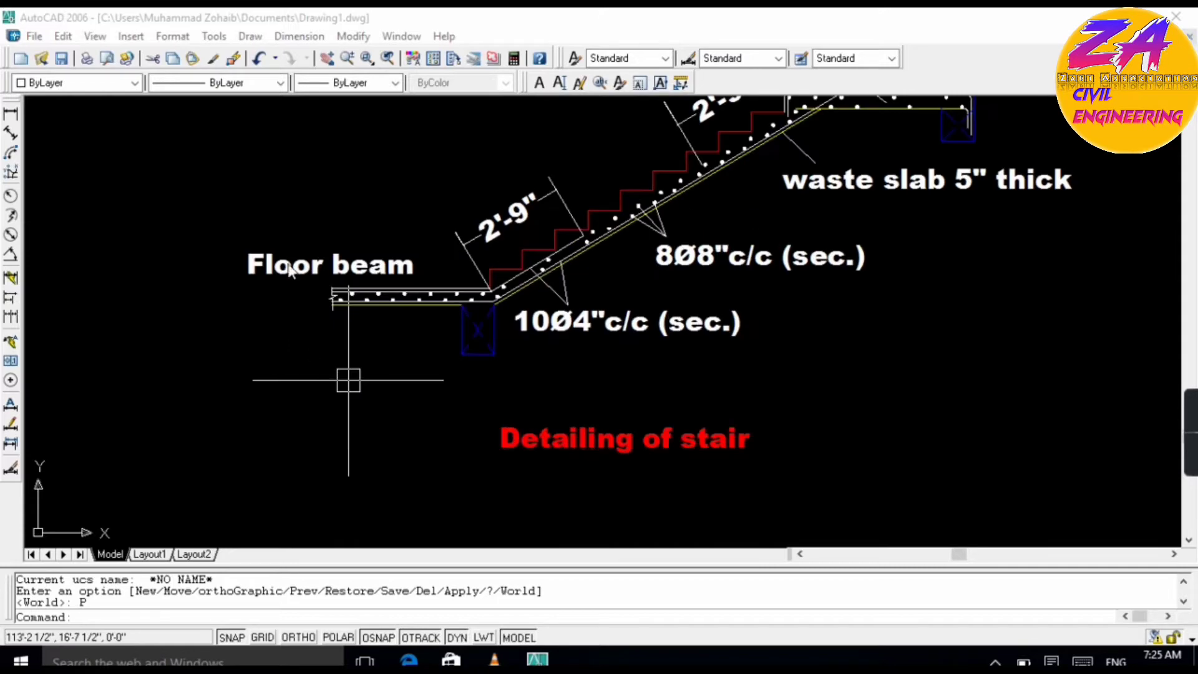
- Examine the finished stair detail, including its floor and landing beams, waist slab, reinforcement labels and dimensions
scroll(642, 254, "down", 2)
scroll(726, 178, "up", 3)
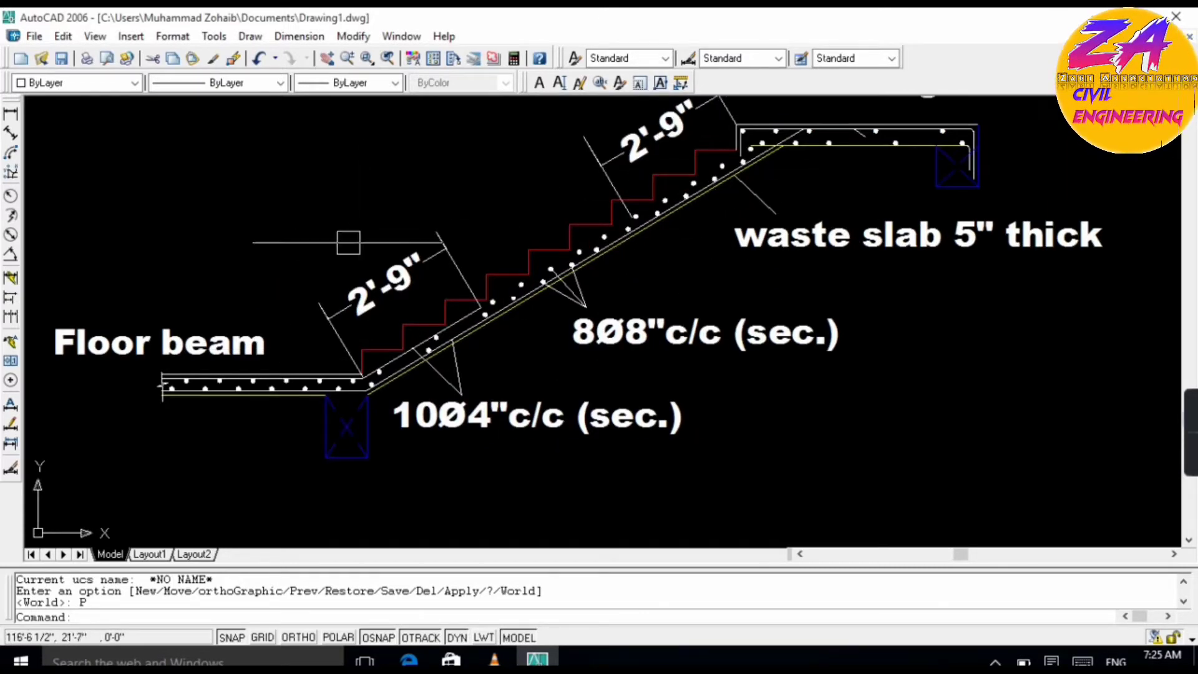
scroll(746, 192, "down", 2)
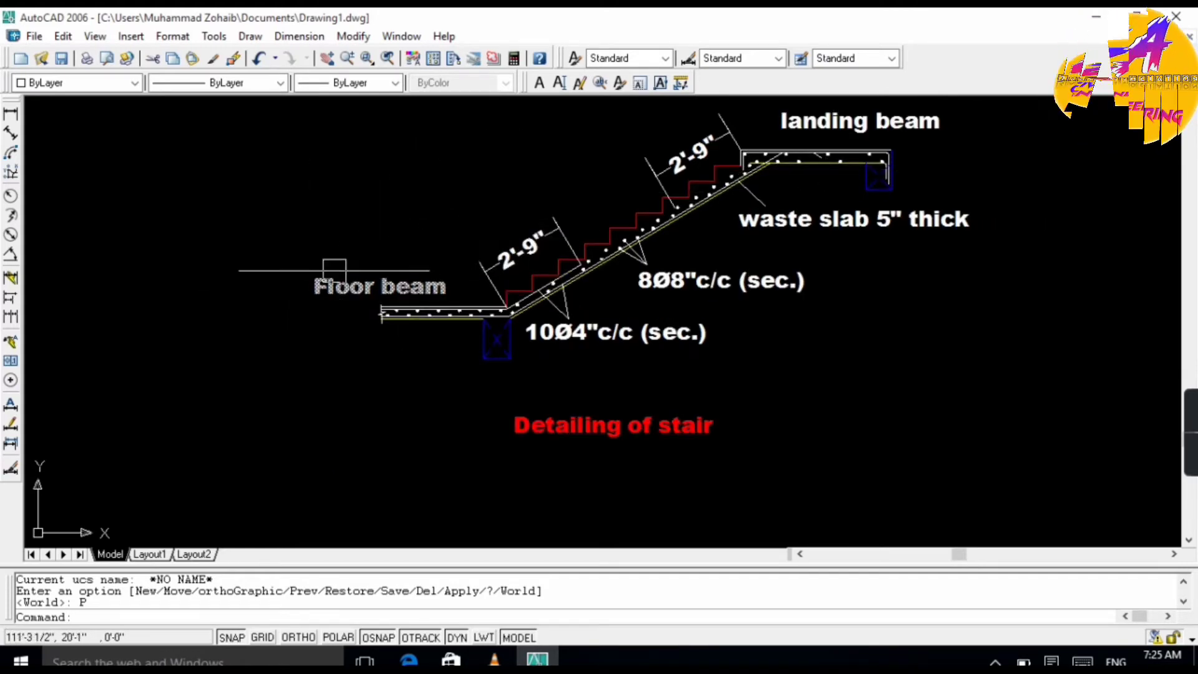
scroll(531, 399, "down", 4)
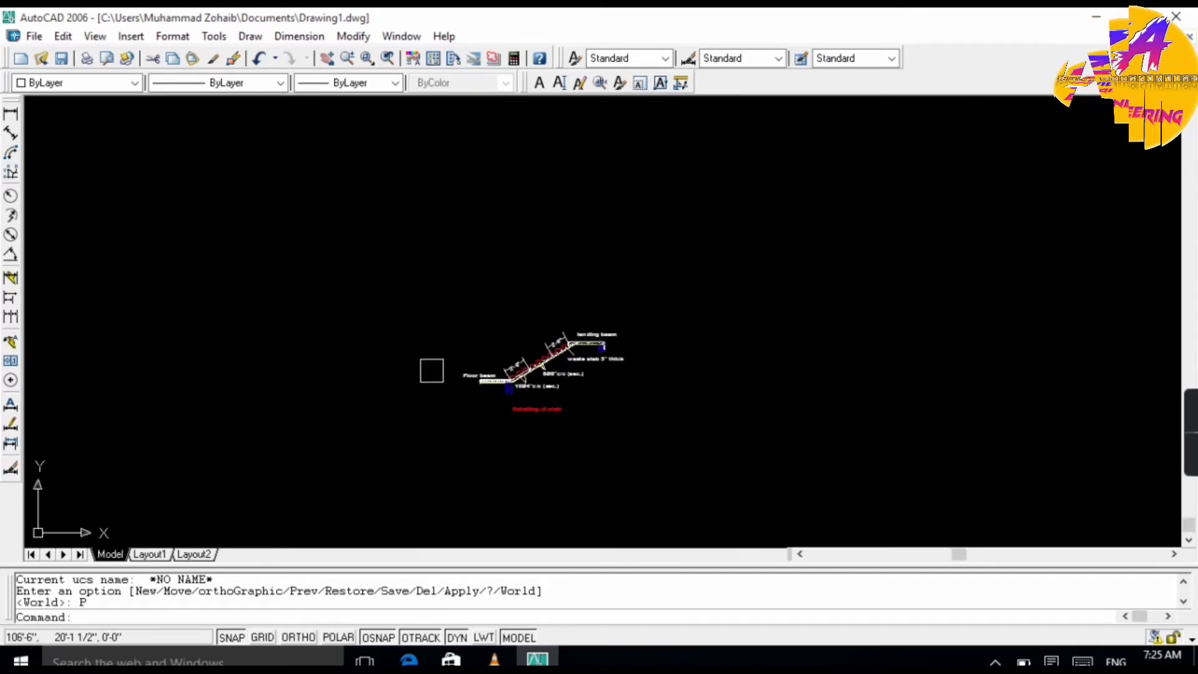
scroll(565, 396, "up", 4)
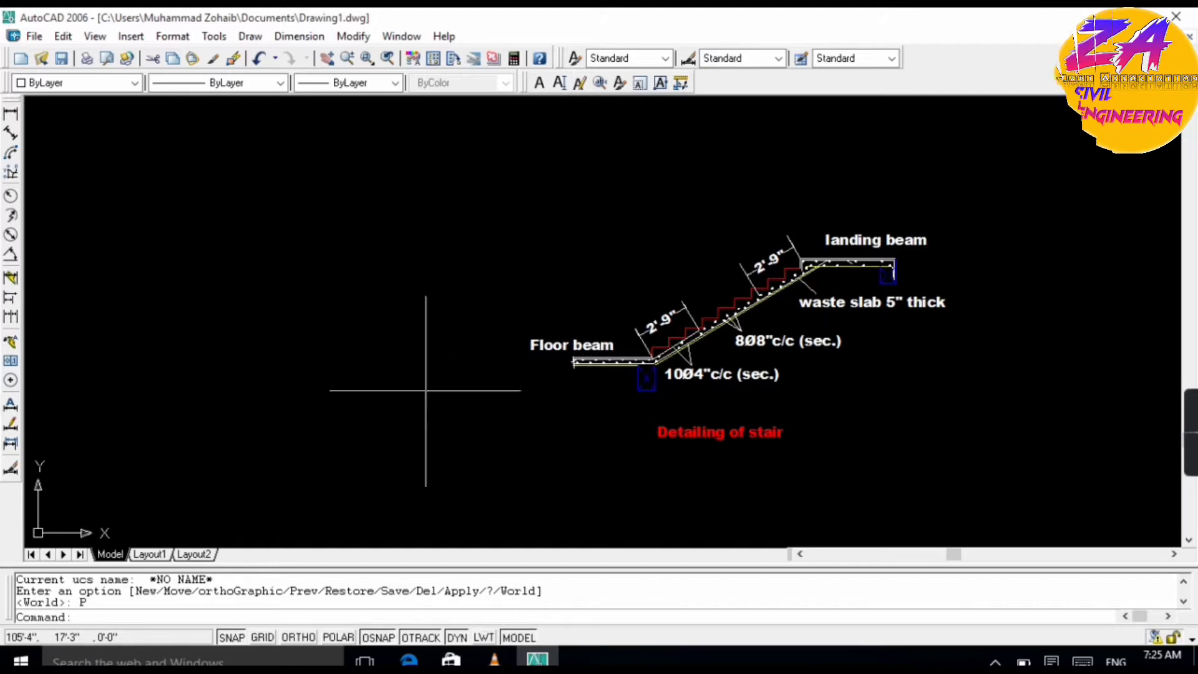
scroll(642, 346, "down", 1)
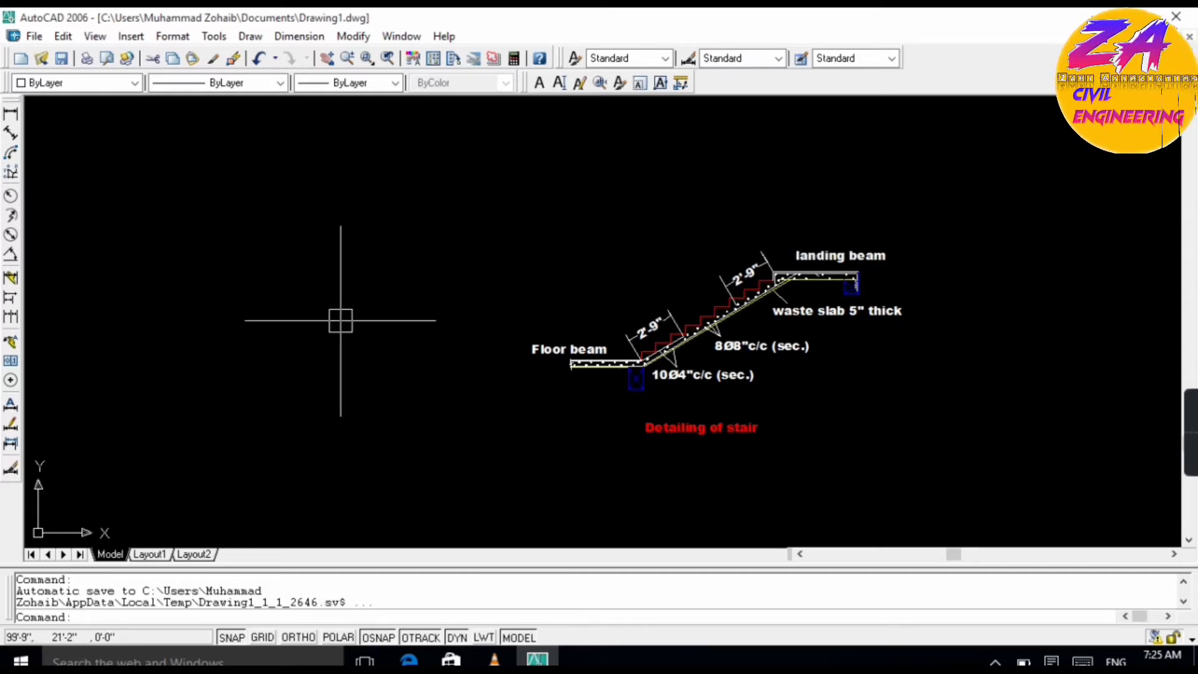
scroll(530, 316, "down", 6)
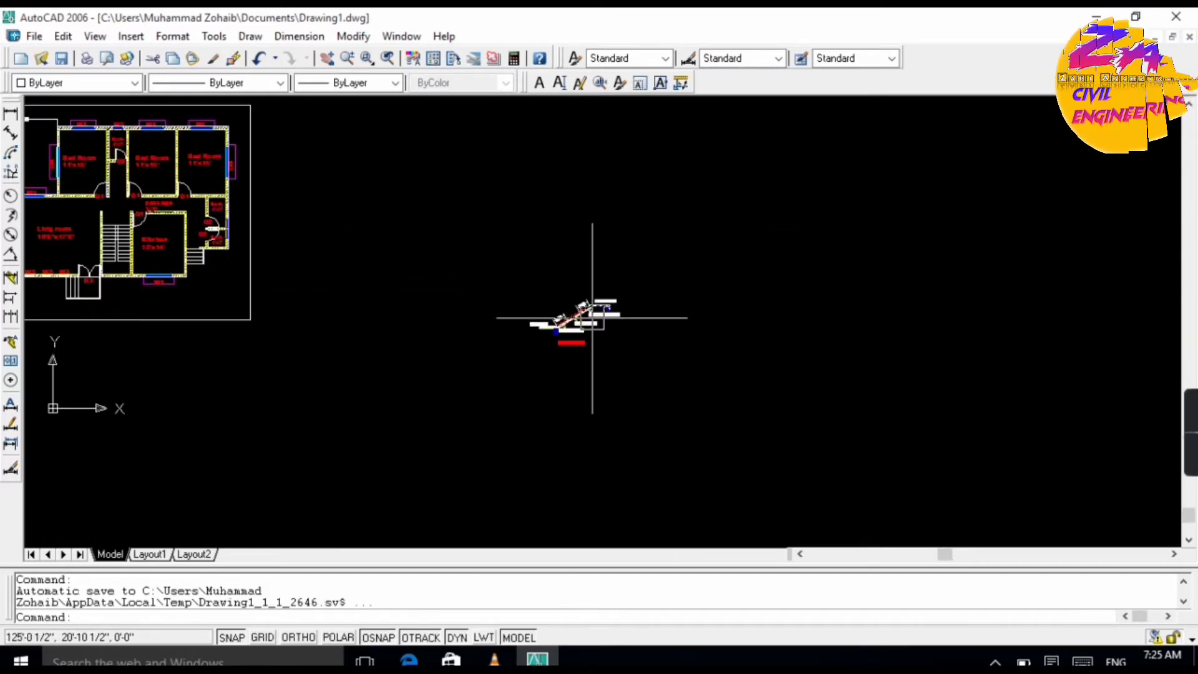
scroll(563, 323, "up", 6)
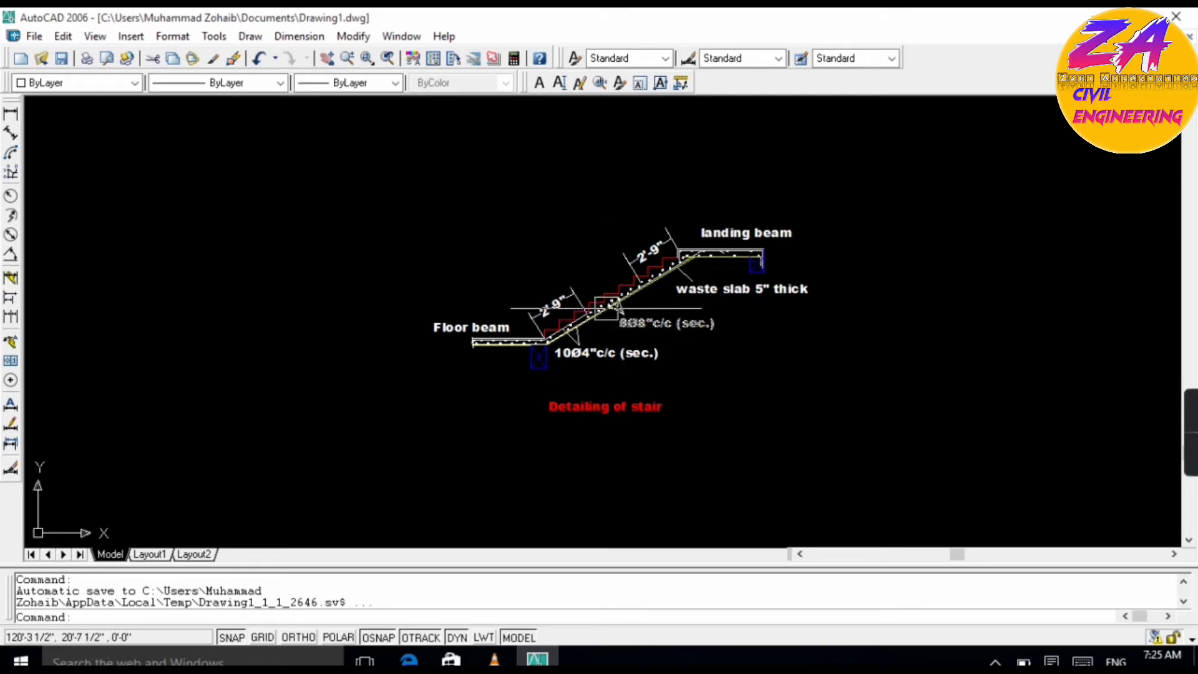
scroll(595, 307, "up", 2)
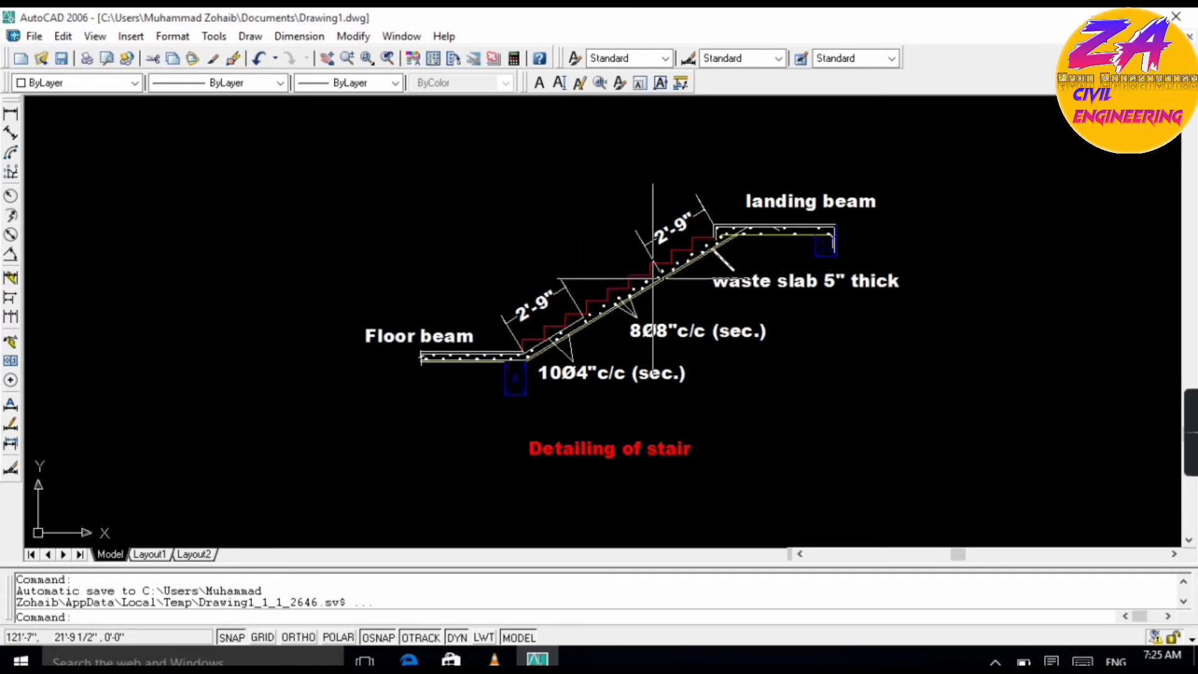
scroll(445, 320, "up", 5)
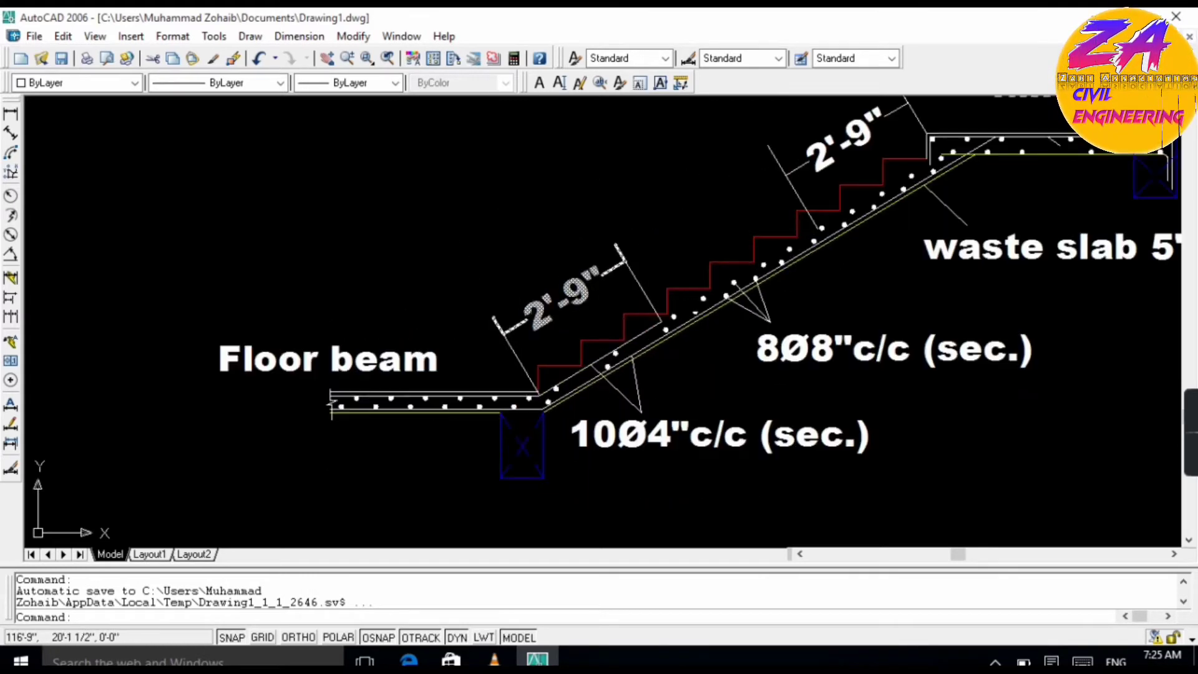
scroll(785, 266, "down", 4)
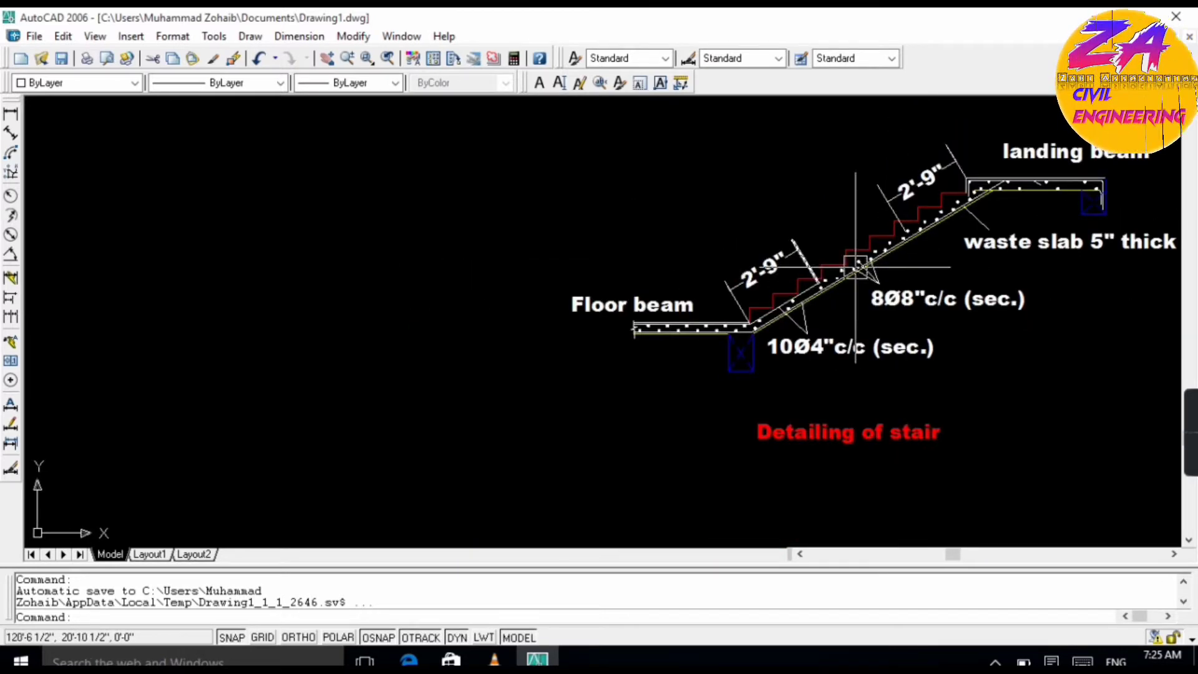
- Draw the first stair step in an empty area as a 6" vertical riser followed by a 10" horizontal tread, with Ortho on
scroll(492, 351, "down", 4)
scroll(598, 324, "down", 2)
scroll(315, 381, "up", 3)
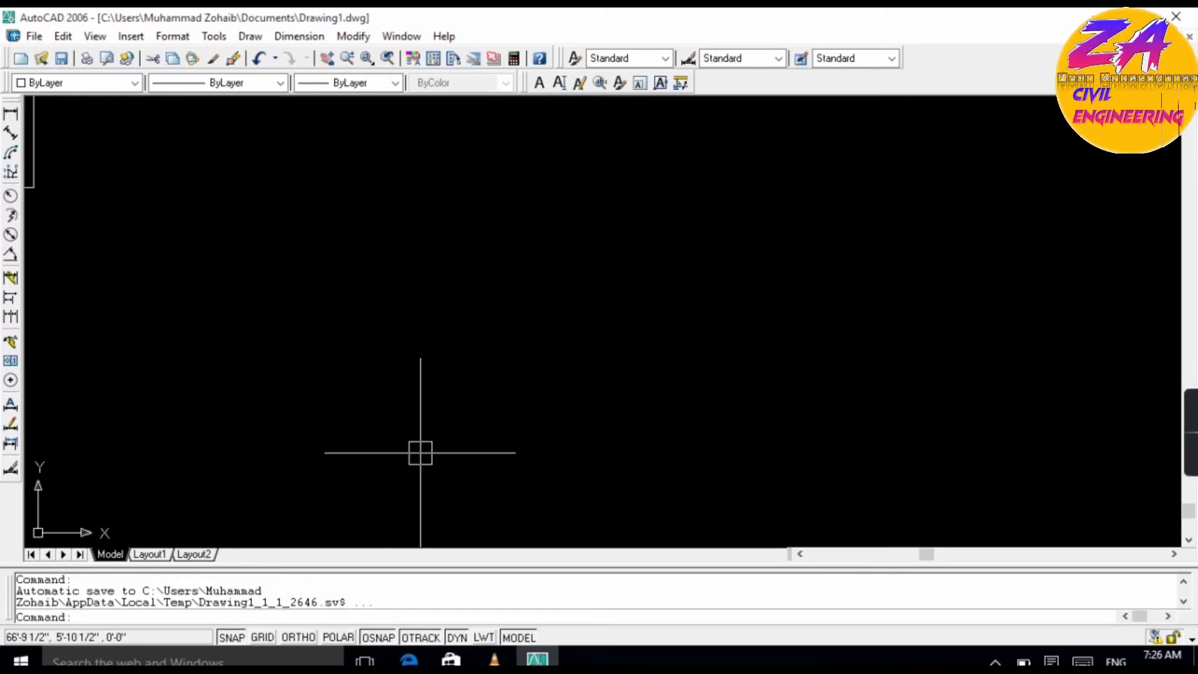
type("l")
key("Return")
left_click(316, 385)
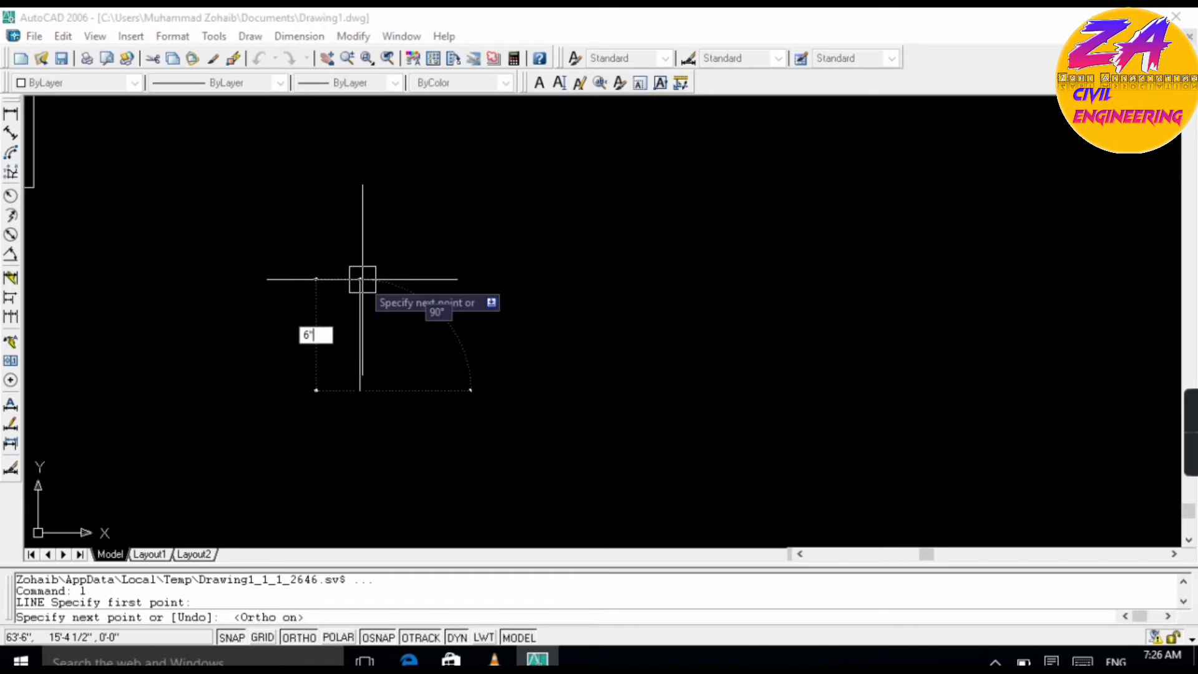
type("6")
key("Return")
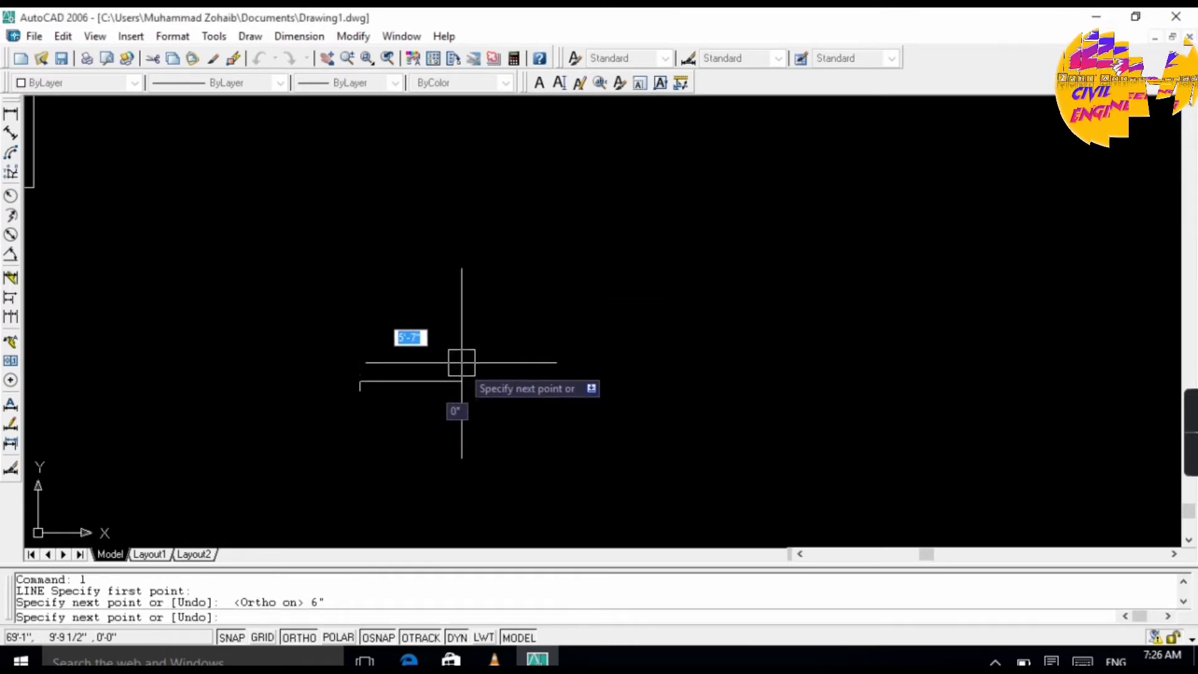
type("10\"")
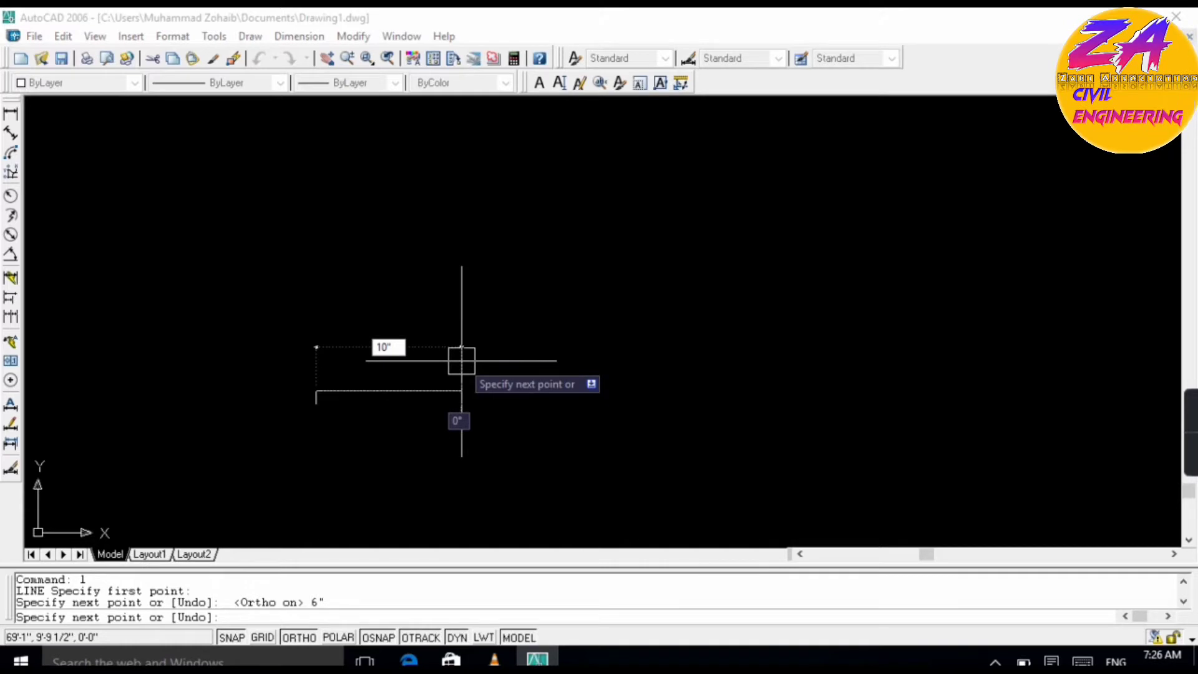
key("Return")
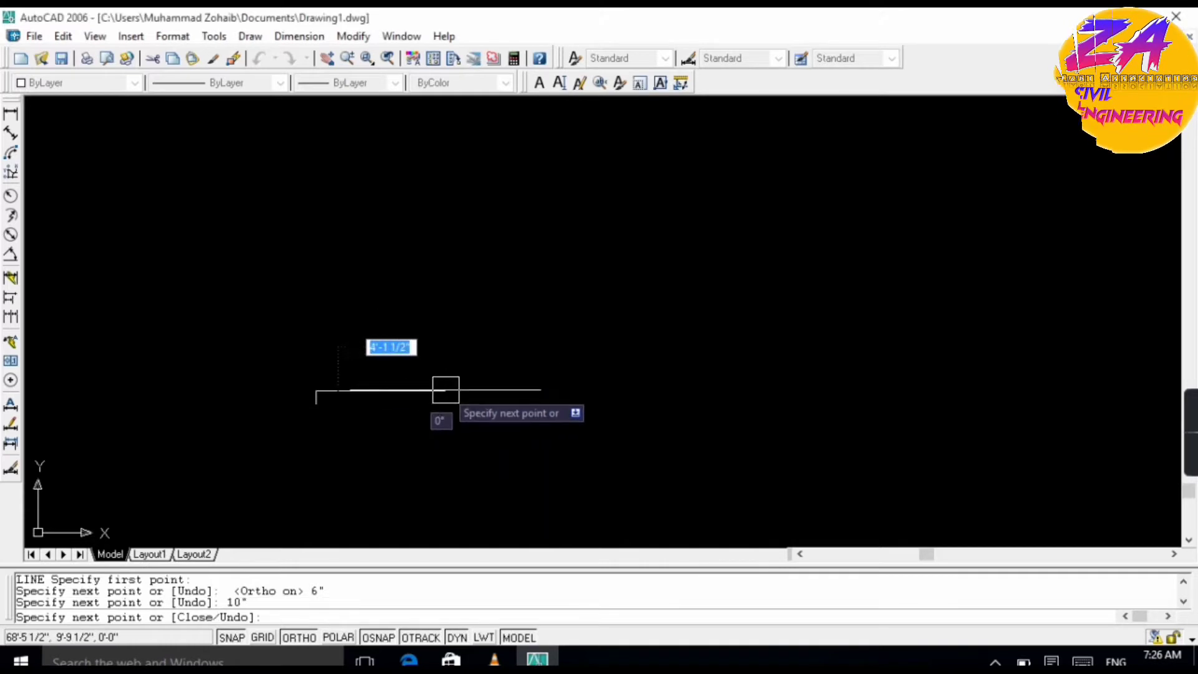
key("Escape")
- Copy the riser and tread end to end from the riser's lower end, building an ascending flight of ten steps
scroll(400, 398, "up", 3)
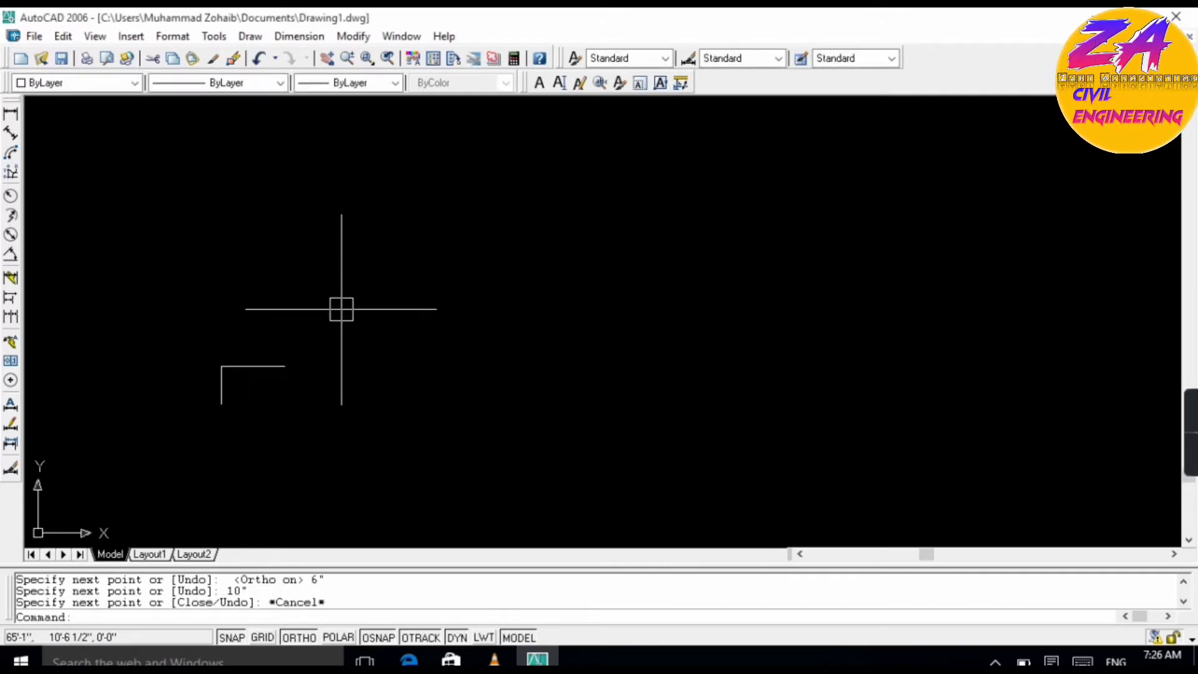
left_click(324, 318)
left_click(163, 432)
type("co")
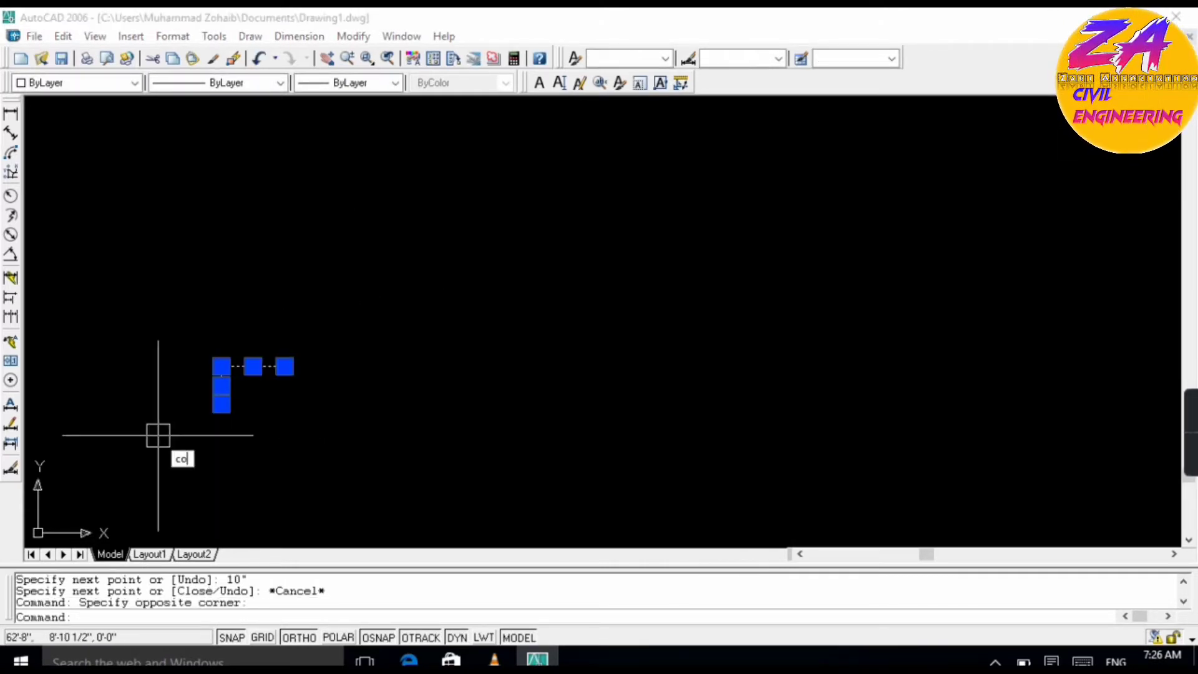
key("Return")
left_click(222, 403)
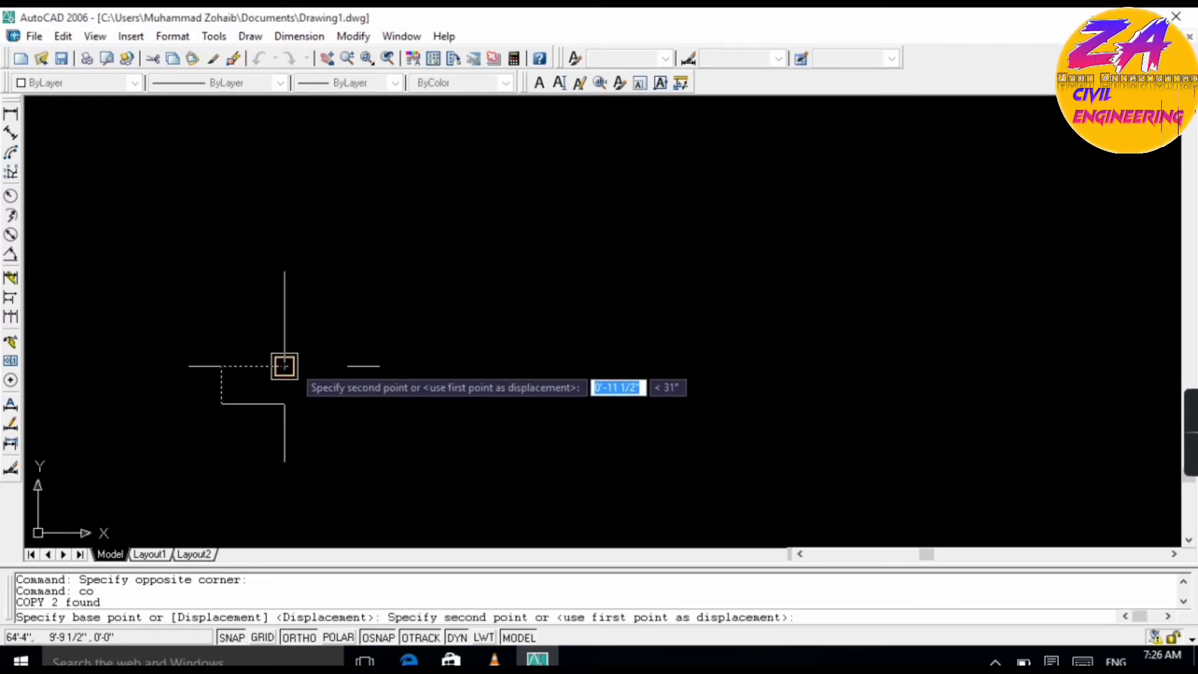
left_click(283, 366)
left_click(348, 329)
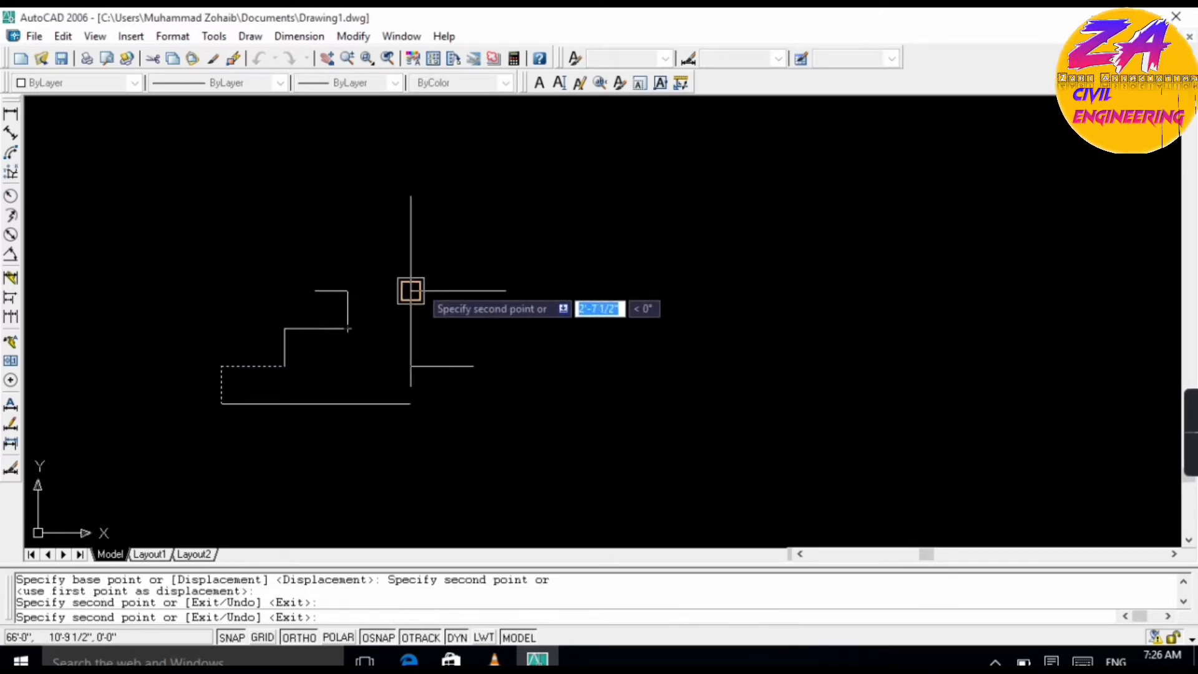
left_click(411, 290)
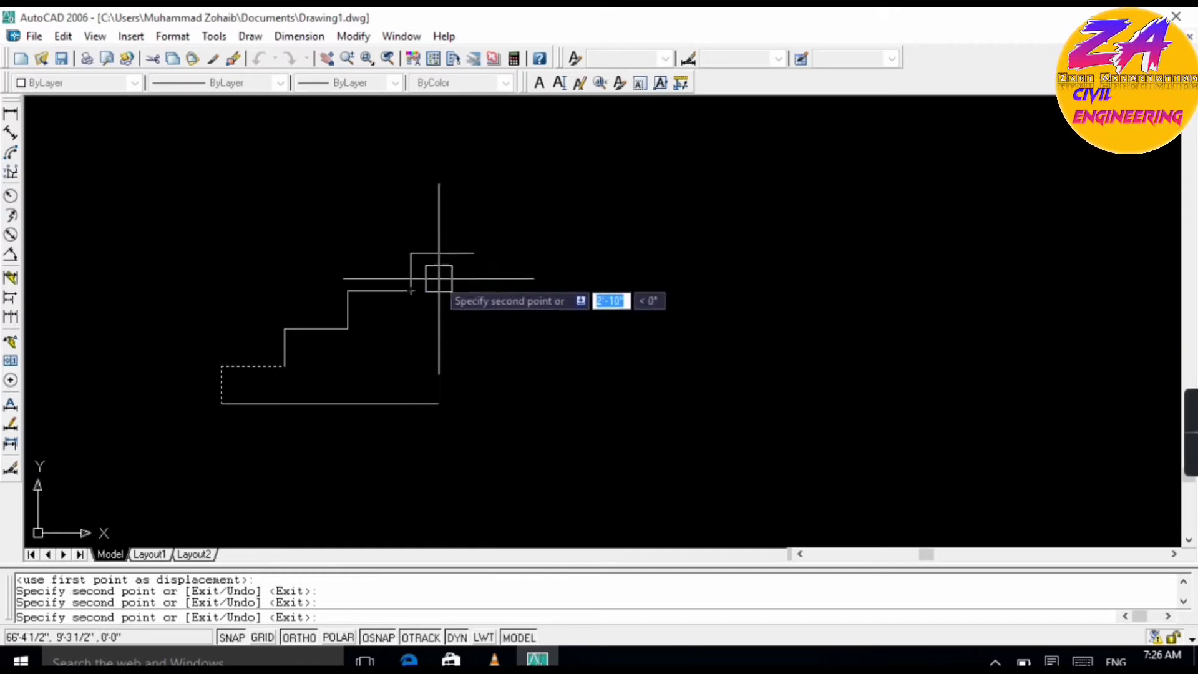
left_click(474, 253)
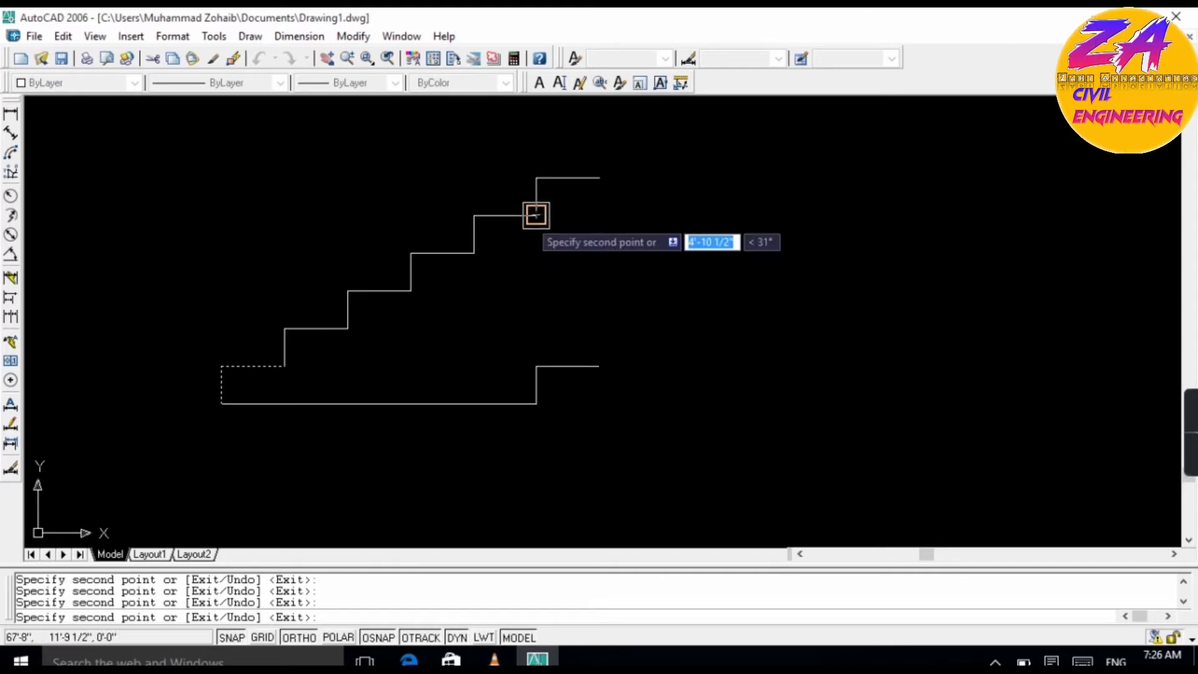
left_click(536, 215)
left_click(599, 177)
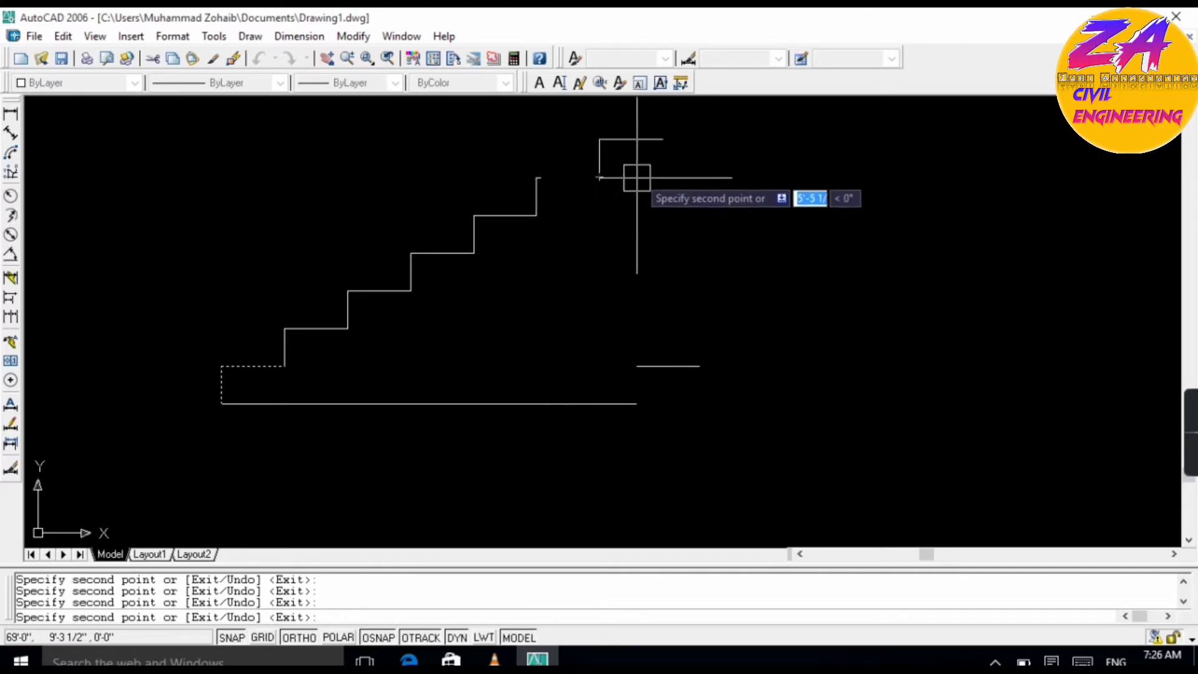
left_click(666, 140)
scroll(666, 140, "down", 3)
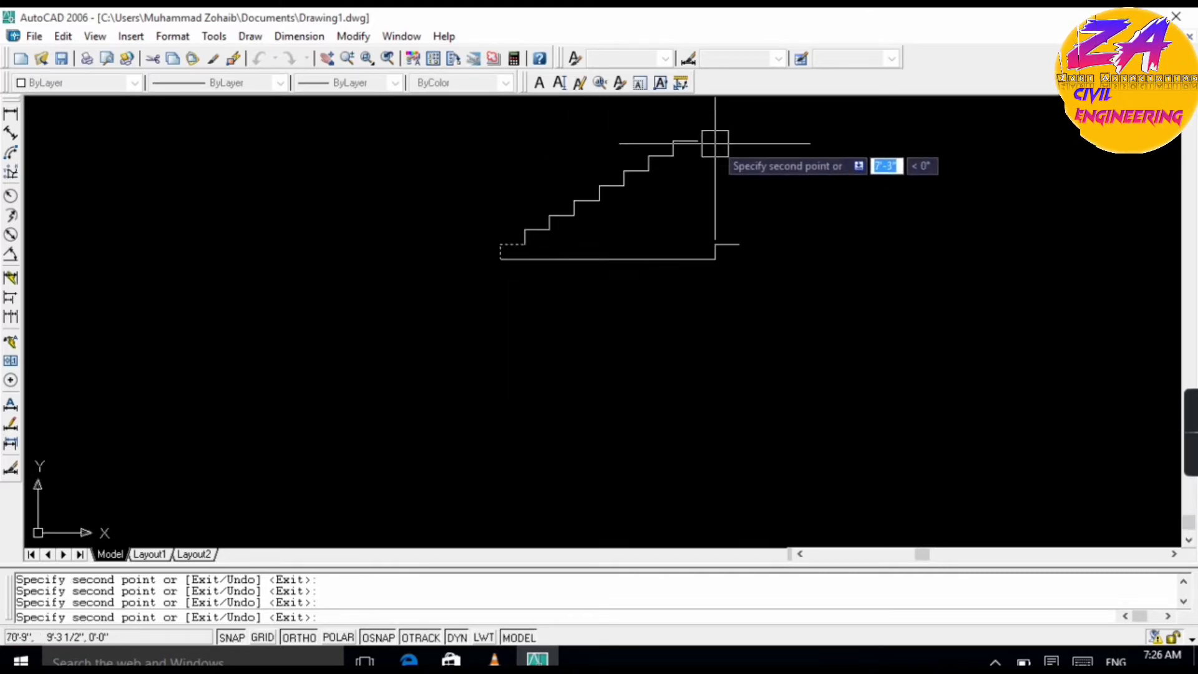
left_click(697, 141)
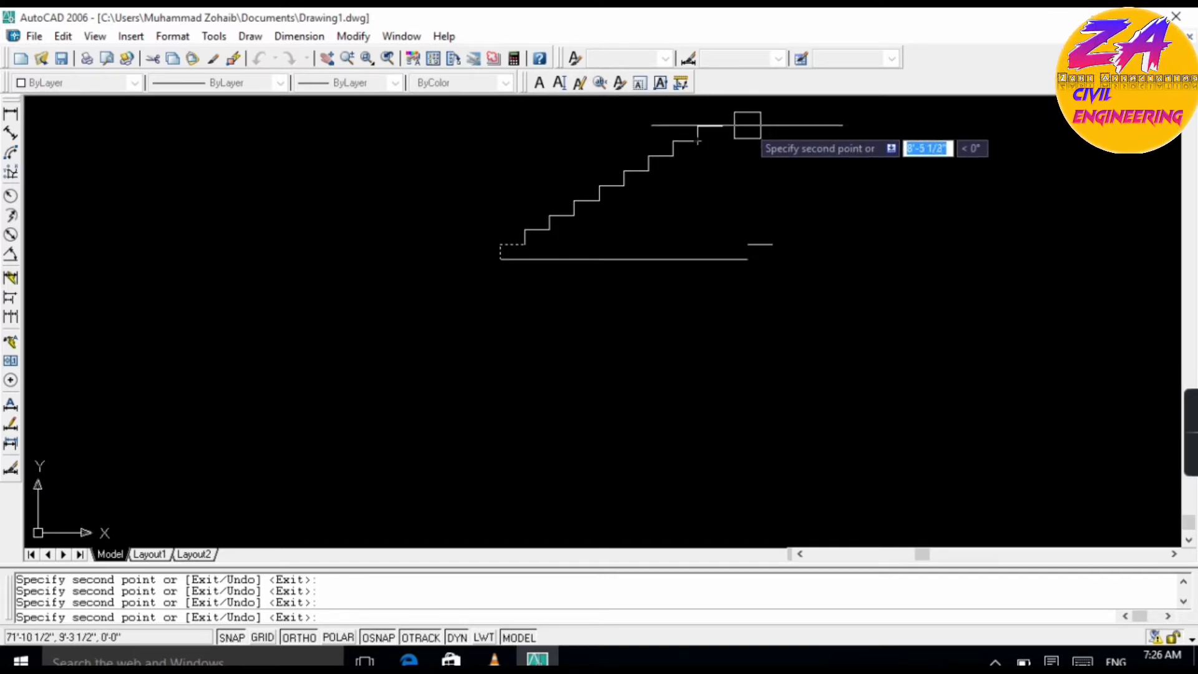
key("Escape")
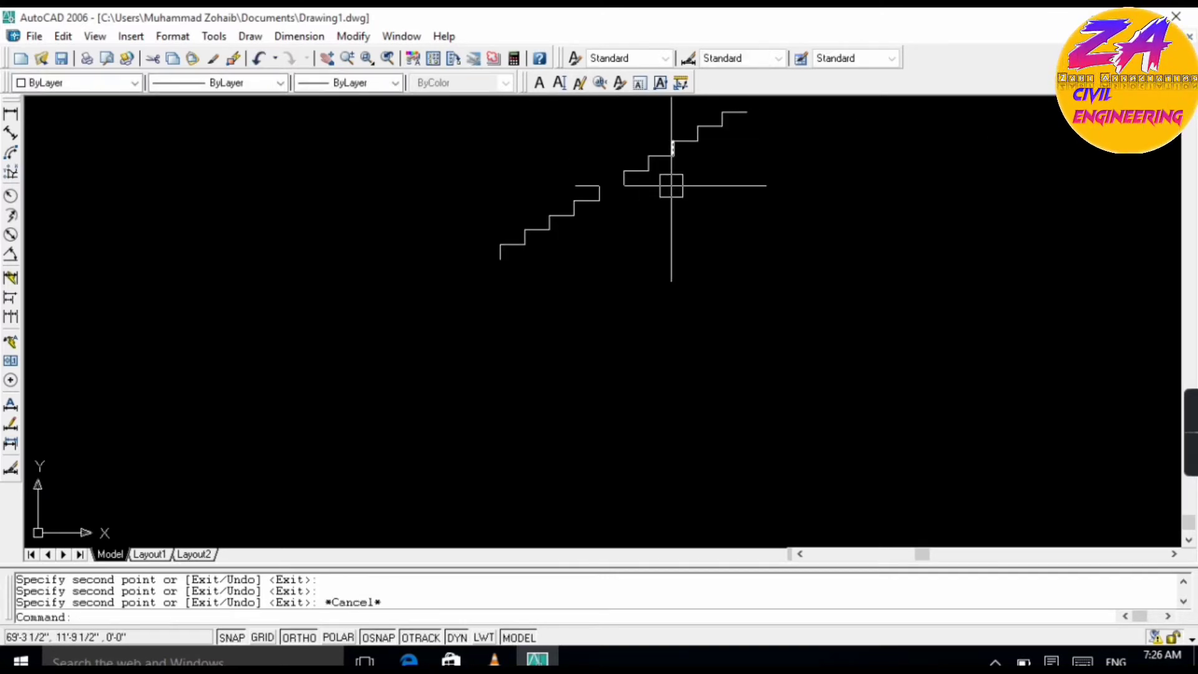
scroll(625, 231, "down", 3)
scroll(625, 231, "up", 6)
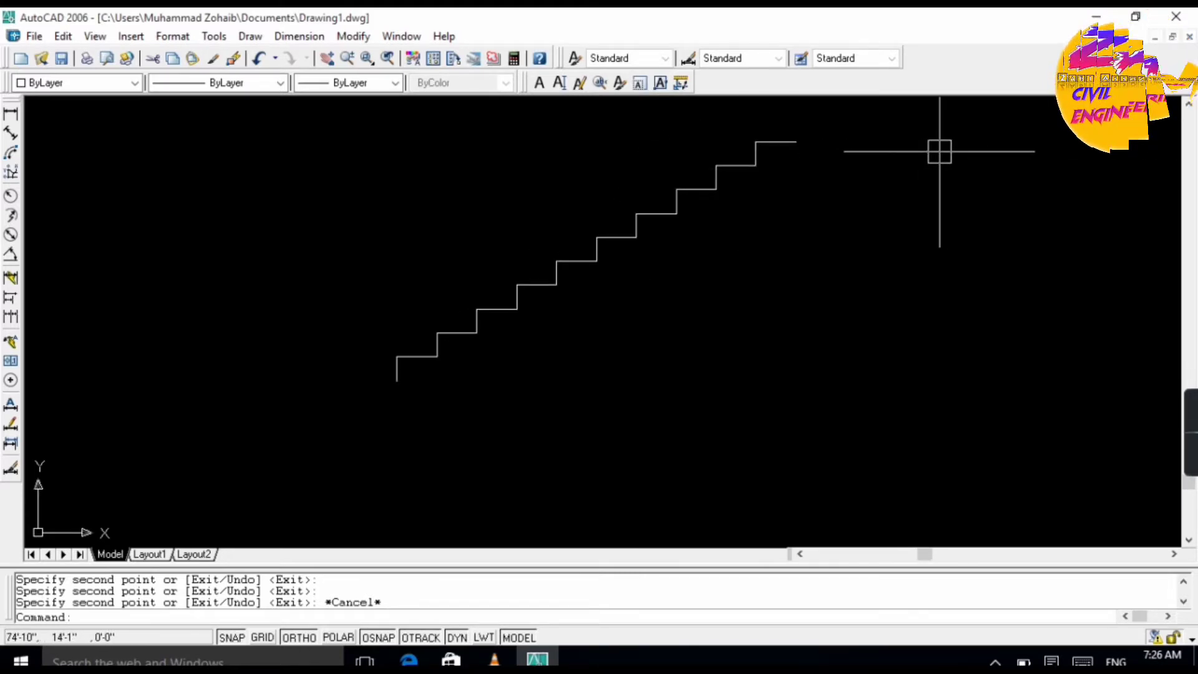
key("Escape")
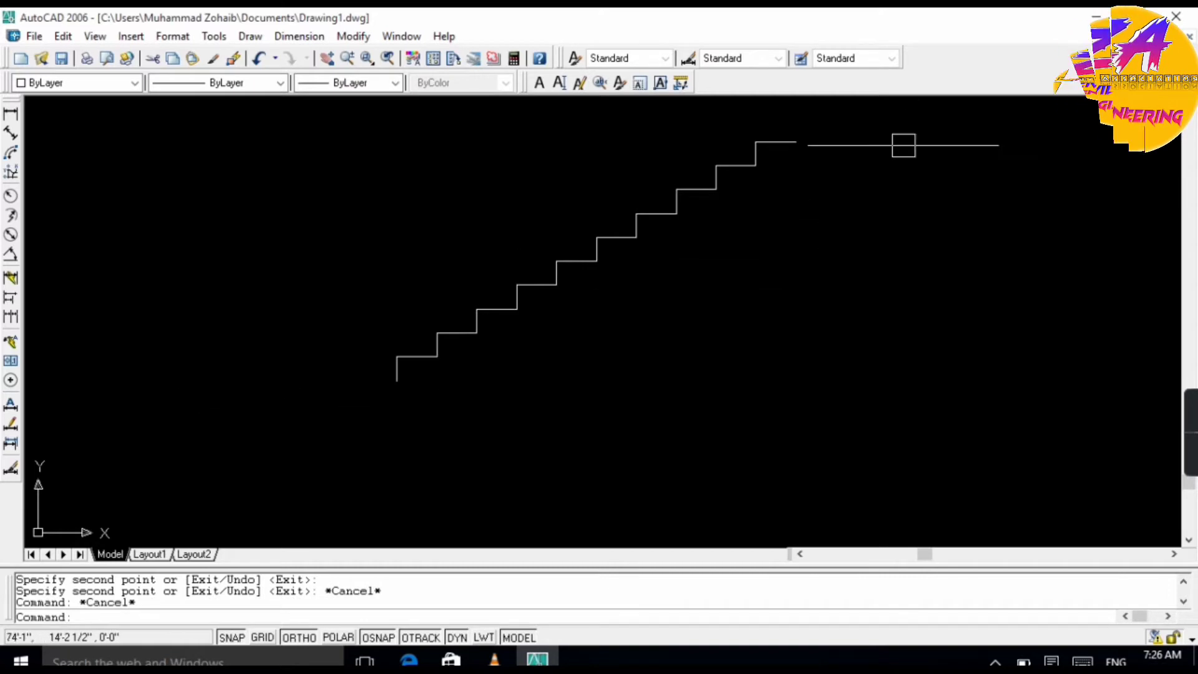
type("l")
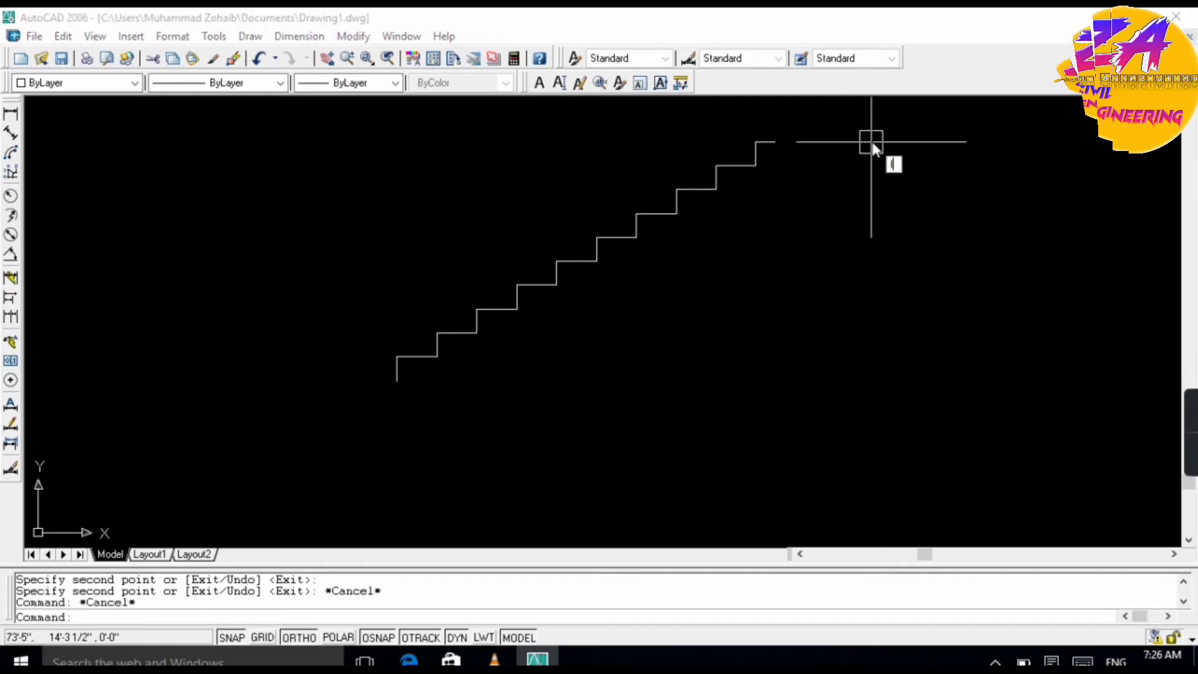
key("Return")
left_click(794, 140)
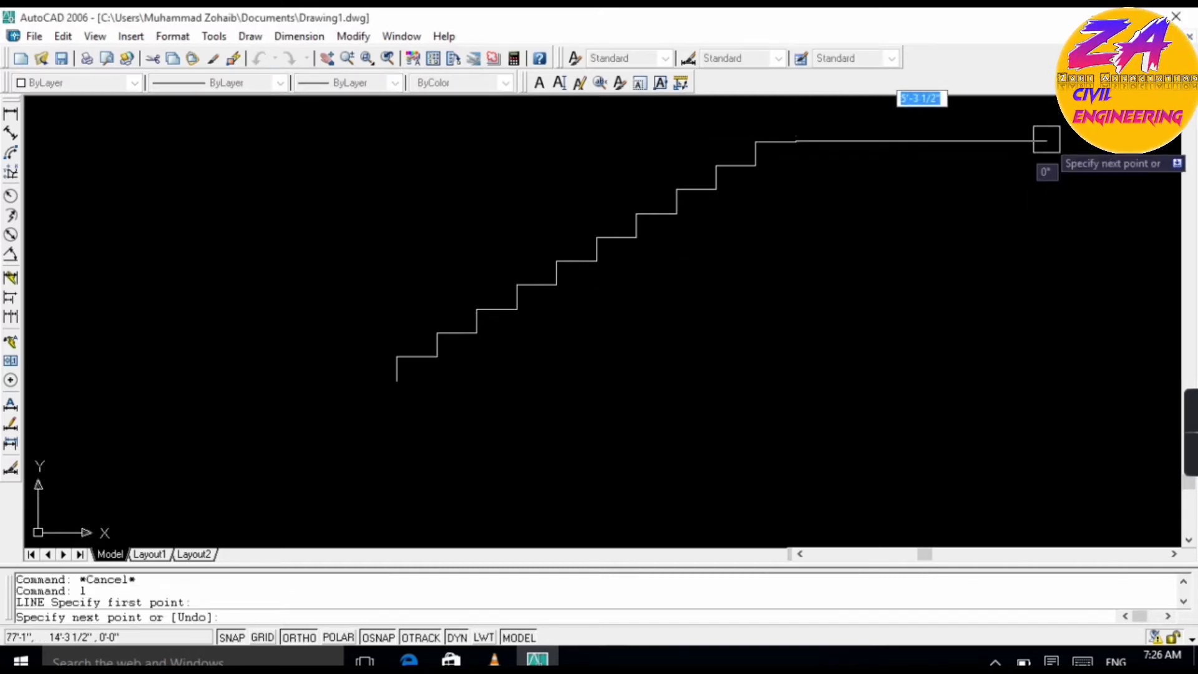
key("Escape")
- Draw a 4' horizontal landing line outward from the end of the topmost tread
type("l")
key("Return")
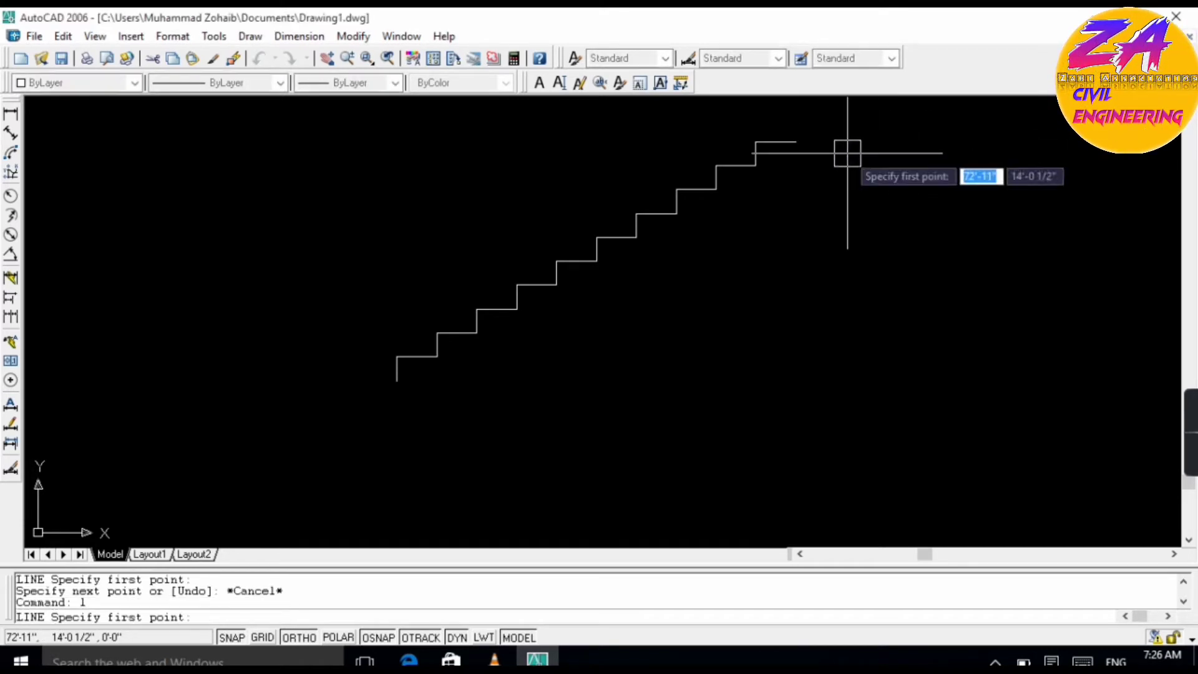
left_click(795, 141)
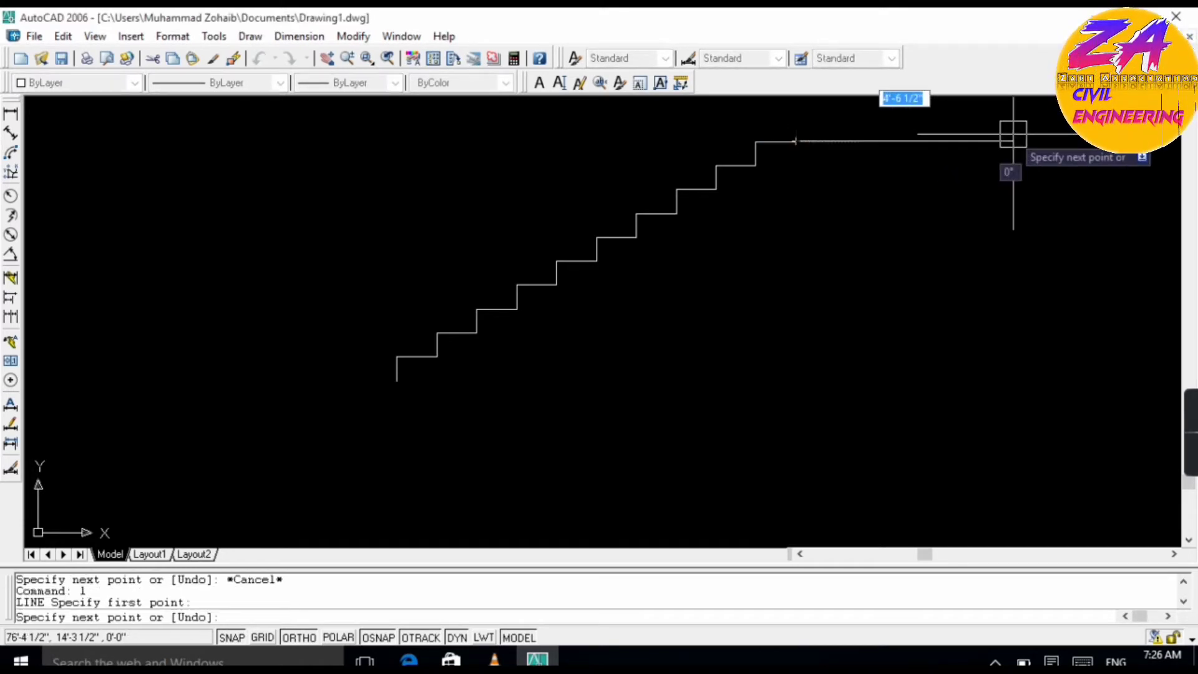
type("4'")
key("Return")
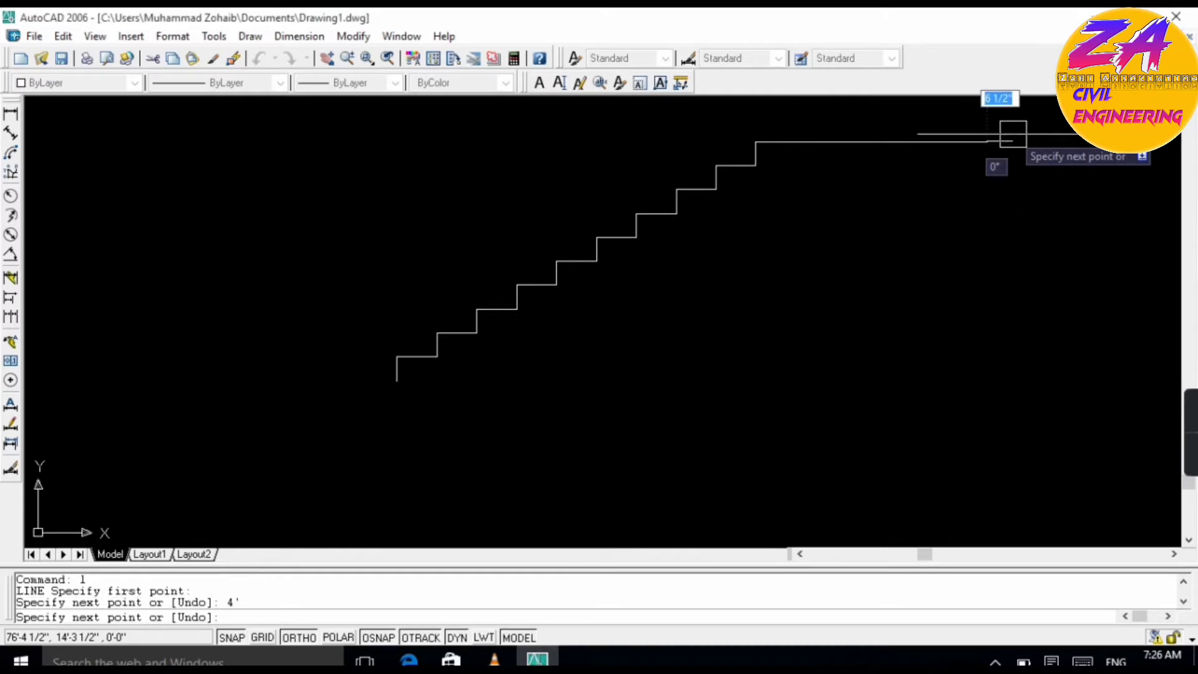
key("Return")
- Draw a 4' horizontal floor line outward from the lower end of the bottom riser
key("Return")
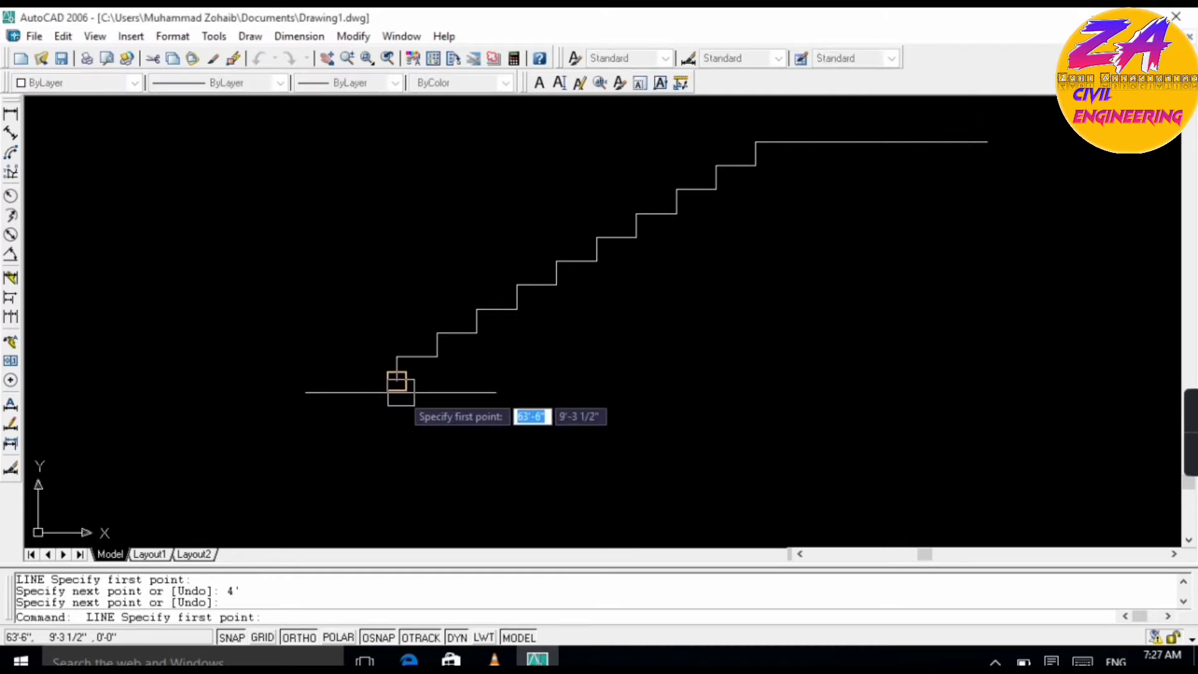
left_click(396, 381)
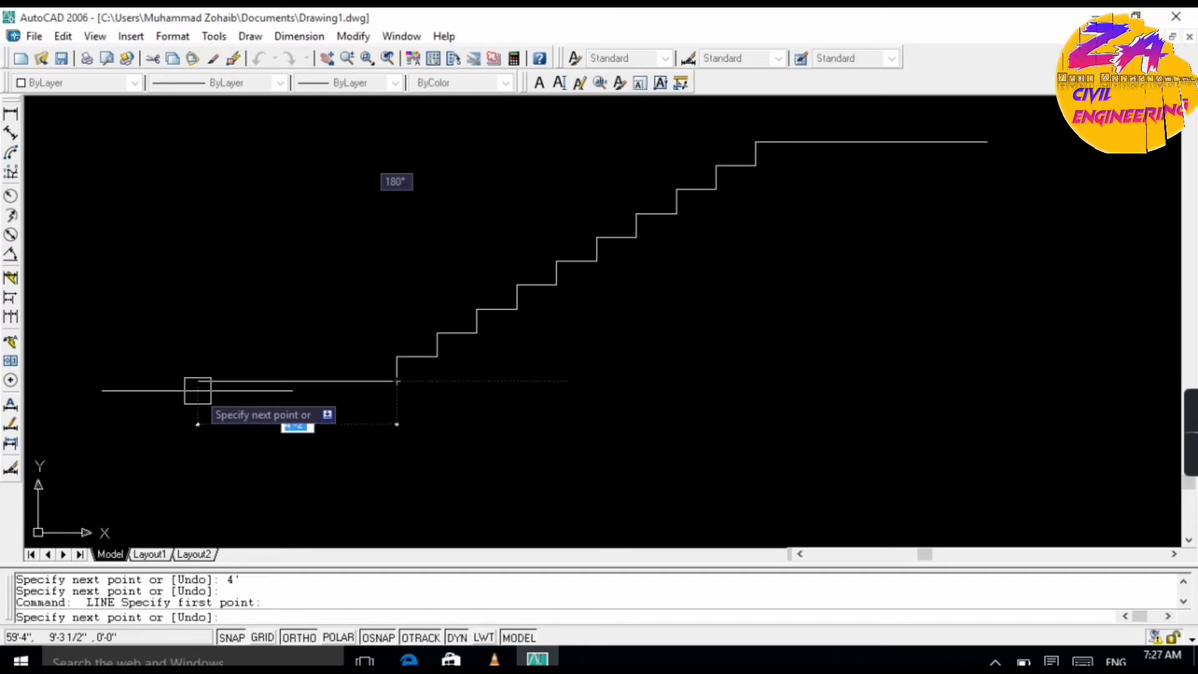
type("4'")
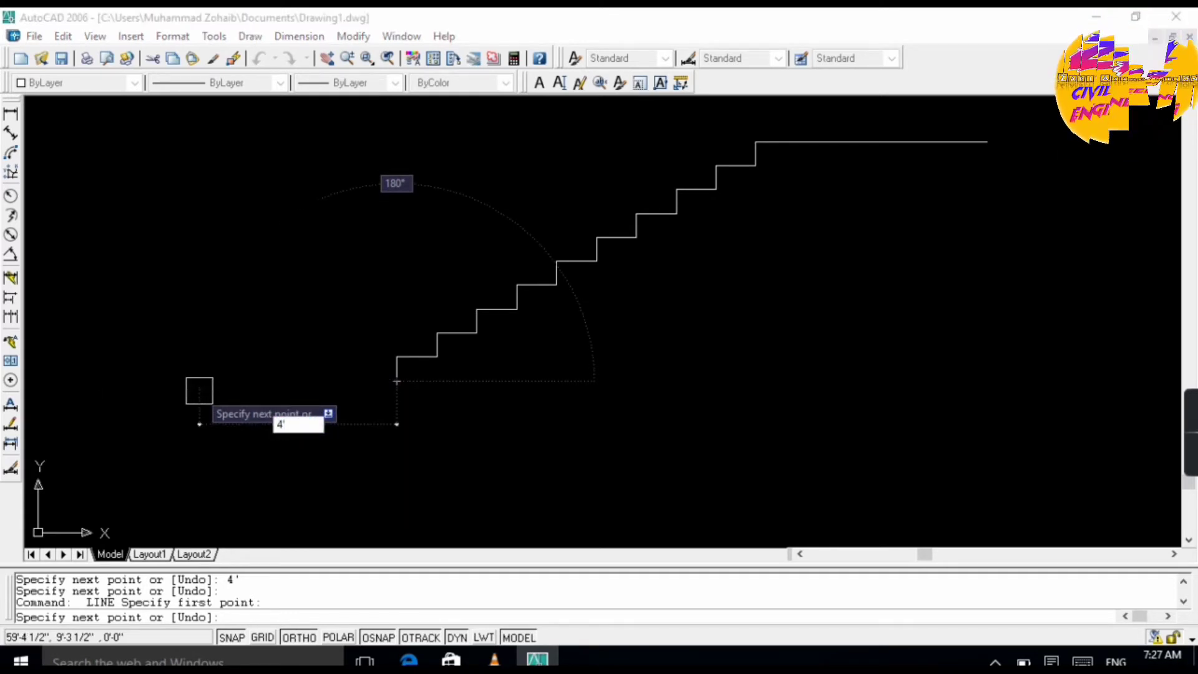
key("Return")
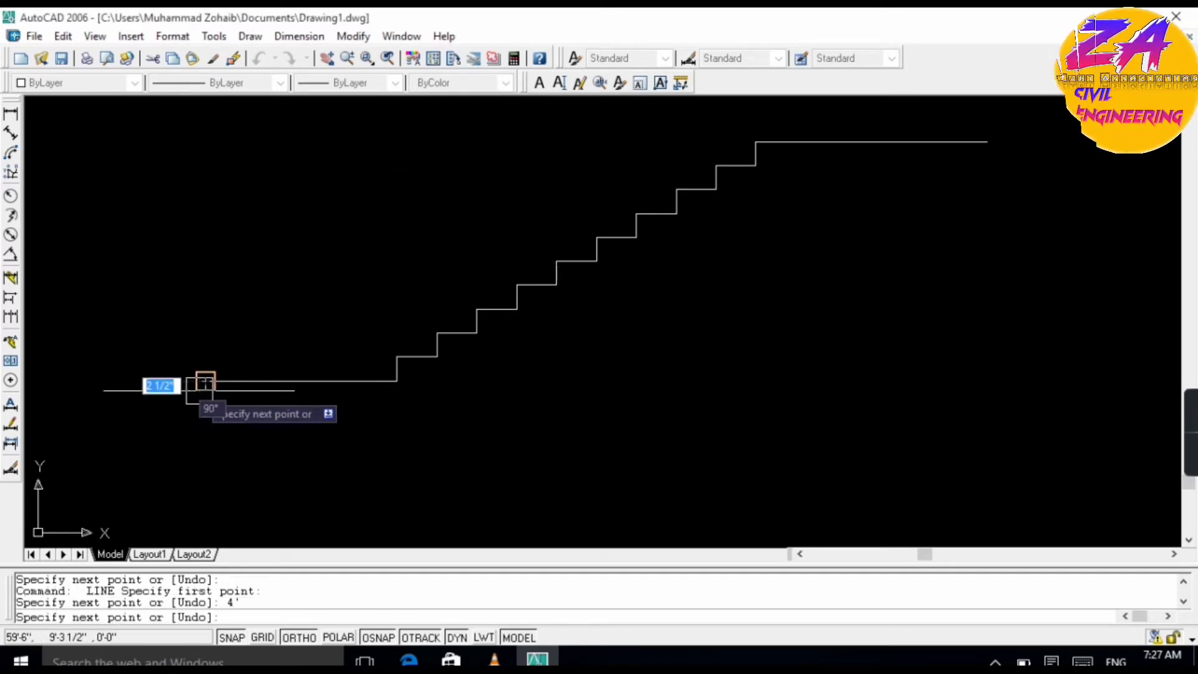
key("Escape")
- Draw a sloping line under the steps from the foot of the bottom riser to the foot of the topmost riser
scroll(908, 166, "down", 2)
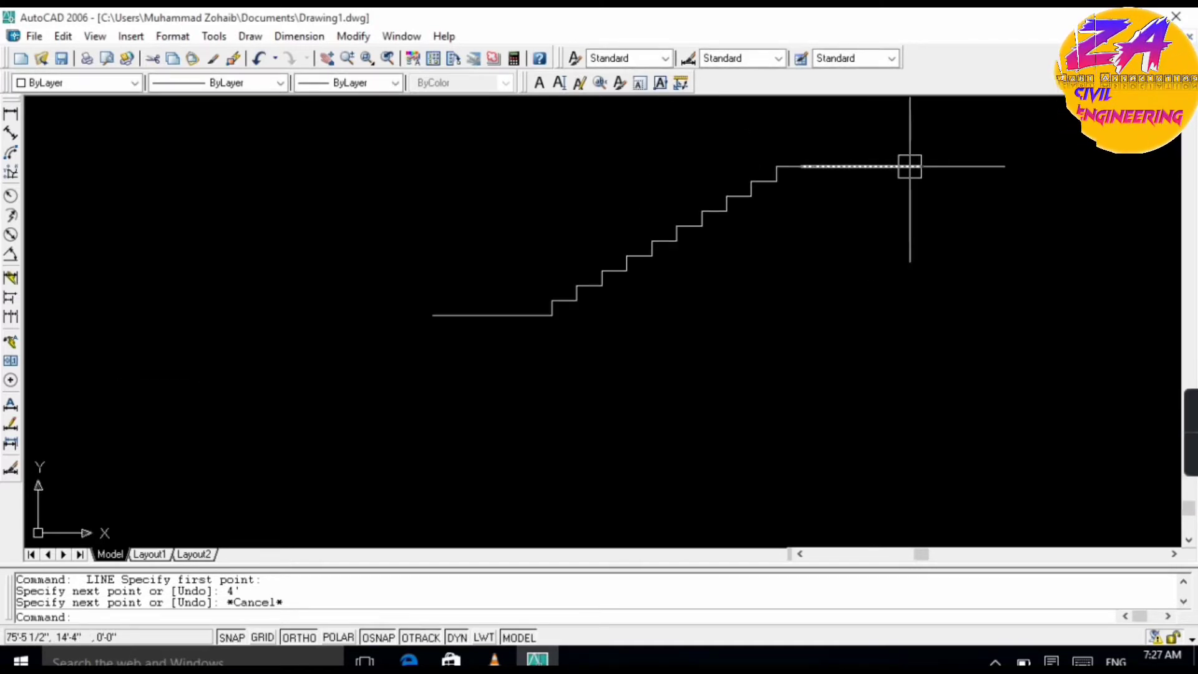
scroll(851, 166, "up", 3)
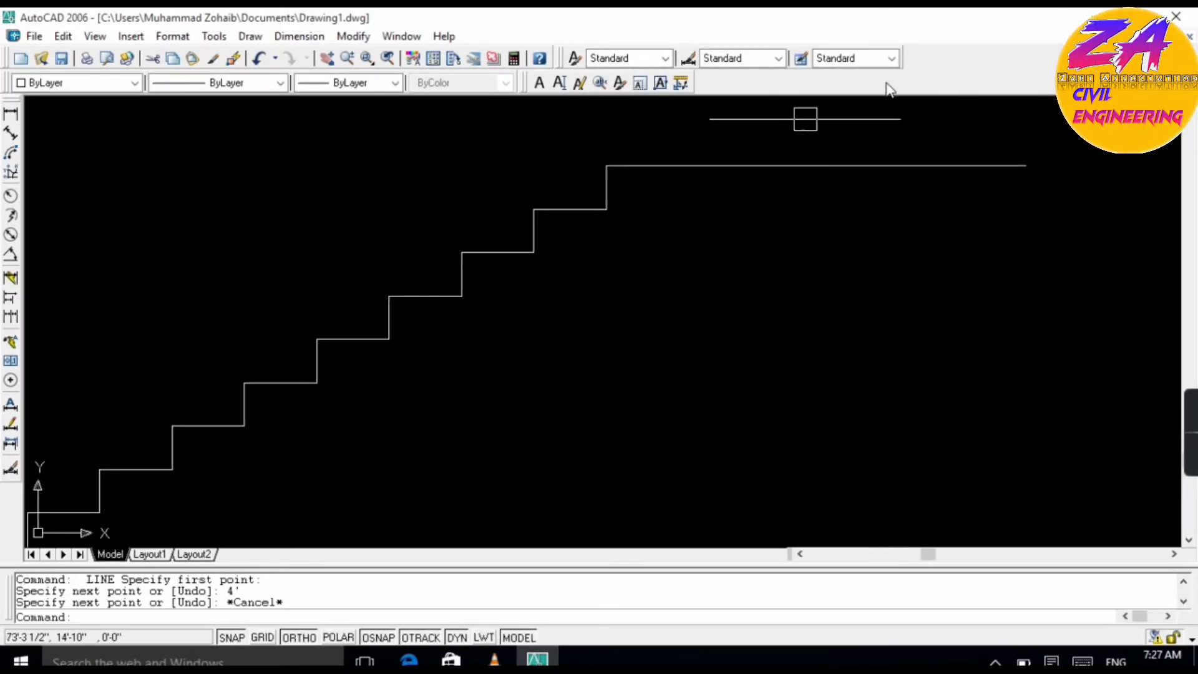
scroll(297, 347, "down", 2)
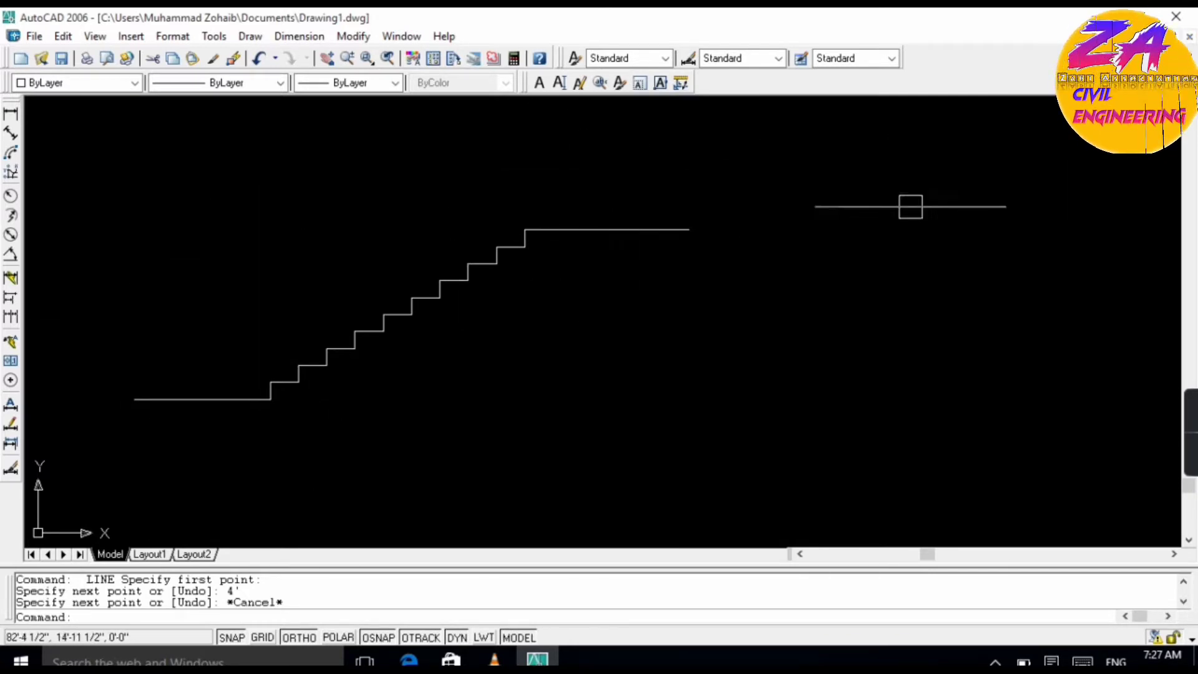
key("Escape")
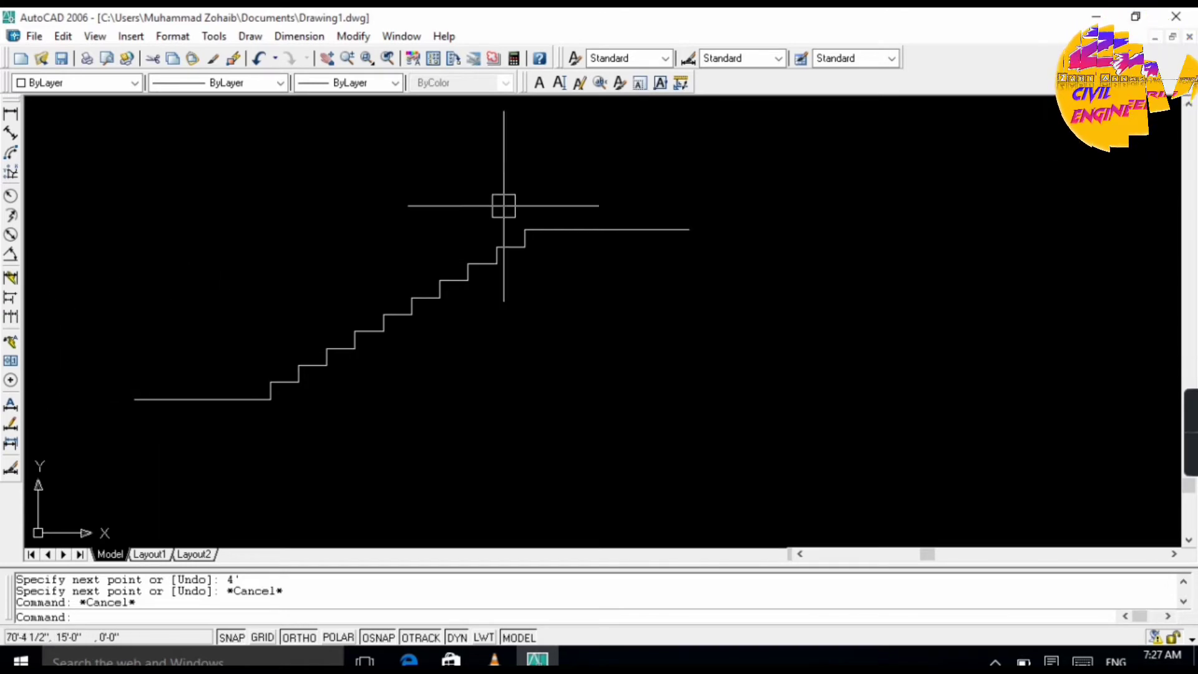
type("l")
key("Return")
scroll(283, 401, "up", 3)
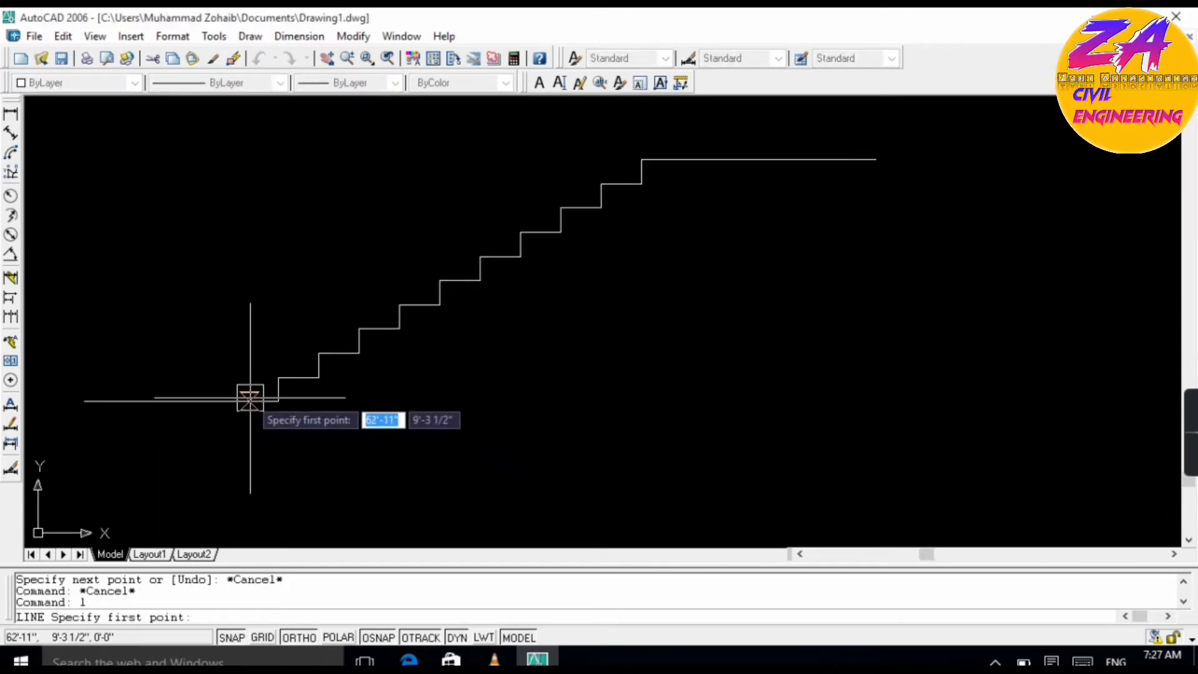
left_click(274, 407)
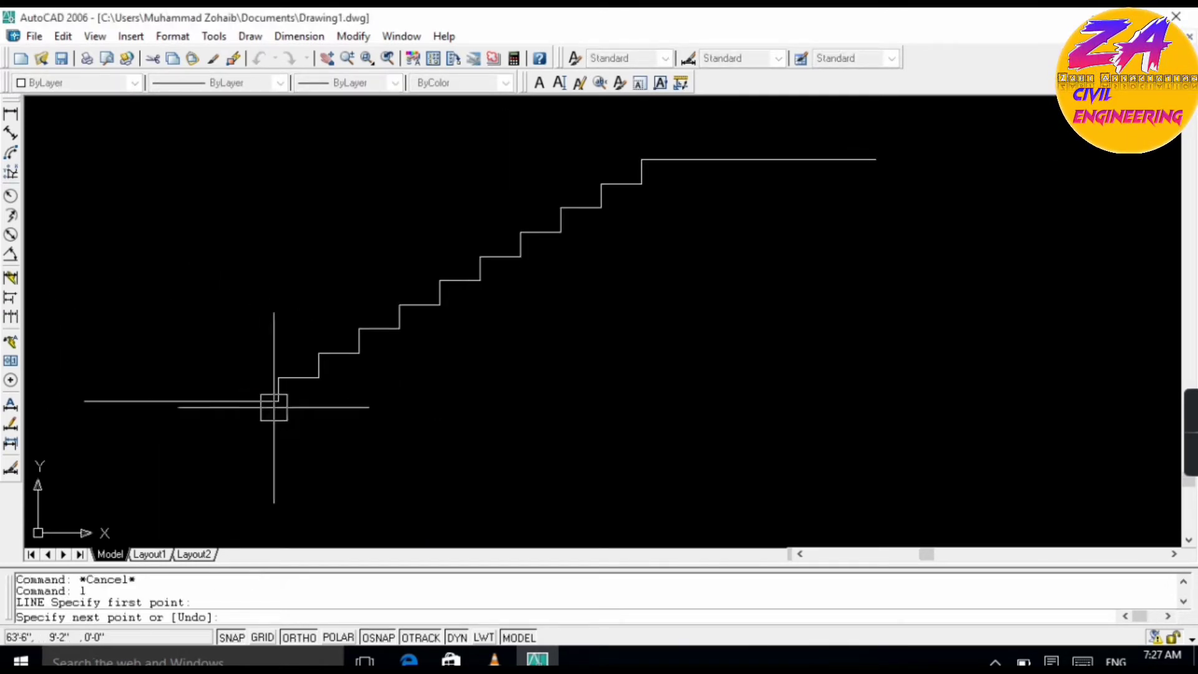
left_click(642, 184)
key("Escape")
- Offset the landing line and the floor line 4" downward to form the undersides of both slabs
scroll(377, 310, "up", 2)
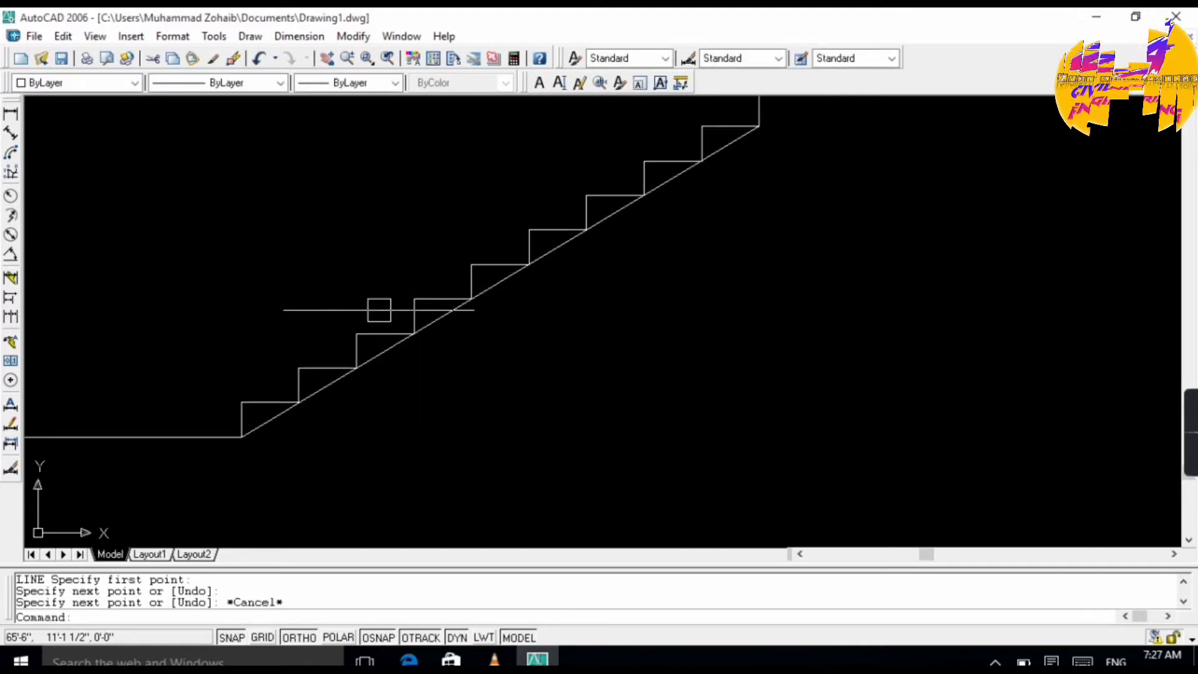
scroll(376, 305, "down", 2)
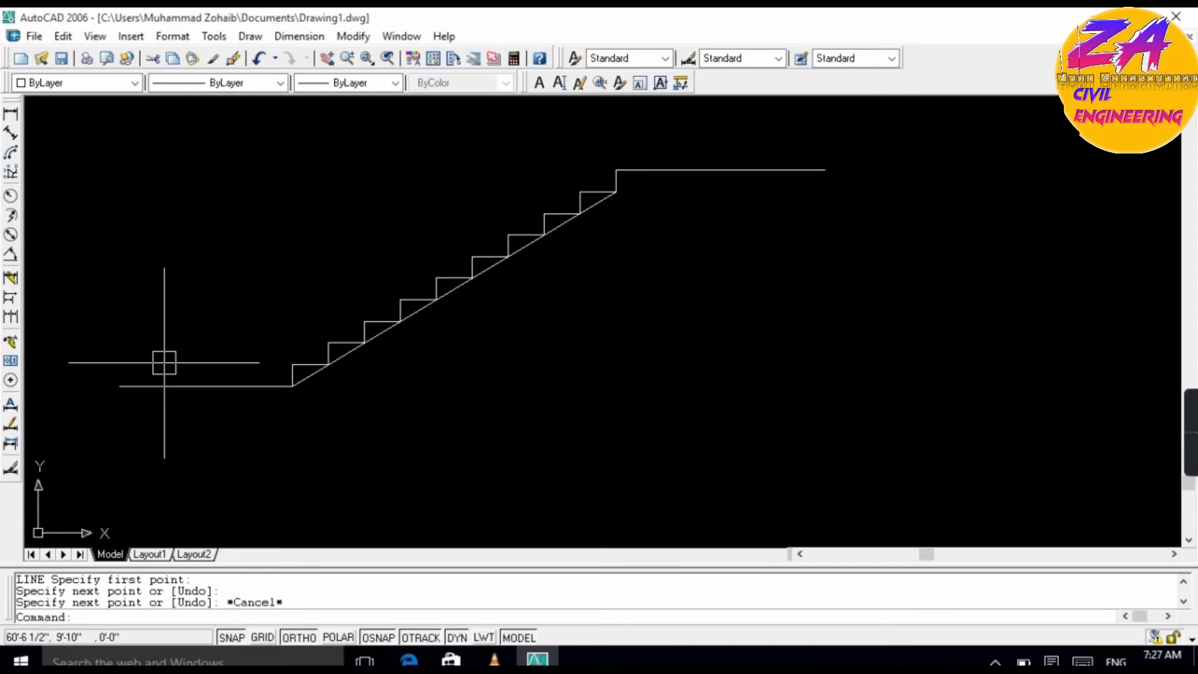
key("Escape")
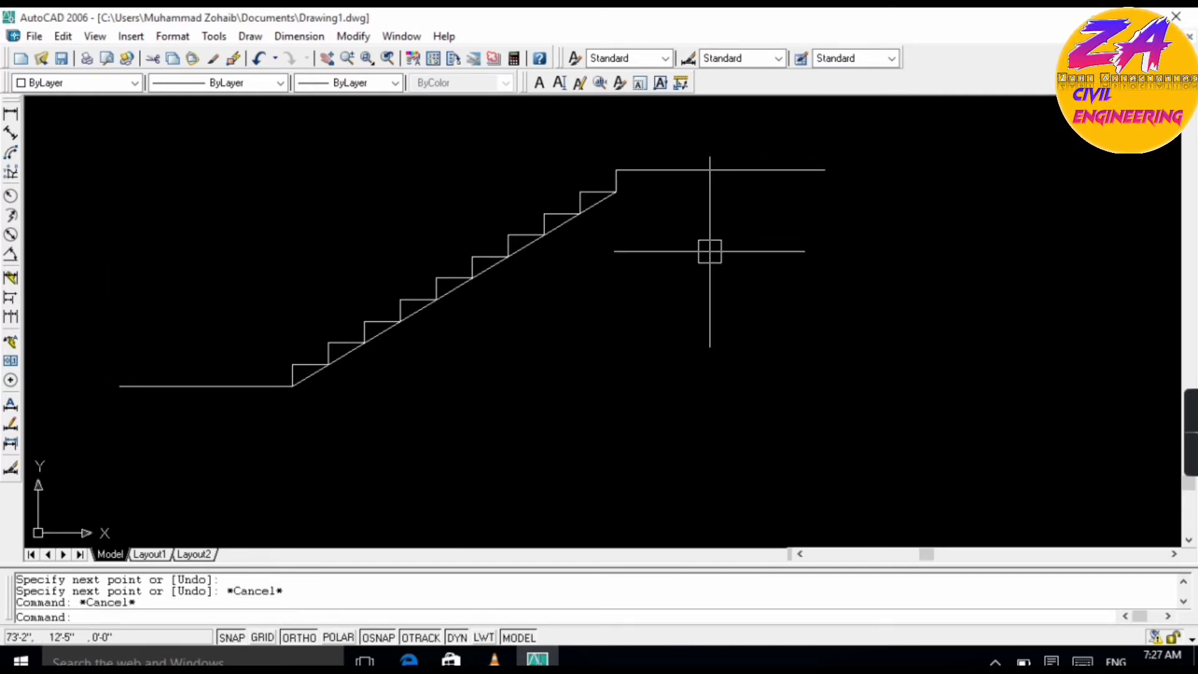
key("Escape")
key("Escape")
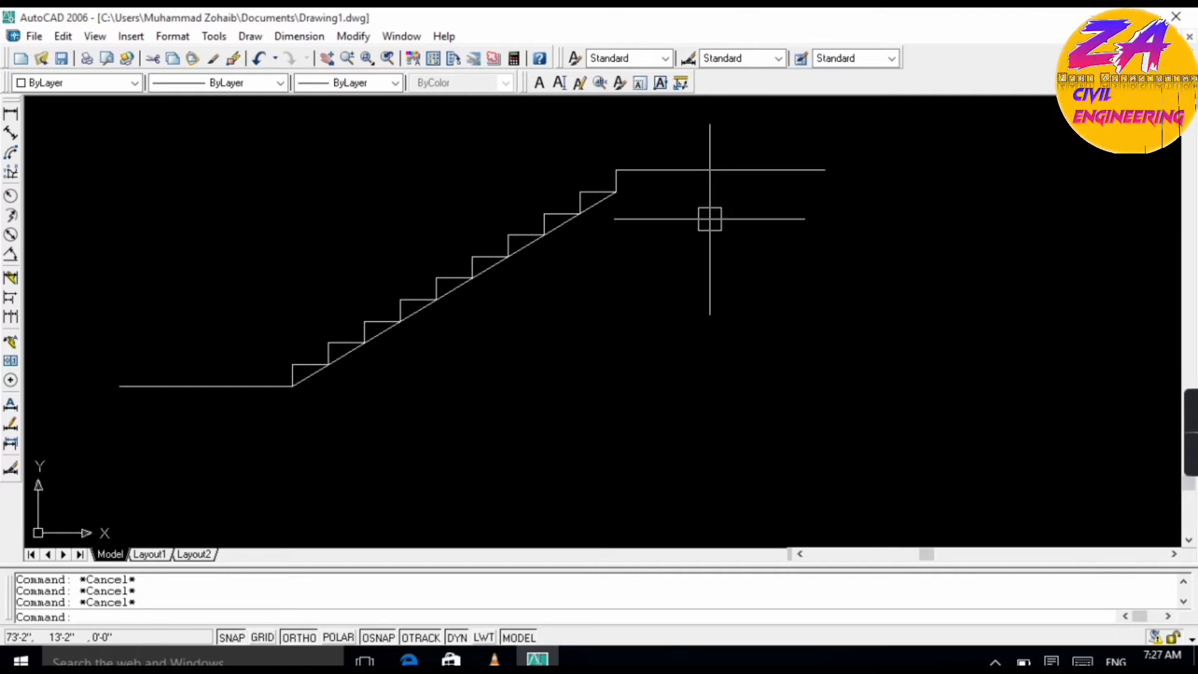
type("o")
key("Return")
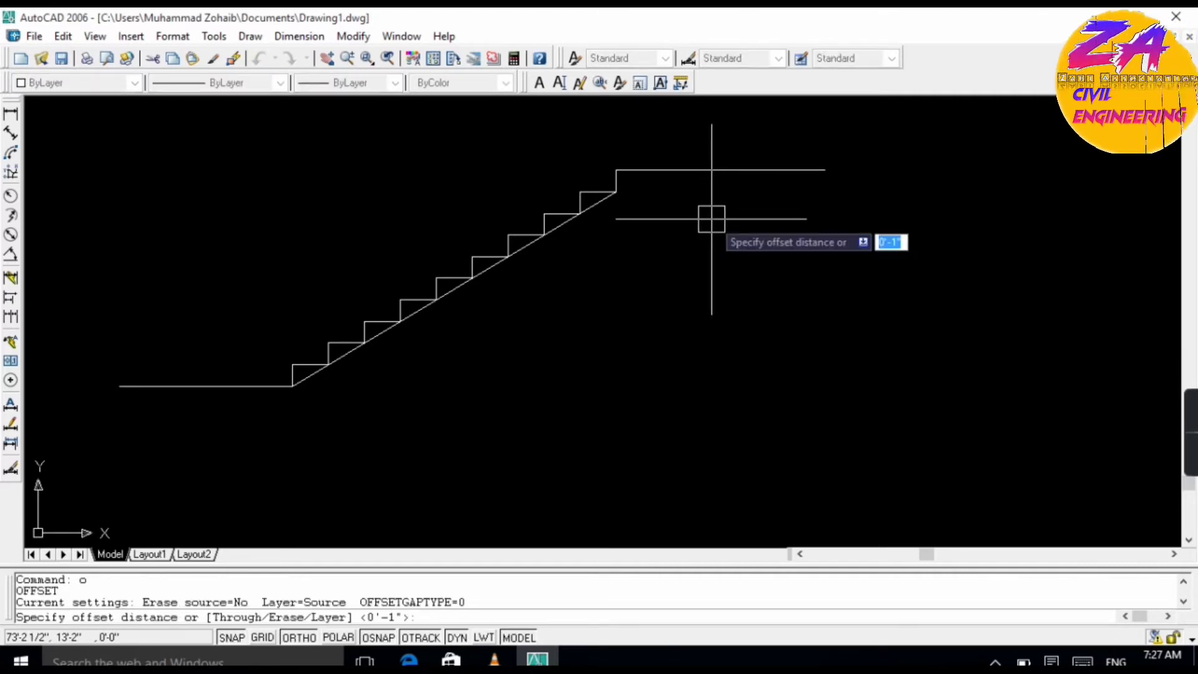
type("4")
key("Return")
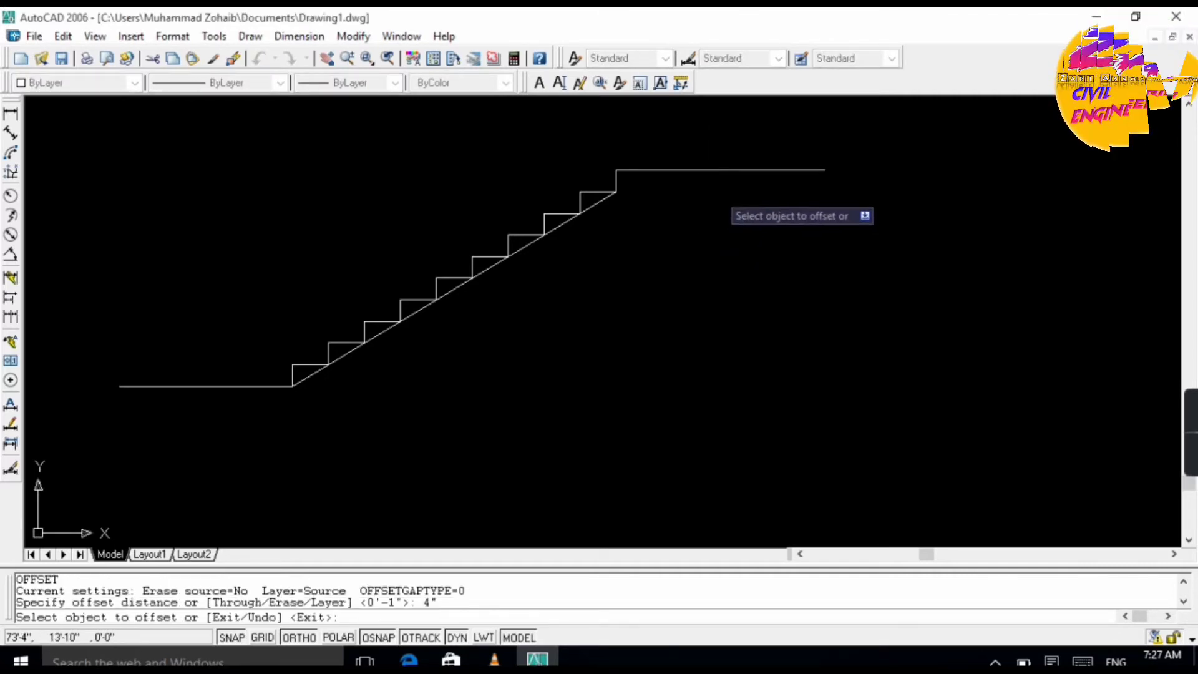
left_click(724, 168)
left_click(642, 230)
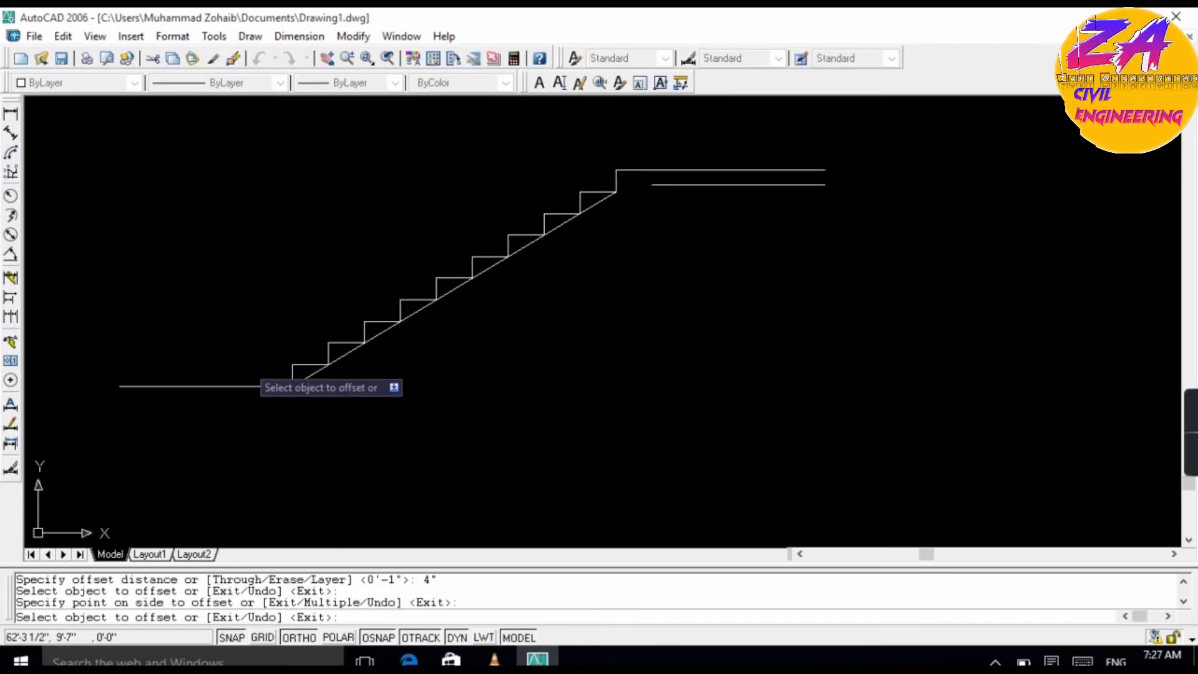
left_click(224, 386)
left_click(212, 425)
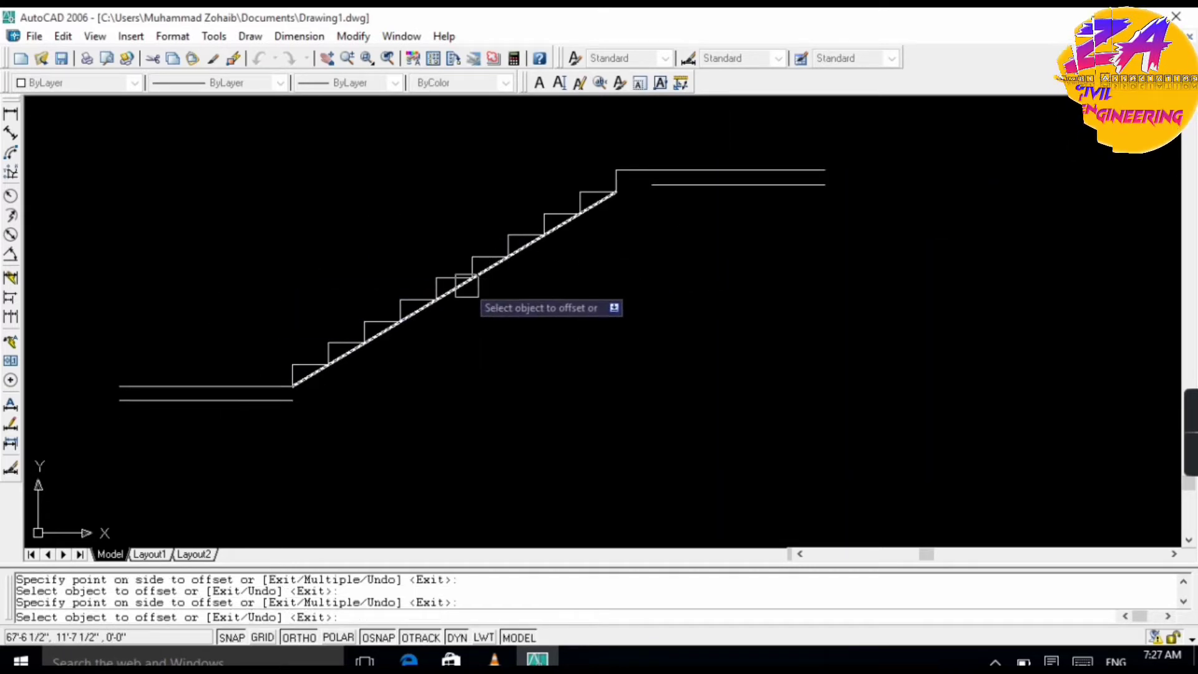
- Offset the sloping line under the steps to its lower side by 4" to form the waist slab
left_click(449, 305)
left_click(535, 323)
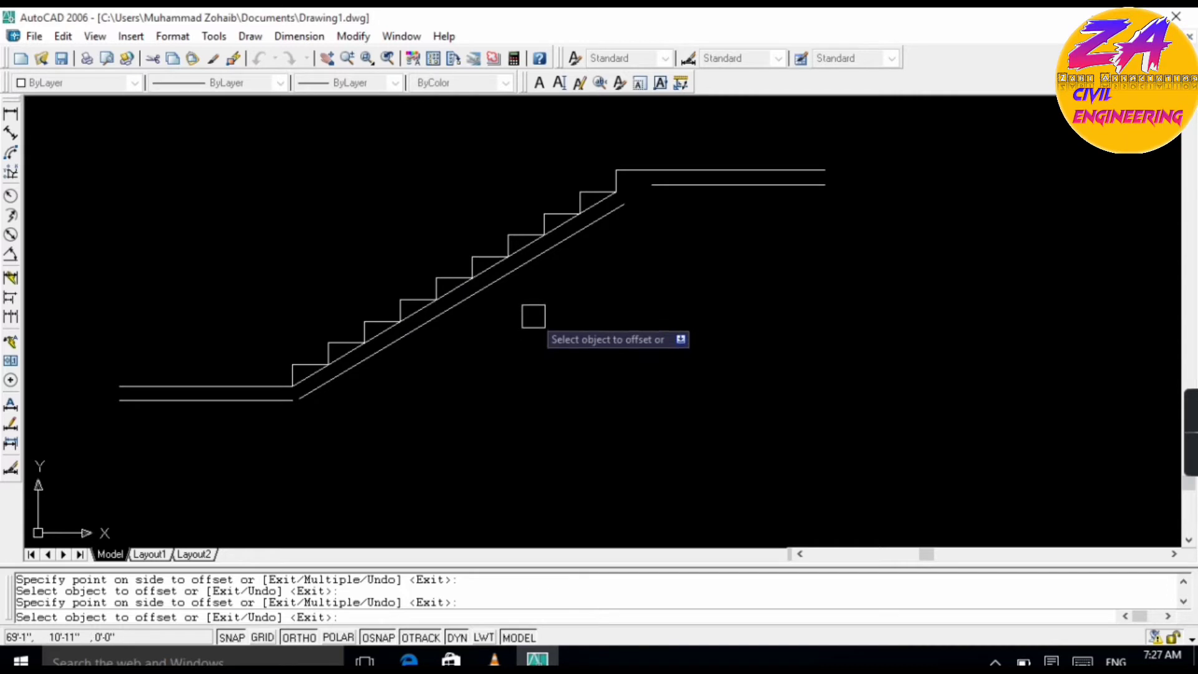
key("Escape")
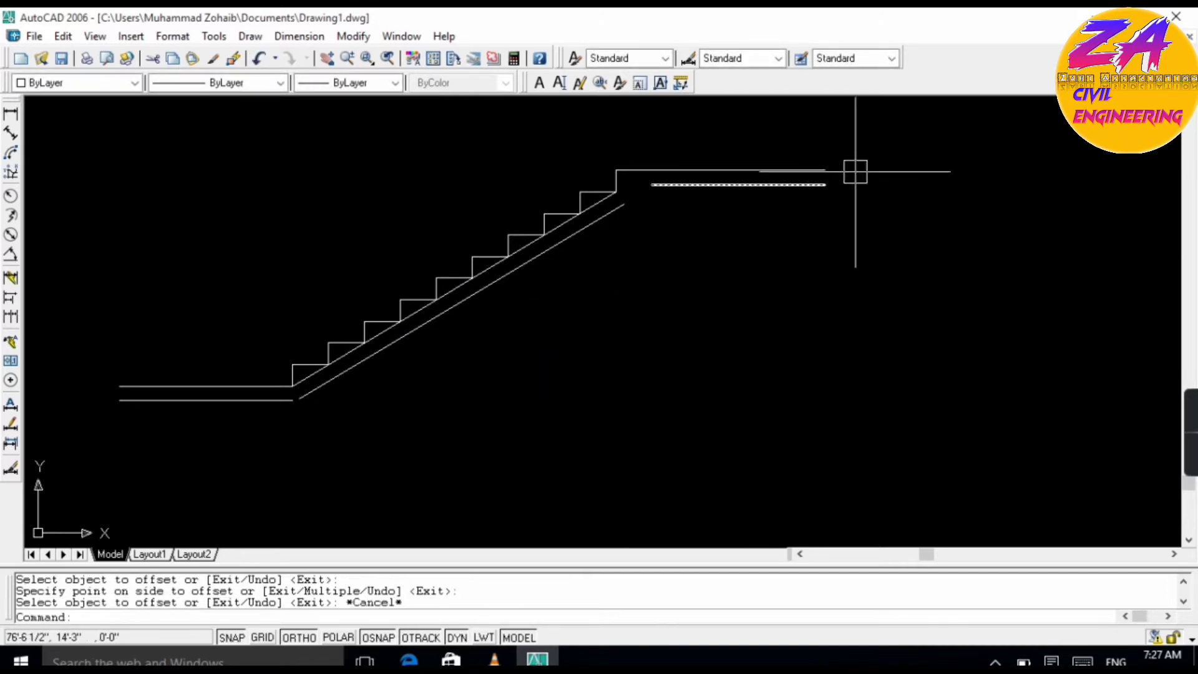
- Examine the landing beam at the outer end of the landing in the finished stair detail
left_click(833, 184)
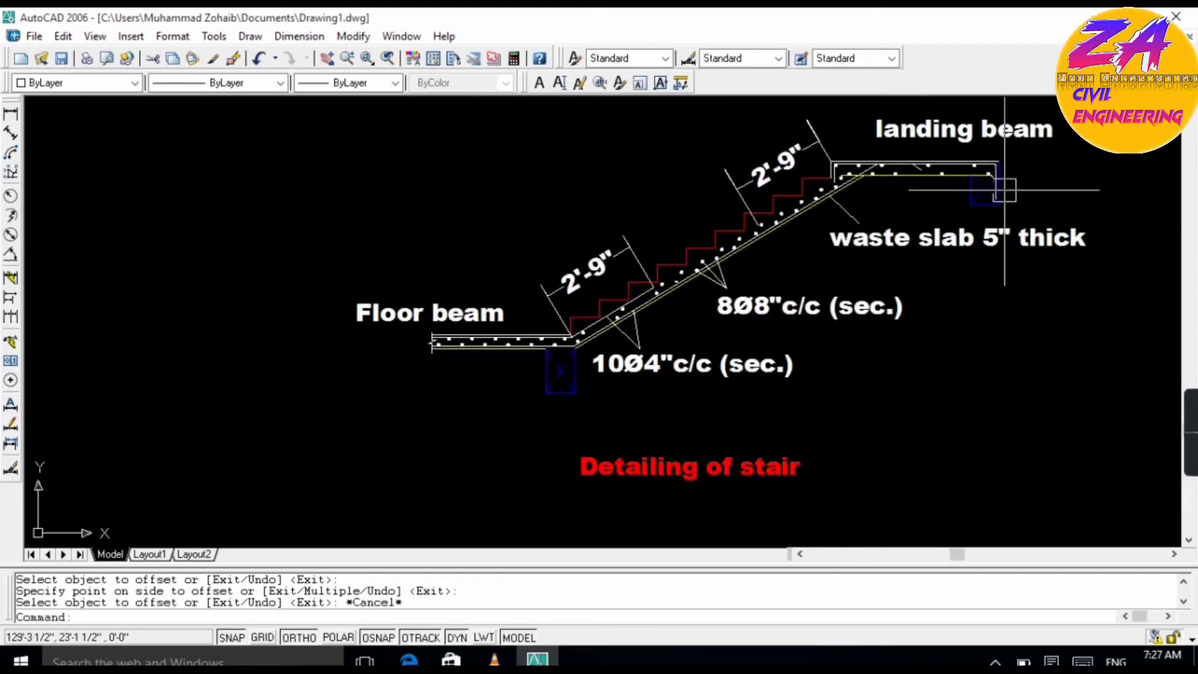
scroll(430, 368, "down", 5)
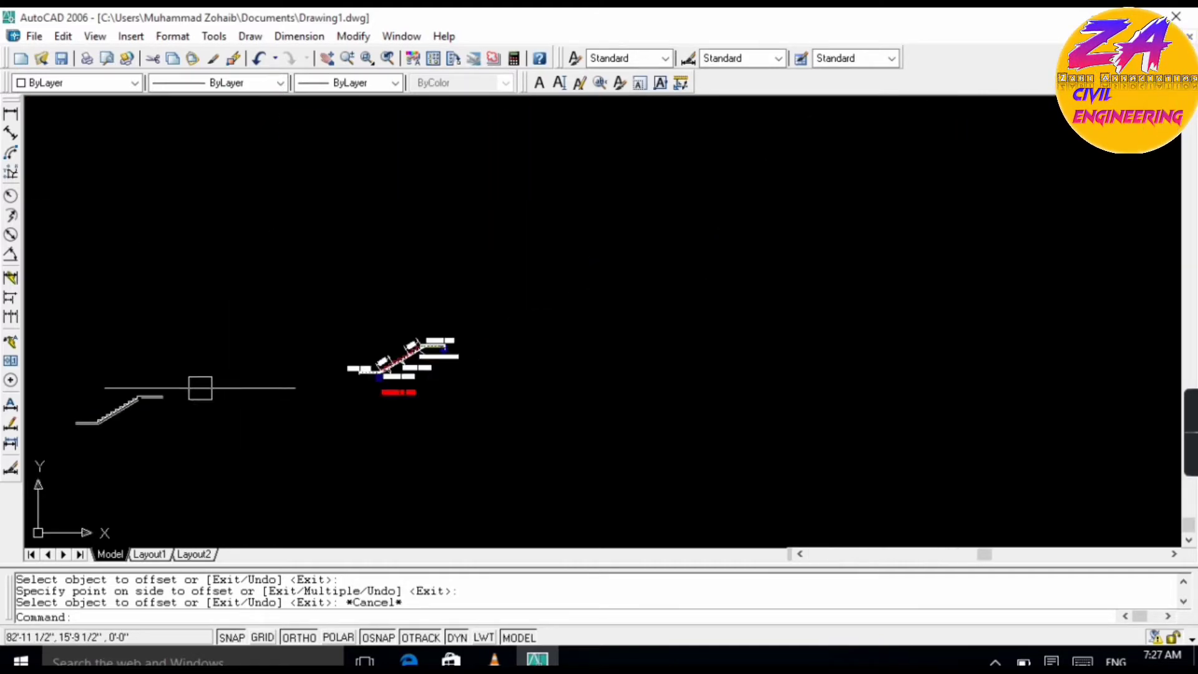
scroll(362, 382, "up", 6)
scroll(463, 358, "down", 5)
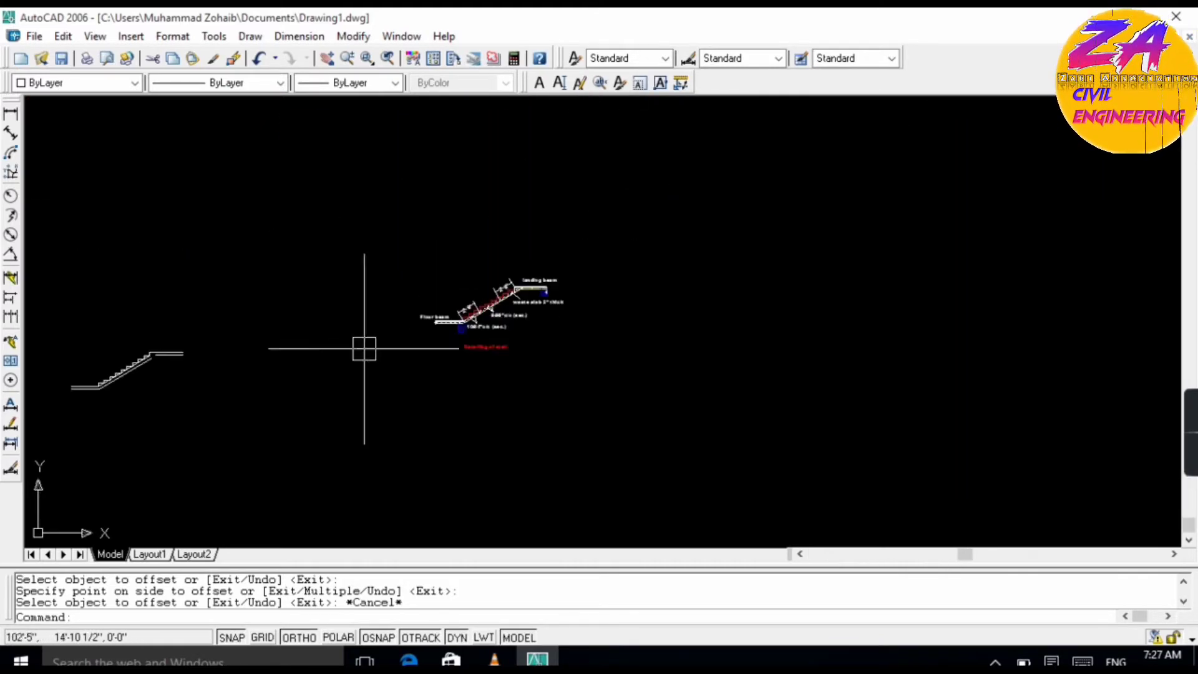
scroll(241, 353, "down", 2)
scroll(441, 353, "up", 8)
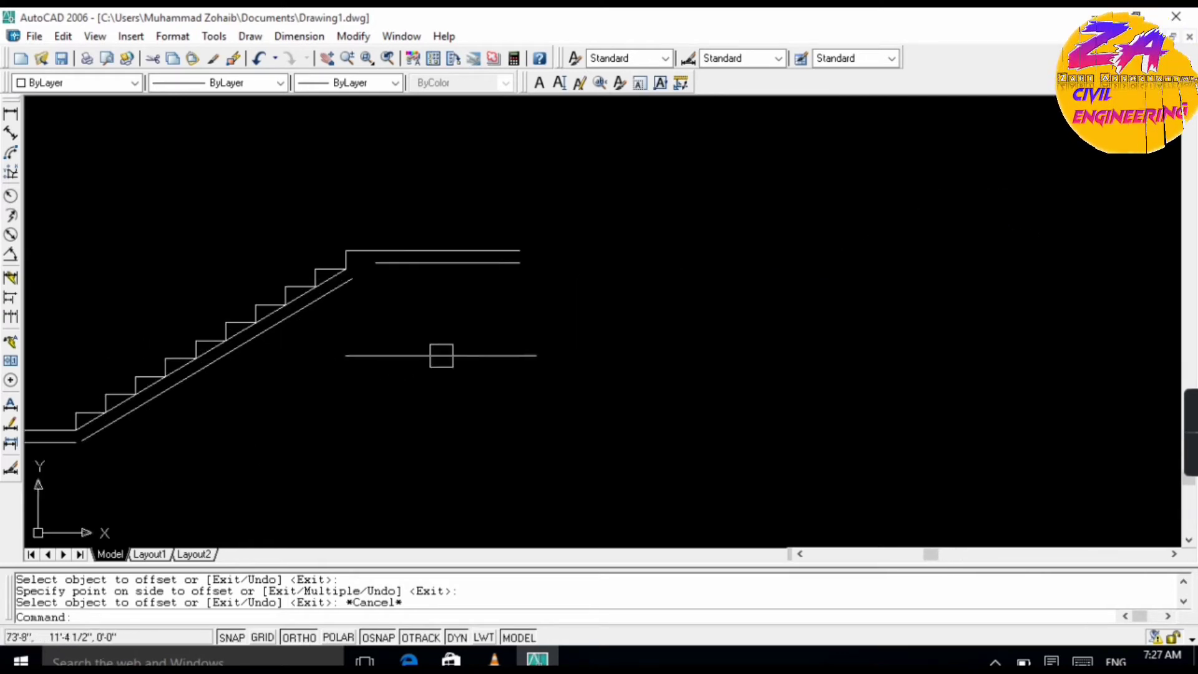
key("Escape")
key("Escape")
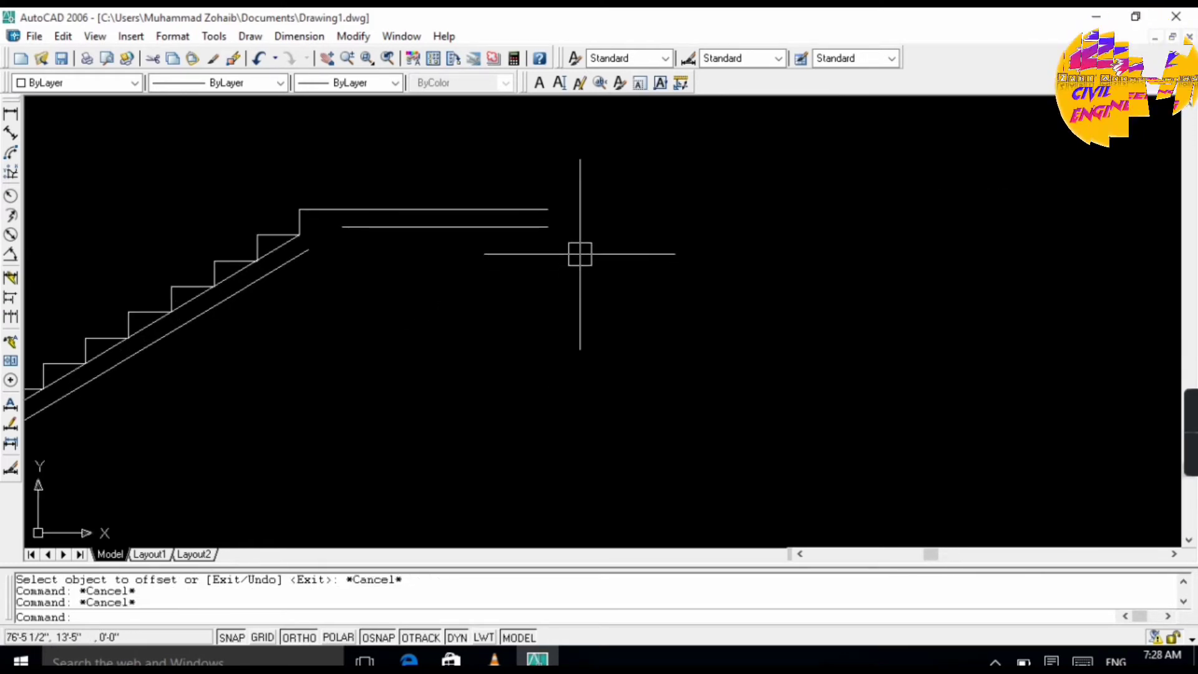
- Draw the landing beam from the landing's outer end: 15" down, 10" inward, and up to the slab's underside
type("l")
key("Return")
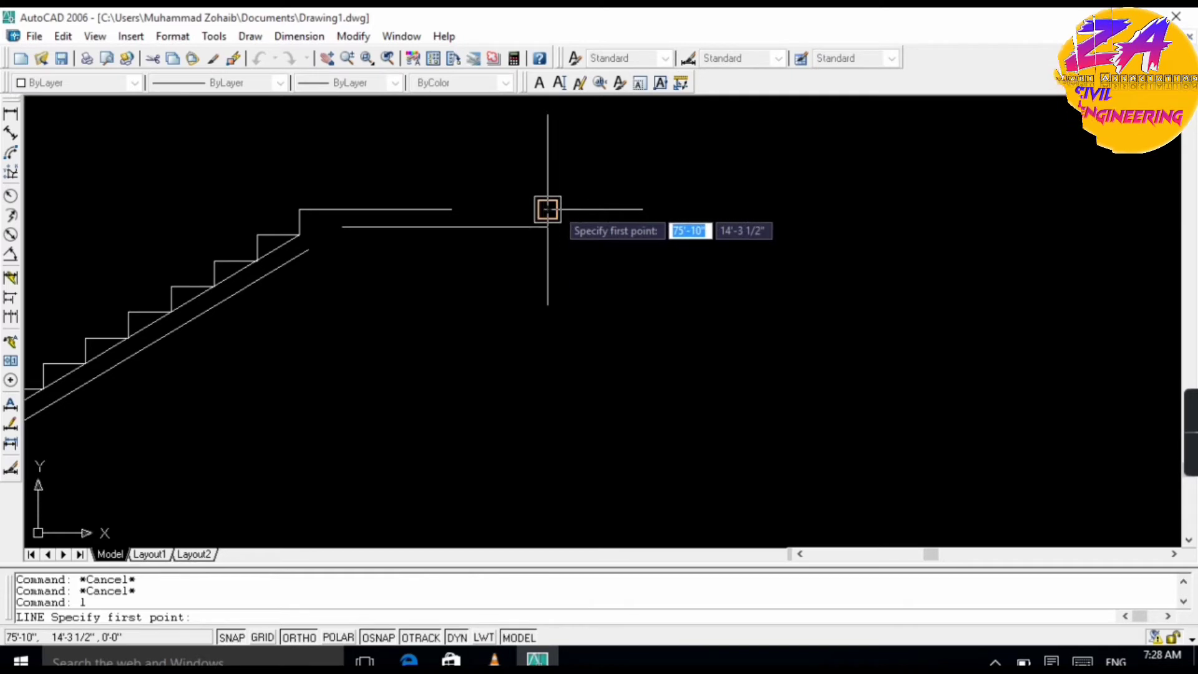
left_click(547, 209)
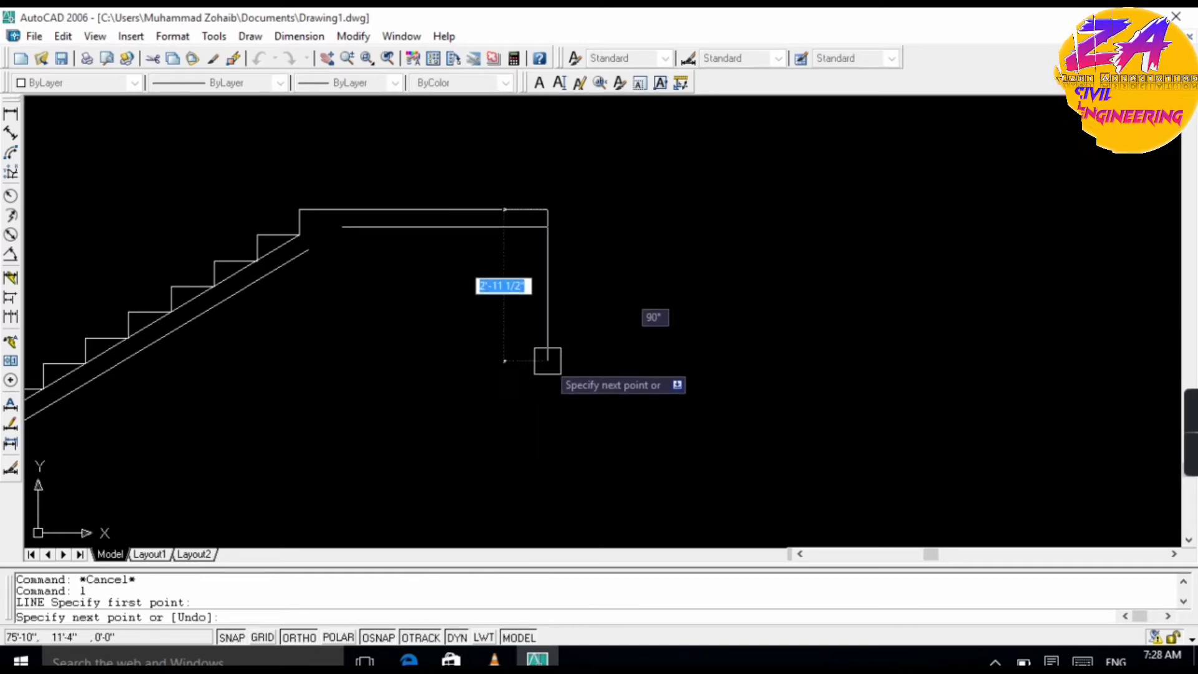
type("15'")
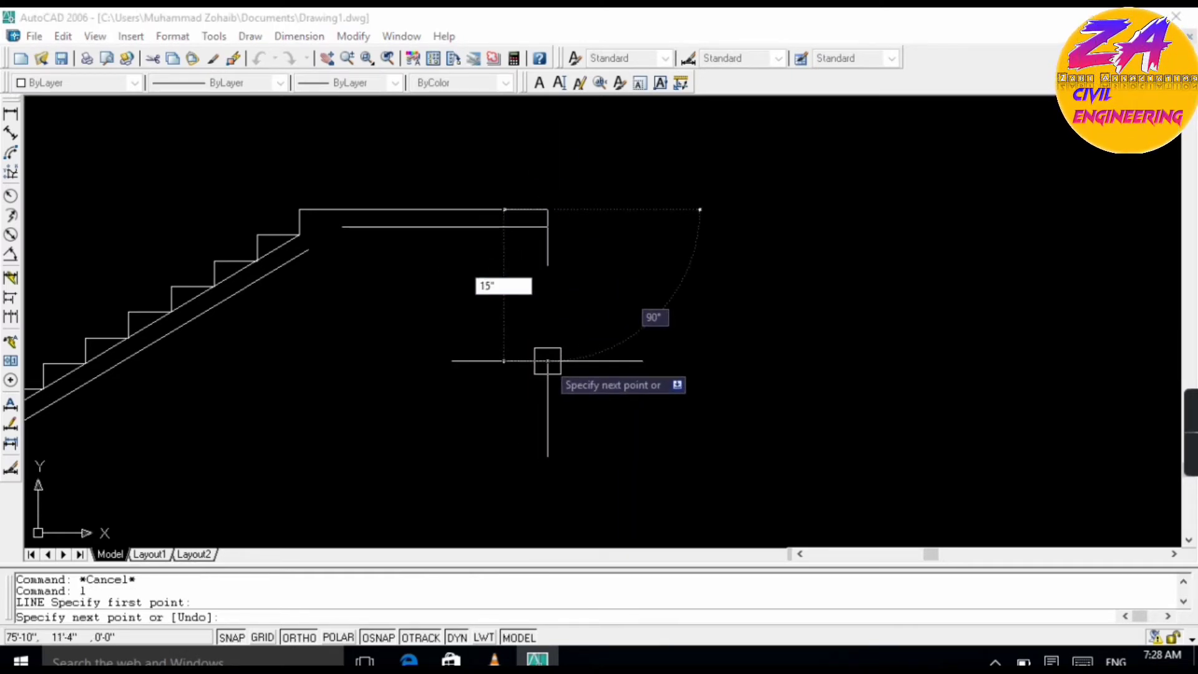
key("Return")
type("1")
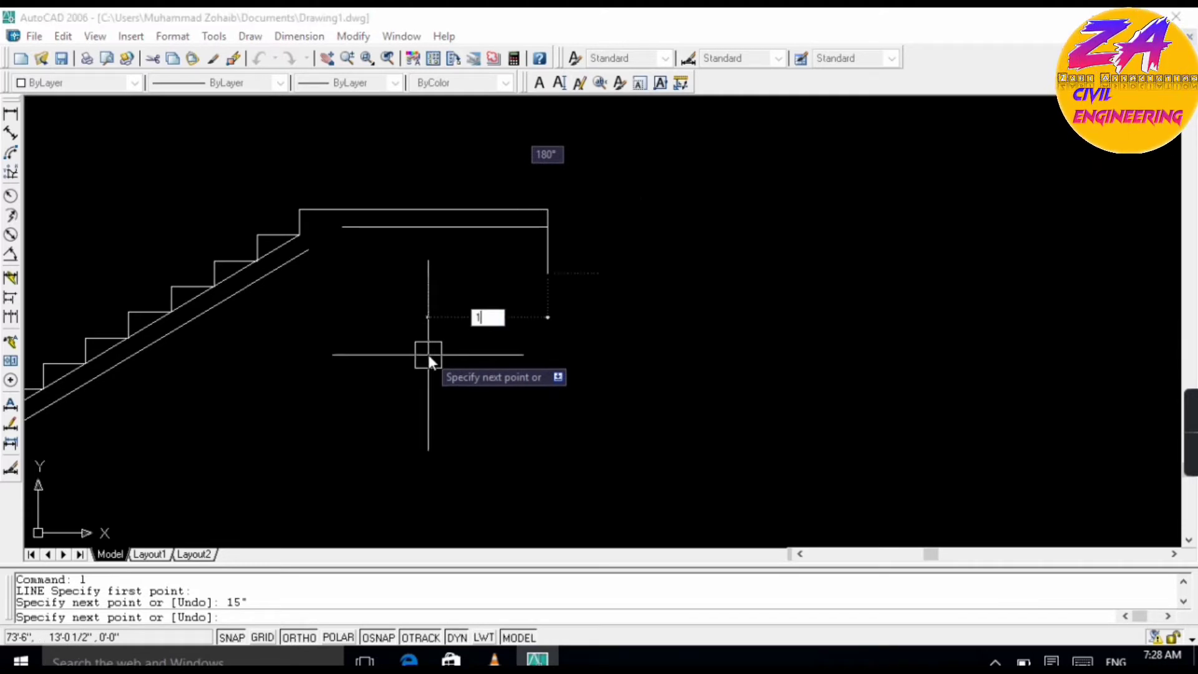
type("0\"")
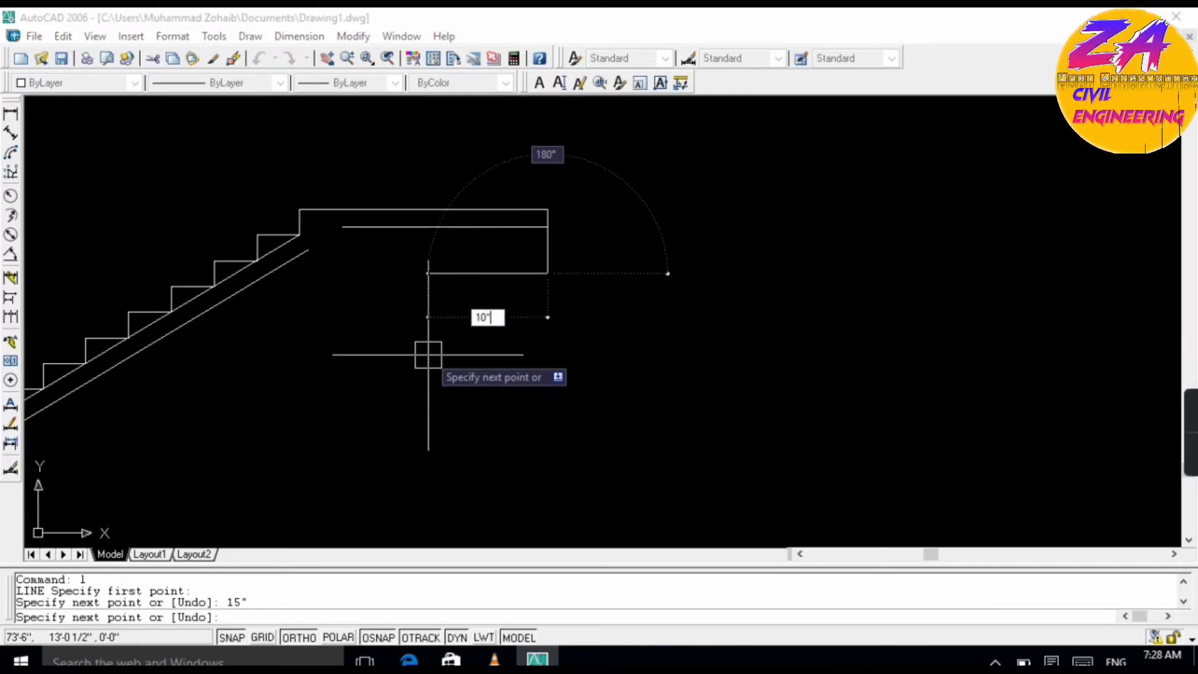
key("Return")
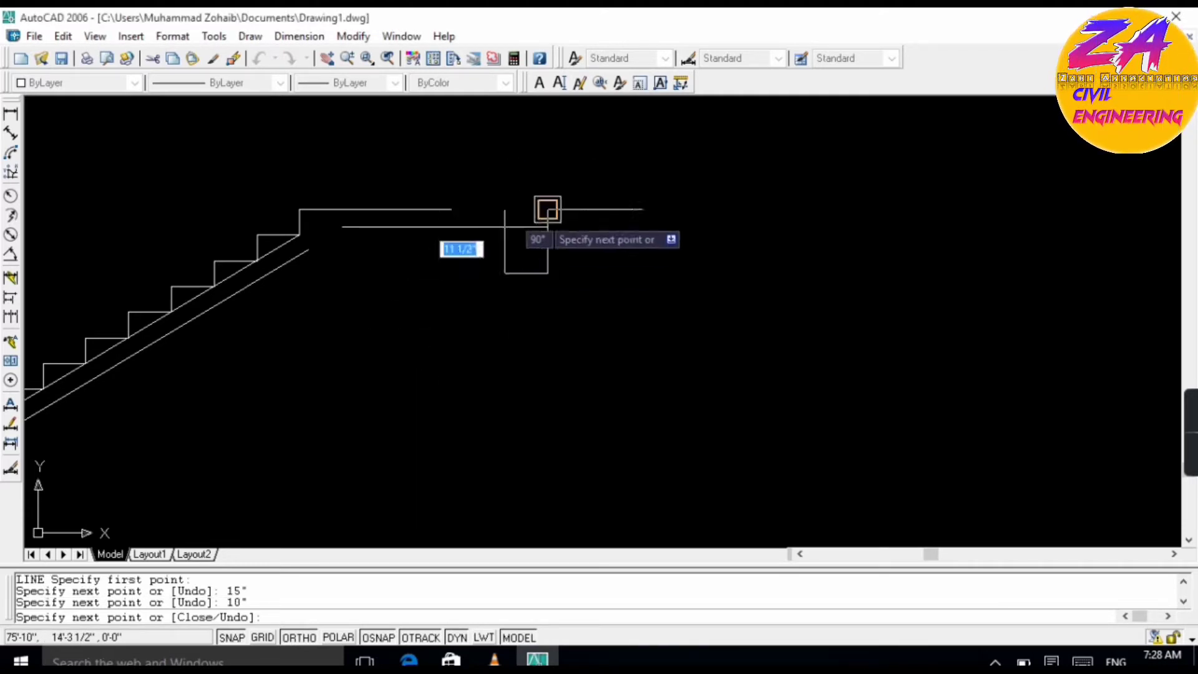
left_click(505, 227)
key("Escape")
- Draw a short horizontal line continuing the floor slab's underside past the lower end of the waist slab's underside
scroll(456, 273, "down", 1)
scroll(327, 354, "up", 1)
scroll(580, 266, "down", 1)
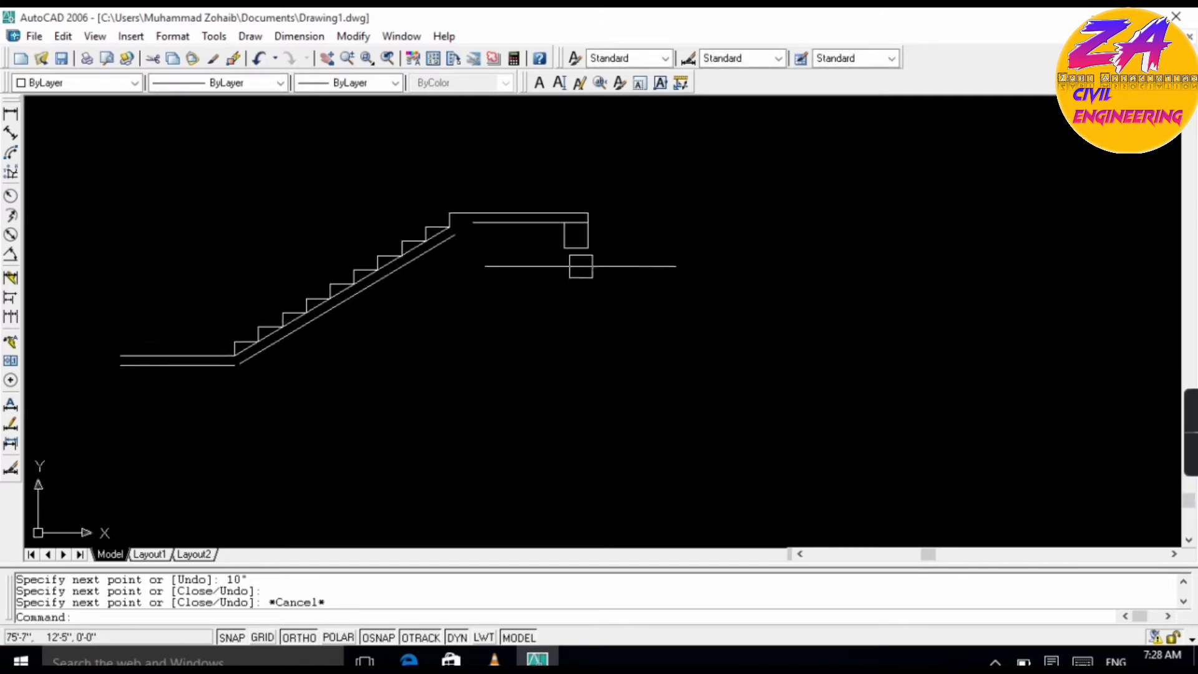
scroll(581, 266, "down", 1)
scroll(265, 356, "up", 2)
scroll(542, 295, "up", 2)
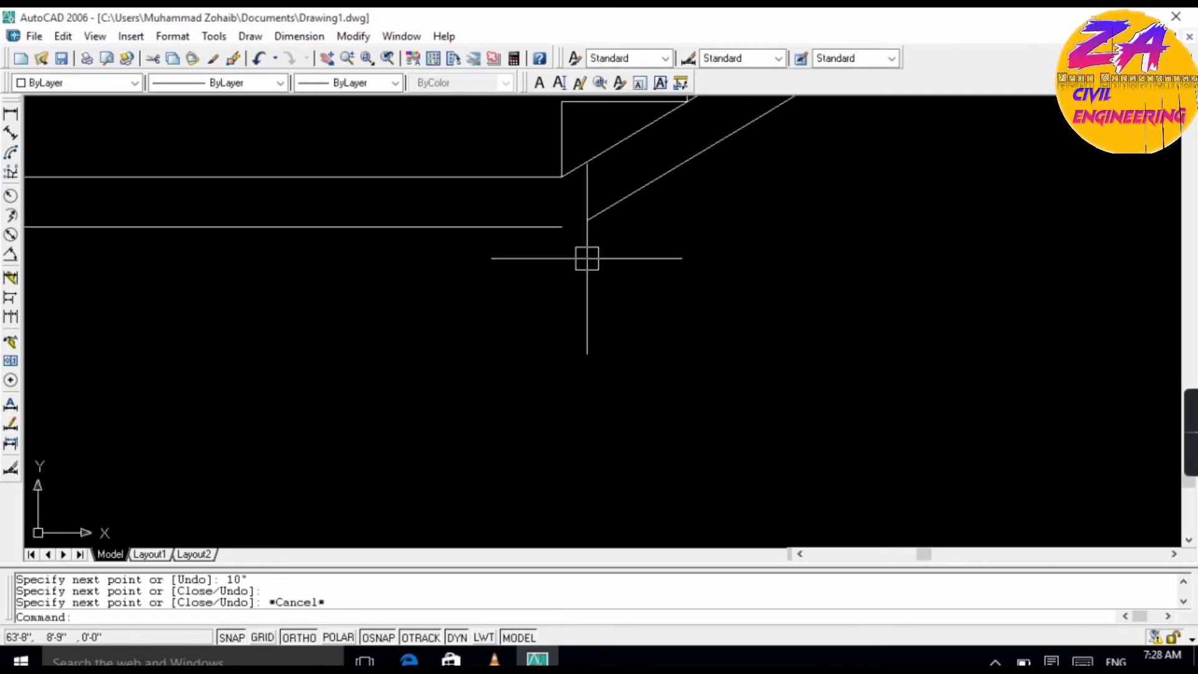
key("Escape")
key("Escape")
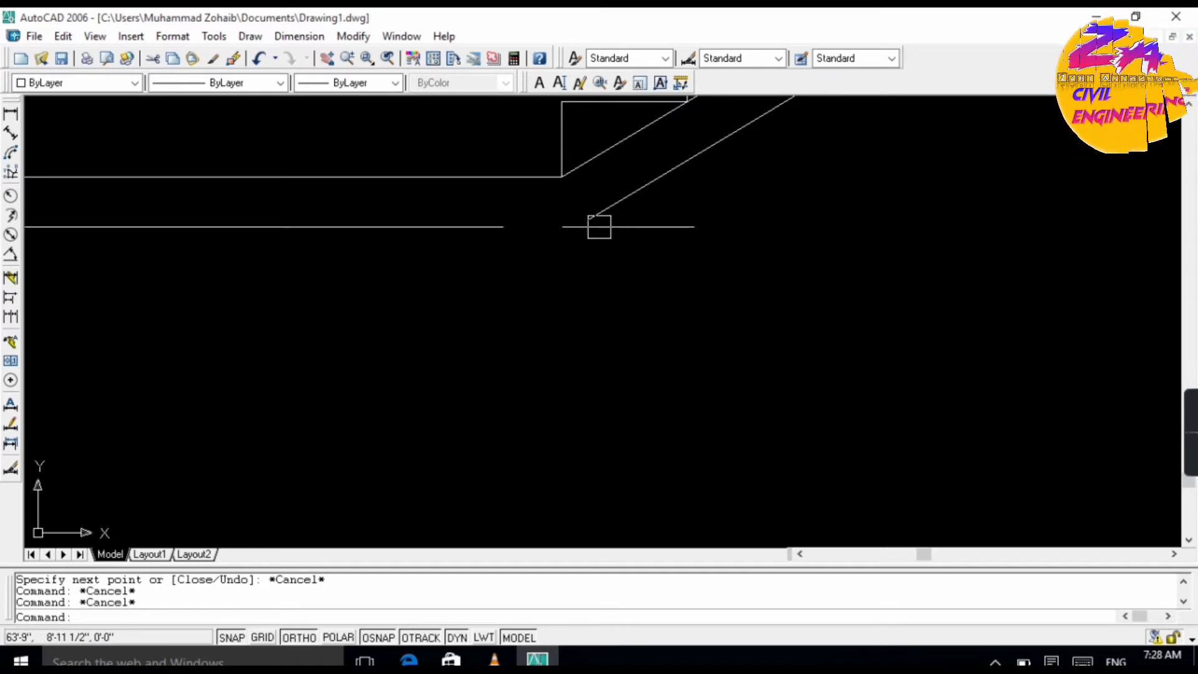
scroll(530, 226, "up", 2)
type("l")
key("Return")
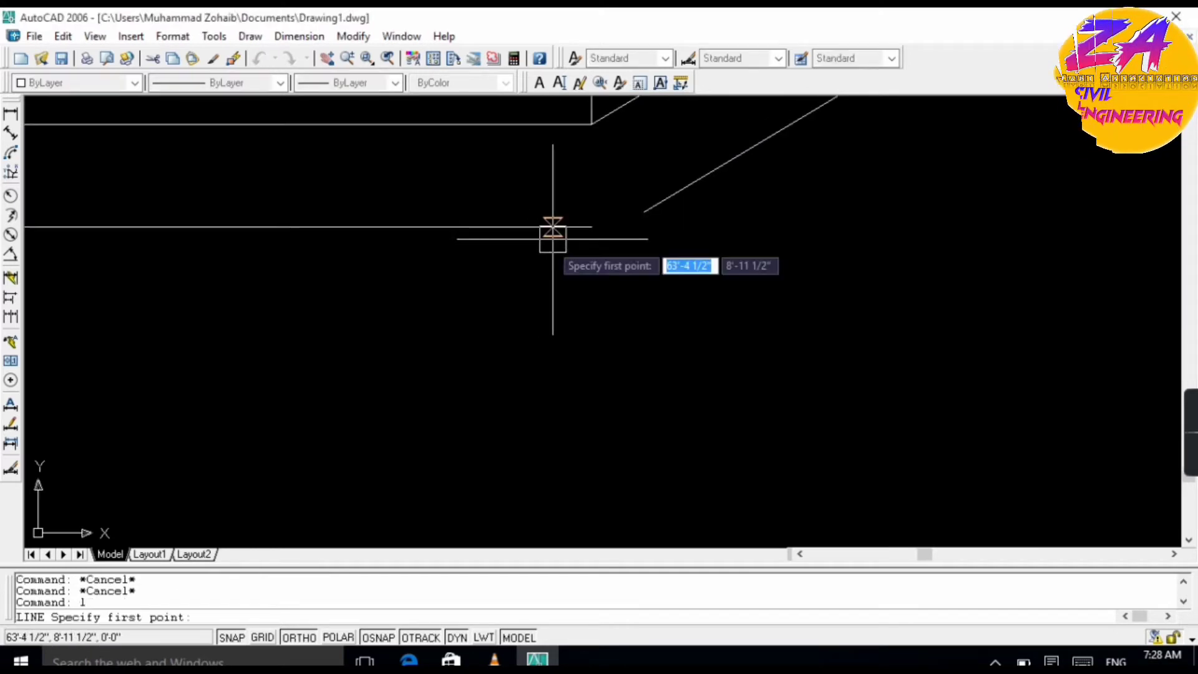
left_click(590, 226)
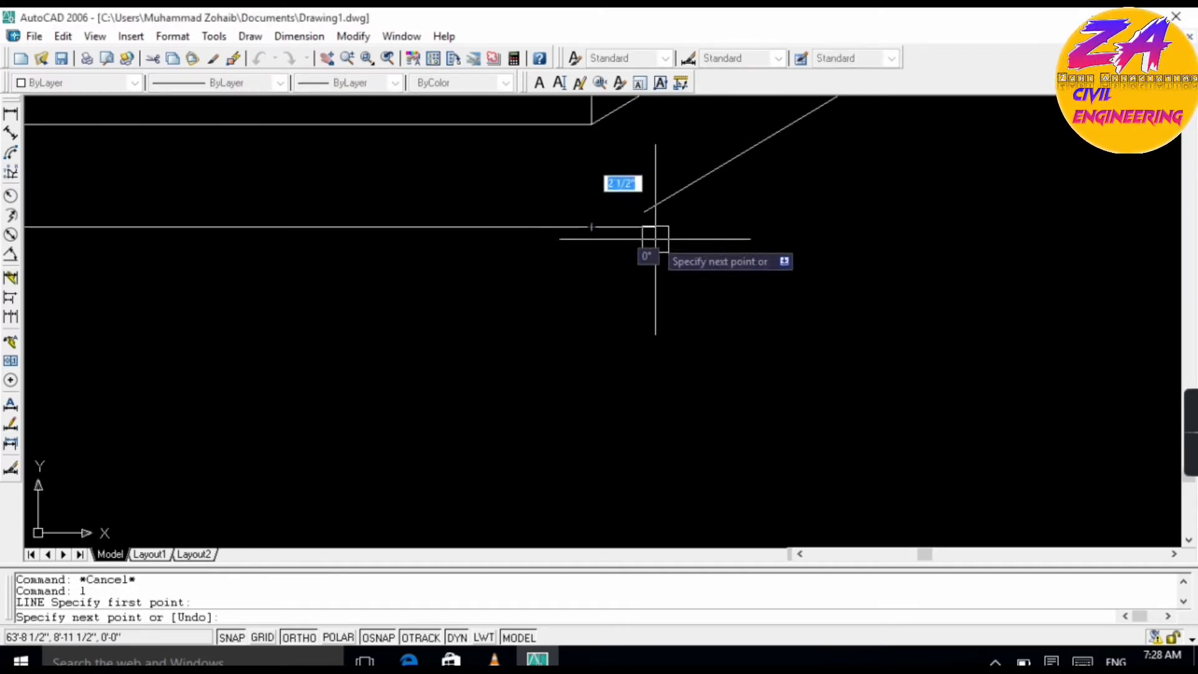
left_click(693, 226)
key("Escape")
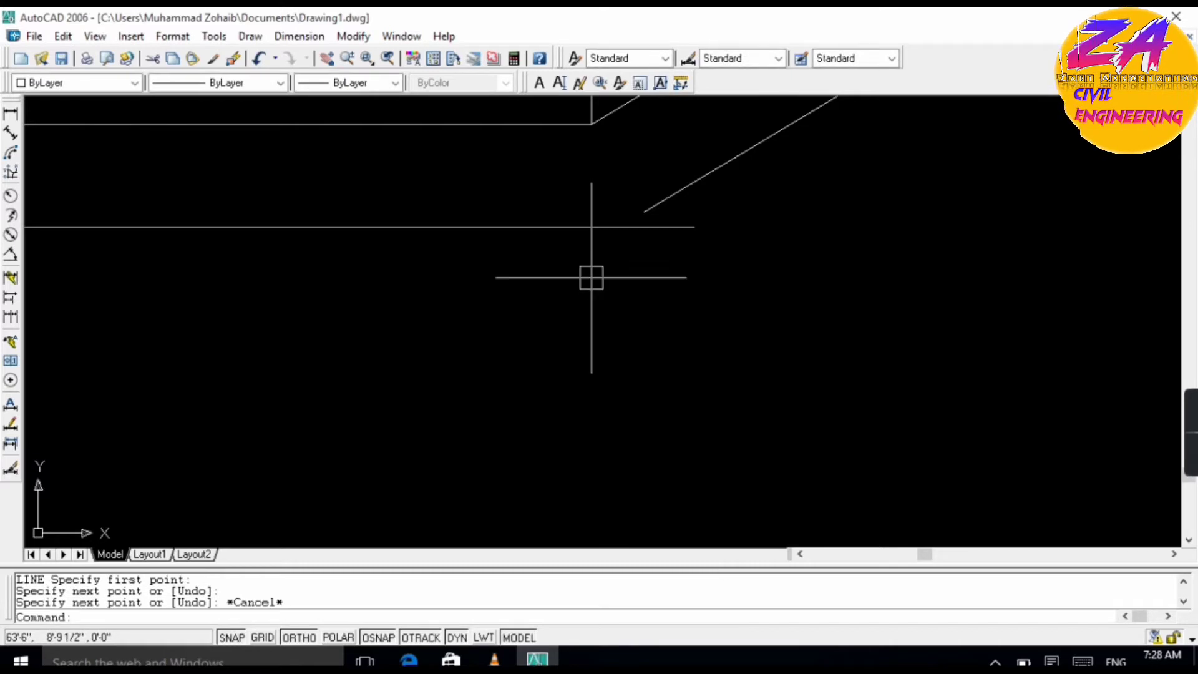
- Extend the waist slab's sloping underside down to the horizontal line continuing the floor slab's underside
type("ex")
key("Return")
key("Return")
key("Escape")
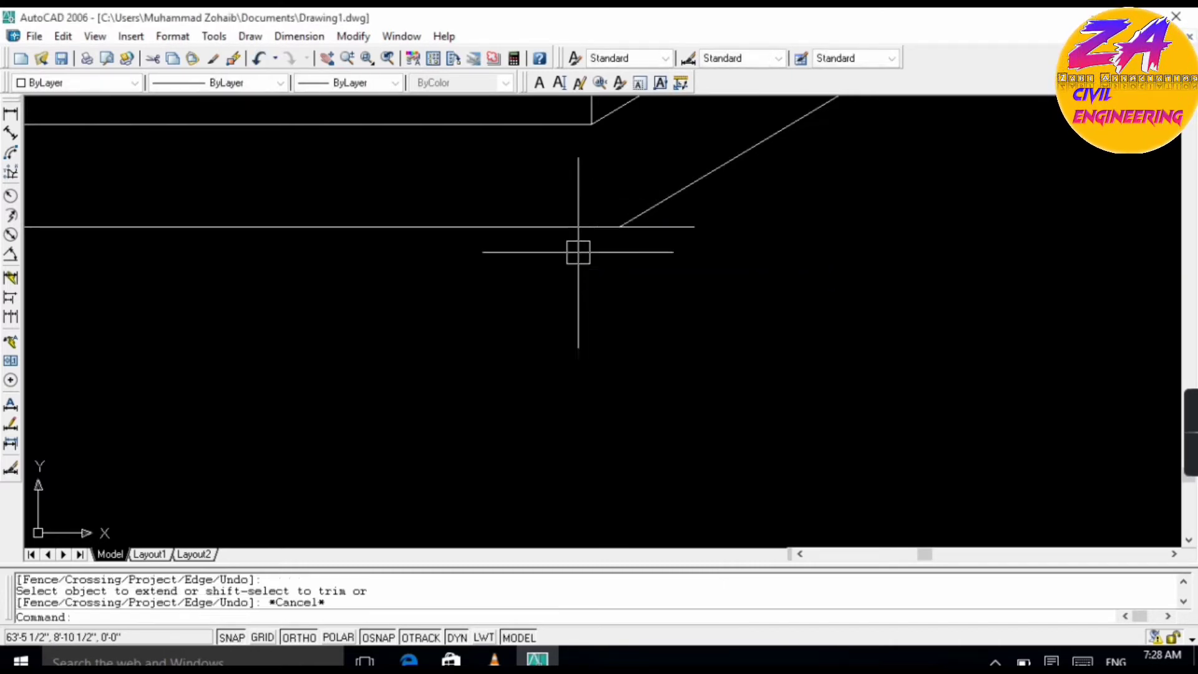
- Trim the part of the horizontal line that projects beyond the junction with the waist slab's underside
type("tr")
key("Return")
key("Return")
left_click(680, 239)
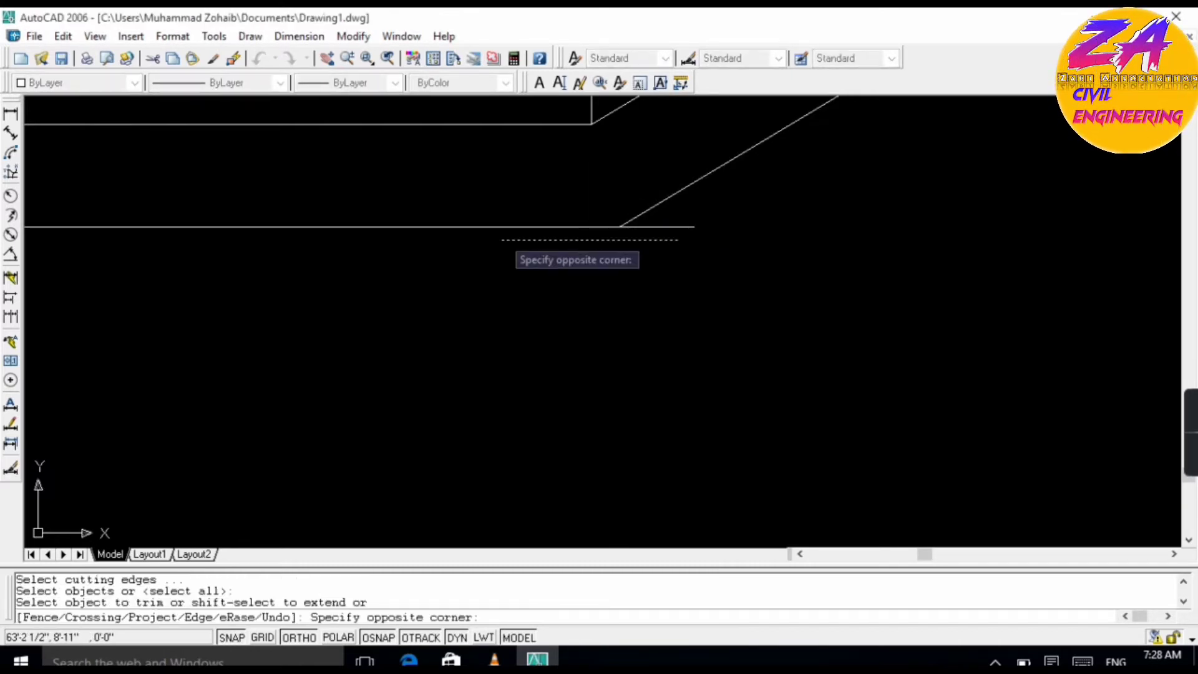
left_click(681, 237)
left_click(681, 214)
left_click(667, 240)
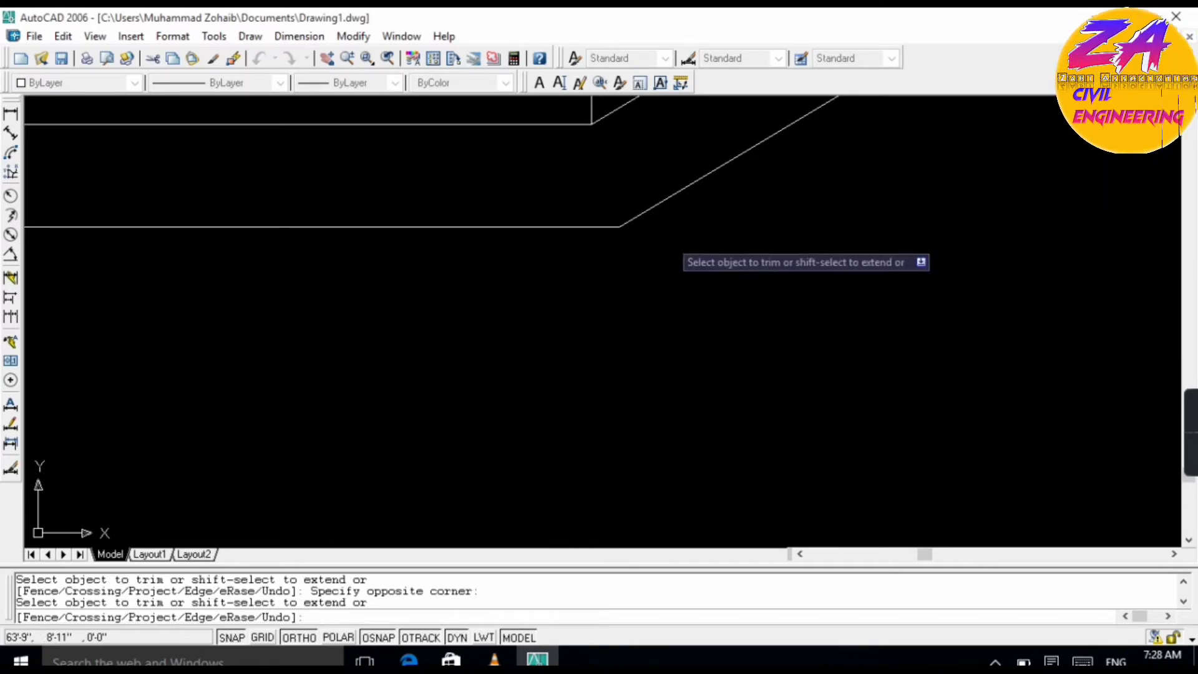
key("Escape")
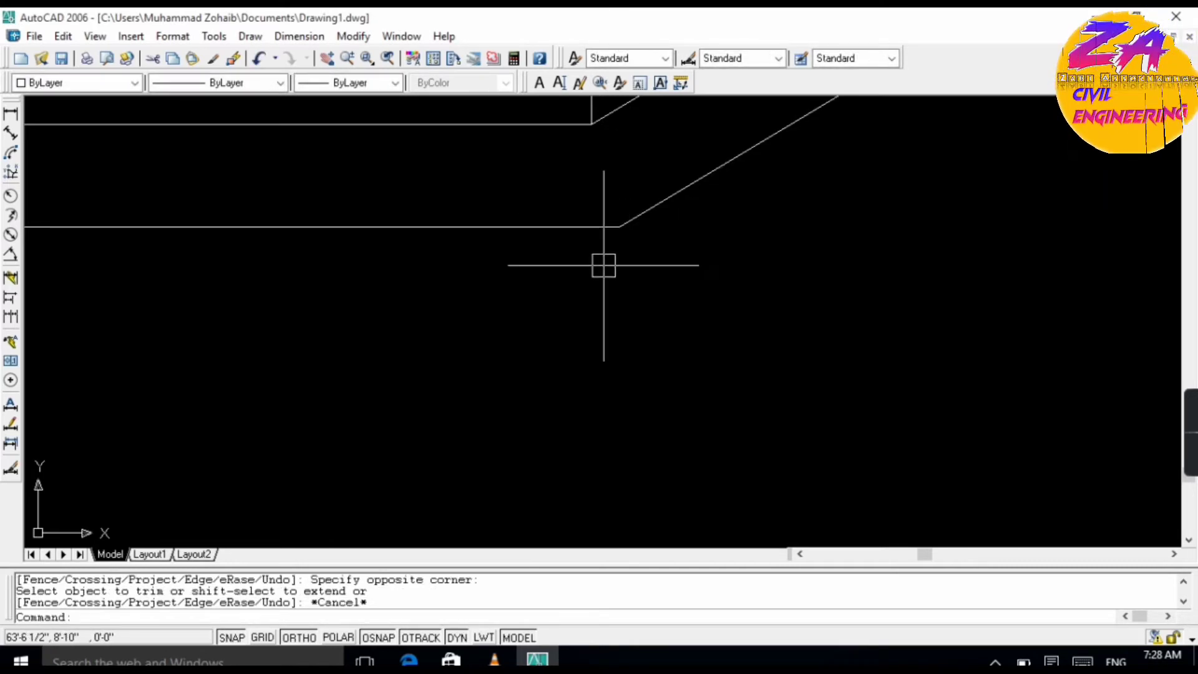
- Draw the floor beam from the floor and waist underside junction: 15" down, 10" toward the floor slab, and up to the slab's underside
type("l")
key("Return")
left_click(617, 227)
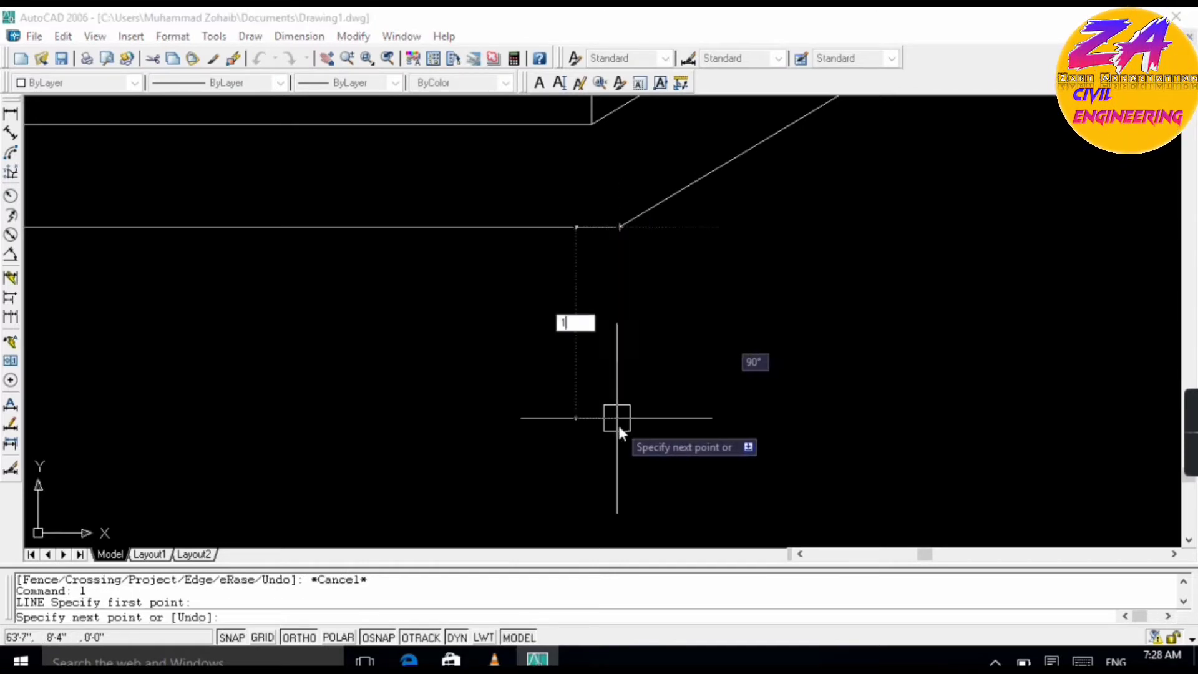
type("15\"")
key("Return")
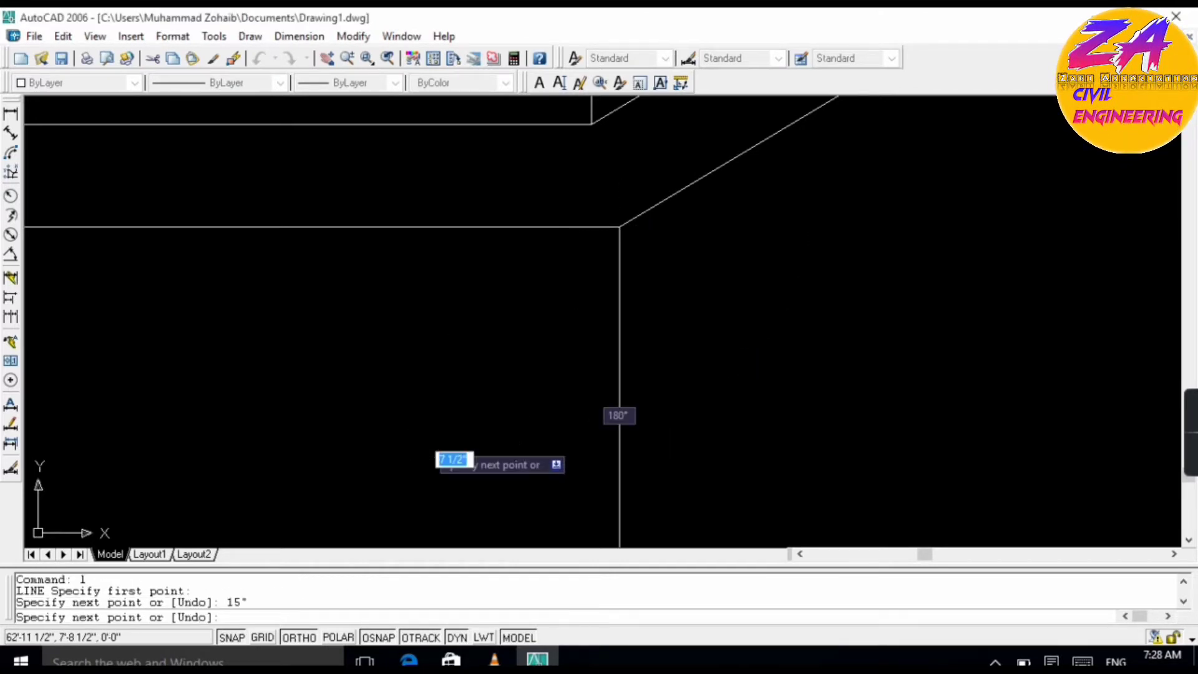
scroll(414, 429, "down", 4)
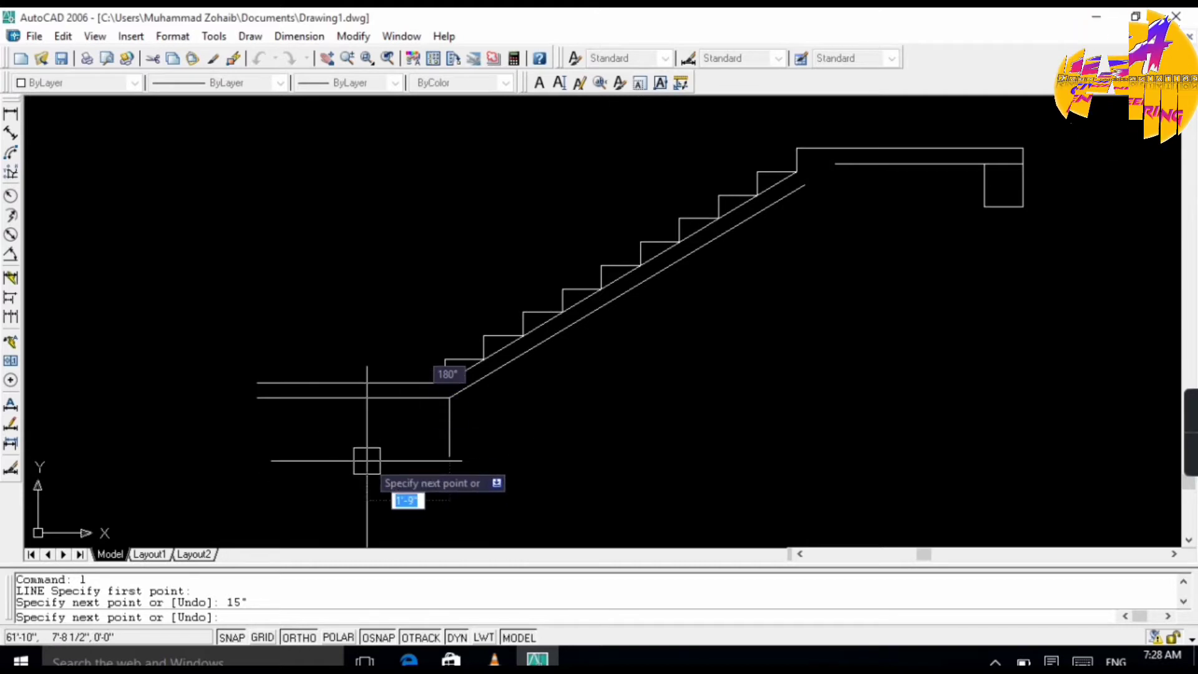
type("10\"")
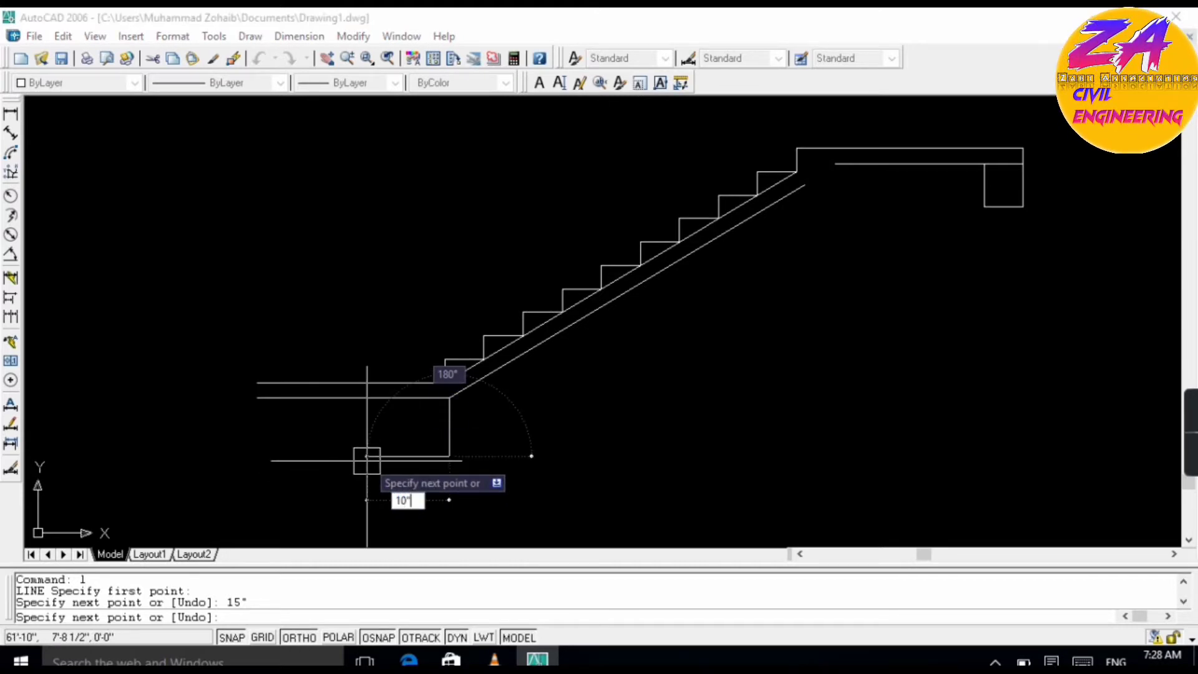
key("Return")
scroll(408, 402, "up", 3)
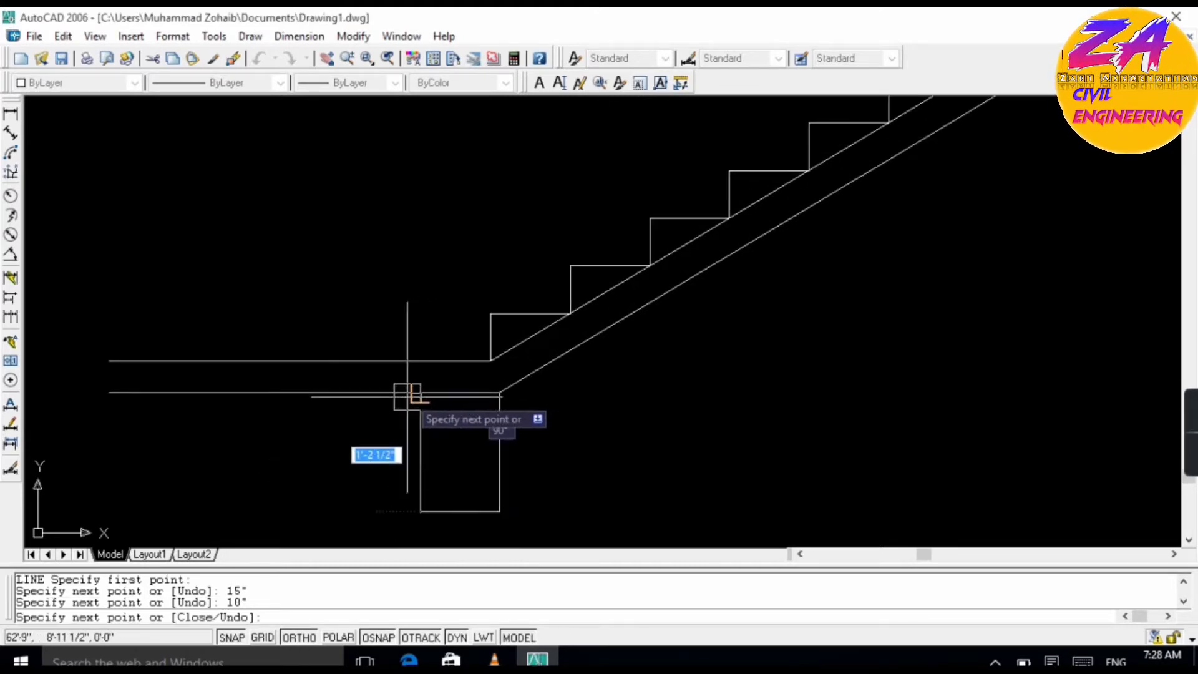
key("Escape")
- Extend the upper end of the waist slab's underside to meet the landing slab's underside
scroll(530, 391, "down", 3)
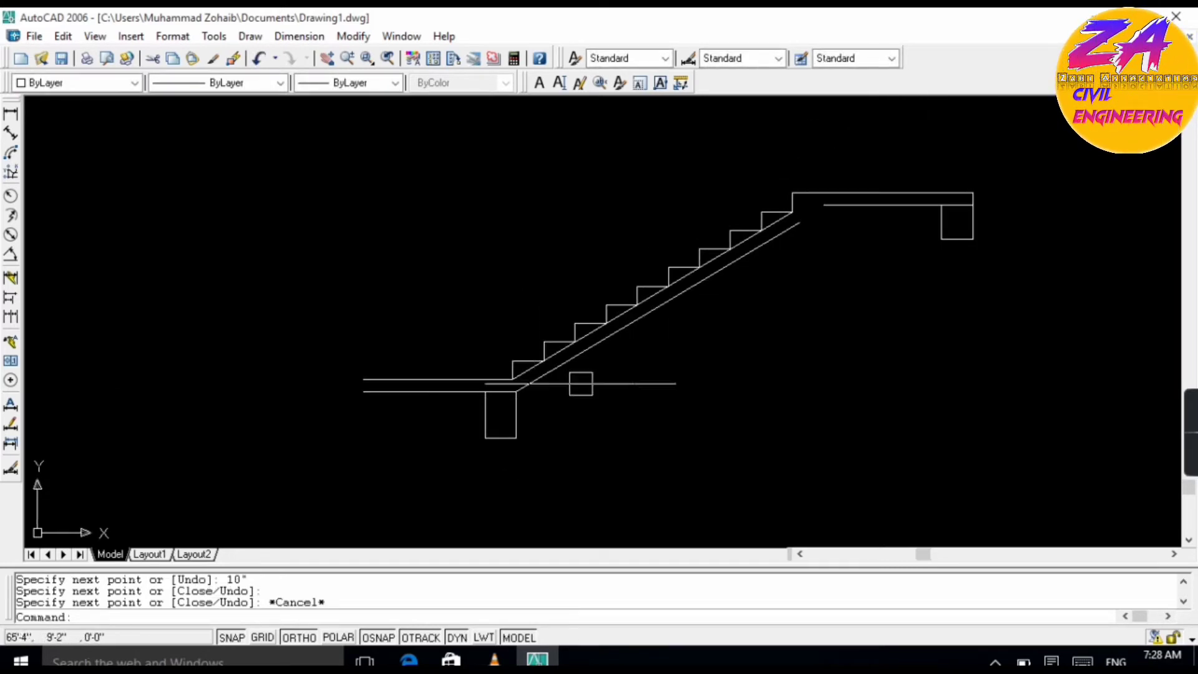
scroll(836, 243, "up", 3)
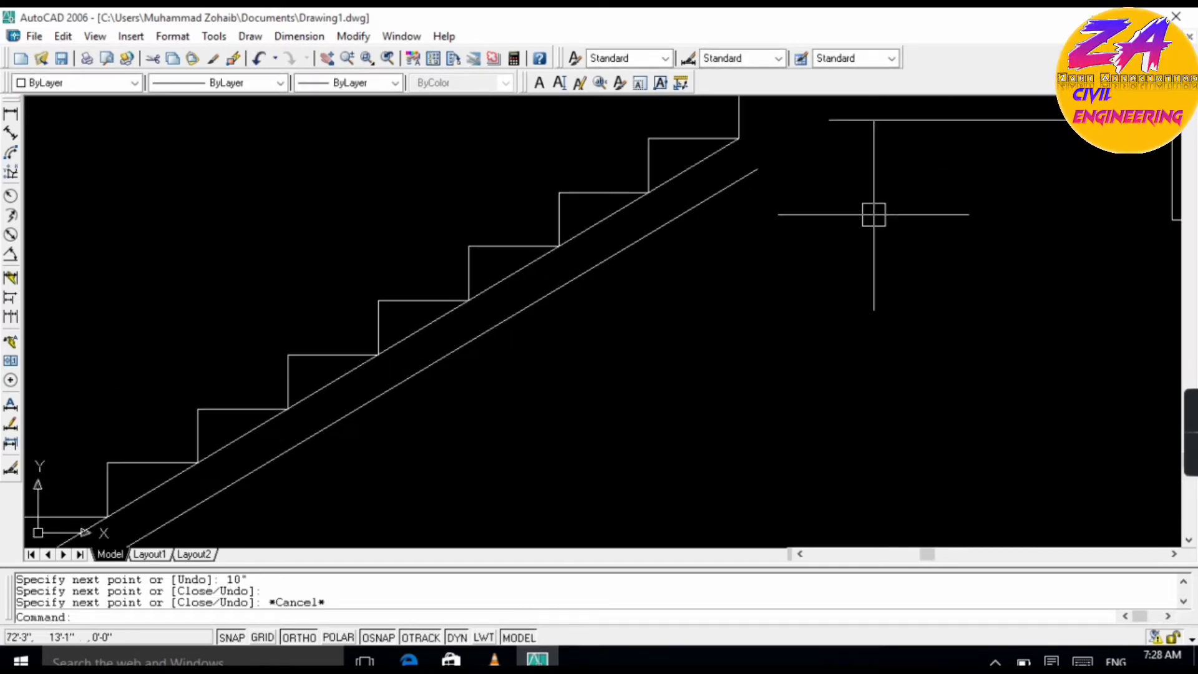
scroll(775, 306, "down", 3)
scroll(562, 331, "up", 3)
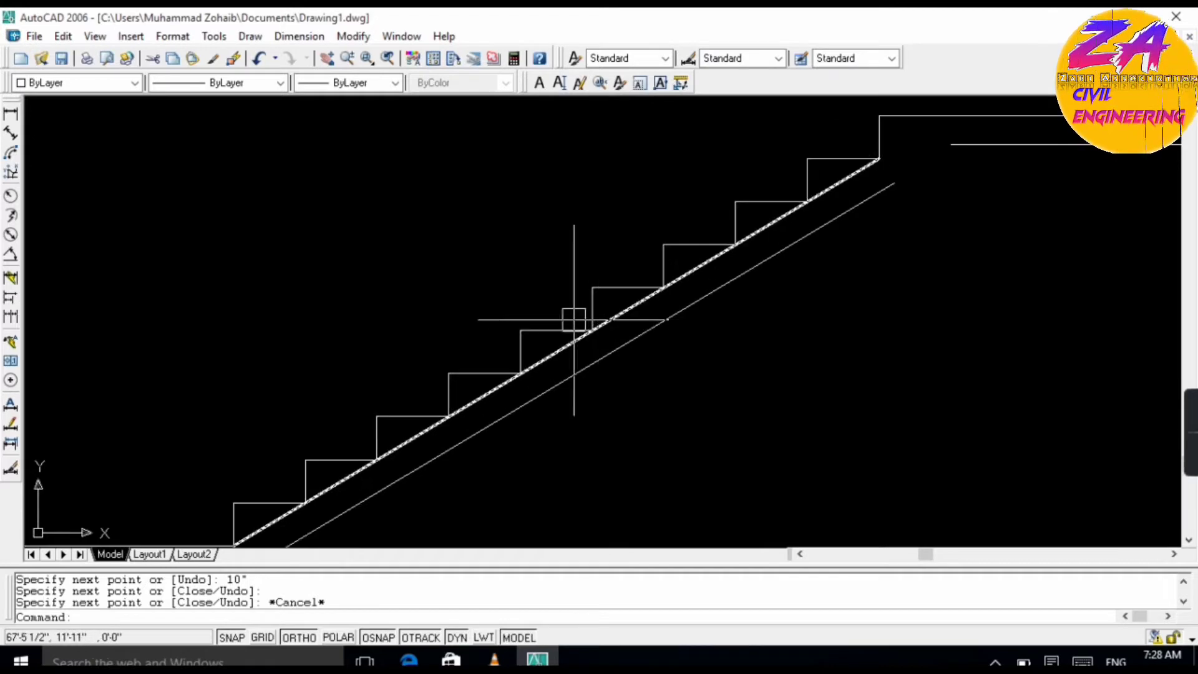
scroll(936, 150, "up", 2)
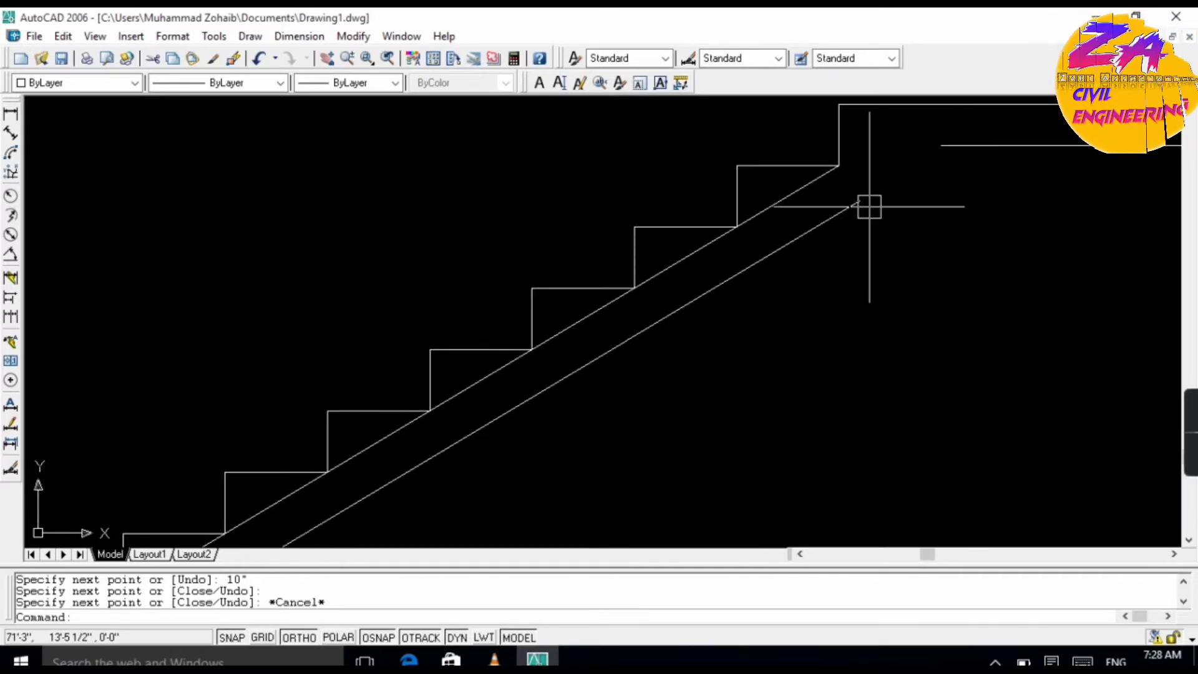
type("ex")
key("Return")
key("Return")
left_click(844, 210)
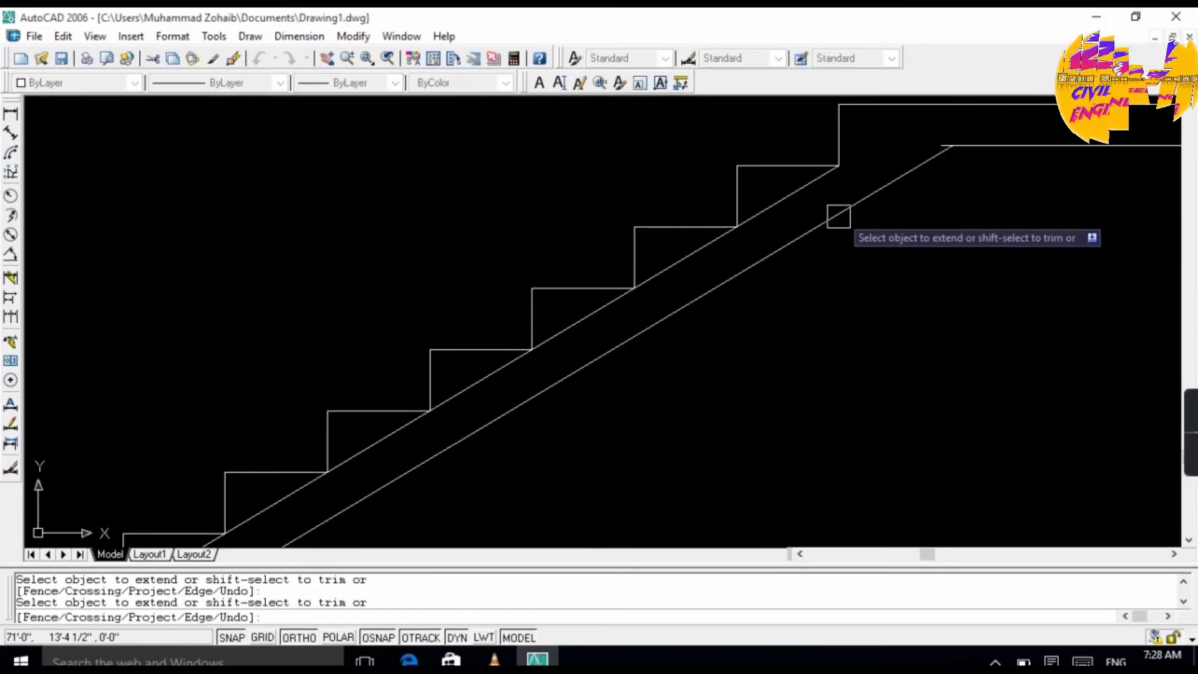
scroll(949, 172, "down", 2)
key("Escape")
- Offset the top and underside lines of the floor slab and the waist slab 1" inward
scroll(945, 165, "down", 2)
scroll(751, 302, "up", 4)
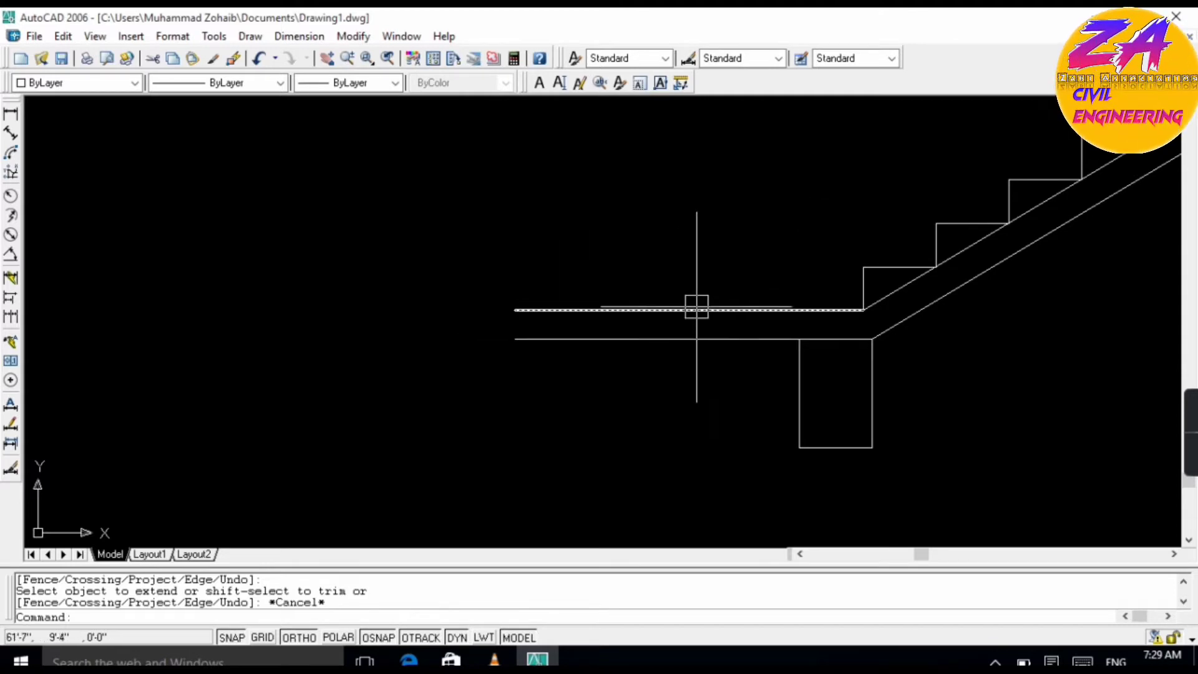
type("o")
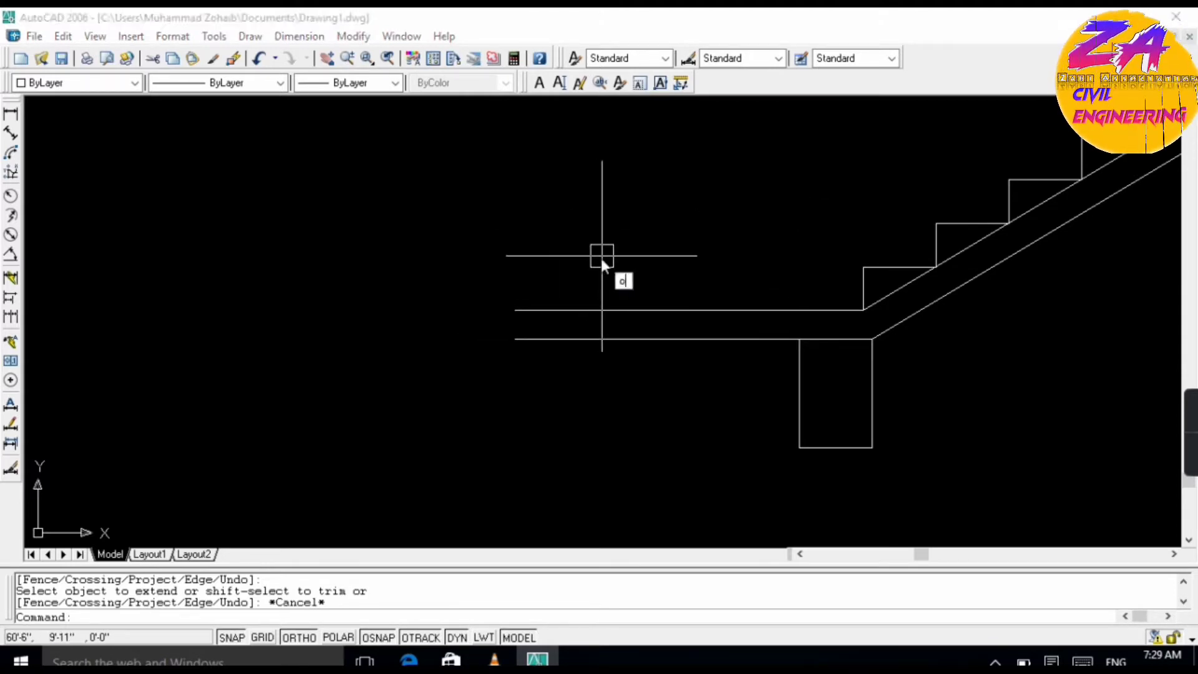
key("Return")
type("1")
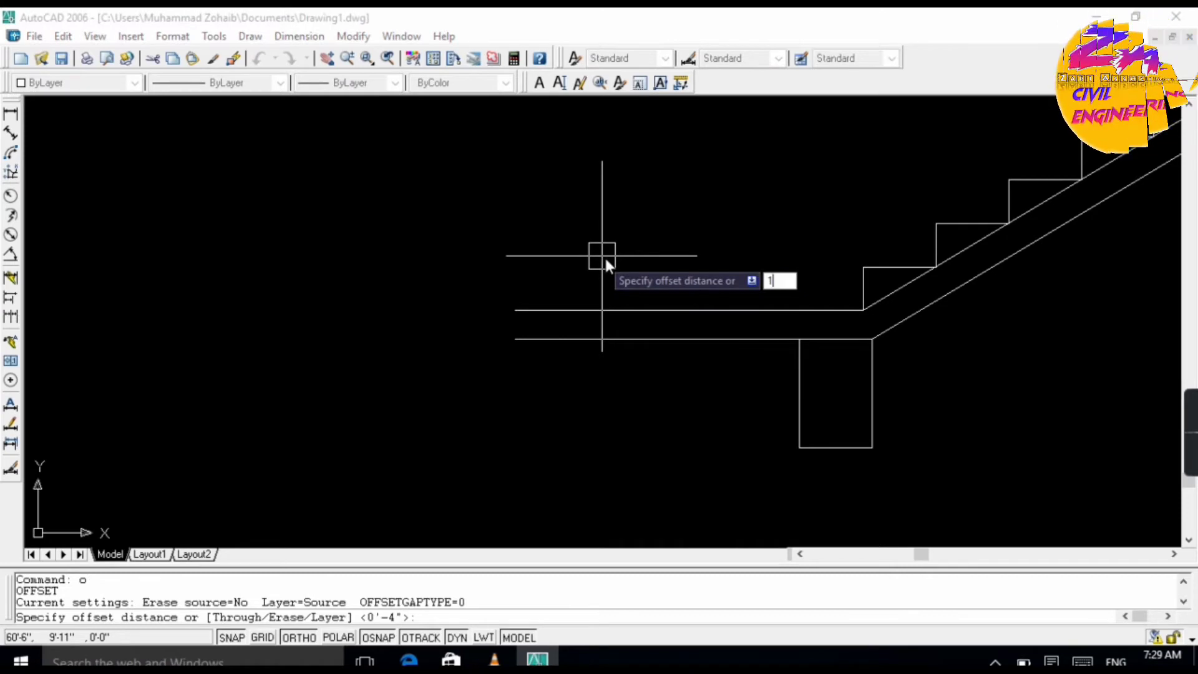
type("'")
key("Return")
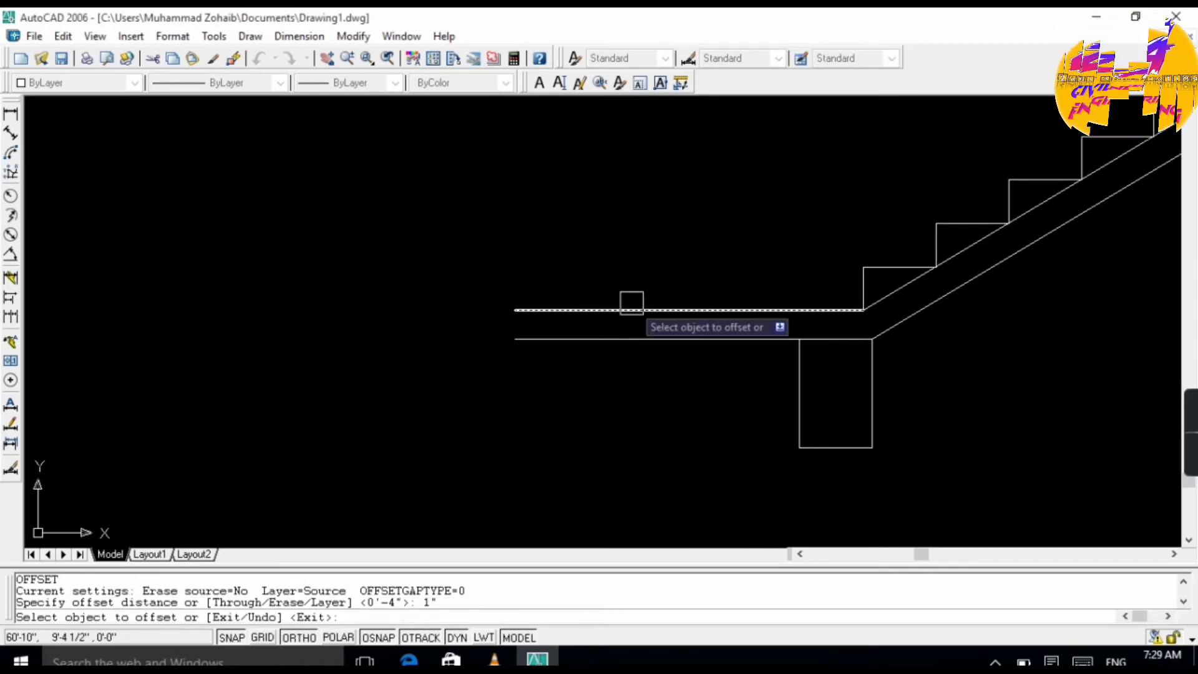
left_click(639, 311)
left_click(623, 374)
left_click(641, 338)
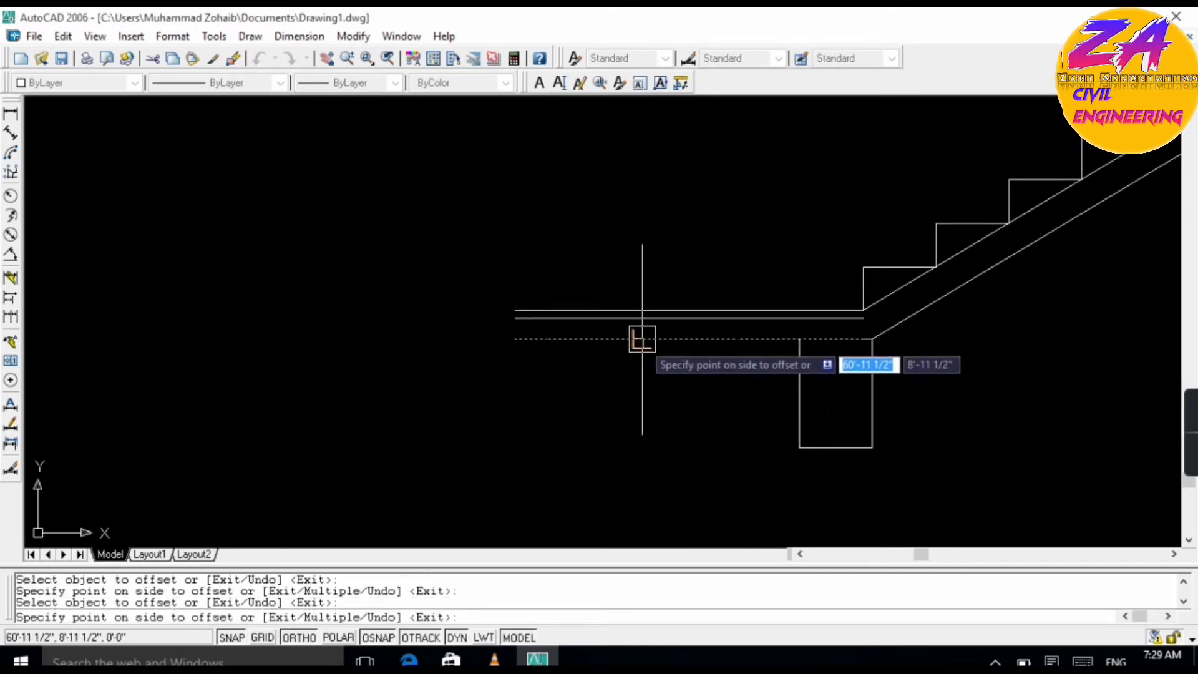
left_click(666, 256)
left_click(983, 272)
left_click(983, 272)
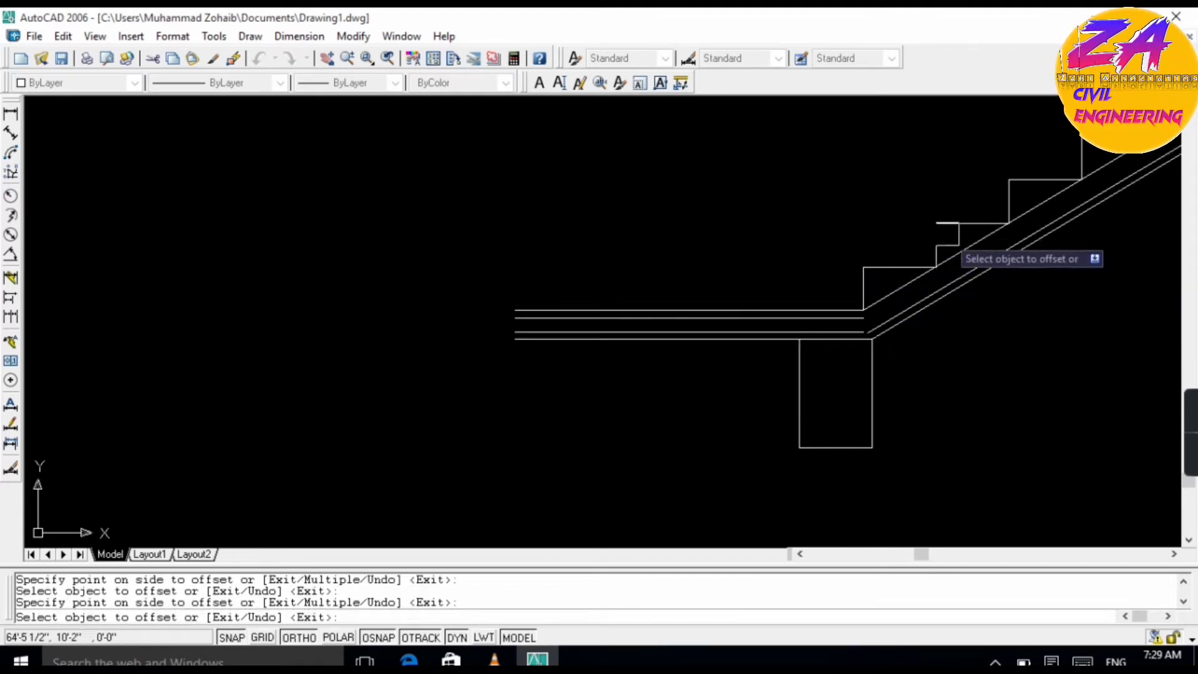
- Offset the landing slab's top and underside lines inward by the same 1" distance
scroll(1058, 256, "down", 4)
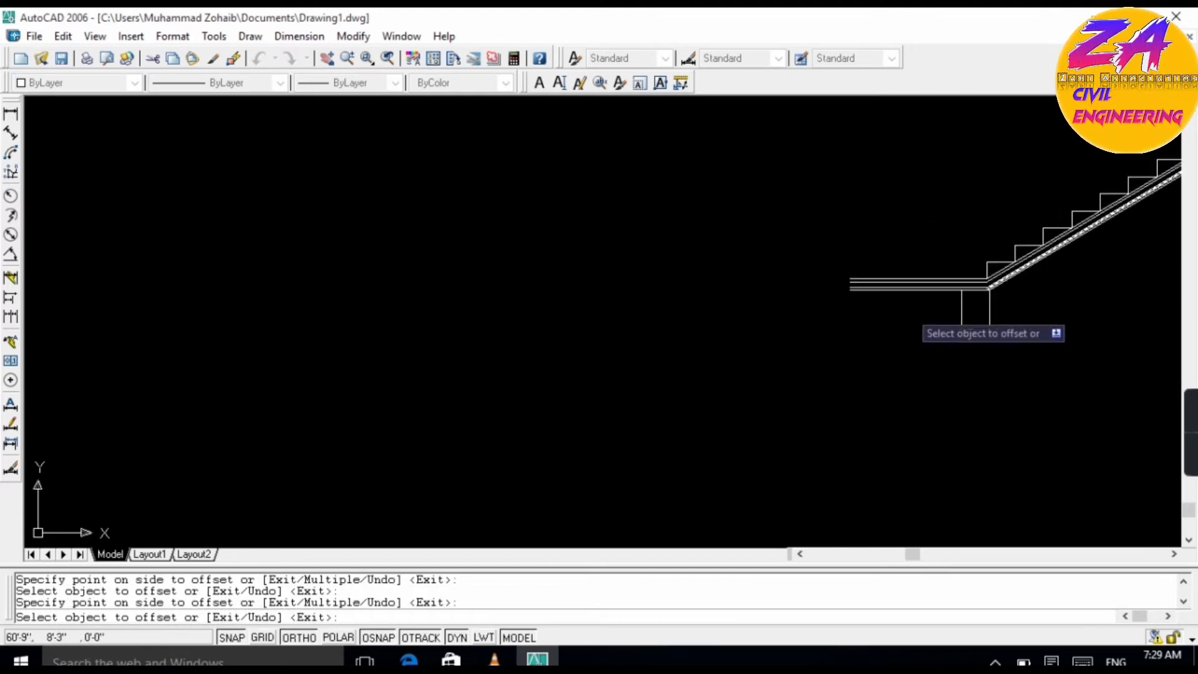
scroll(961, 305, "down", 2)
scroll(1073, 224, "up", 5)
scroll(1046, 266, "up", 1)
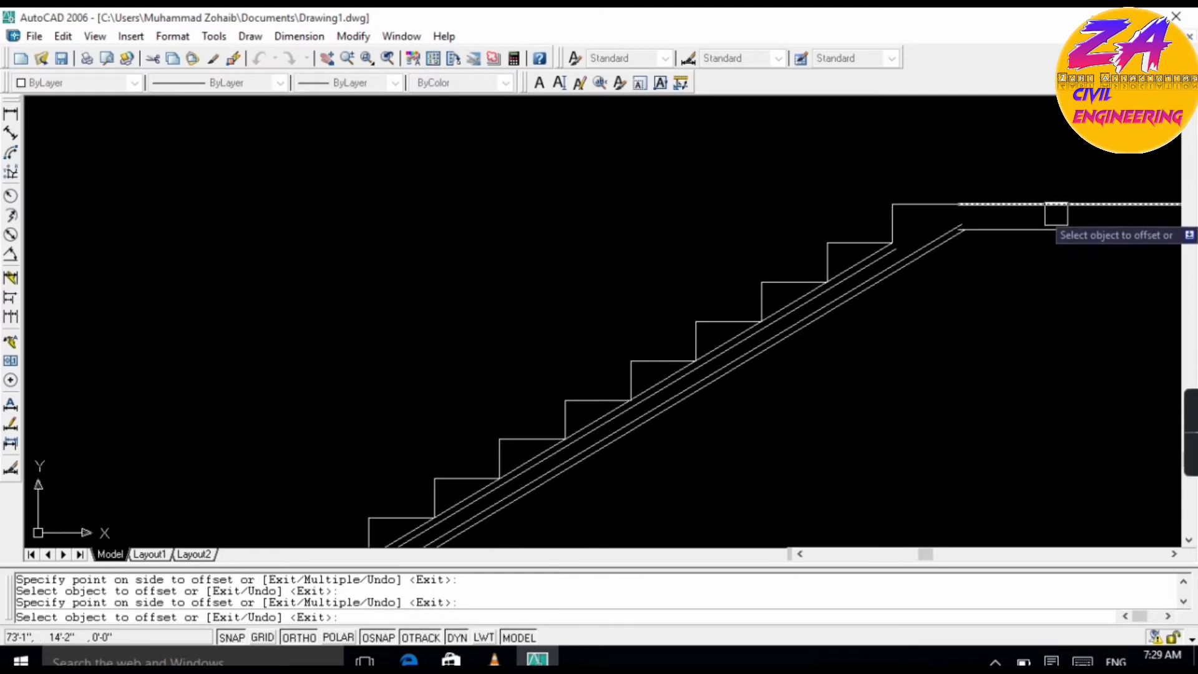
left_click(1056, 204)
left_click(1042, 247)
left_click(1042, 234)
left_click(1042, 197)
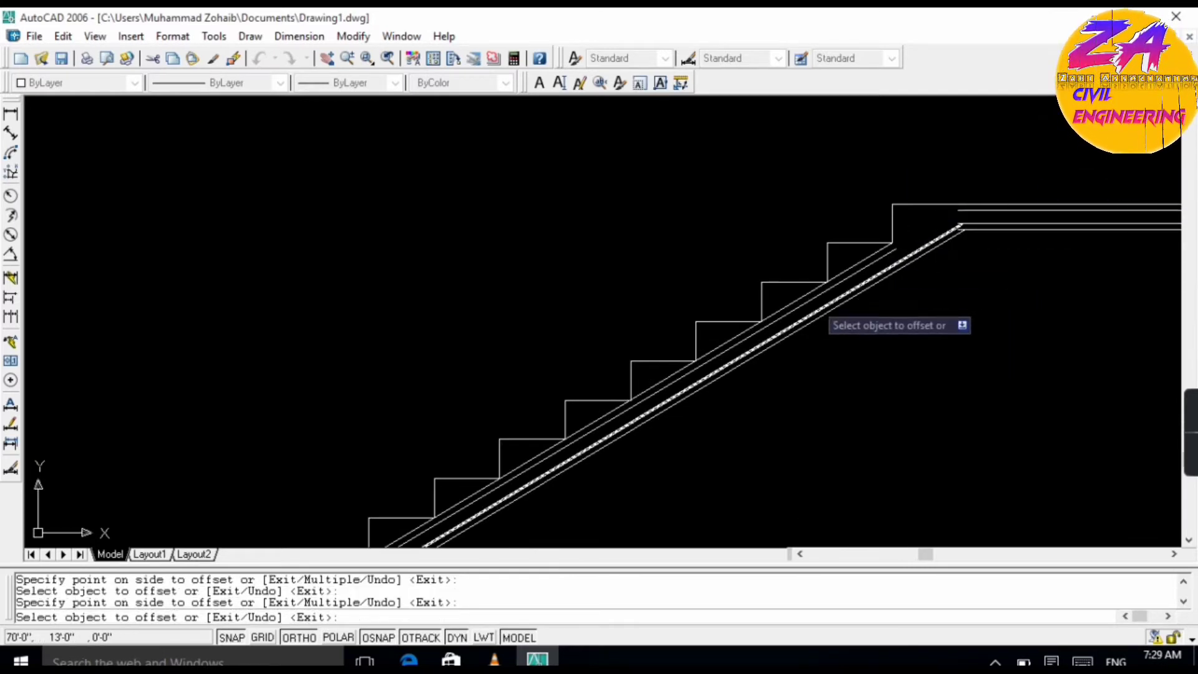
scroll(809, 305, "up", 1)
key("Escape")
- Examine how the inner offset lines meet at the floor and landing ends of the waist slab
scroll(812, 298, "down", 1)
scroll(489, 494, "down", 1)
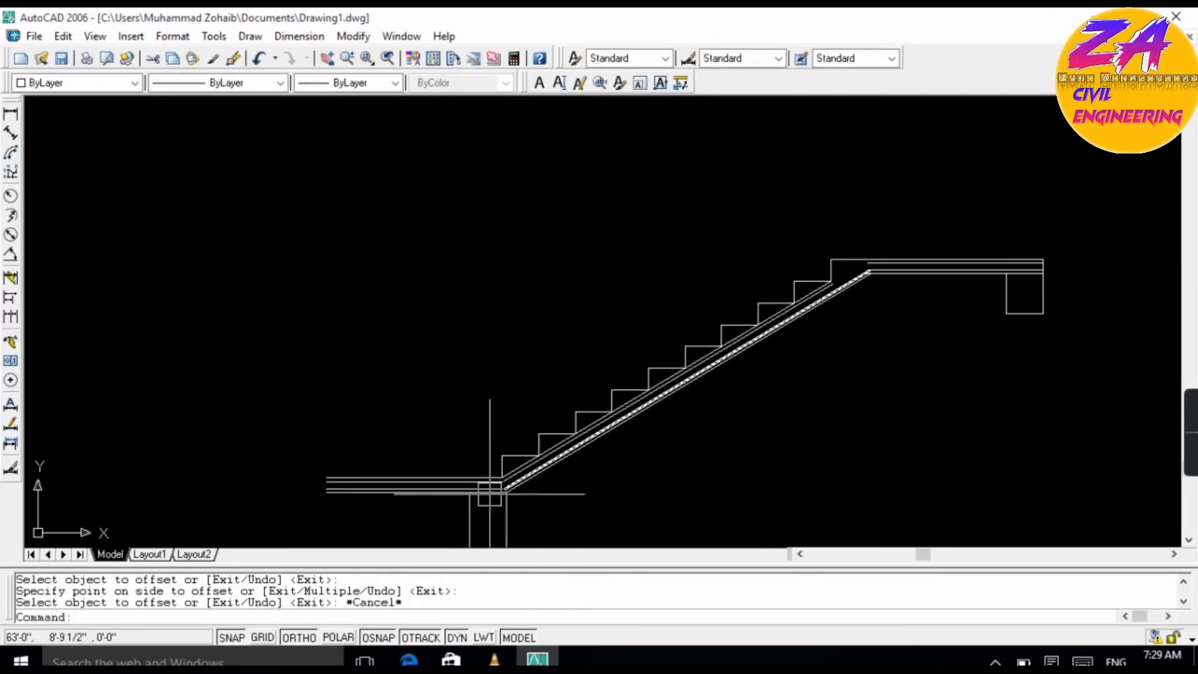
scroll(449, 508, "up", 4)
scroll(680, 378, "down", 8)
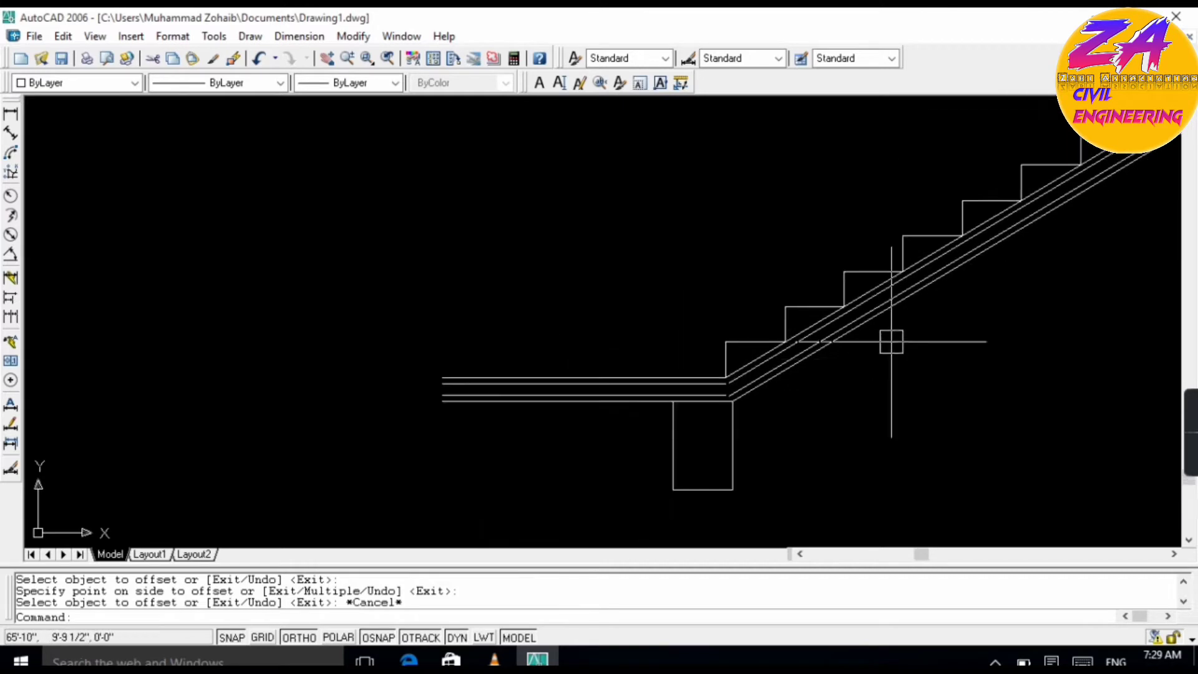
scroll(943, 276, "up", 6)
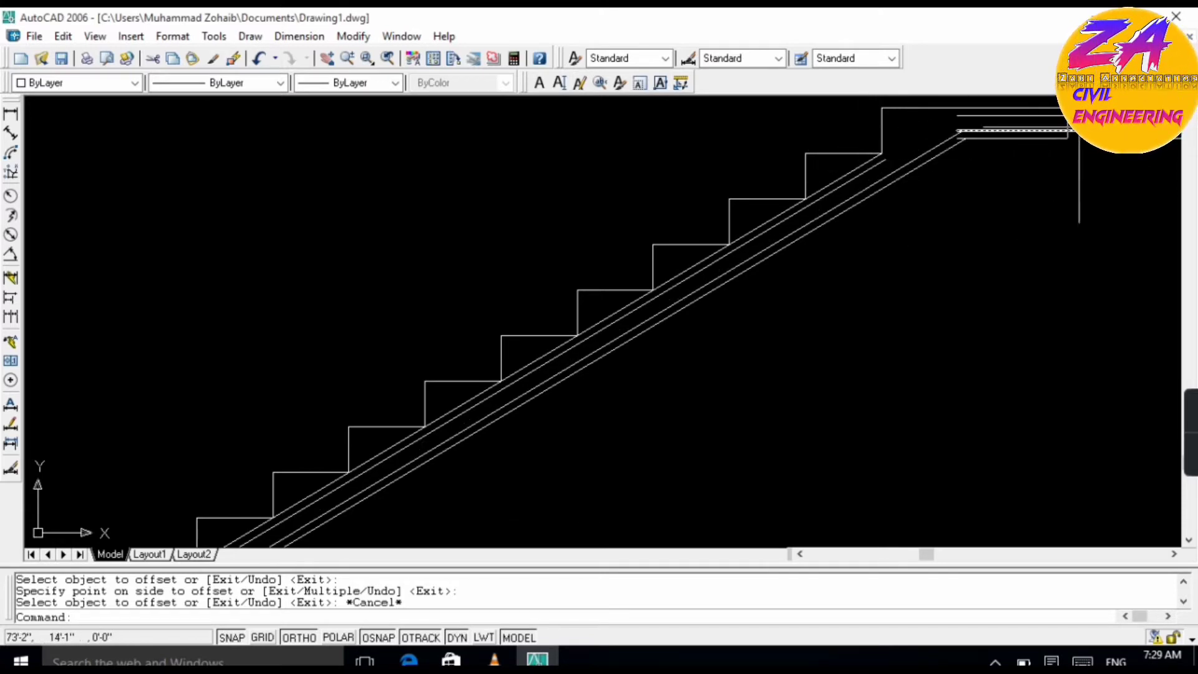
scroll(717, 267, "down", 1)
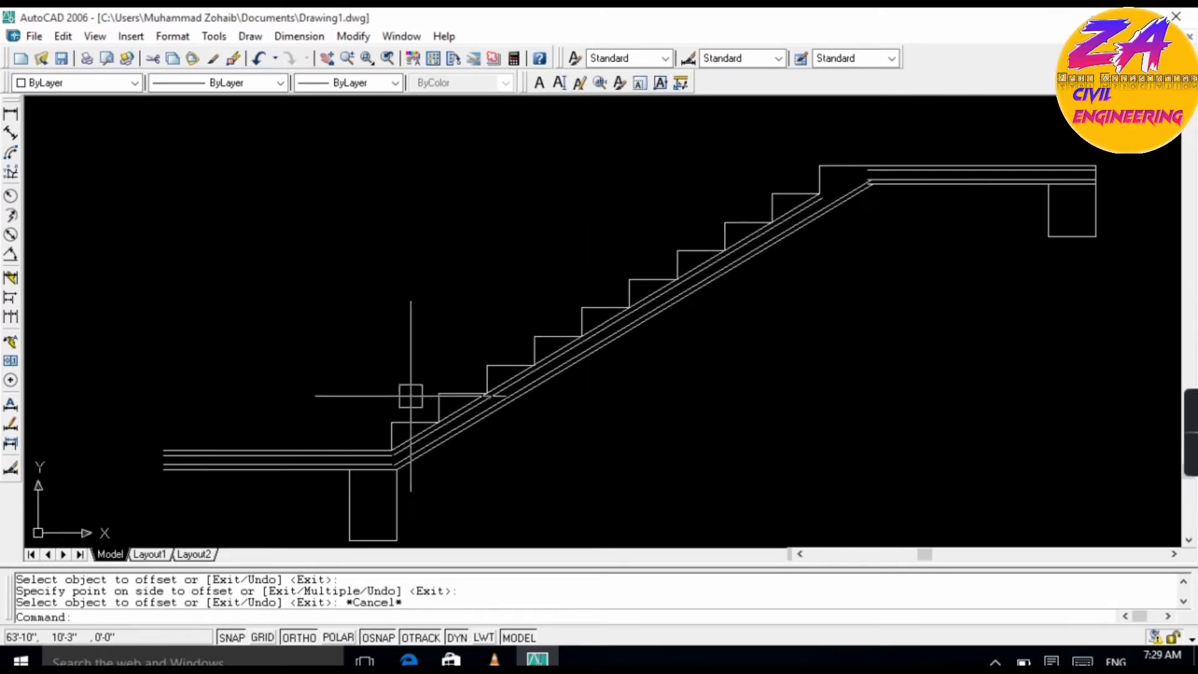
scroll(408, 416, "up", 2)
scroll(426, 446, "down", 1)
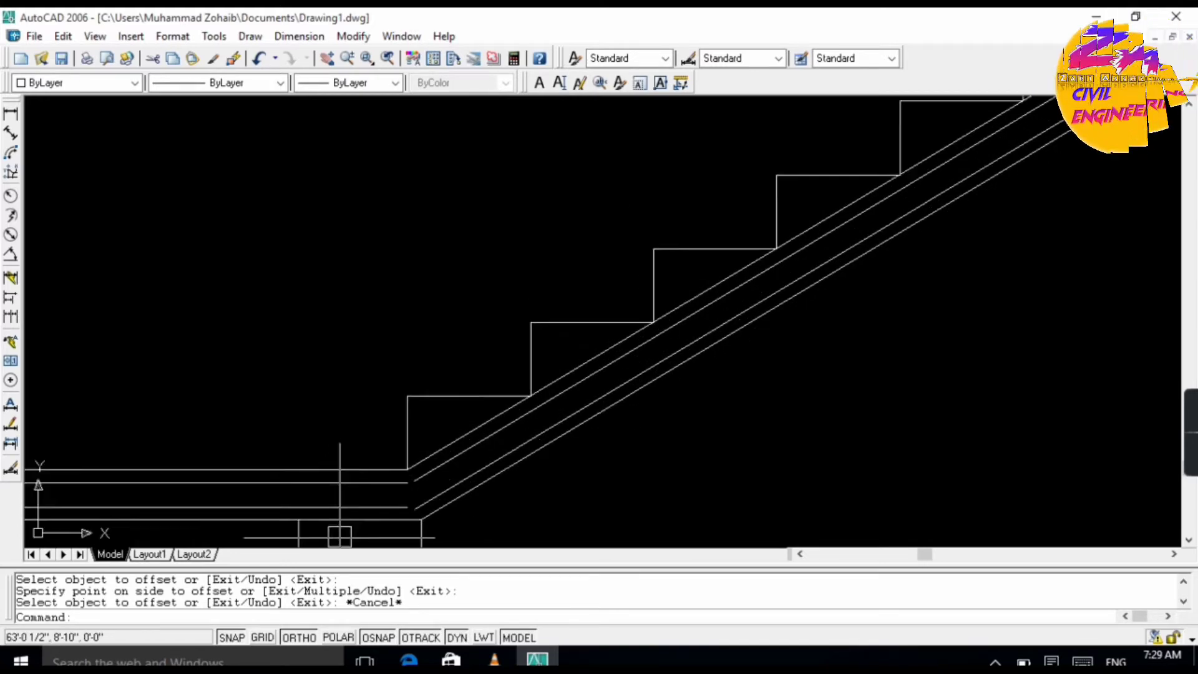
- Extend the floor slab's lower inner line to meet the waist slab's lower inner line
scroll(505, 455, "up", 5)
type("ex")
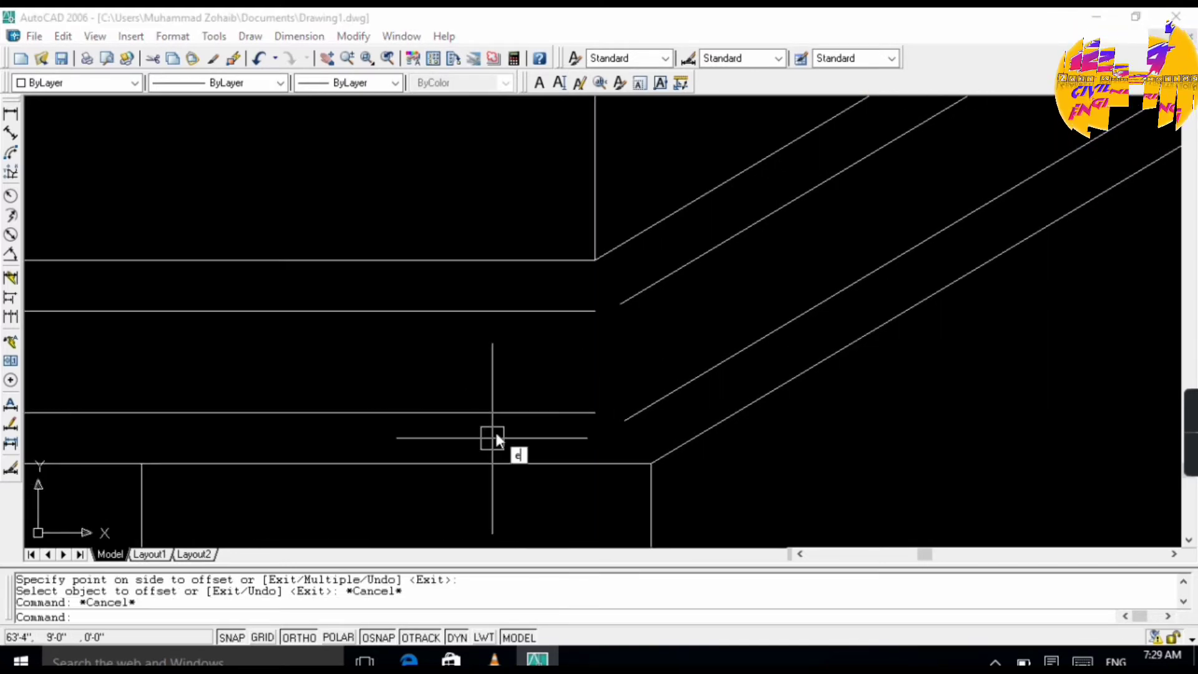
key("Return")
key("Return")
left_click(492, 412)
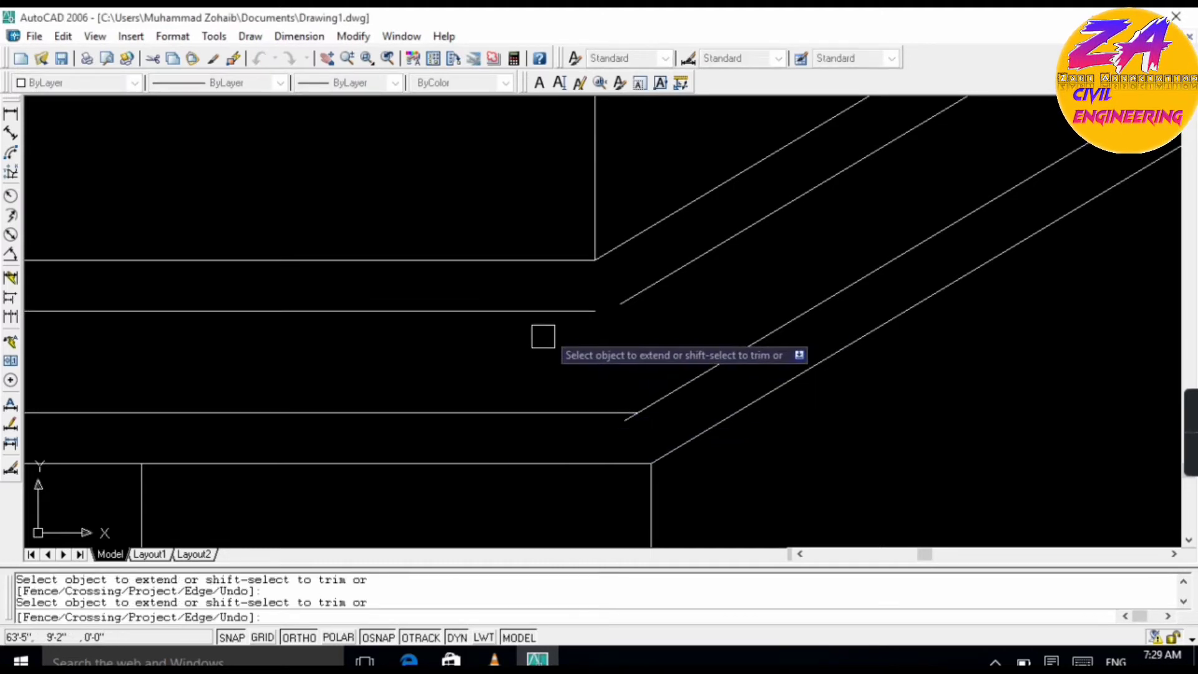
key("Escape")
- Draw a horizontal line about 1" long from the end of the floor slab's upper inner line toward the waist slab
type("l")
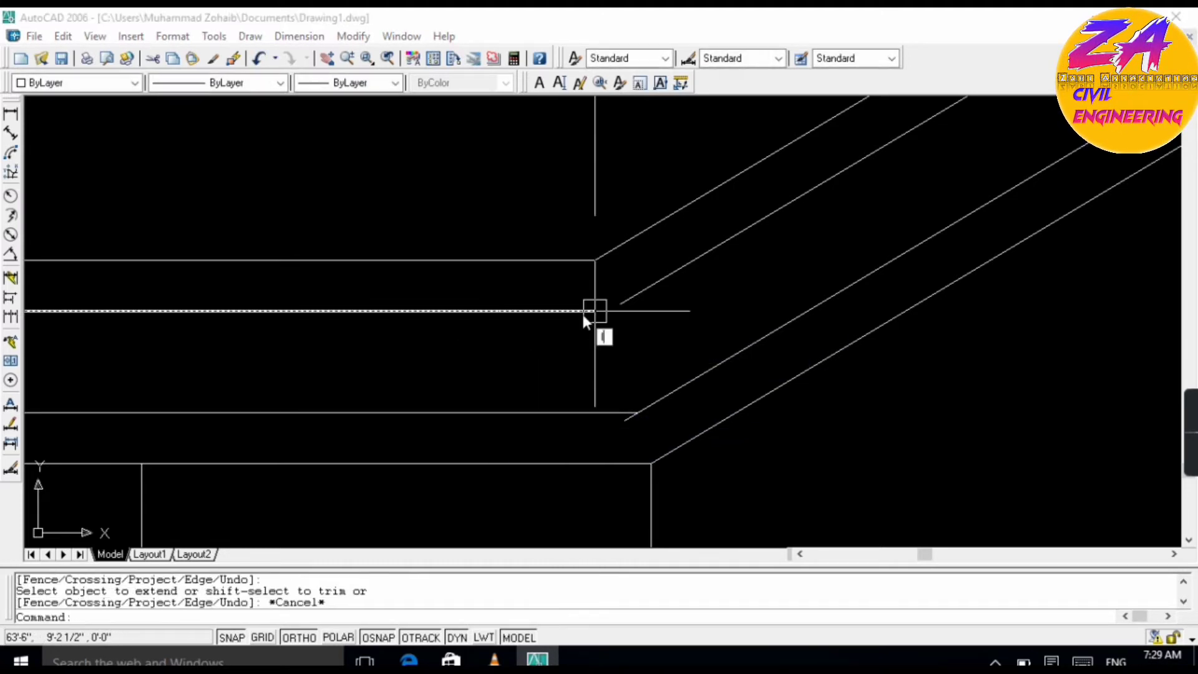
key("Return")
left_click(594, 310)
left_click(644, 311)
key("Escape")
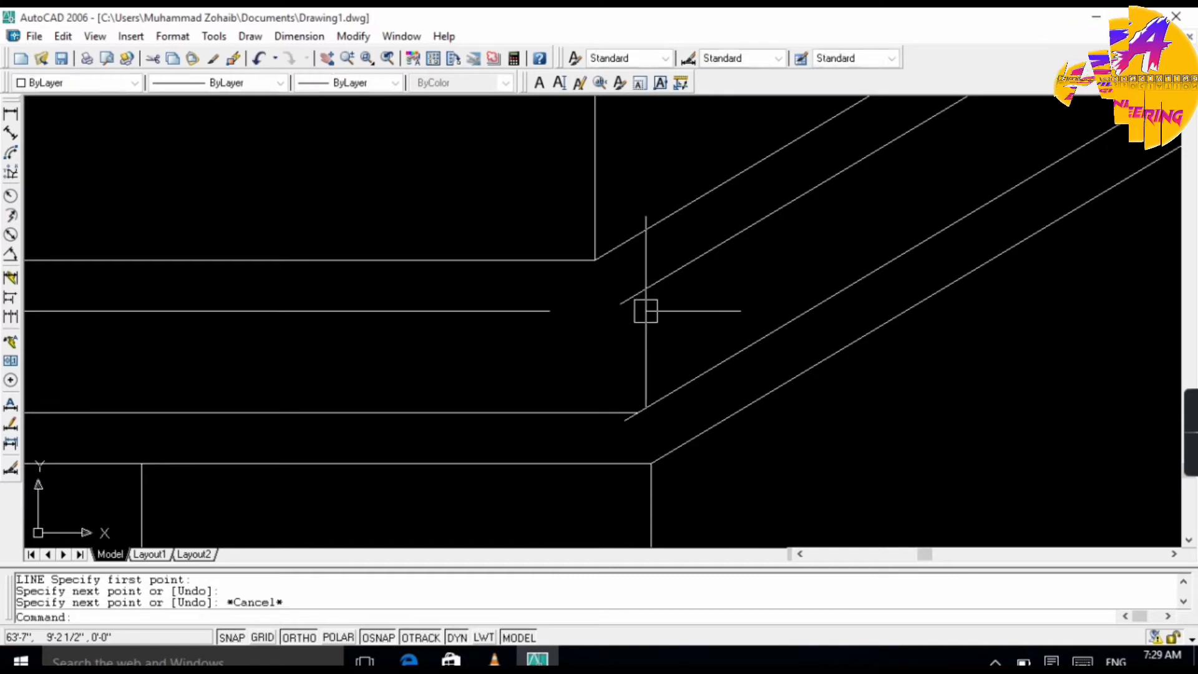
- Extend the lower end of the waist slab's upper inner line to the short horizontal line at the floor junction
type("ex")
key("Return")
key("Return")
left_click(643, 287)
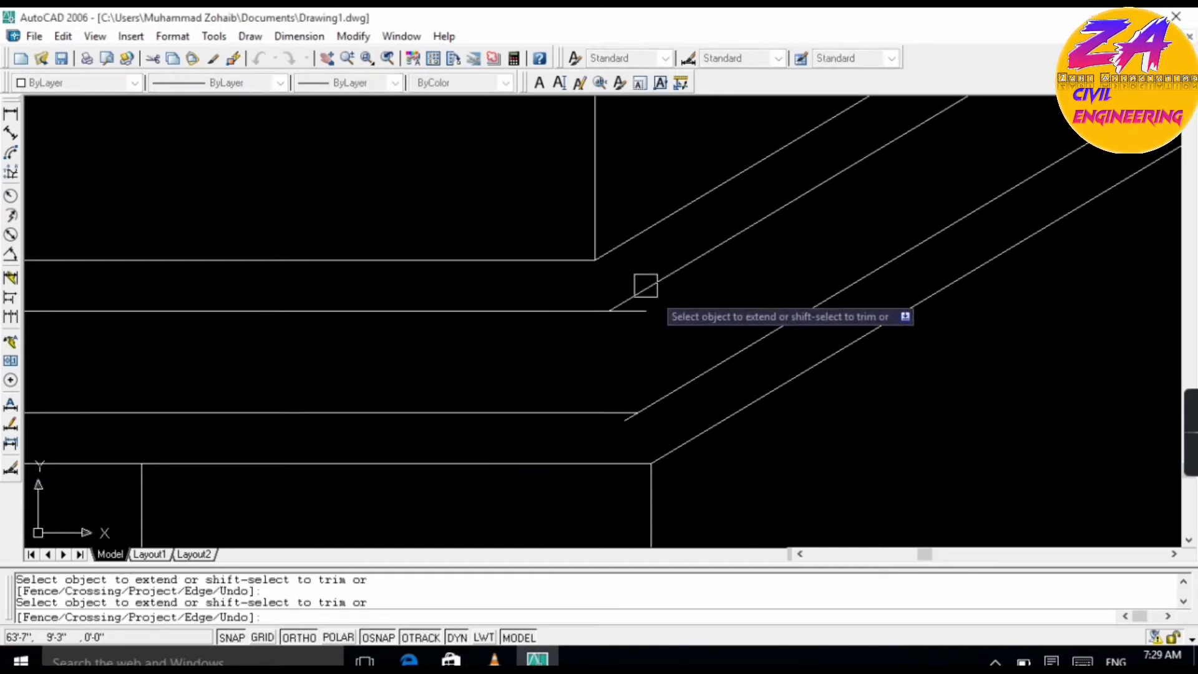
key("Escape")
- Trim the short horizontal line where it overshoots the waist slab's upper inner line
type("tr")
key("Return")
key("Return")
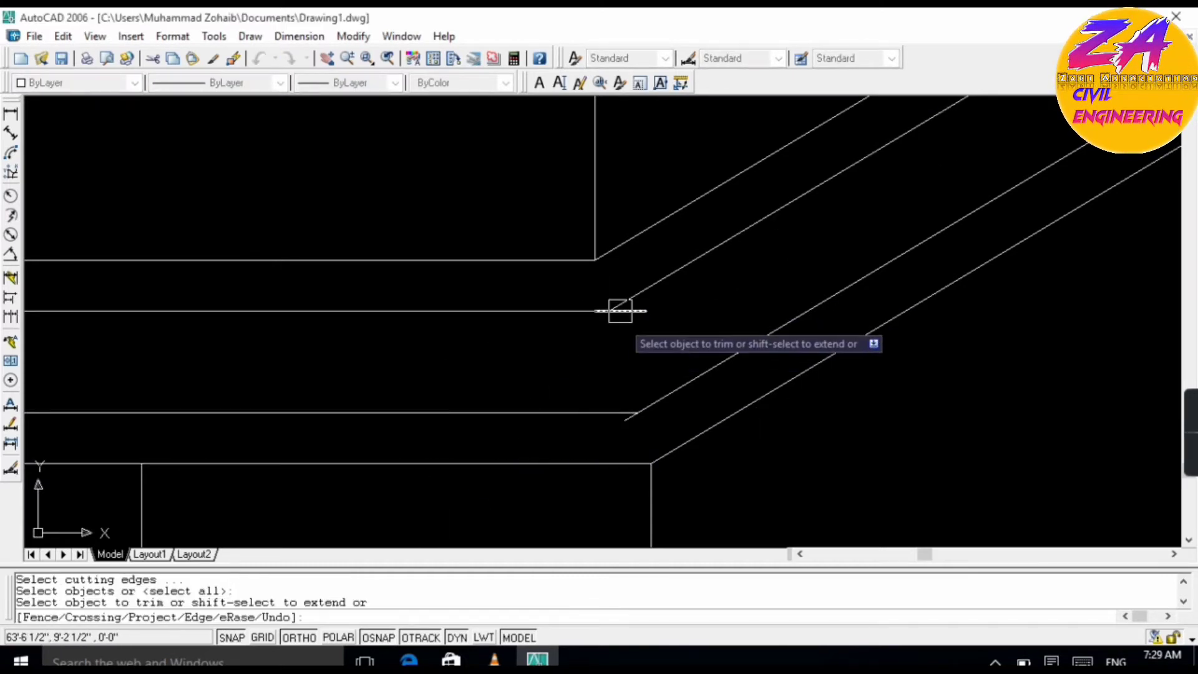
left_click(624, 310)
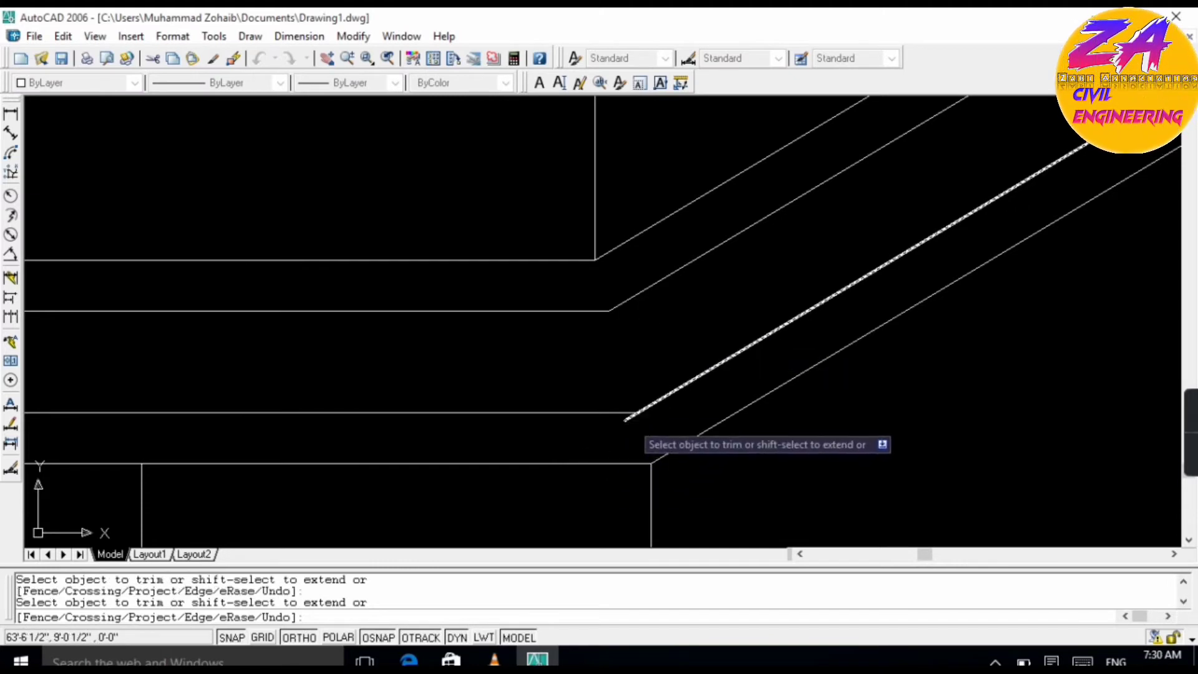
scroll(623, 437, "up", 3)
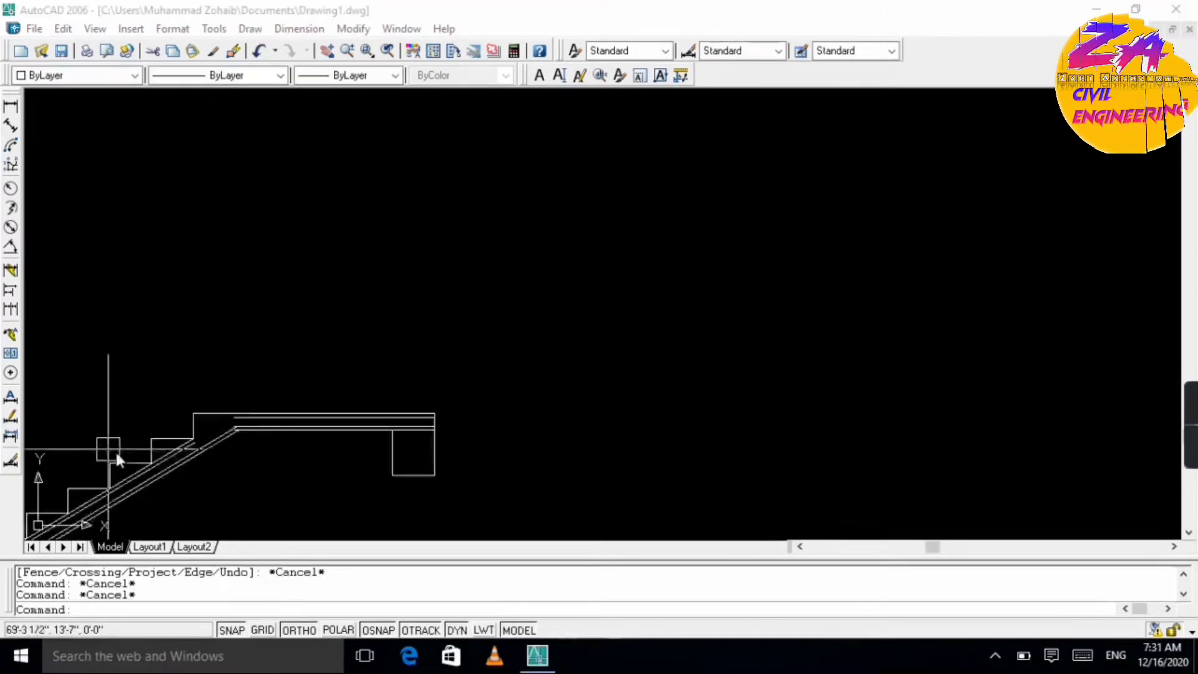
- Extend the upper ends of both waist slab inner lines to the landing slab's upper inner line
scroll(181, 449, "up", 4)
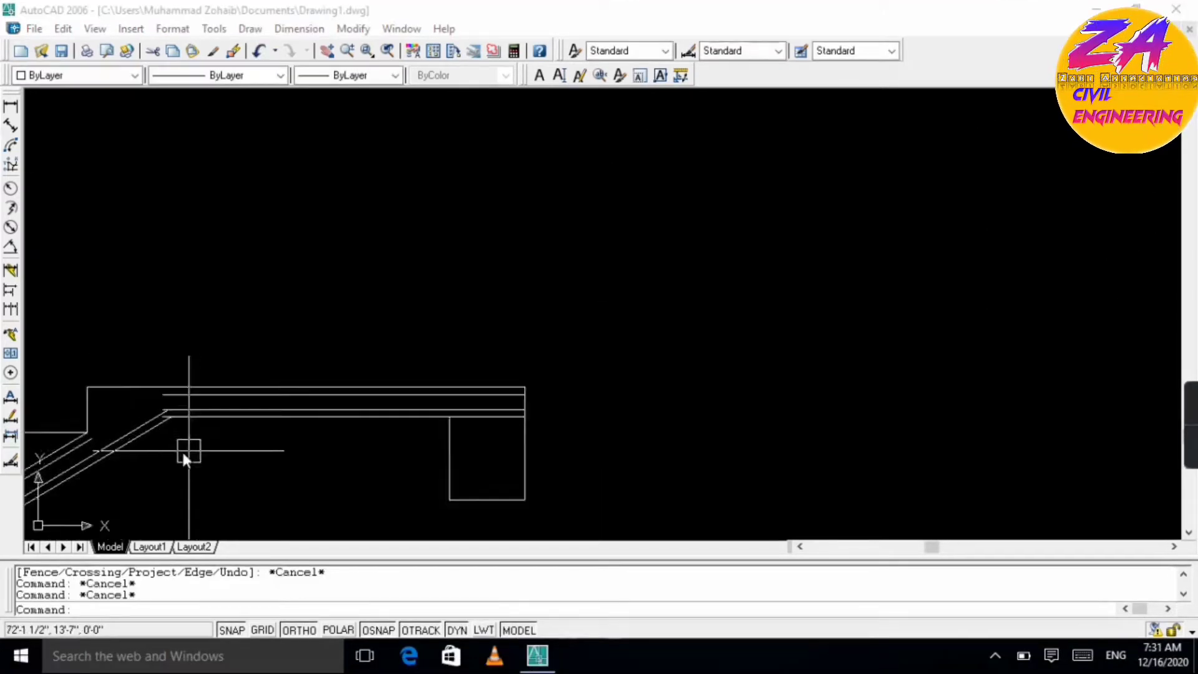
scroll(103, 499, "up", 2)
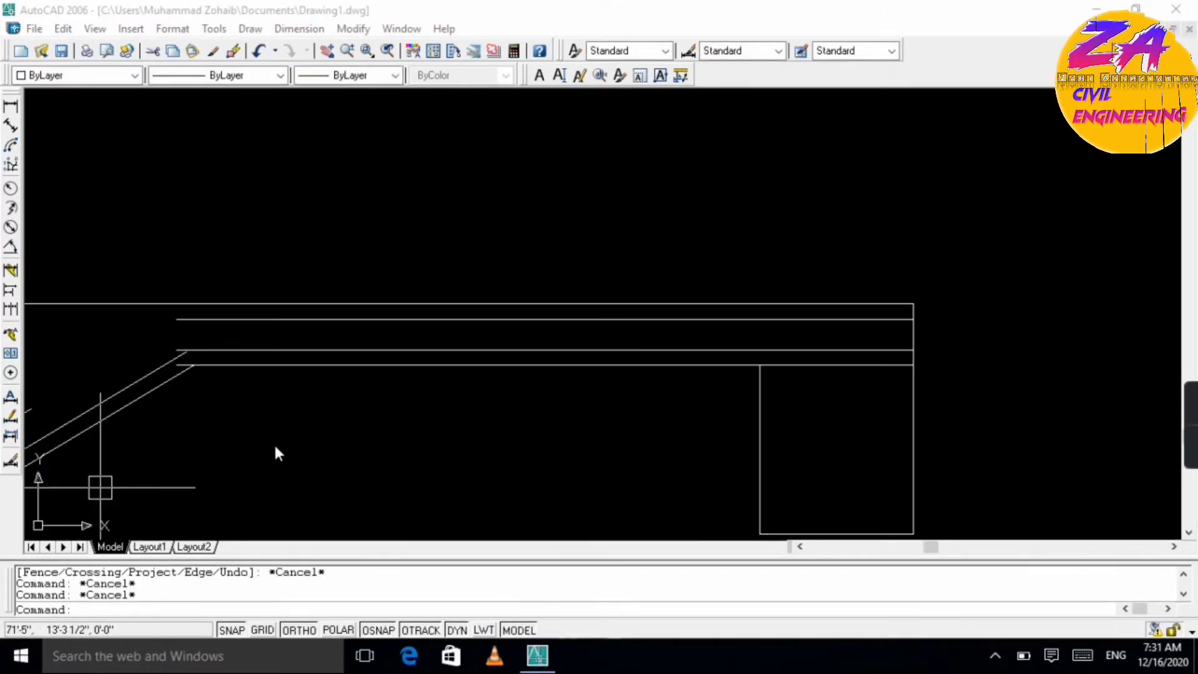
scroll(156, 445, "down", 4)
scroll(66, 443, "up", 5)
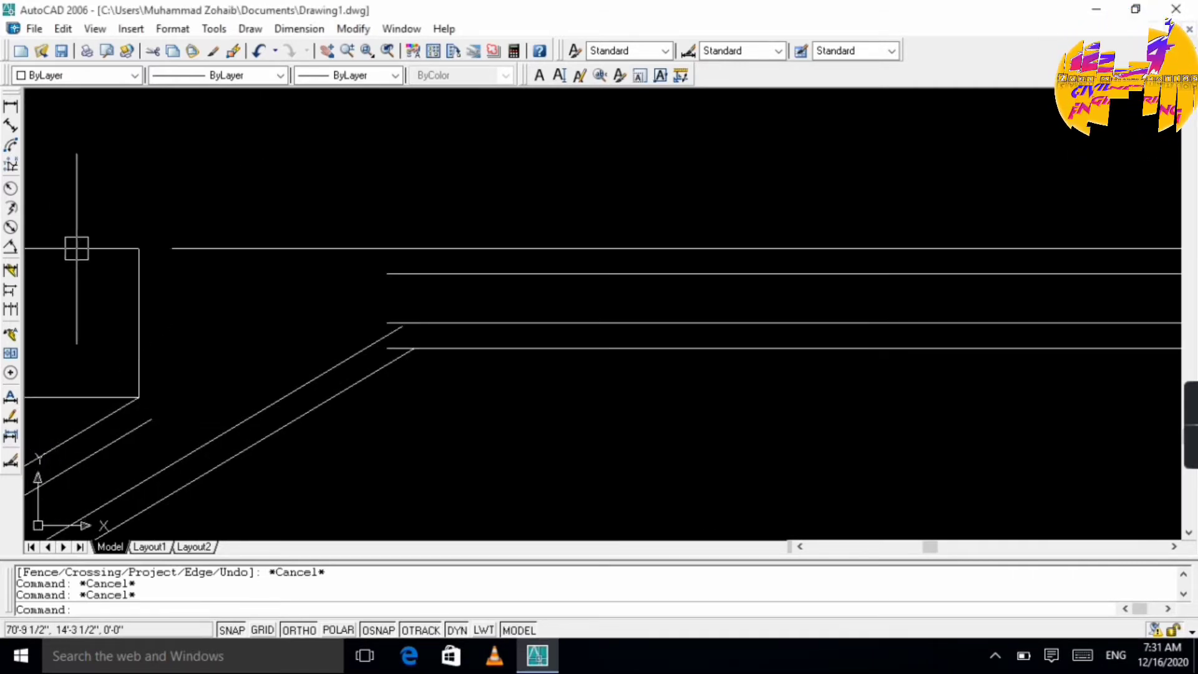
type("ex")
key("Return")
key("Return")
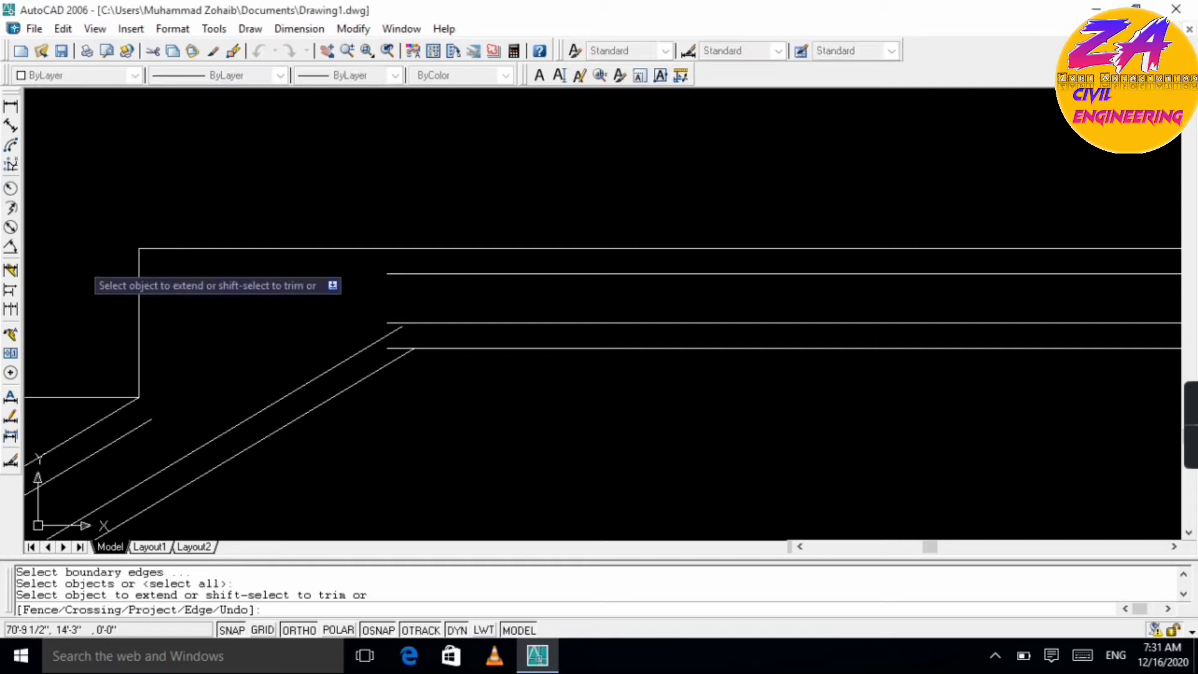
left_click(116, 445)
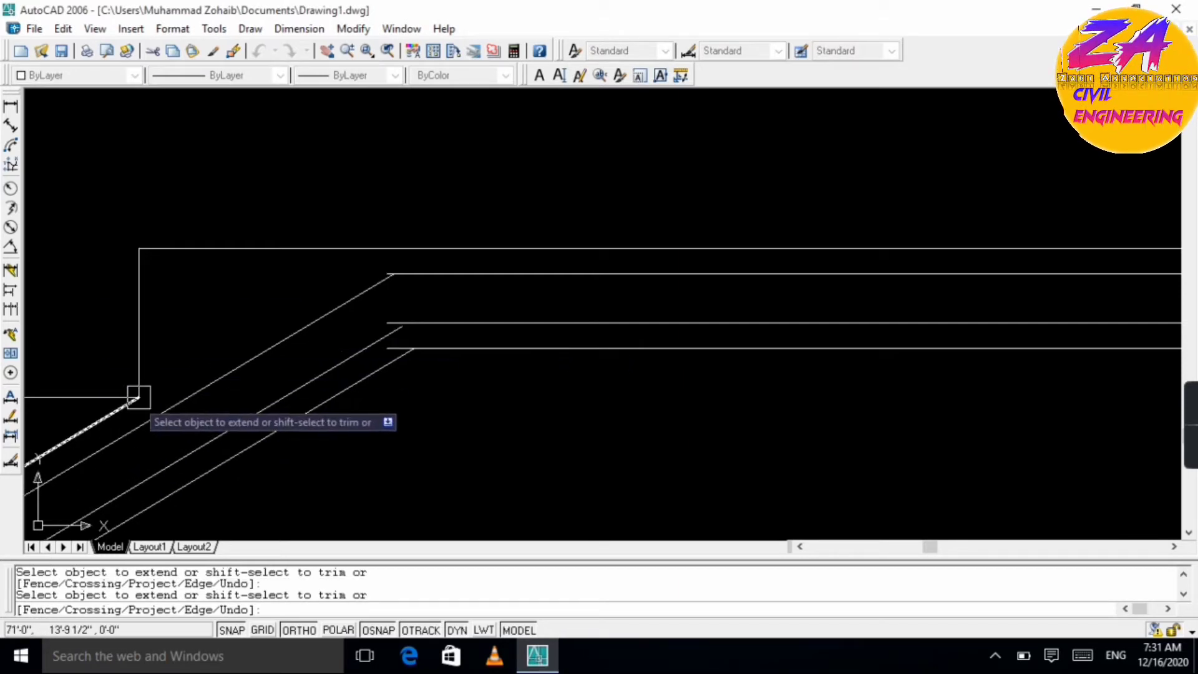
left_click(270, 404)
key("Escape")
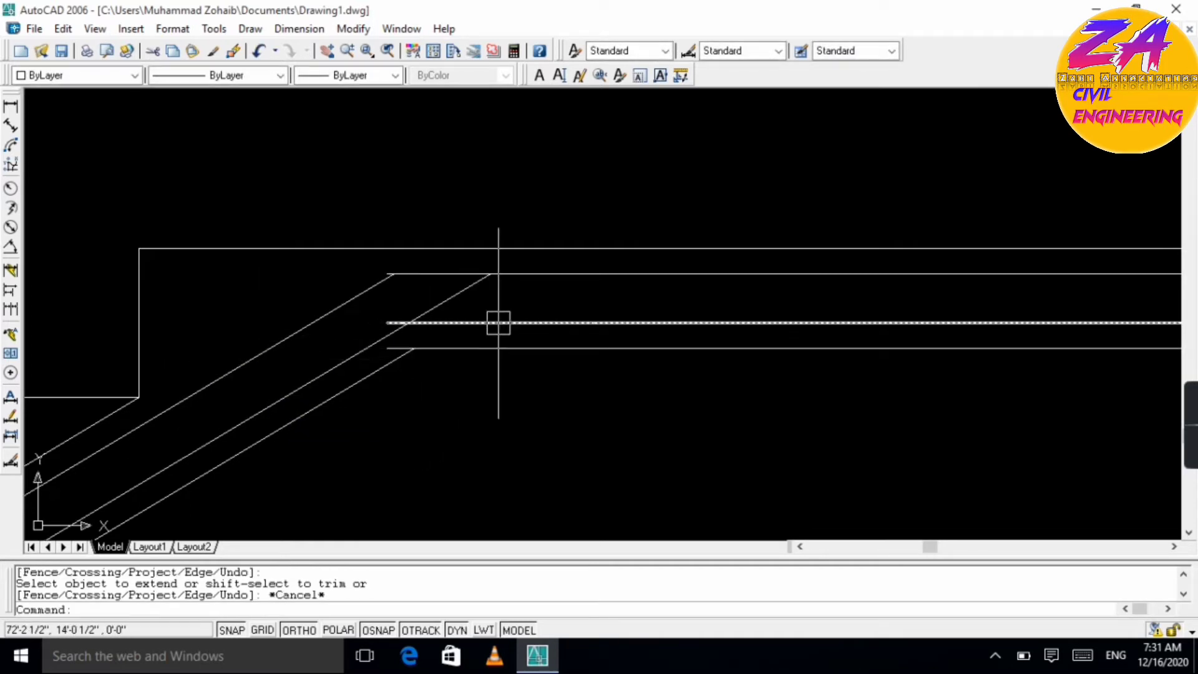
- Extend the landing slab's lower inner line across to the waist slab's upper inner line
type("ex")
key("Return")
key("Return")
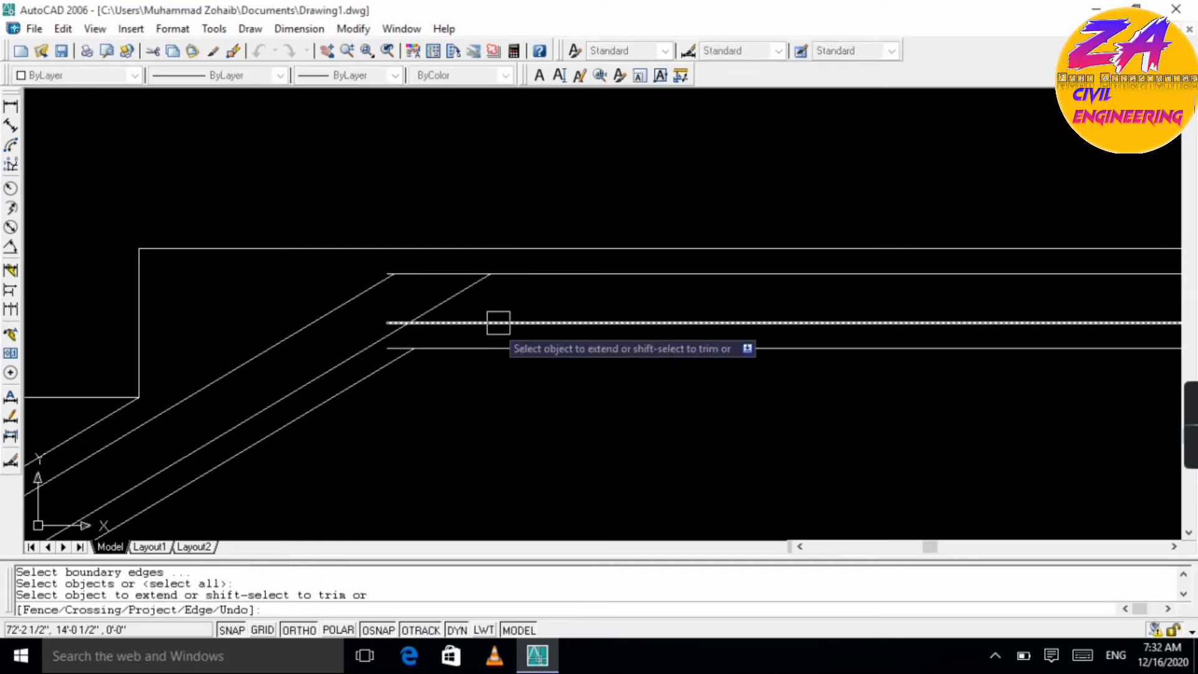
left_click(498, 322)
key("Escape")
key("Escape")
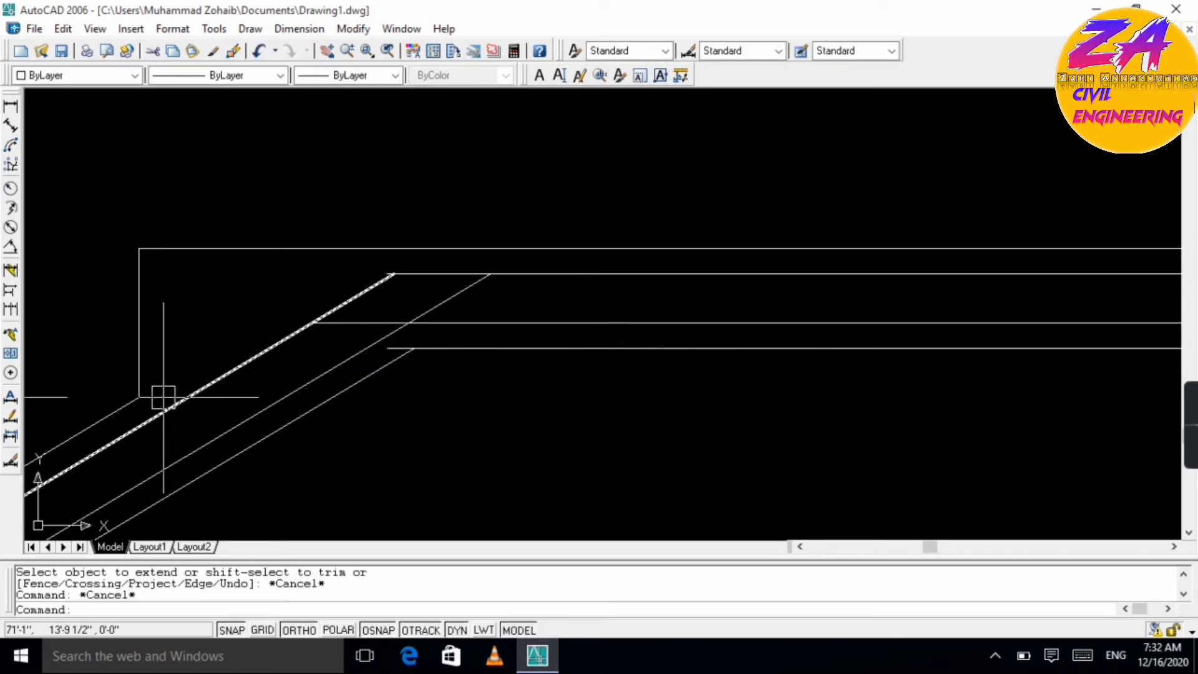
- Trim the waist's upper inner line above the landing's lower inner line, and the landing underside's stub past the waist underside
type("tr")
key("Return")
key("Return")
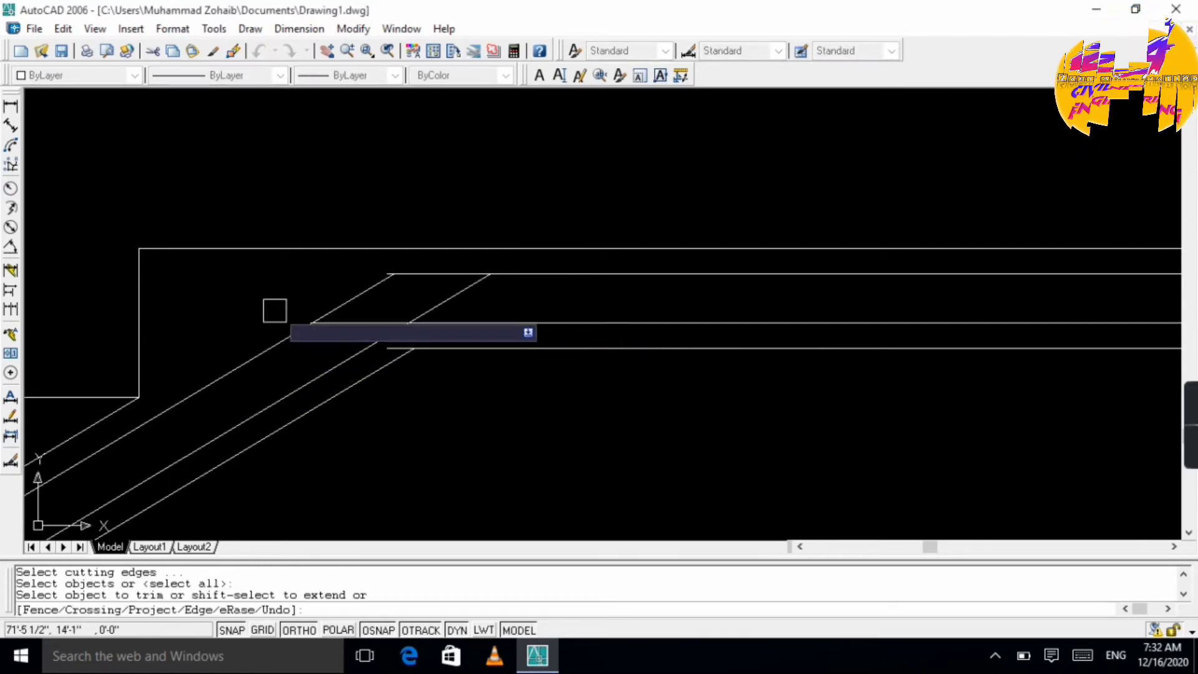
left_click(342, 304)
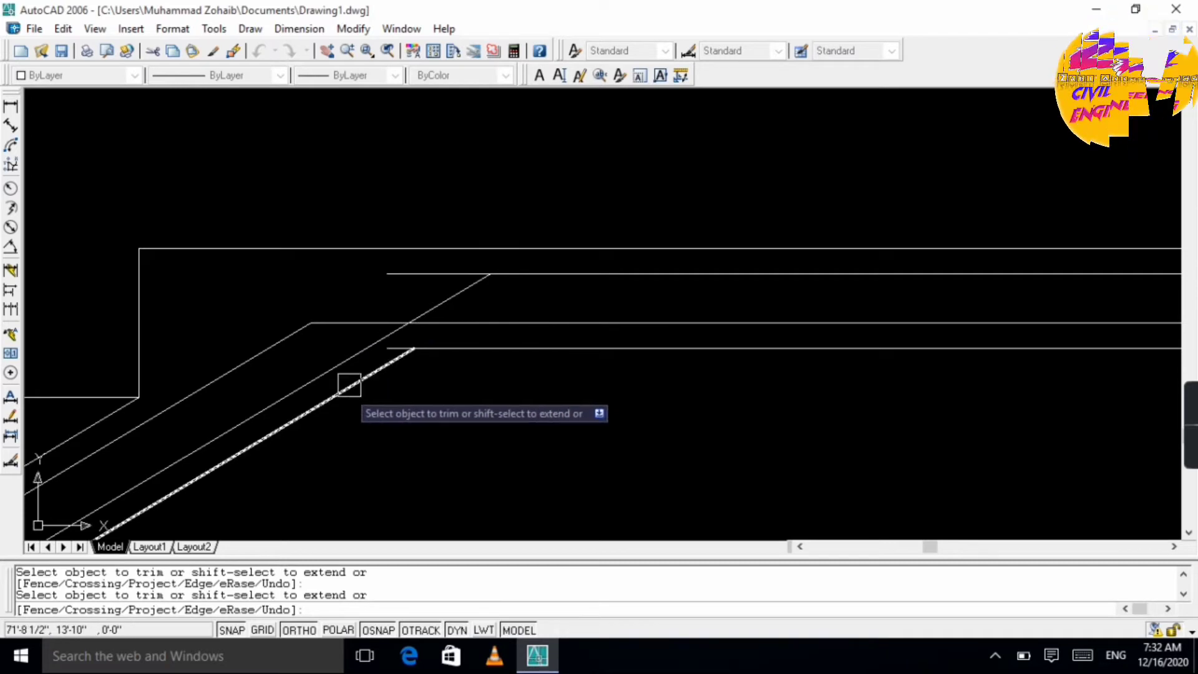
scroll(380, 381, "up", 2)
scroll(380, 355, "down", 3)
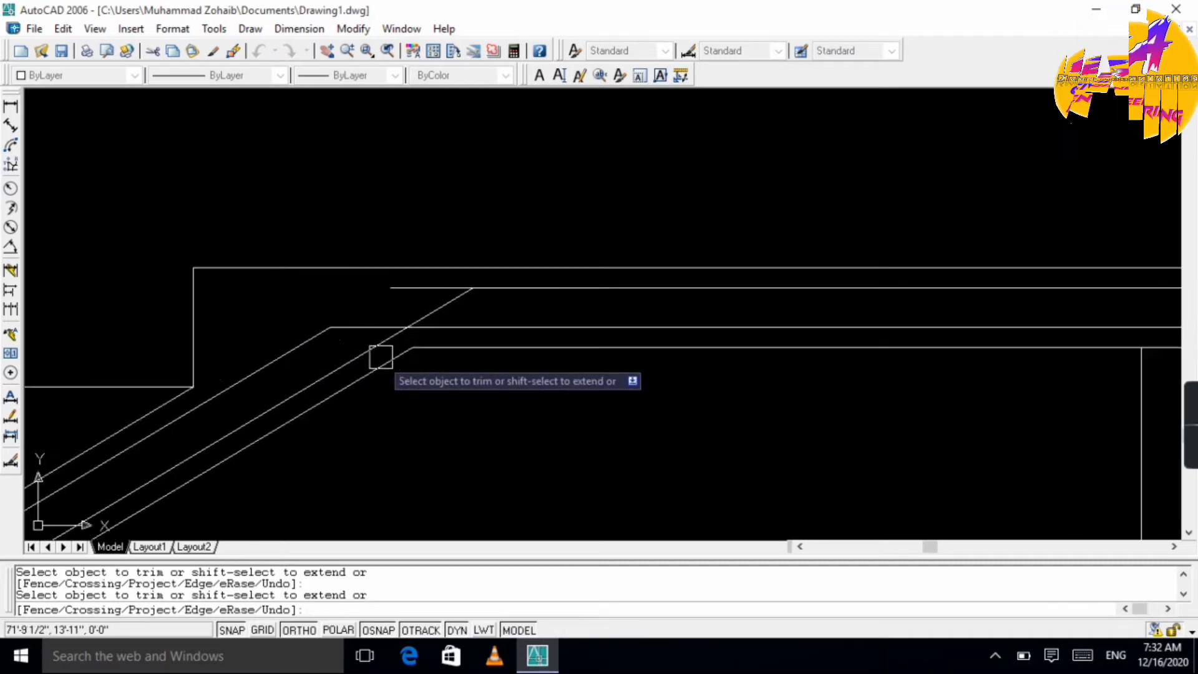
key("Escape")
key("Escape")
key("Escape")
- Extend the landing slab's upper inner line to the riser of the top step
scroll(385, 323, "up", 2)
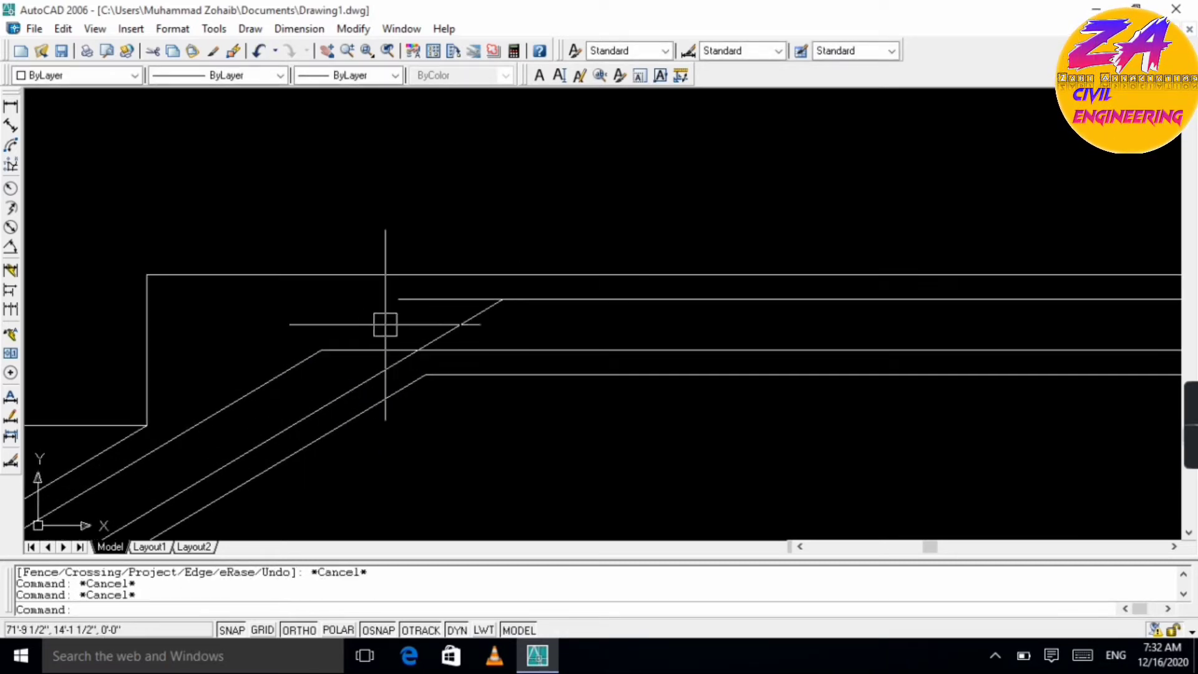
type("ex")
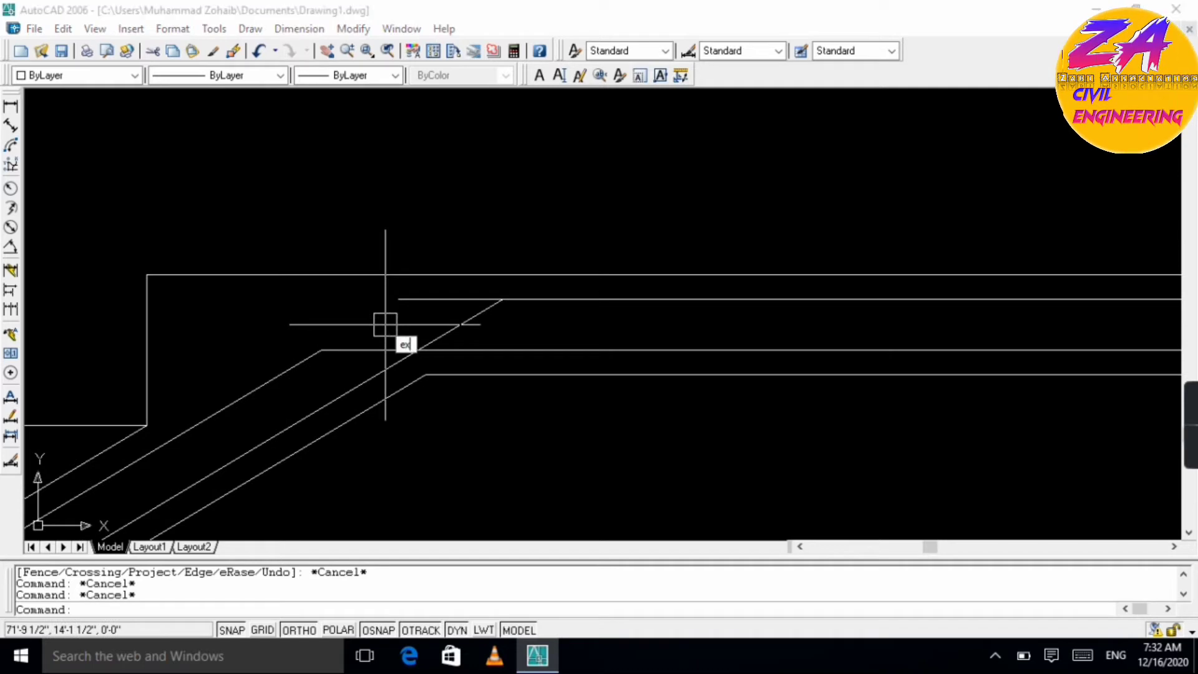
key("Return")
key("Return")
left_click(410, 299)
key("Escape")
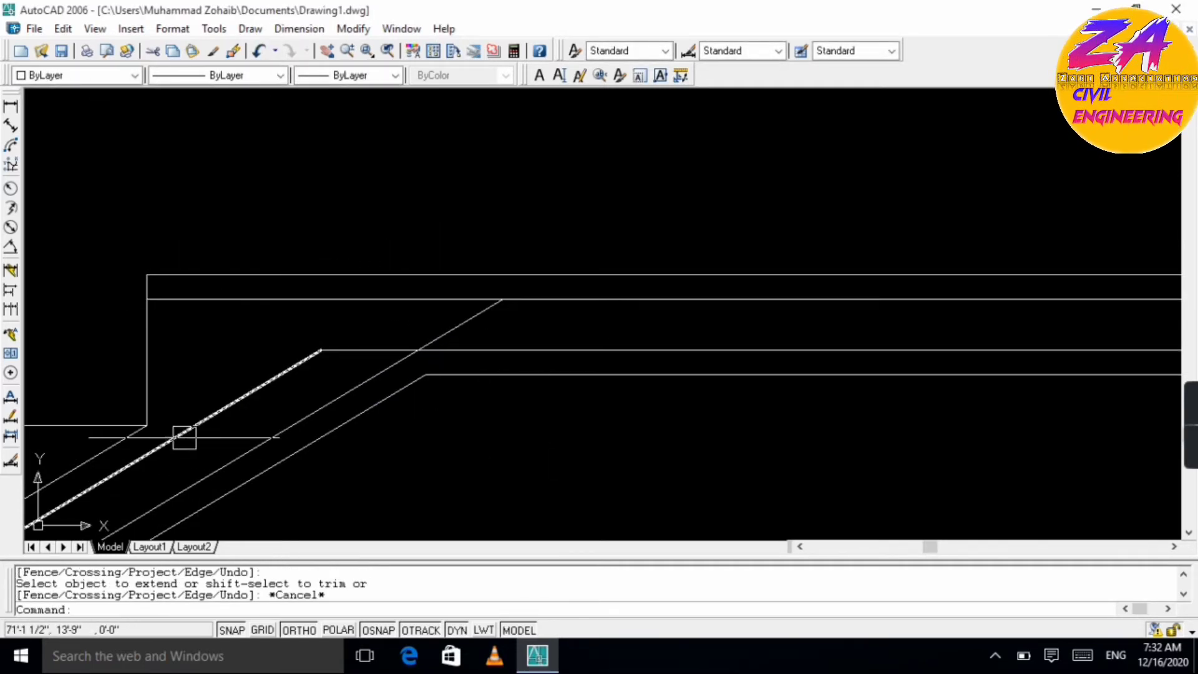
key("Escape")
key("Escape")
- Offset the top step's riser 1" inward, toward the landing slab
type("o")
key("Return")
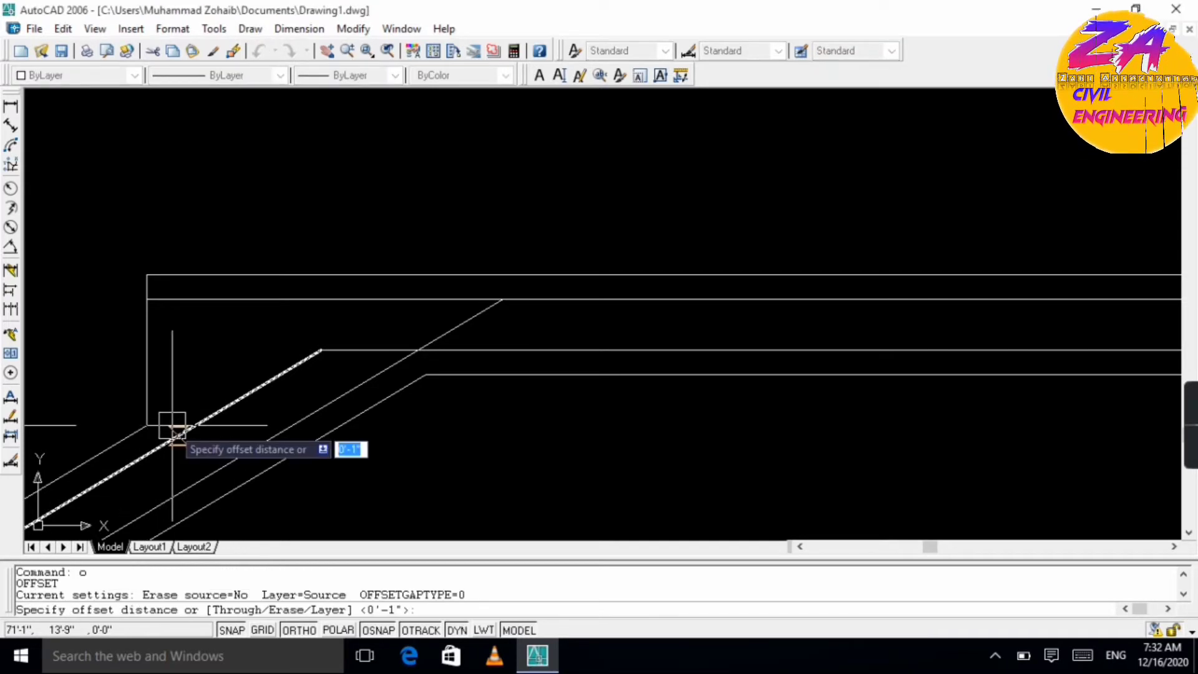
type("1")
key("Return")
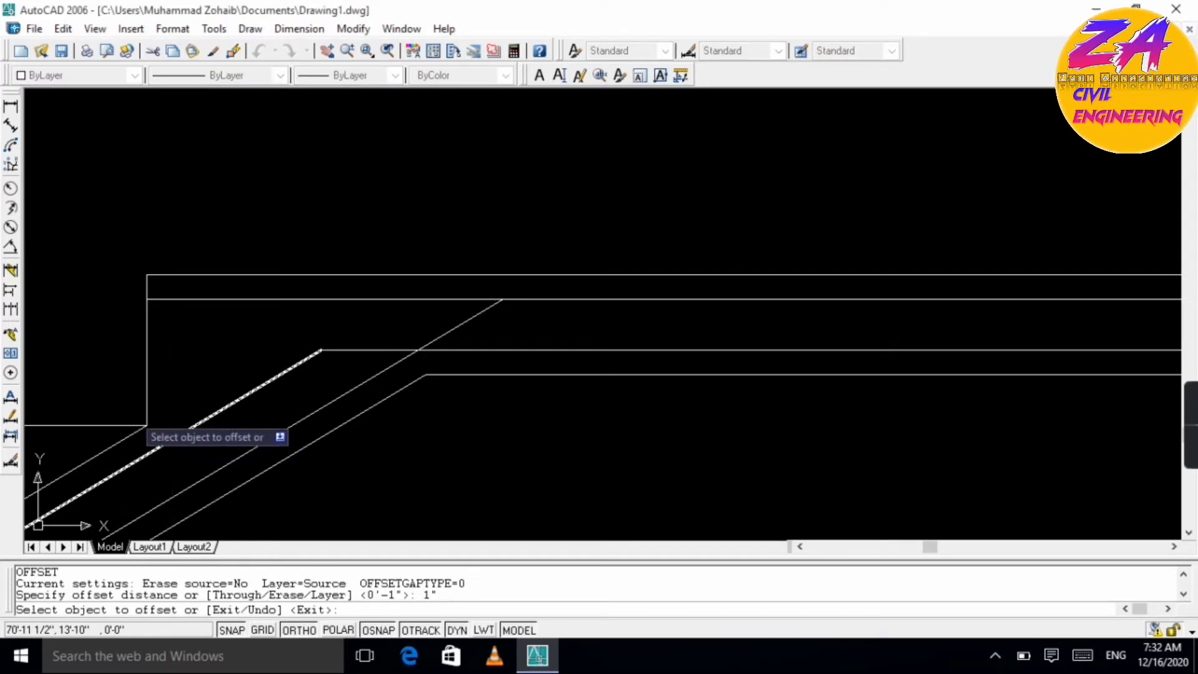
left_click(134, 374)
left_click(146, 362)
left_click(235, 361)
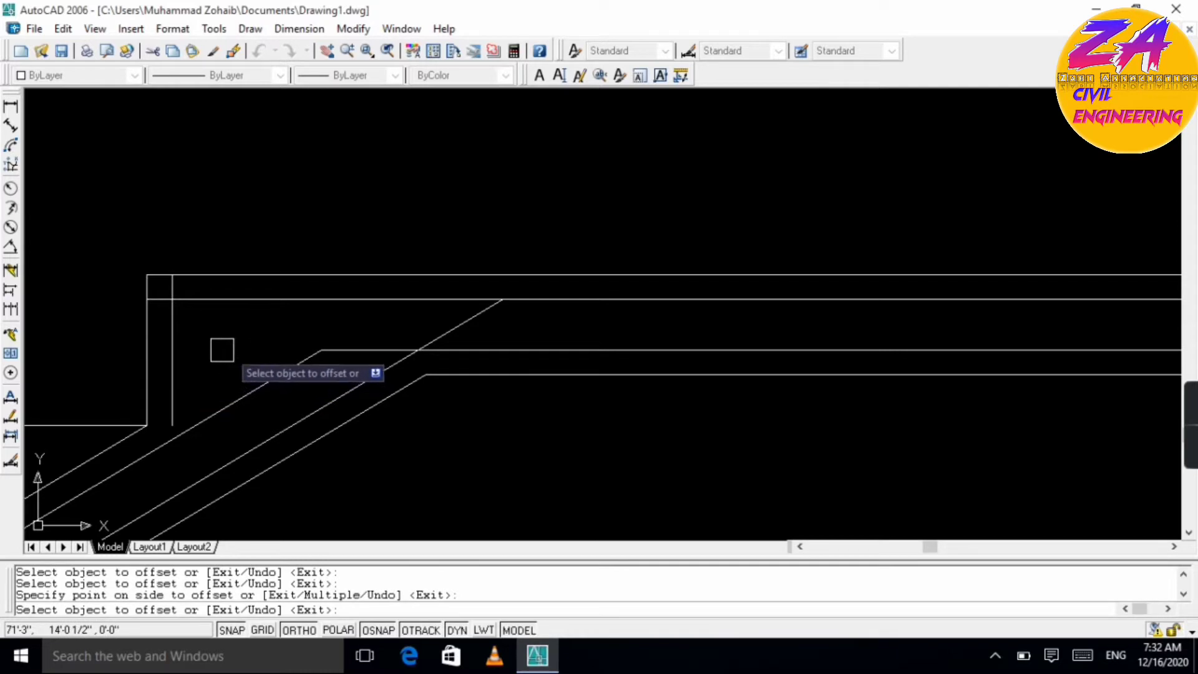
- Trim the offset riser and the landing's upper inner line to a clean corner where they cross
key("Escape")
type("tr")
key("Return")
key("Return")
scroll(187, 299, "up", 3)
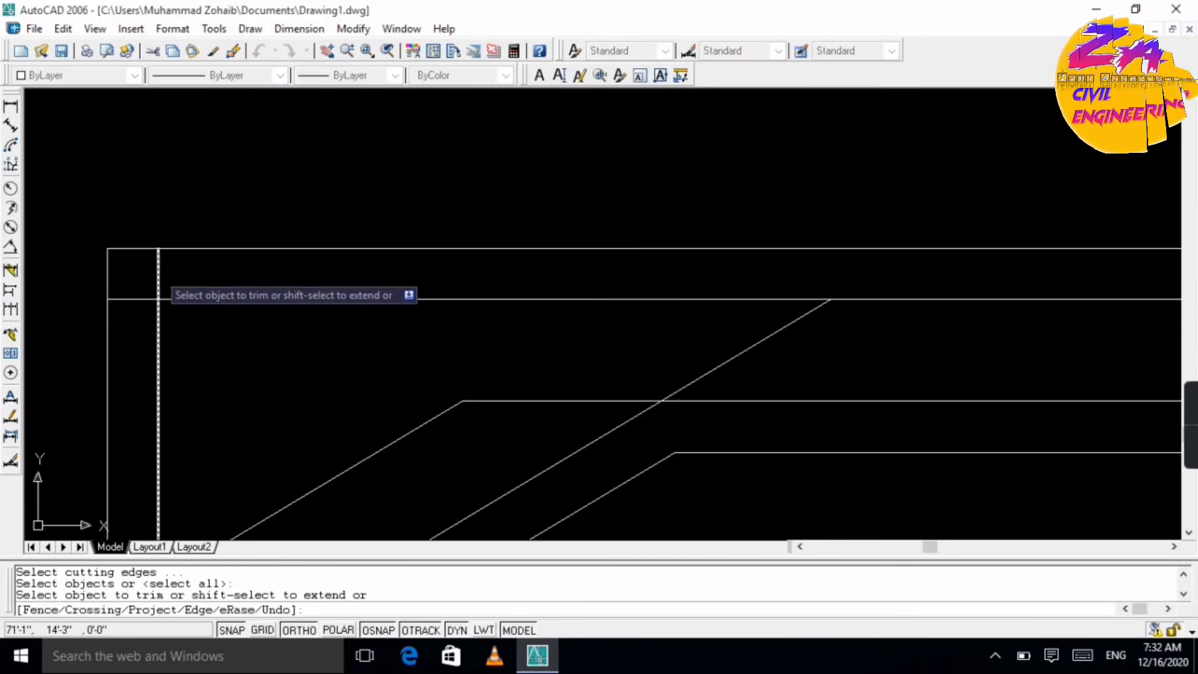
left_click(159, 273)
left_click(132, 299)
scroll(189, 342, "down", 5)
scroll(167, 440, "up", 2)
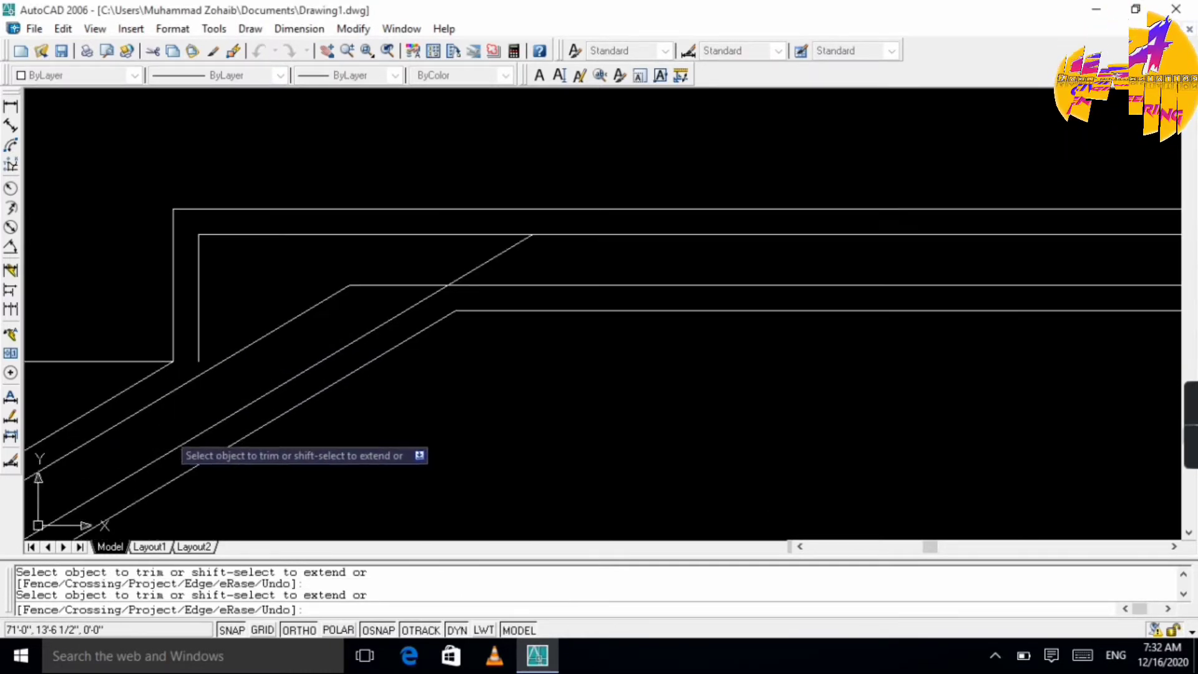
key("Escape")
key("Escape")
- Draw a line about 2" straight down from the lower end of the offset riser into the waist slab
type("l")
key("Return")
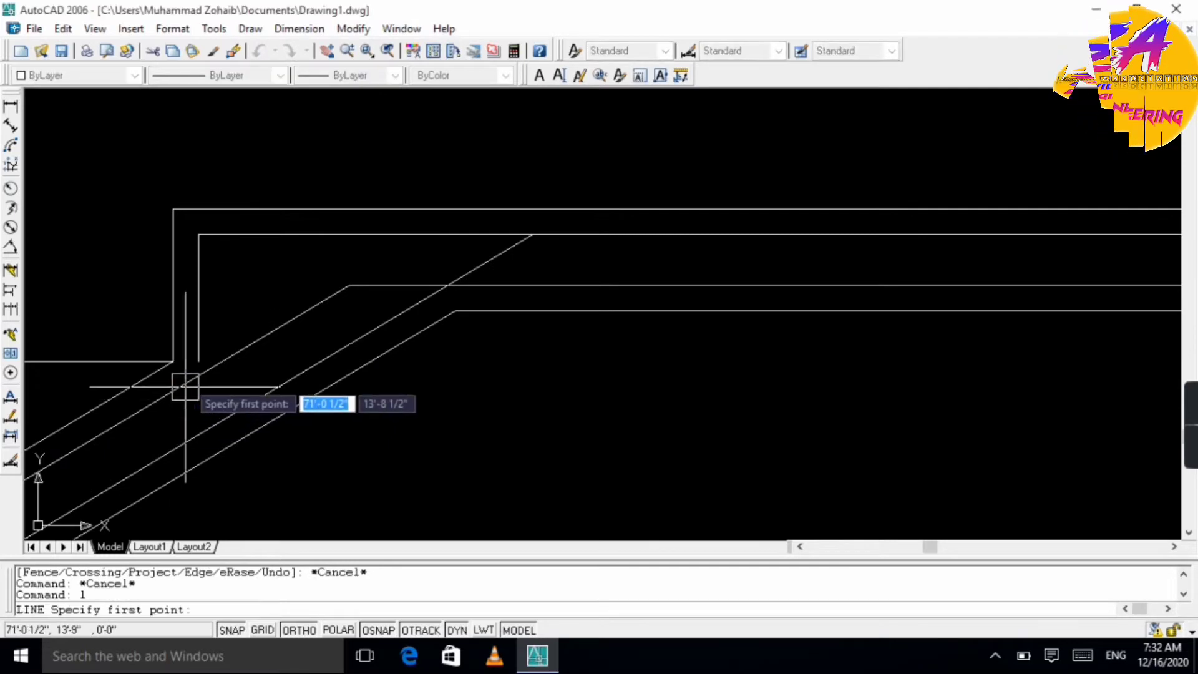
left_click(199, 361)
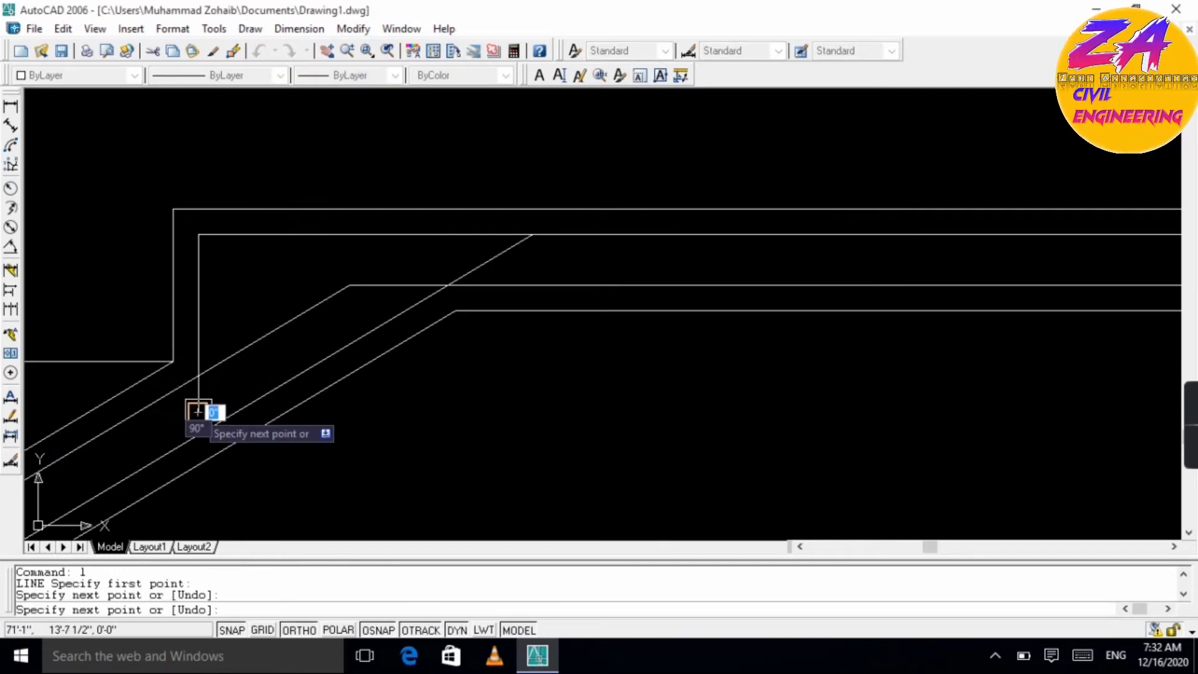
key("Escape")
scroll(198, 411, "down", 4)
scroll(225, 484, "up", 1)
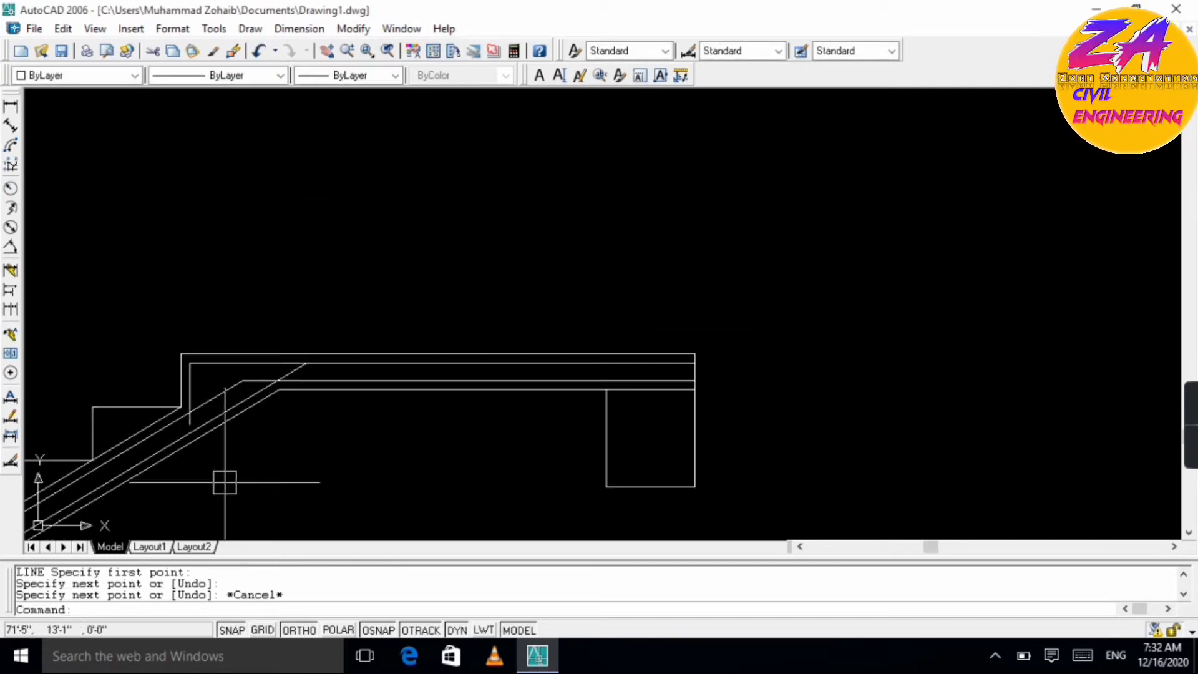
- Draw a circle with a 0.5" radius in the empty space above the floor slab beside the lowest steps
scroll(255, 394, "up", 2)
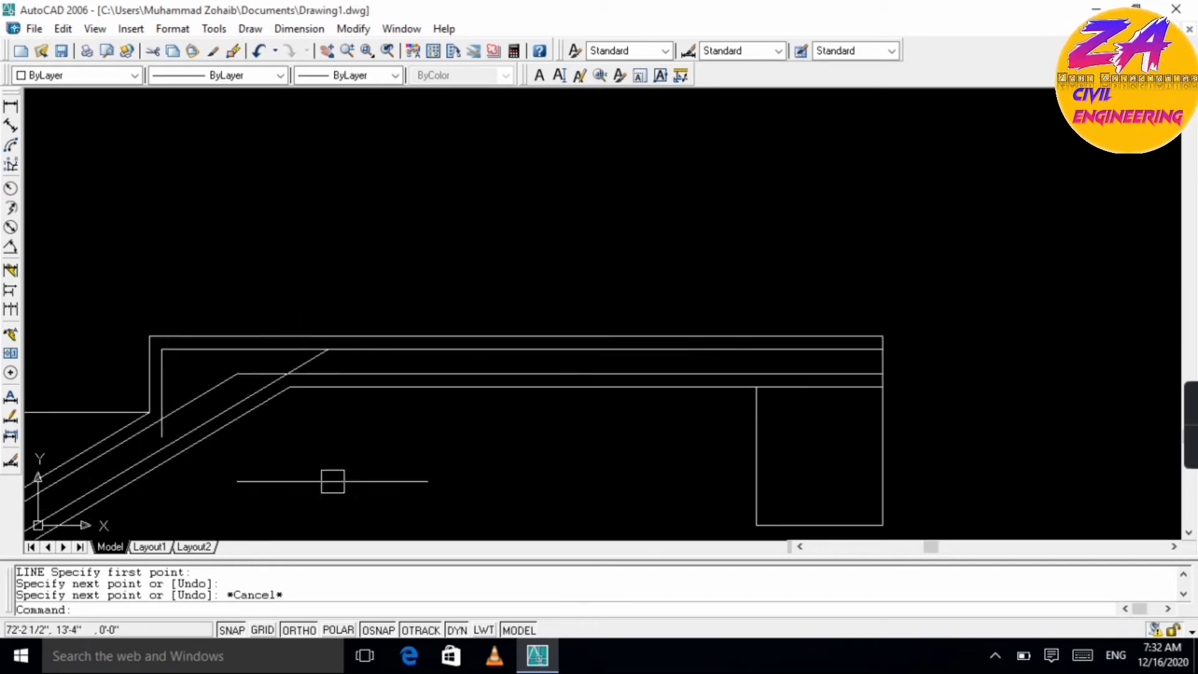
scroll(499, 356, "down", 4)
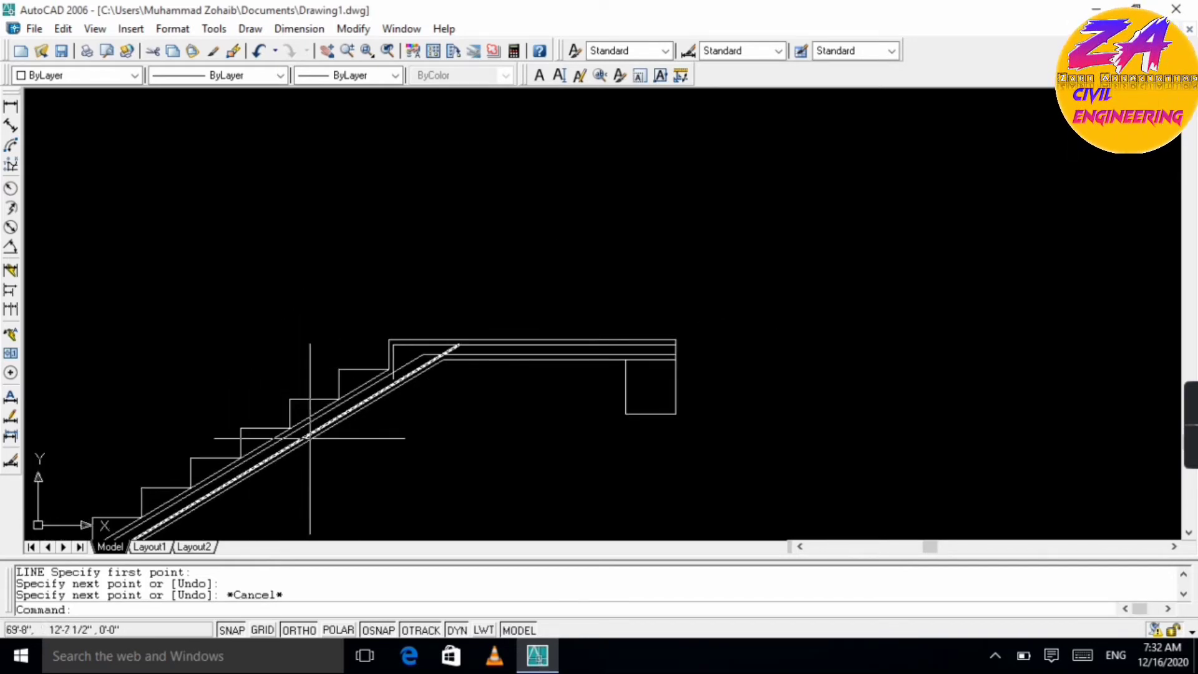
scroll(309, 438, "down", 4)
scroll(313, 440, "up", 6)
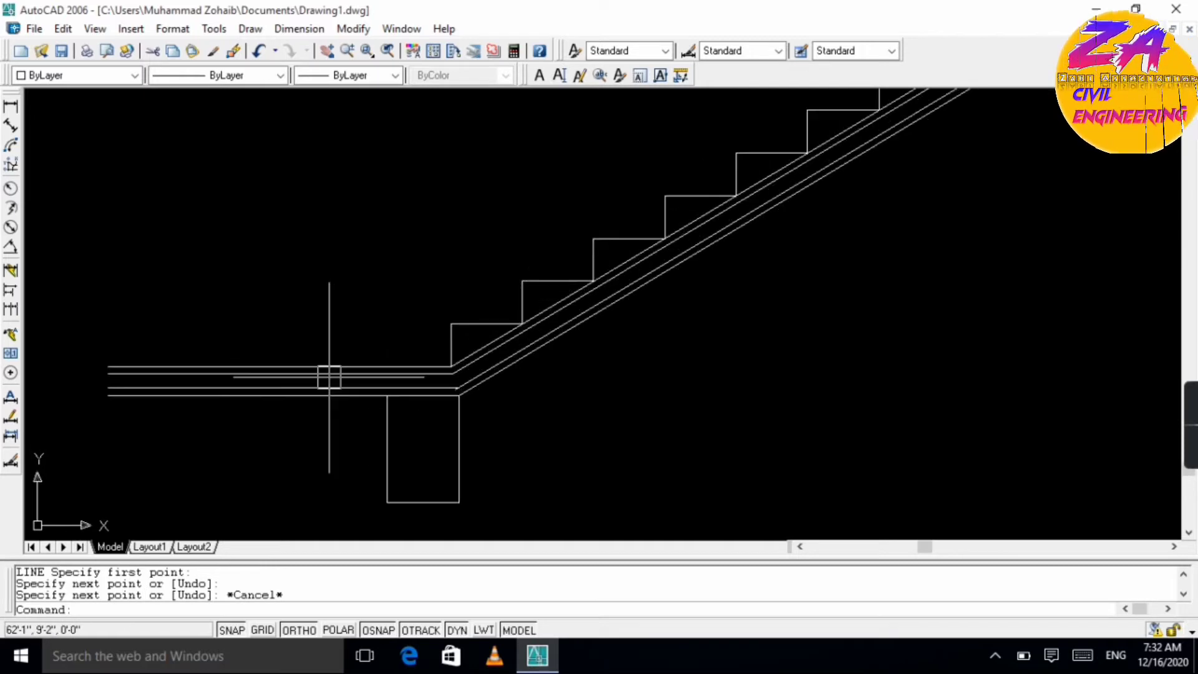
scroll(329, 377, "up", 1)
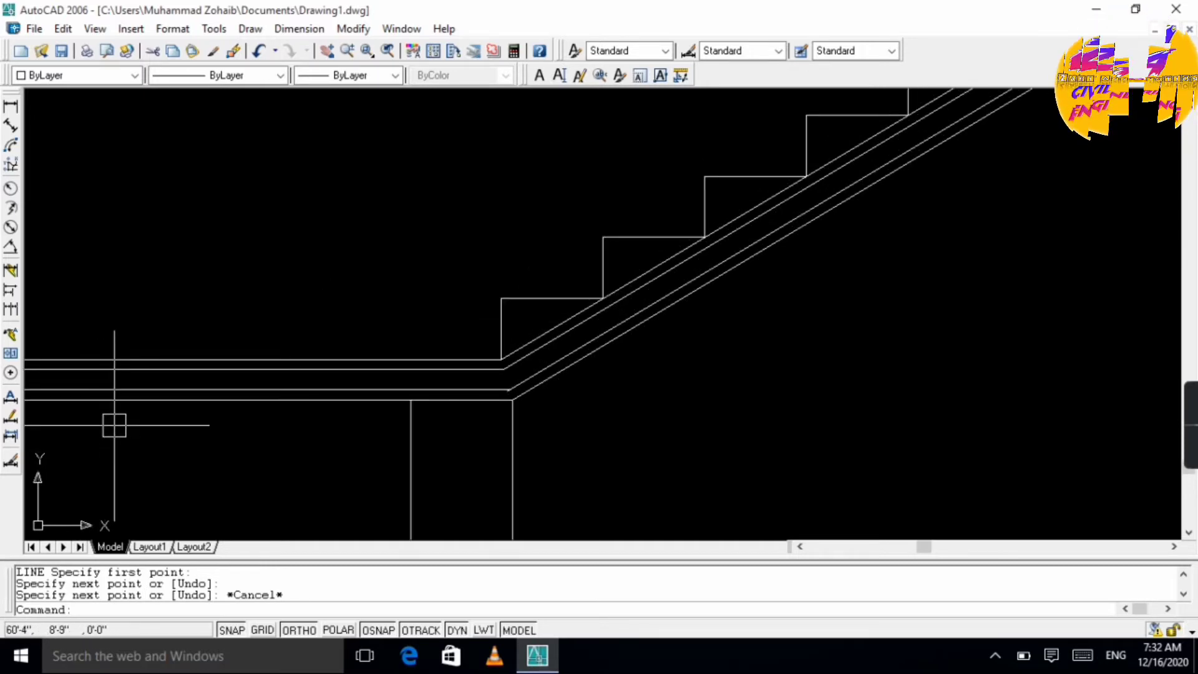
scroll(206, 377, "down", 2)
scroll(157, 285, "up", 1)
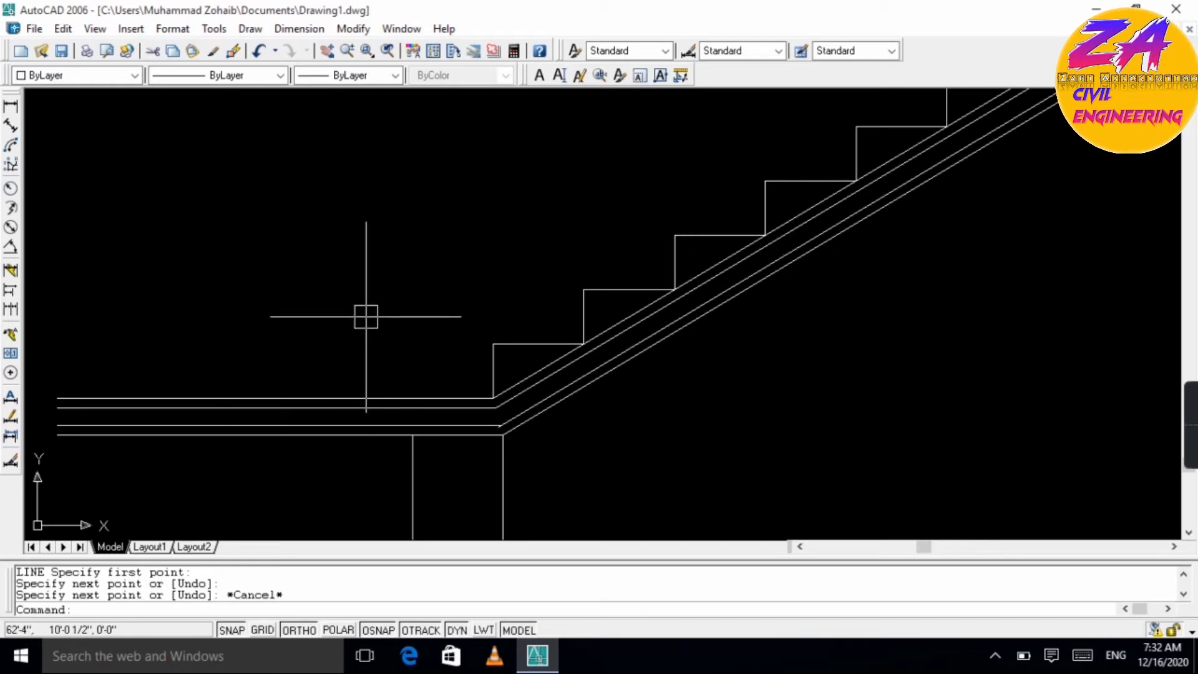
key("Escape")
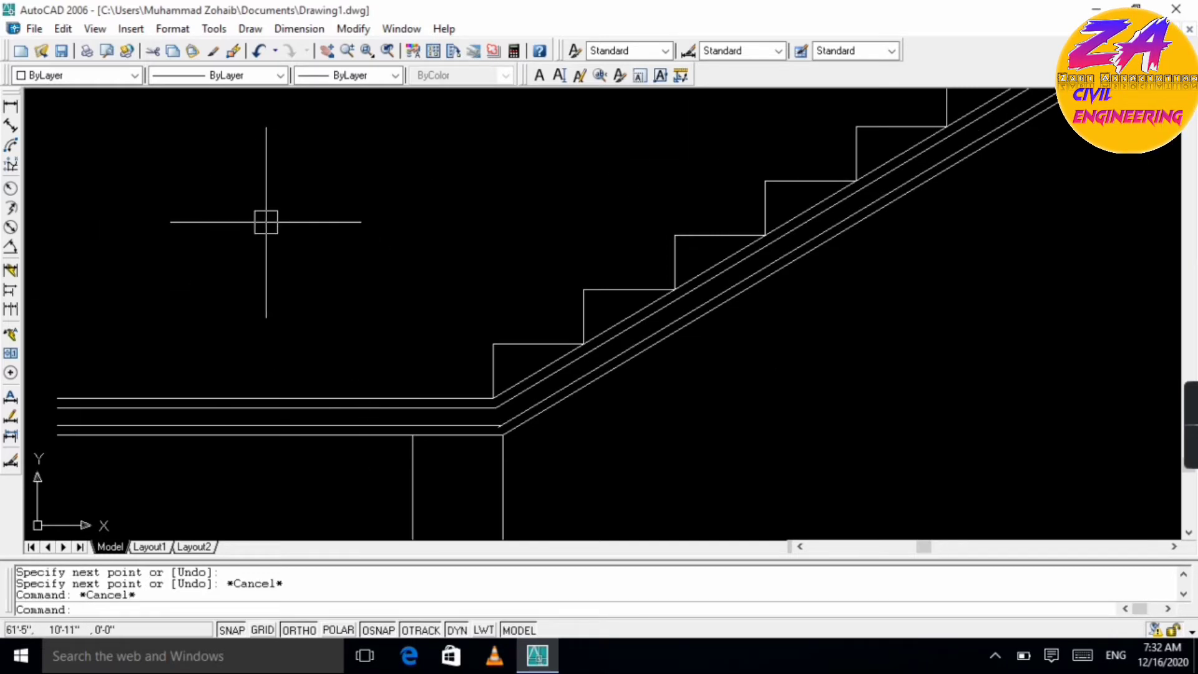
type("c")
key("Return")
left_click(267, 221)
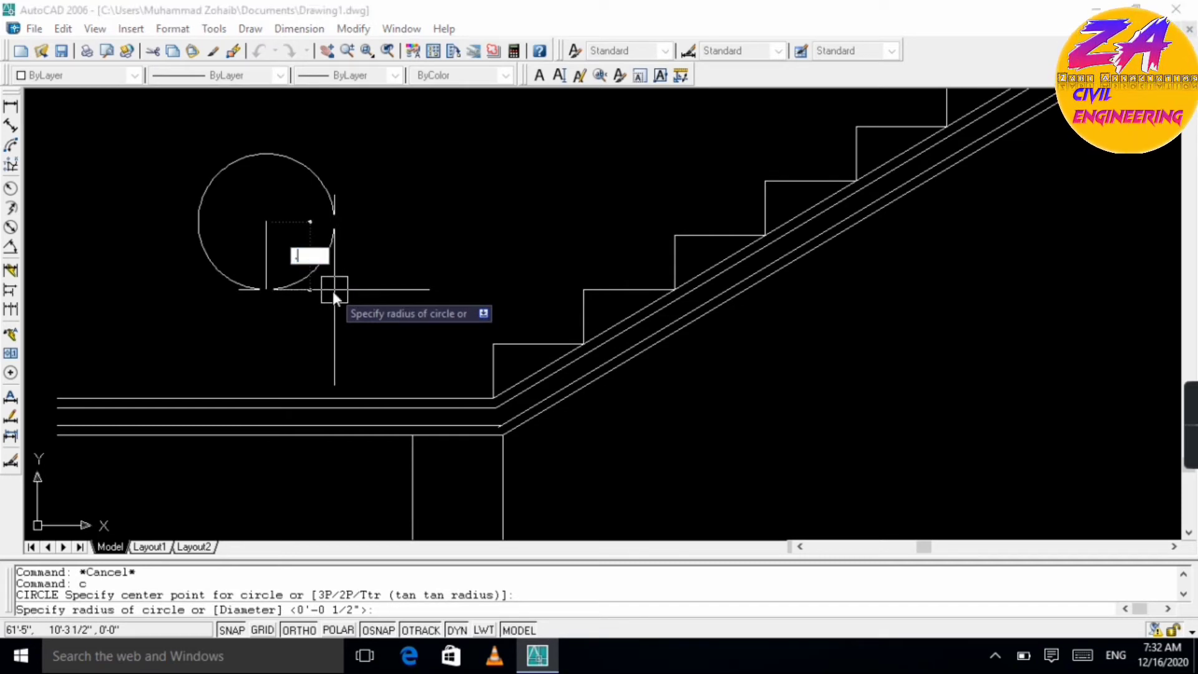
type(".5\"")
key("Return")
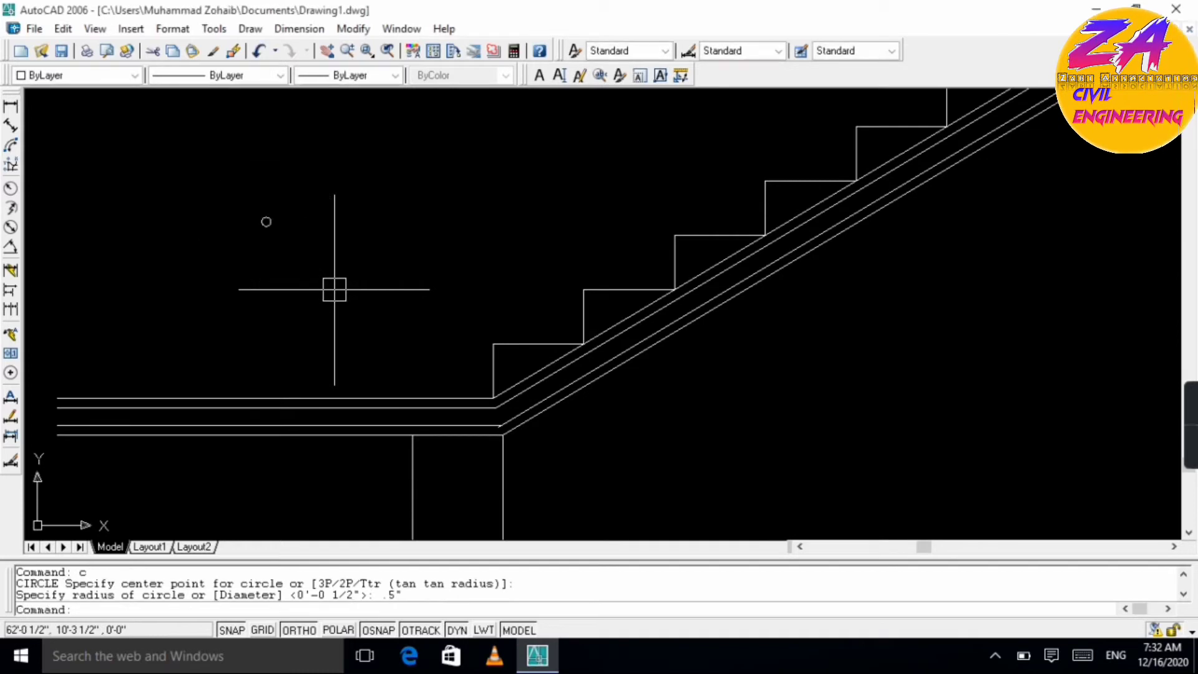
key("Escape")
key("Escape")
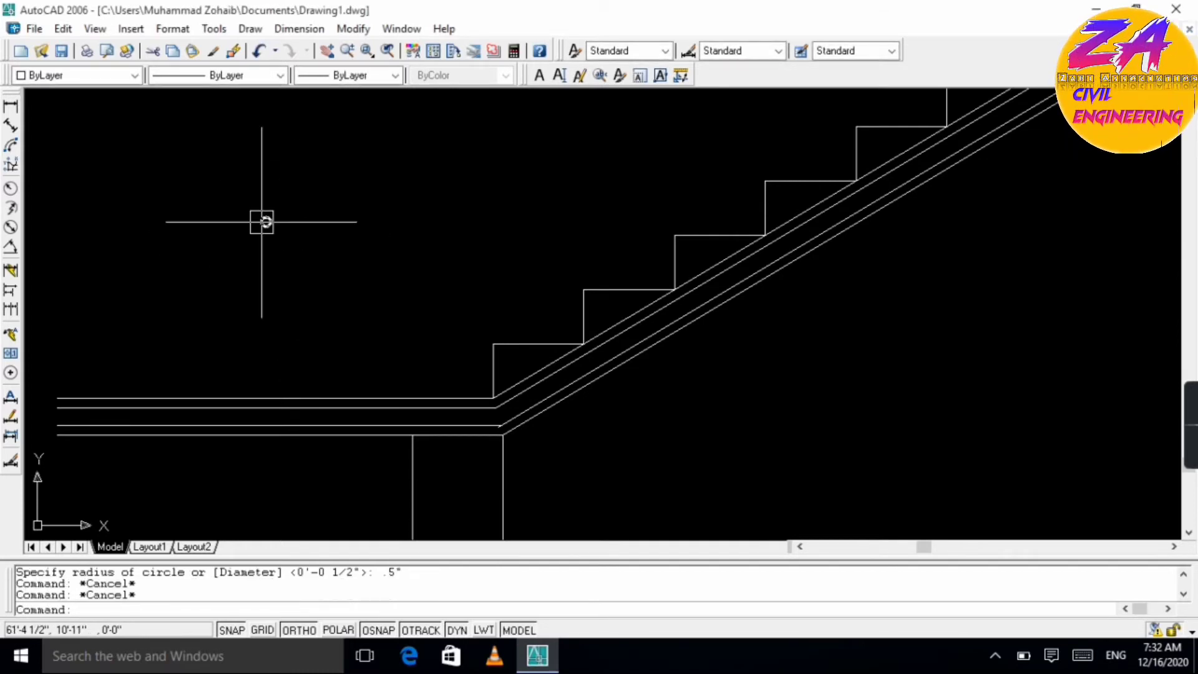
scroll(263, 222, "up", 5)
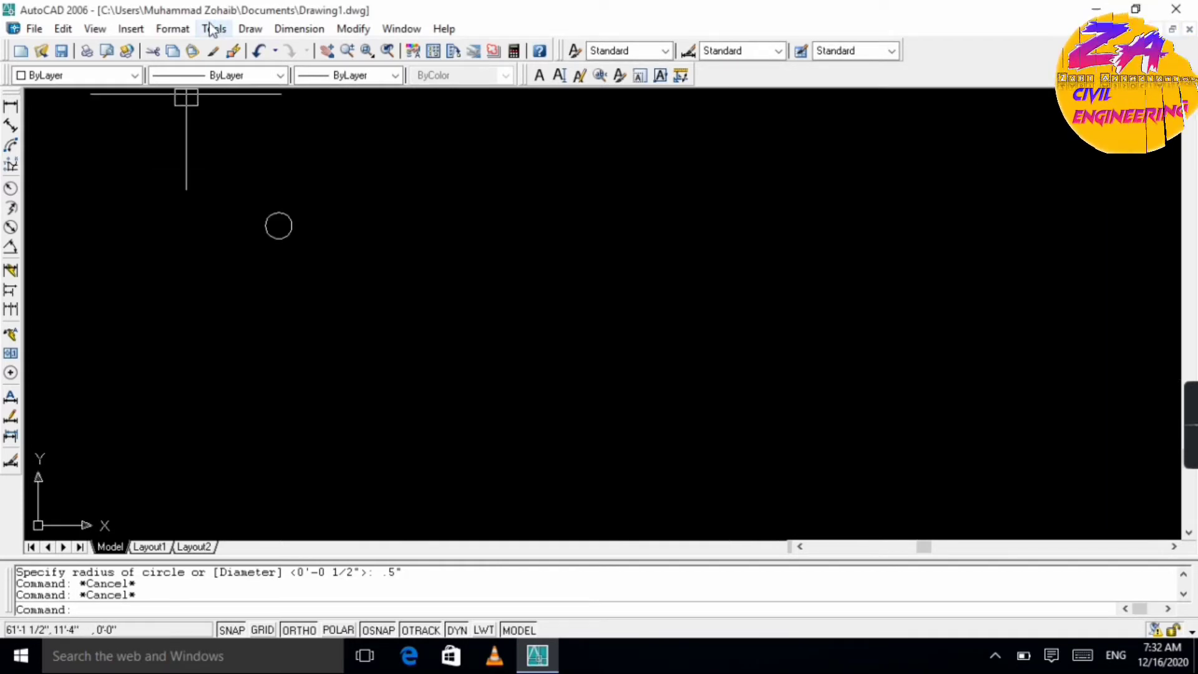
type("do")
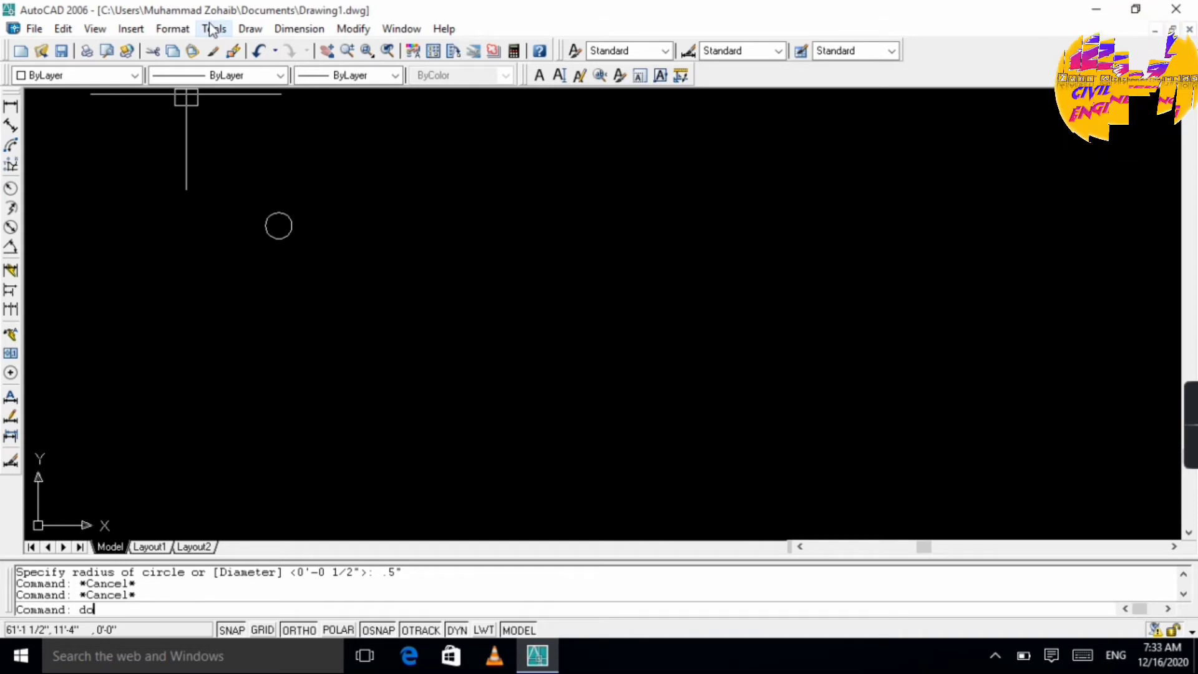
type("n")
key("Return")
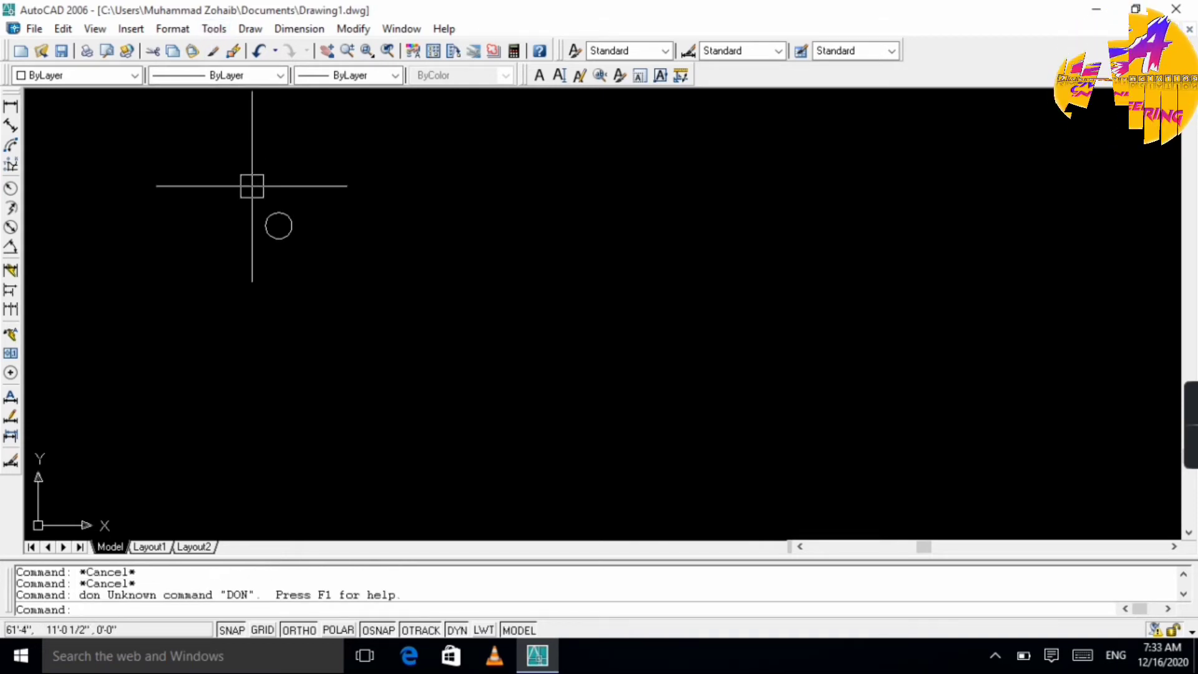
key("Escape")
key("Escape")
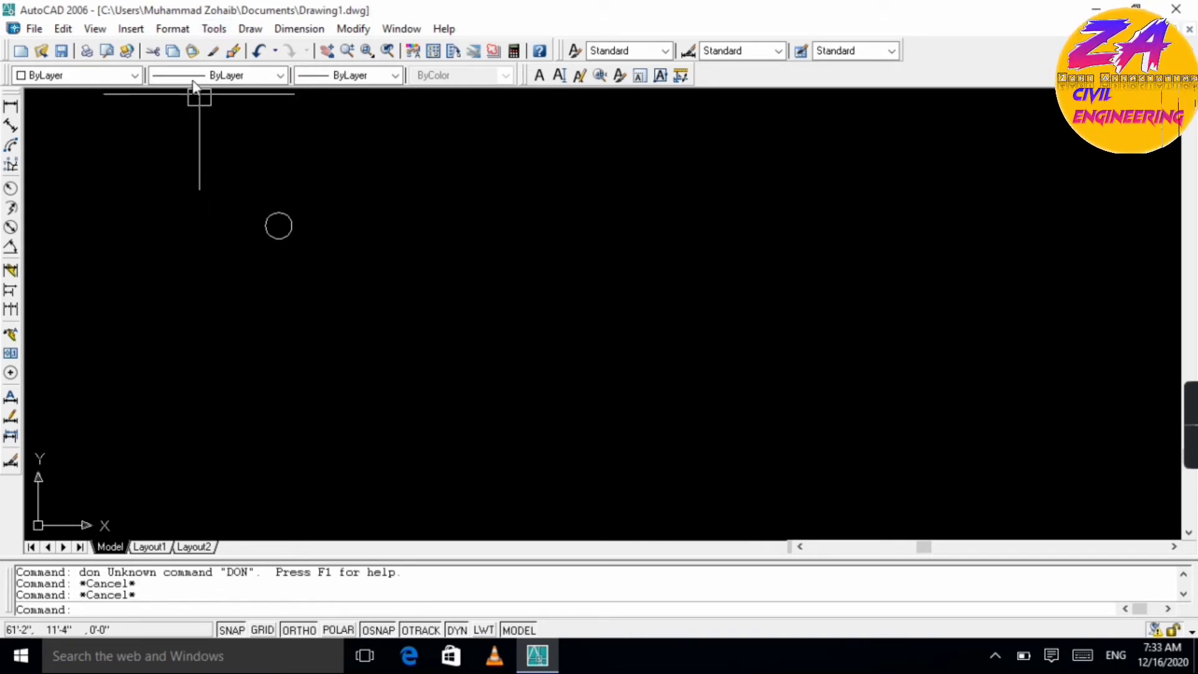
left_click(213, 29)
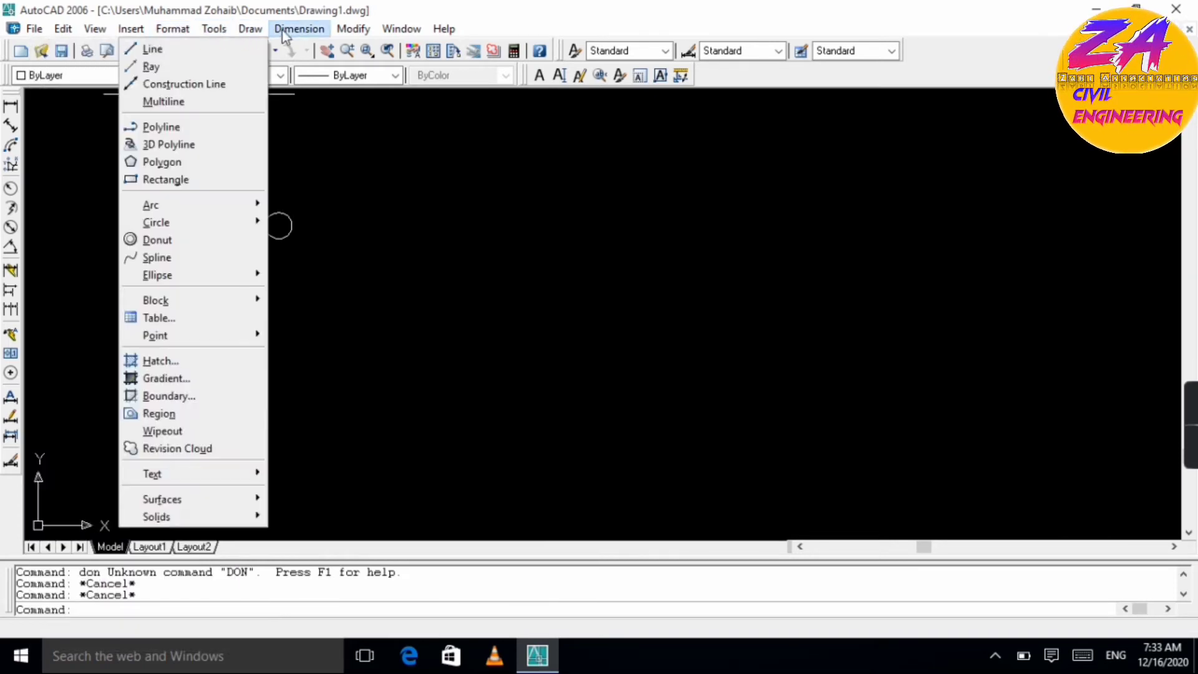
left_click(198, 252)
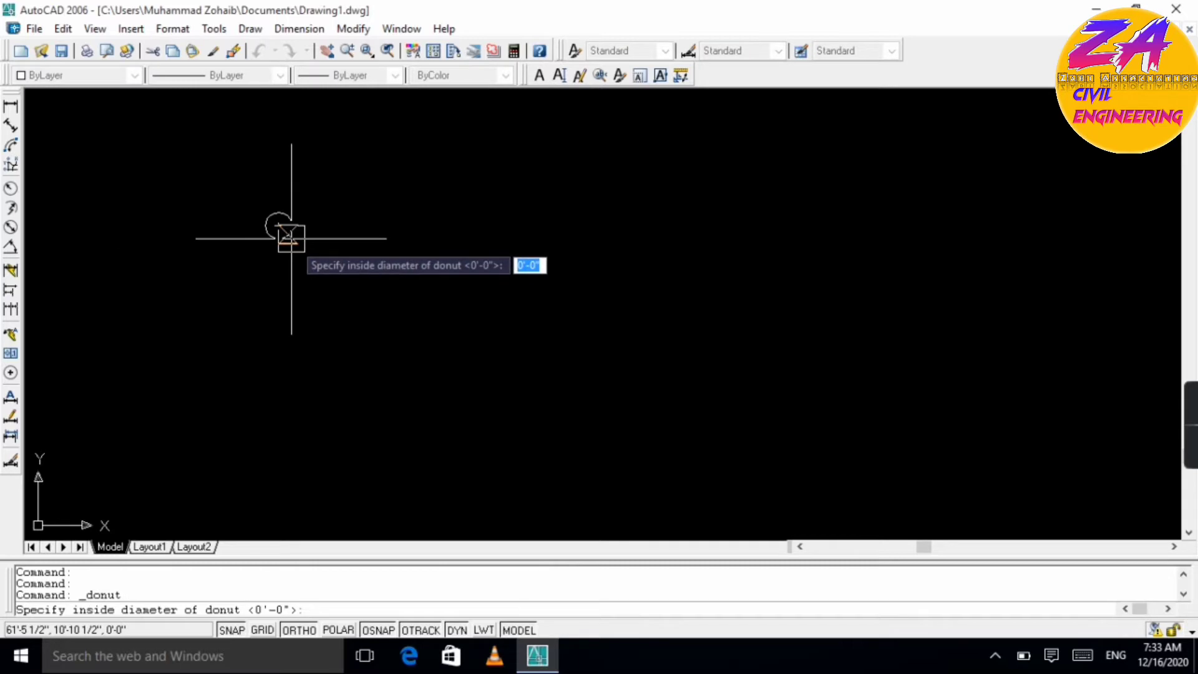
type("o")
key("Return")
type("1")
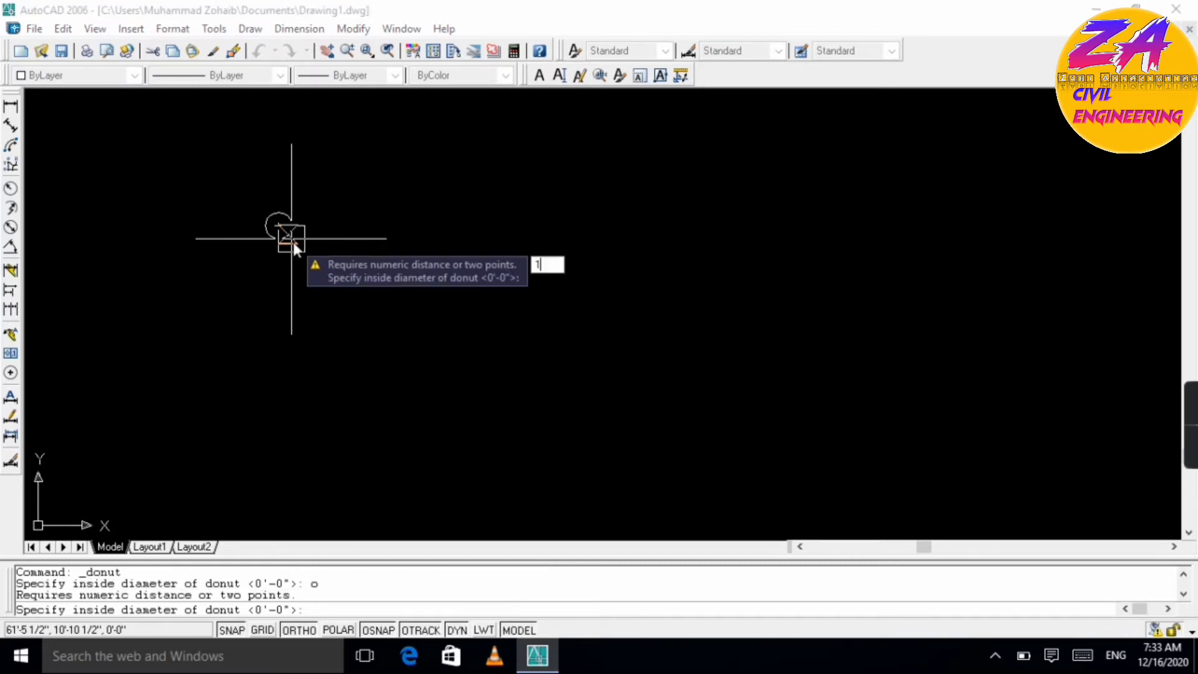
type("\"")
key("Return")
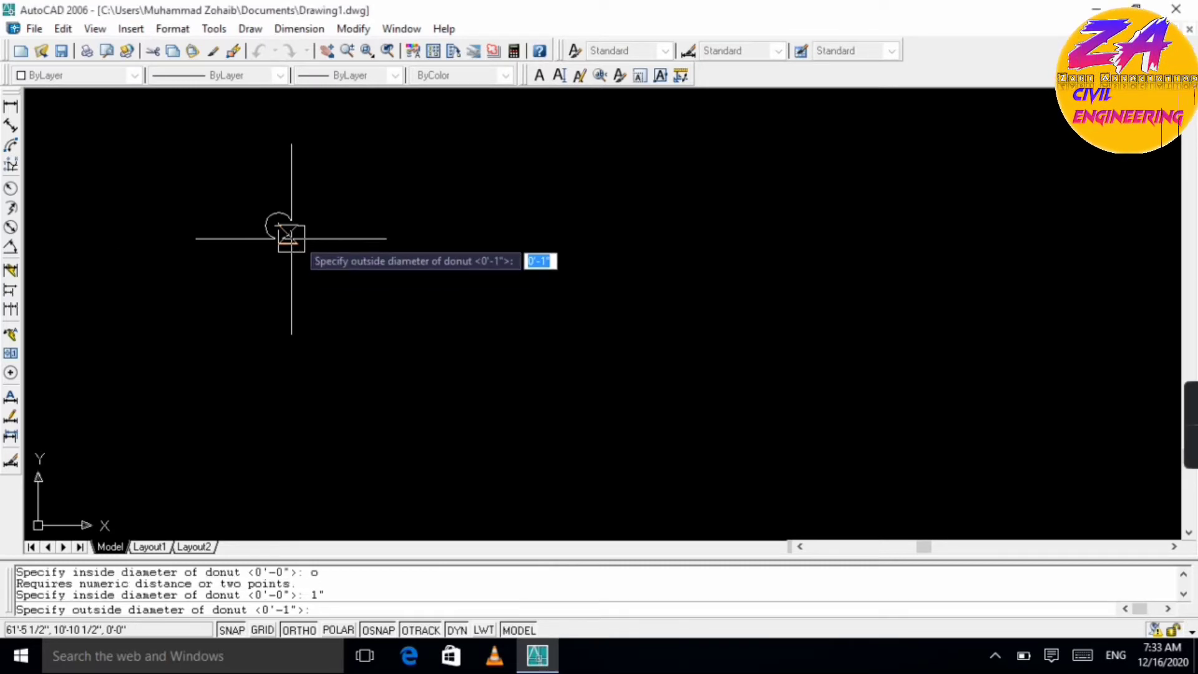
left_click(266, 229)
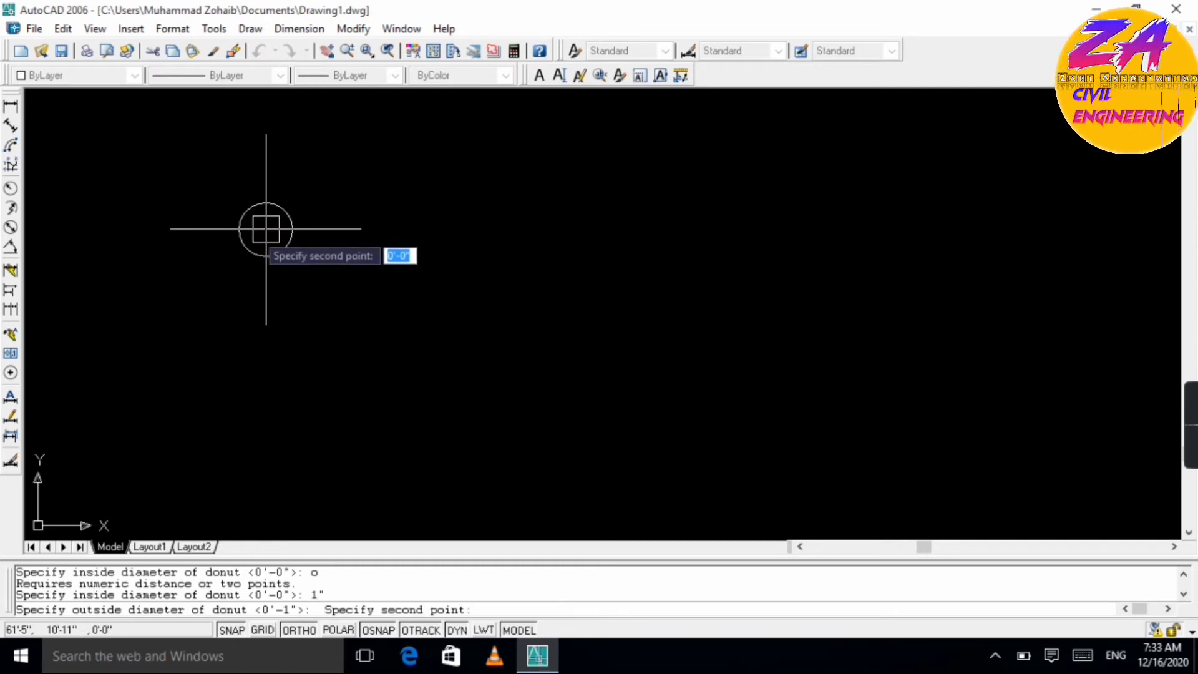
key("Escape")
key("Escape")
key("Escape")
key("Escape")
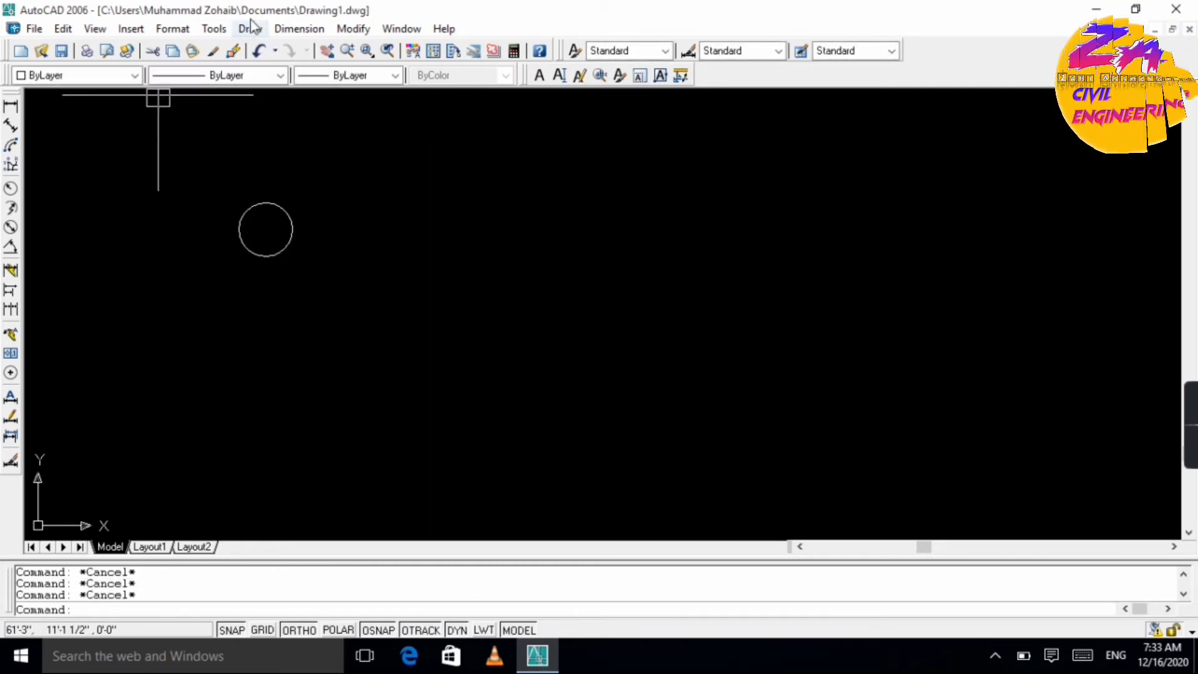
left_click(247, 33)
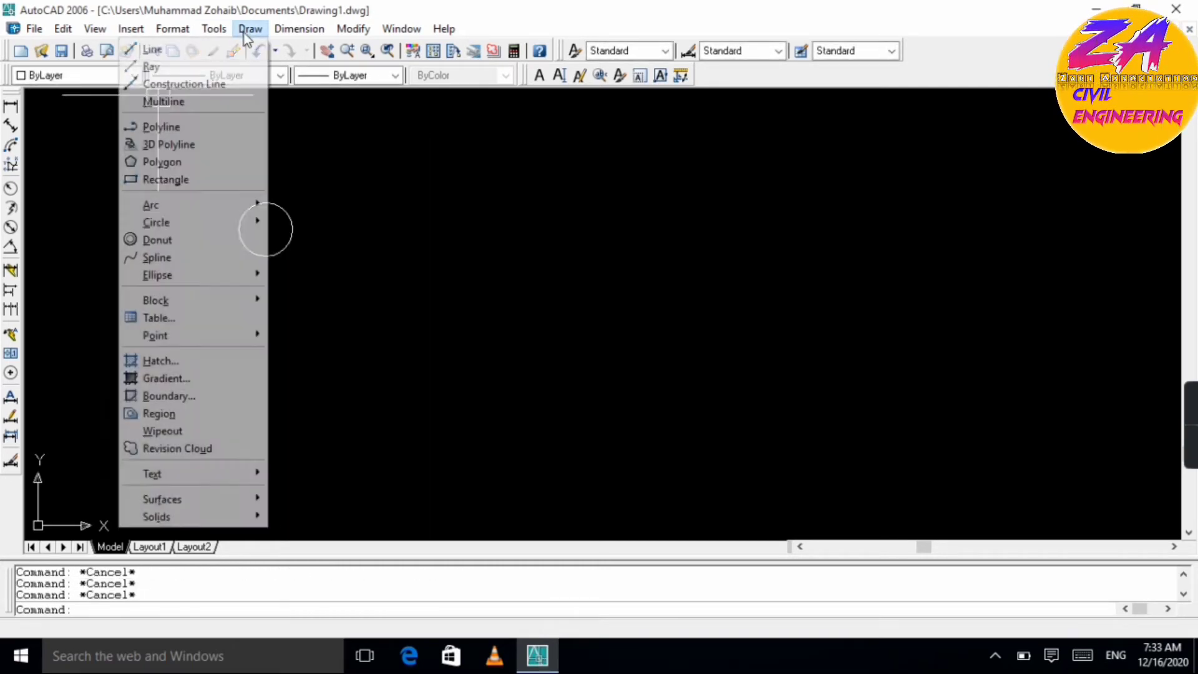
left_click(223, 250)
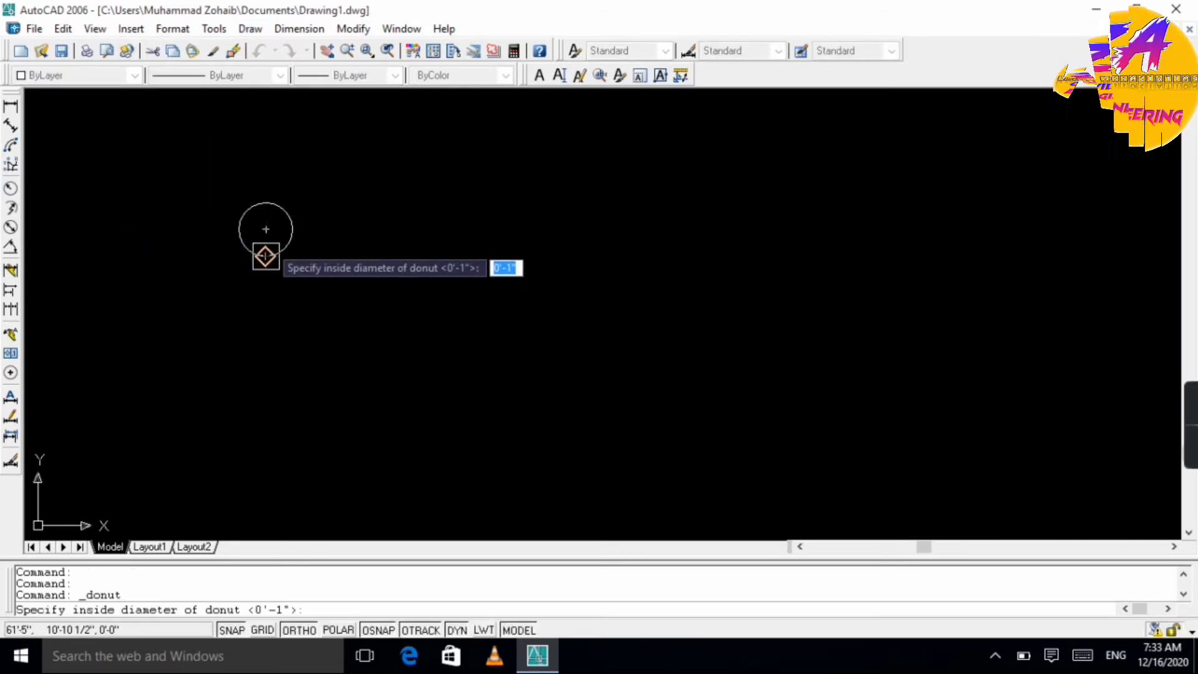
type("0")
key("Return")
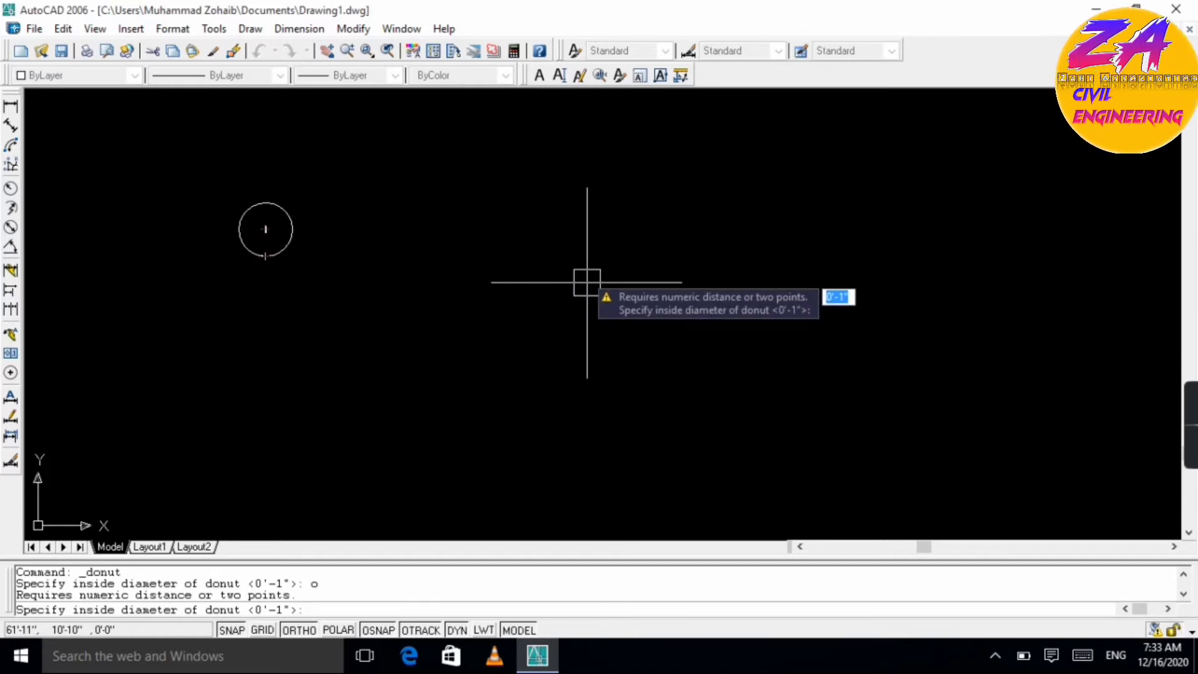
type("1")
key("Return")
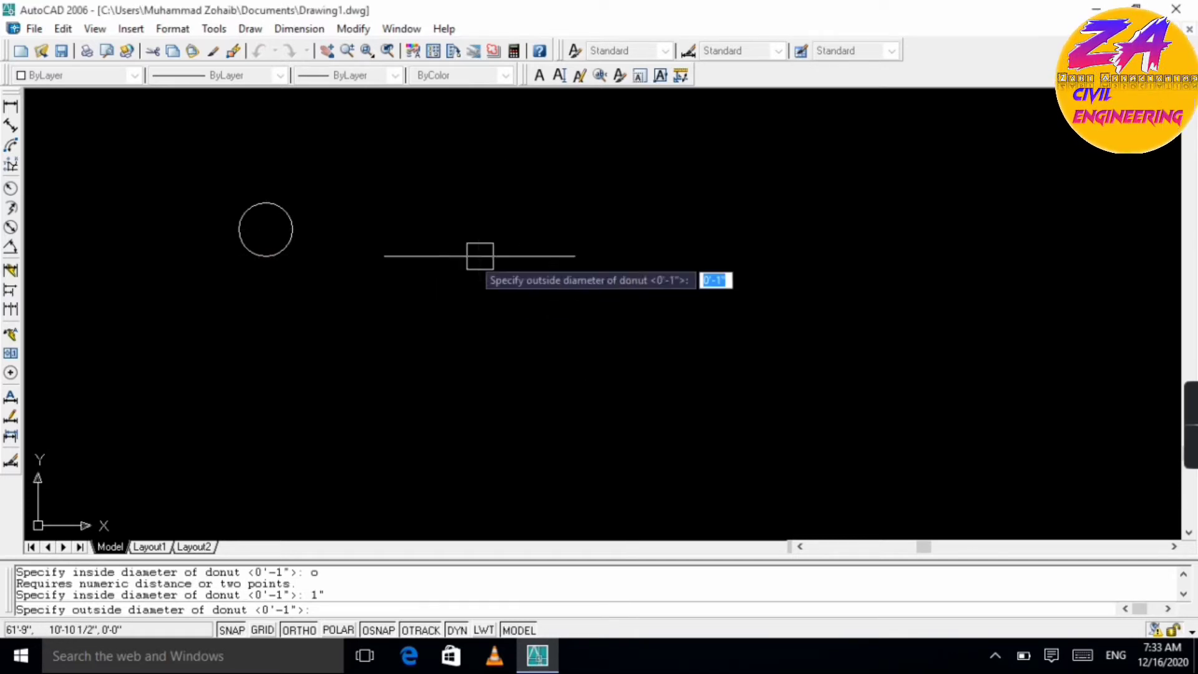
left_click(266, 229)
key("Escape")
key("Escape")
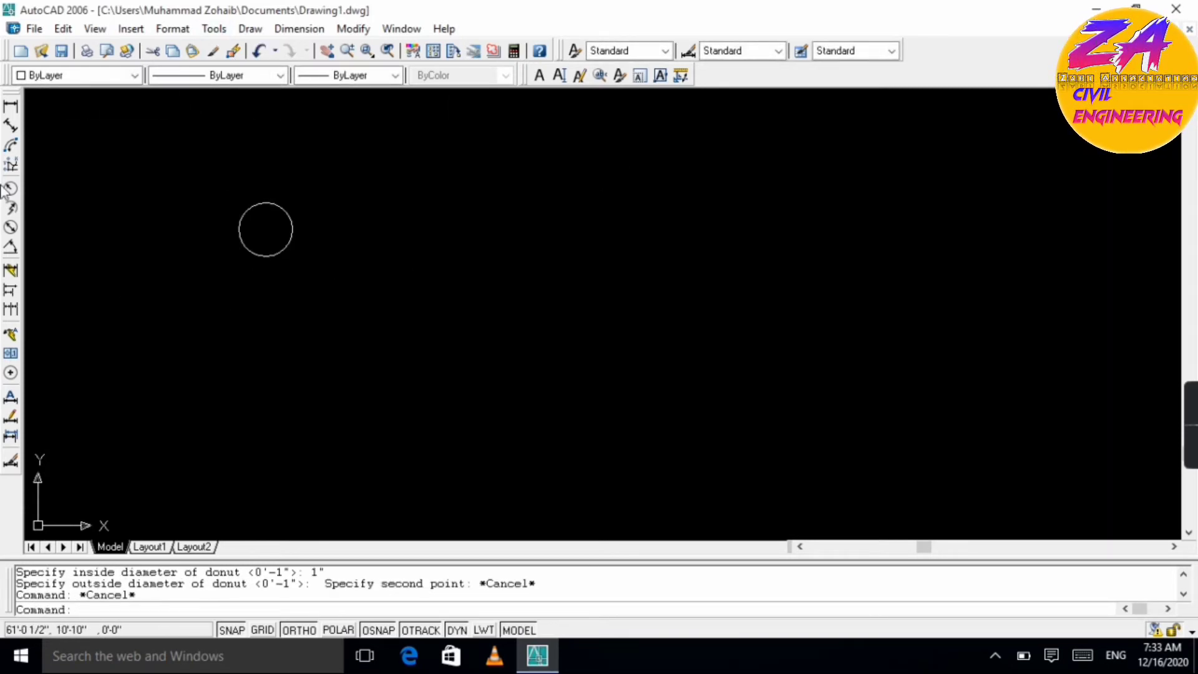
- Place a solid donut with 0 inside diameter and 1" outside diameter at the centre of the small circle
left_click(132, 28)
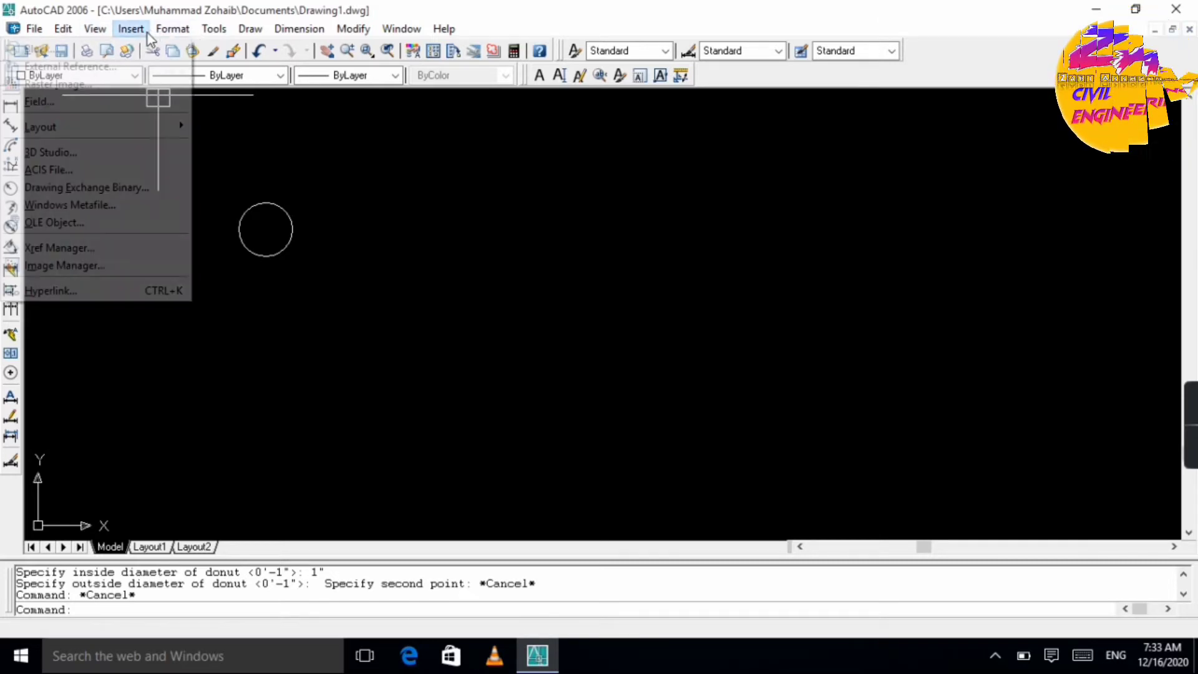
left_click(213, 29)
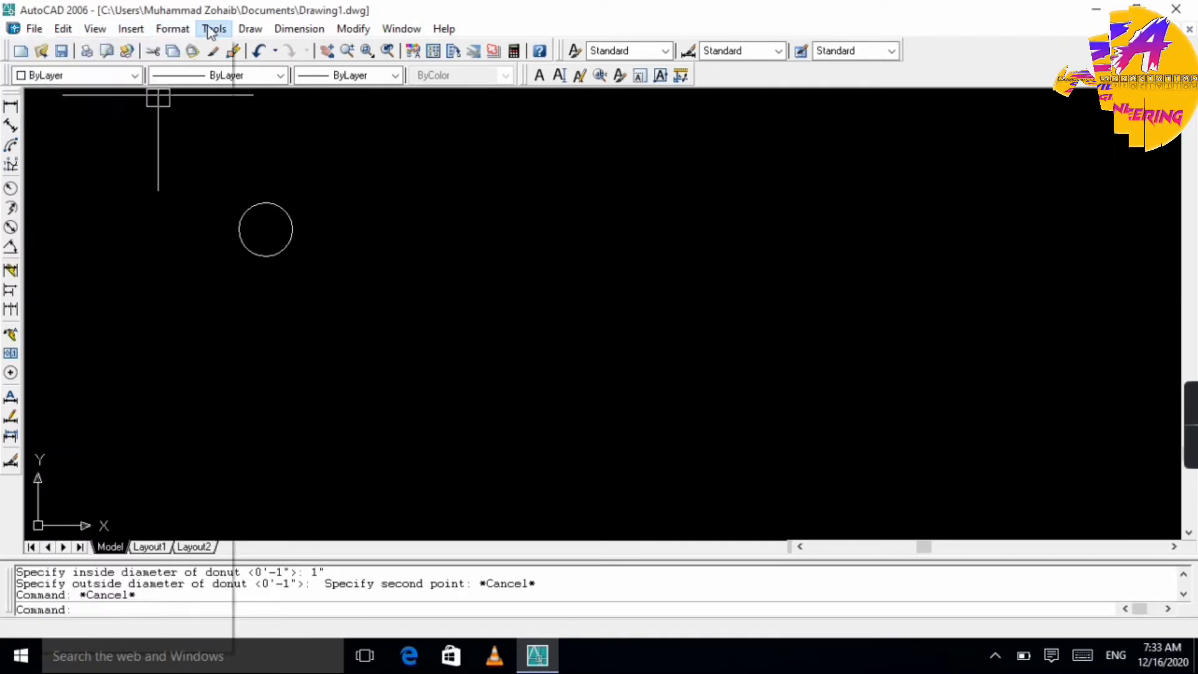
left_click(250, 29)
left_click(250, 28)
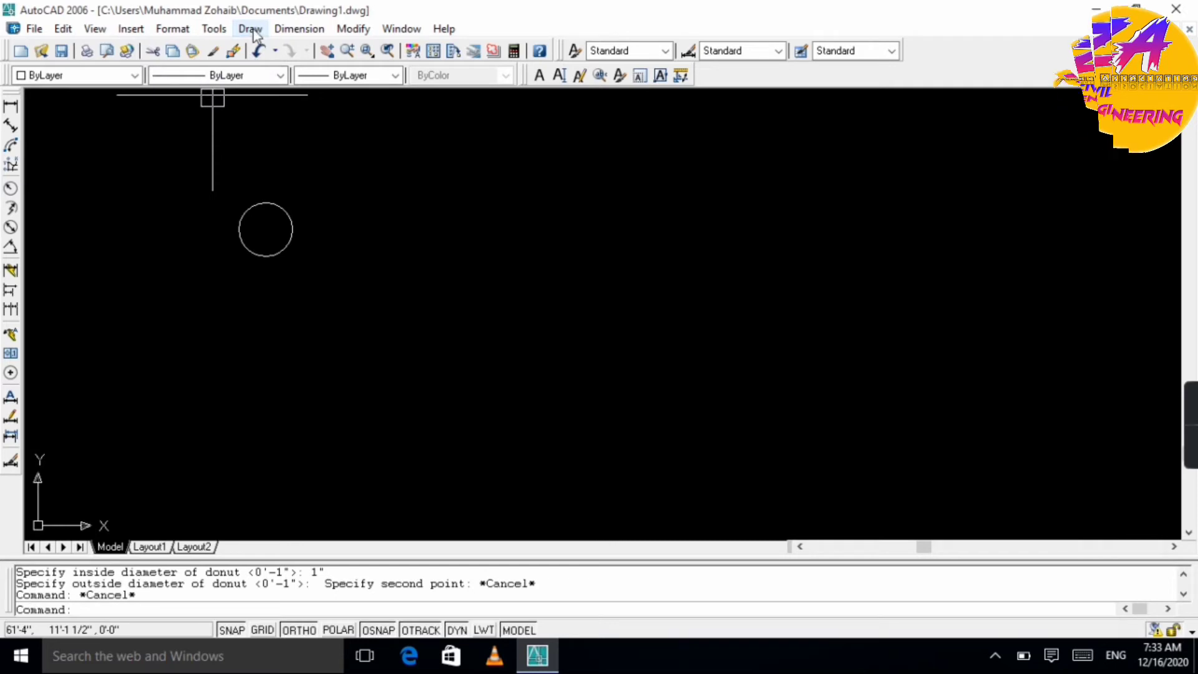
left_click(250, 28)
left_click(160, 238)
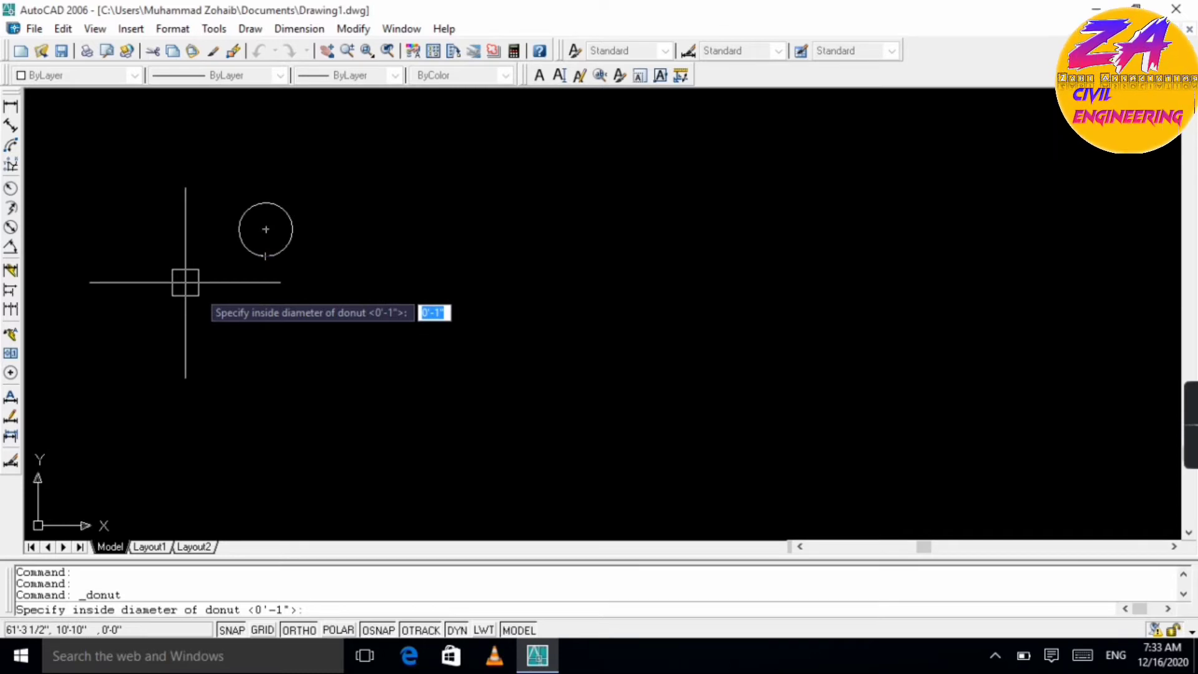
type("0")
key("Return")
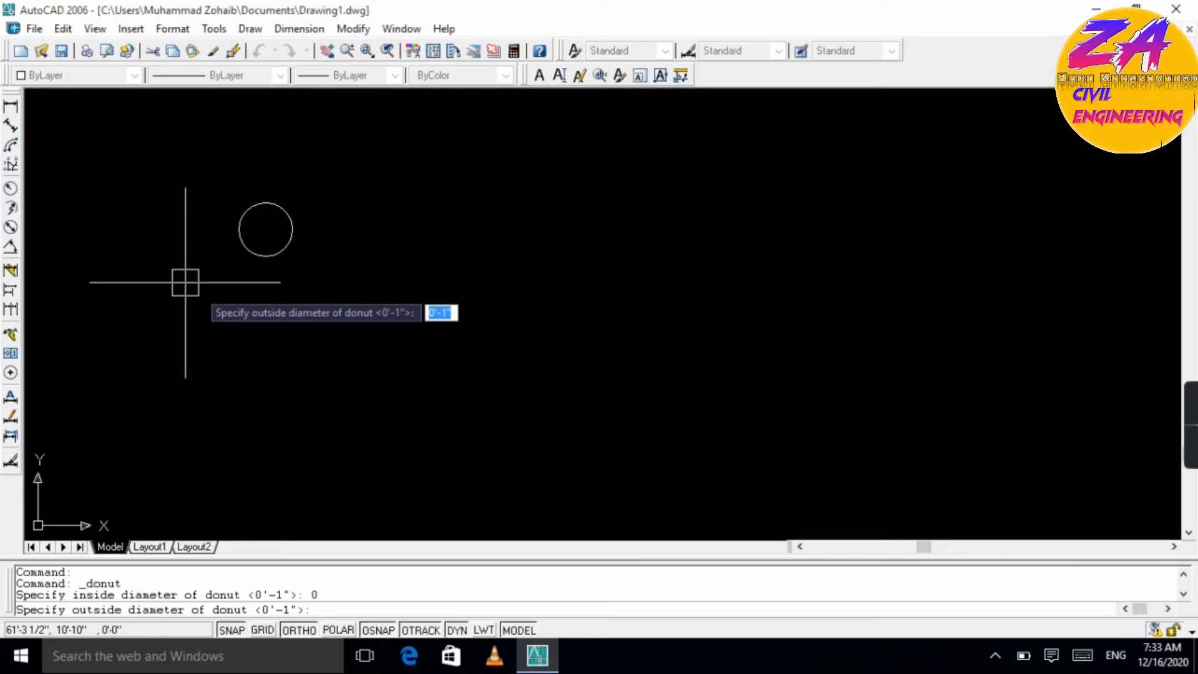
type("1")
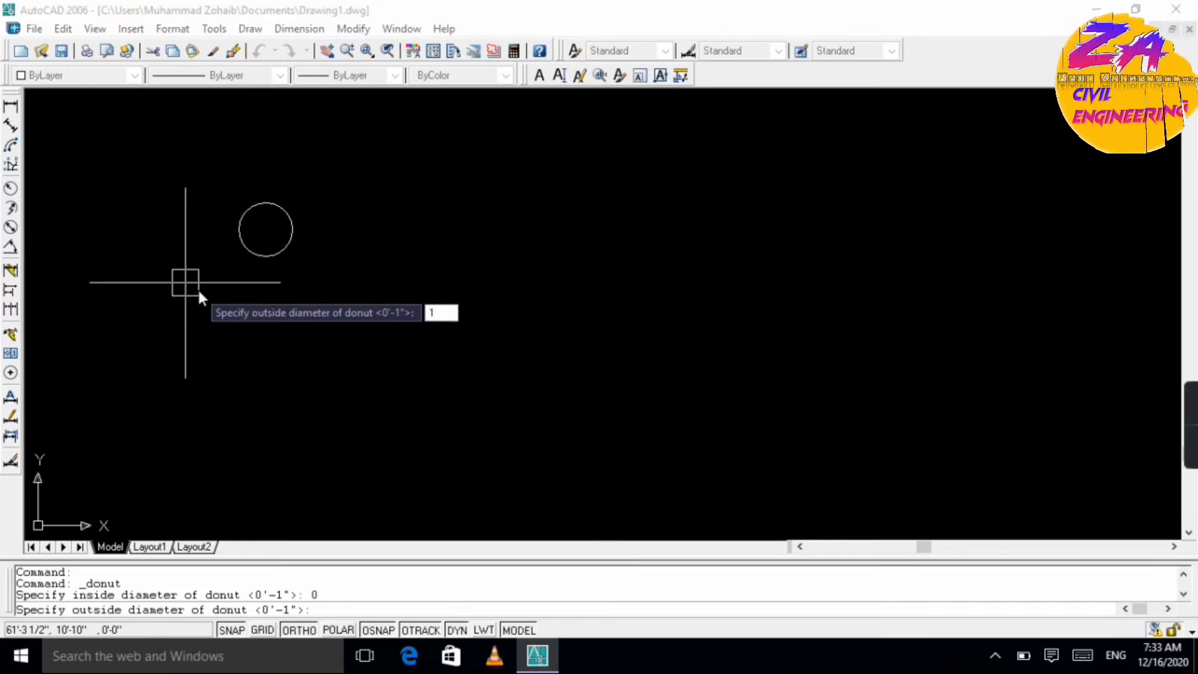
type("\"")
key("Return")
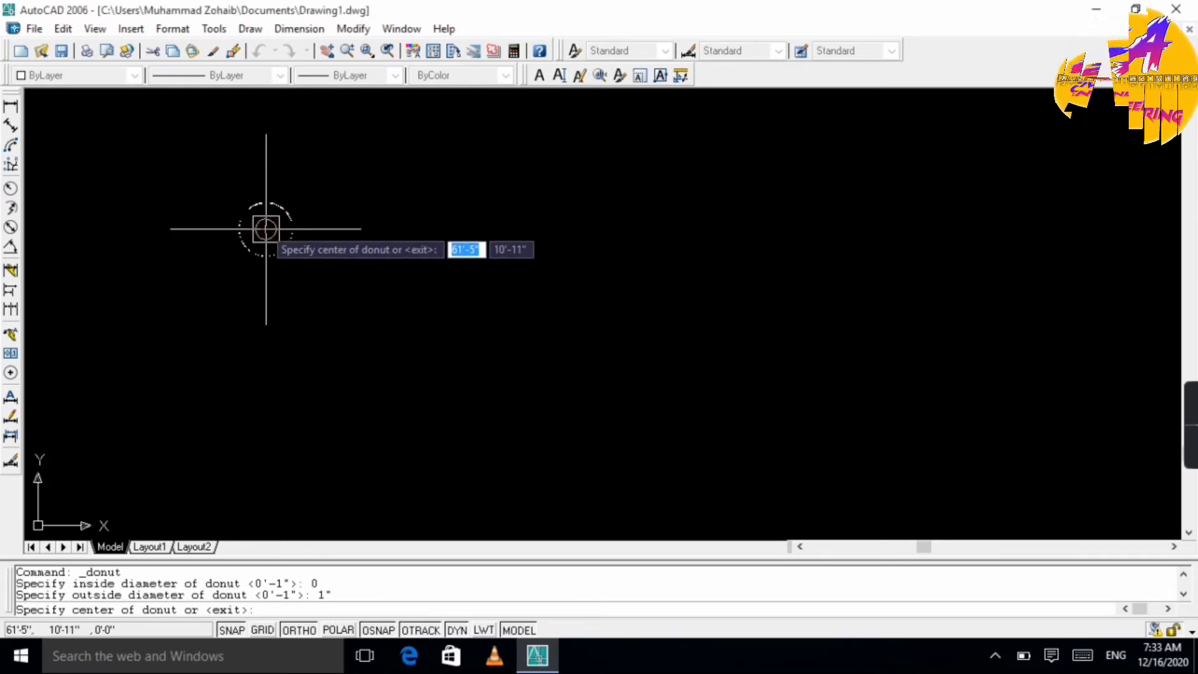
left_click(266, 229)
- Place a second solid donut of the same size in the empty space between the circle and the steps
scroll(433, 200, "down", 3)
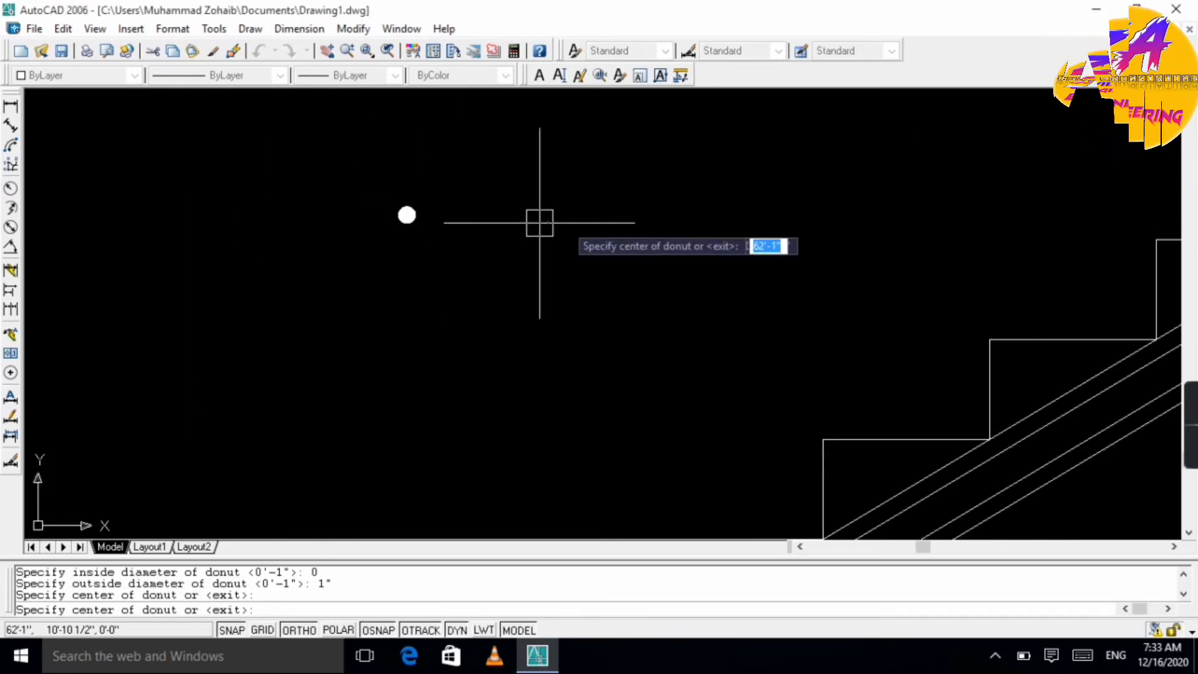
scroll(356, 337, "down", 2)
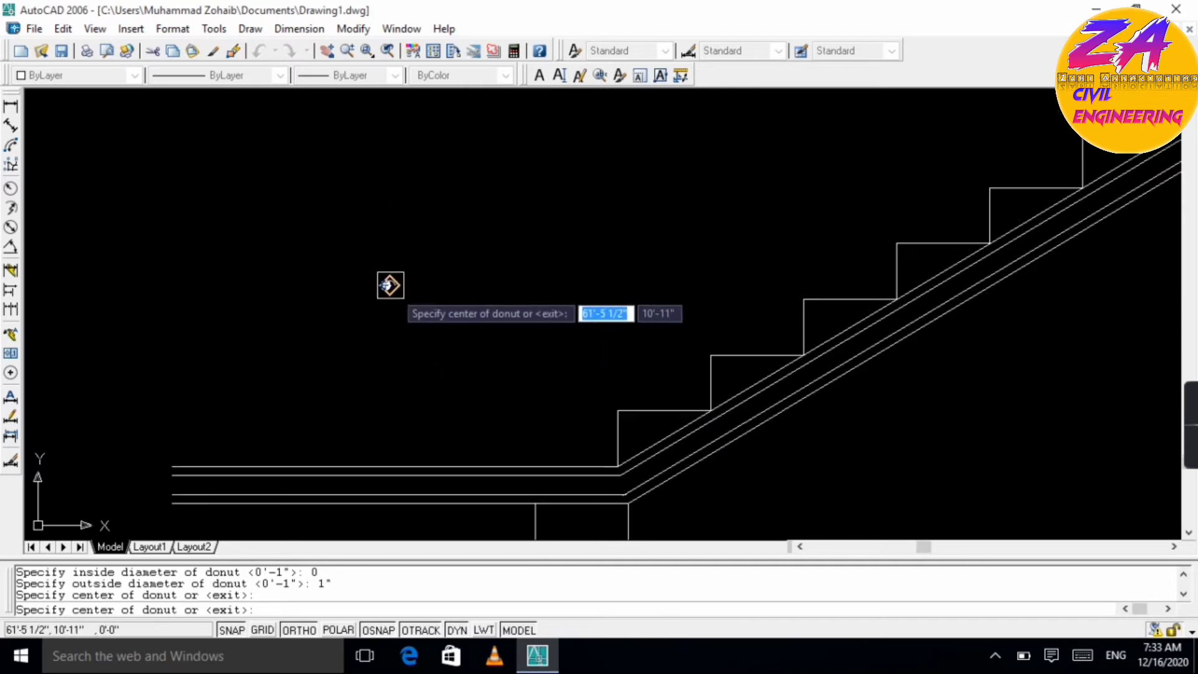
left_click(456, 262)
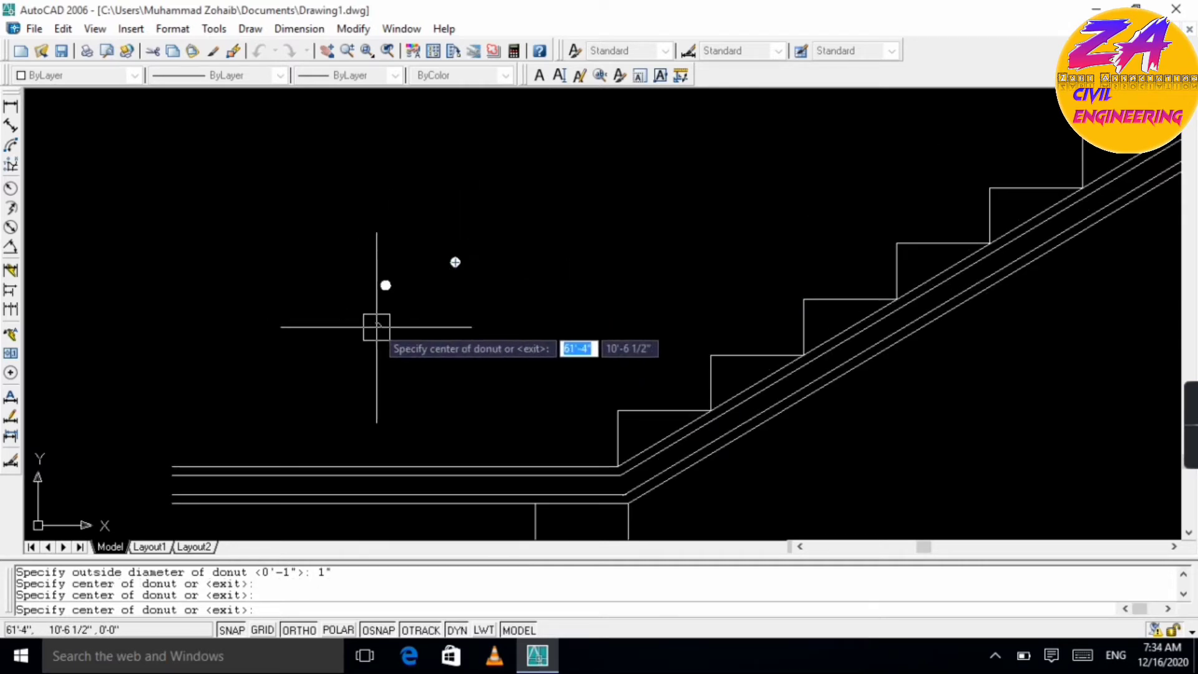
key("Escape")
- Copy the small circle and its solid donut into the floor slab's free end, touching the underside of the upper reinforcement line
left_click(390, 257)
left_click(342, 341)
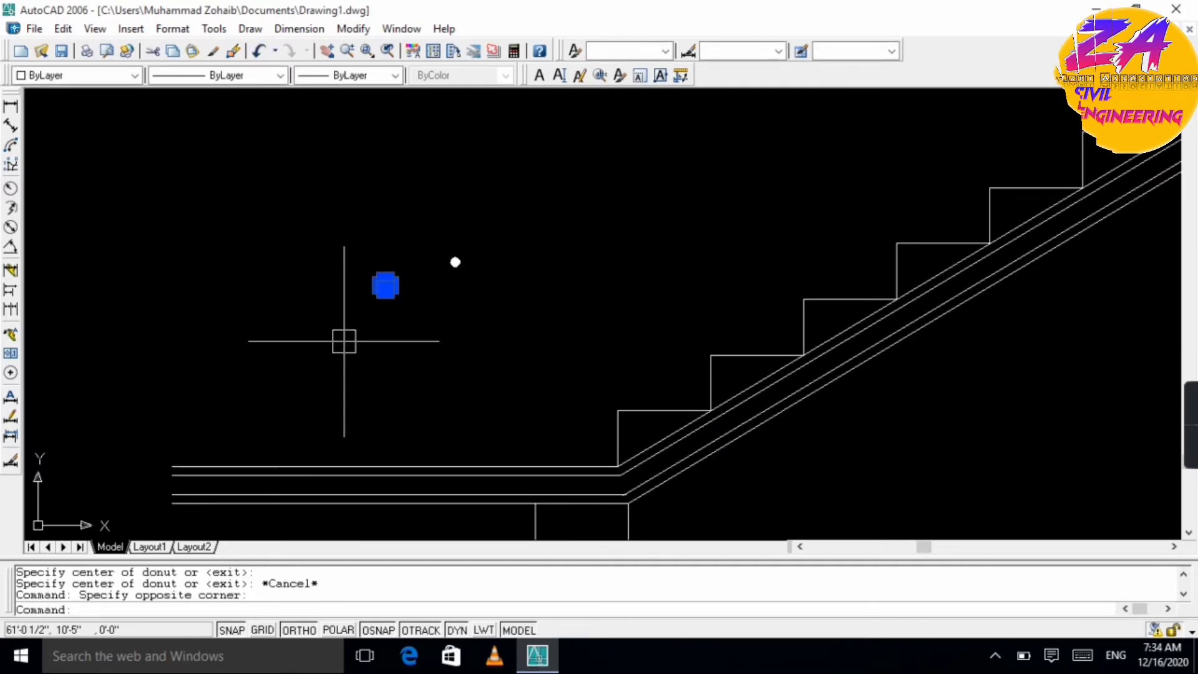
type("co")
key("Return")
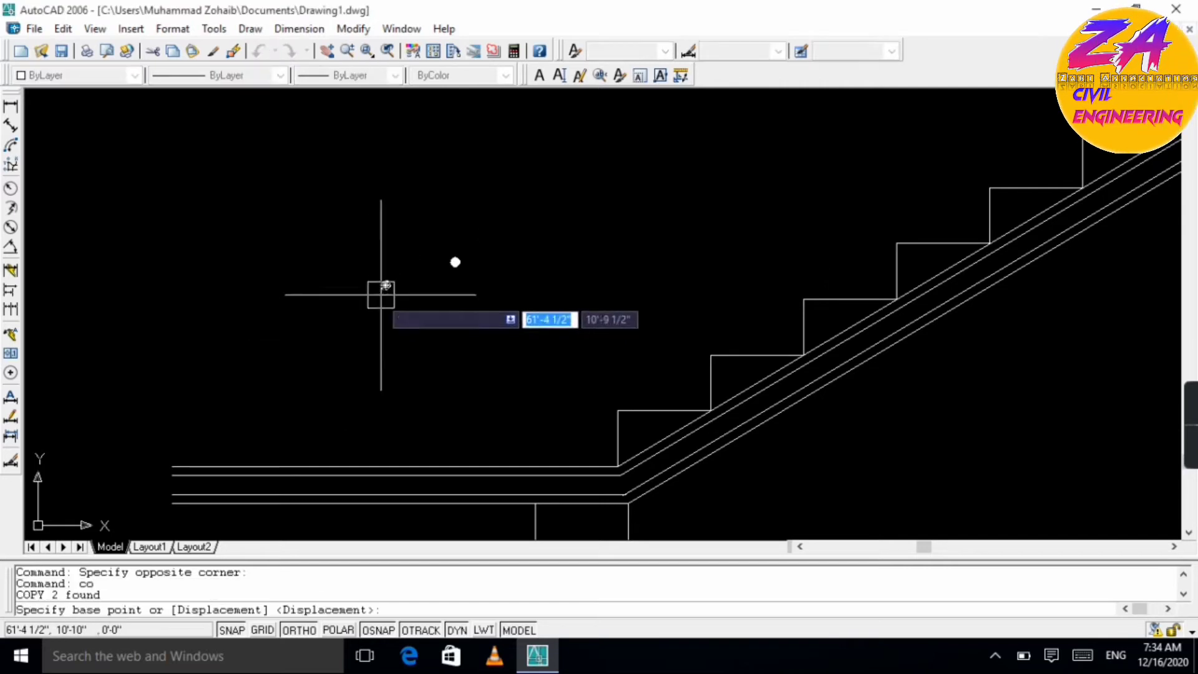
scroll(381, 287, "up", 5)
left_click(396, 284)
scroll(294, 401, "down", 5)
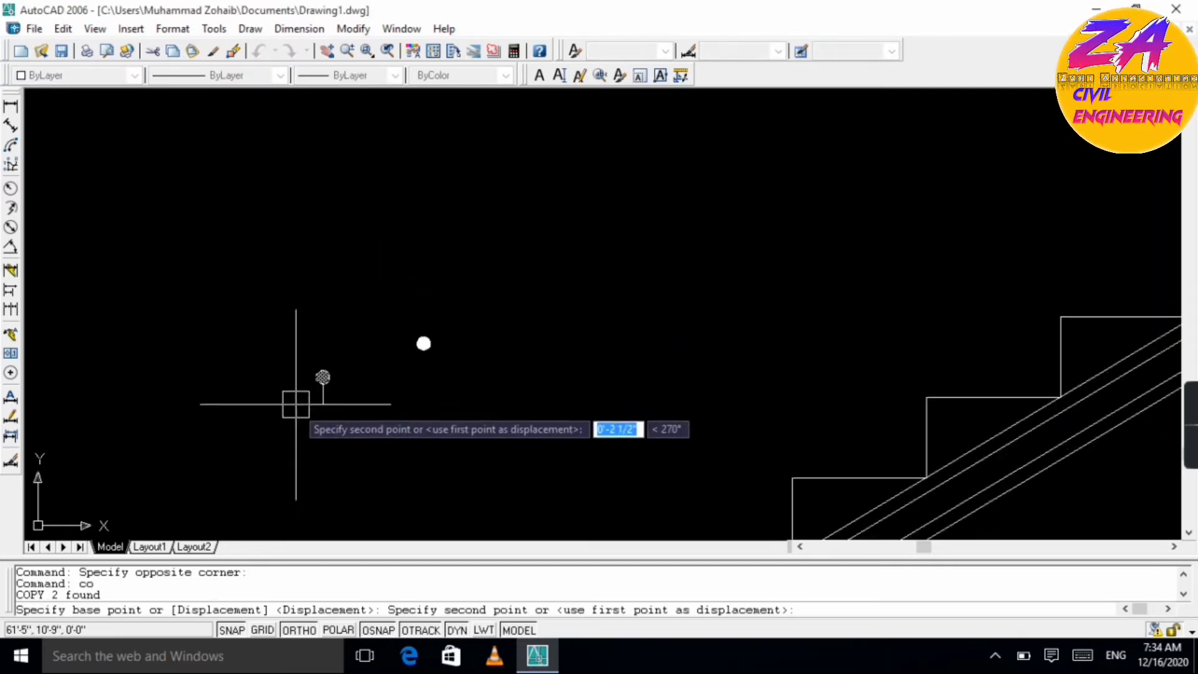
scroll(375, 374, "down", 4)
scroll(356, 387, "up", 6)
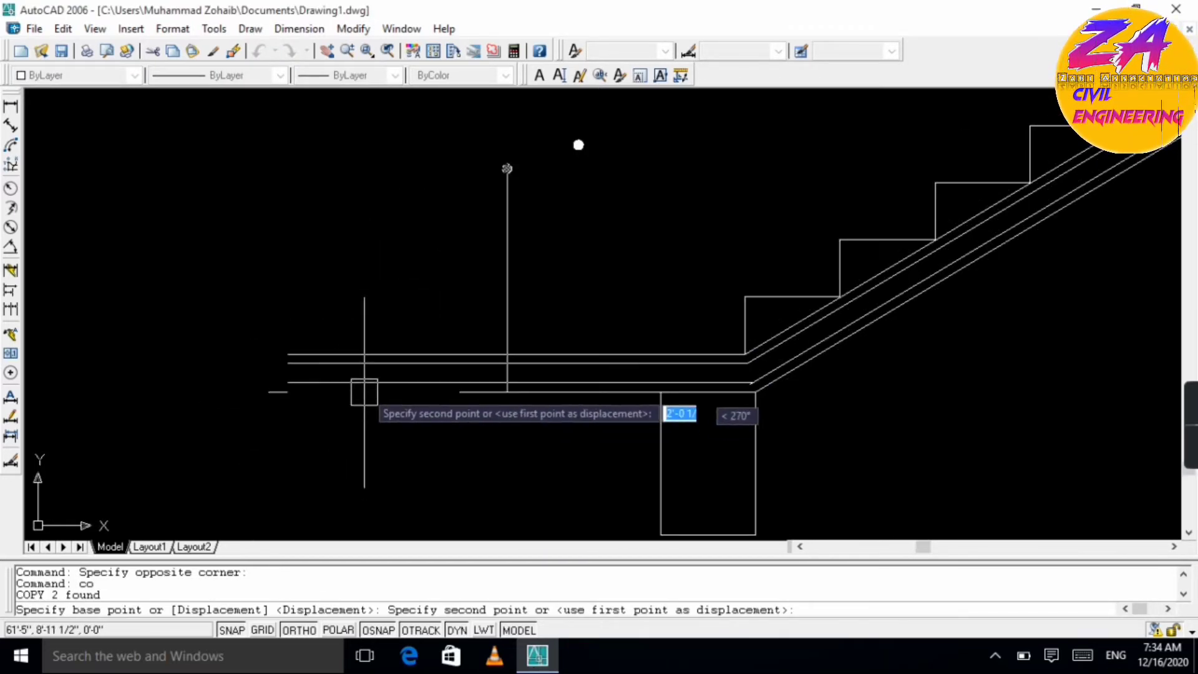
scroll(858, 386, "up", 3)
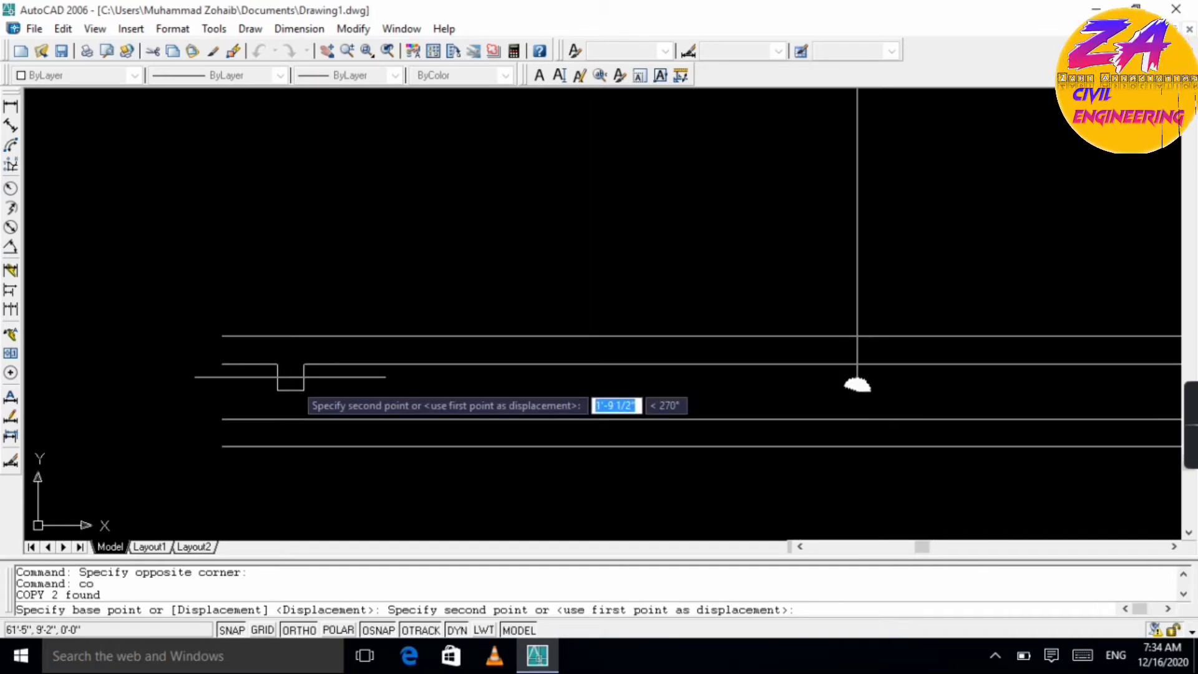
key("F8")
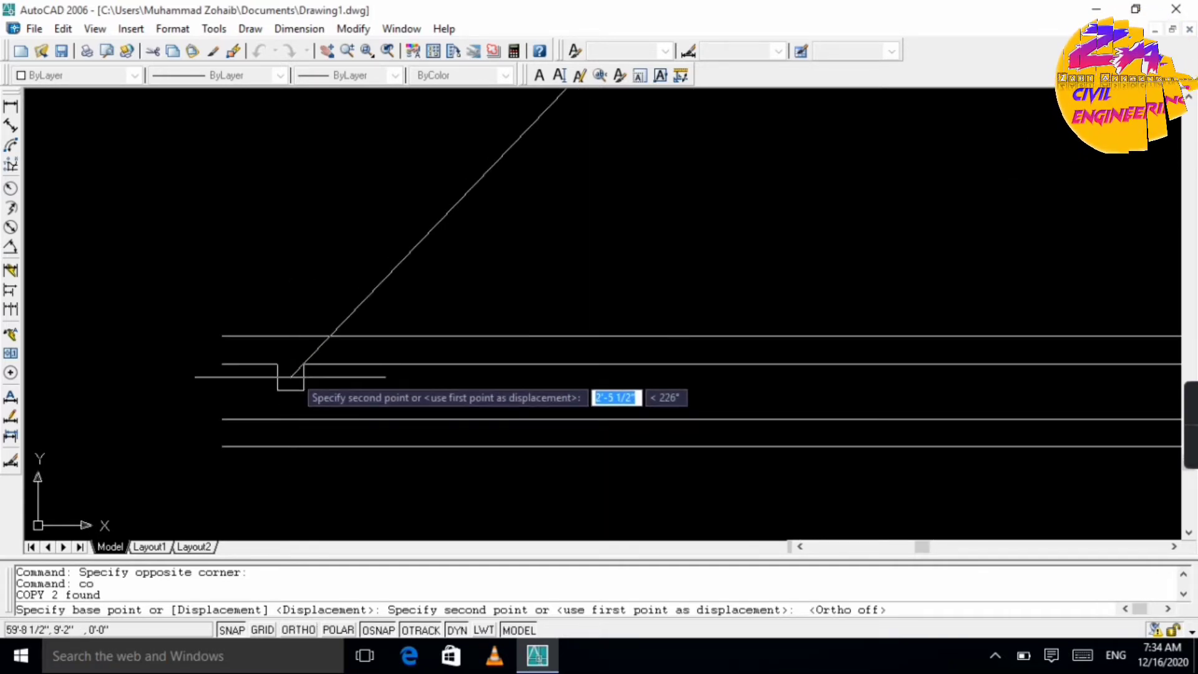
scroll(290, 382, "up", 3)
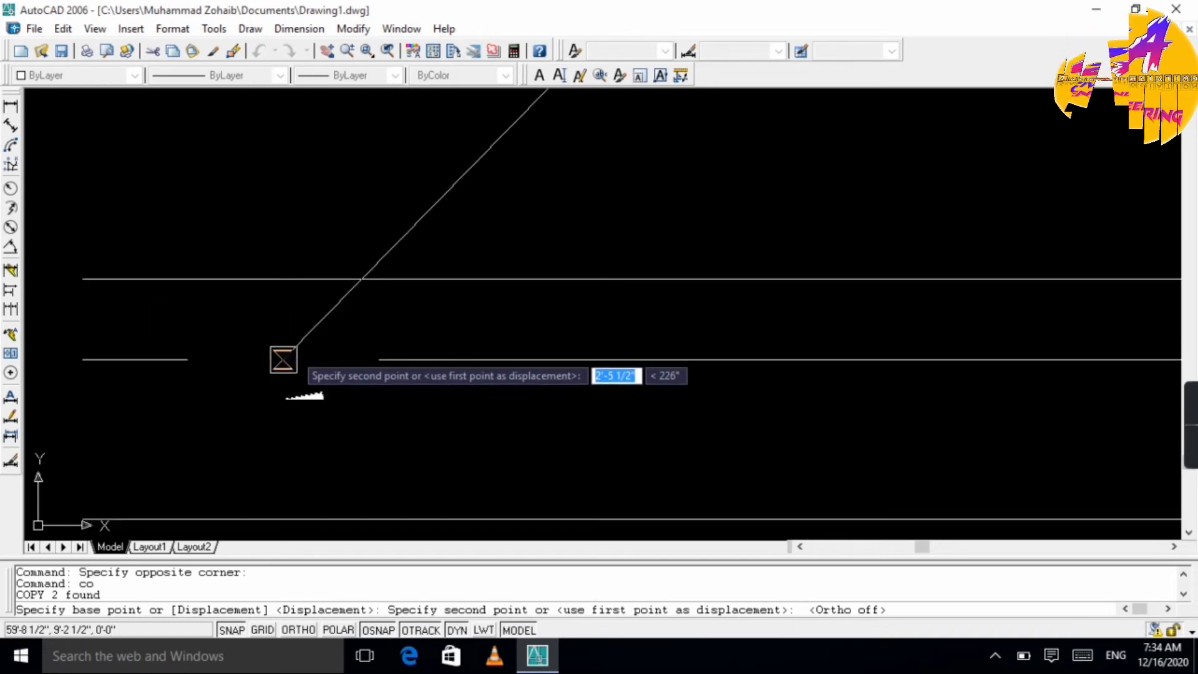
left_click(282, 360)
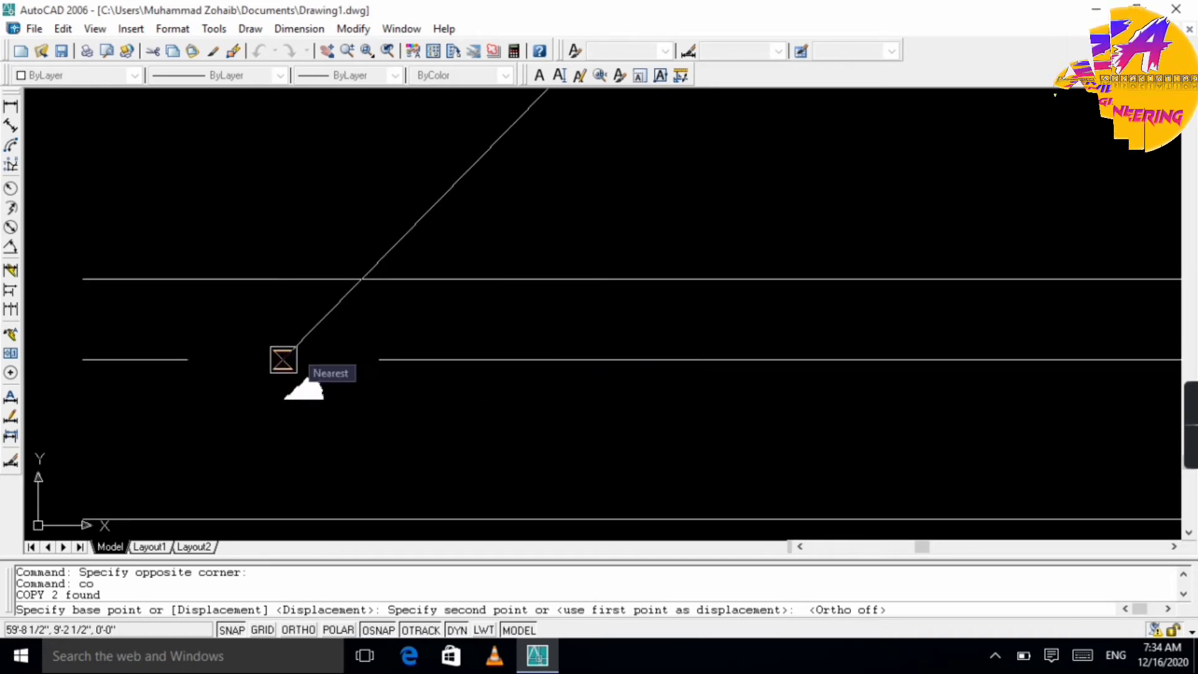
key("Escape")
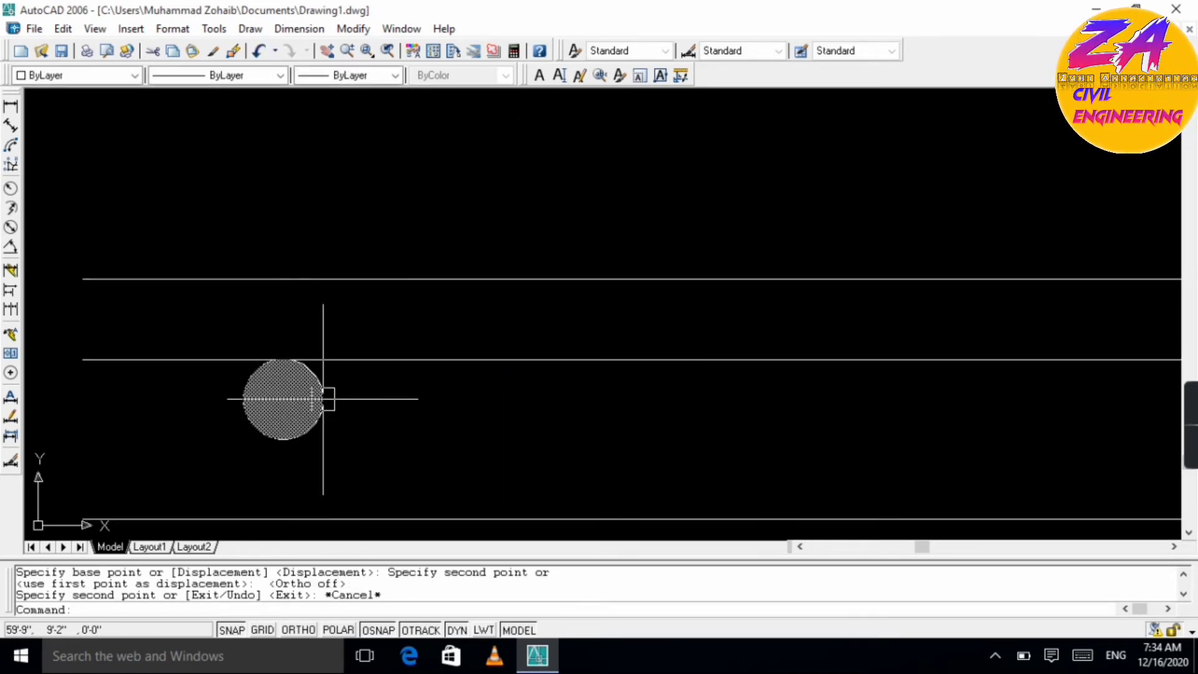
- Copy the donut in the slab diagonally by its bottom point onto the lower reinforcement line, about 3" closer to the stairs
left_click(284, 398)
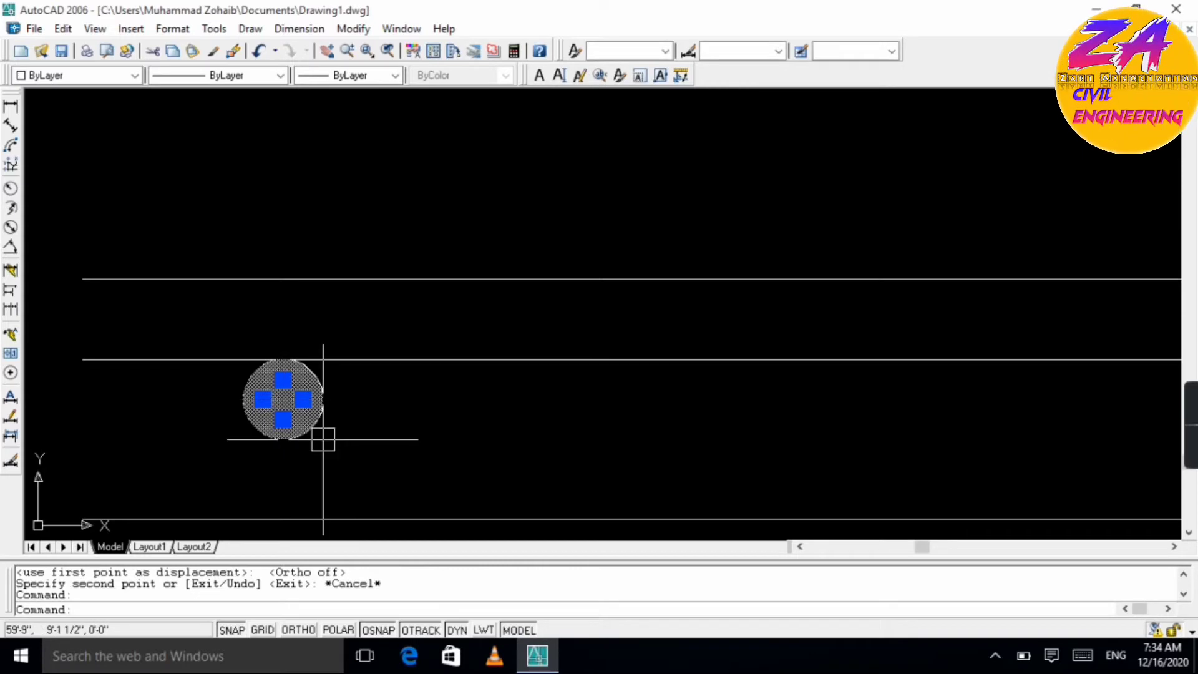
type("co")
key("Return")
left_click(283, 439)
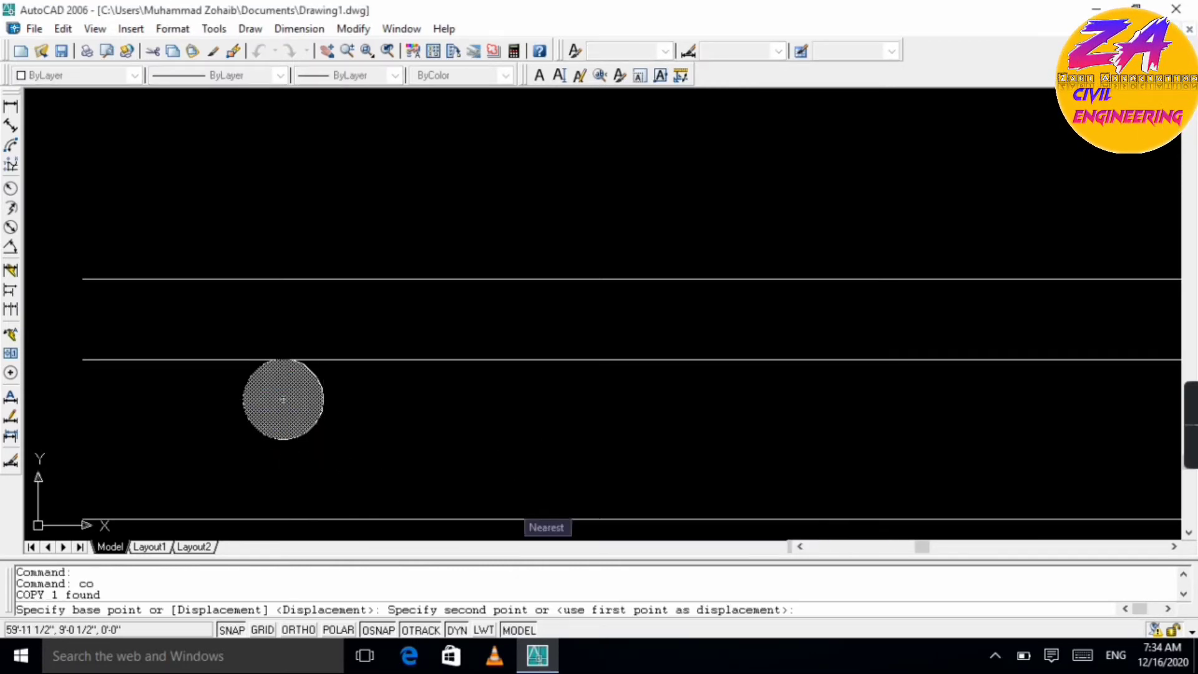
left_click(522, 520)
scroll(584, 441, "down", 6)
key("Escape")
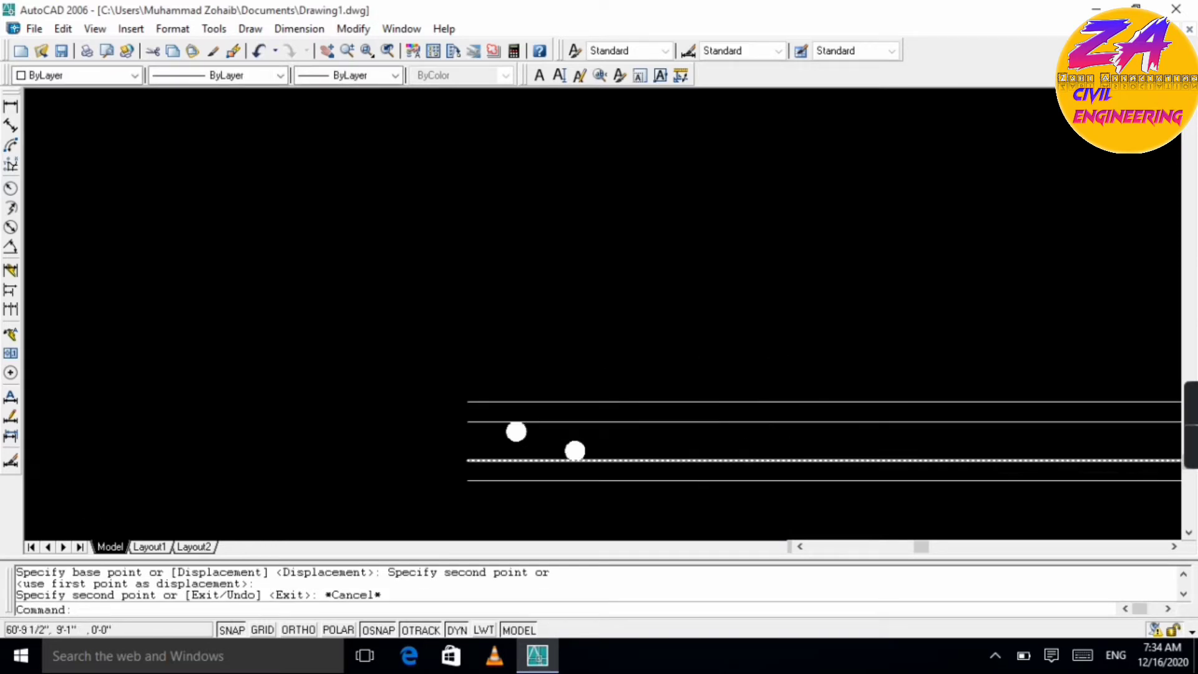
- Copy the upper and lower donuts together 8" horizontally along the floor slab towards the stairs, with Ortho on
scroll(780, 455, "down", 2)
scroll(551, 427, "down", 2)
scroll(771, 442, "up", 2)
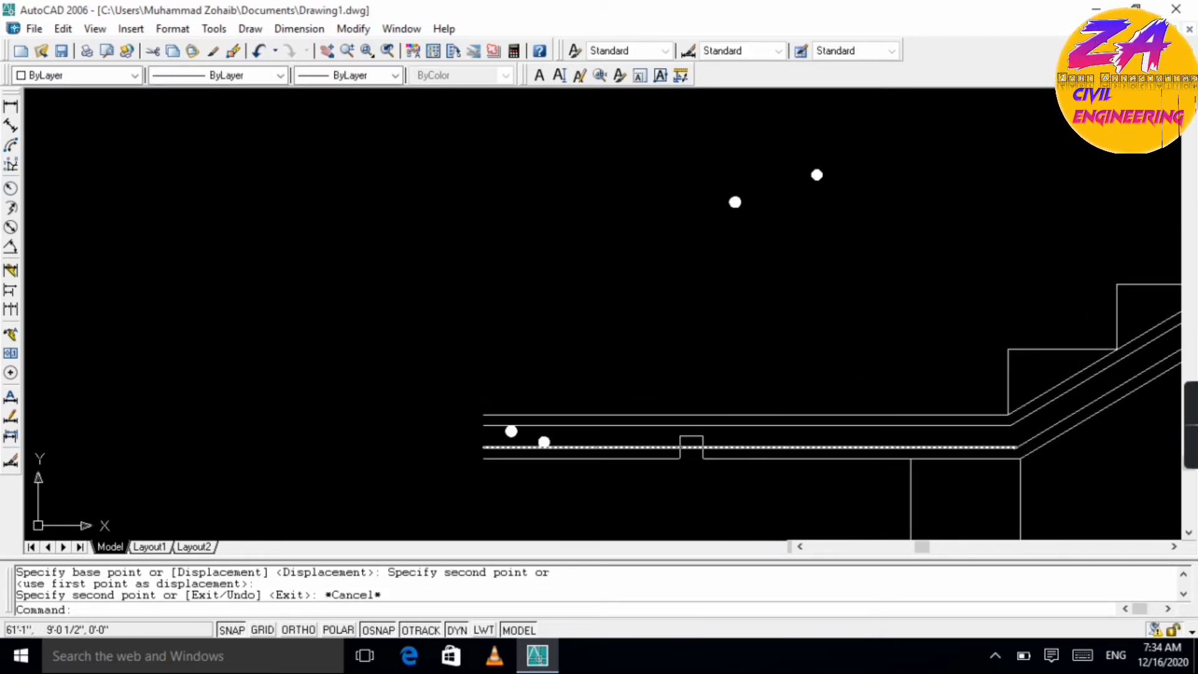
scroll(471, 426, "up", 3)
left_click(554, 435)
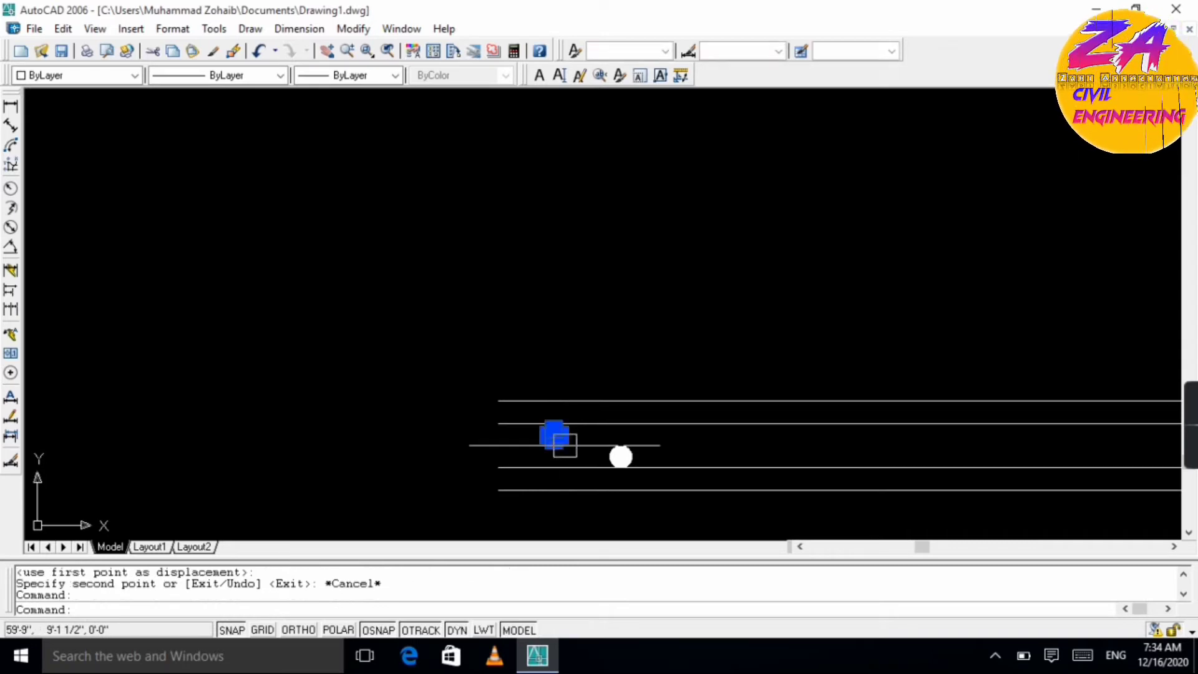
left_click(620, 456)
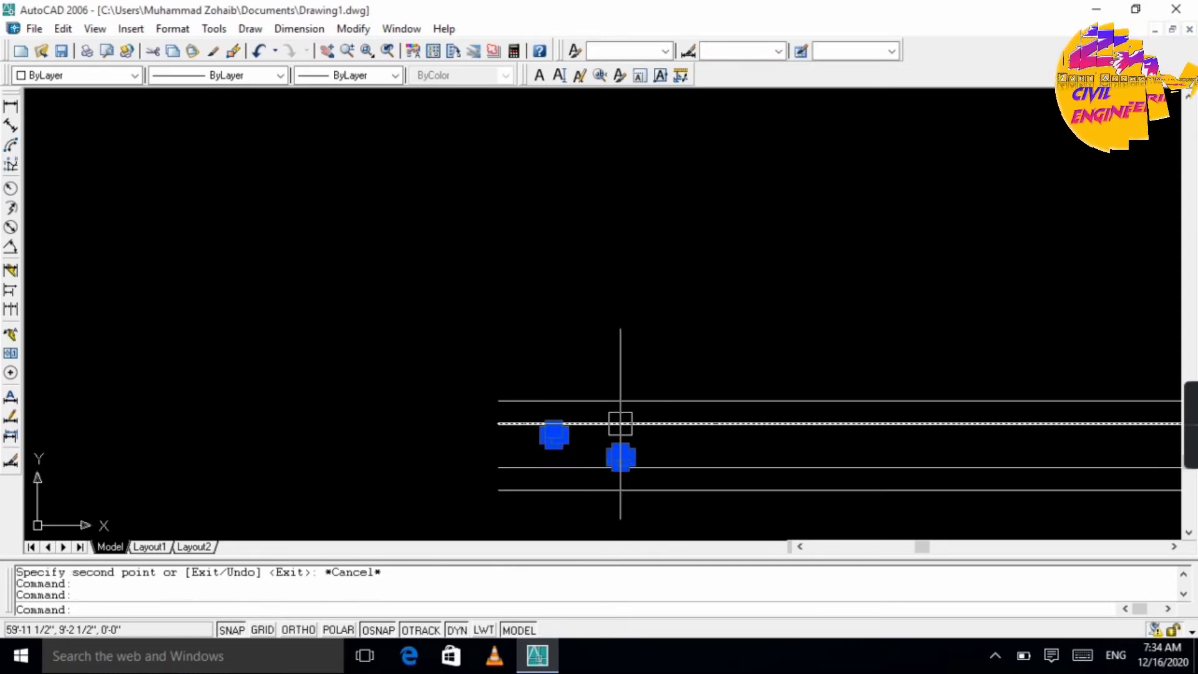
type("co")
key("Return")
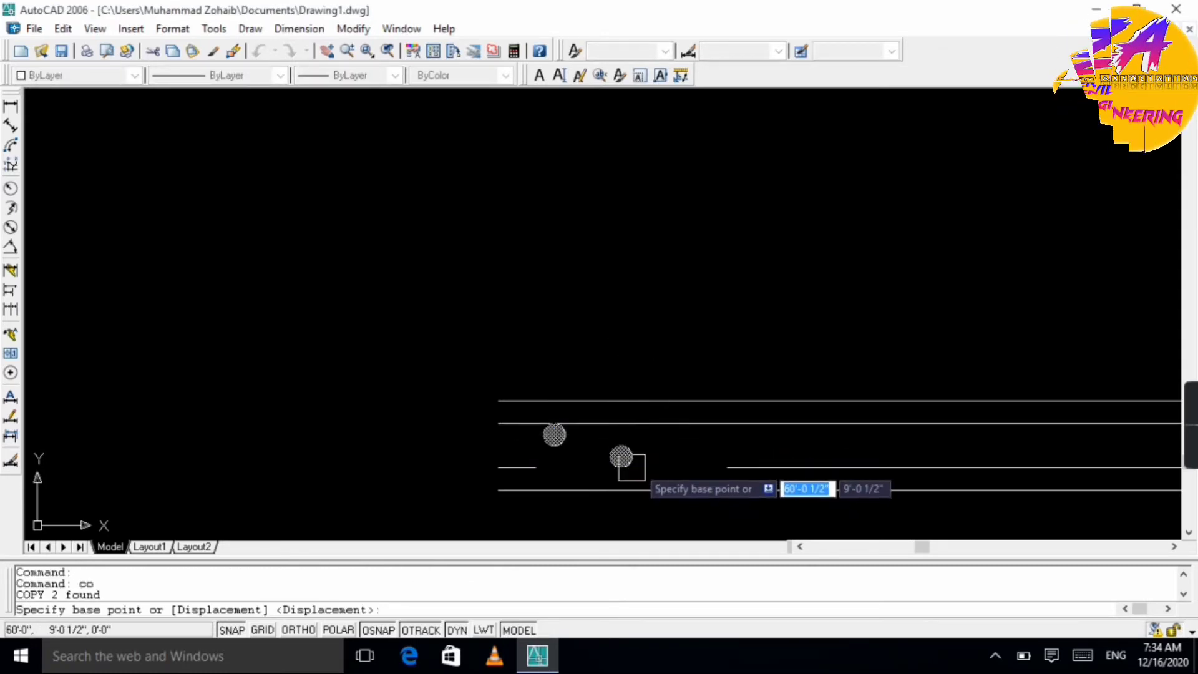
scroll(608, 461, "up", 5)
scroll(714, 409, "down", 5)
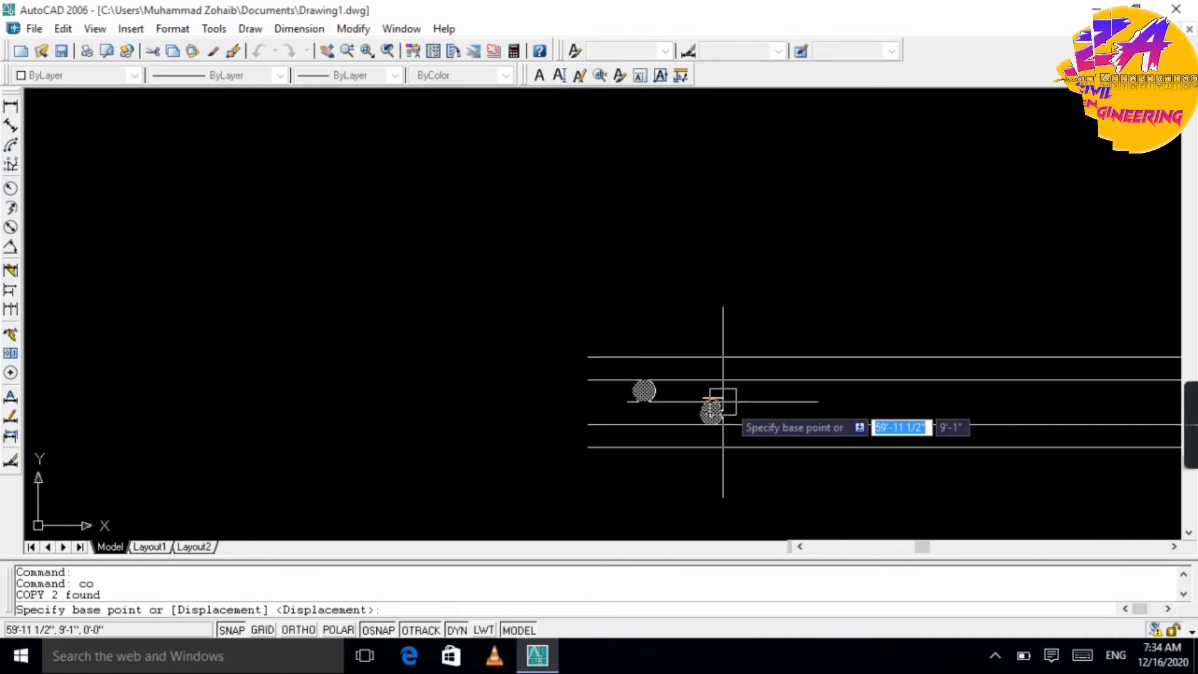
left_click(711, 414)
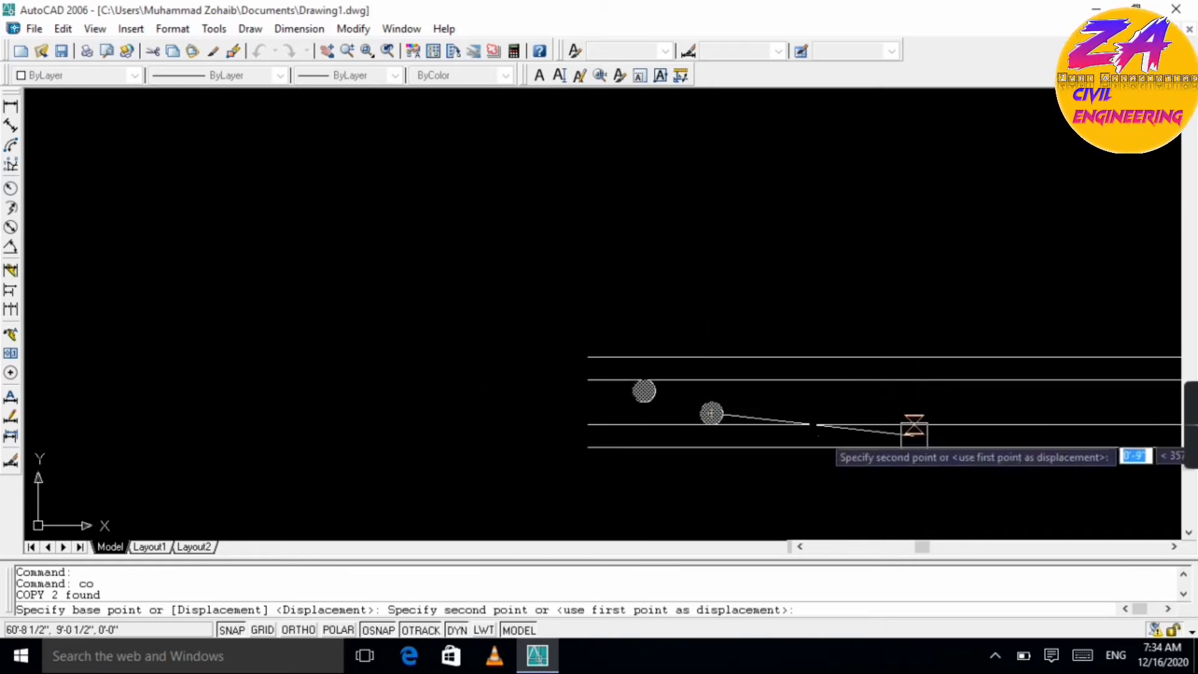
key("F8")
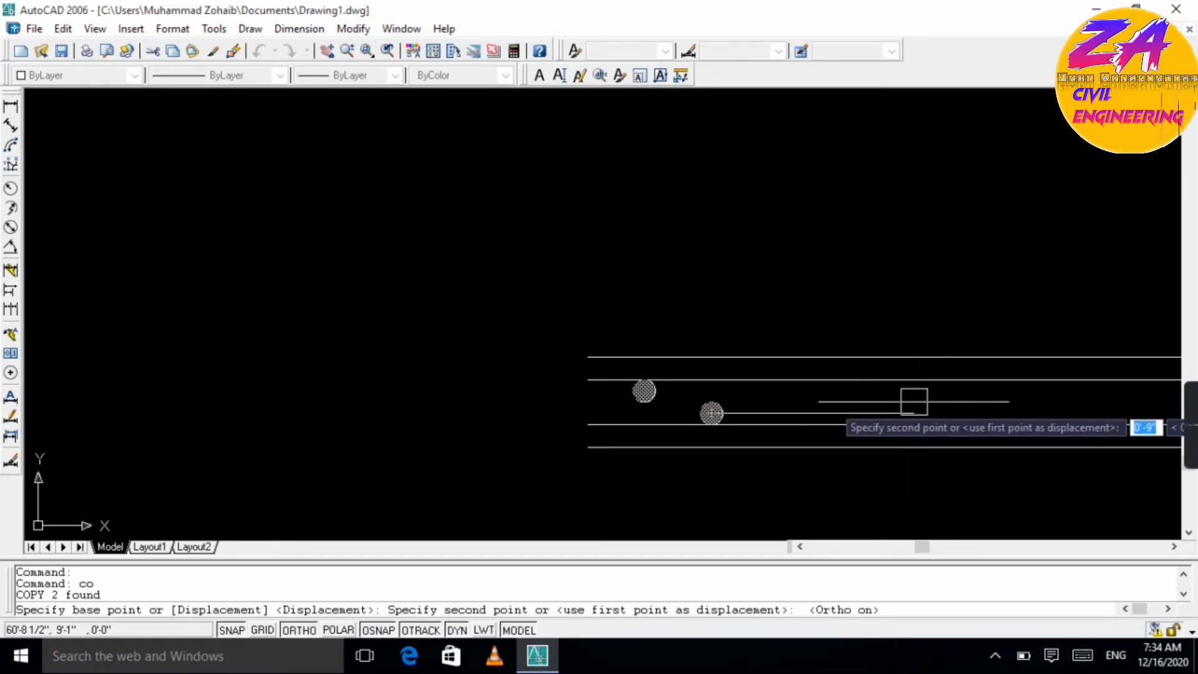
scroll(913, 401, "down", 5)
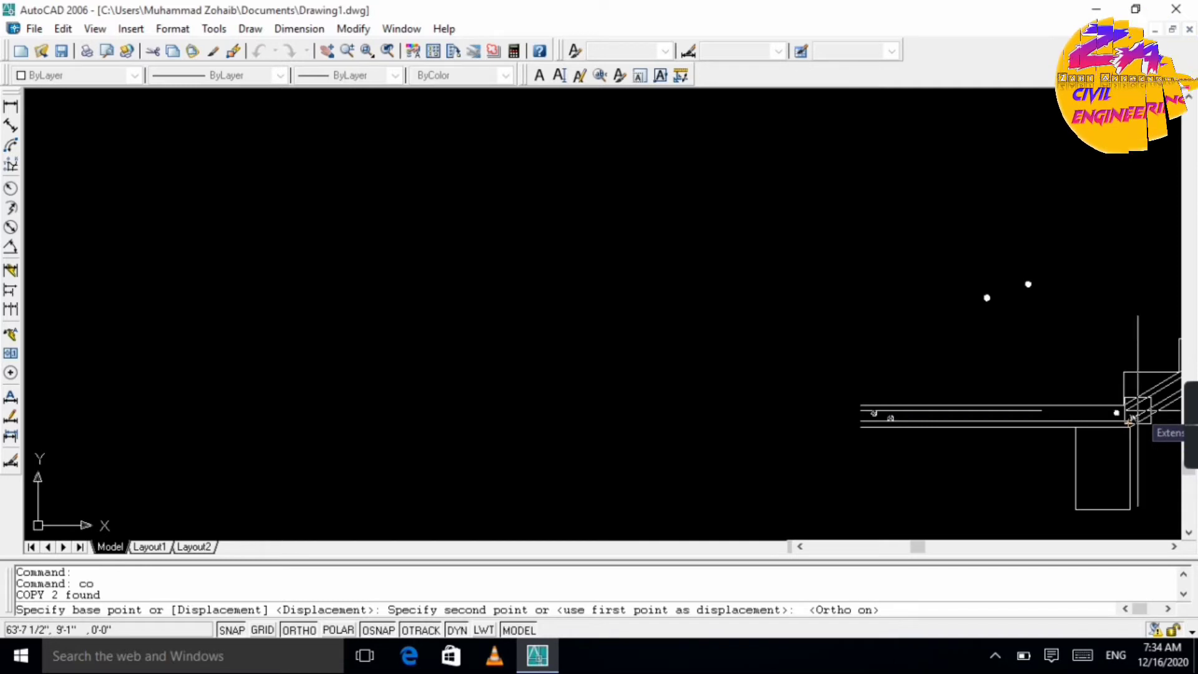
type("8")
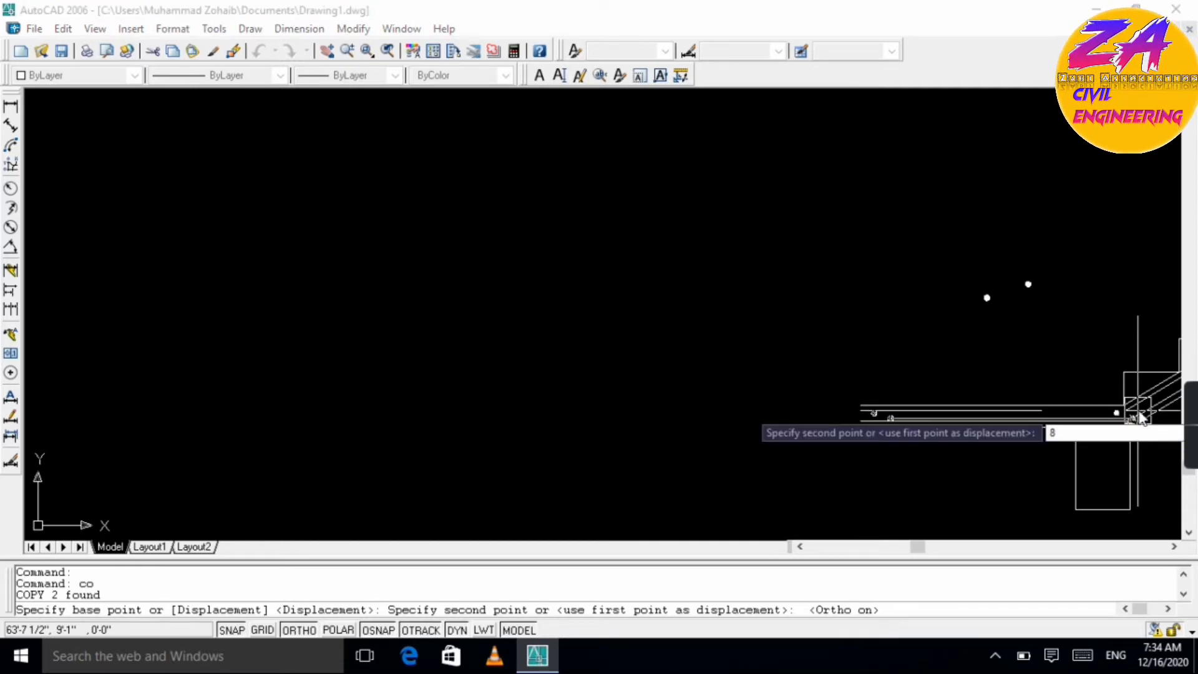
key("Return")
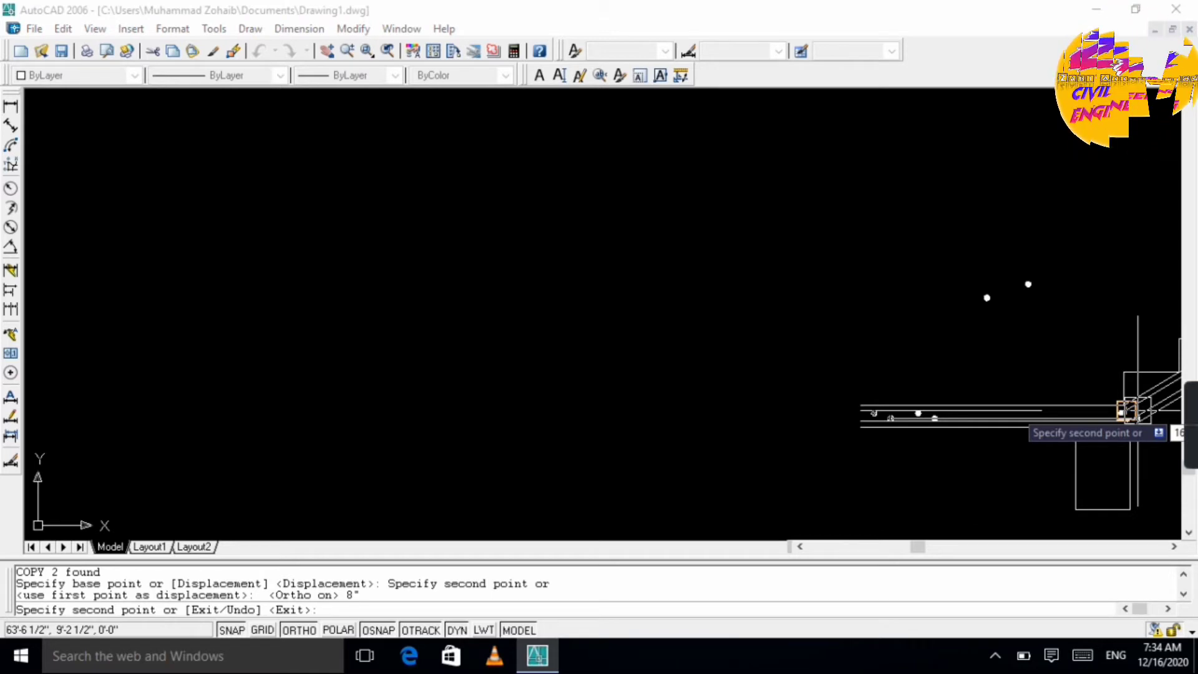
- Try to place further copies of the donut pair at 16", 24" and 32" along the floor slab
key("Return")
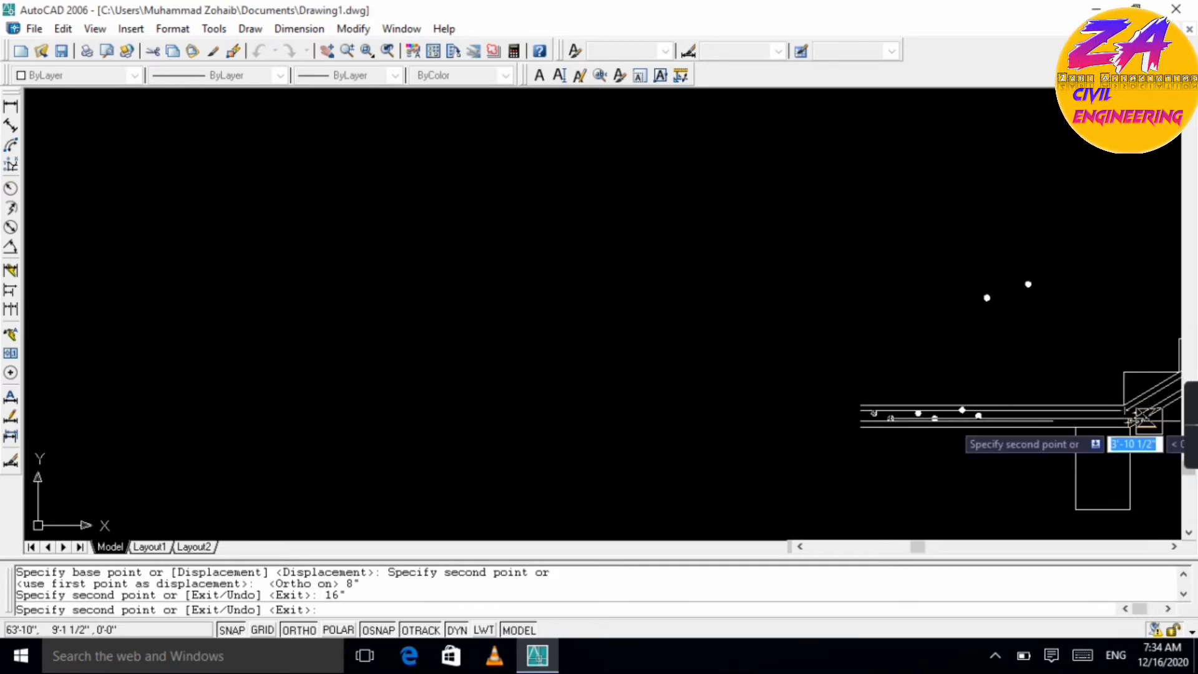
type("2")
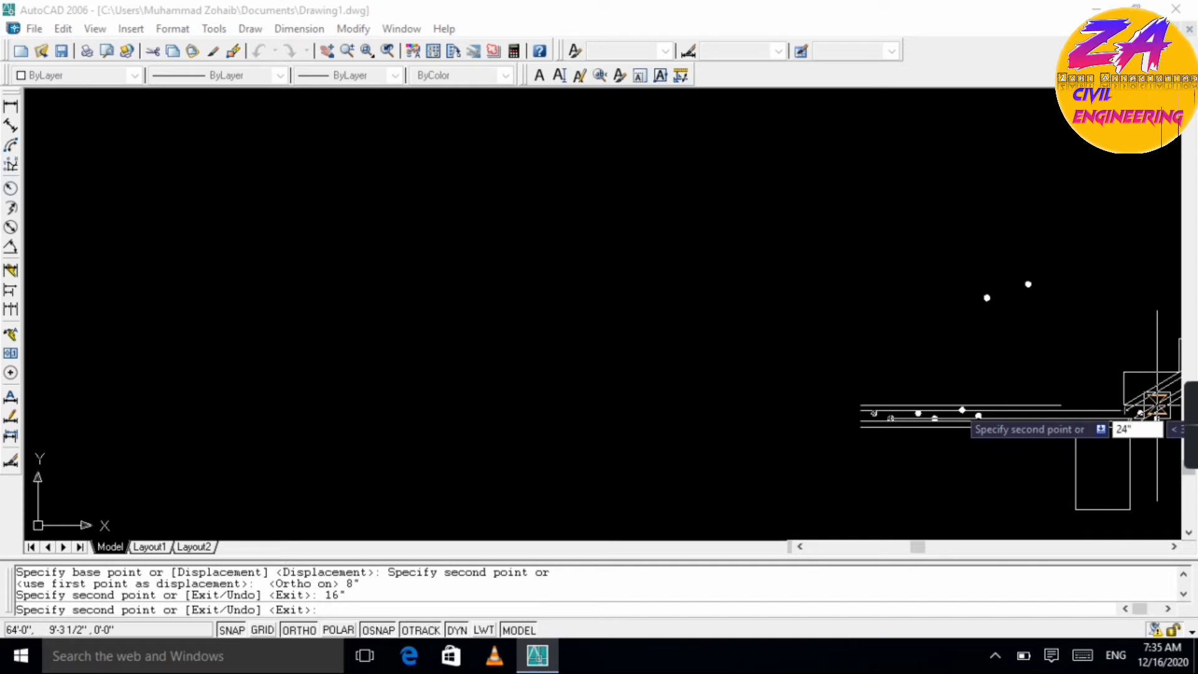
type("4")
key("Return")
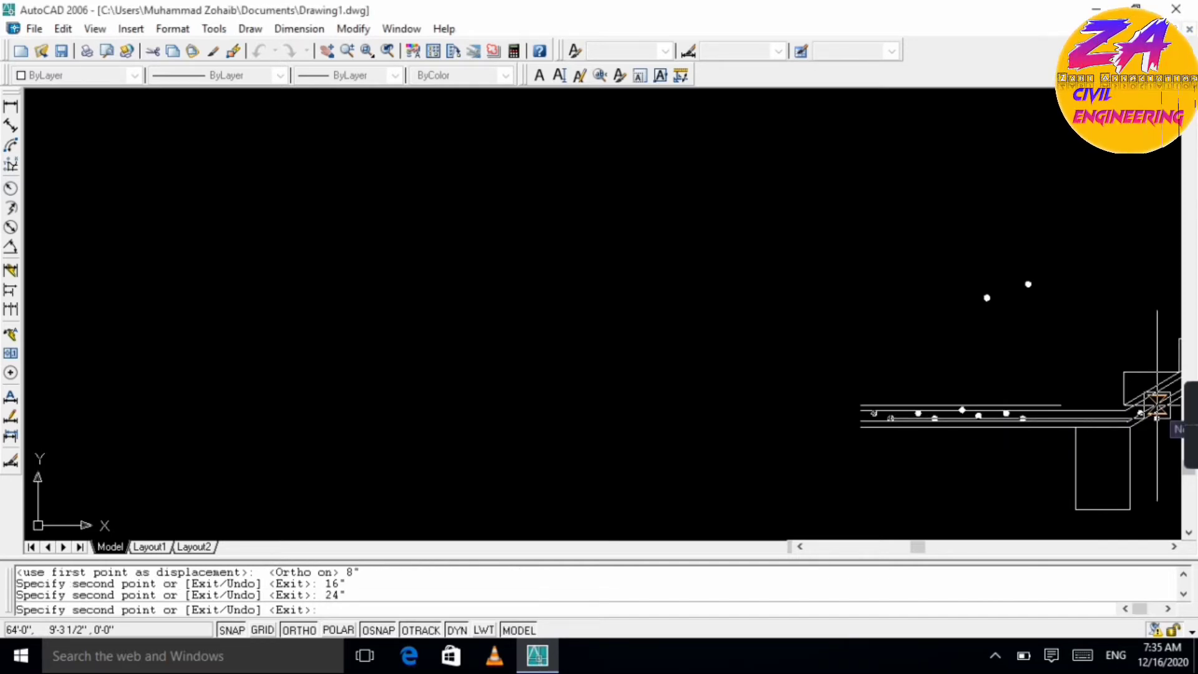
type("32")
key("Return")
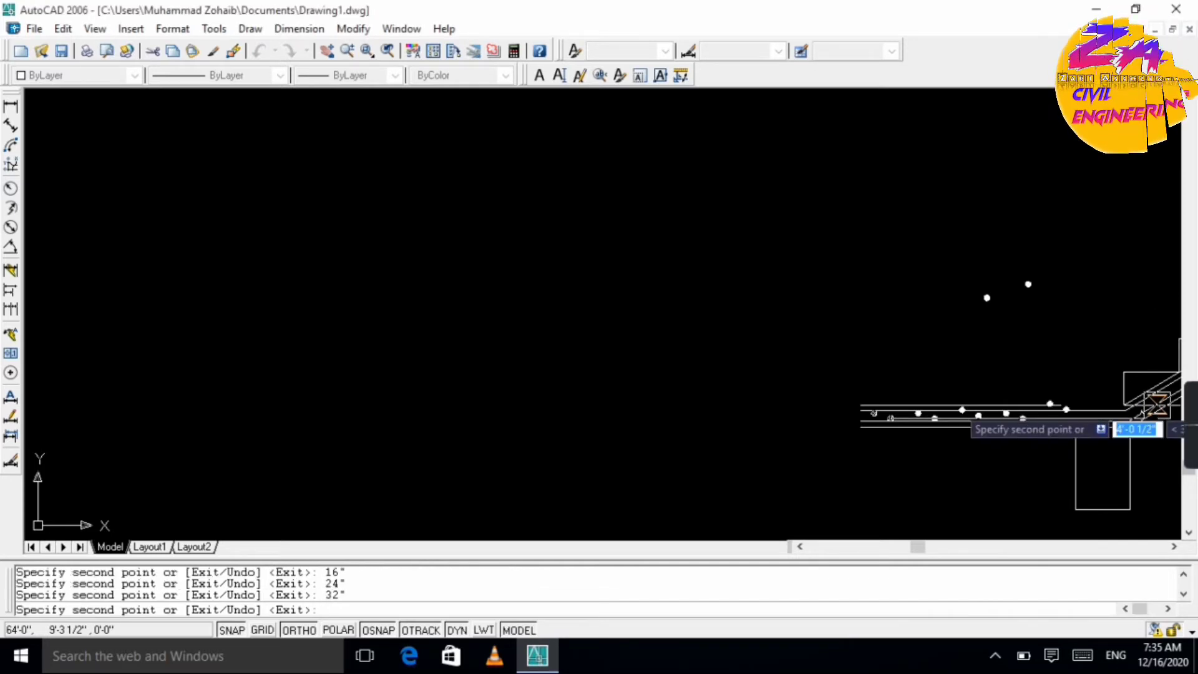
- Undo the donut copies at 16", 24" and 32" and end the copy command
scroll(1054, 413, "up", 5)
scroll(962, 359, "up", 2)
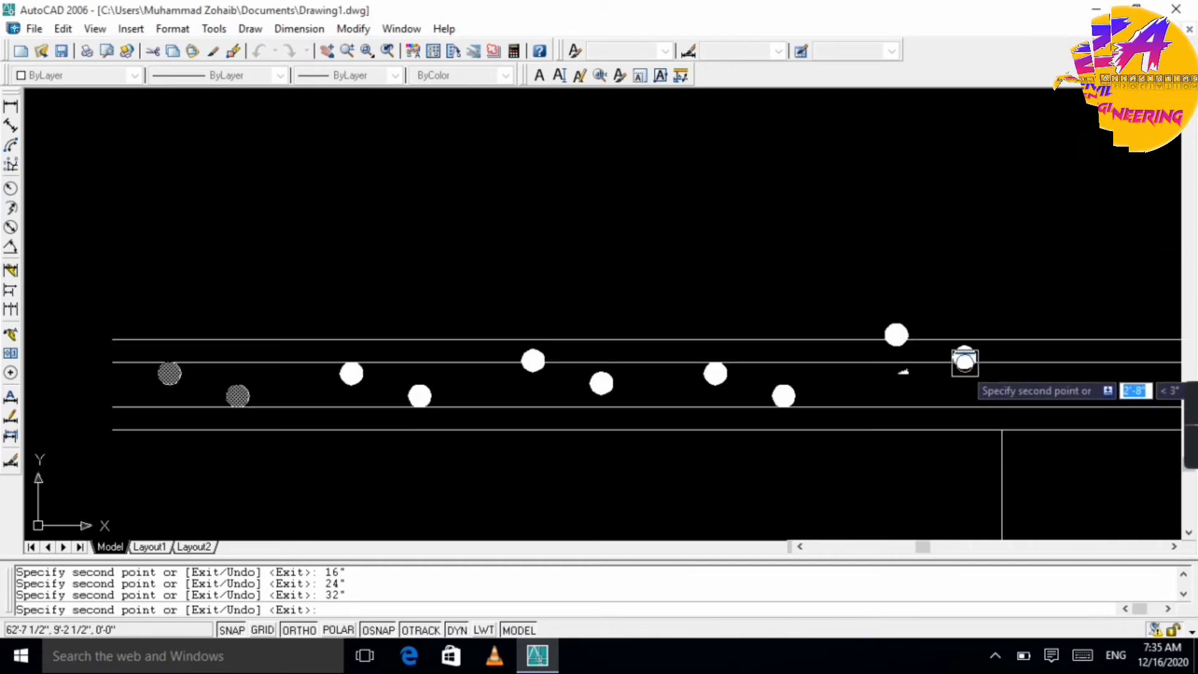
key("ctrl+z")
key("ctrl+z")
key("ctrl+z")
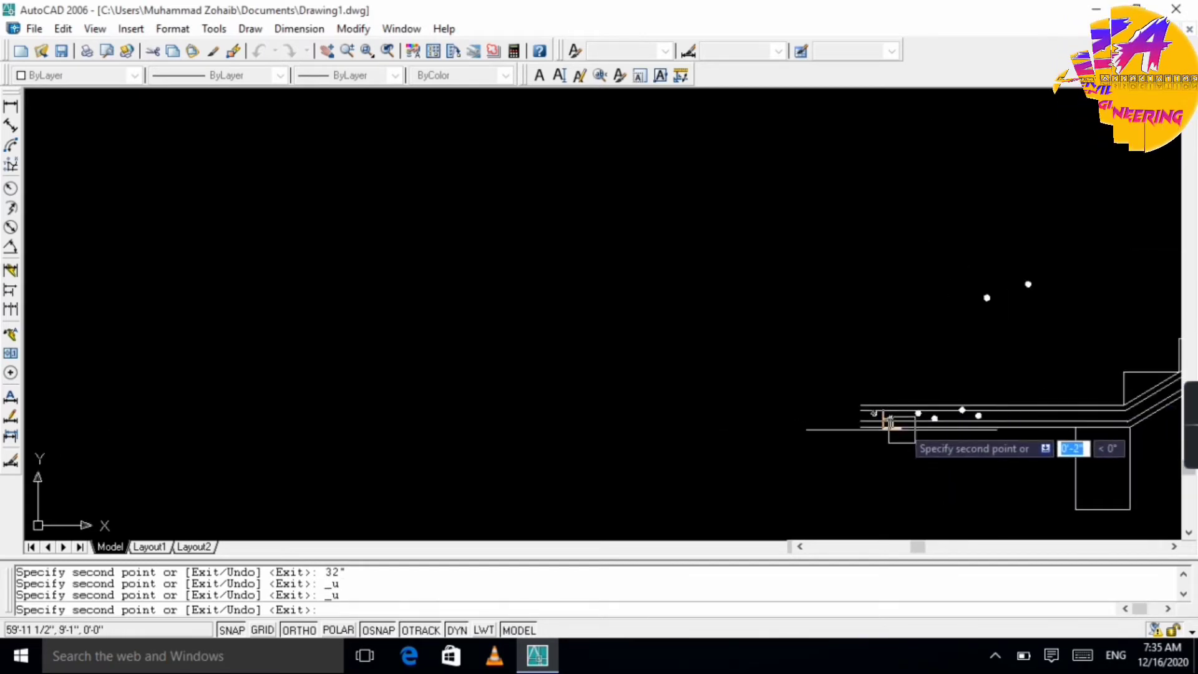
scroll(935, 415, "up", 4)
scroll(933, 411, "up", 2)
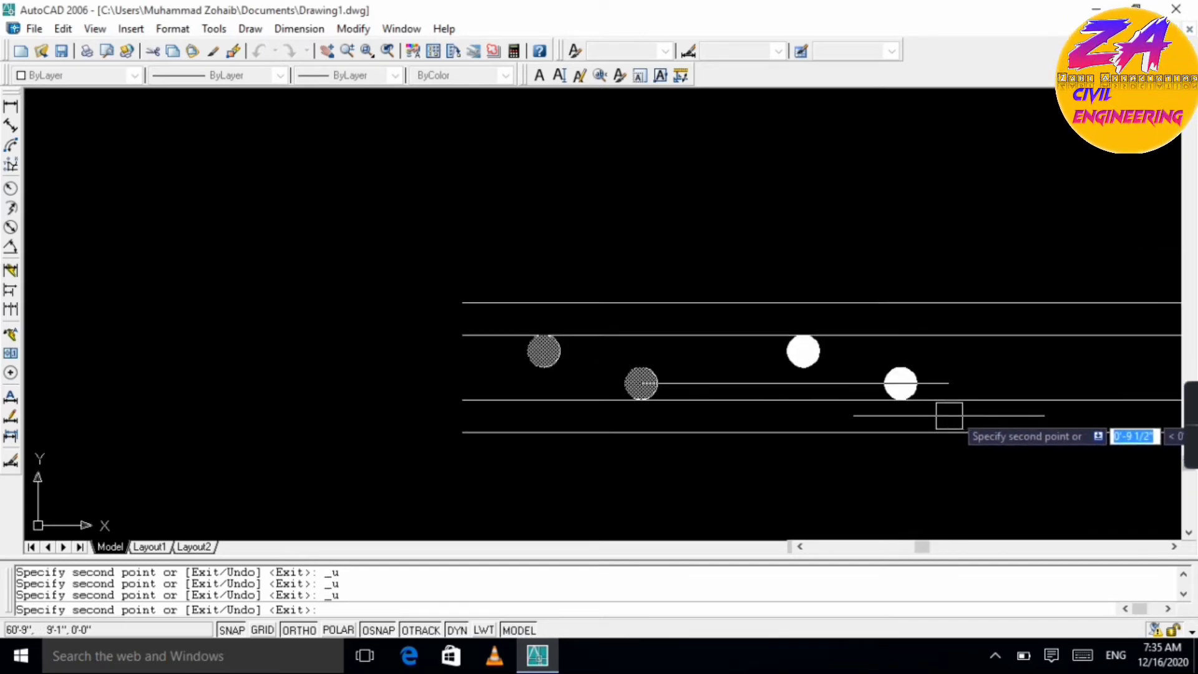
key("Escape")
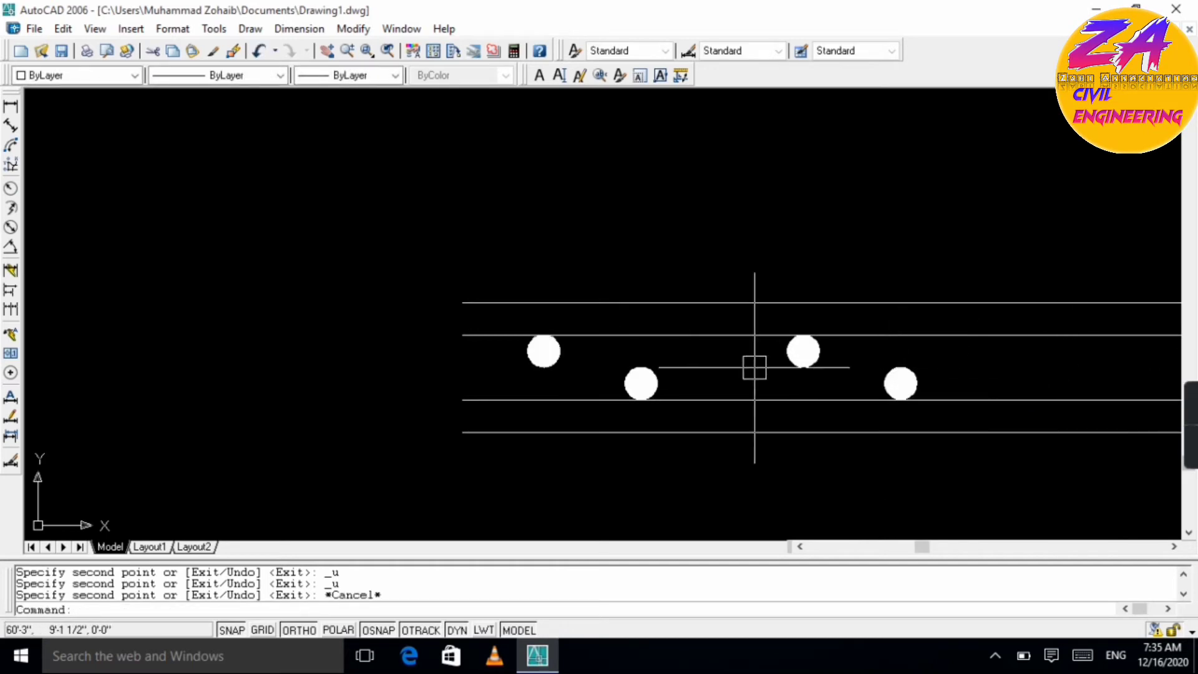
- Copy the upper and lower donut pair nearest the stairs another 8" along the floor slab and end the command
left_click(811, 350)
left_click(901, 390)
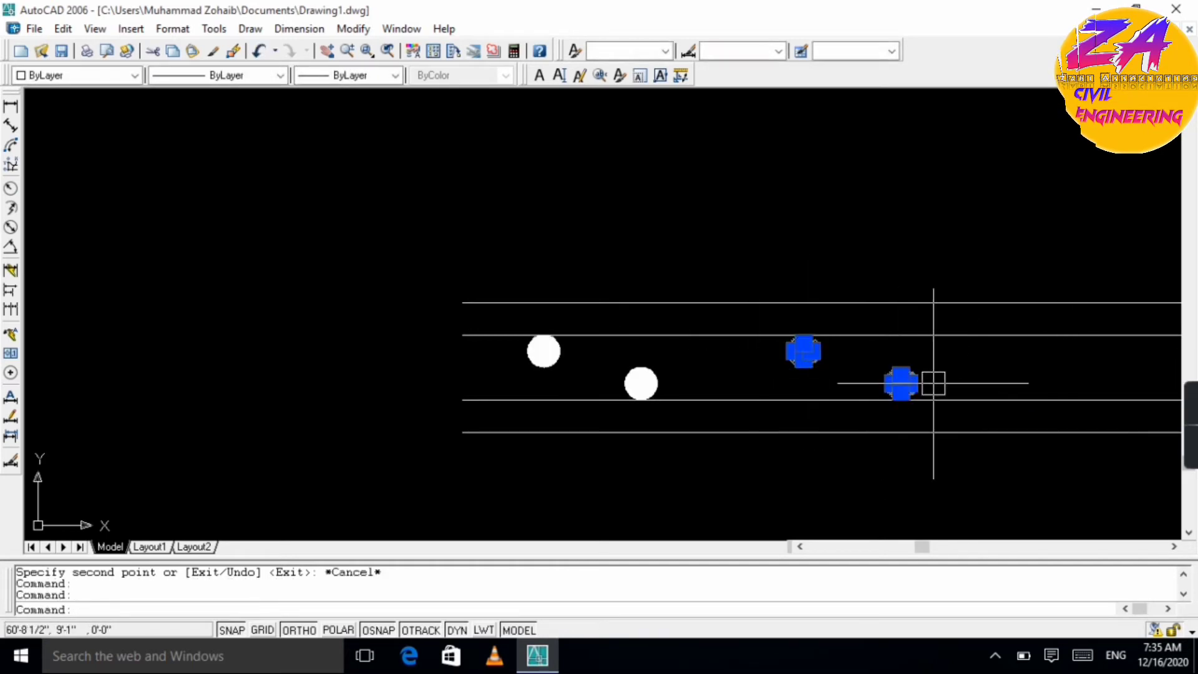
type("co")
key("Return")
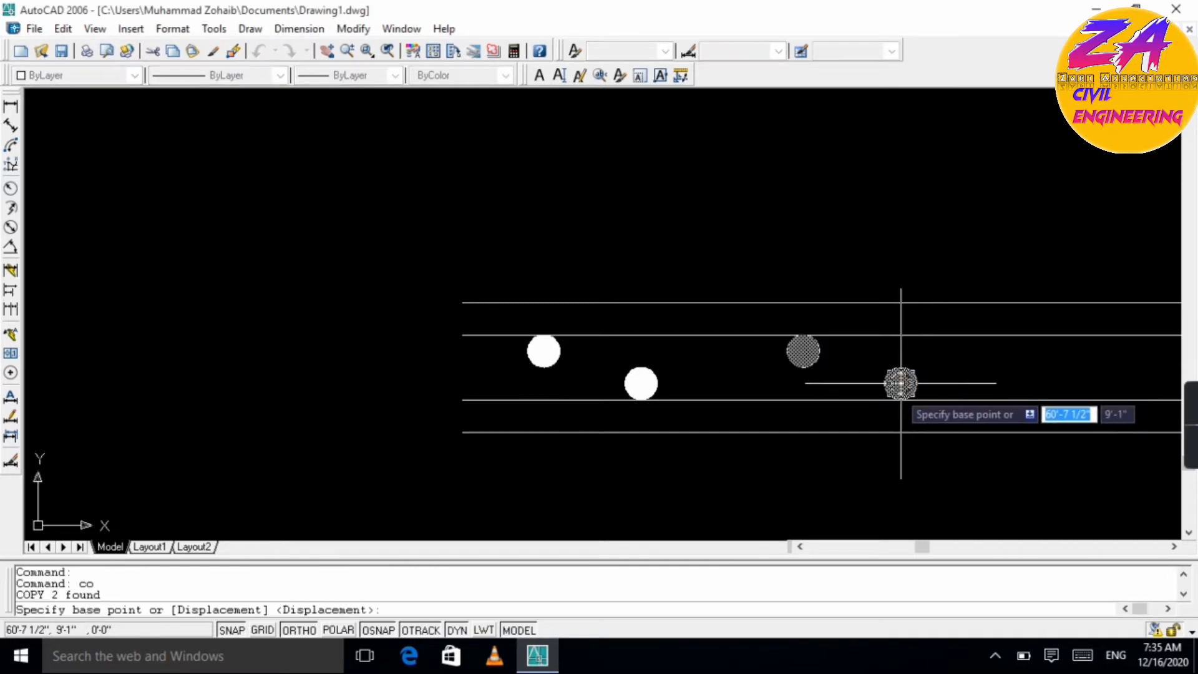
left_click(900, 383)
scroll(1104, 351, "down", 3)
scroll(1138, 354, "up", 1)
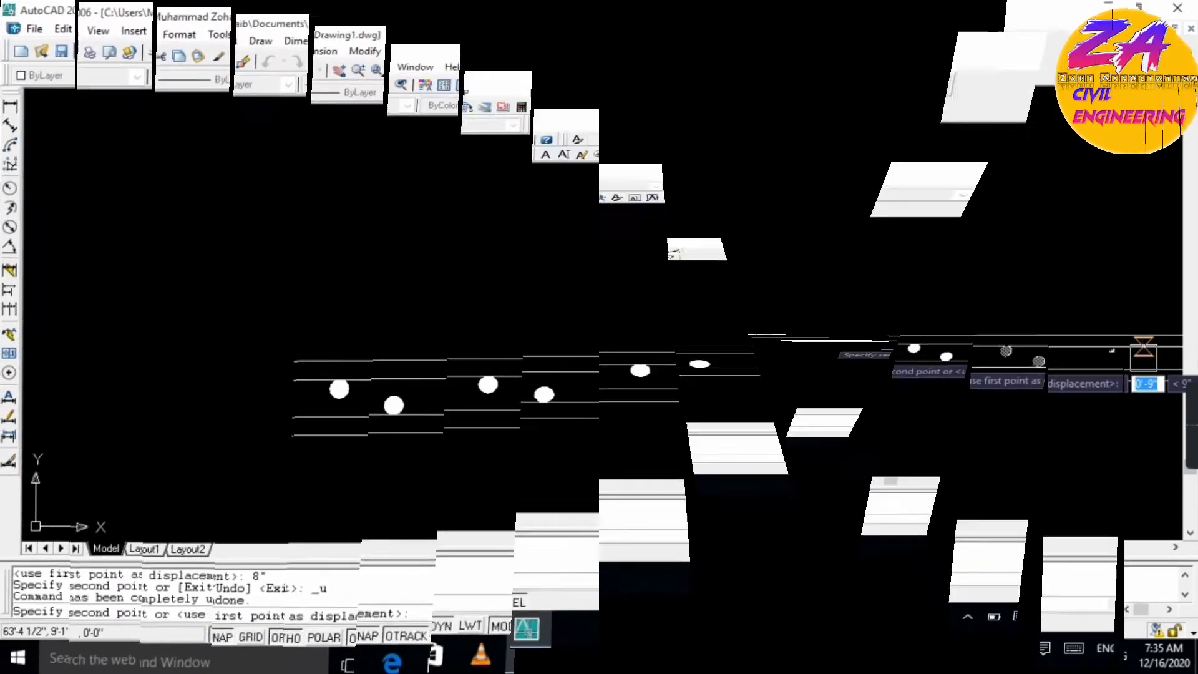
scroll(1179, 406, "down", 3)
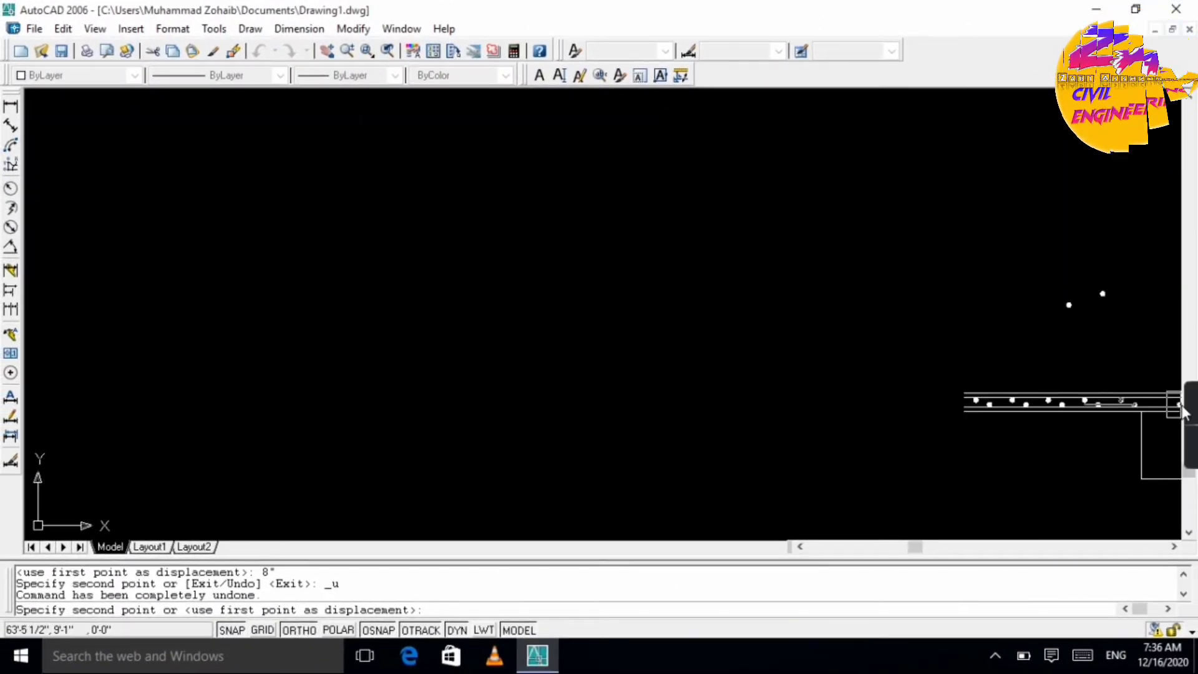
scroll(1009, 420, "down", 2)
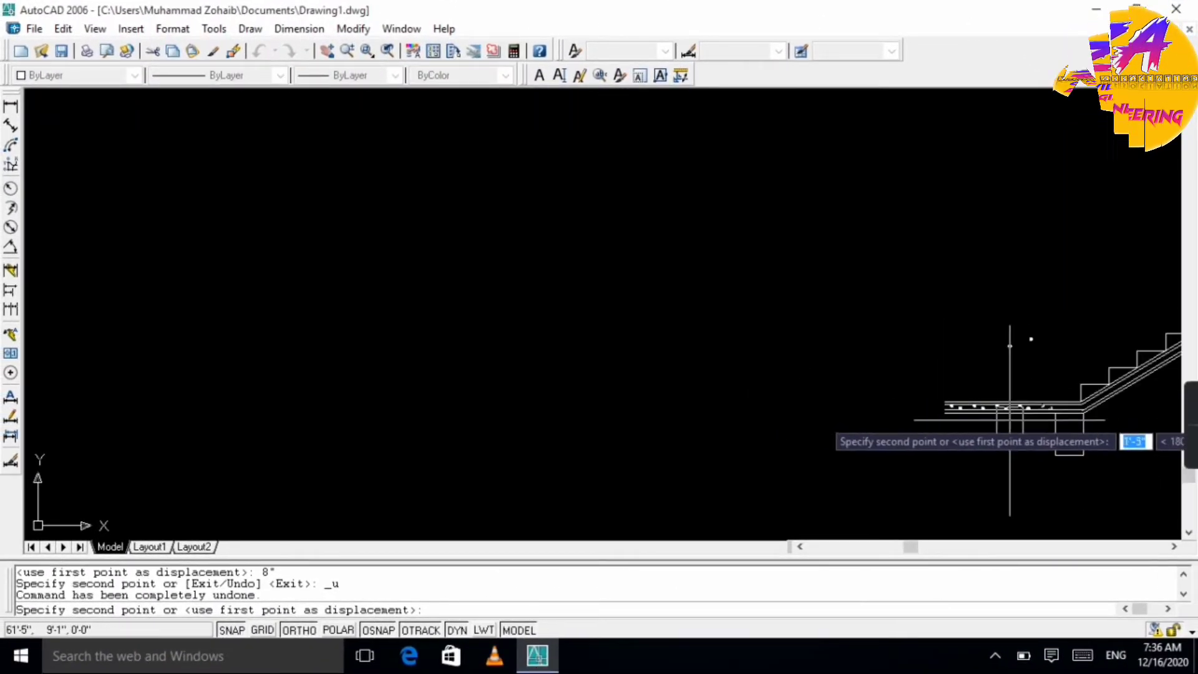
scroll(1009, 346, "up", 2)
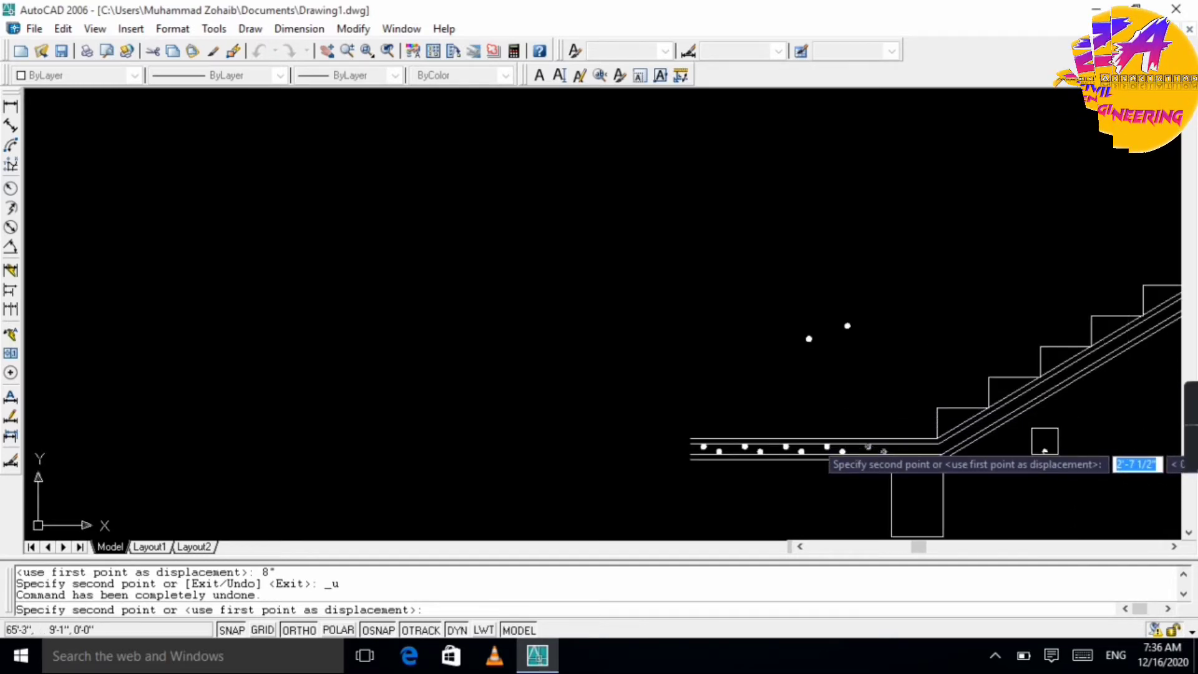
type("8")
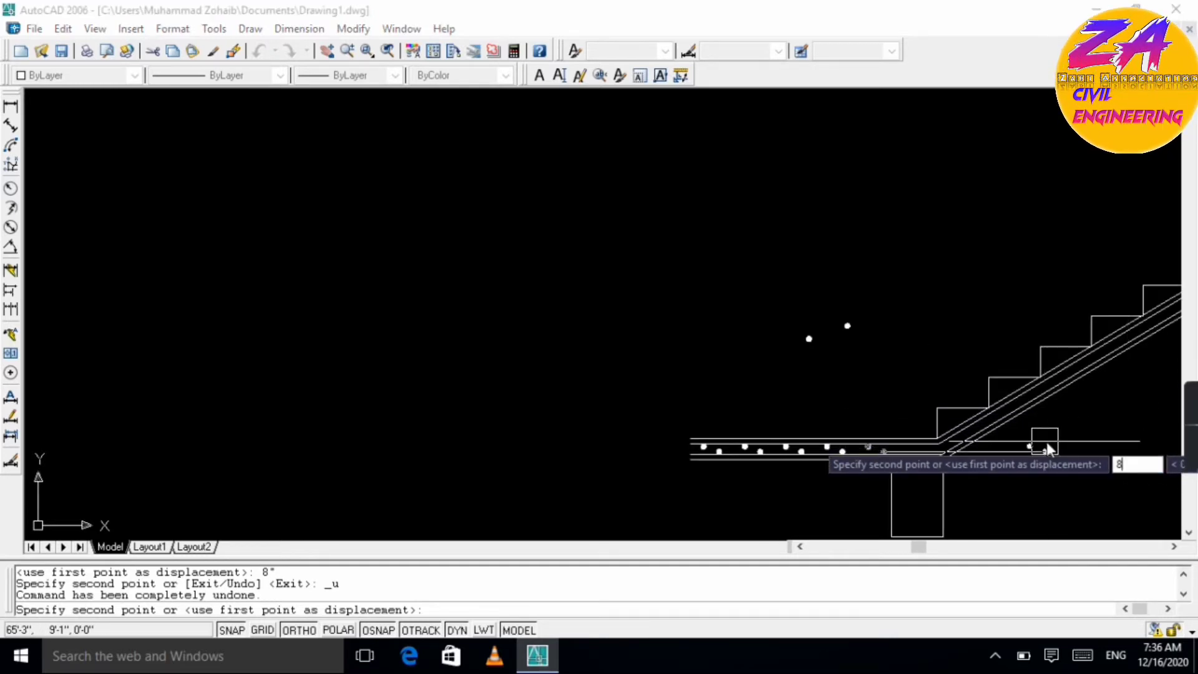
key("Return")
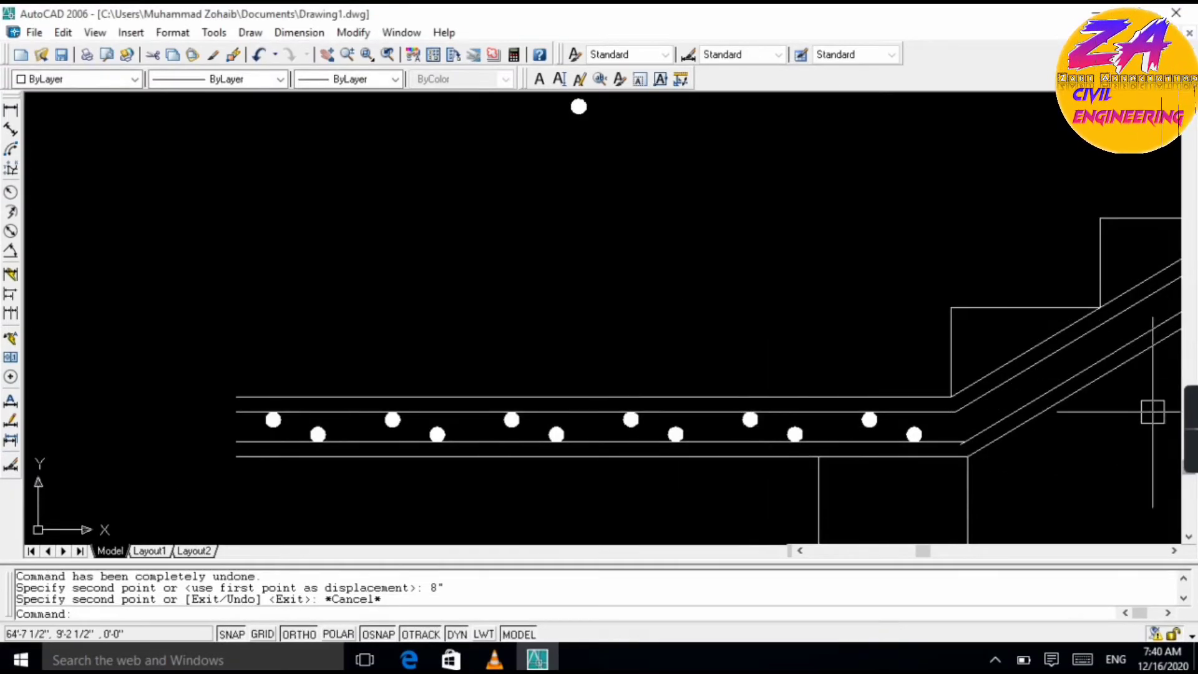
scroll(1152, 409, "up", 2)
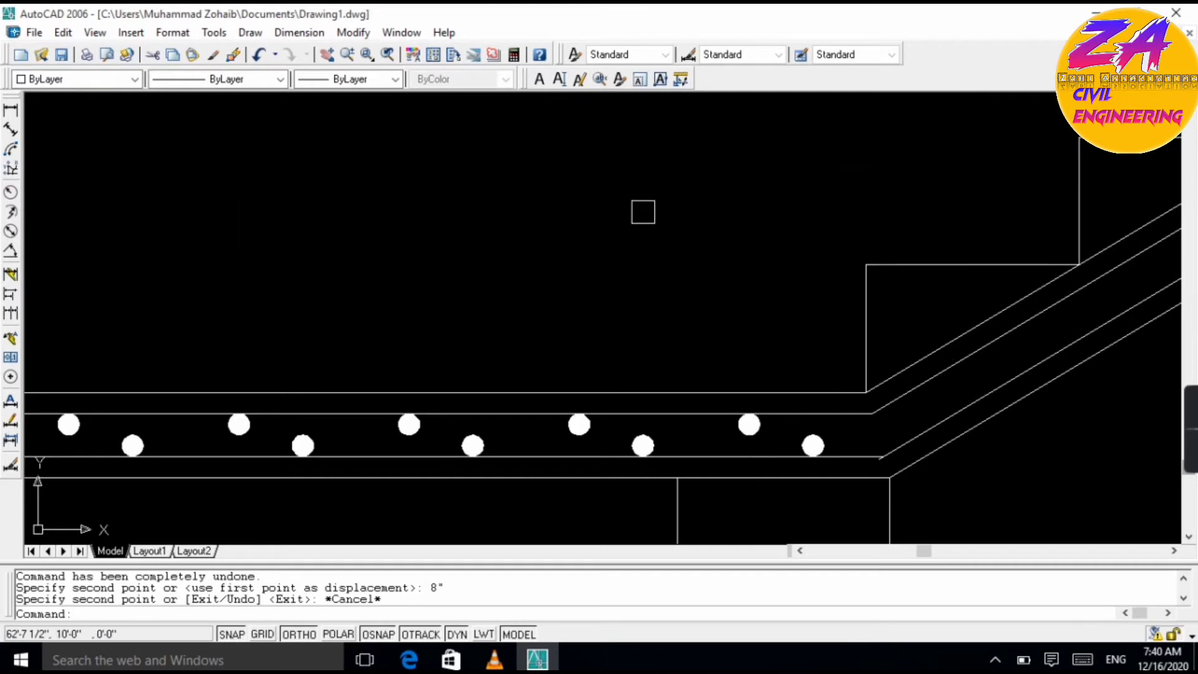
key("Escape")
key("Escape")
- Align the UCS to the sloping lower reinforcement line of the stair waist using the Object option
scroll(955, 401, "down", 3)
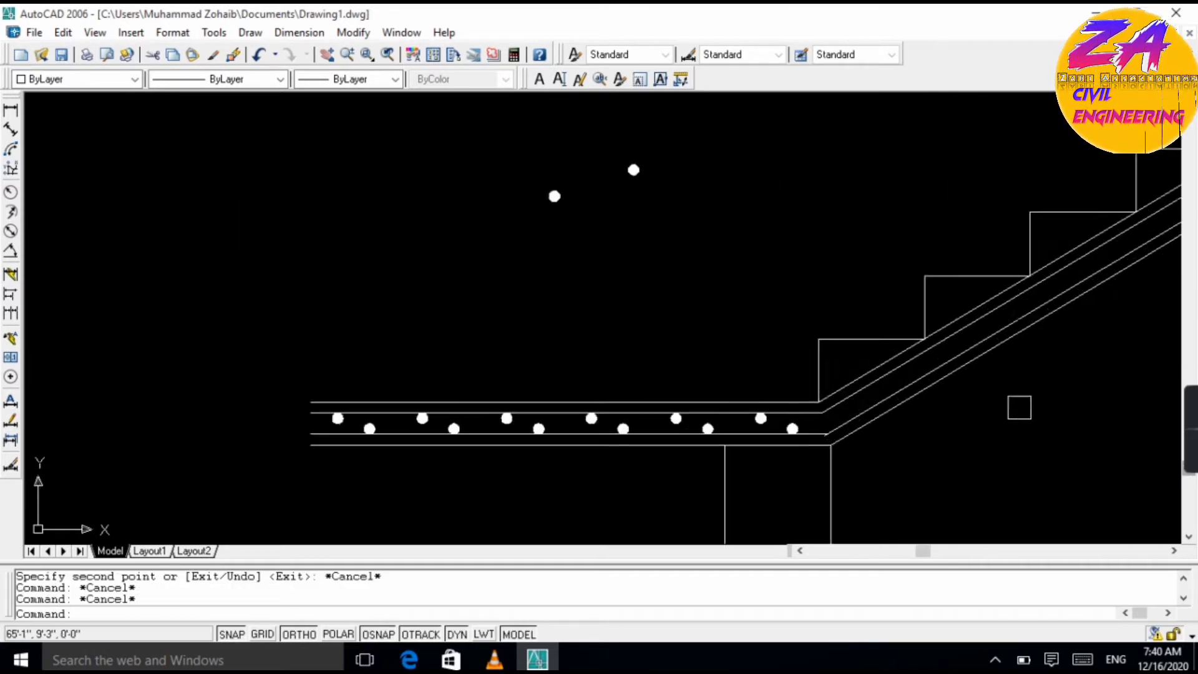
scroll(1018, 407, "up", 2)
type("ucs")
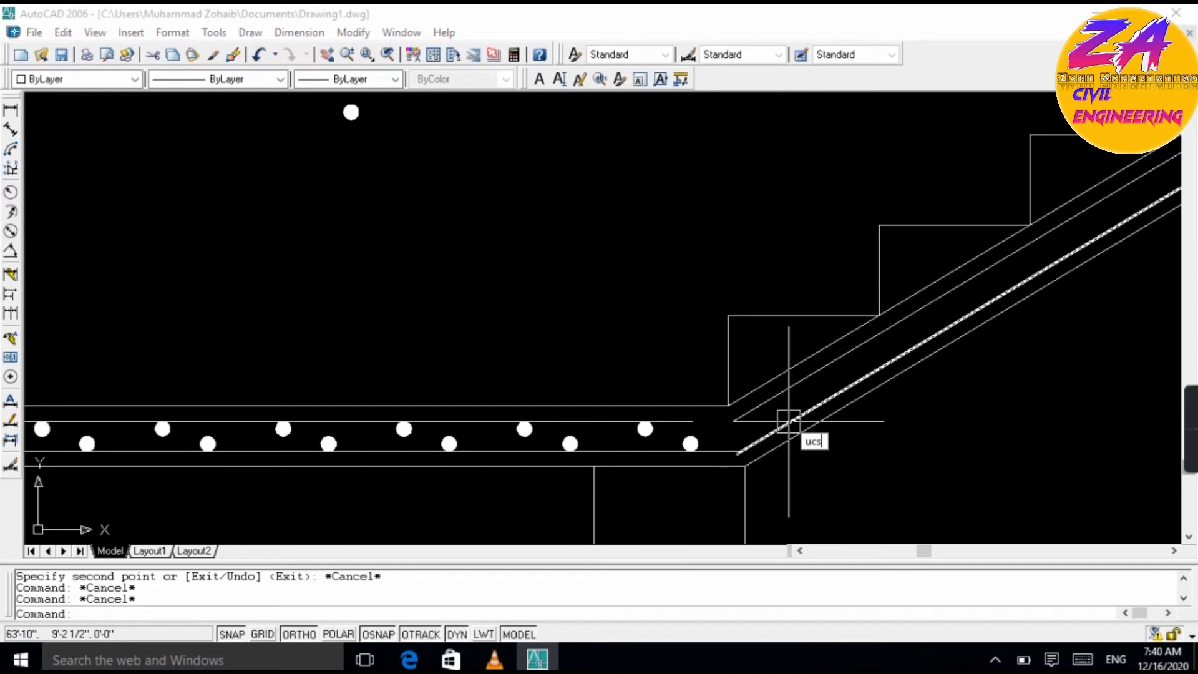
key("Return")
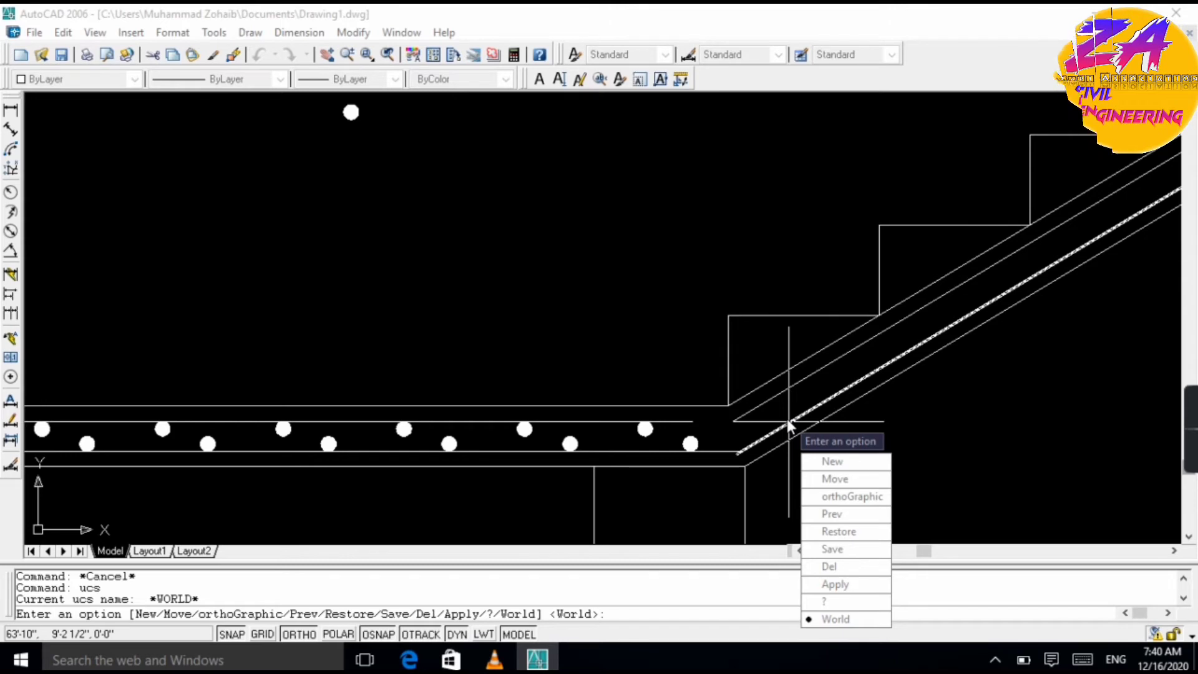
type("ob")
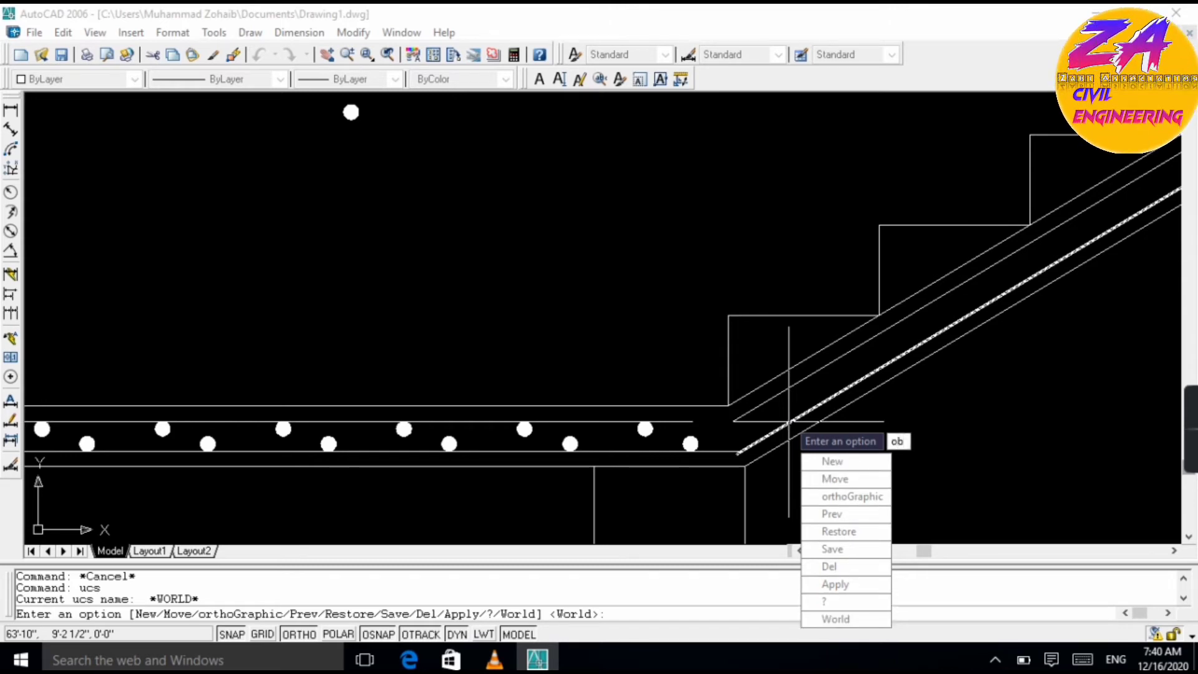
key("Return")
left_click(787, 421)
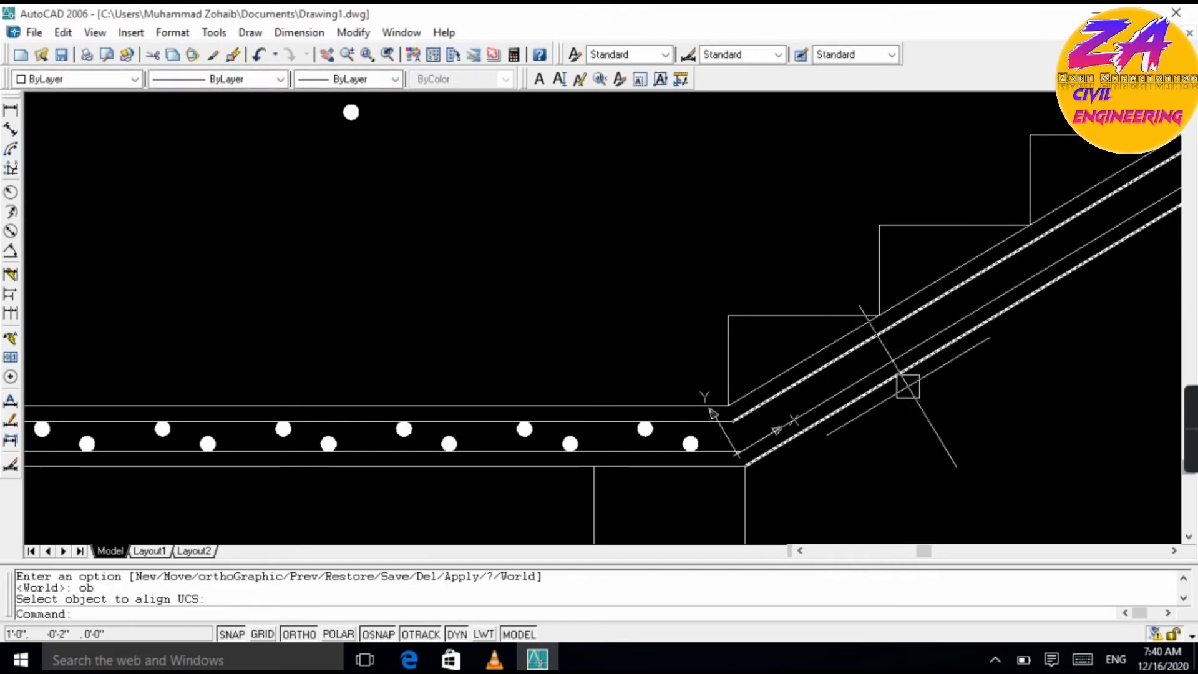
- Try to copy the slab's last lower donut to the waist's upper reinforcement line, switching Ortho off
scroll(821, 388, "up", 1)
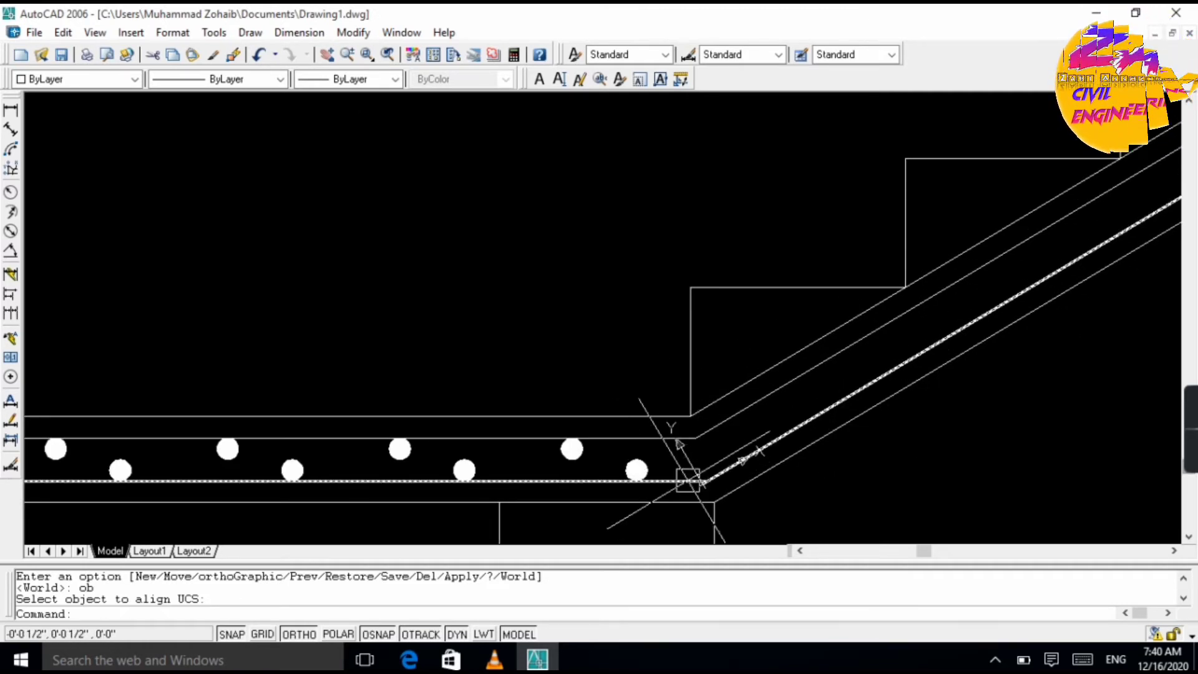
scroll(655, 471, "up", 3)
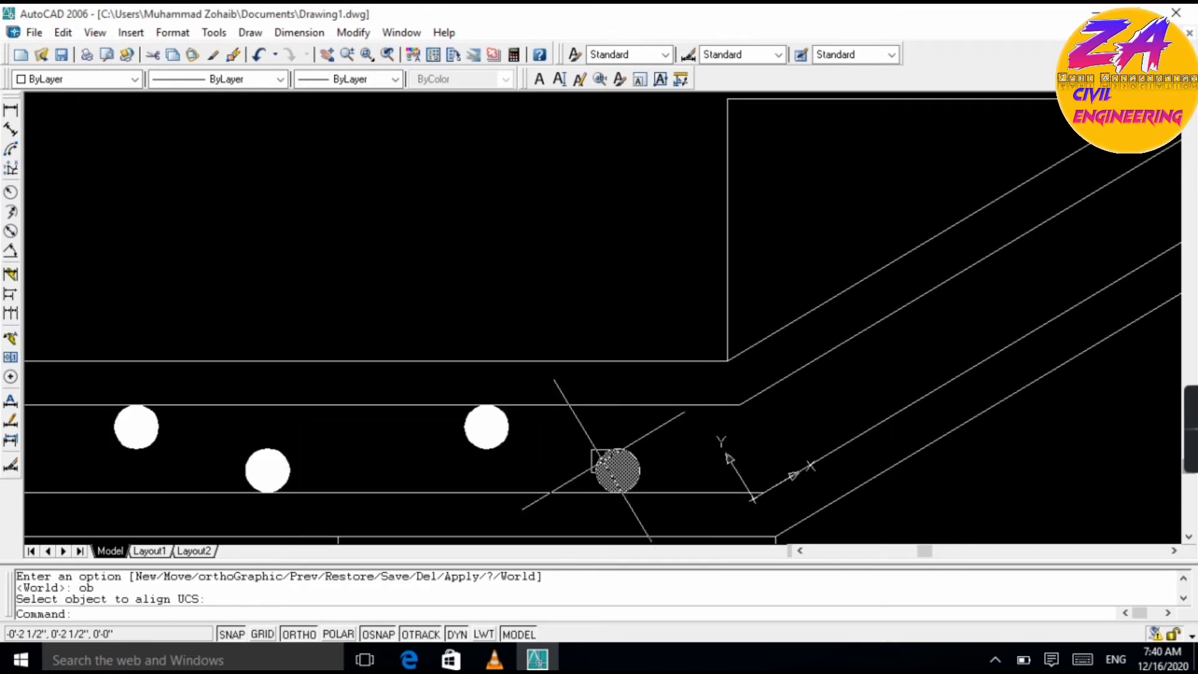
scroll(794, 396, "down", 3)
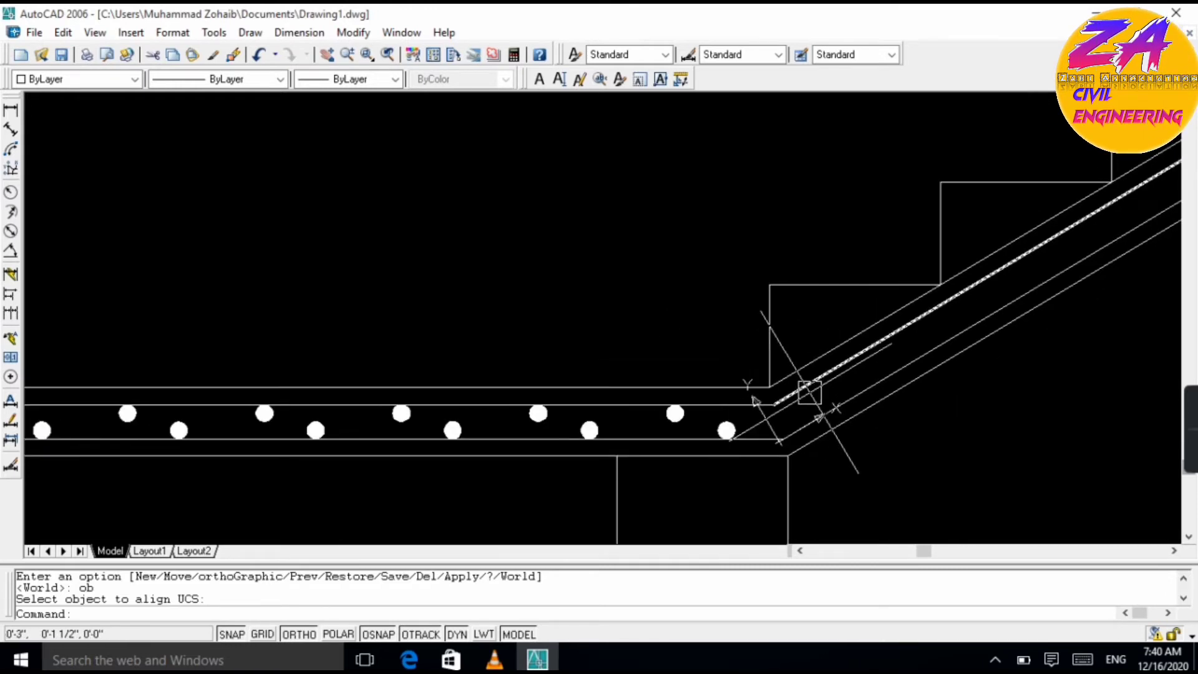
scroll(726, 429, "up", 2)
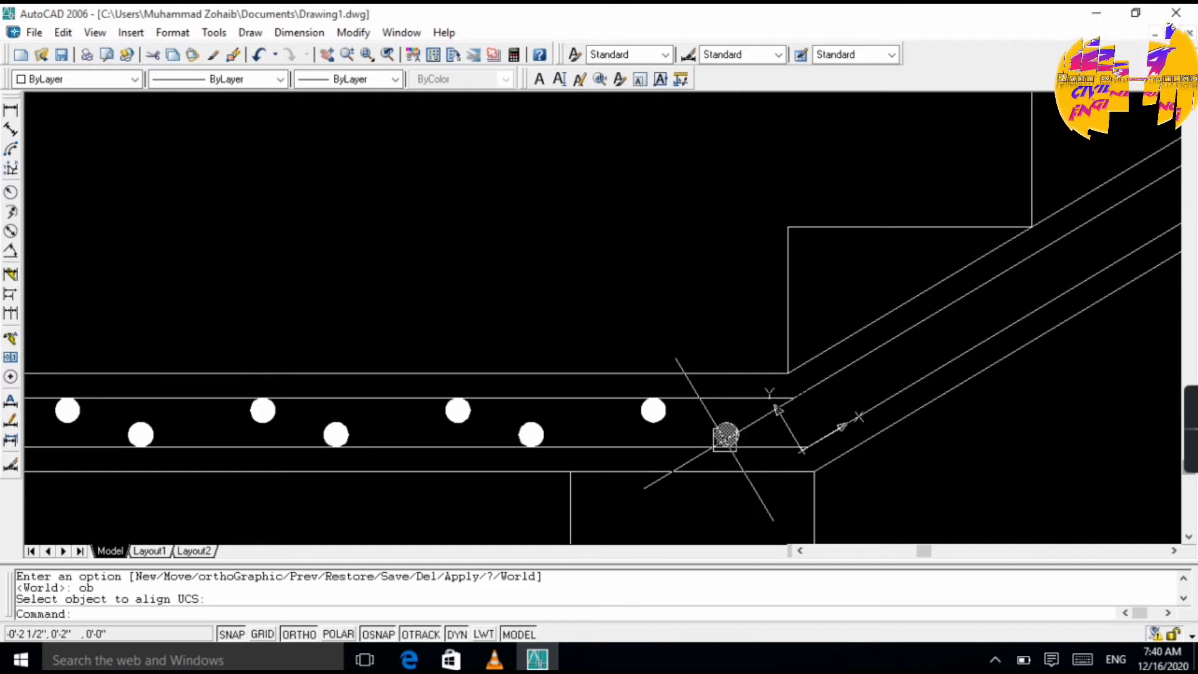
left_click(726, 435)
left_click(812, 444)
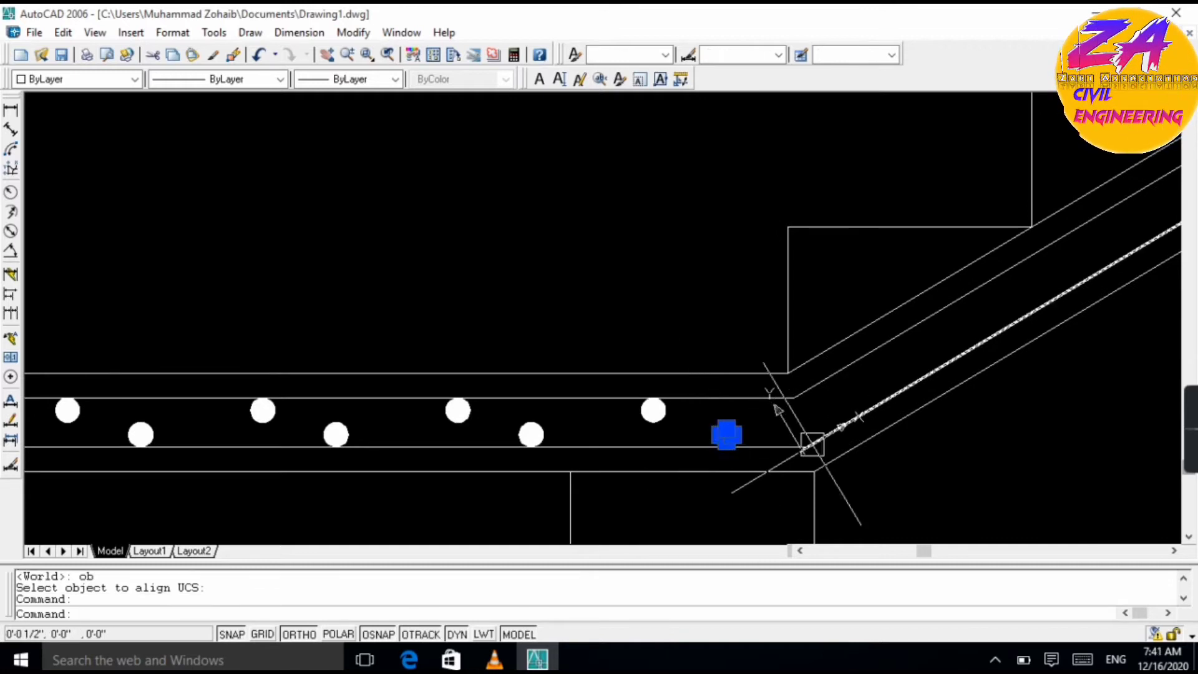
type("c")
key("Return")
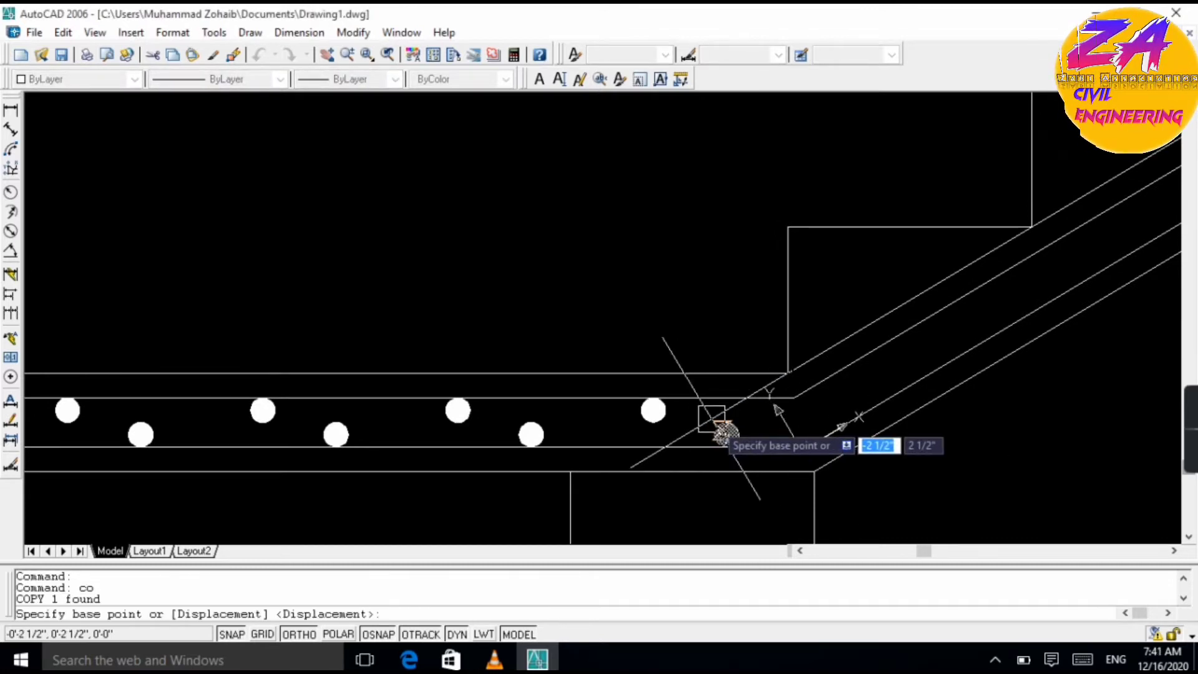
scroll(711, 418, "up", 3)
left_click(739, 420)
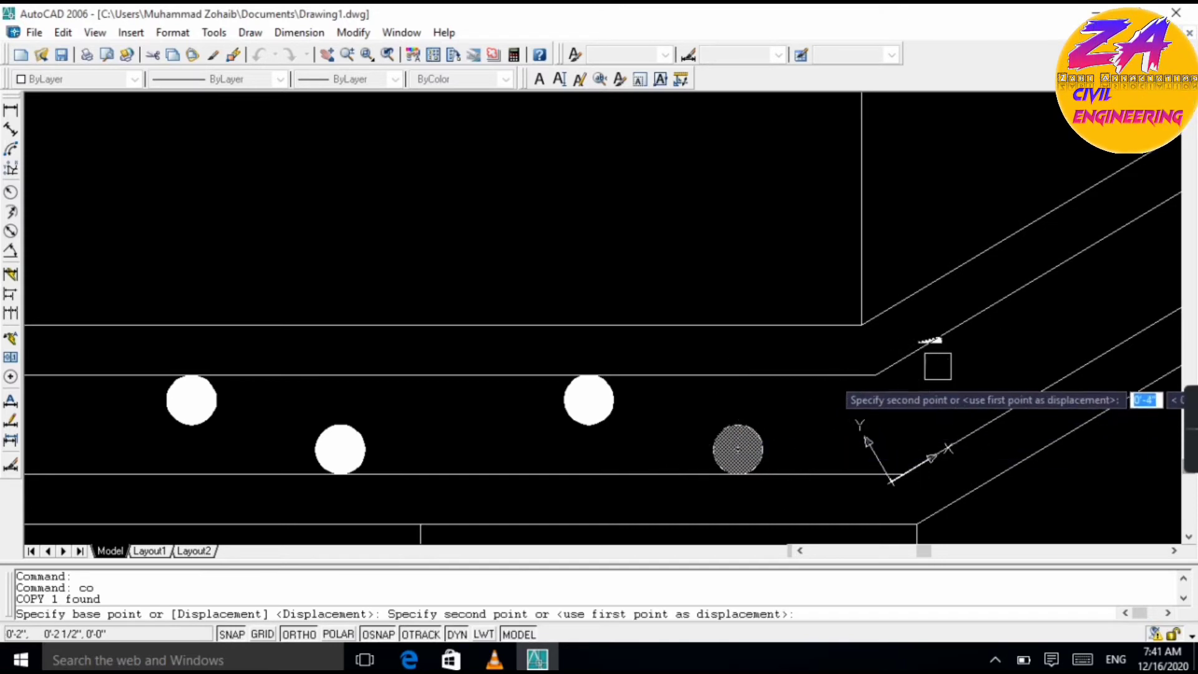
key("F8")
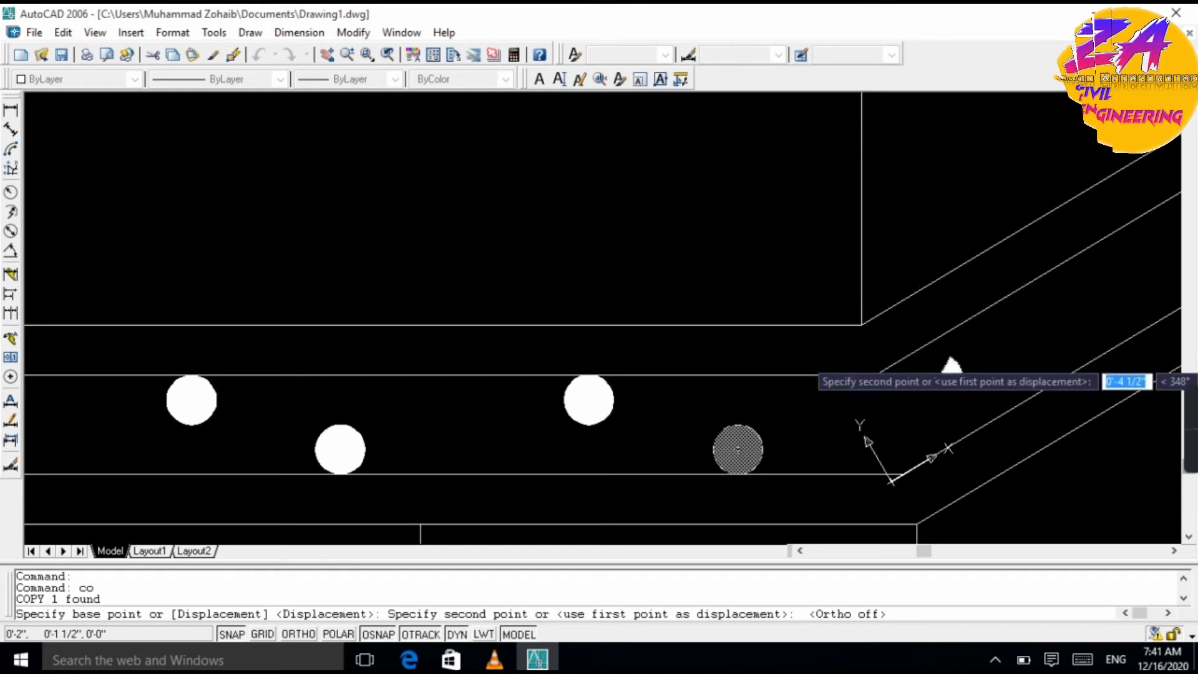
scroll(981, 340, "up", 4)
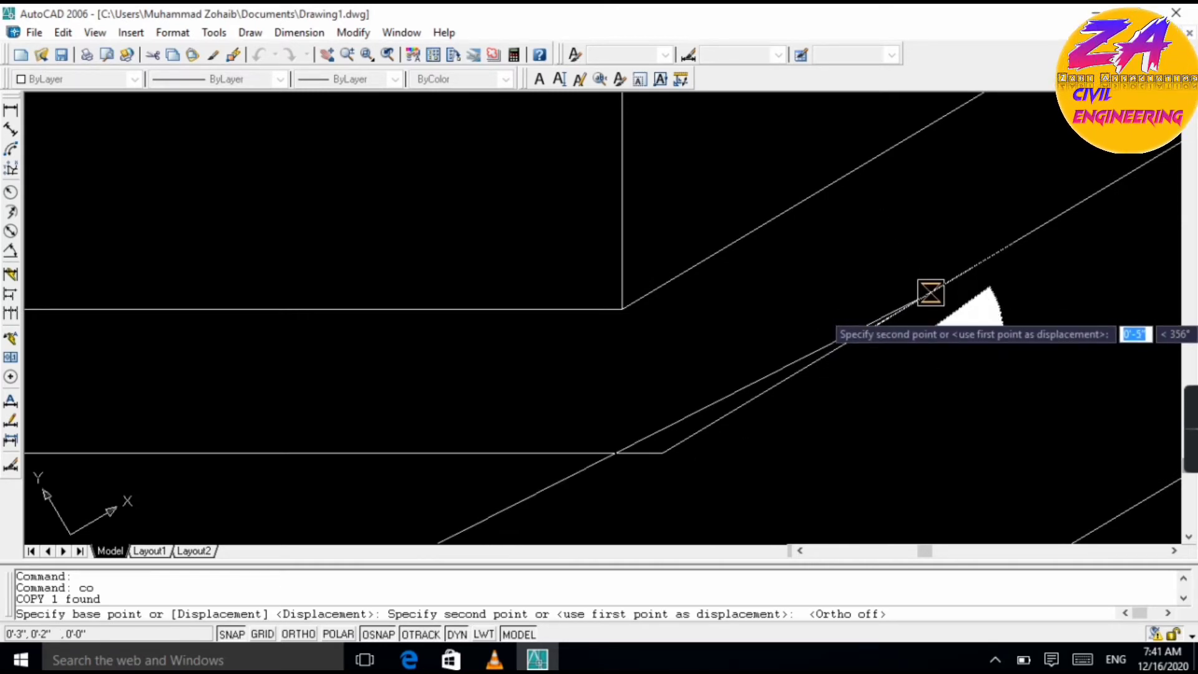
key("Escape")
- Copy the slab's last upper donut by its centre about 8 1/2" away, just under the waist's upper reinforcement line
scroll(701, 419, "down", 2)
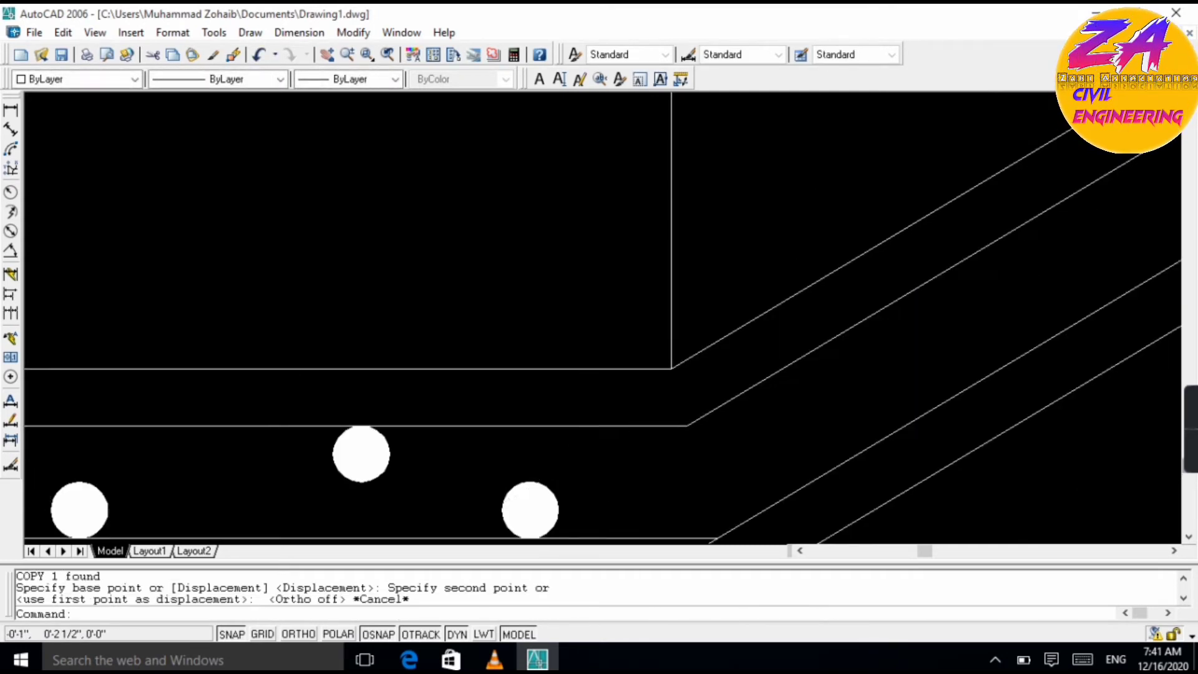
scroll(283, 458, "down", 1)
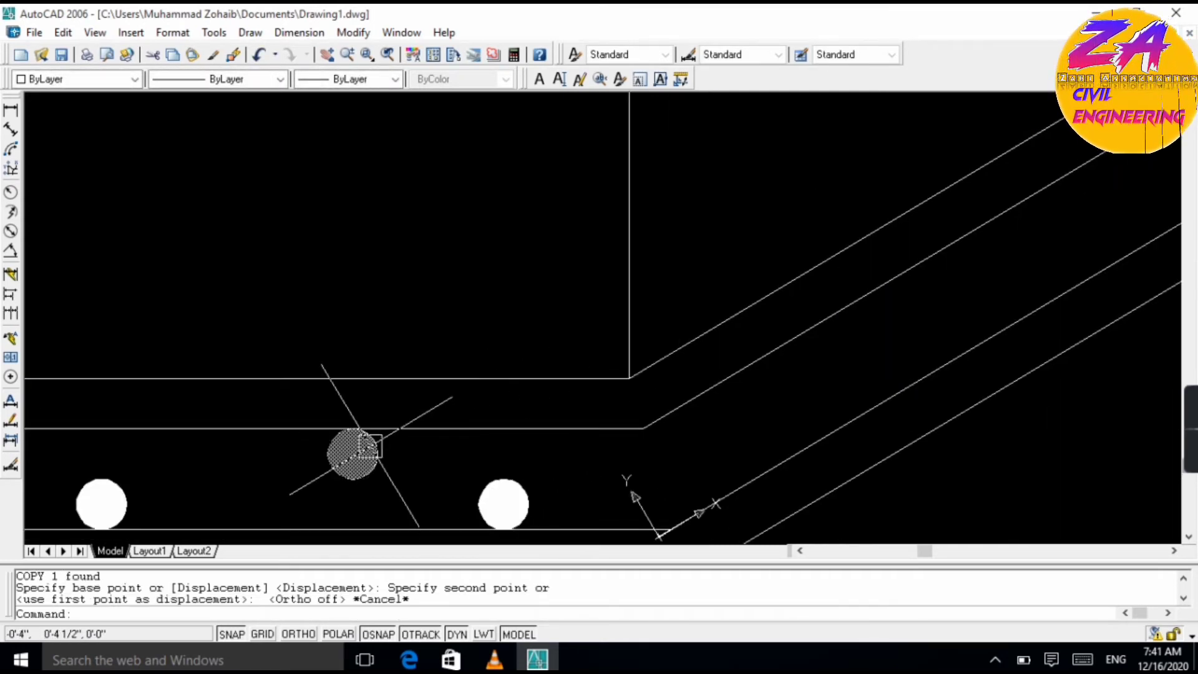
left_click(370, 445)
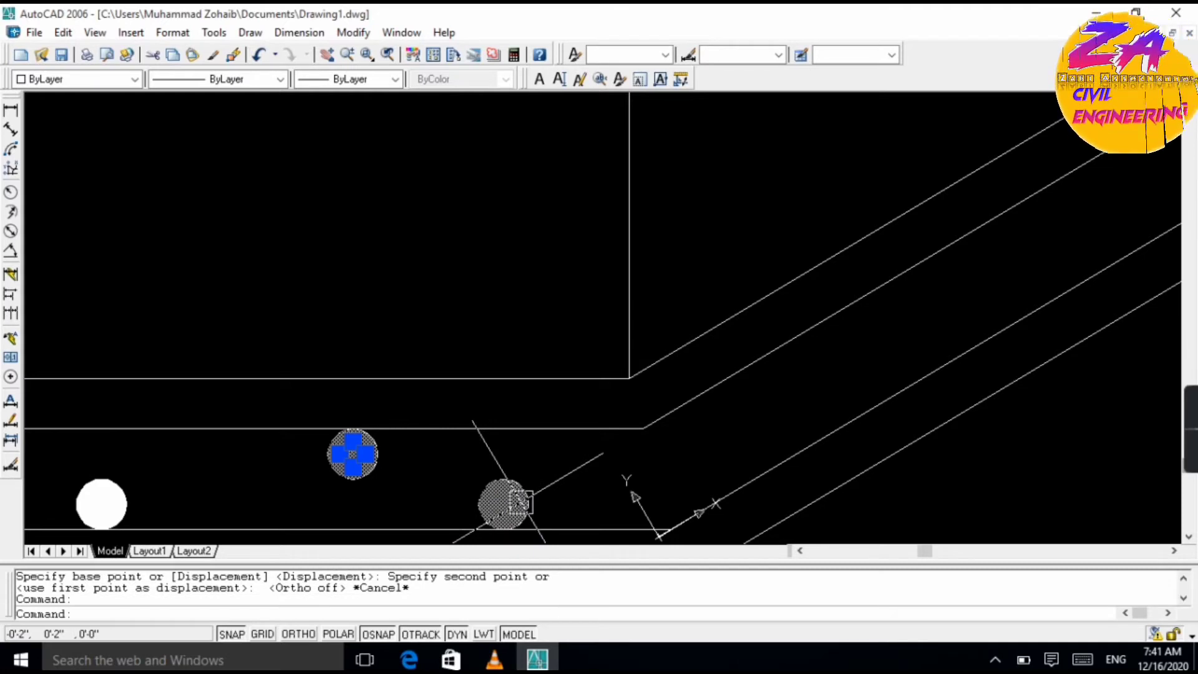
type("co")
key("Return")
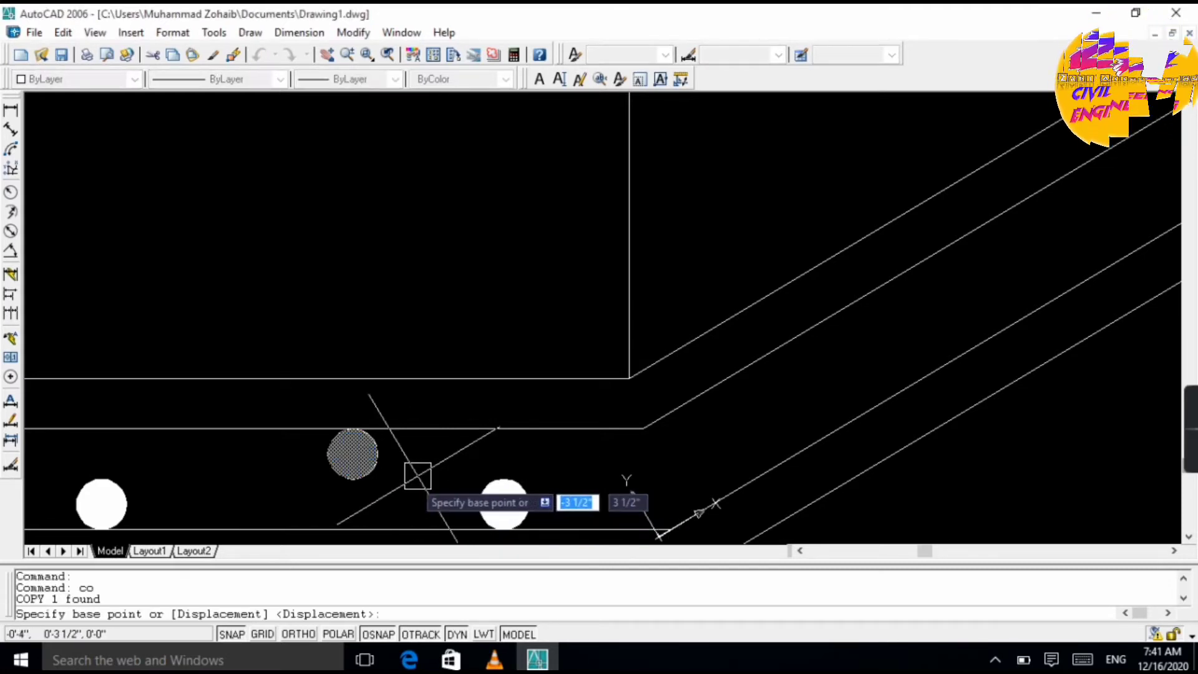
left_click(353, 453)
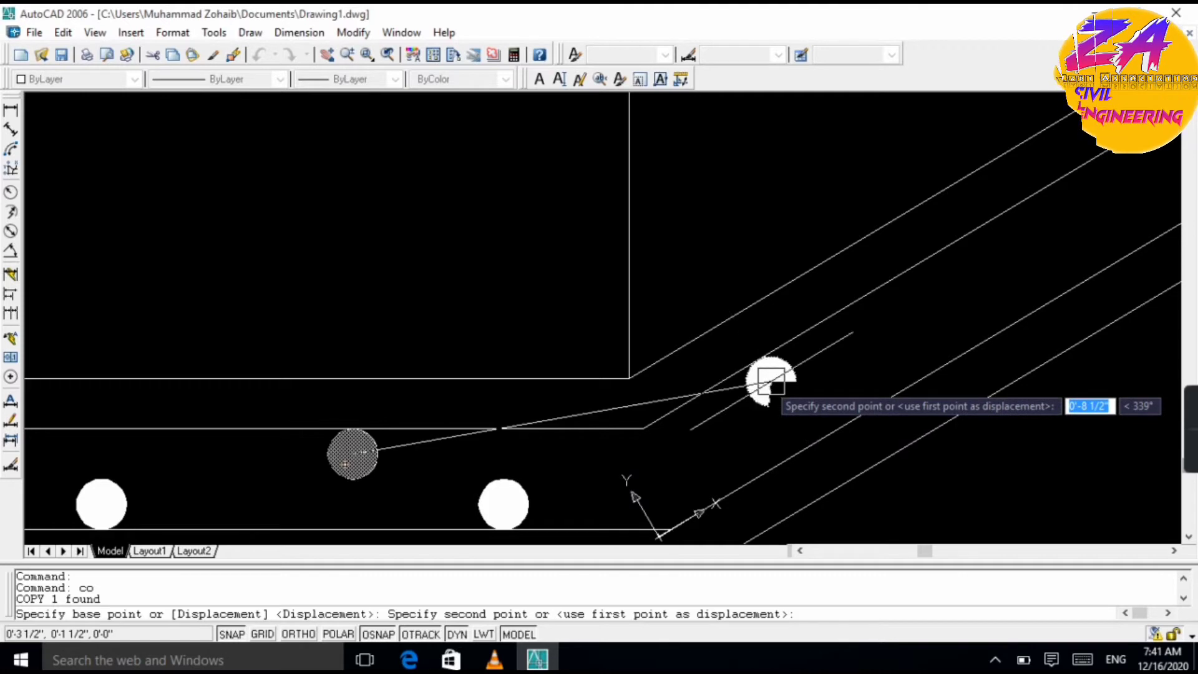
left_click(770, 381)
- Copy the waist's donut by its centre about 4" up the slope, next to the lower reinforcement line
left_click(771, 381)
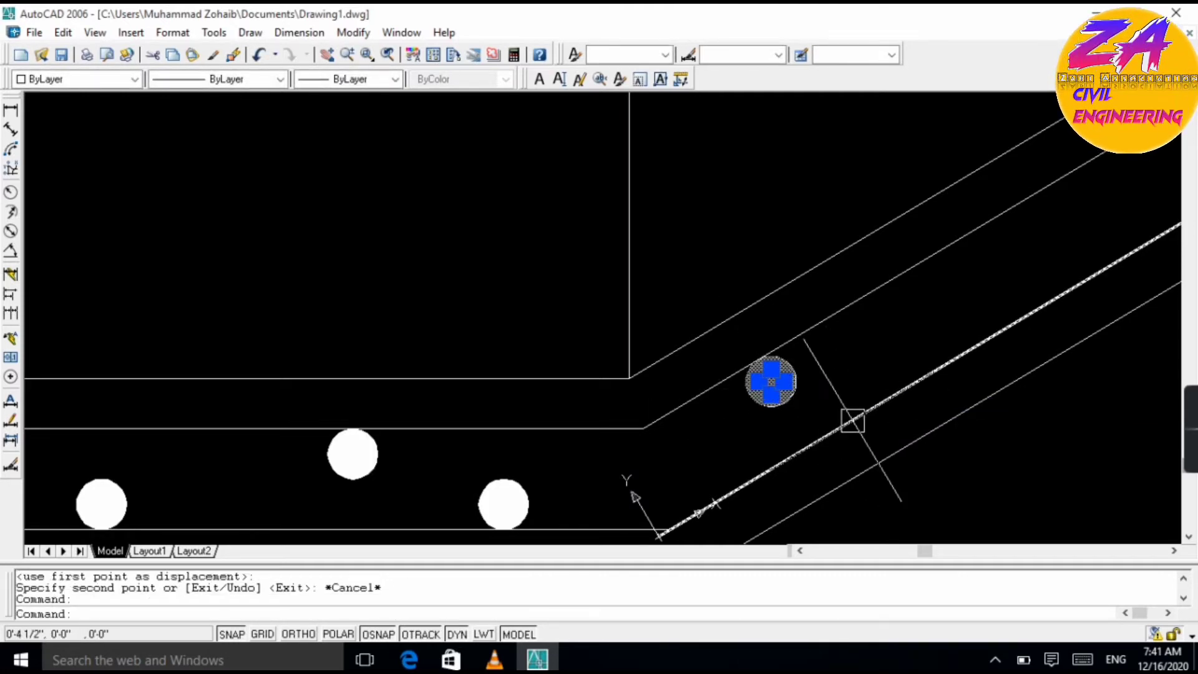
type("co")
key("Return")
left_click(771, 381)
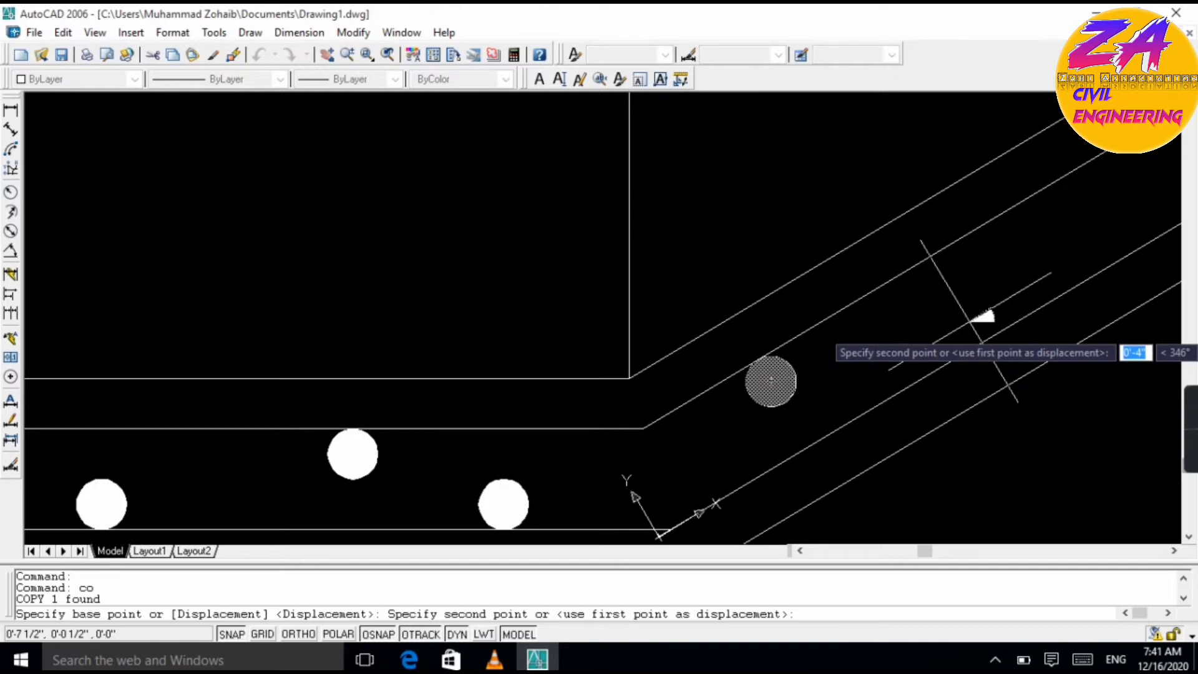
left_click(968, 322)
key("Escape")
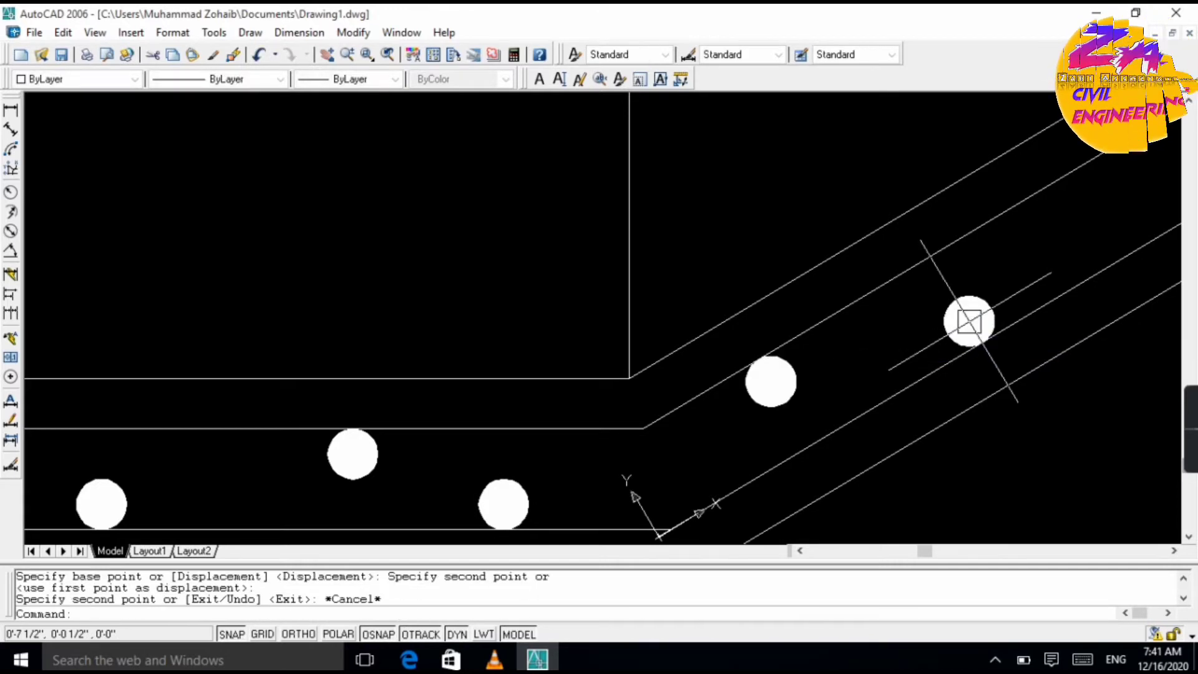
- Copy the waist's two donuts by the second donut's centre 8" up the slope with Ortho on
scroll(968, 321, "down", 3)
mouse_move(993, 313)
middle_mouse_down()
mouse_move(882, 382)
mouse_move(609, 433)
middle_mouse_up()
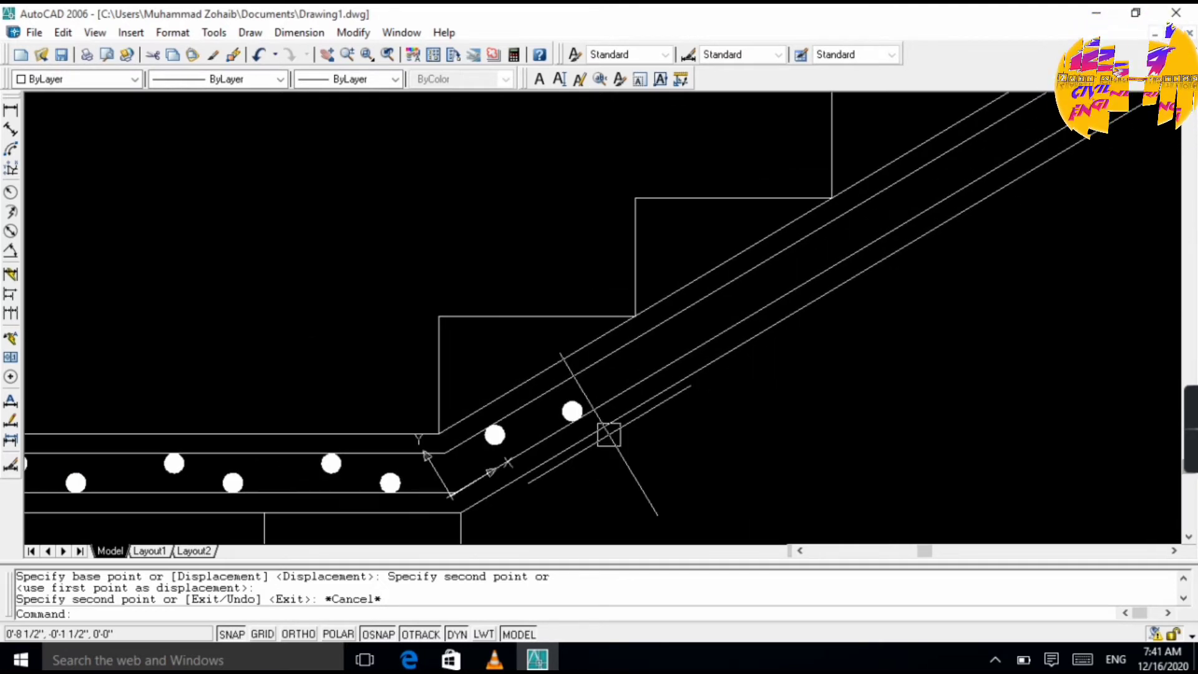
left_click(495, 432)
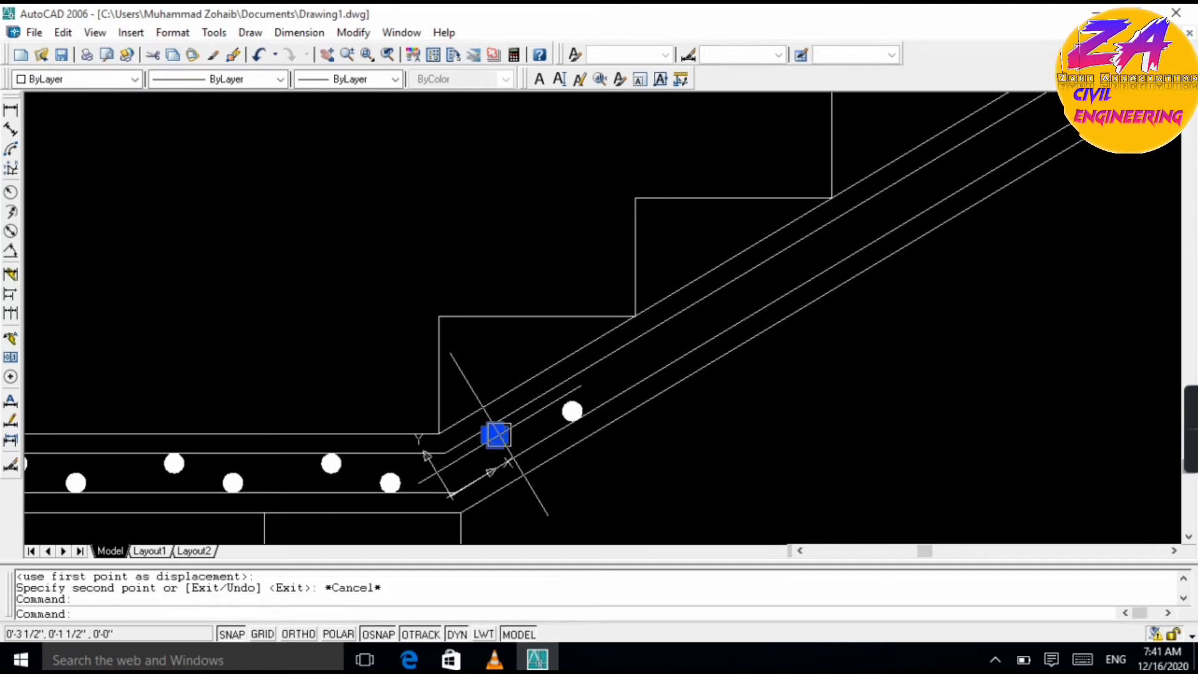
left_click(572, 411)
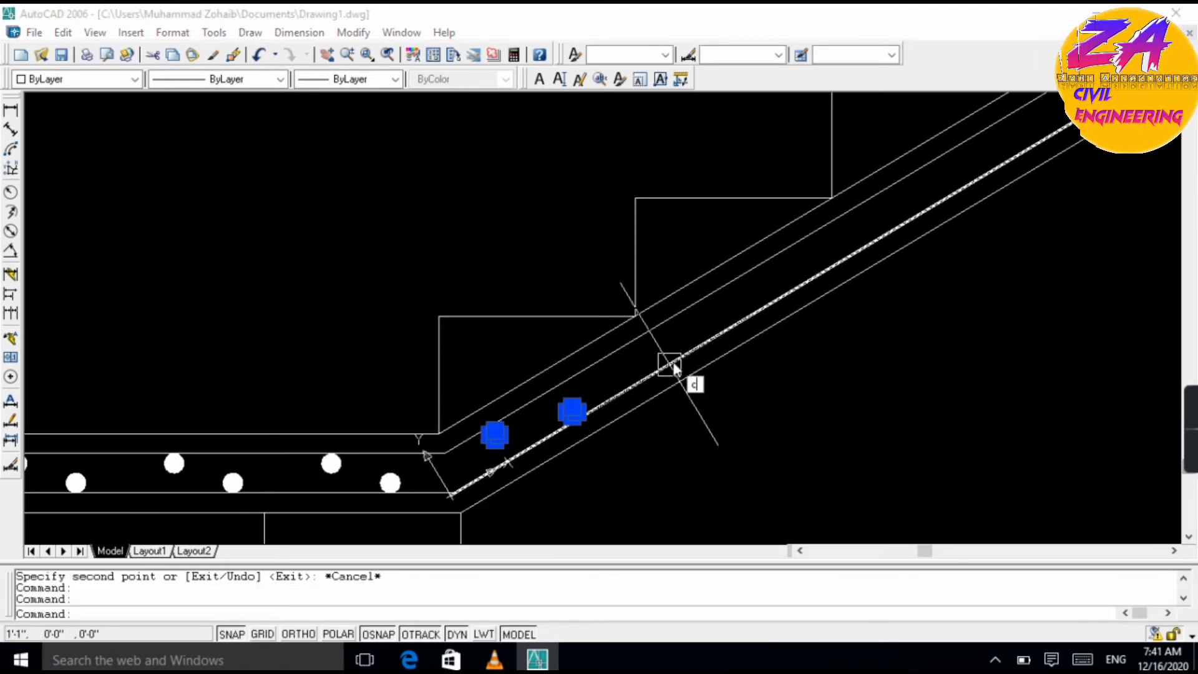
key("Return")
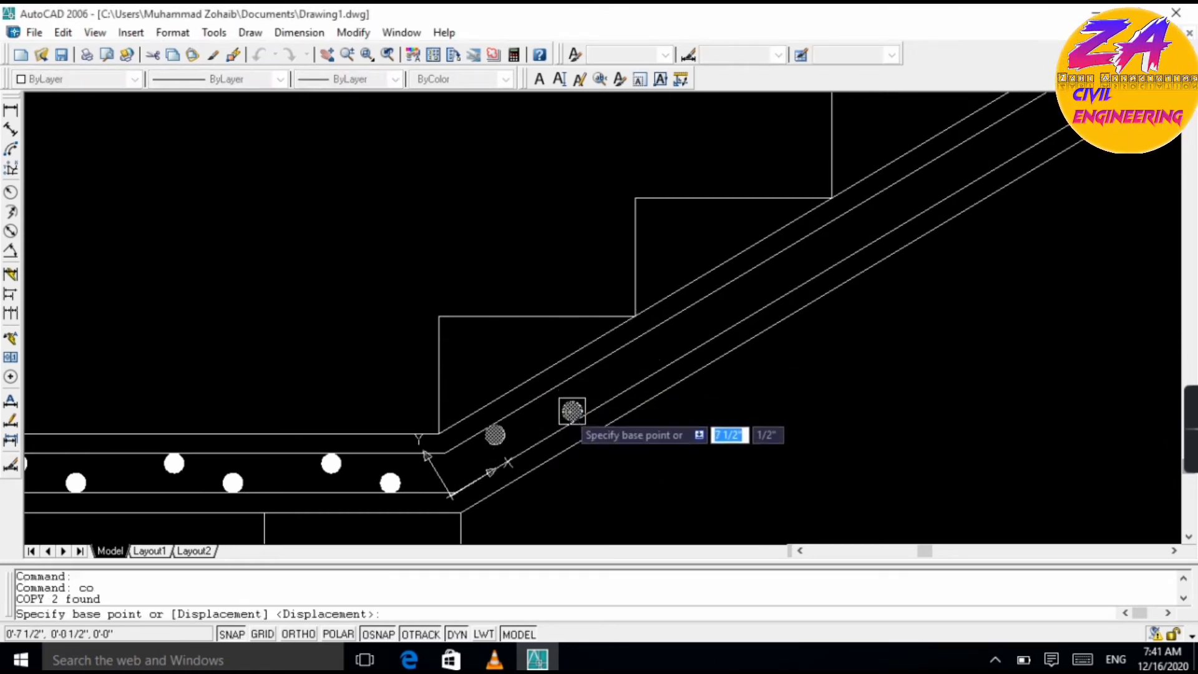
left_click(572, 412)
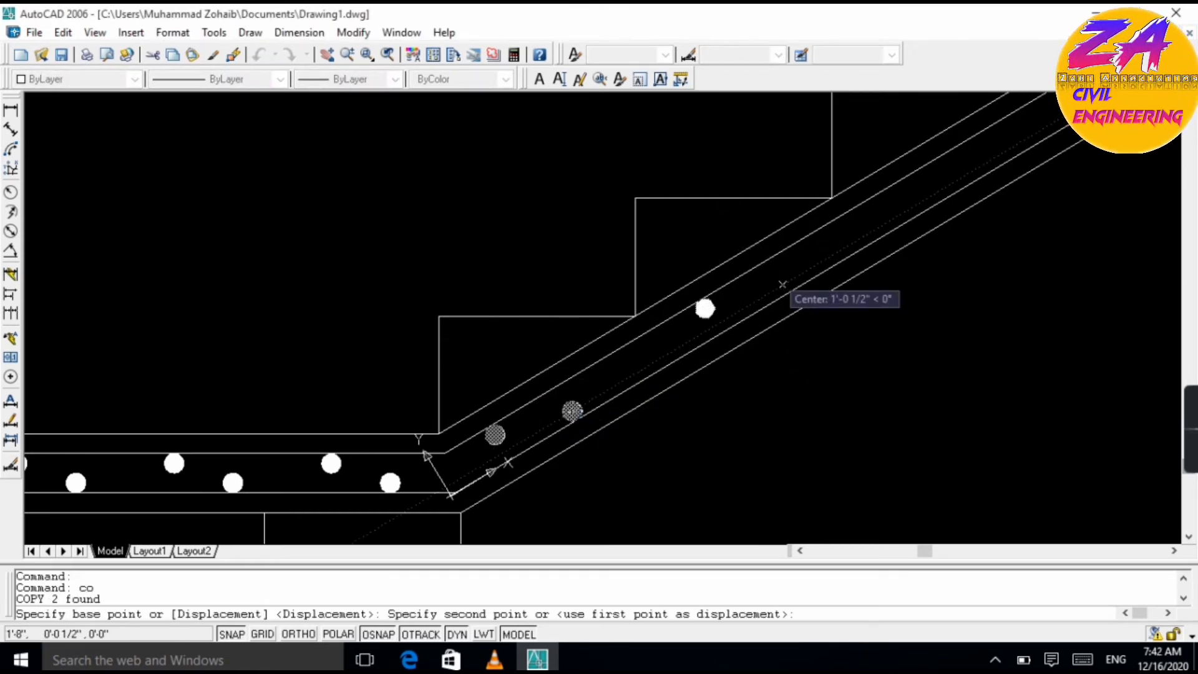
key("F8")
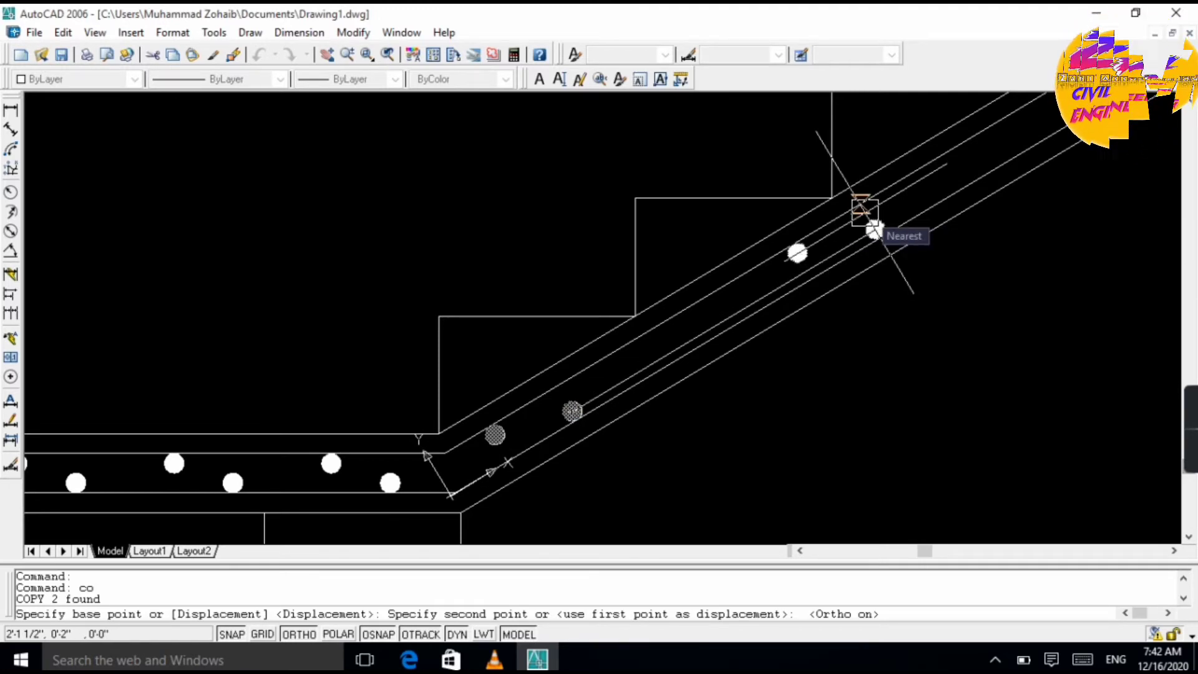
type("8\"")
key("Return")
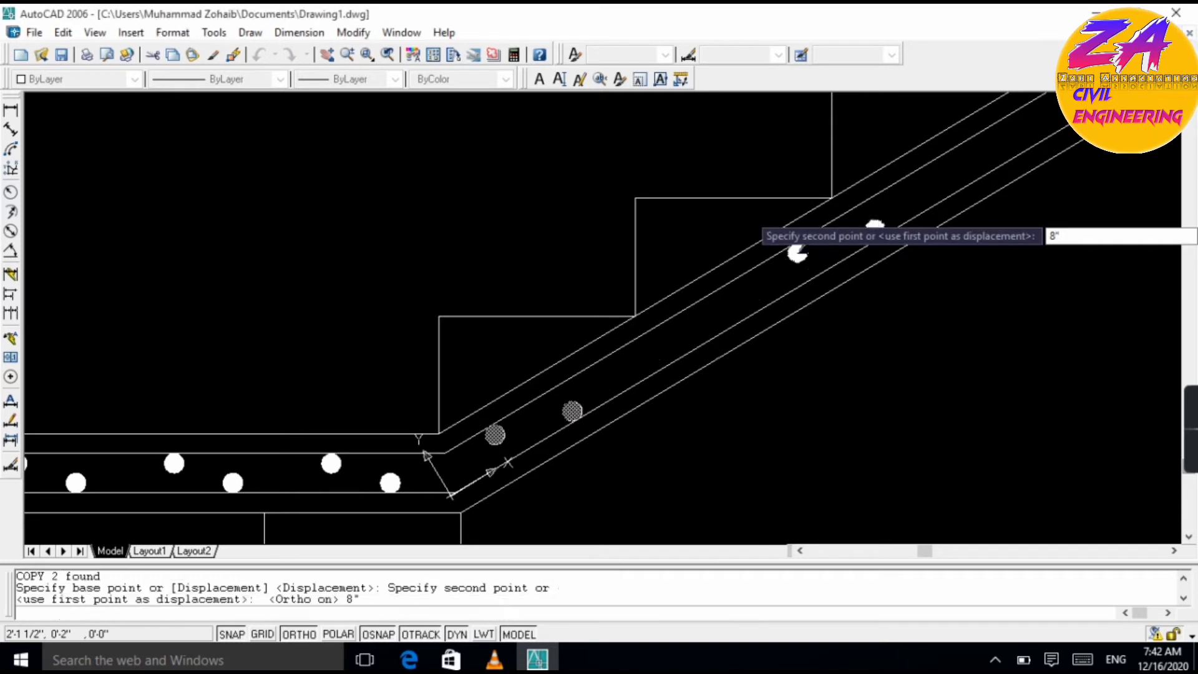
key("ctrl+z")
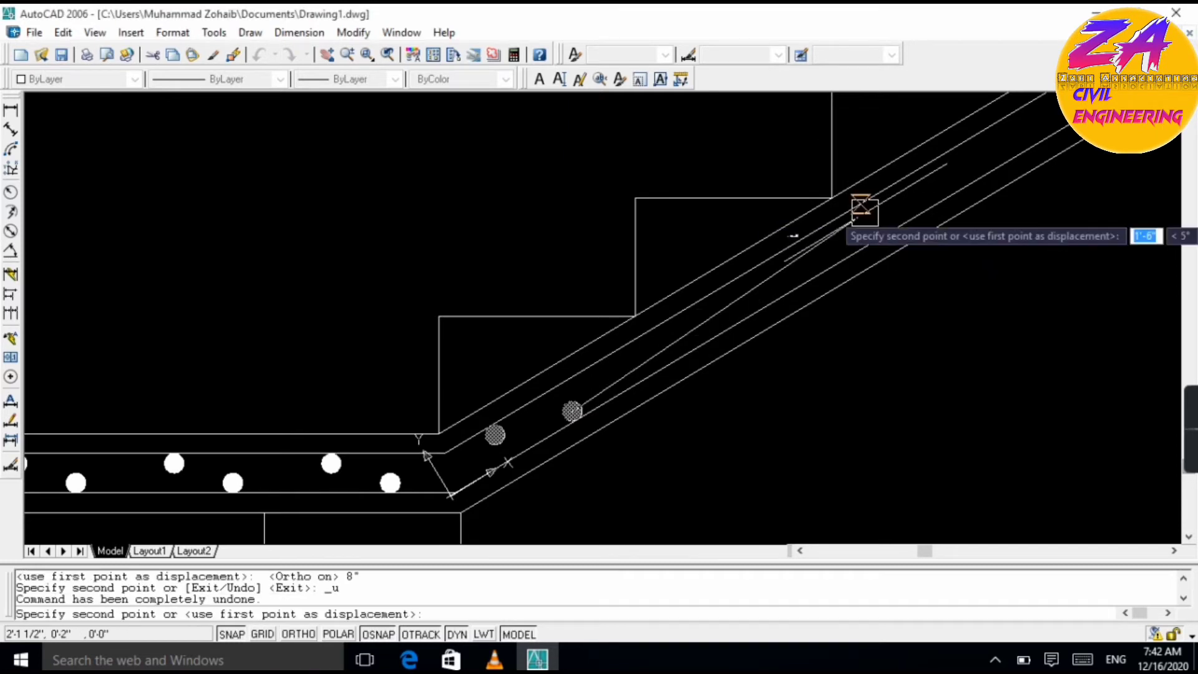
key("F8")
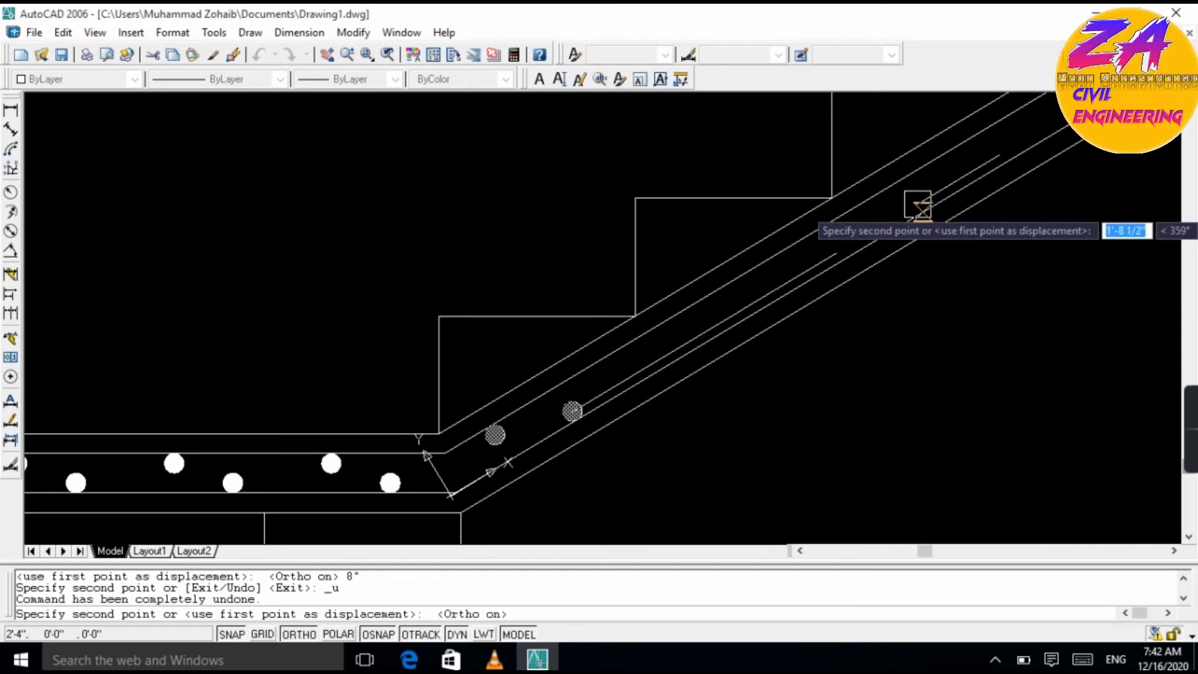
type("8")
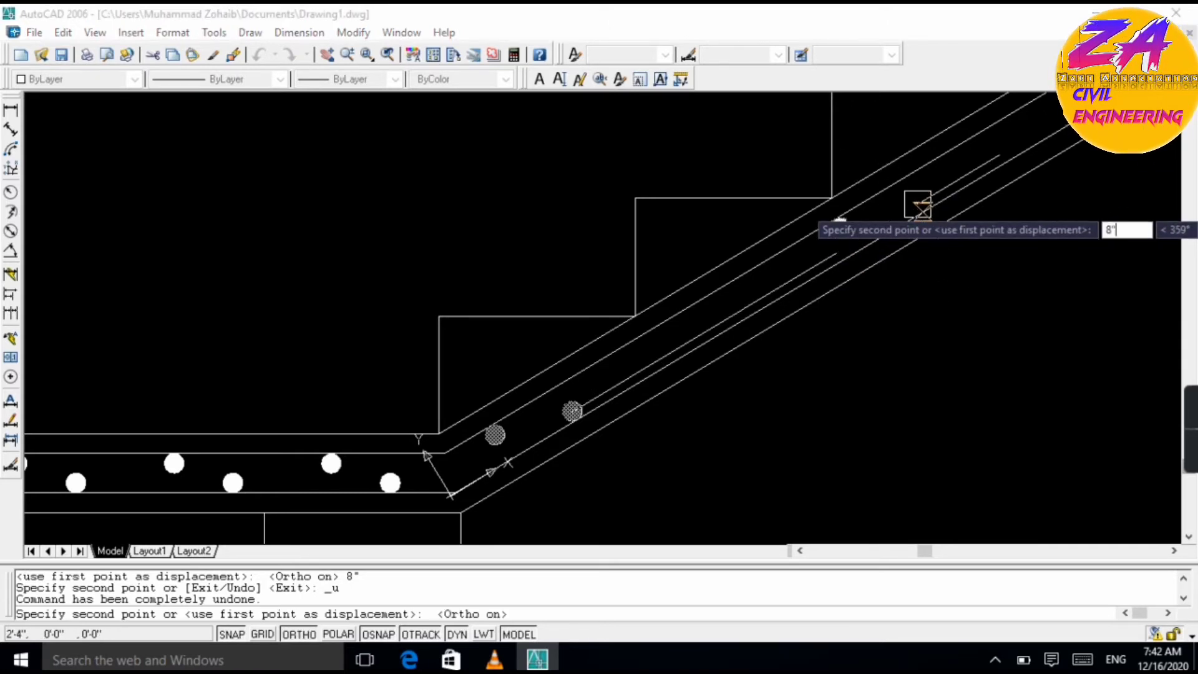
key("Return")
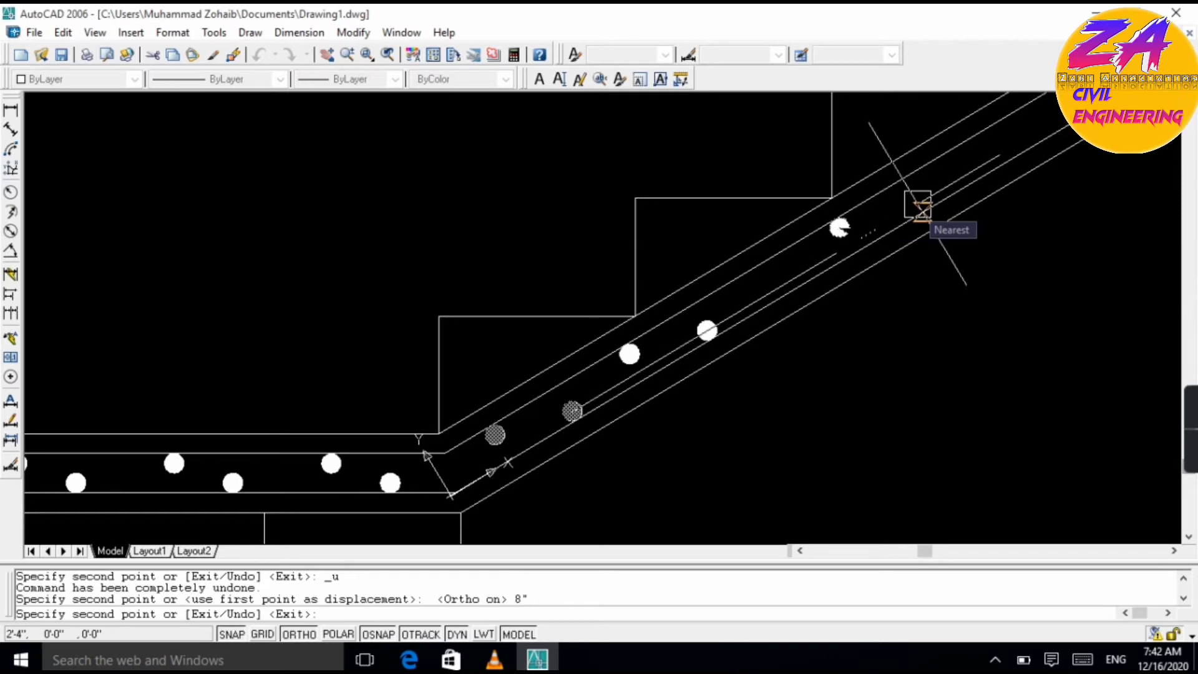
- Place another copy of the donut pair 16" up the slope from the same base point
type("1")
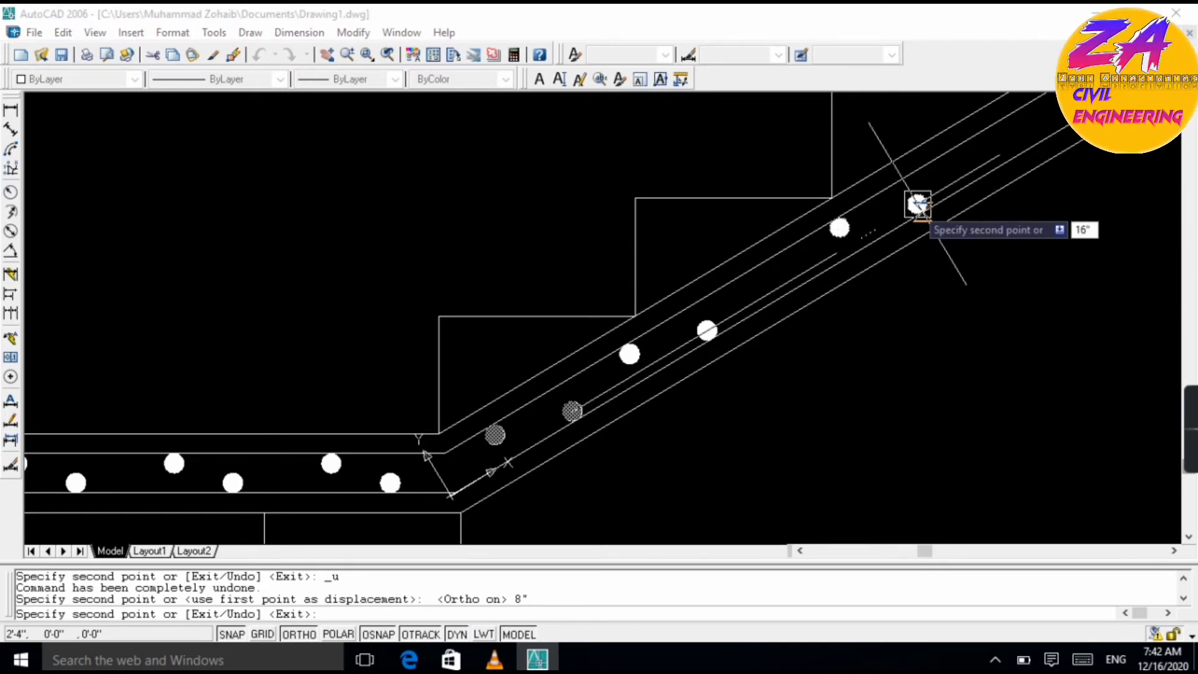
type("6")
key("Return")
- Try placing further copies of the donut pair 32" and 48" up the slope
scroll(943, 198, "down", 3)
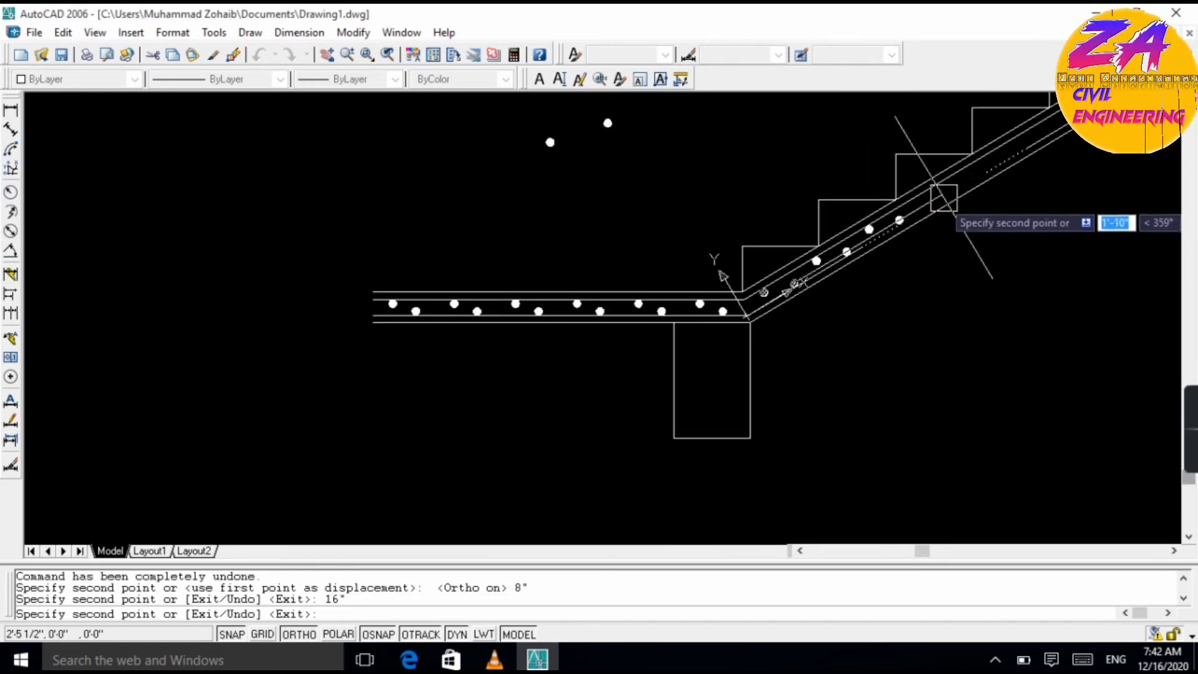
scroll(944, 197, "down", 6)
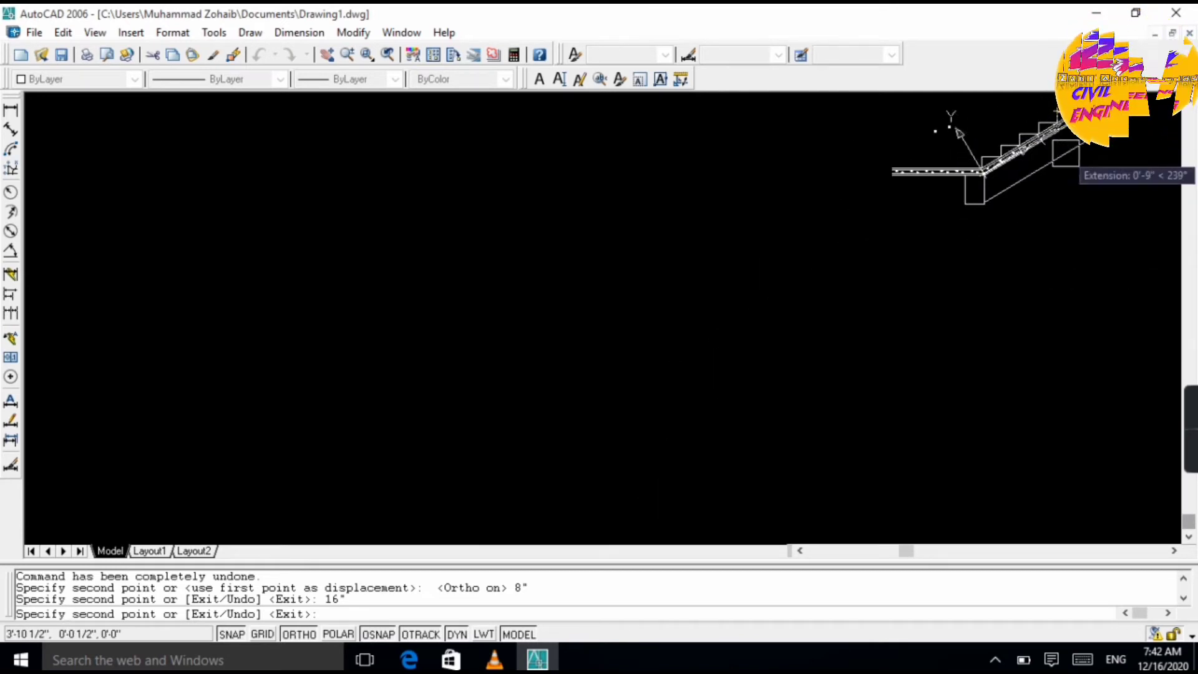
scroll(1032, 172, "up", 2)
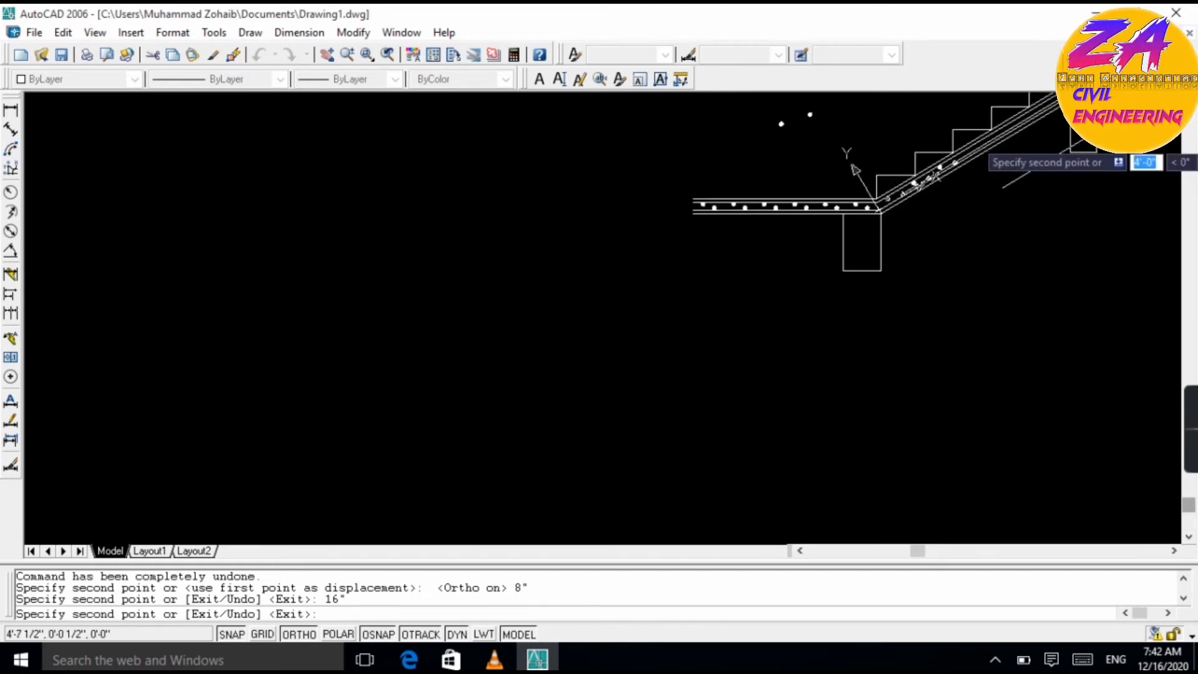
scroll(1057, 142, "down", 4)
scroll(1104, 126, "up", 5)
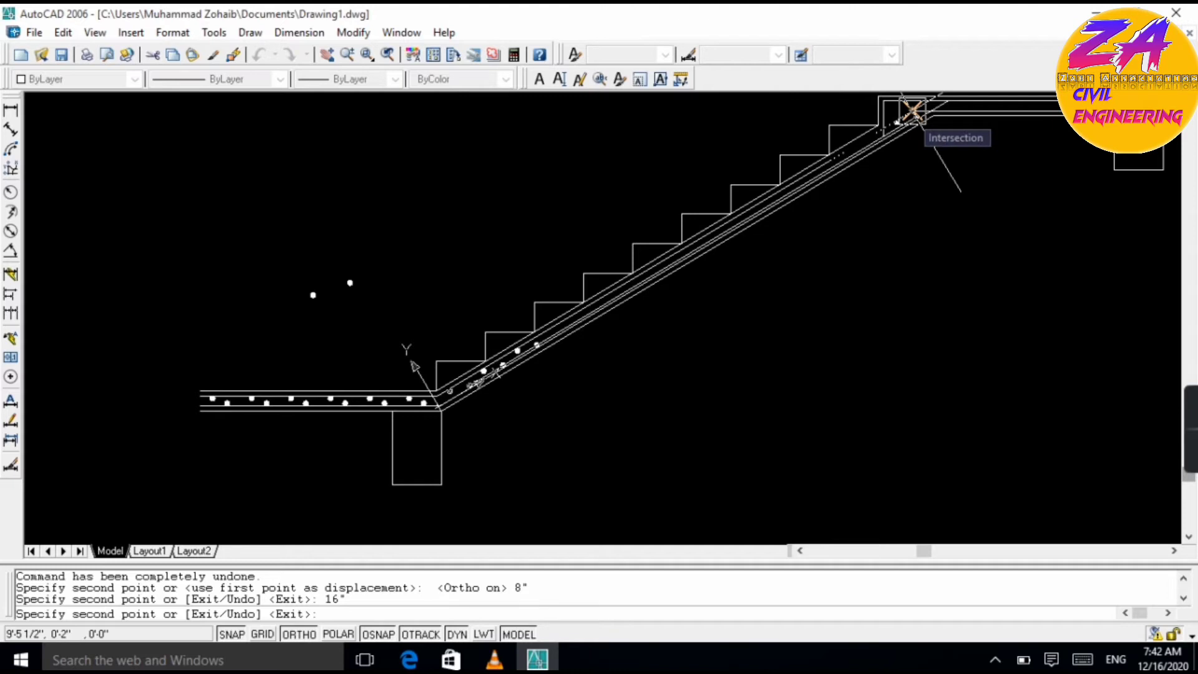
type("32")
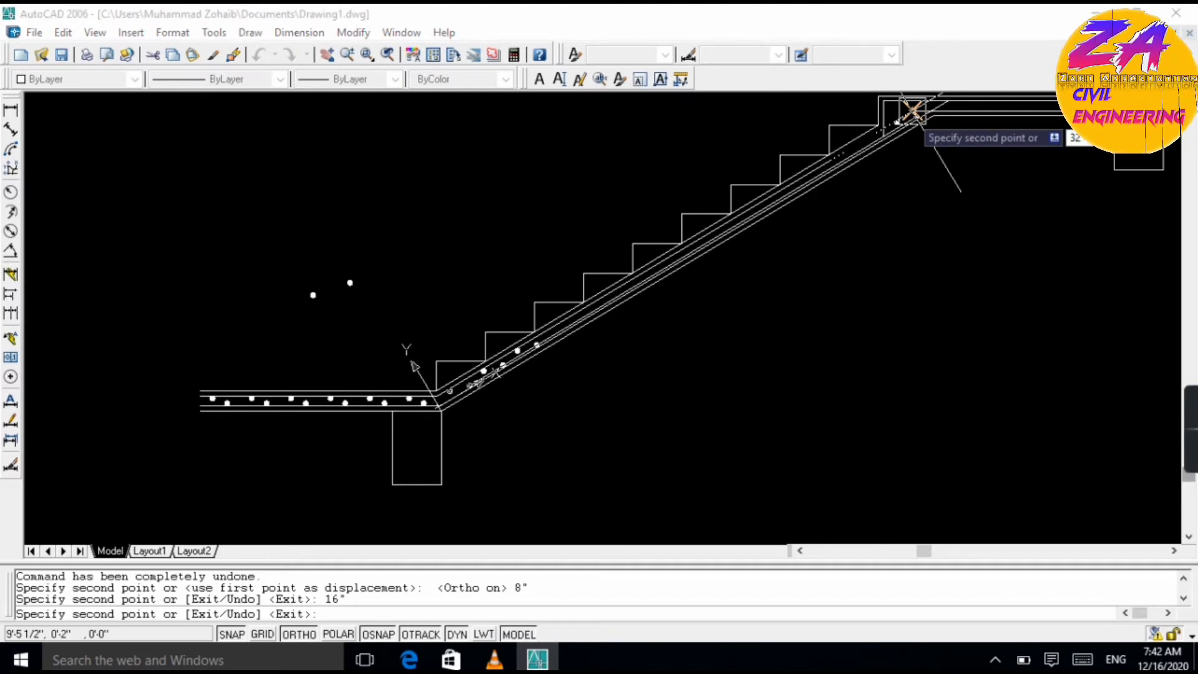
key("Return")
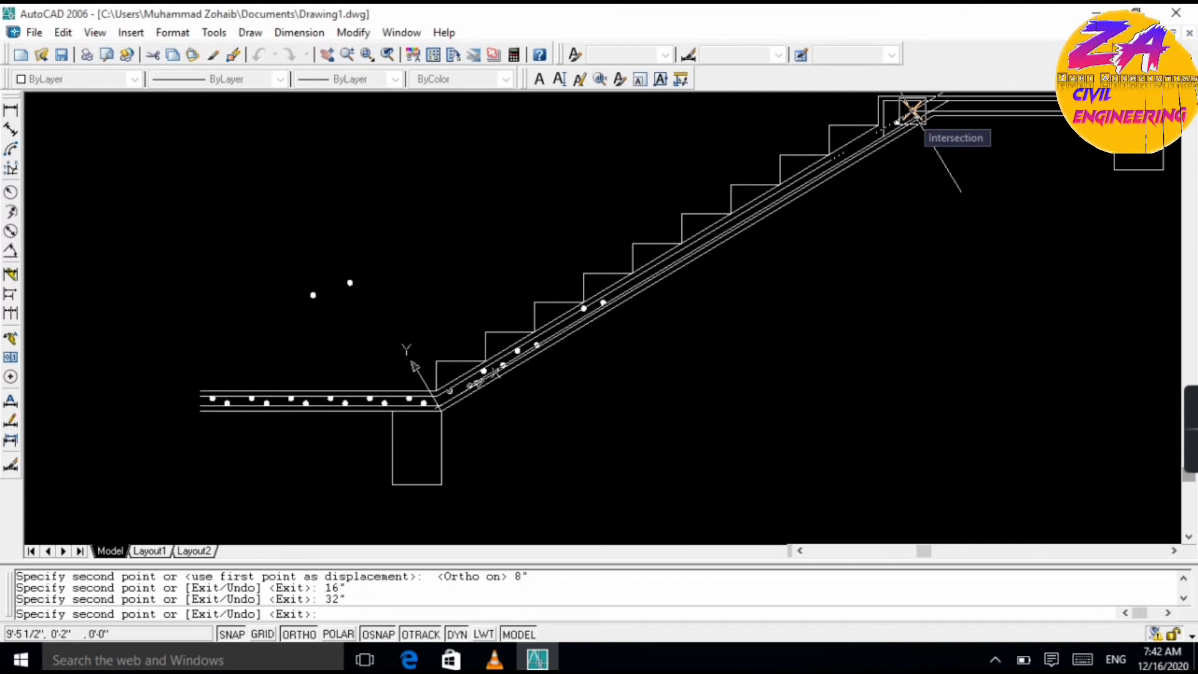
type("48")
key("Return")
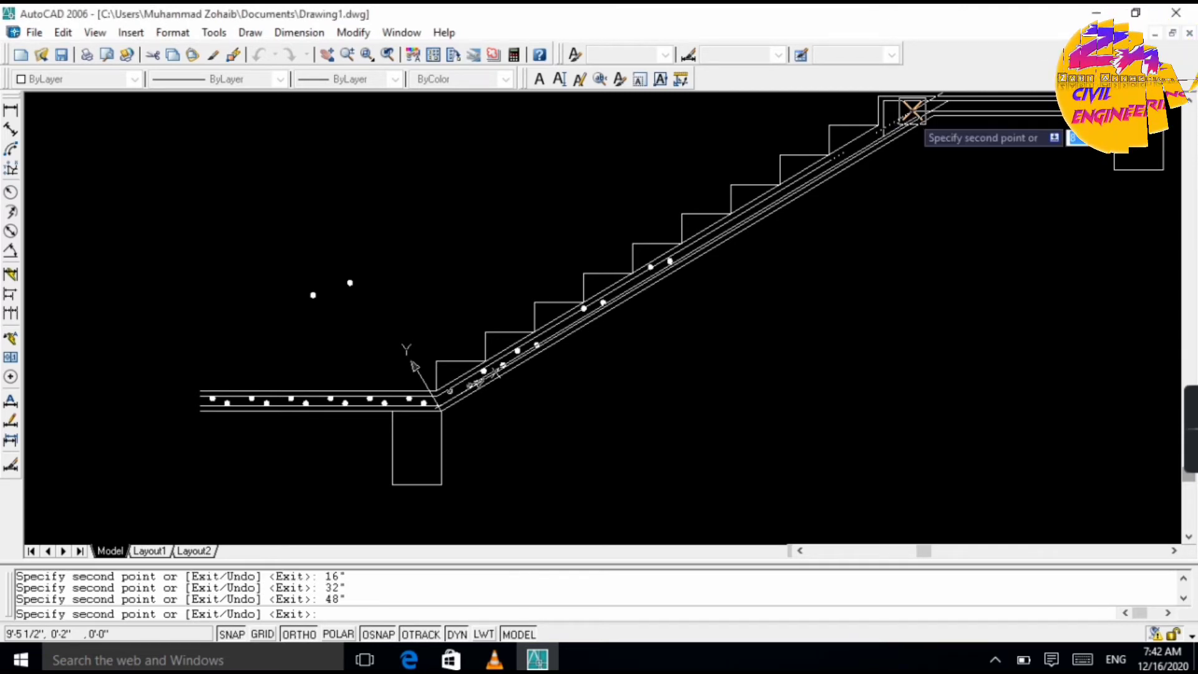
- Undo the donut pair copies placed at 48" and 32" along the waist
scroll(809, 165, "up", 3)
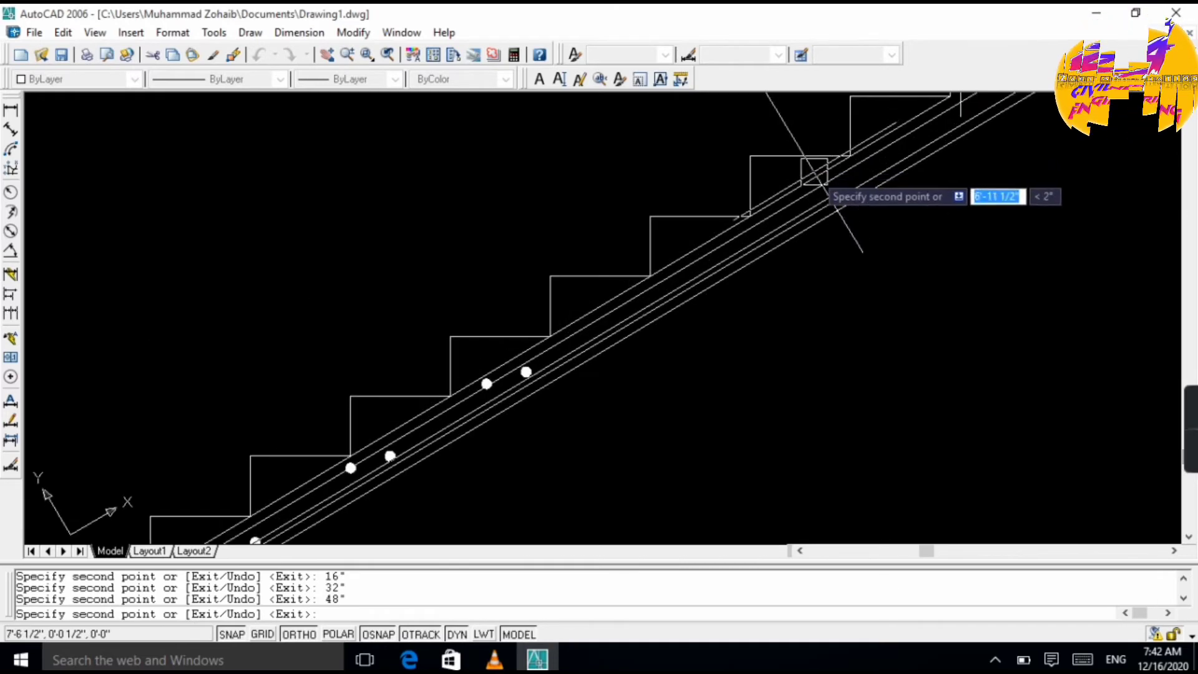
scroll(550, 315, "down", 2)
scroll(479, 358, "up", 2)
scroll(493, 374, "down", 2)
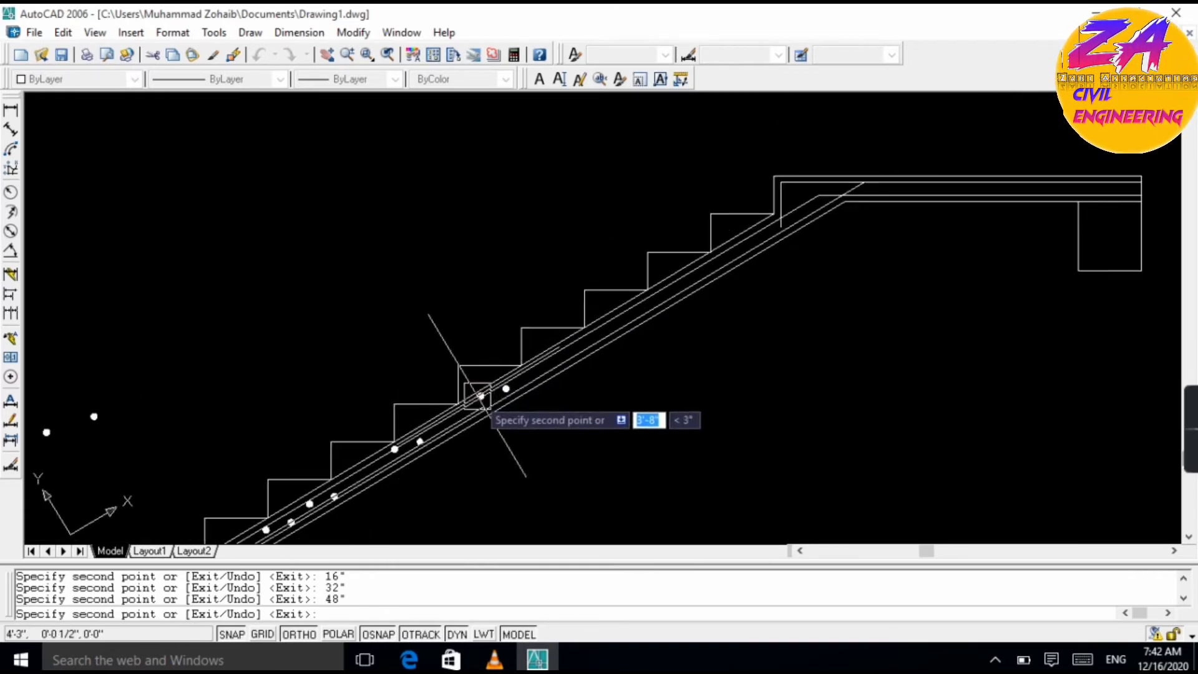
scroll(474, 399, "up", 3)
key("ctrl+z")
key("ctrl+z")
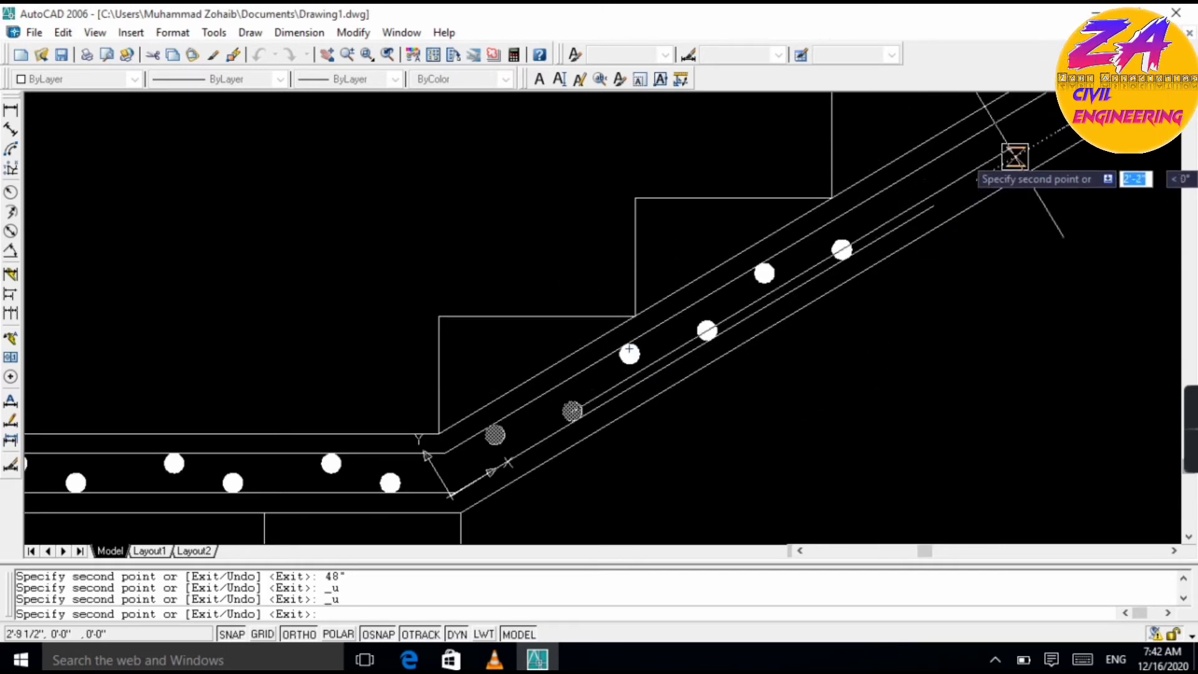
- Try the donut pair copy at 32" again, undo it and end the Copy command
scroll(1005, 159, "down", 6)
scroll(1012, 146, "up", 4)
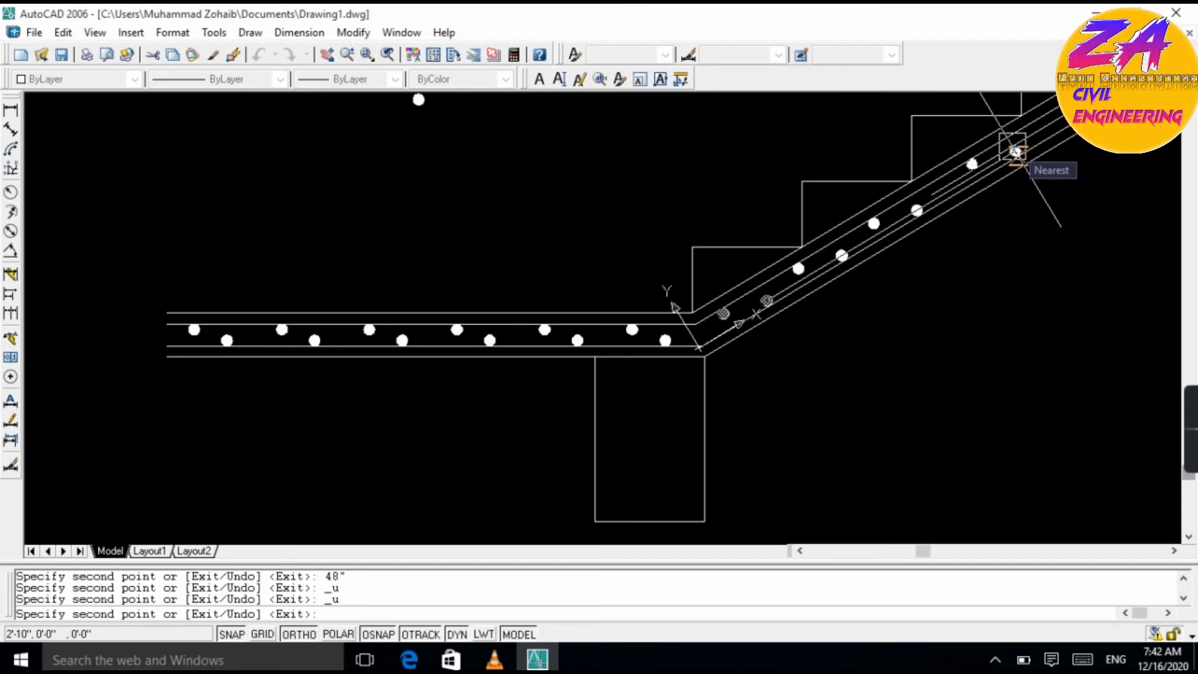
type("32\"")
key("Return")
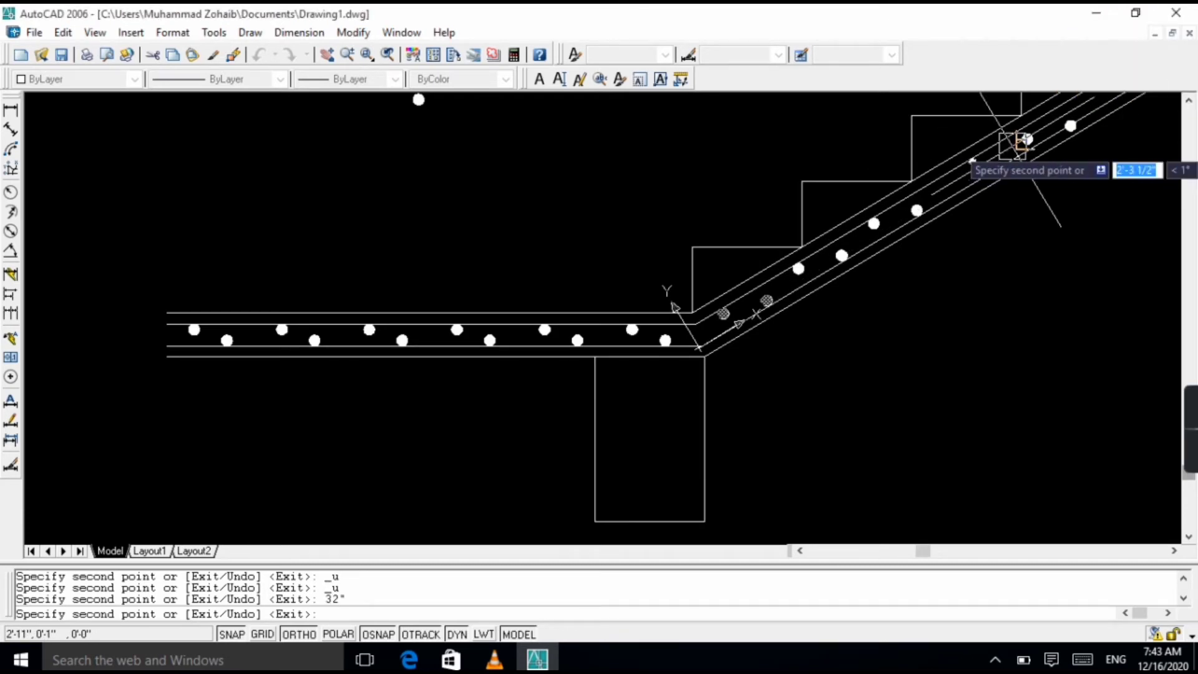
scroll(1020, 144, "up", 3)
key("ctrl+z")
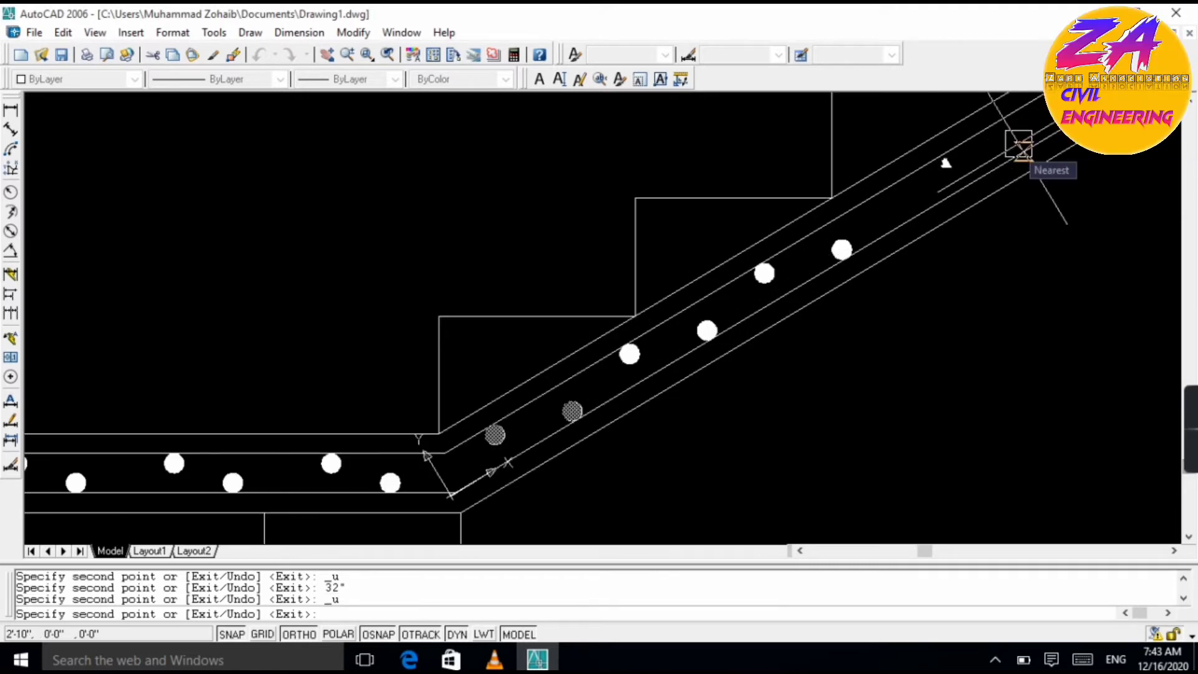
key("Escape")
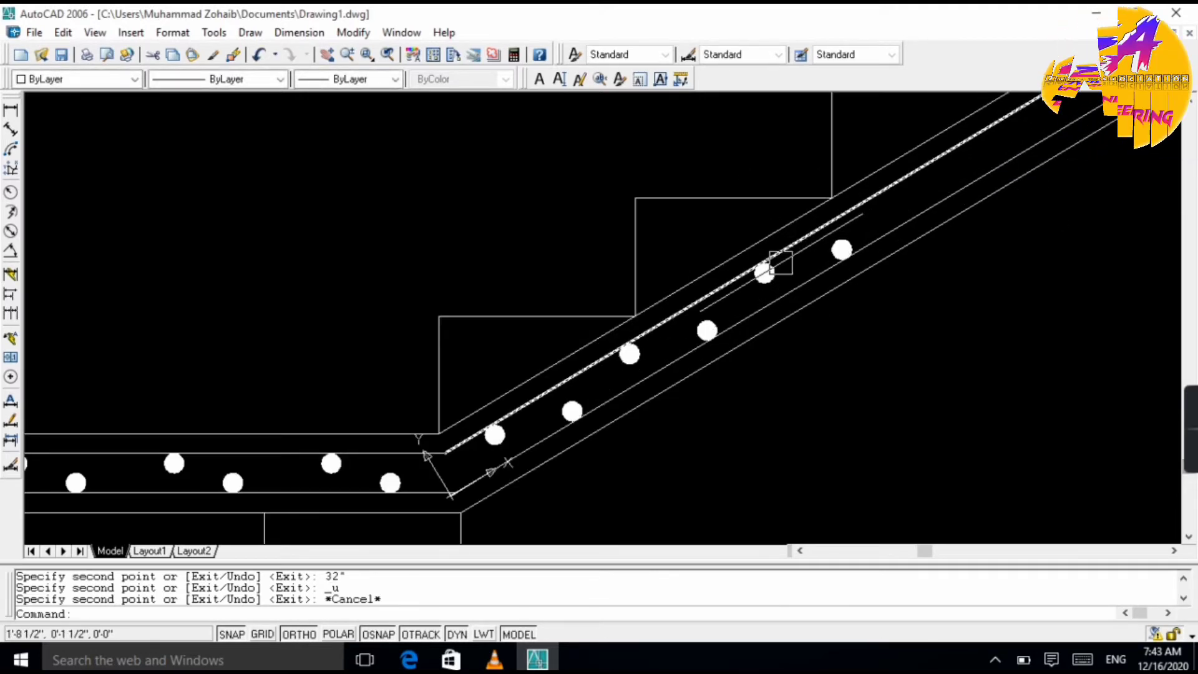
- Copy the waist's last two donuts by the lower-line donut's centre up the slope at 8" spacing, as far as 88"
double_click(764, 272)
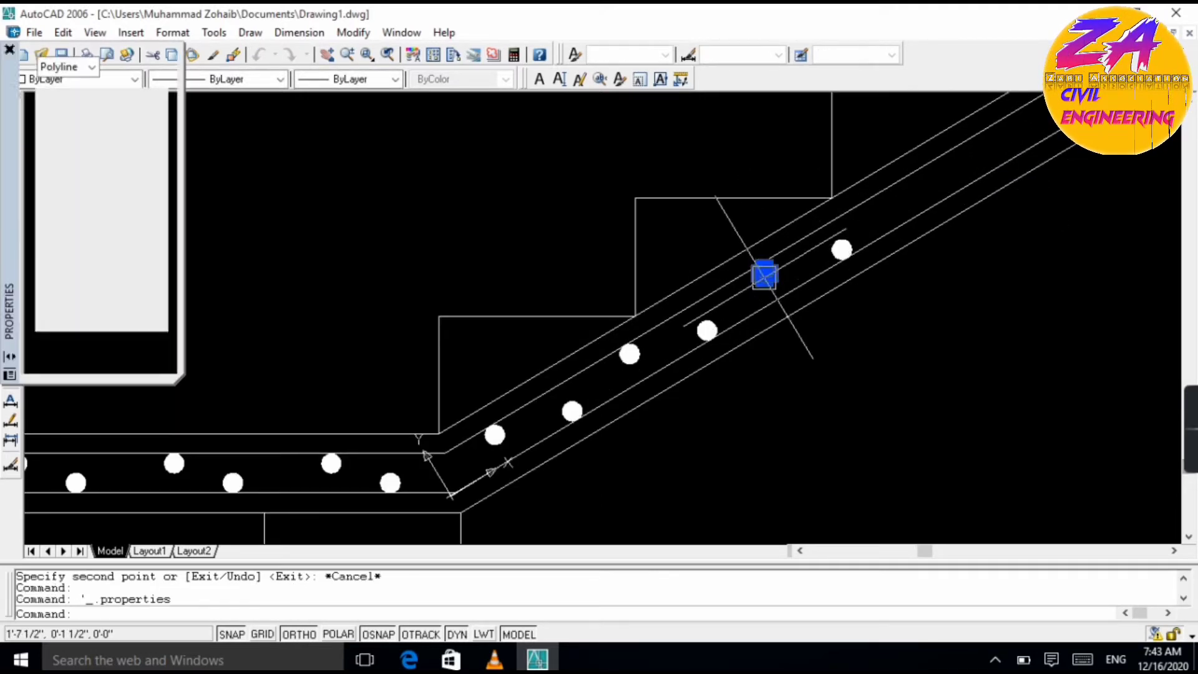
left_click(841, 250)
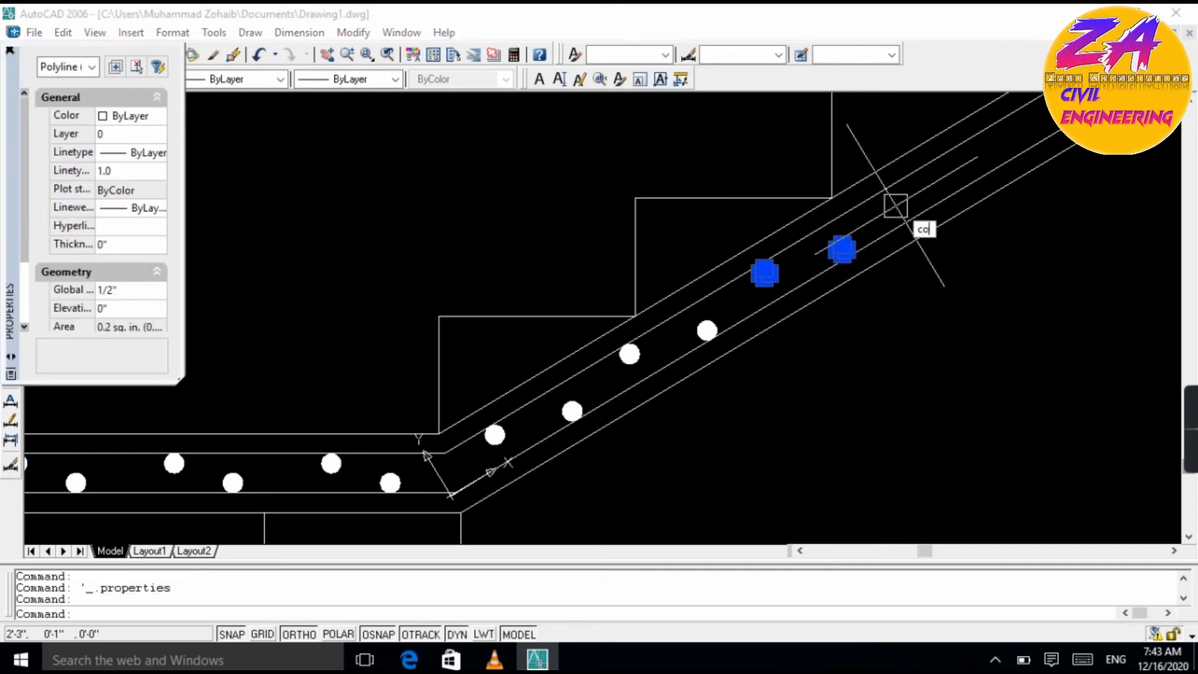
type("co")
key("Return")
left_click(842, 249)
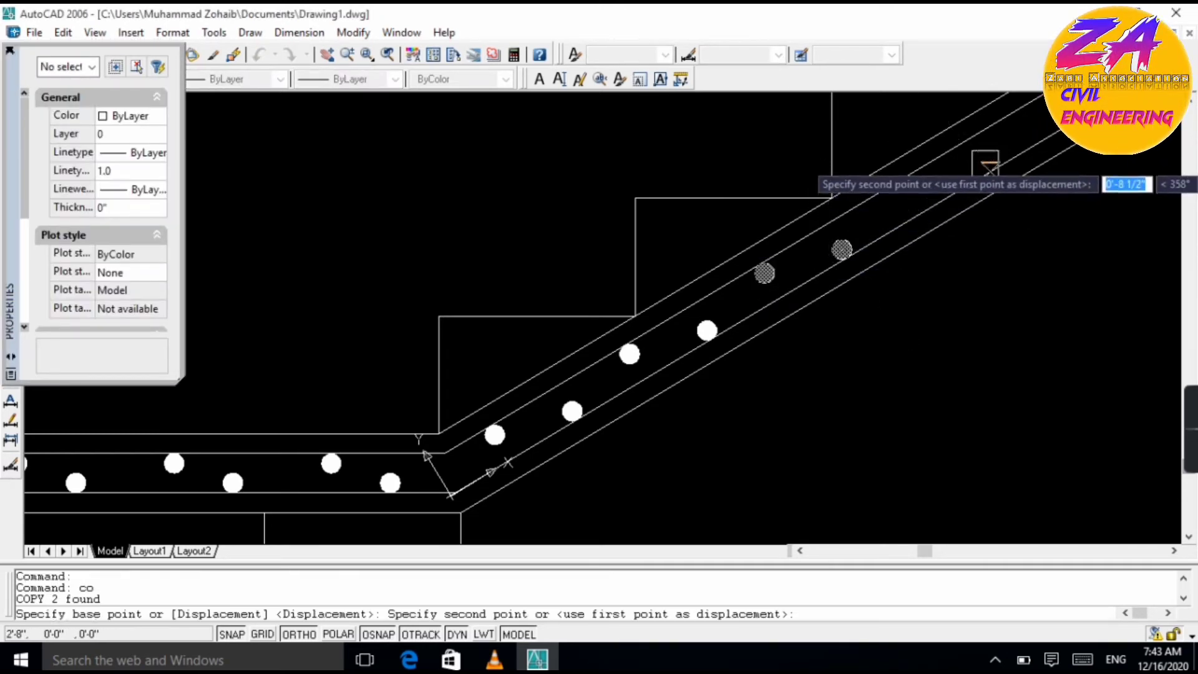
type("8")
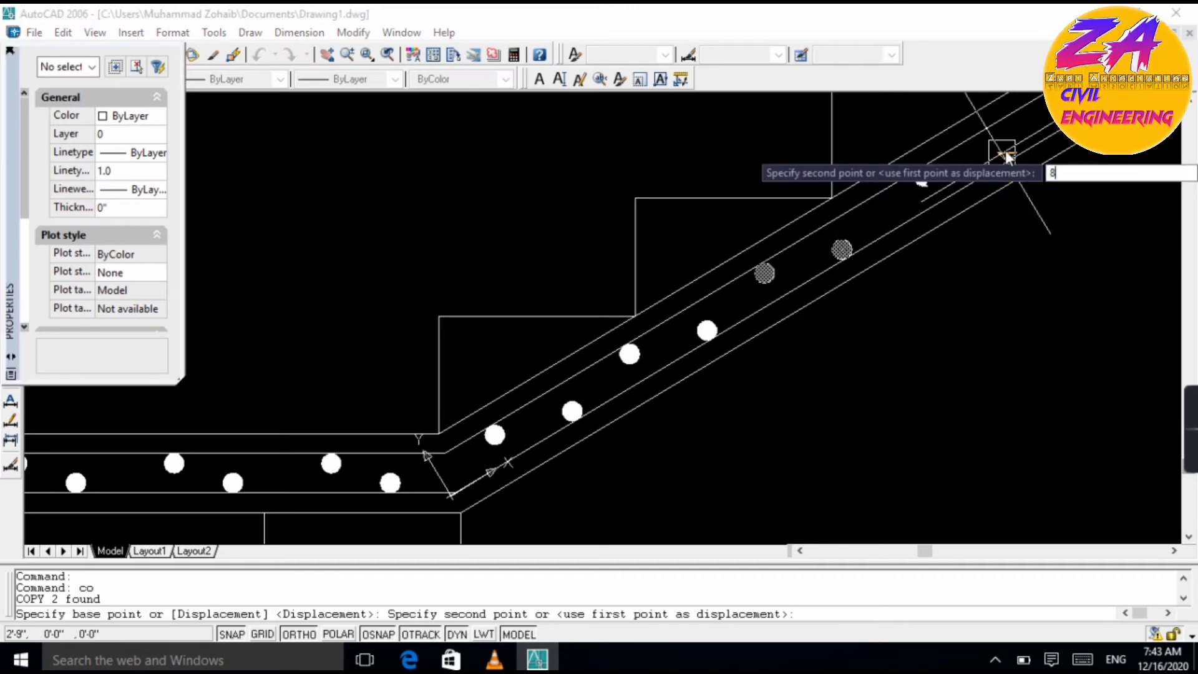
type("\"")
key("Return")
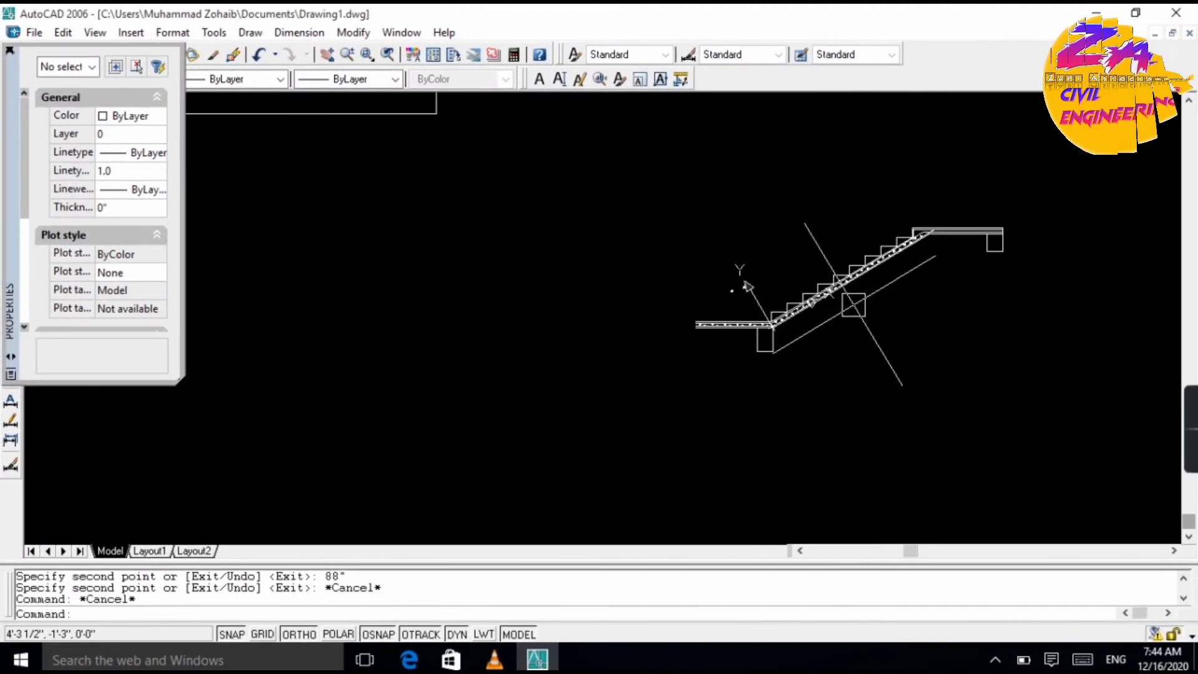
scroll(938, 267, "up", 5)
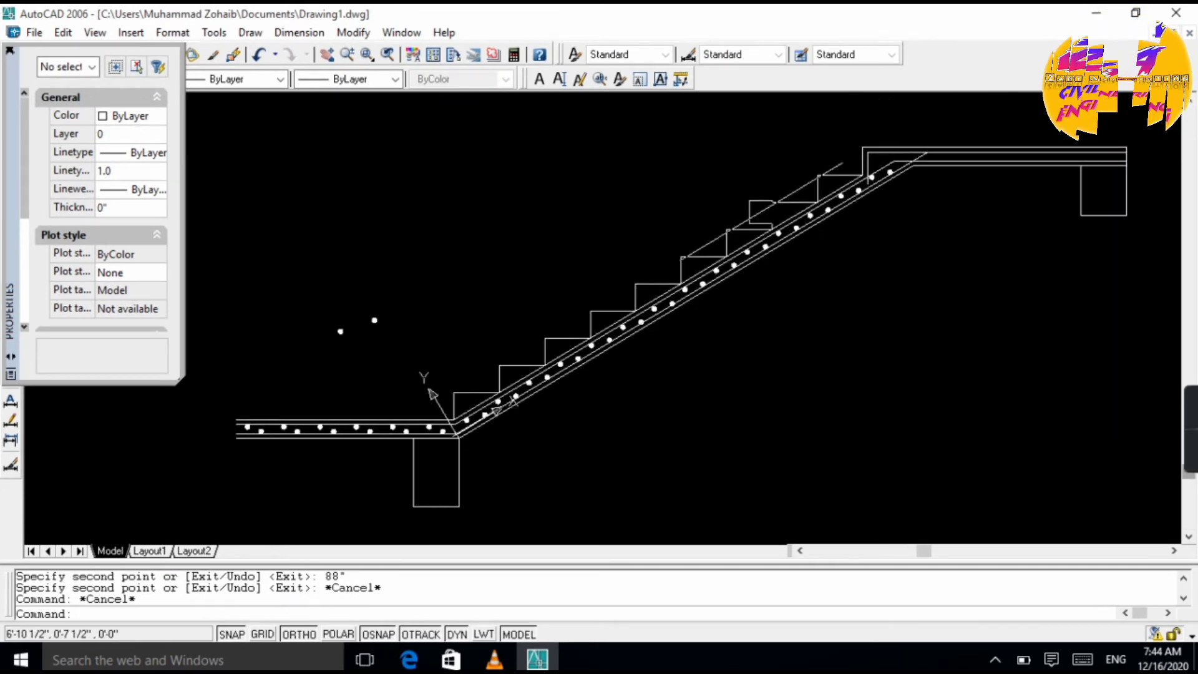
scroll(680, 262, "up", 1)
scroll(715, 259, "up", 3)
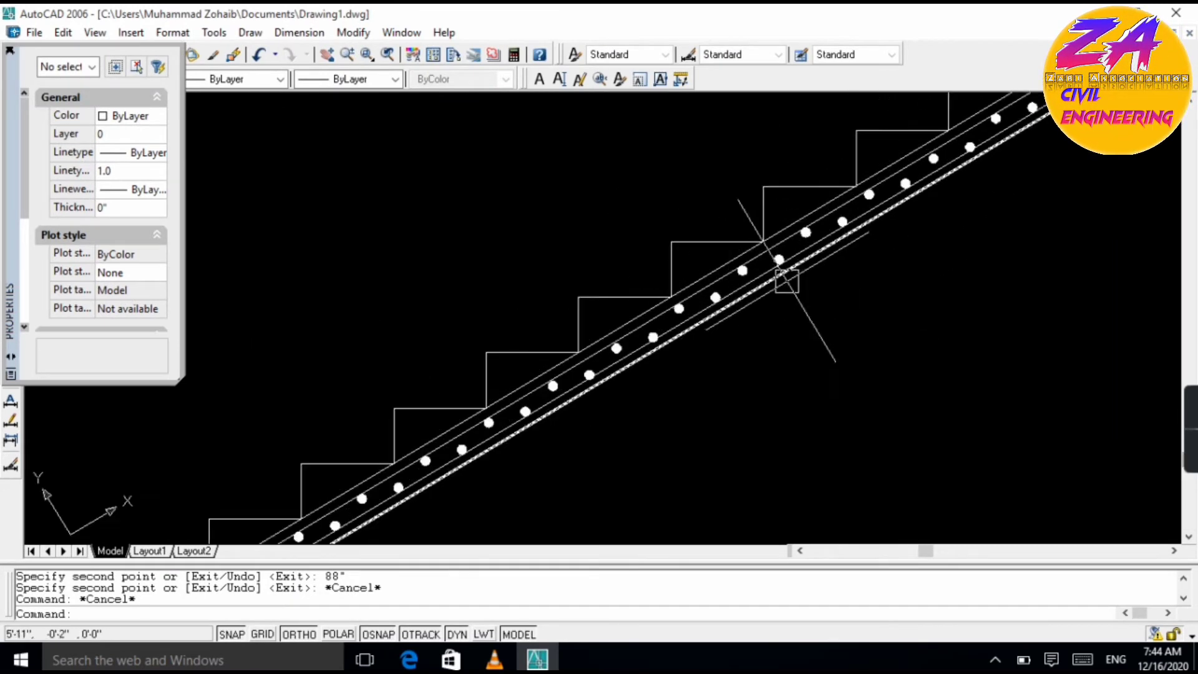
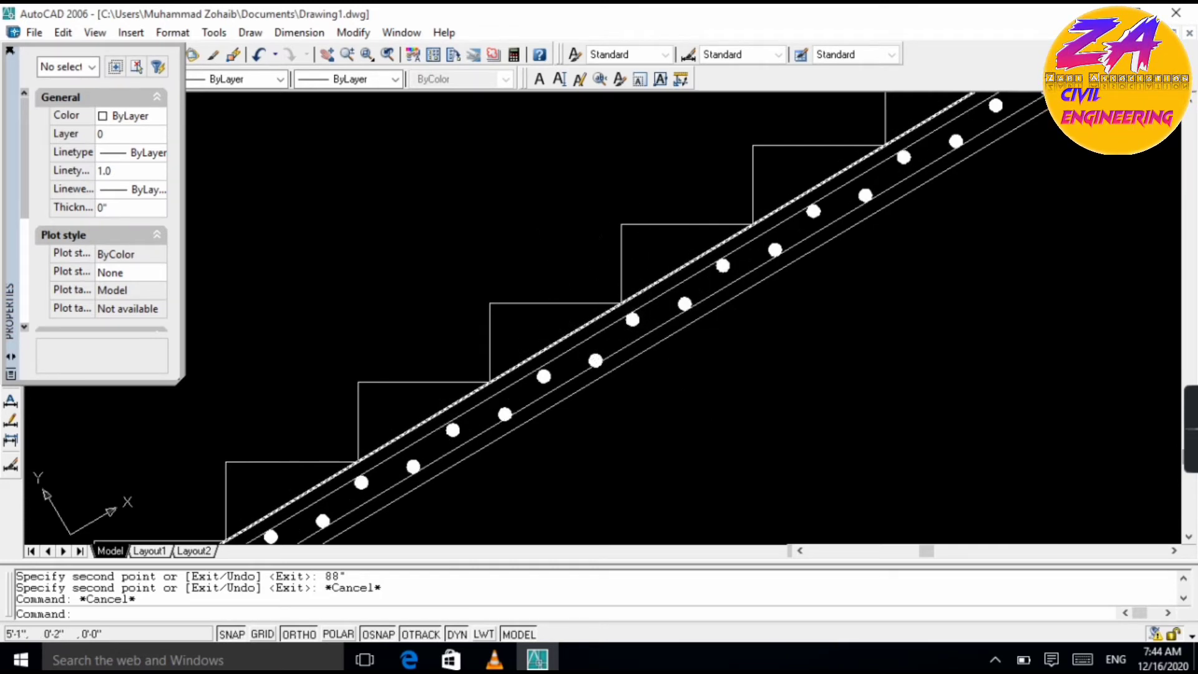
- Draw a line about 11 1/2" long, perpendicular to the stair flight, from the outer corner where the steps meet the upper landing
scroll(713, 282, "down", 3)
scroll(875, 195, "down", 1)
scroll(869, 200, "up", 1)
key("Escape")
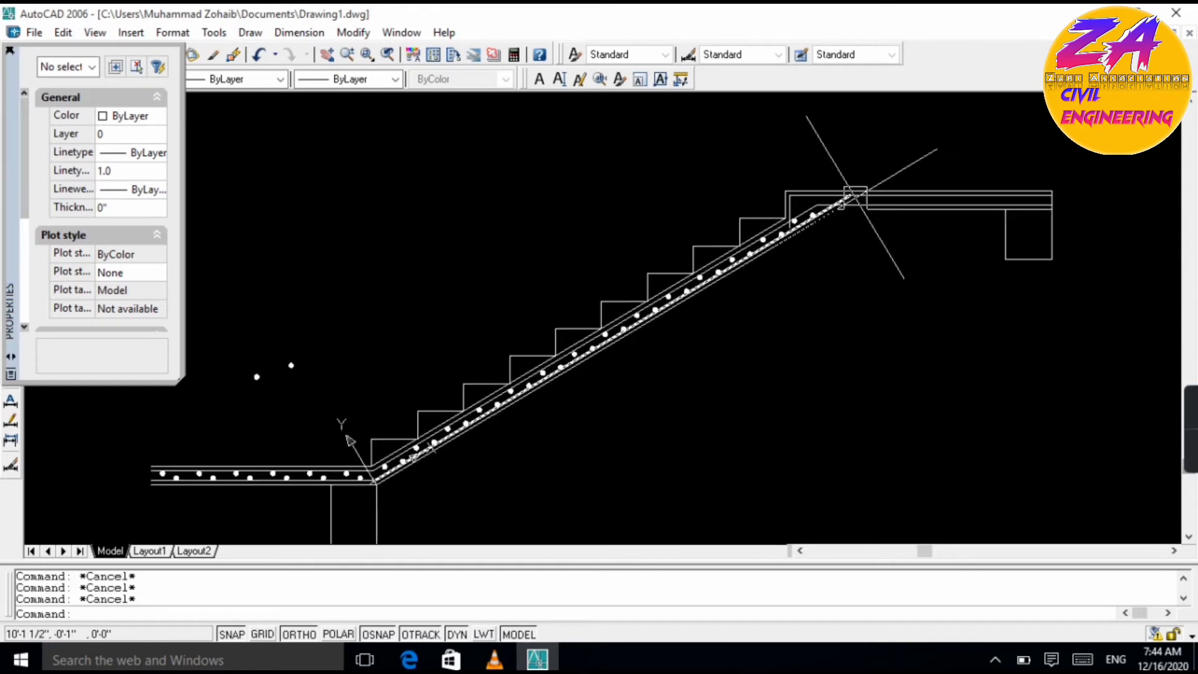
type("l")
key("Return")
scroll(849, 195, "up", 4)
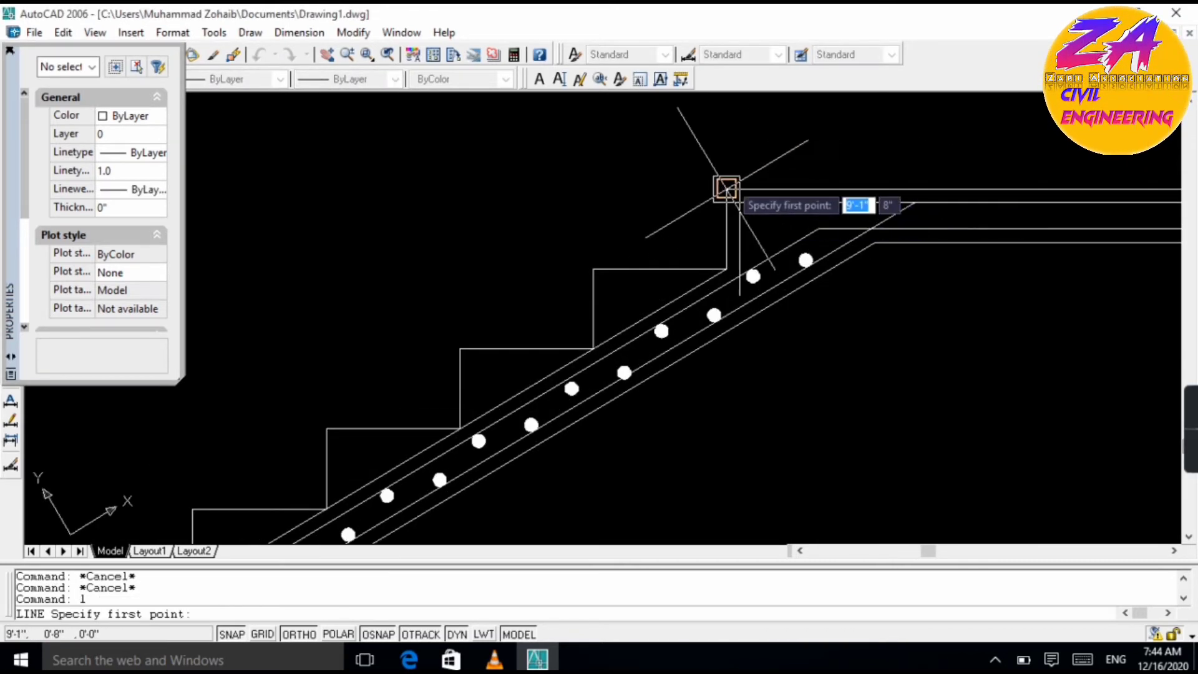
left_click(726, 188)
scroll(727, 187, "down", 4)
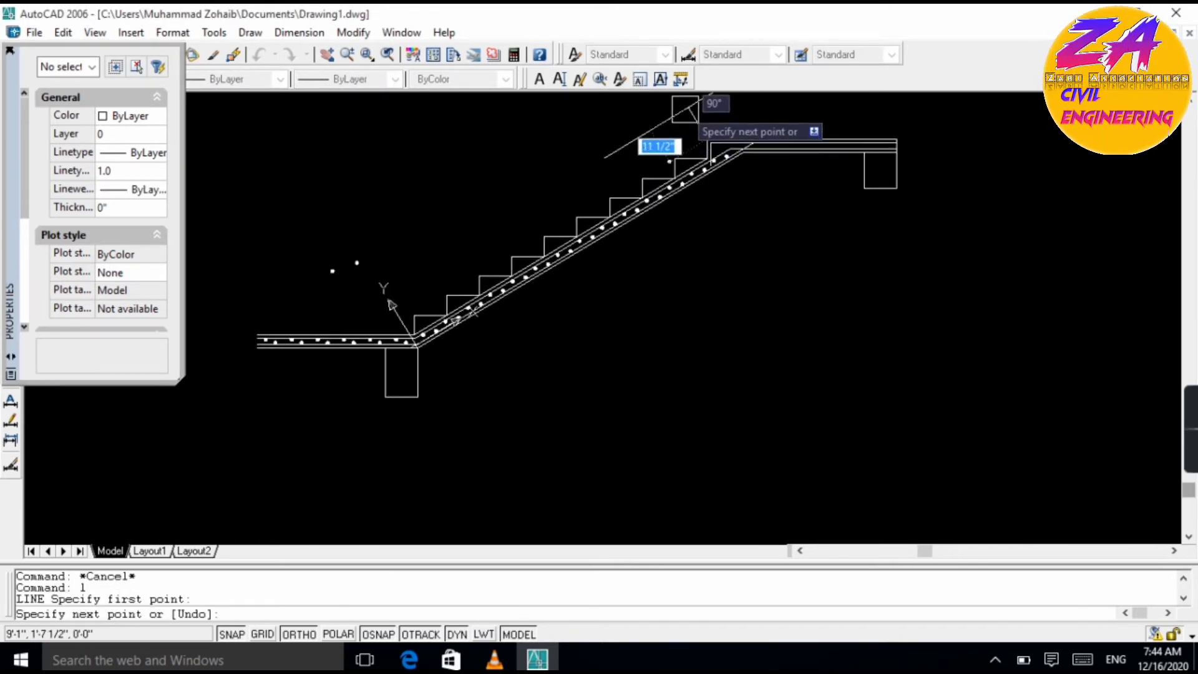
left_click(687, 107)
key("Escape")
- Draw a second line perpendicular to the flight, starting where the lower landing's top edge meets the first riser
key("Return")
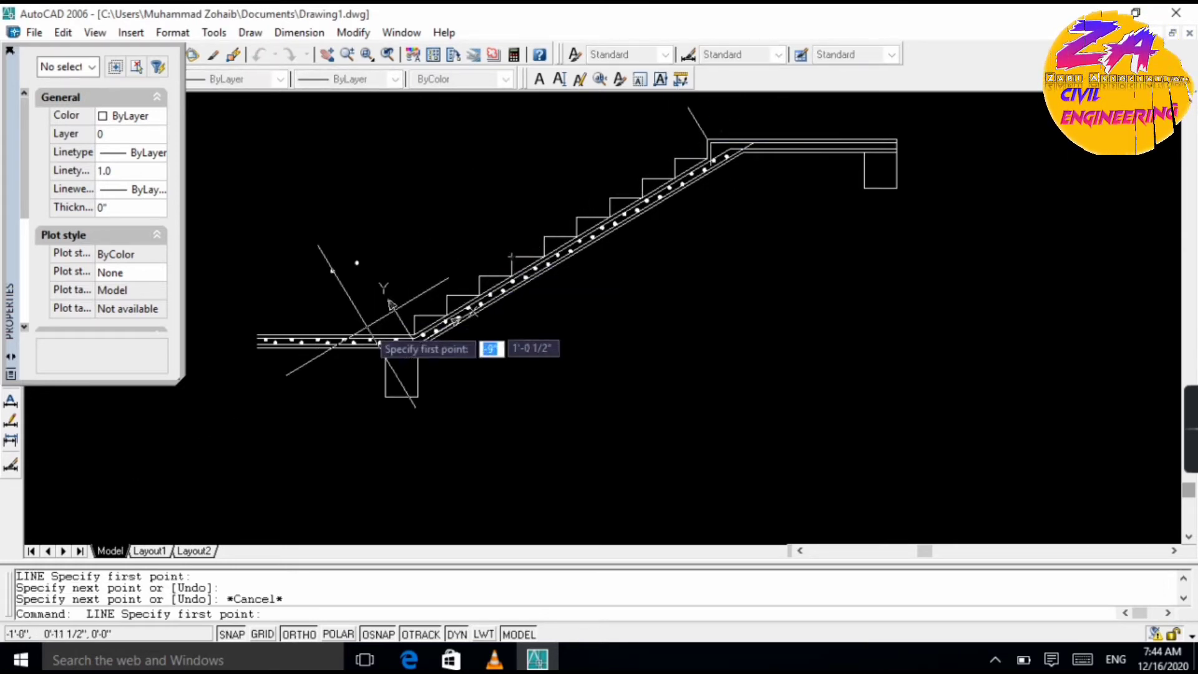
scroll(391, 305, "up", 3)
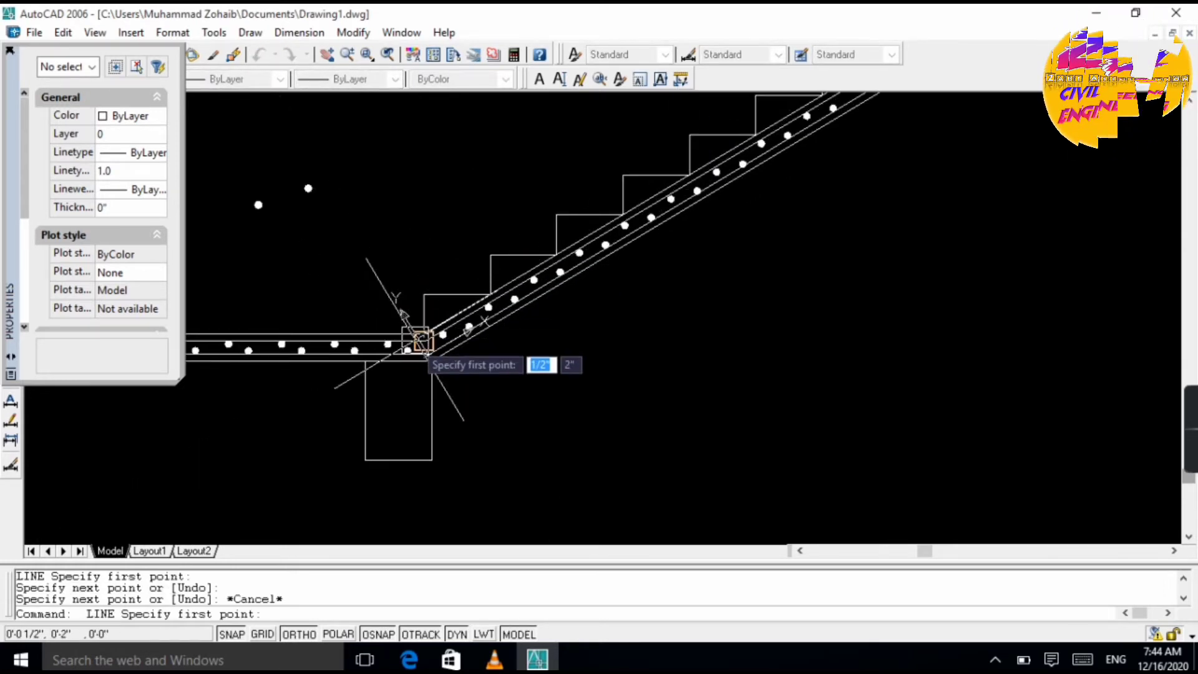
scroll(420, 316, "up", 5)
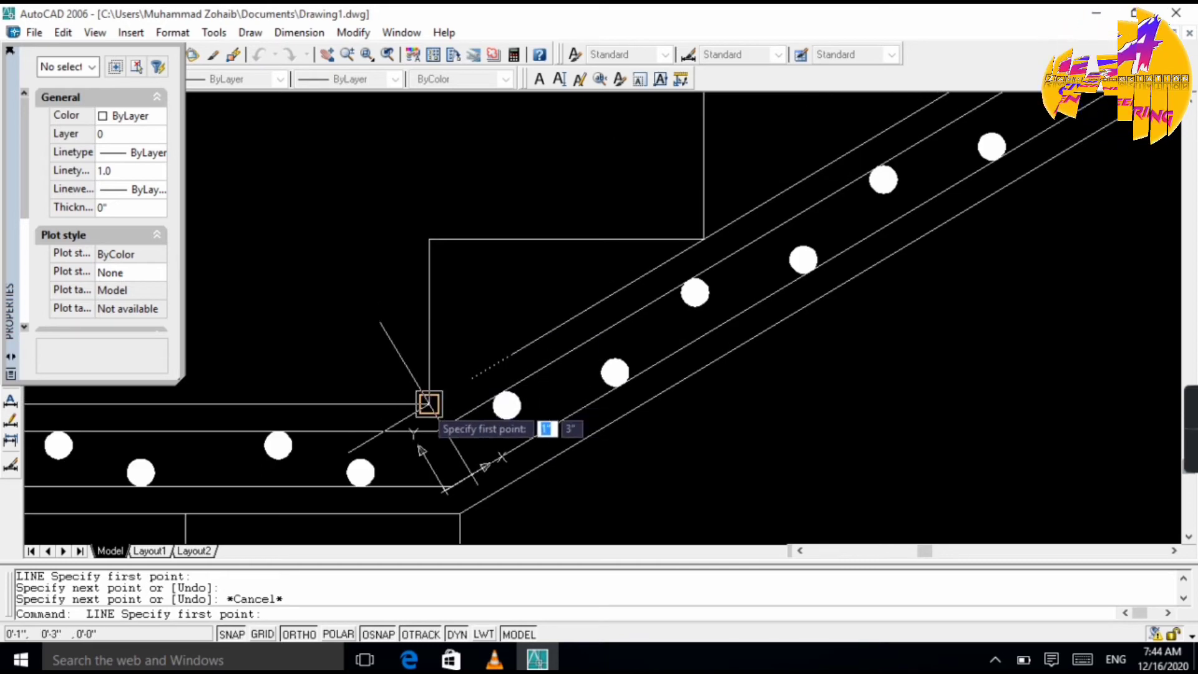
left_click(429, 406)
scroll(396, 174, "down", 10)
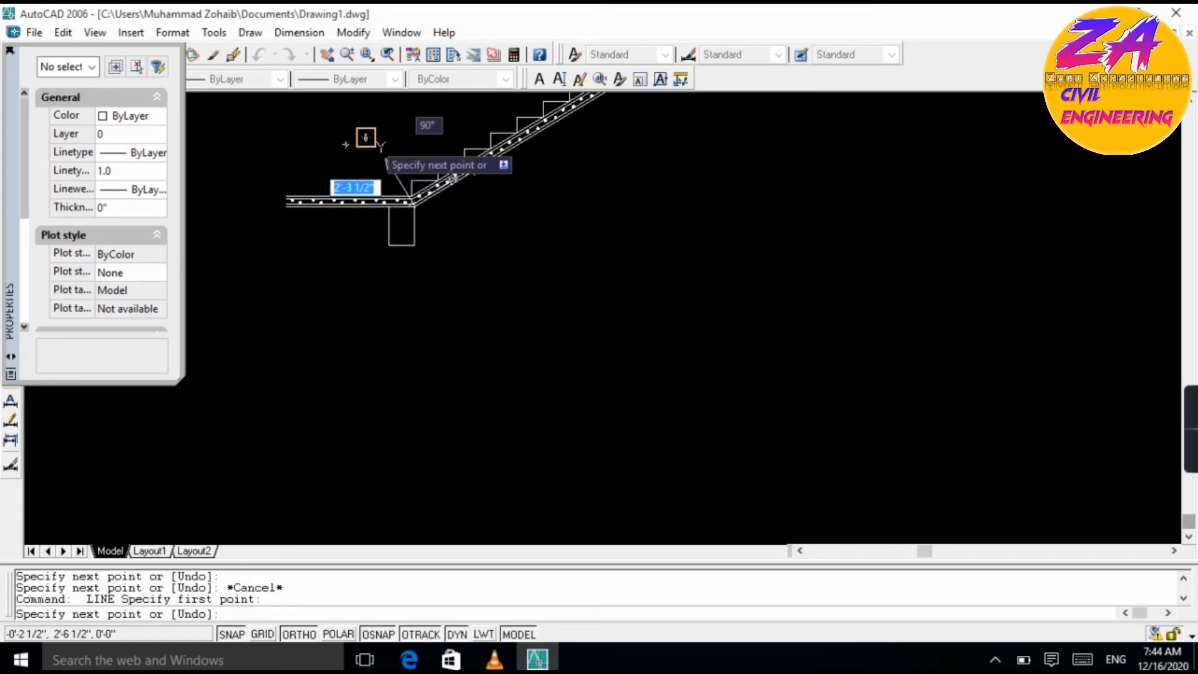
left_click(380, 148)
key("Escape")
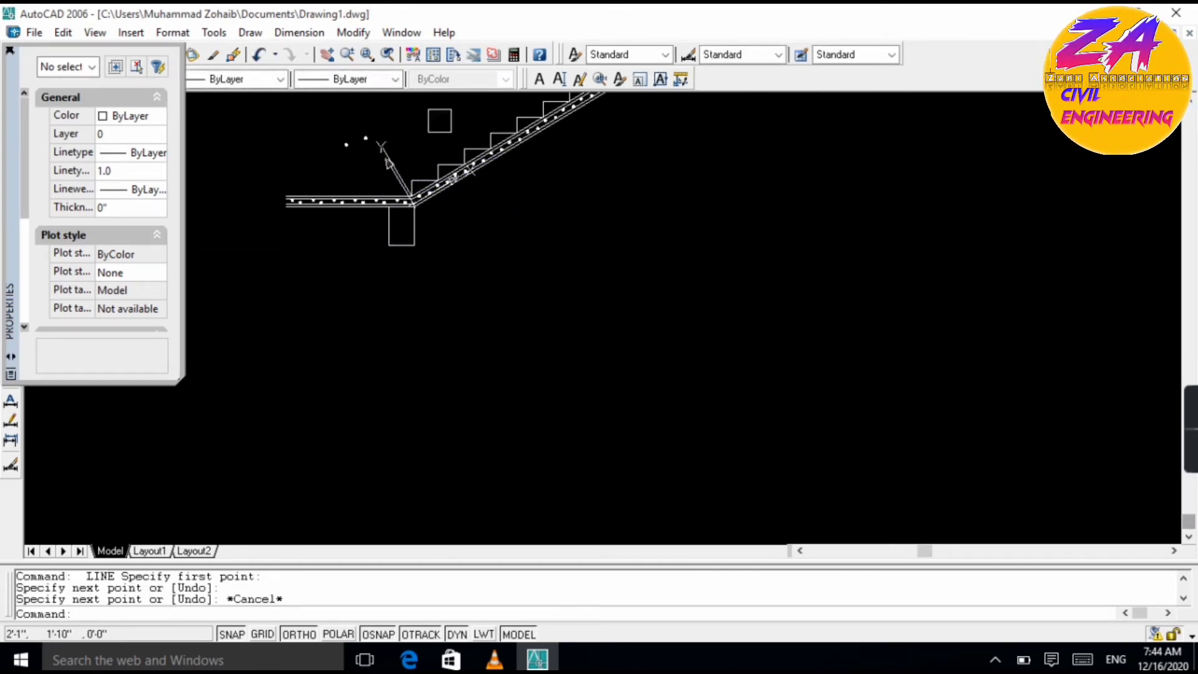
- Add an aligned dimension between the two perpendicular lines, placed parallel to the flight above the steps
scroll(392, 159, "down", 2)
scroll(476, 147, "up", 5)
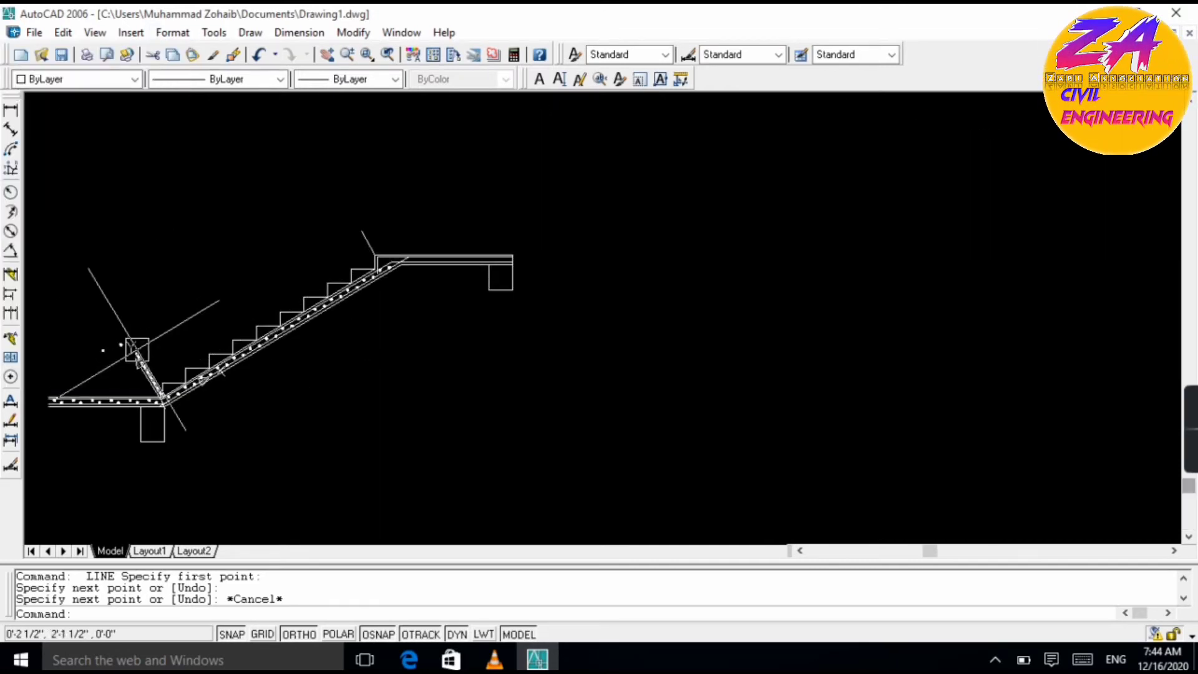
scroll(141, 351, "up", 3)
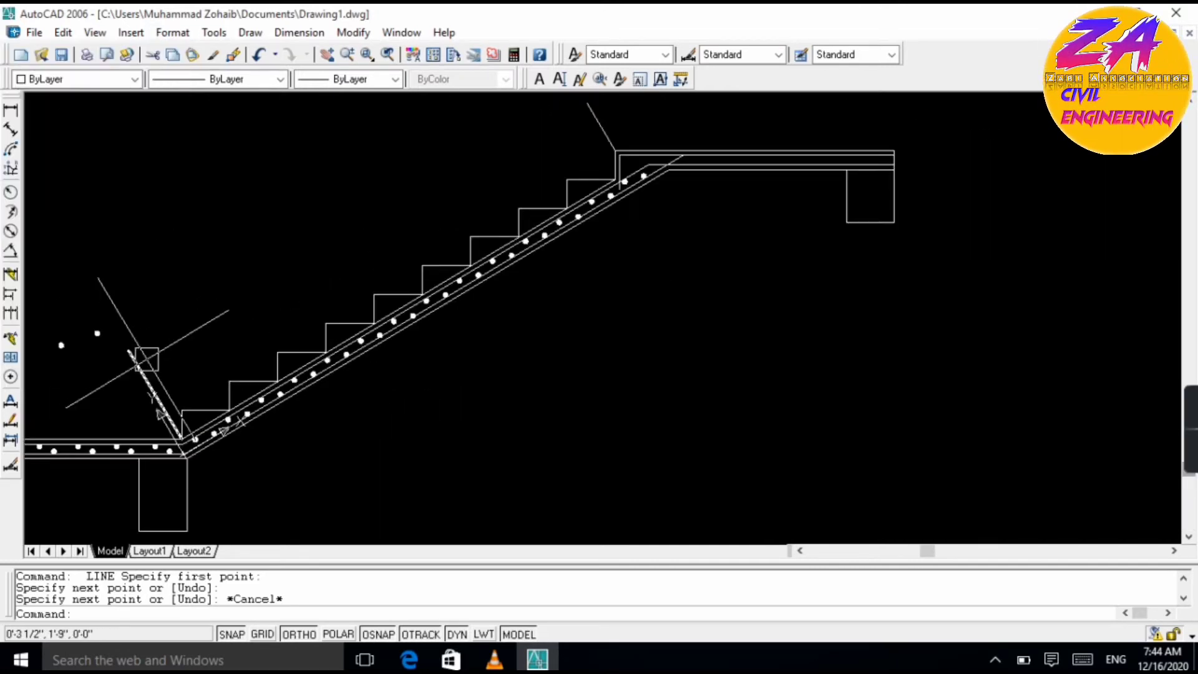
left_click(300, 33)
left_click(221, 95)
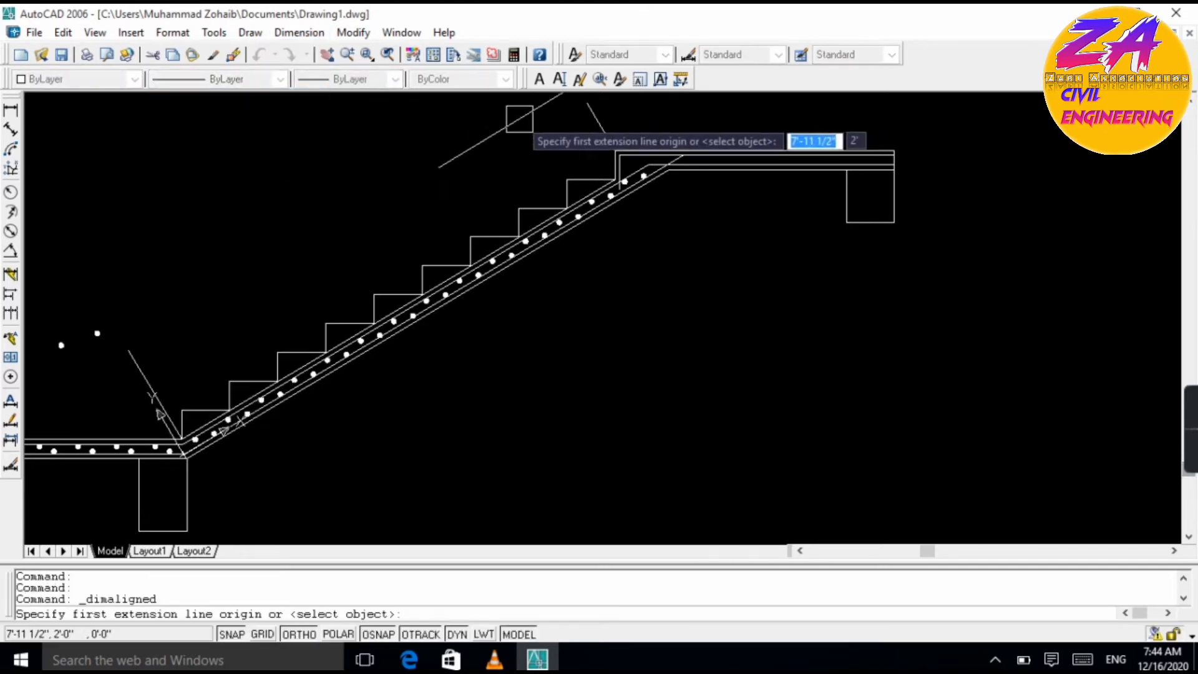
left_click(586, 103)
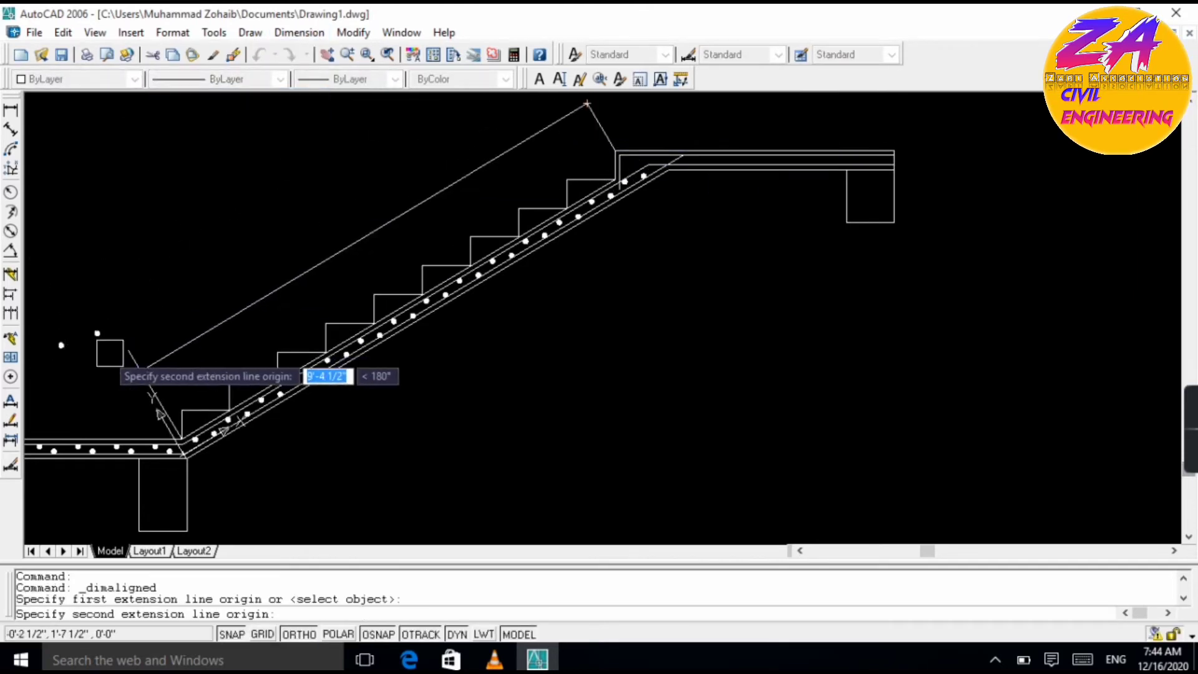
left_click(140, 371)
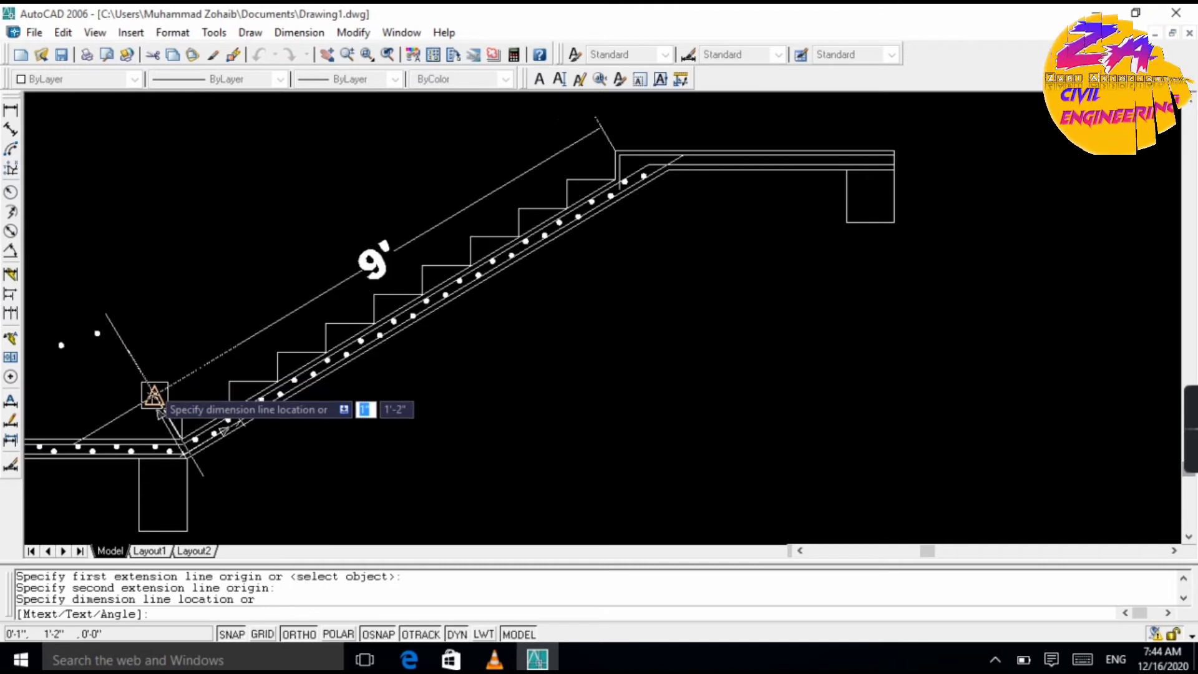
left_click(150, 375)
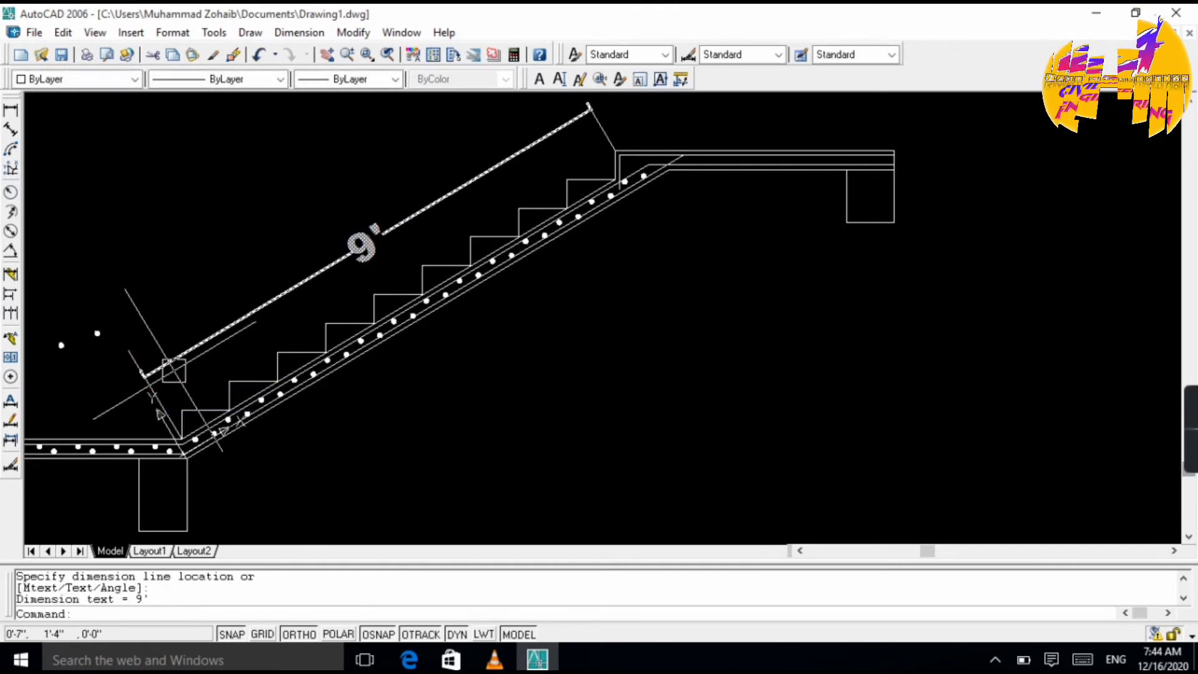
key("Escape")
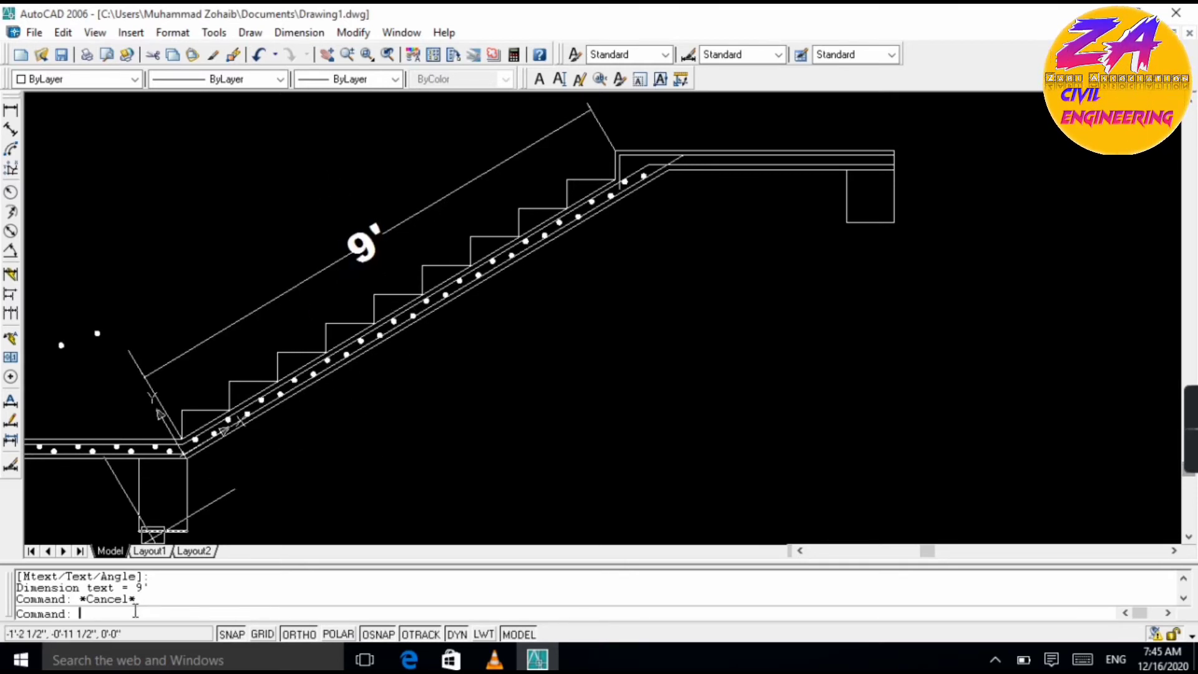
- Calculate 108*.3 with the command-line calculator
key("Return")
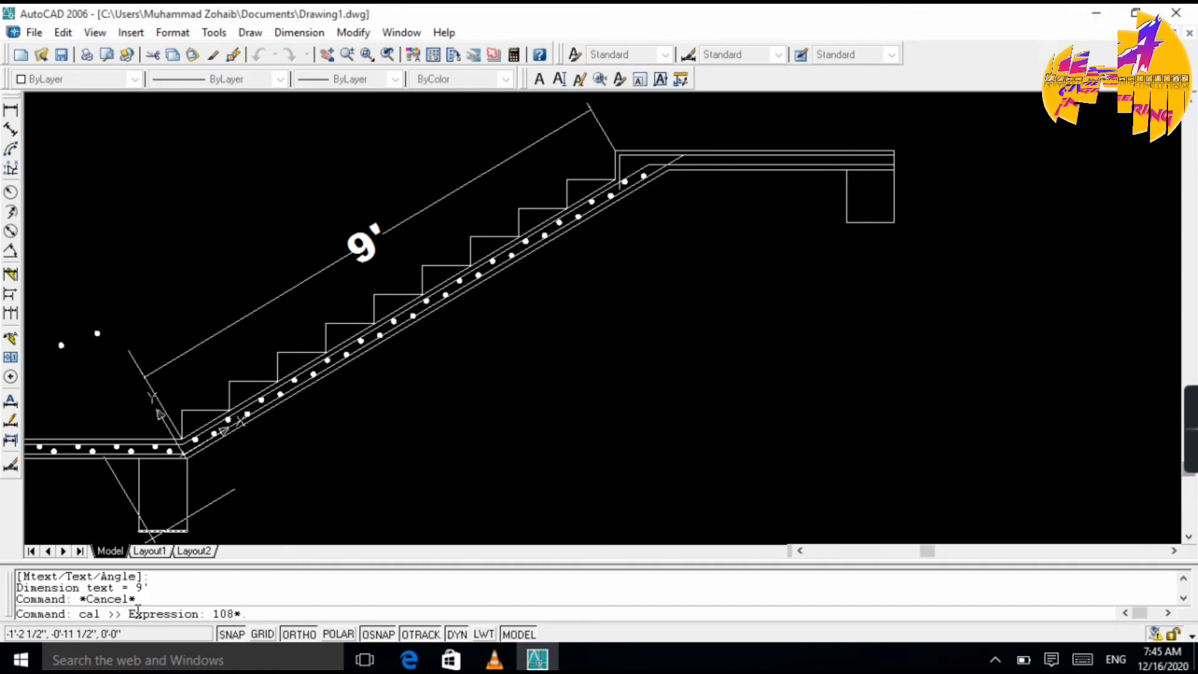
key("Return")
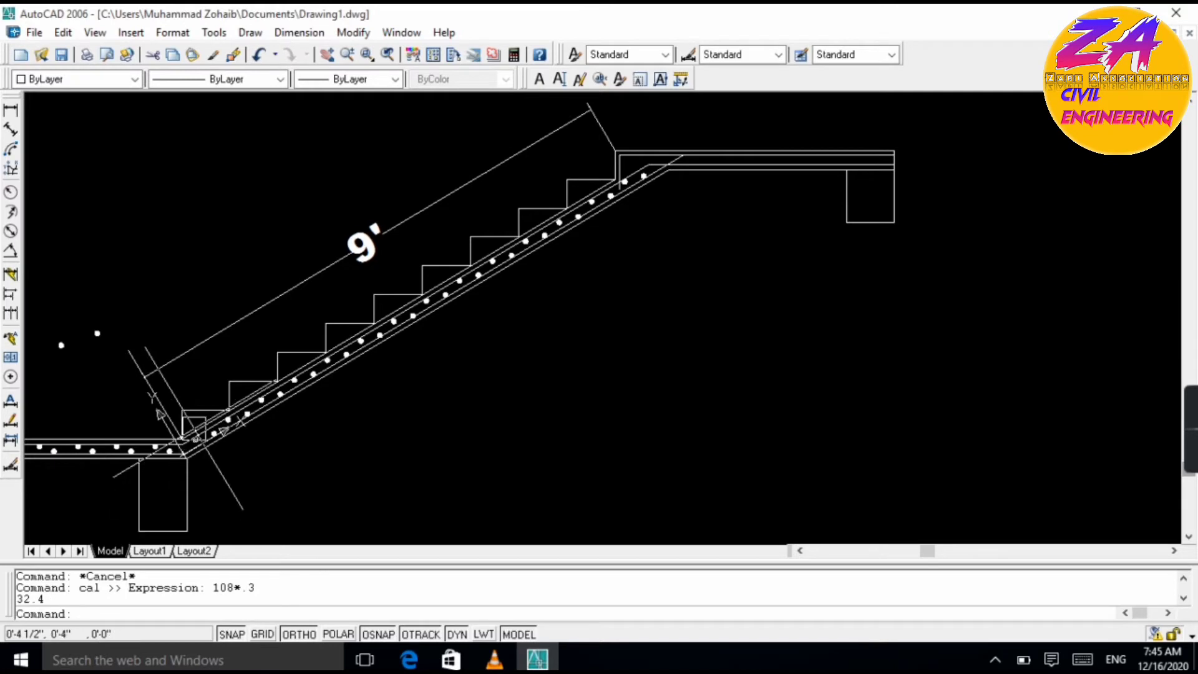
left_click(328, 271)
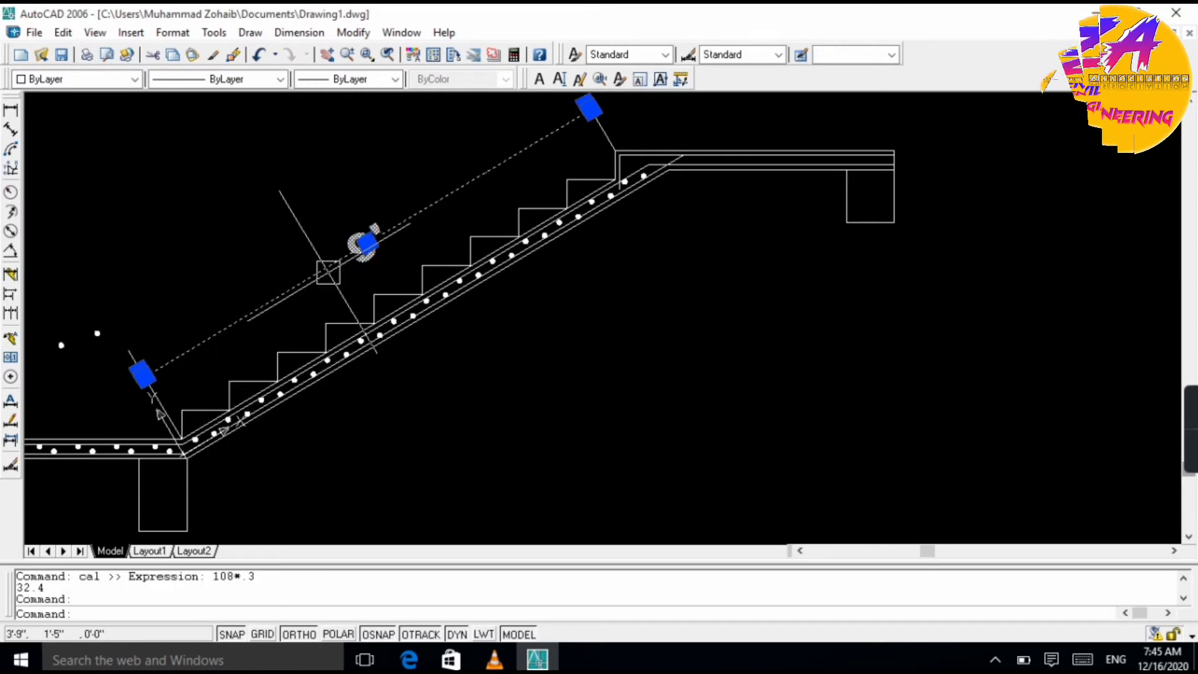
key("Escape")
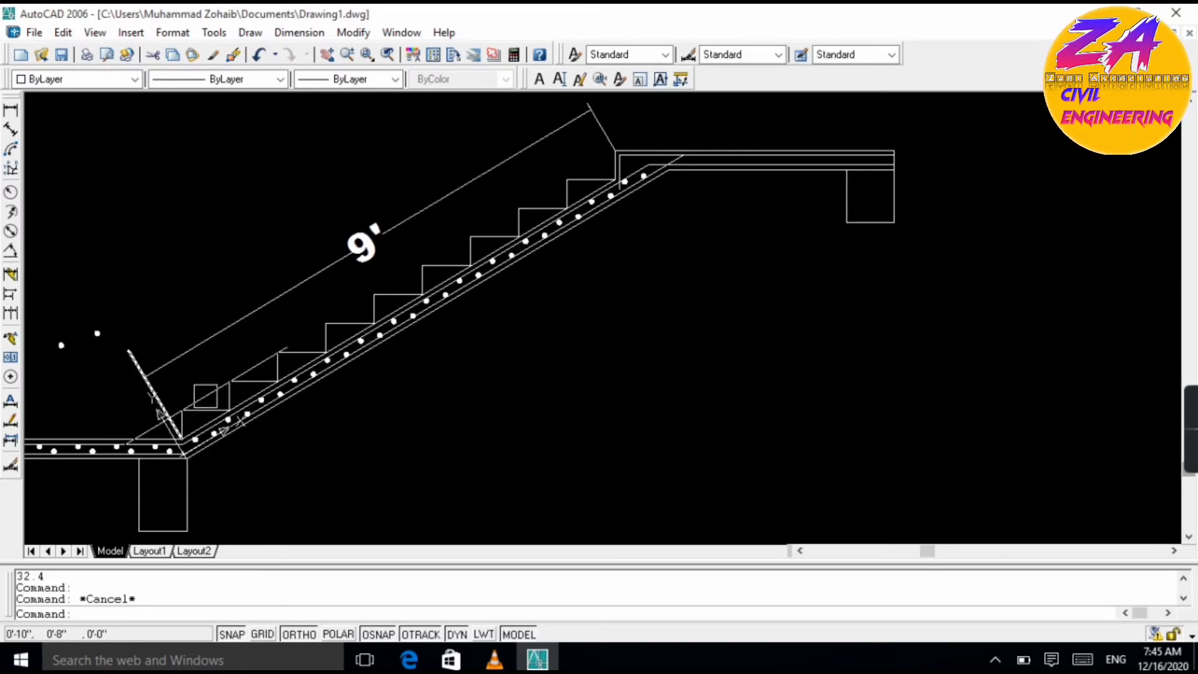
- Erase the aligned dimension above the flight
left_click(405, 208)
type("e")
key("Return")
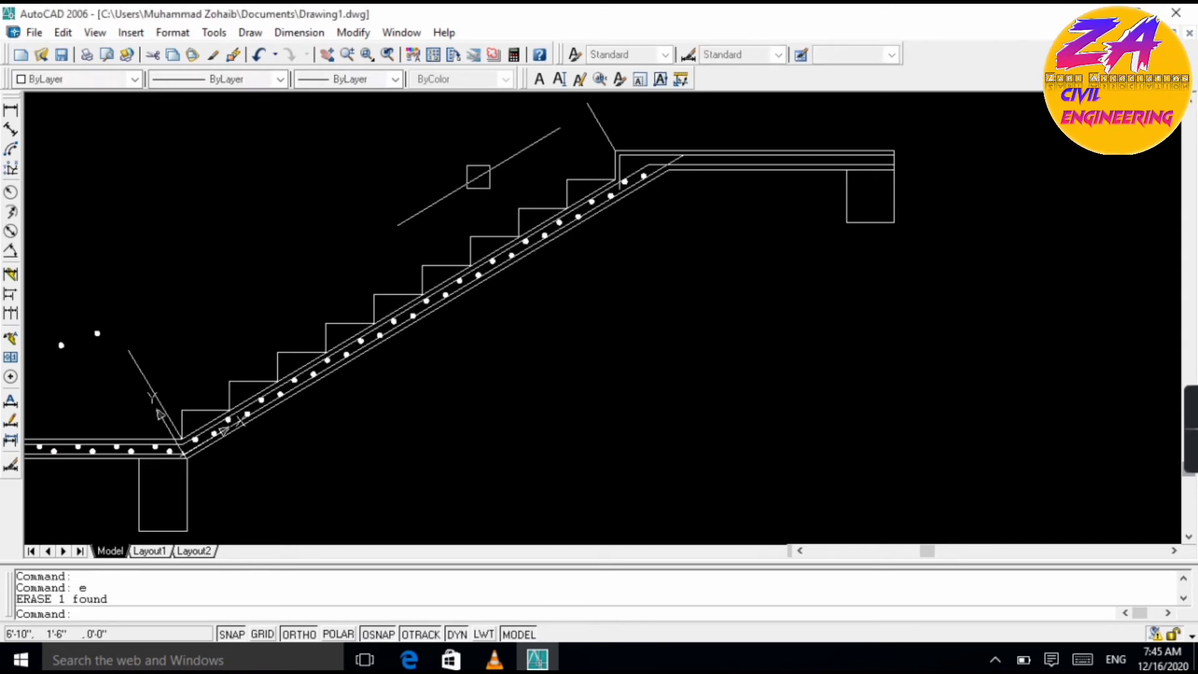
- Offset the perpendicular line at the upper landing by 33" down the flight
key("Escape")
key("Escape")
type("o")
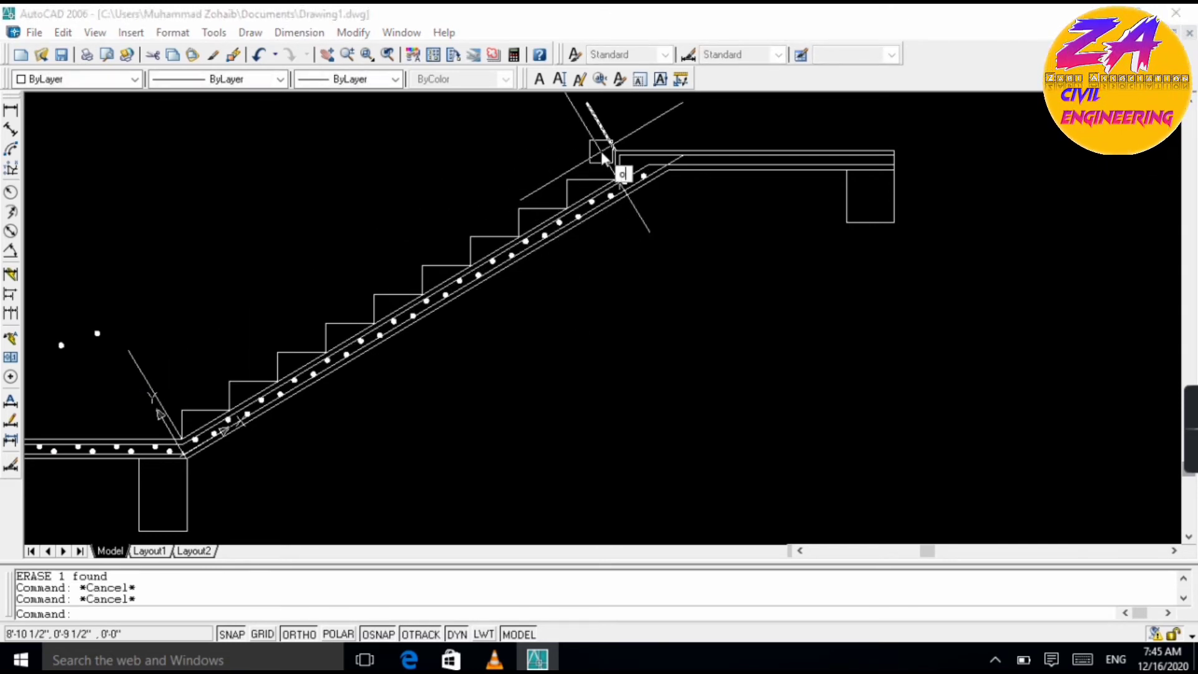
key("Return")
type("33")
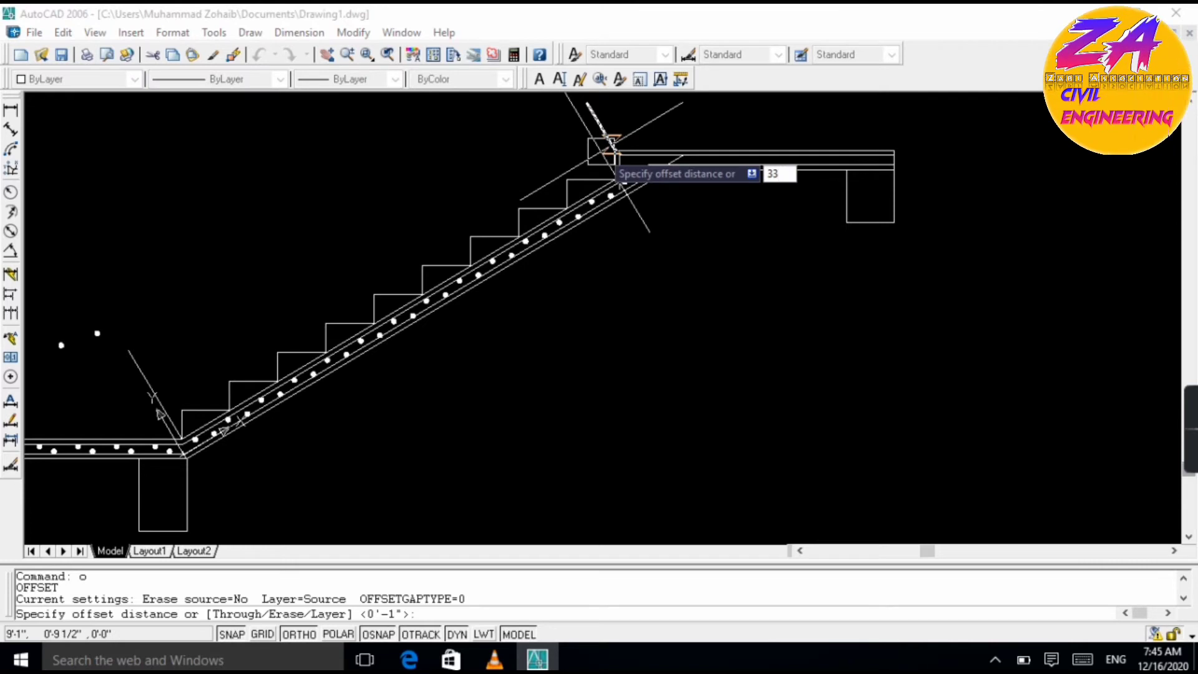
key("Return")
left_click(602, 148)
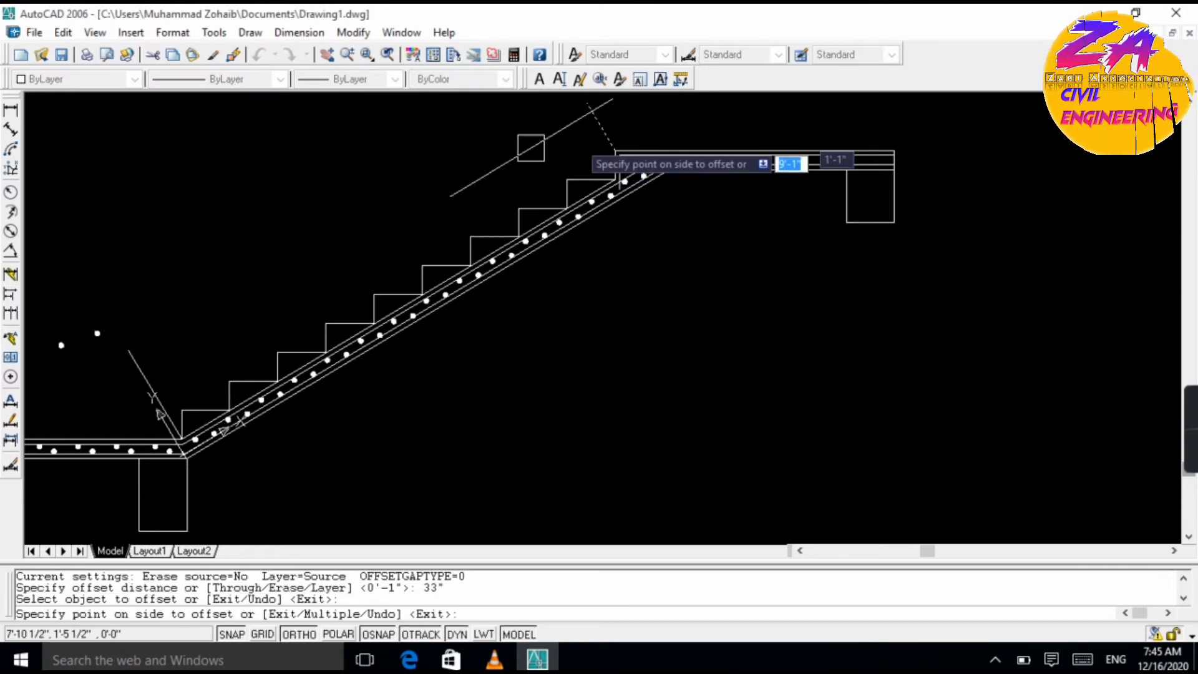
left_click(529, 148)
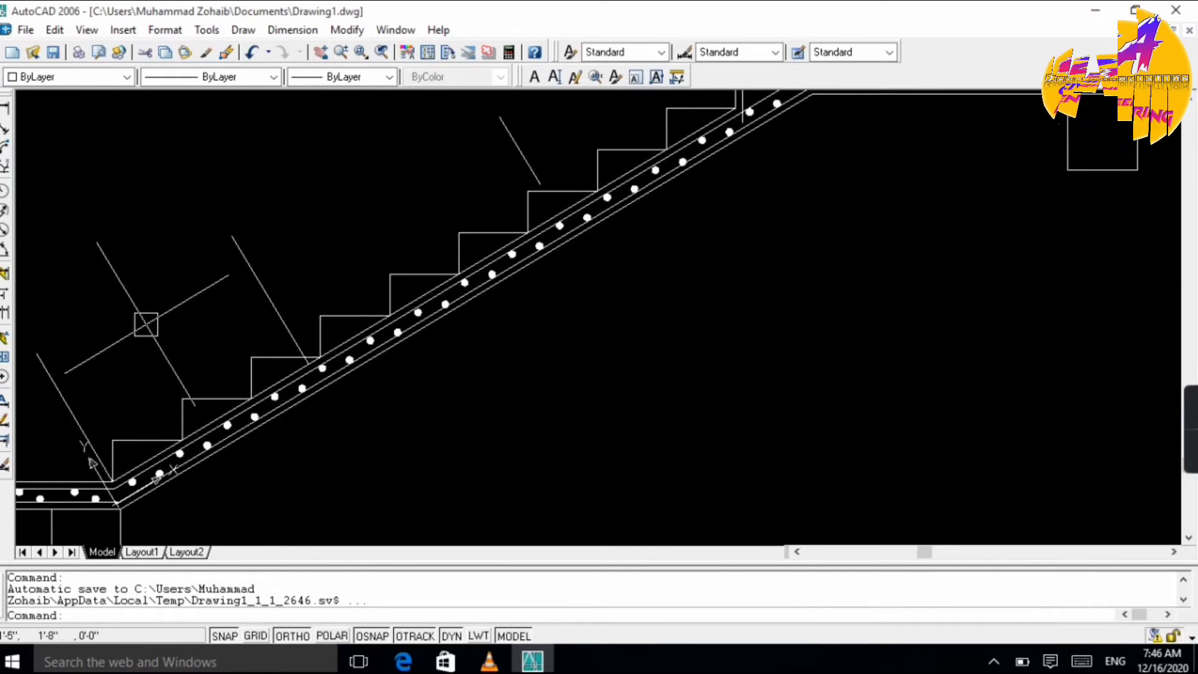
- Extend the two offset perpendicular lines through the slab's top edge to the upper reinforcement bar line
scroll(146, 324, "down", 4)
scroll(231, 361, "up", 5)
type("ex")
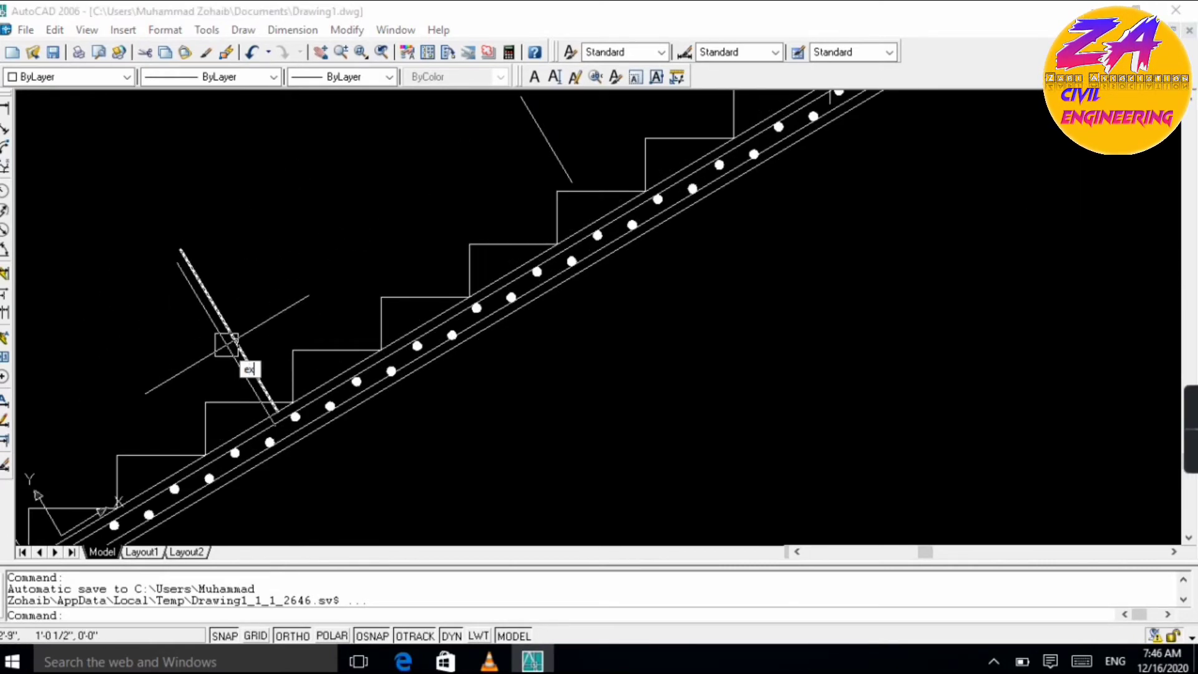
key("Return")
key("Return")
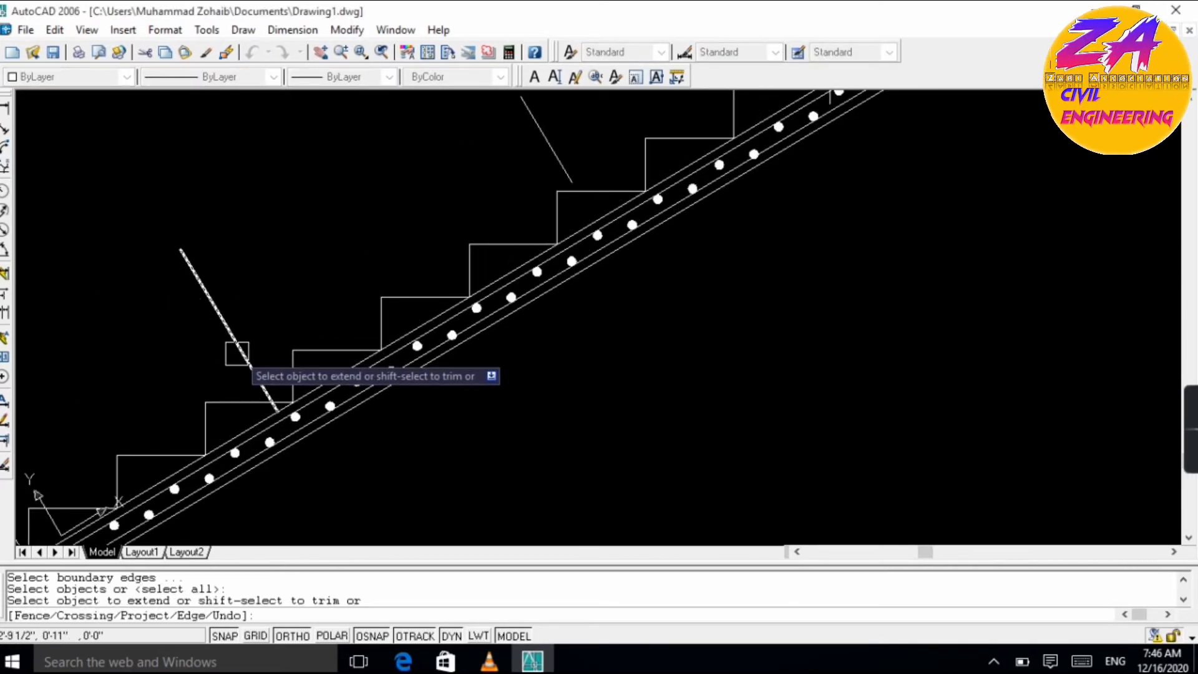
left_click(237, 354)
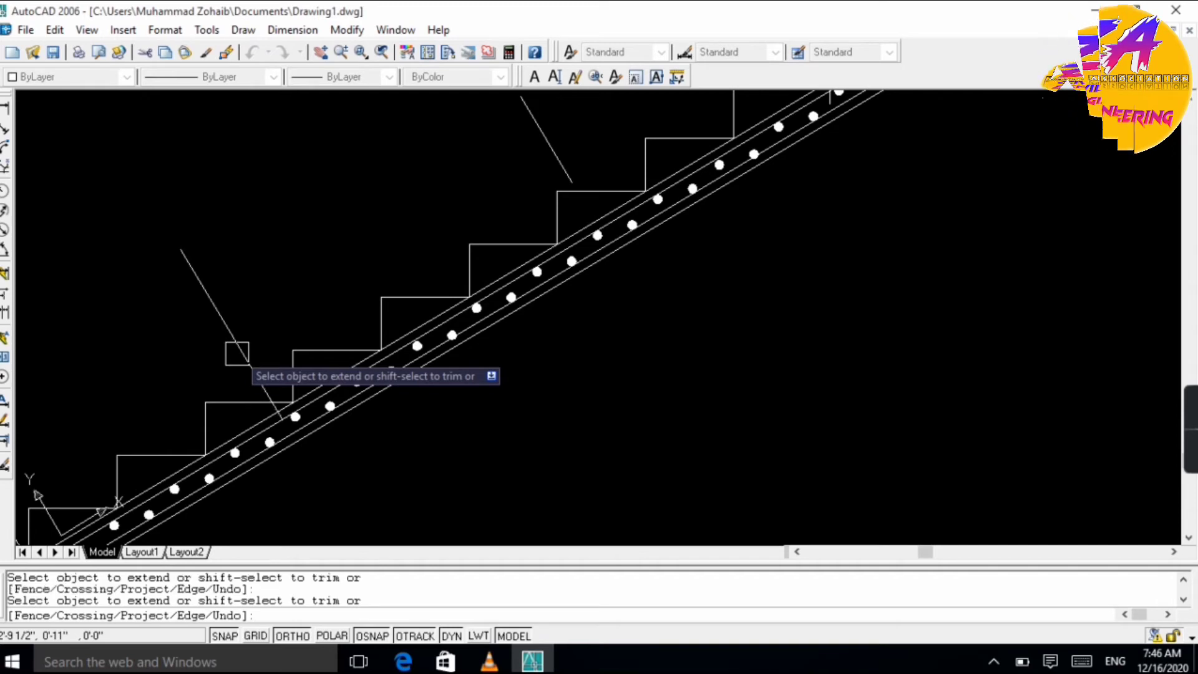
left_click(541, 144)
left_click(557, 165)
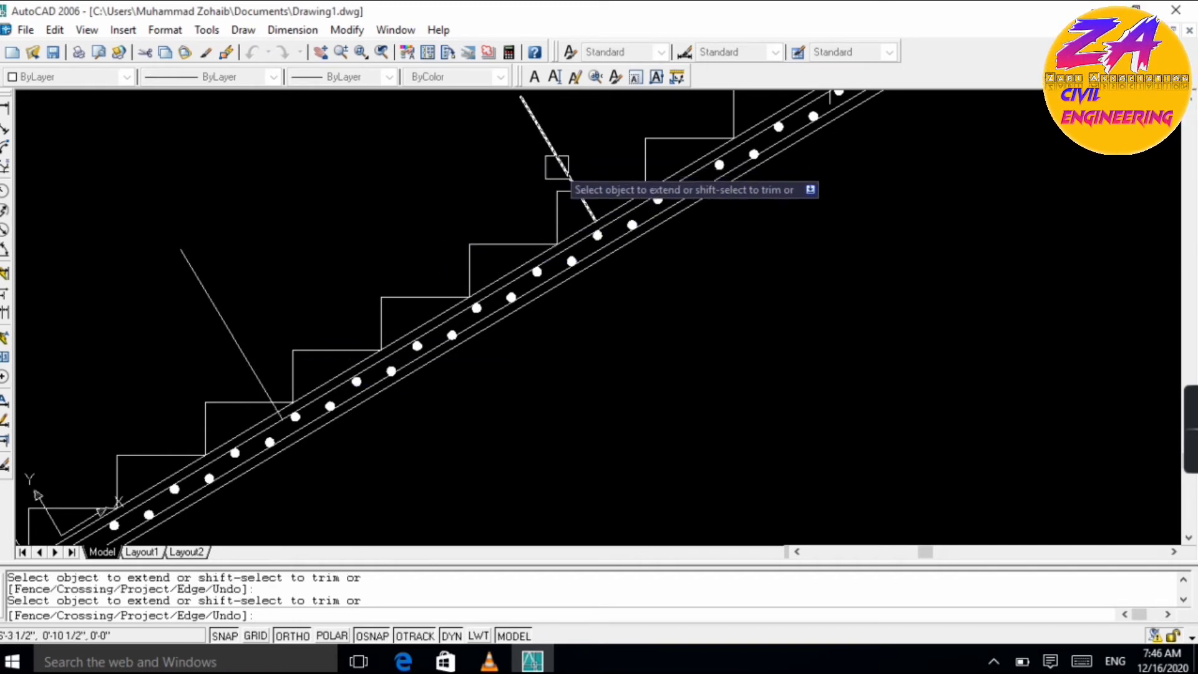
key("Escape")
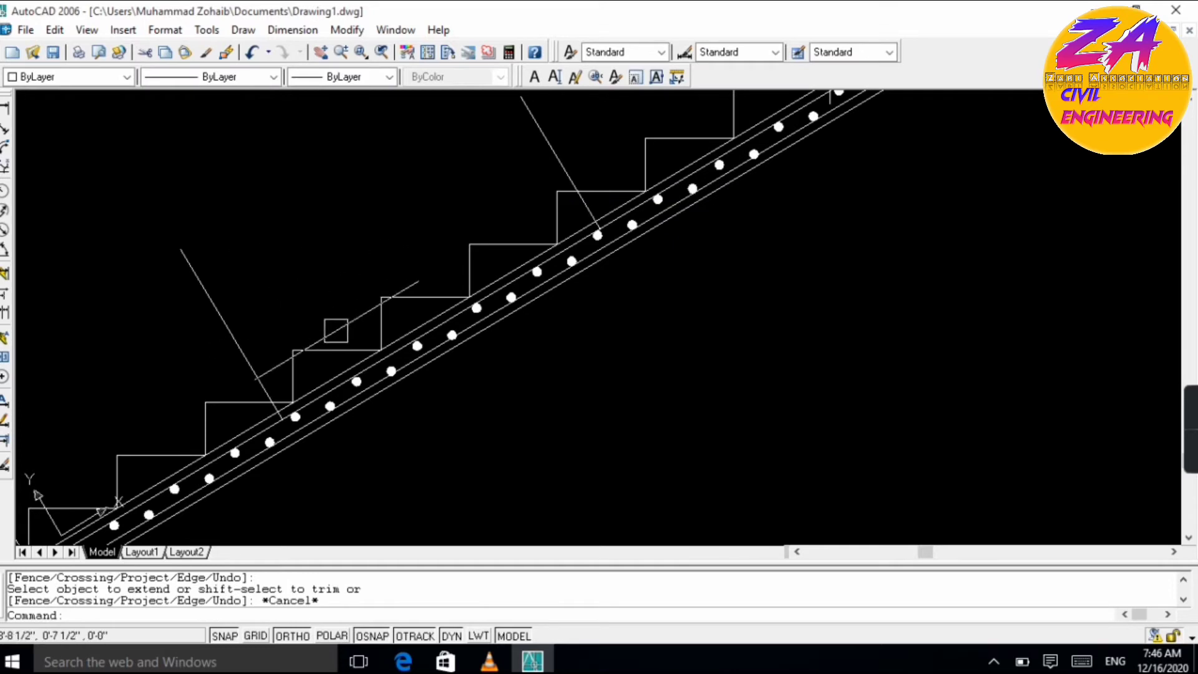
- Erase the sloping slab edge line that runs along the inner corners of the steps
scroll(388, 371, "up", 2)
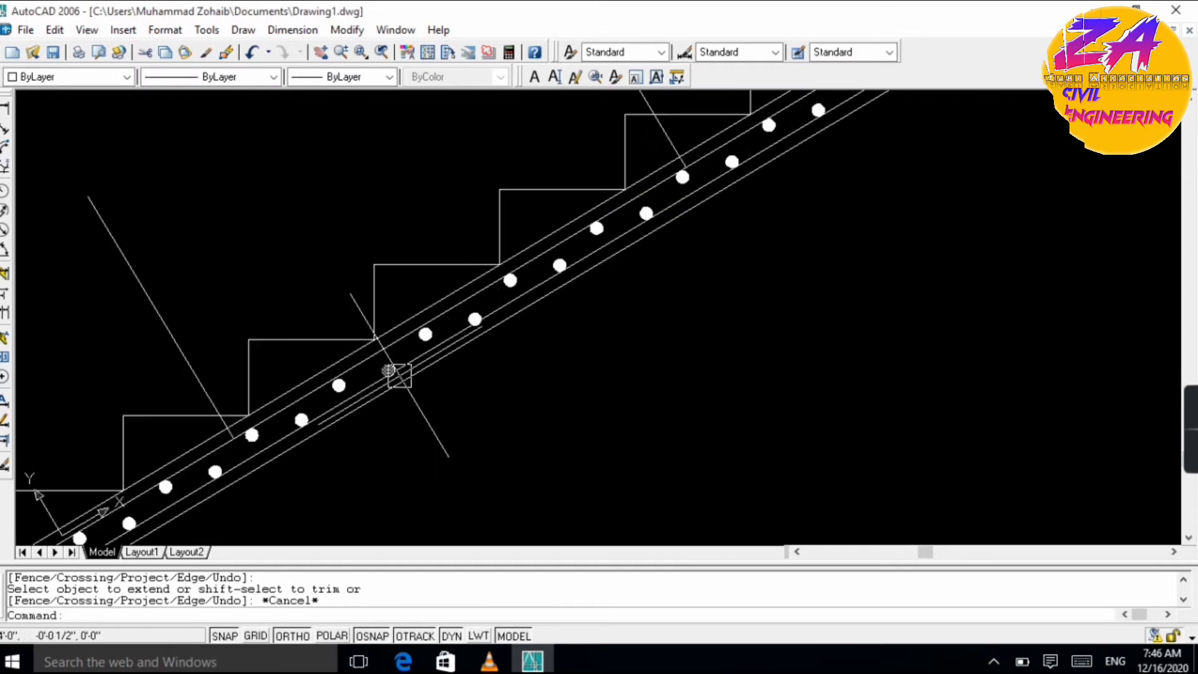
left_click(414, 314)
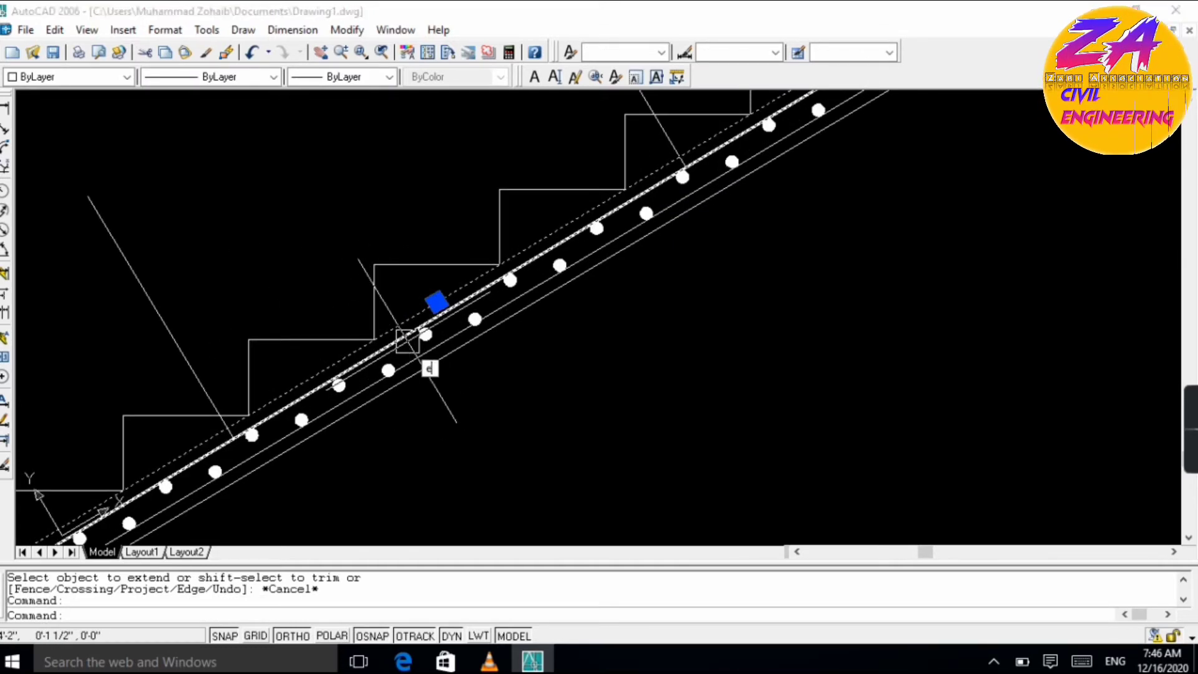
type("e")
key("Return")
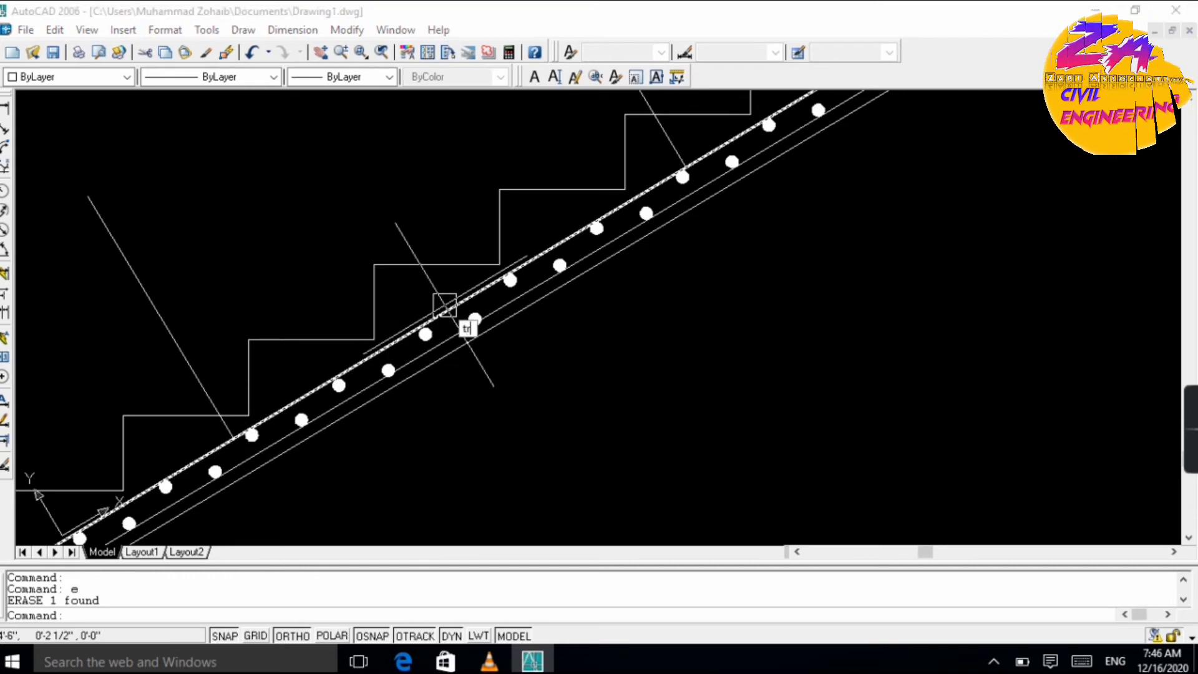
- Trim away the upper reinforcement bar line between the two offset perpendicular lines
type("tr")
key("Return")
key("Return")
scroll(271, 363, "down", 2)
scroll(262, 386, "up", 2)
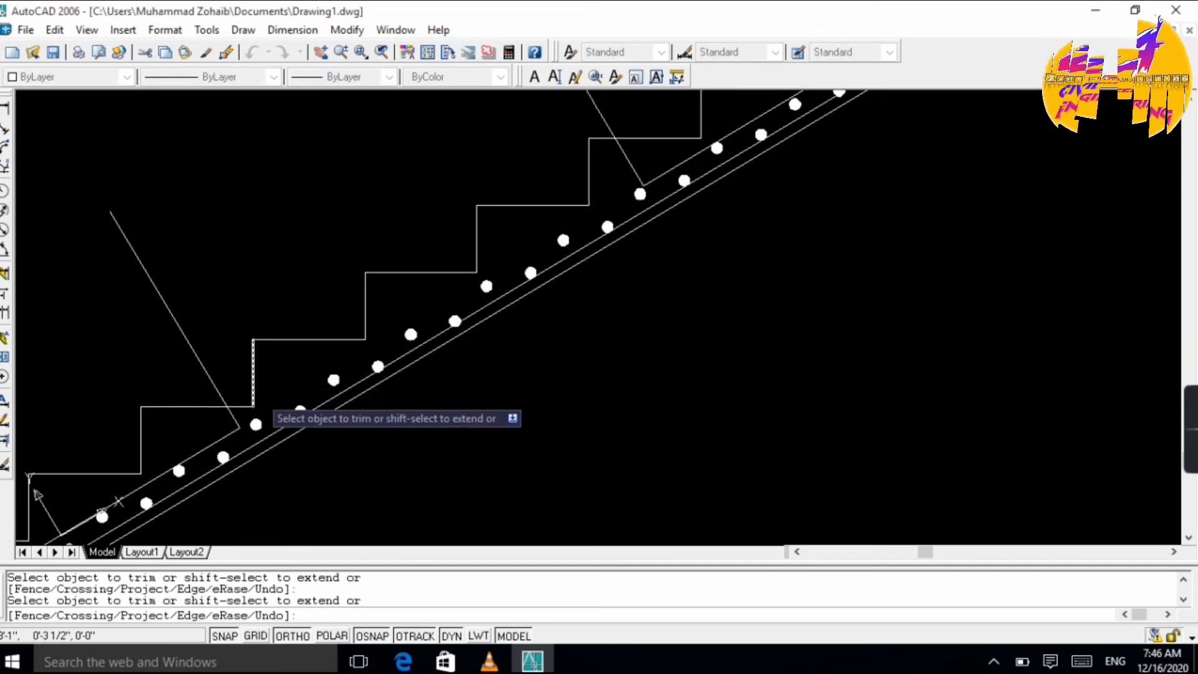
key("Escape")
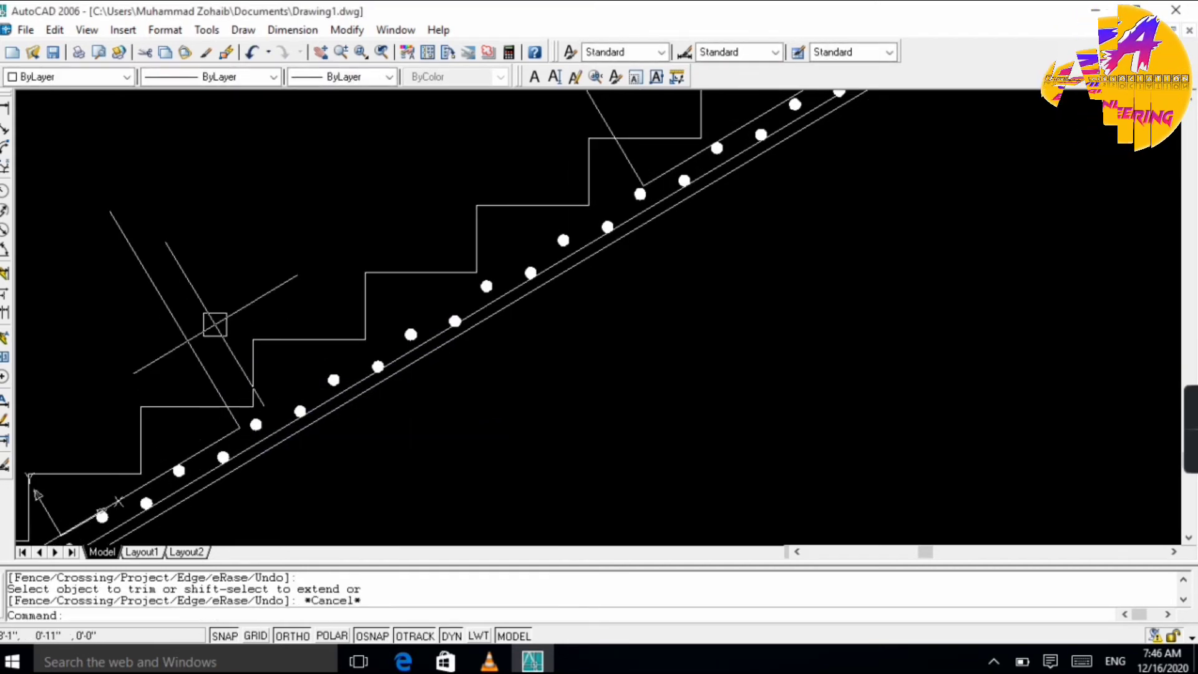
scroll(212, 323, "down", 3)
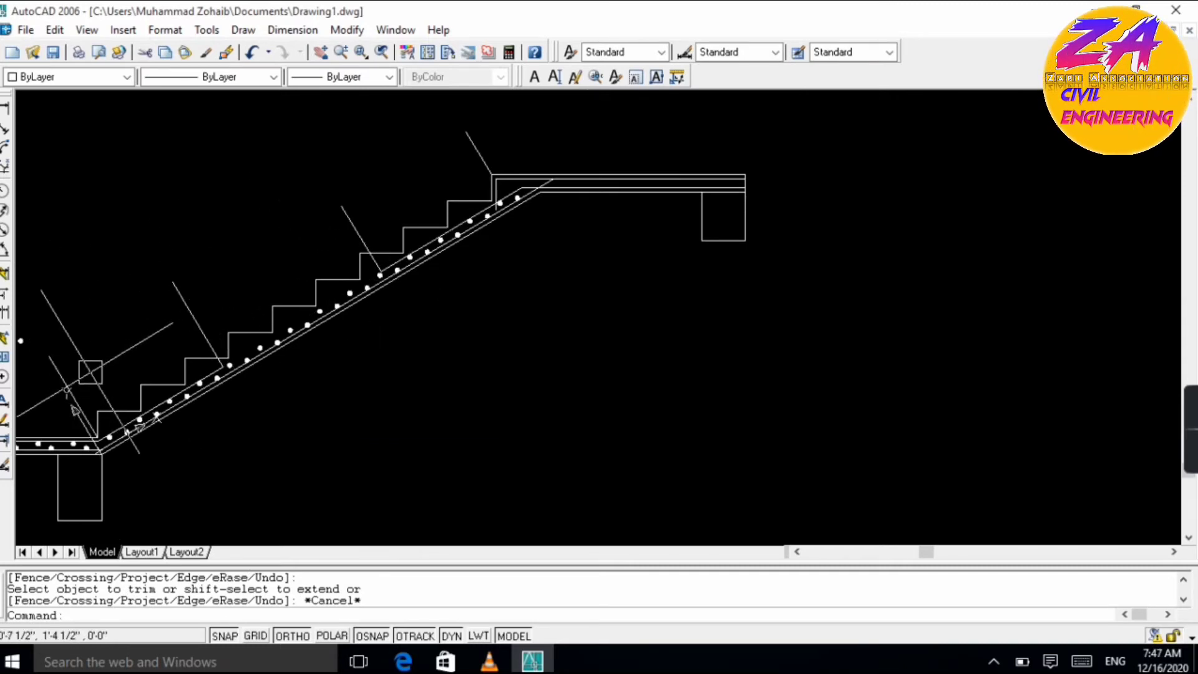
key("Escape")
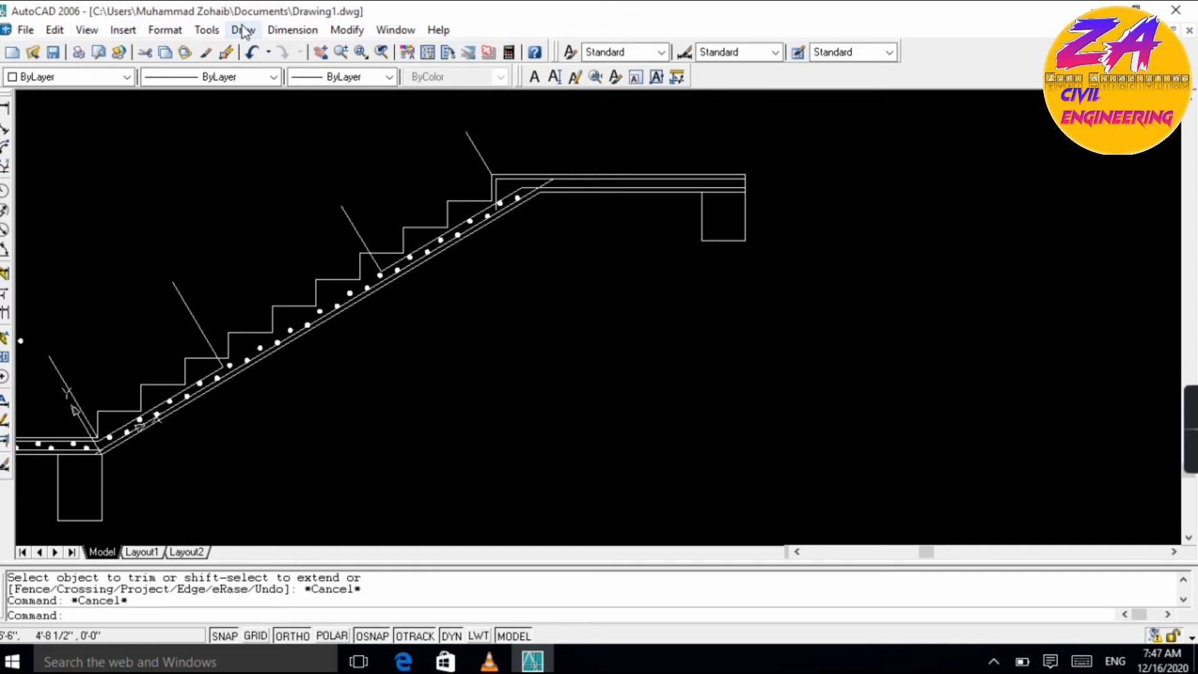
left_click(291, 30)
left_click(254, 80)
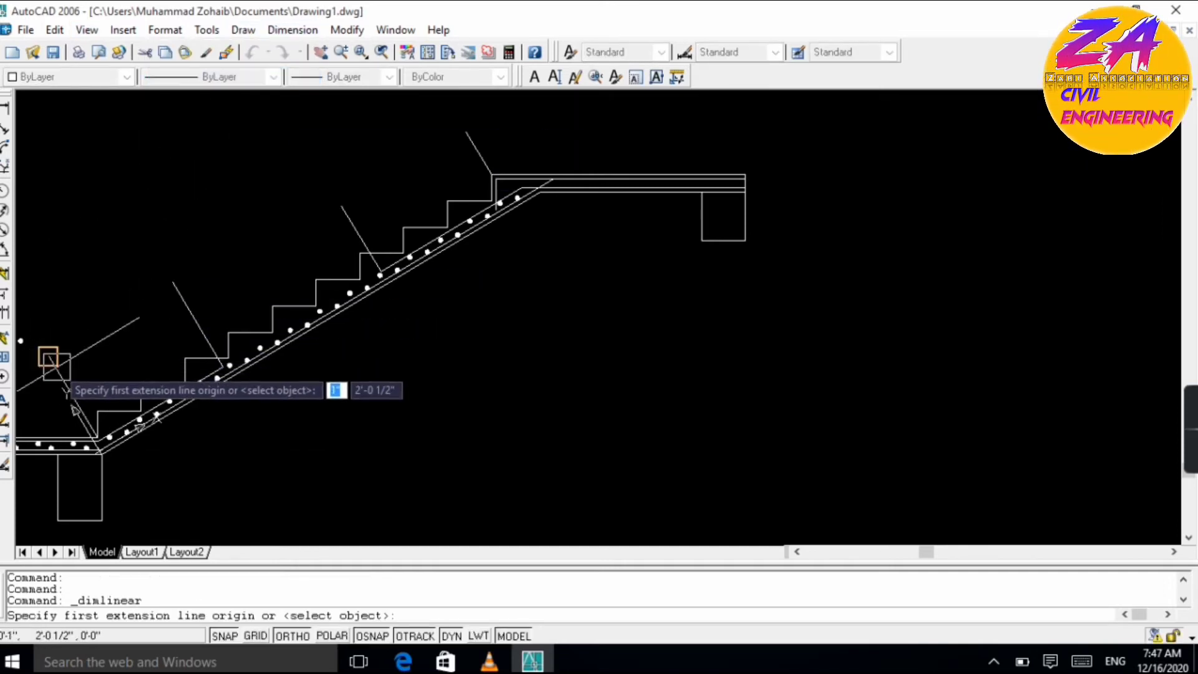
scroll(76, 410, "up", 3)
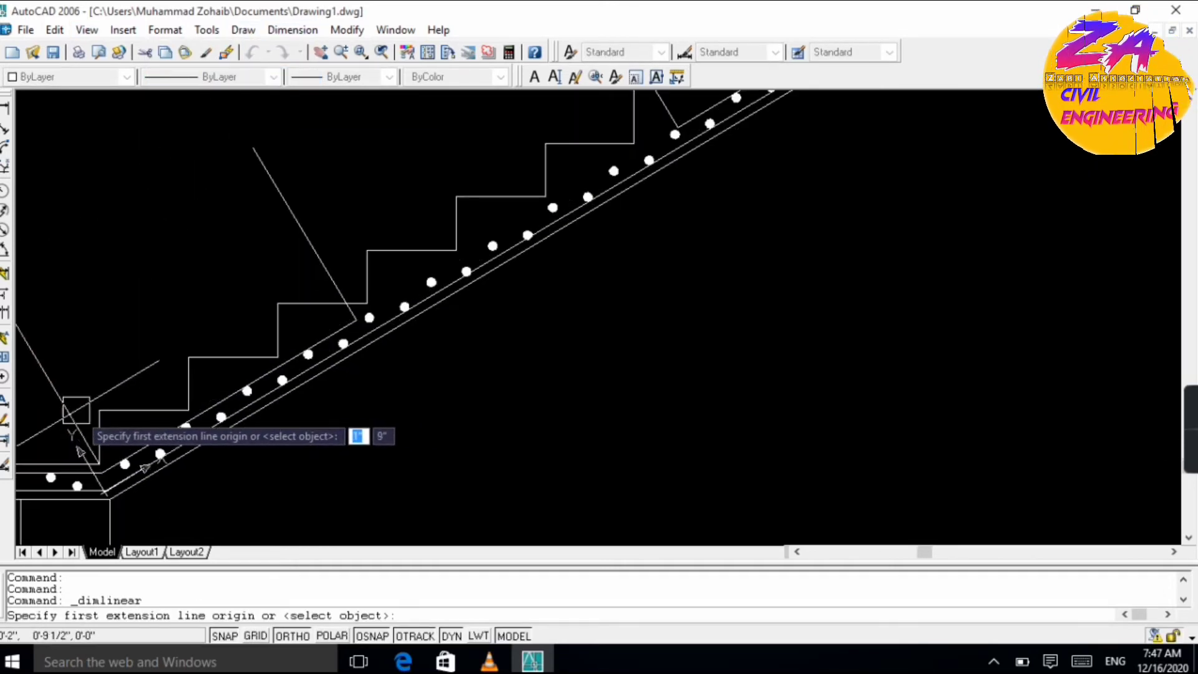
scroll(34, 328, "down", 3)
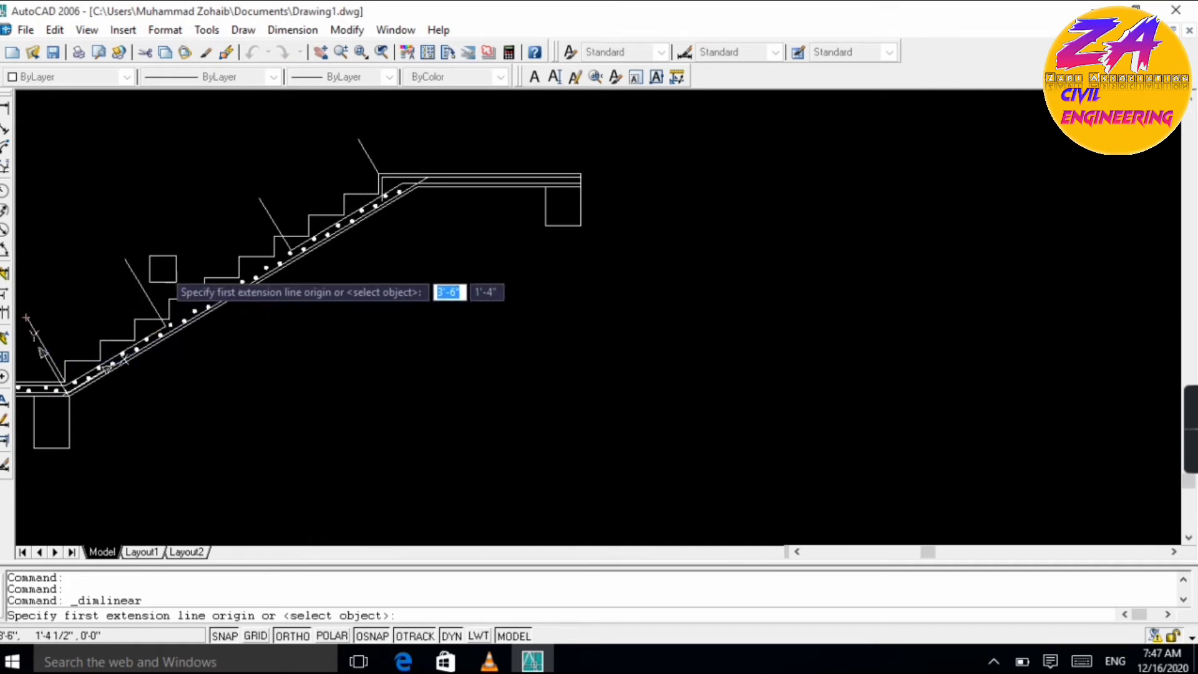
left_click(125, 257)
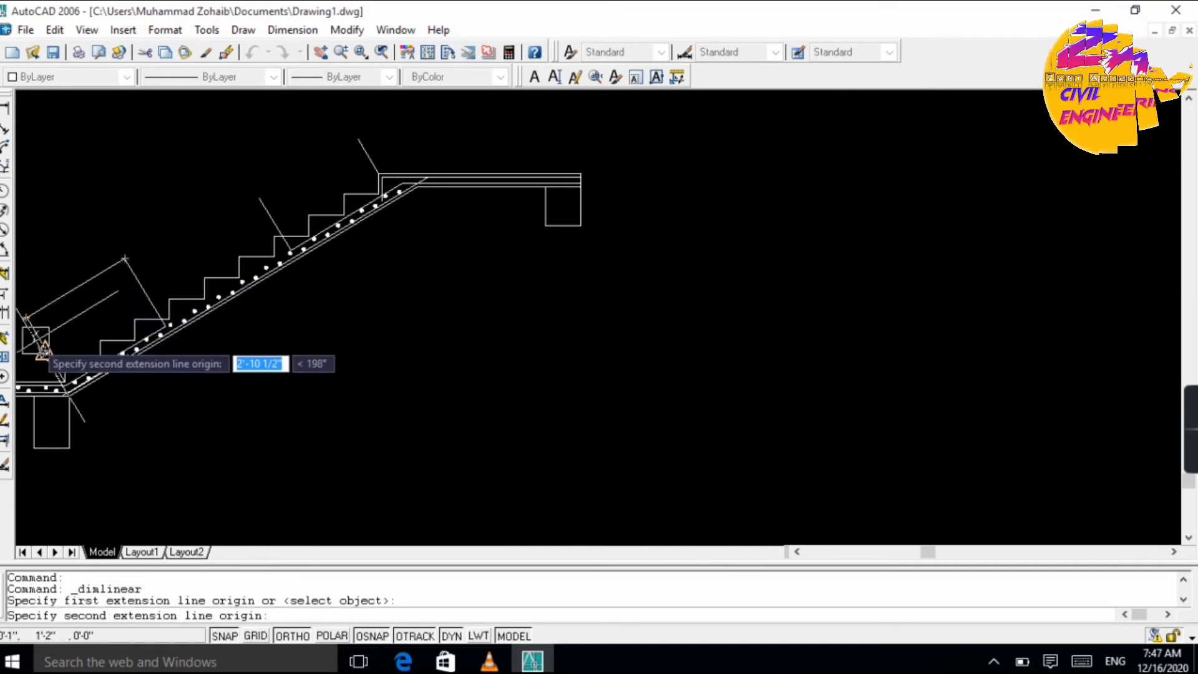
key("Escape")
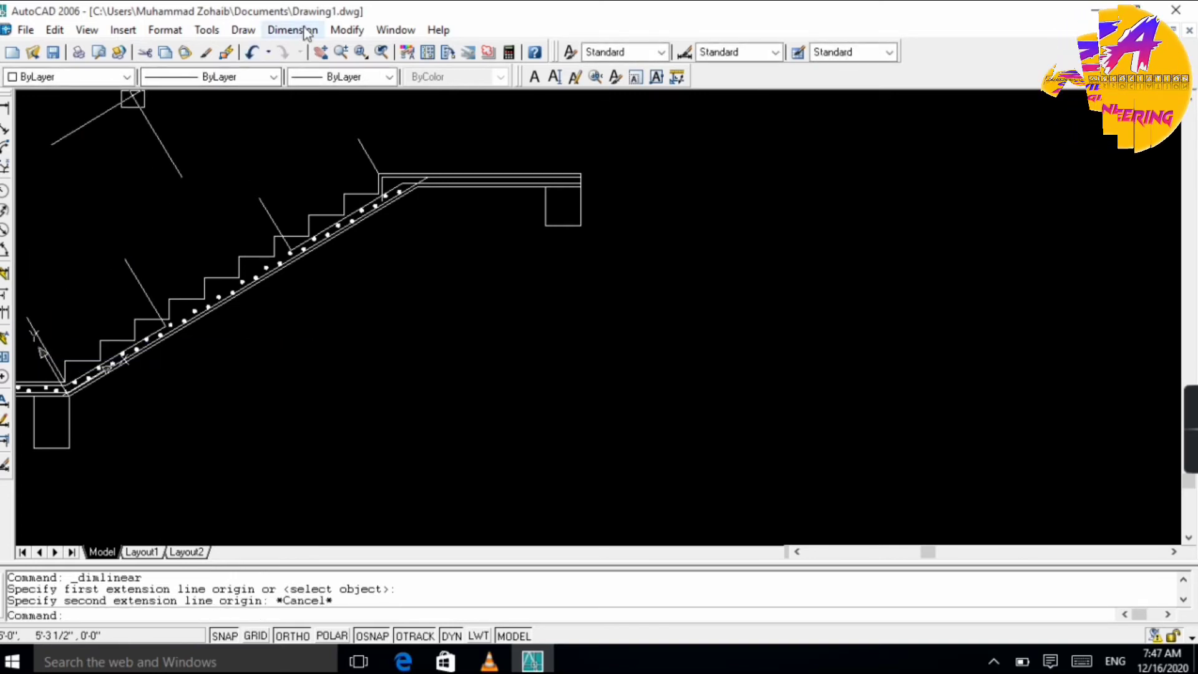
- Add a linear dimension along the slope between the two perpendicular lines at the lower end of the flight
left_click(307, 32)
left_click(248, 78)
scroll(105, 262, "down", 2)
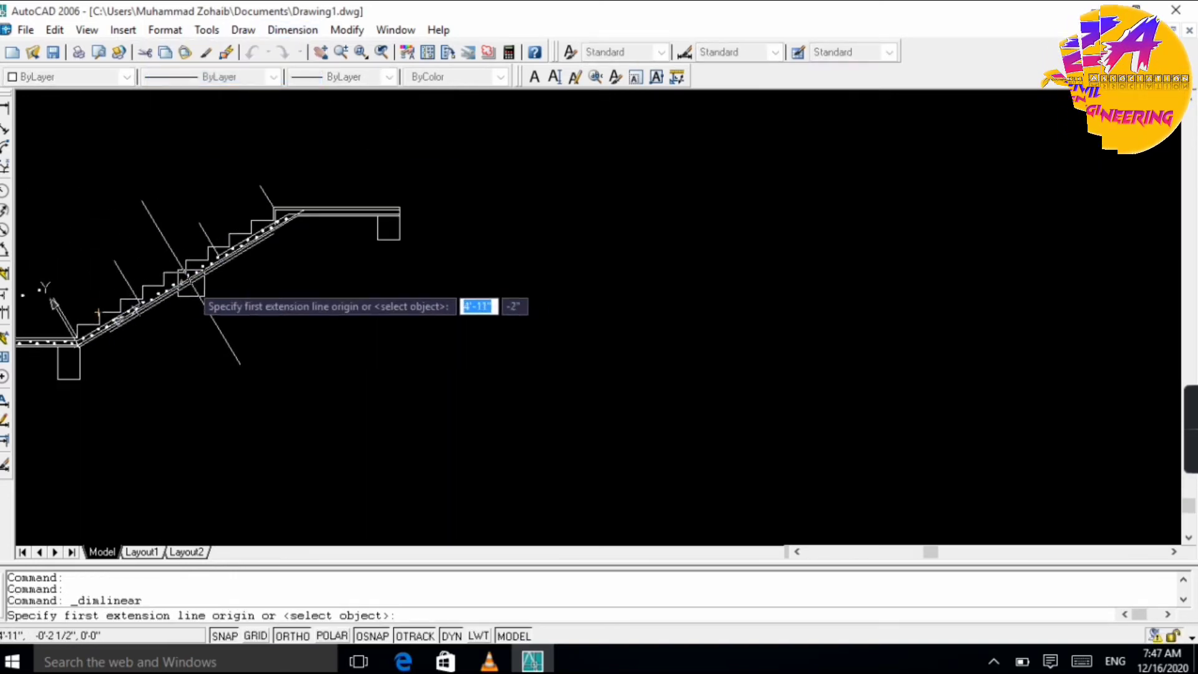
scroll(100, 268, "up", 3)
left_click(161, 255)
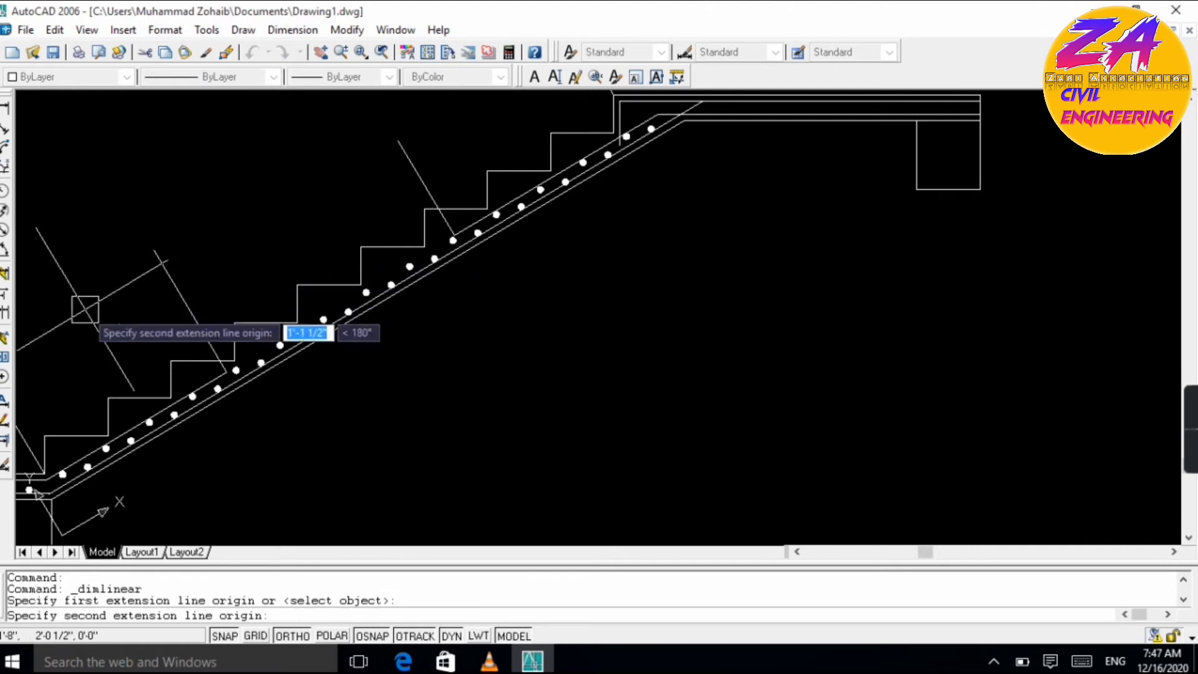
scroll(63, 315, "down", 5)
scroll(56, 337, "up", 4)
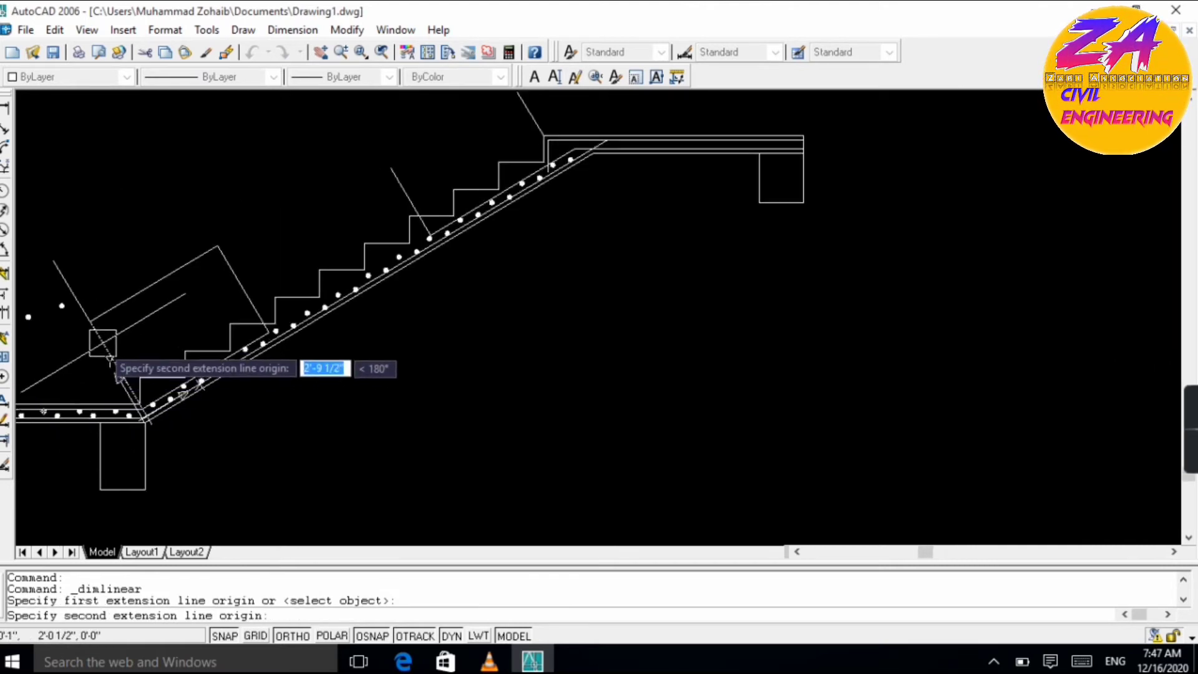
left_click(110, 360)
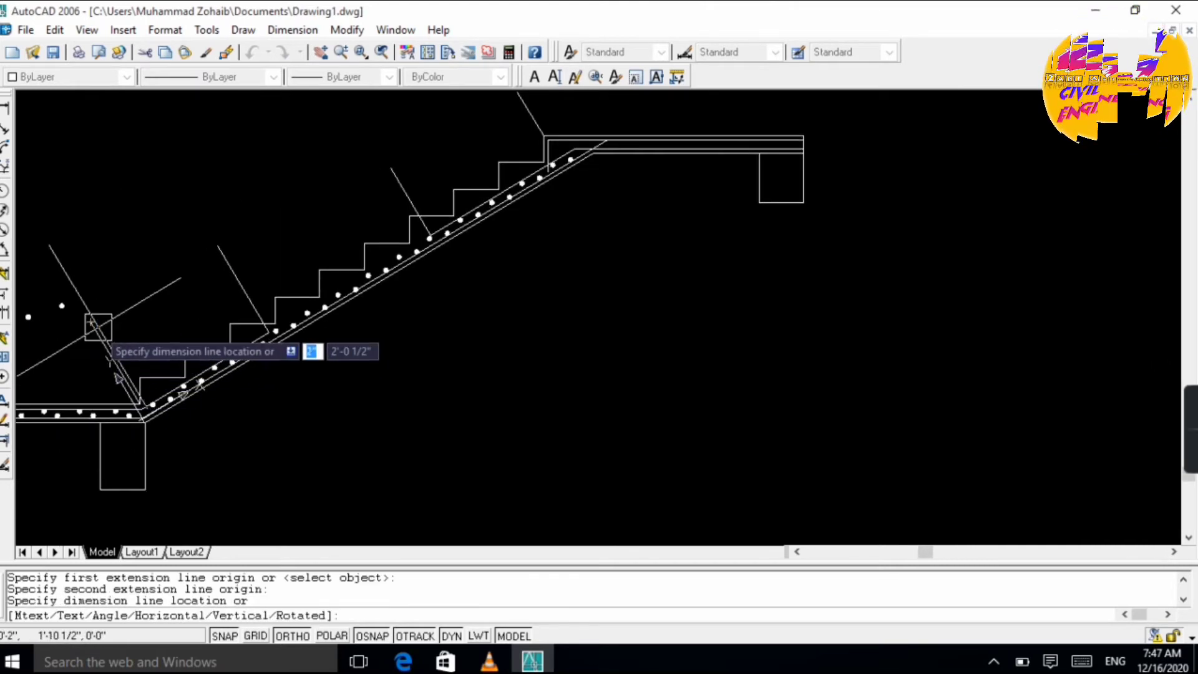
left_click(114, 364)
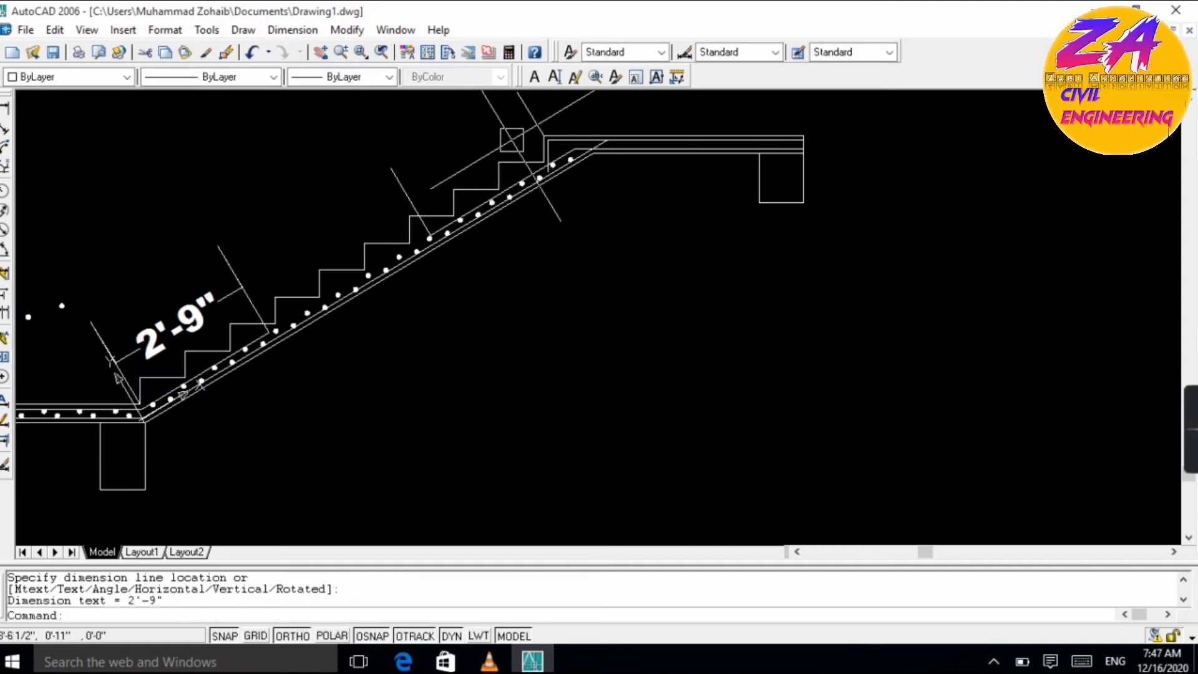
- Add a linear dimension along the slope between the two perpendicular lines at the upper end of the flight
key("Return")
scroll(512, 101, "down", 3)
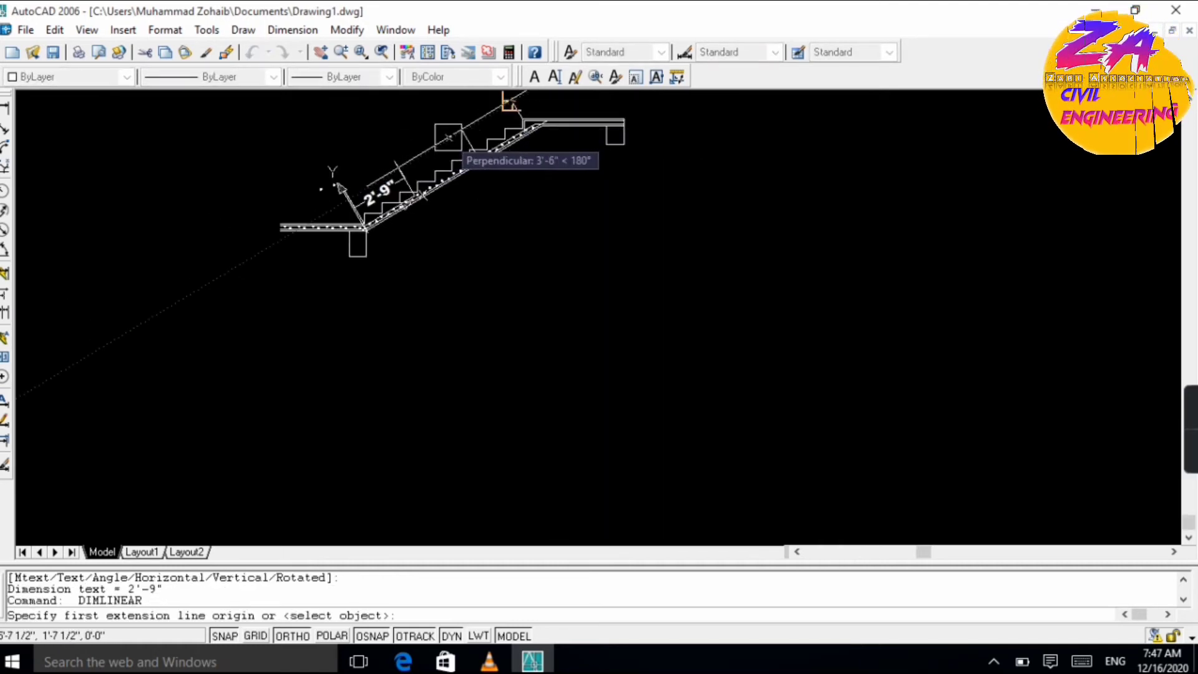
left_click(480, 153)
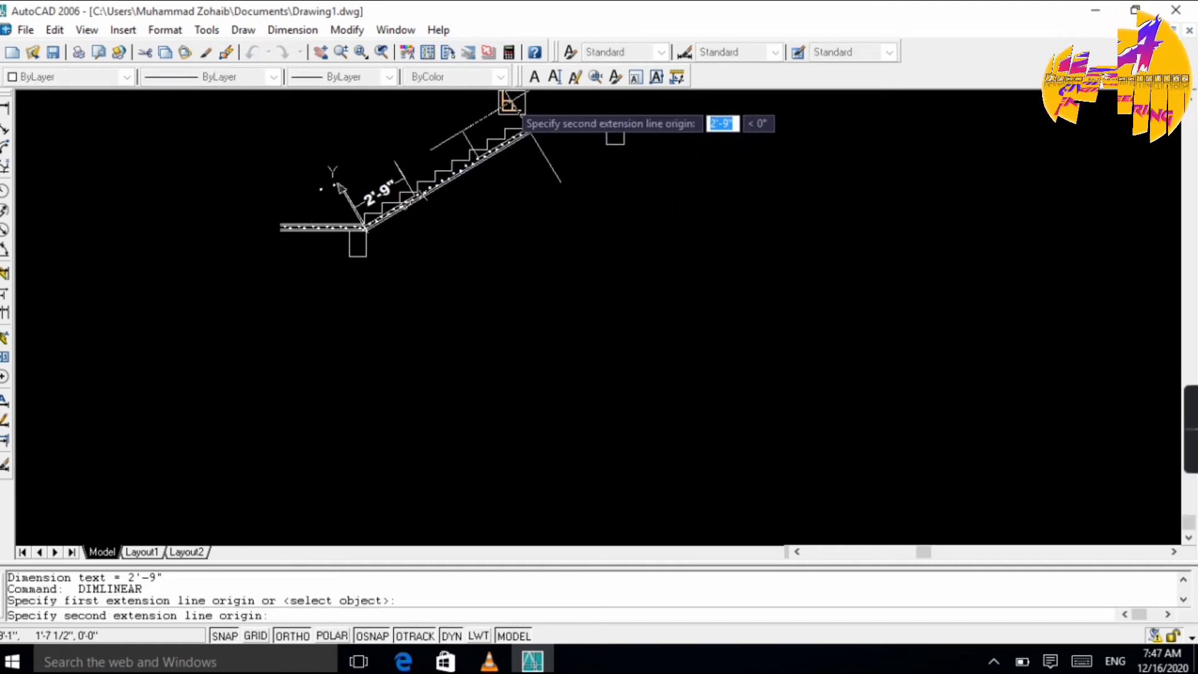
left_click(511, 102)
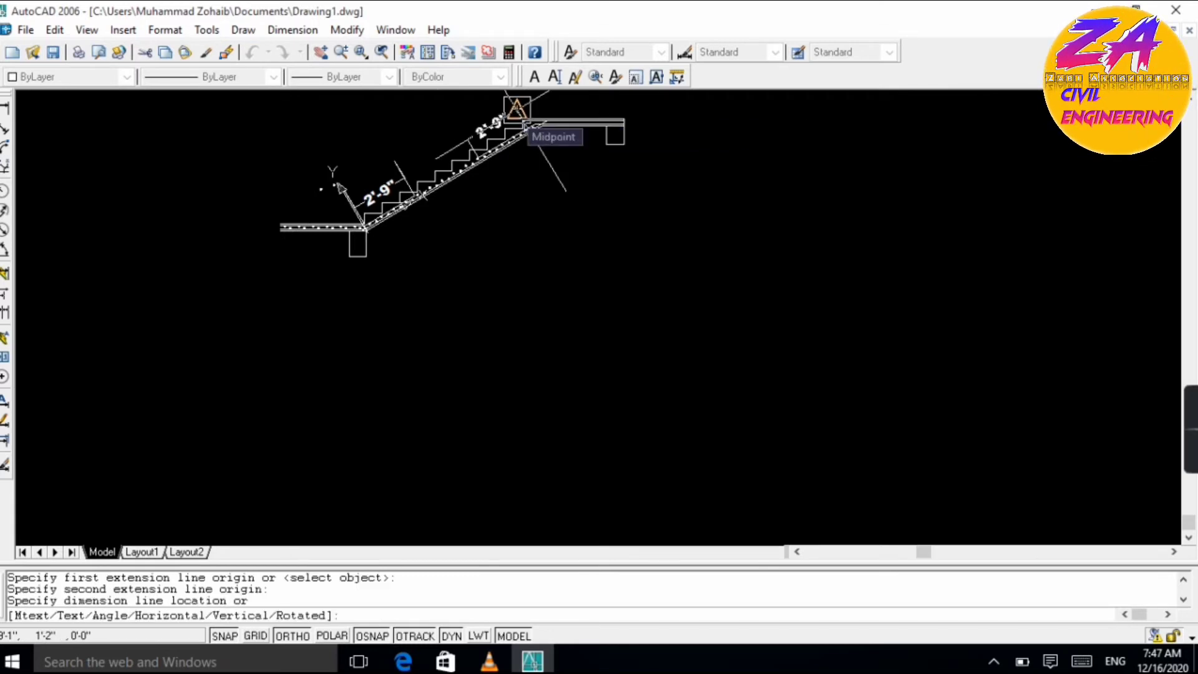
left_click(517, 107)
key("Escape")
- Erase the offset perpendicular line at the uphill end of the lower dimension, keeping the dimension itself
scroll(462, 131, "up", 6)
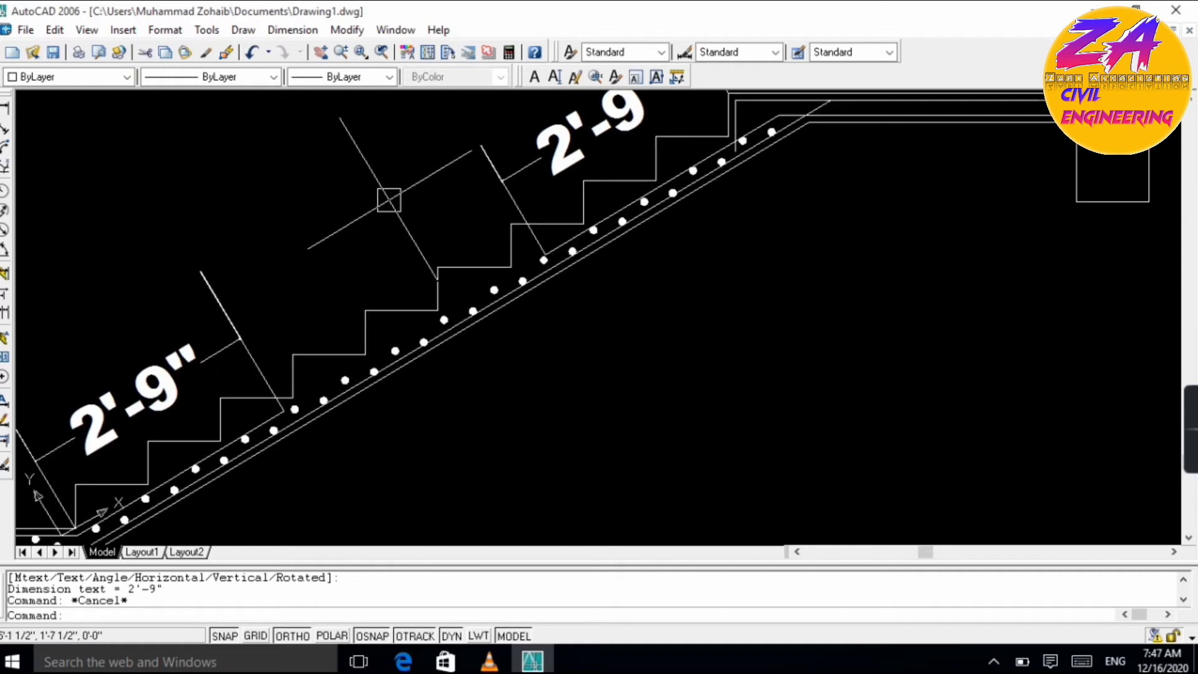
left_click(214, 301)
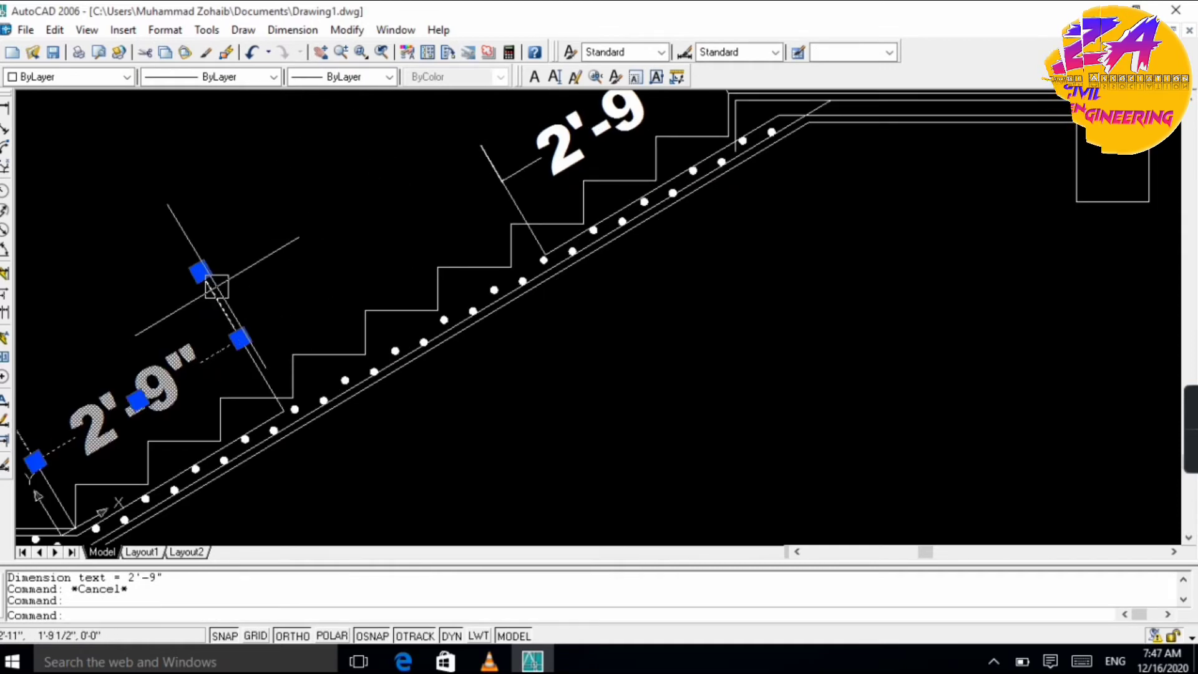
key("Escape")
key("Escape")
key("Escape")
left_click(210, 290)
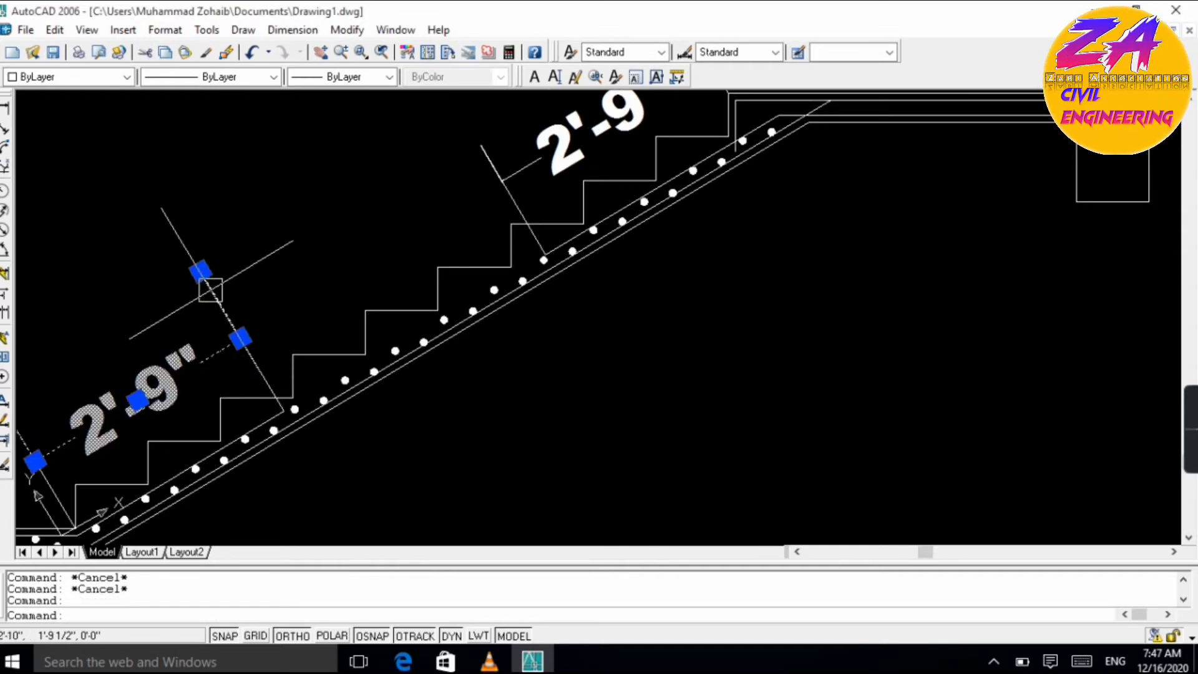
key("Escape")
left_click(261, 369)
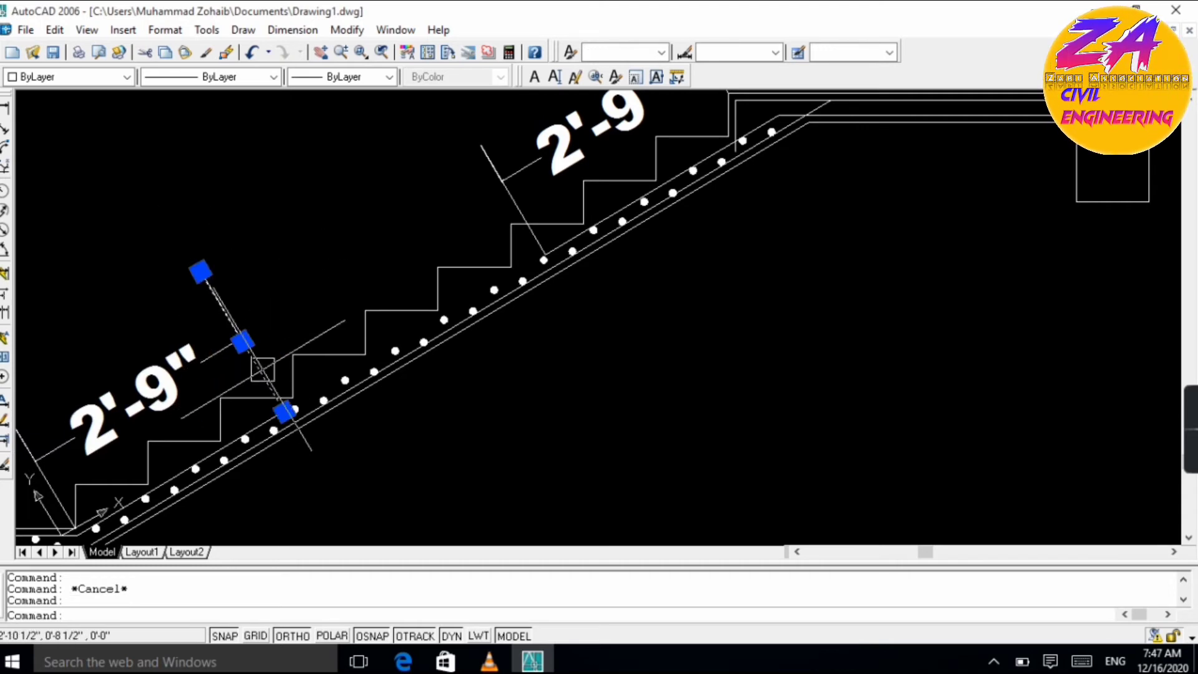
type("e")
key("Return")
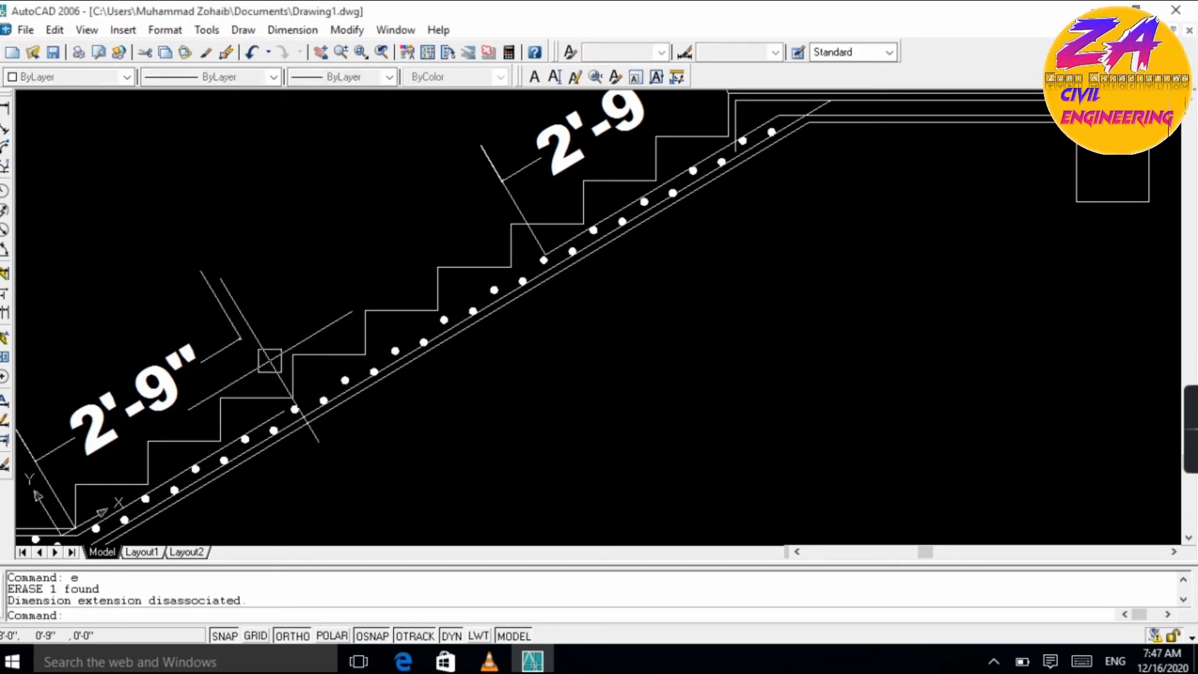
- Erase the perpendicular line at the lower landing corner, where the flight starts
left_click(56, 492)
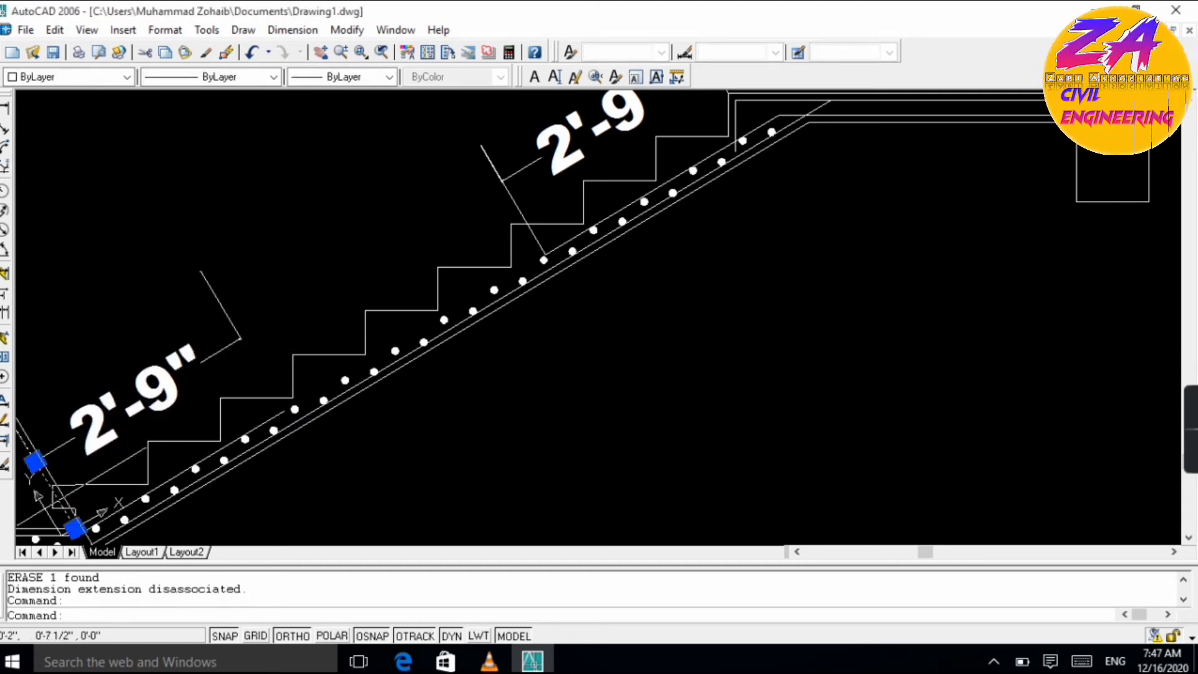
type("e")
key("Return")
scroll(153, 399, "down", 2)
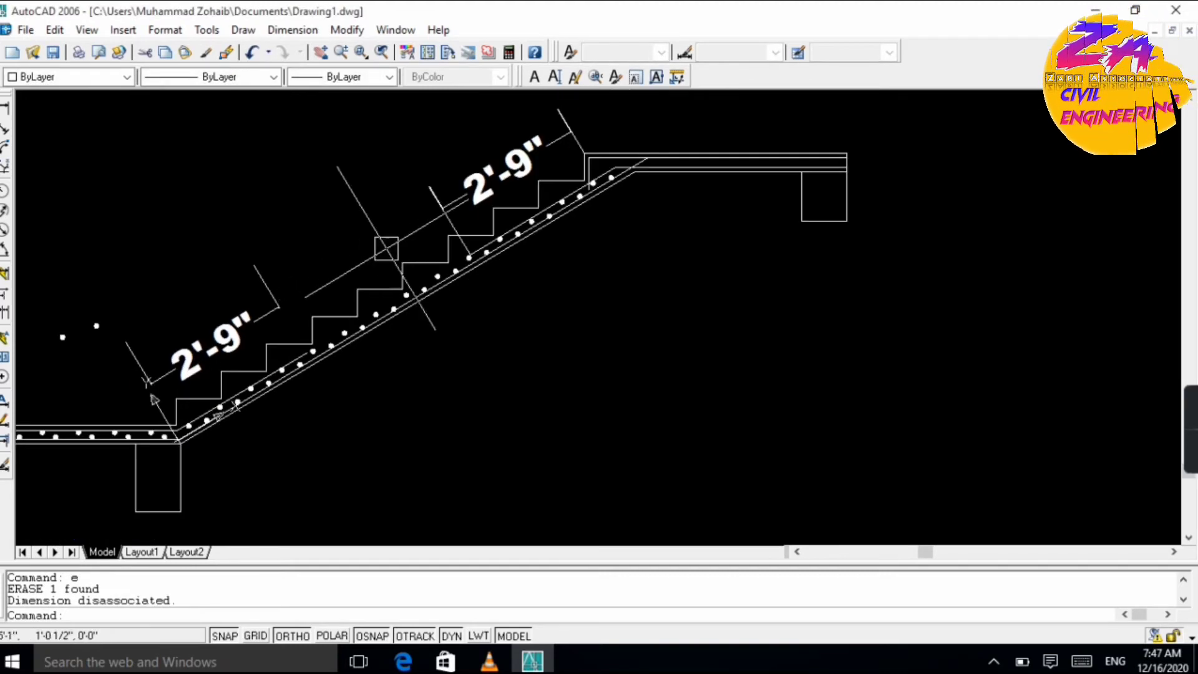
- Erase both perpendicular lines under the upper dimension, at the landing corner and at the end of the cut top bar
scroll(558, 138, "up", 3)
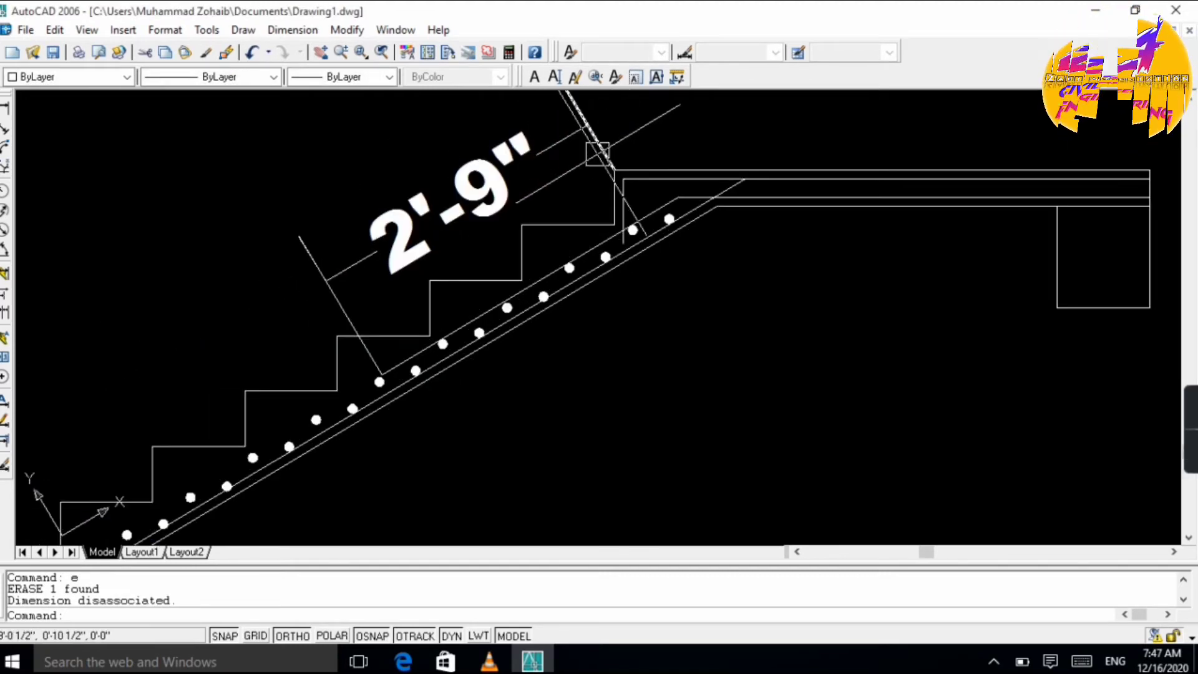
left_click(597, 154)
left_click(347, 320)
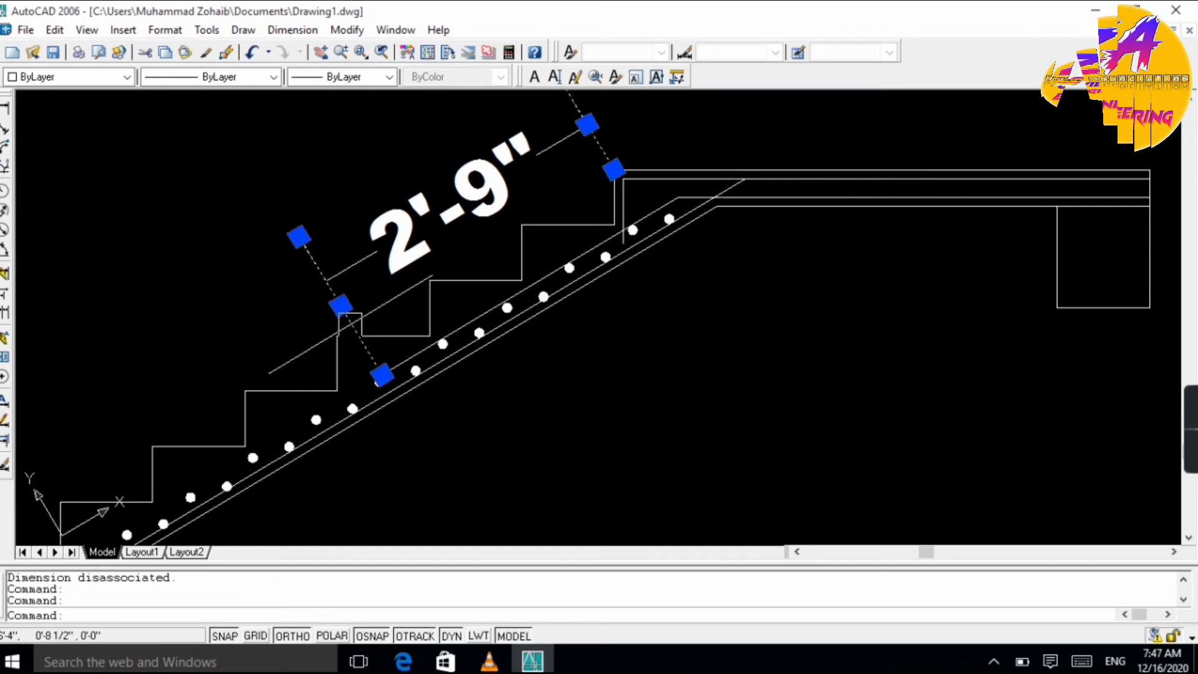
type("e")
key("Return")
scroll(315, 284, "down", 2)
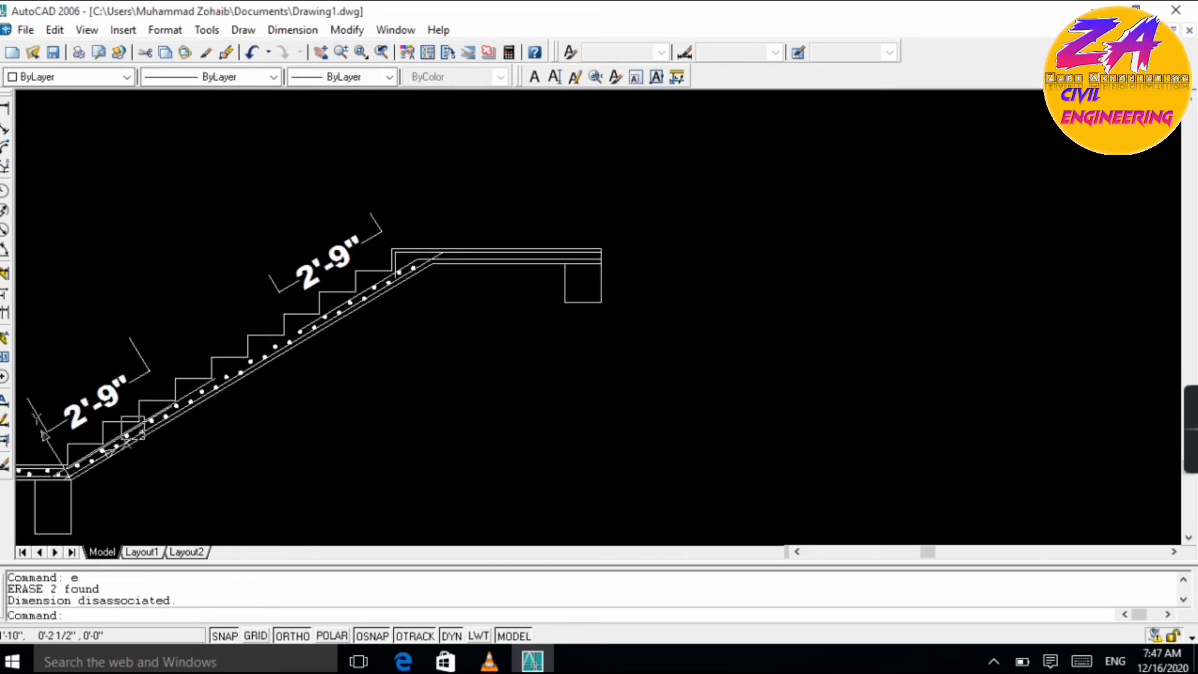
scroll(222, 427, "down", 2)
scroll(250, 422, "up", 8)
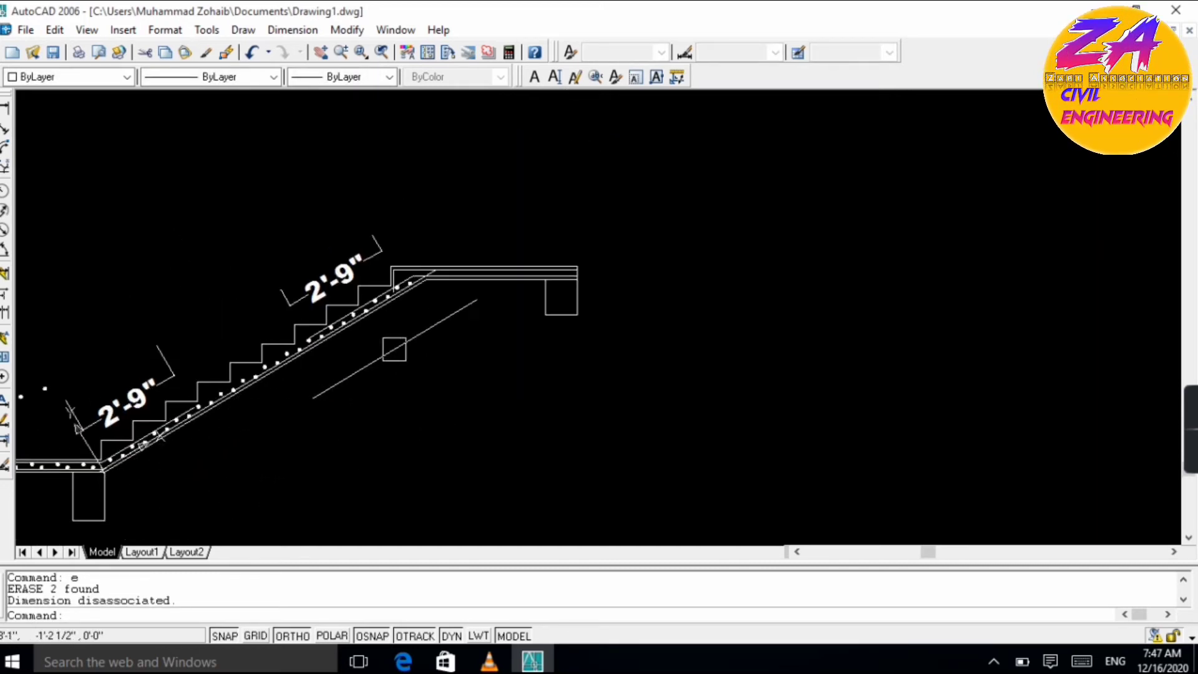
scroll(462, 270, "down", 1)
scroll(462, 270, "up", 1)
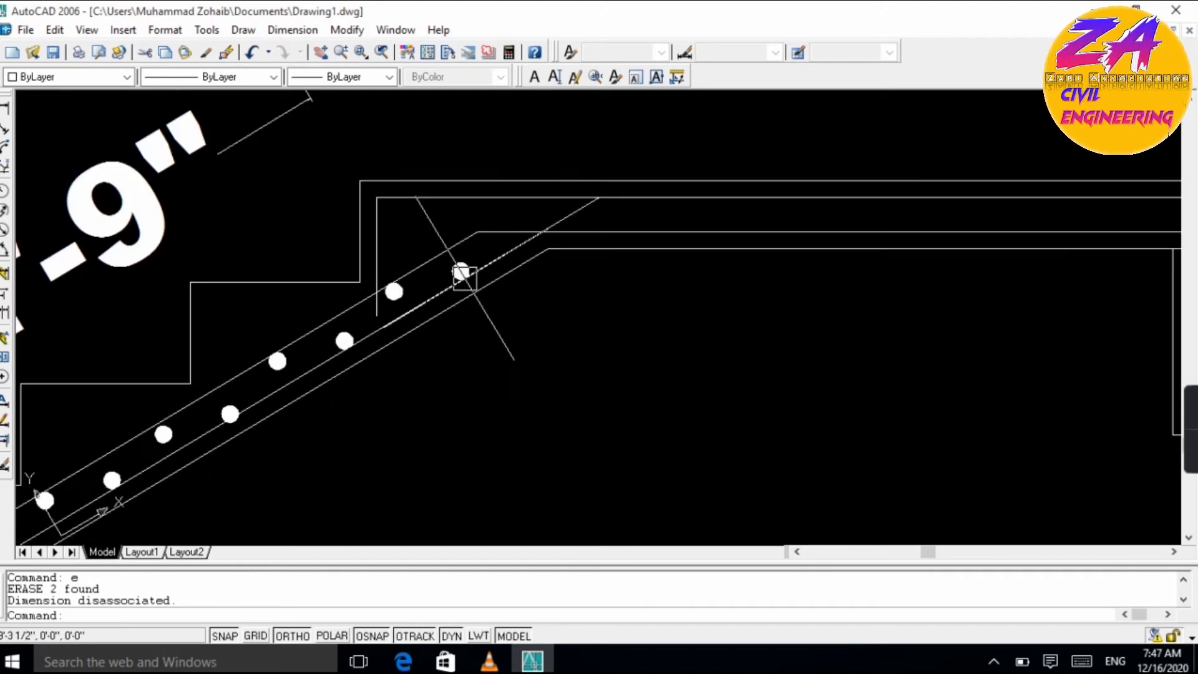
key("Escape")
key("Escape")
key("Escape")
key("Delete")
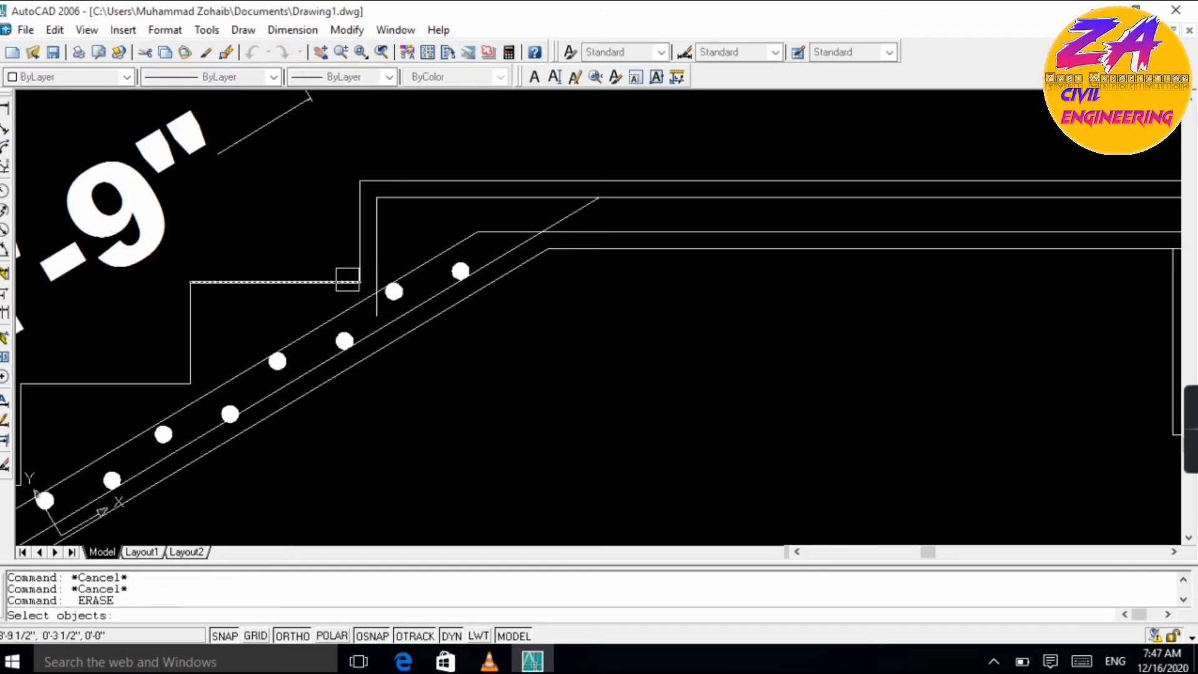
key("Escape")
- Draw a circle of radius 0.5" tangent to the vertical and horizontal bar lines inside the upper landing's corner
type("c")
key("Return")
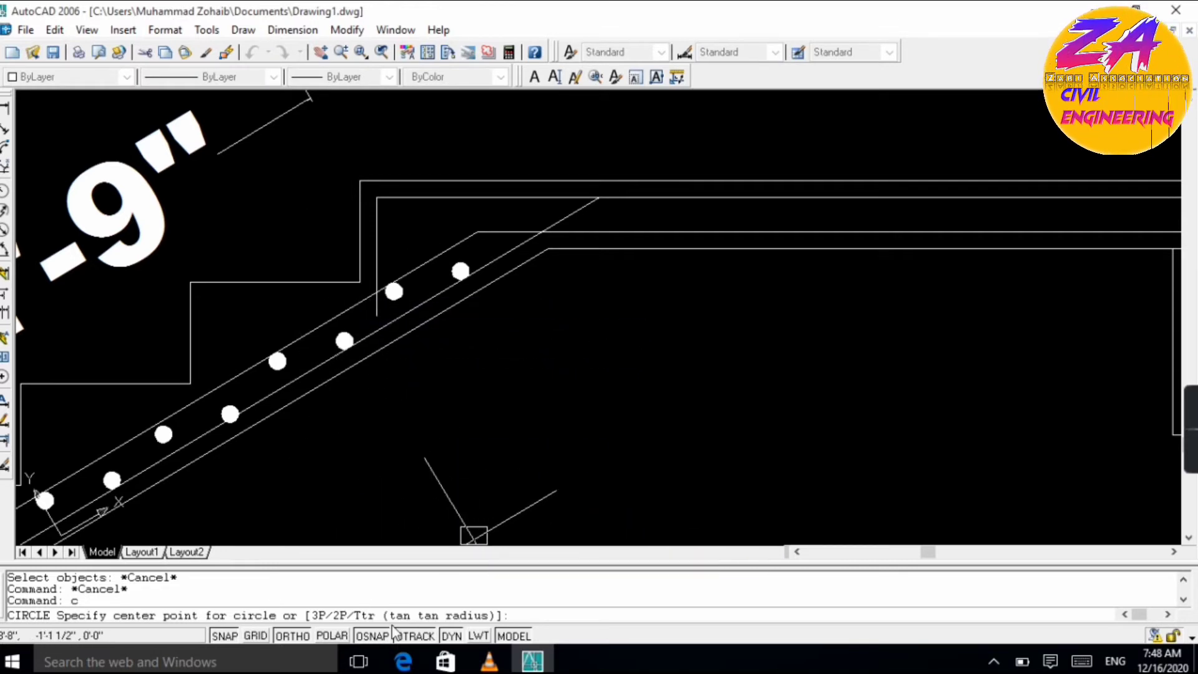
type("t")
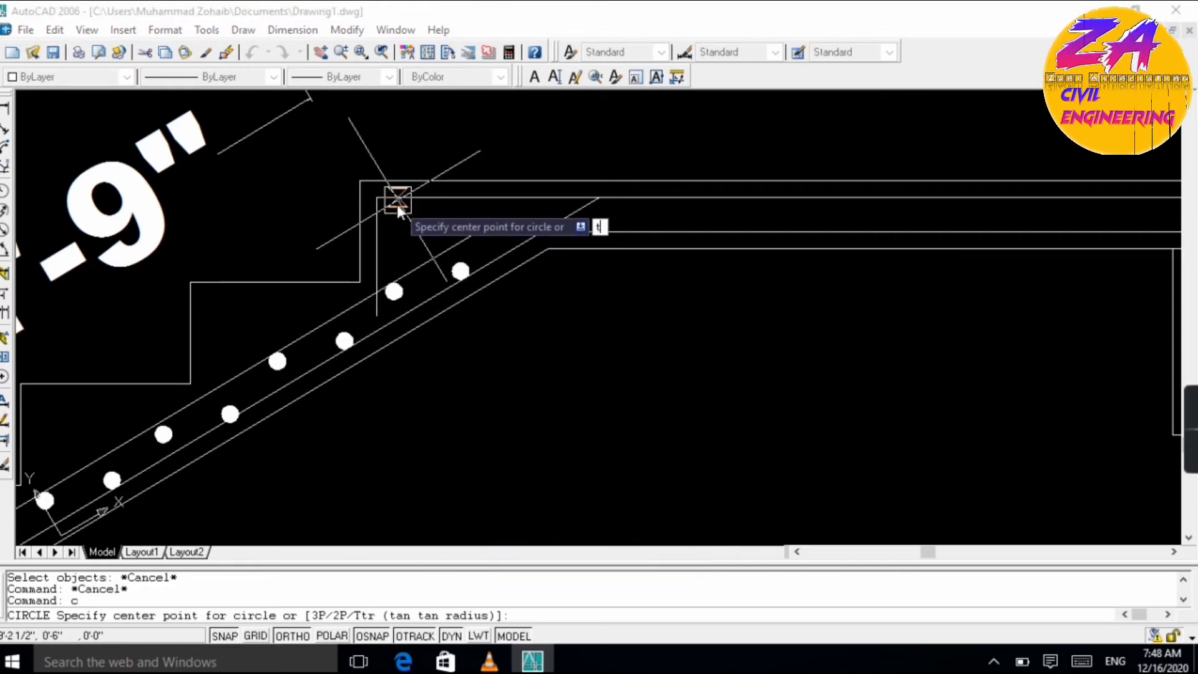
key("Return")
left_click(377, 250)
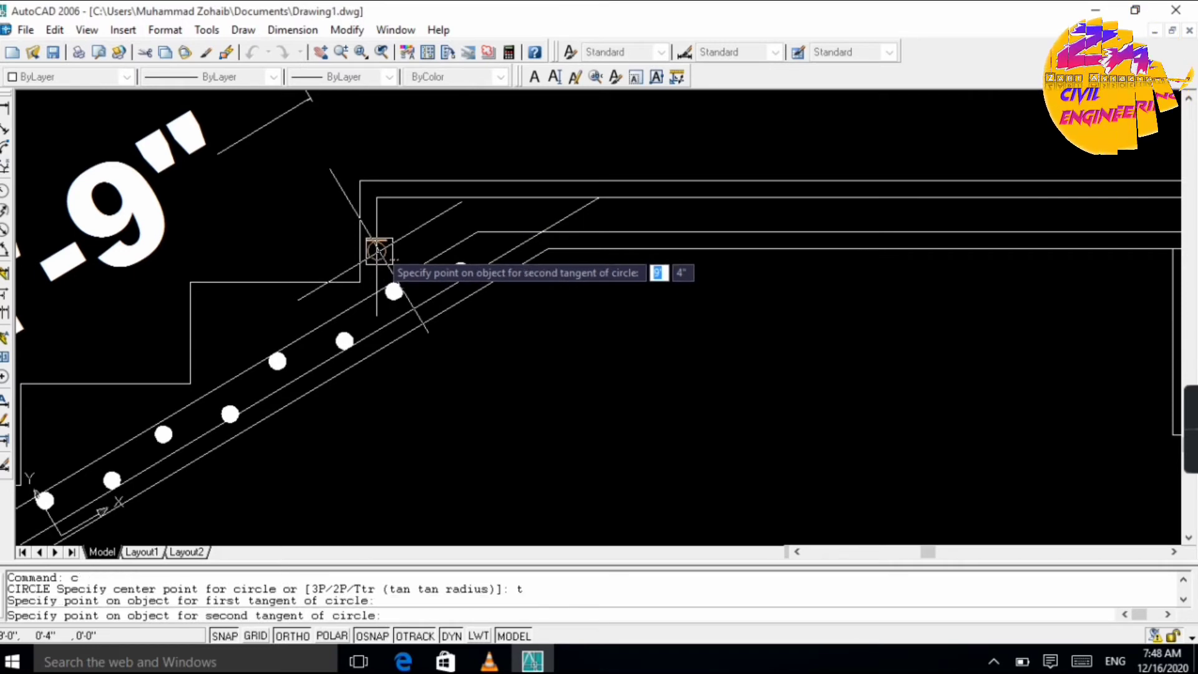
left_click(443, 183)
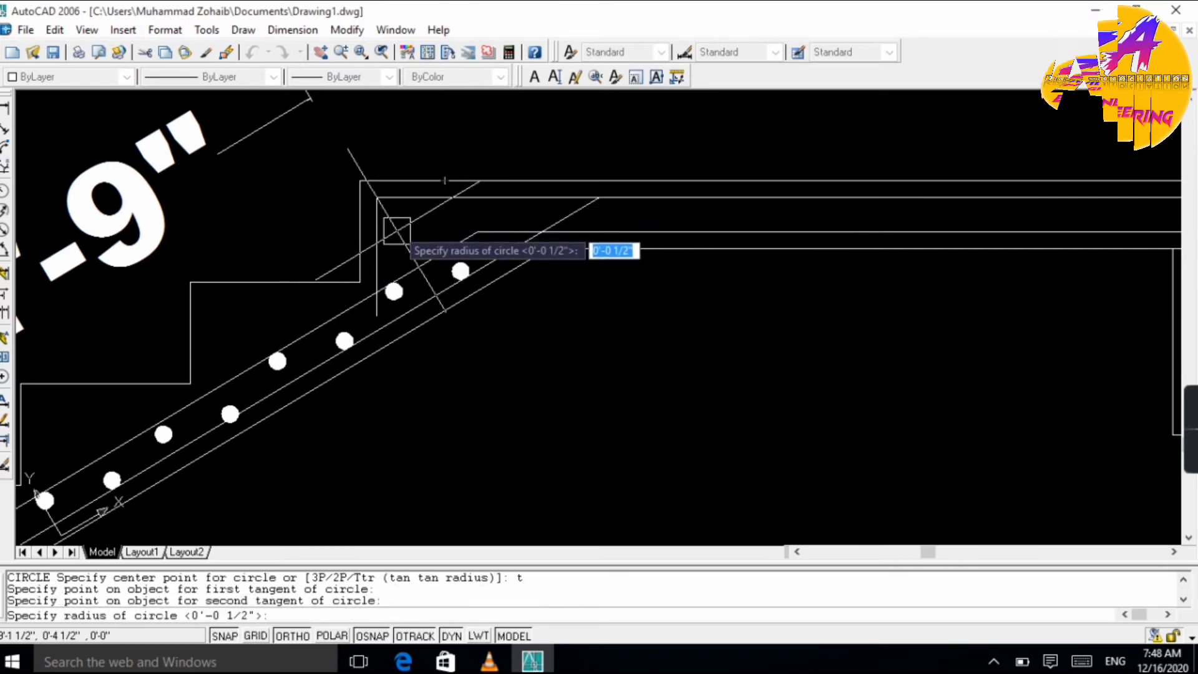
type(".5")
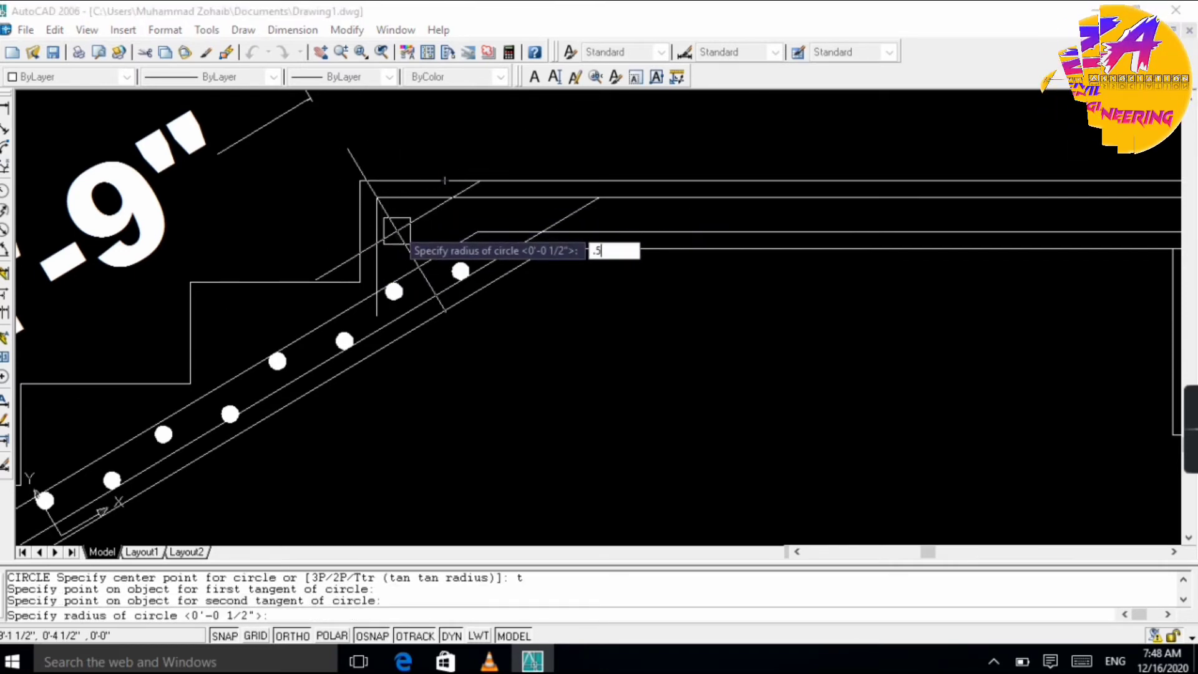
key("Return")
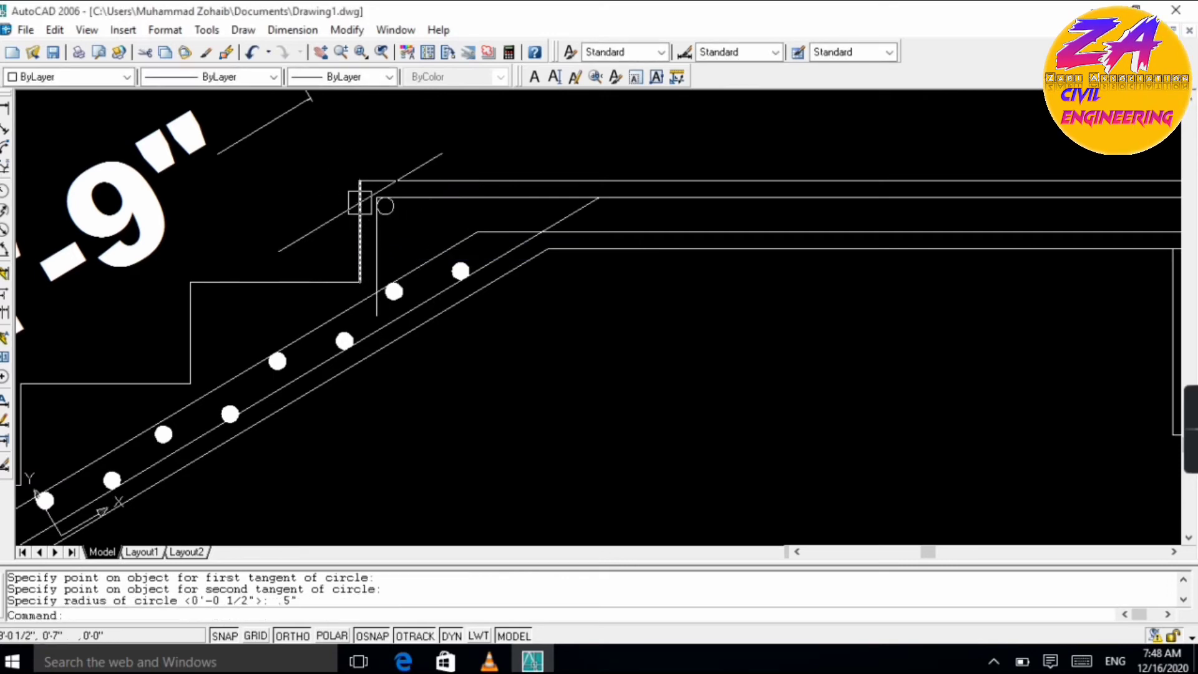
- Copy the flight's upper filled bar dot onto the empty circle in the upper landing's corner
scroll(402, 299, "up", 1)
key("Escape")
left_click(406, 325)
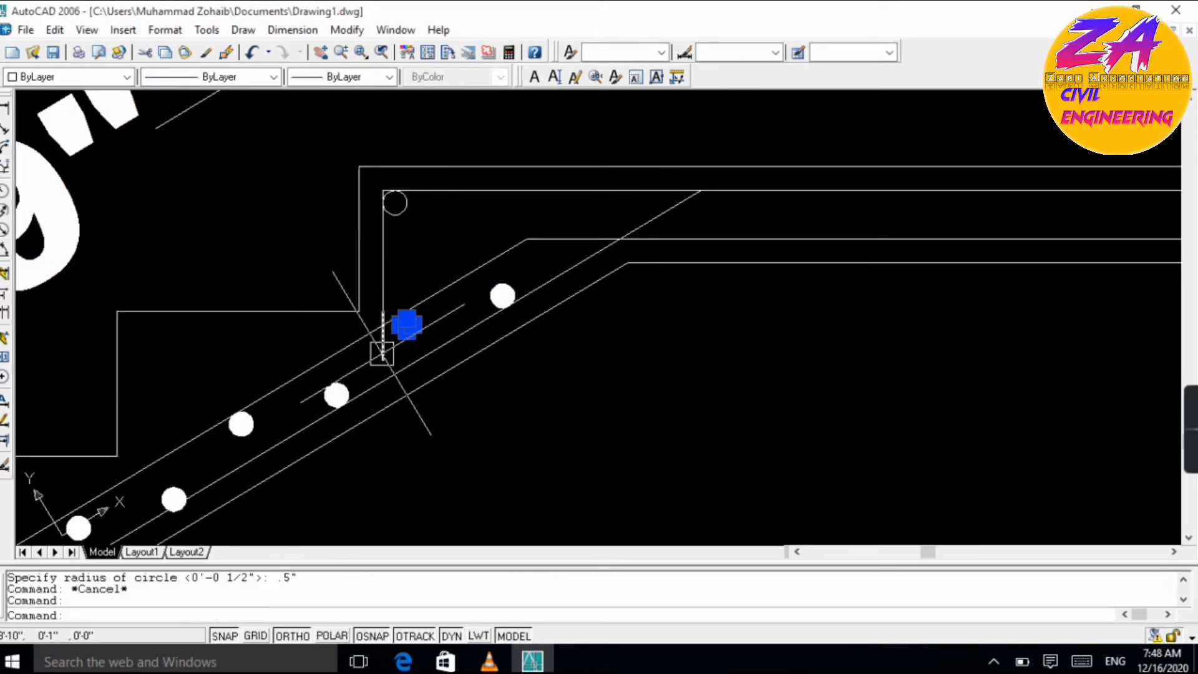
type("c")
key("Return")
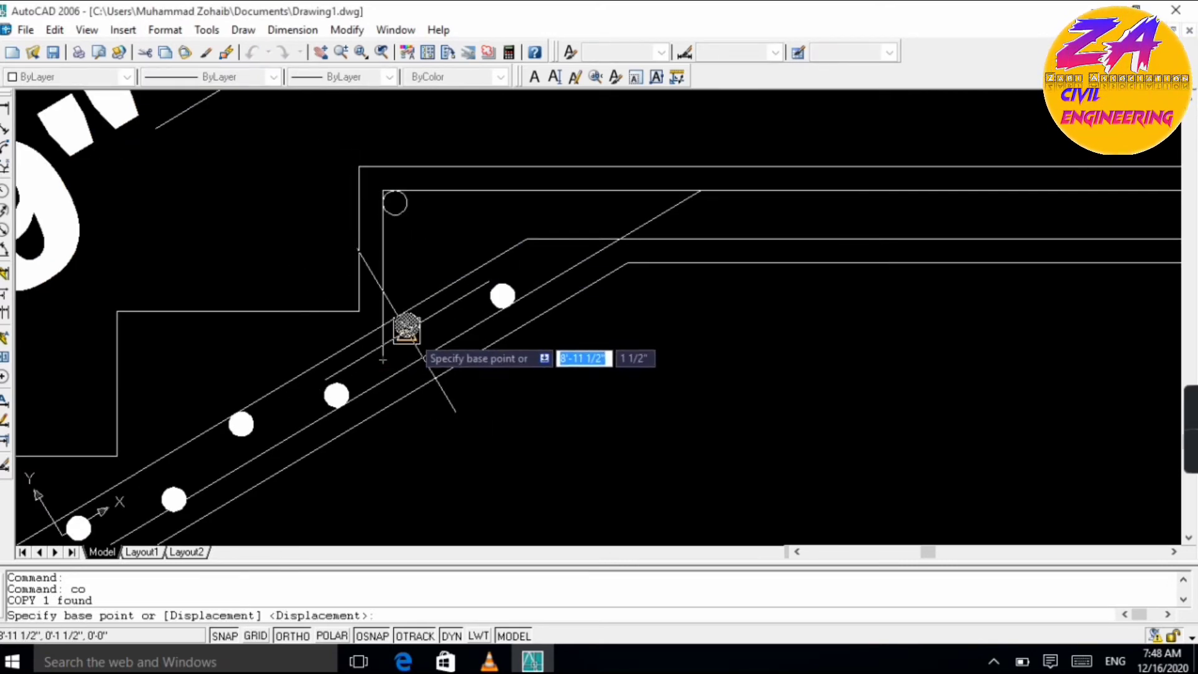
scroll(404, 330, "up", 2)
left_click(396, 335)
scroll(372, 224, "down", 3)
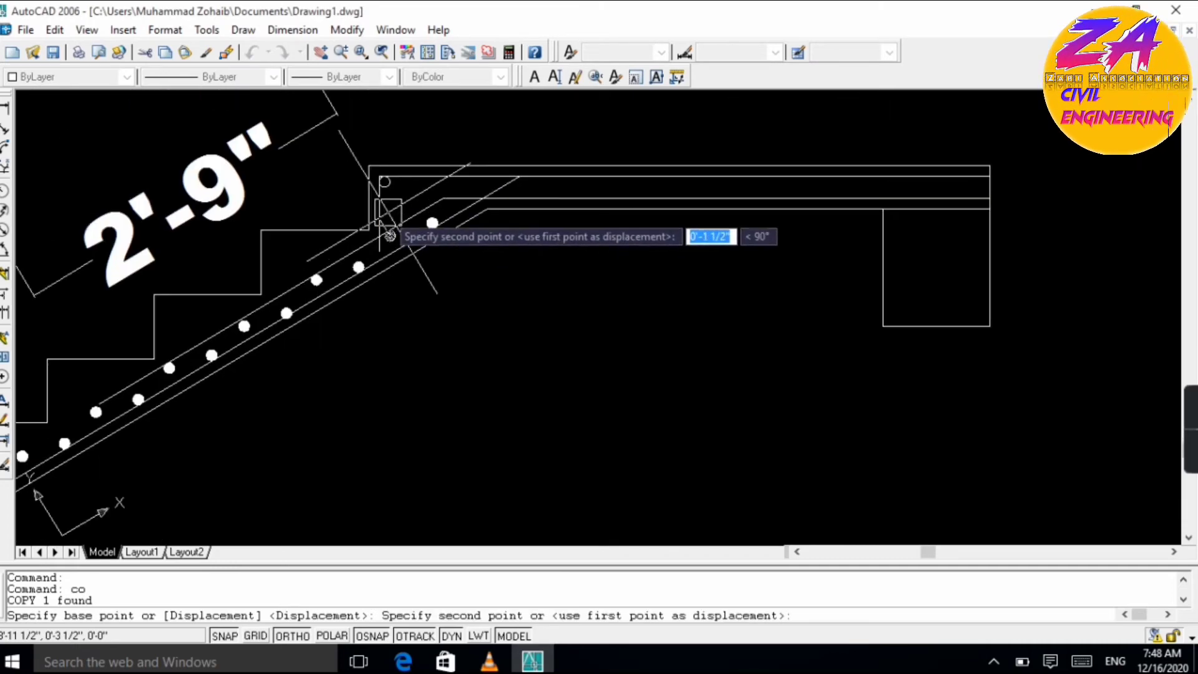
scroll(368, 205, "up", 3)
left_click(350, 209)
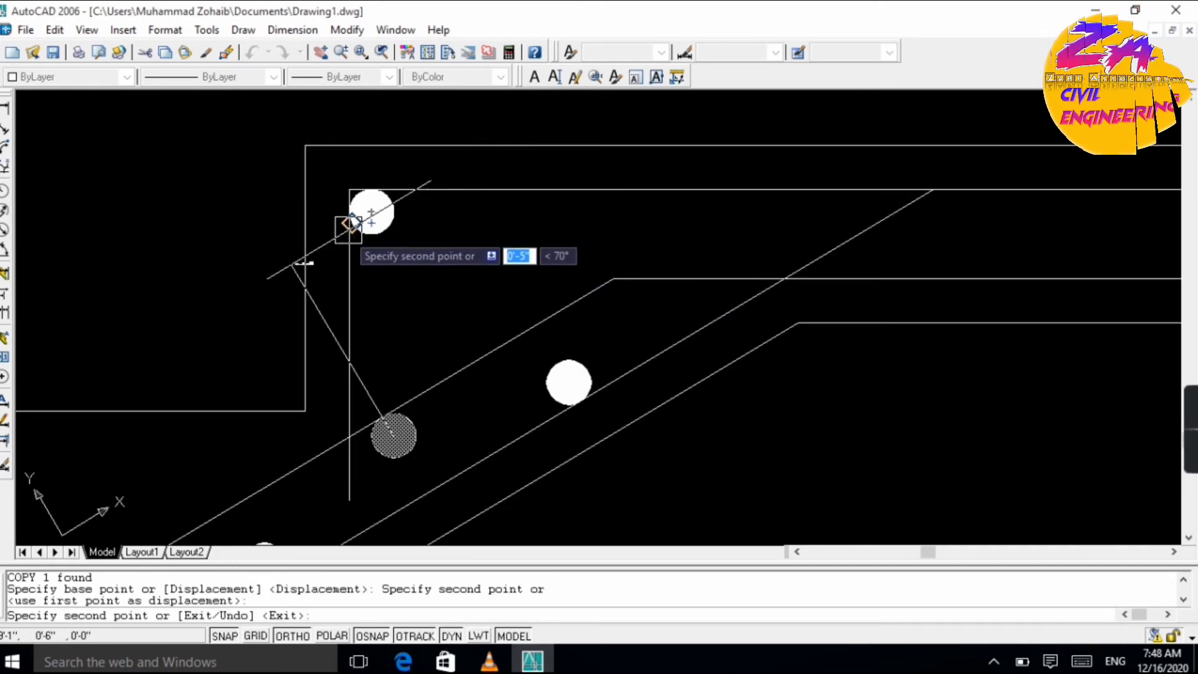
key("Escape")
scroll(377, 221, "down", 3)
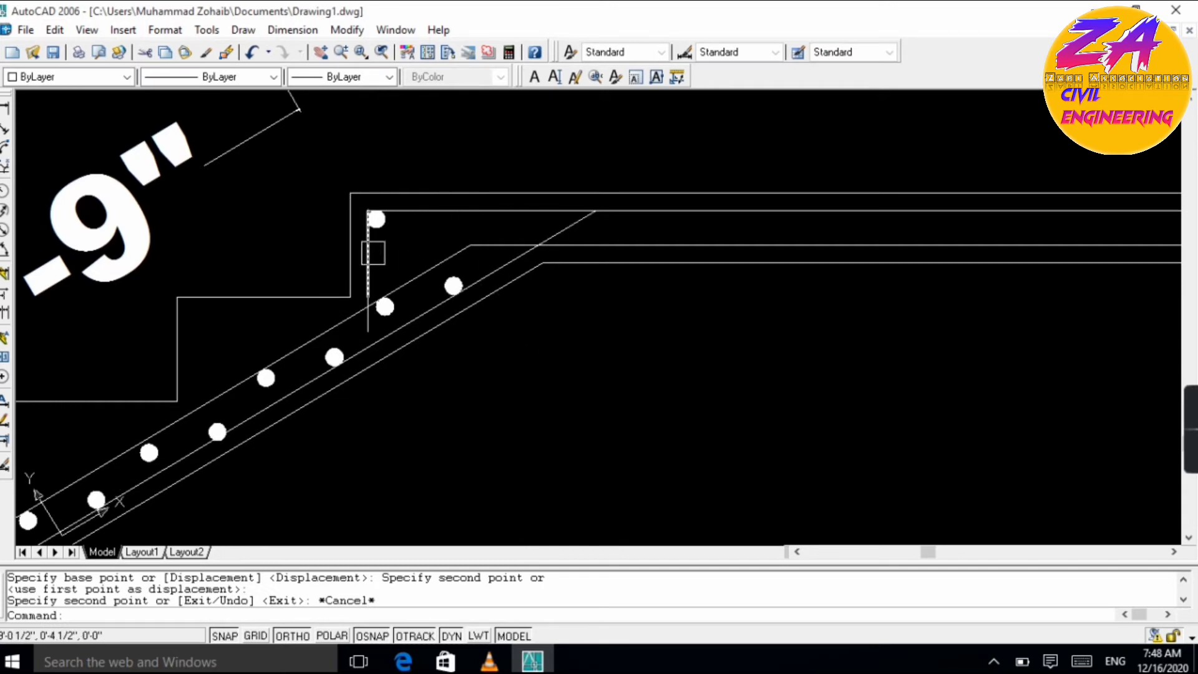
- With ortho off, copy the corner bar dot onto the landing's lower bar line, just past the bend
left_click(376, 218)
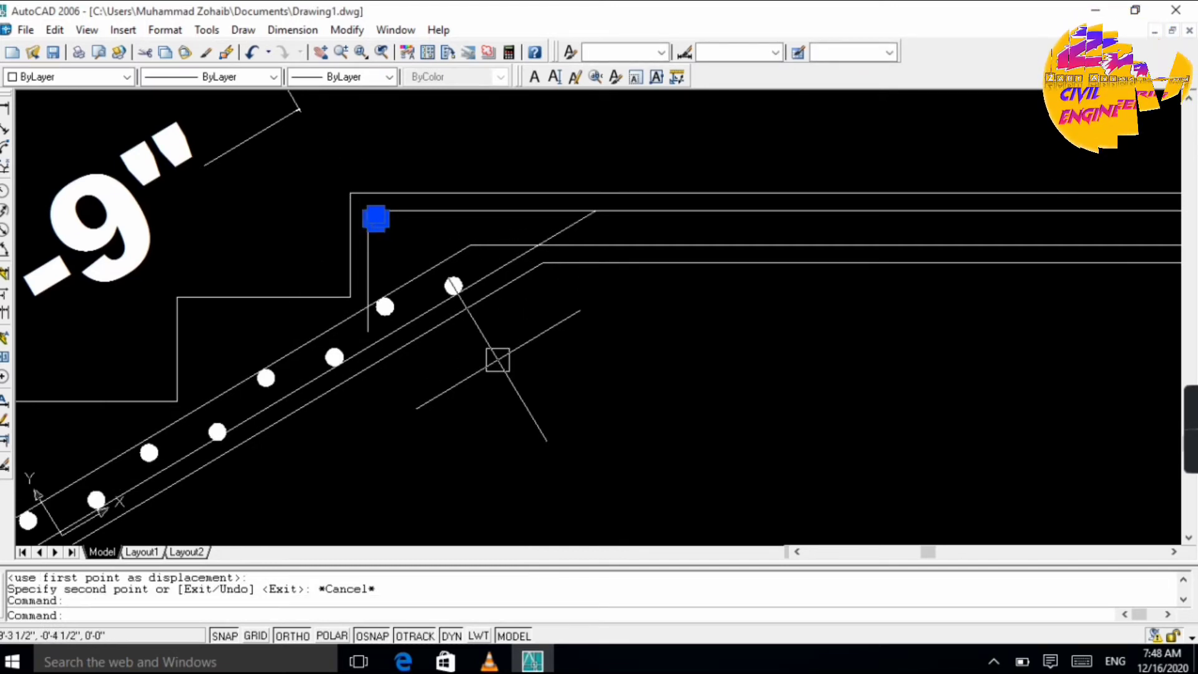
key("Return")
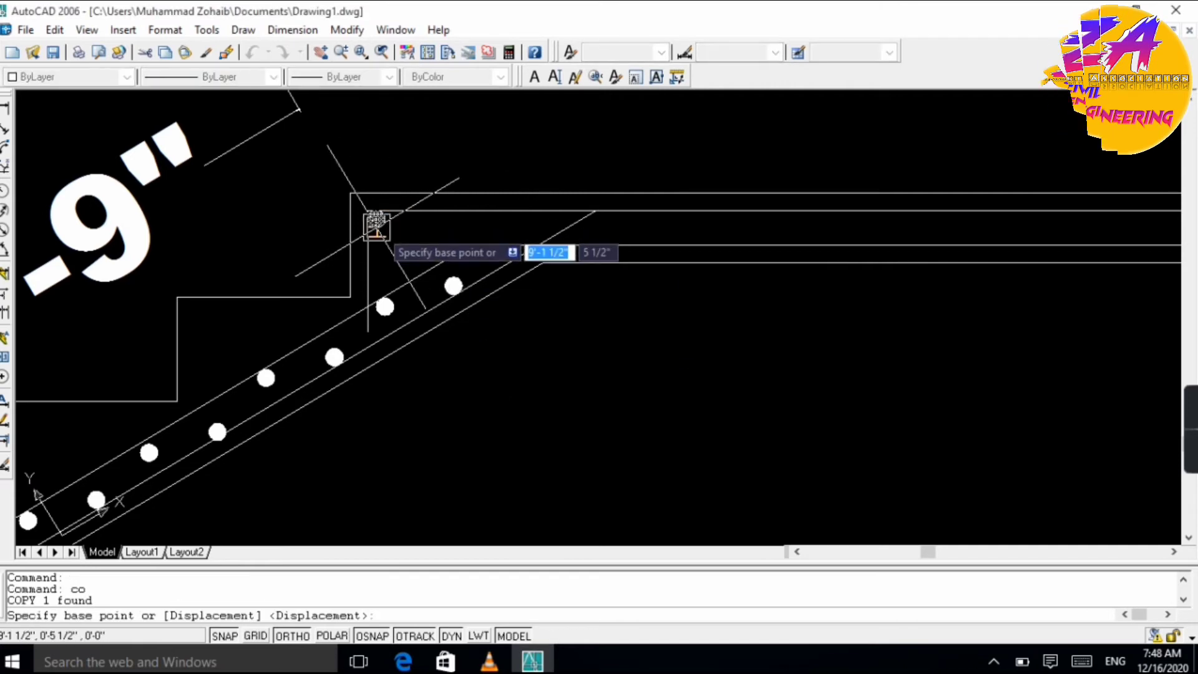
left_click(375, 218)
scroll(496, 240, "up", 3)
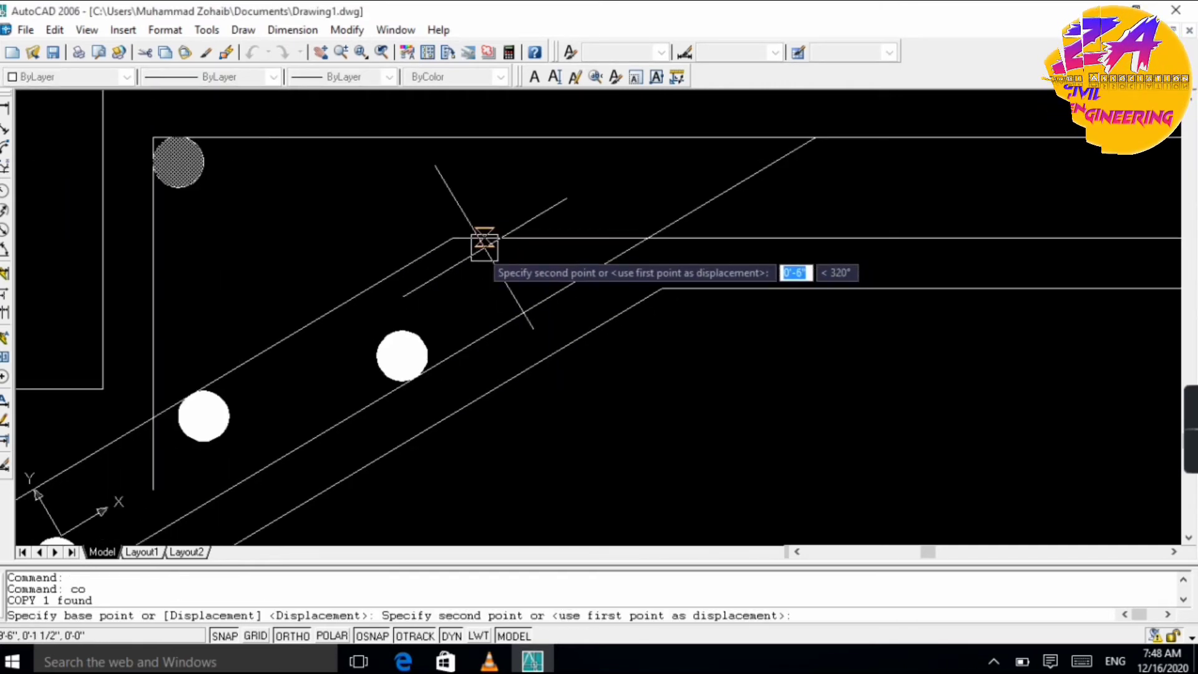
key("F8")
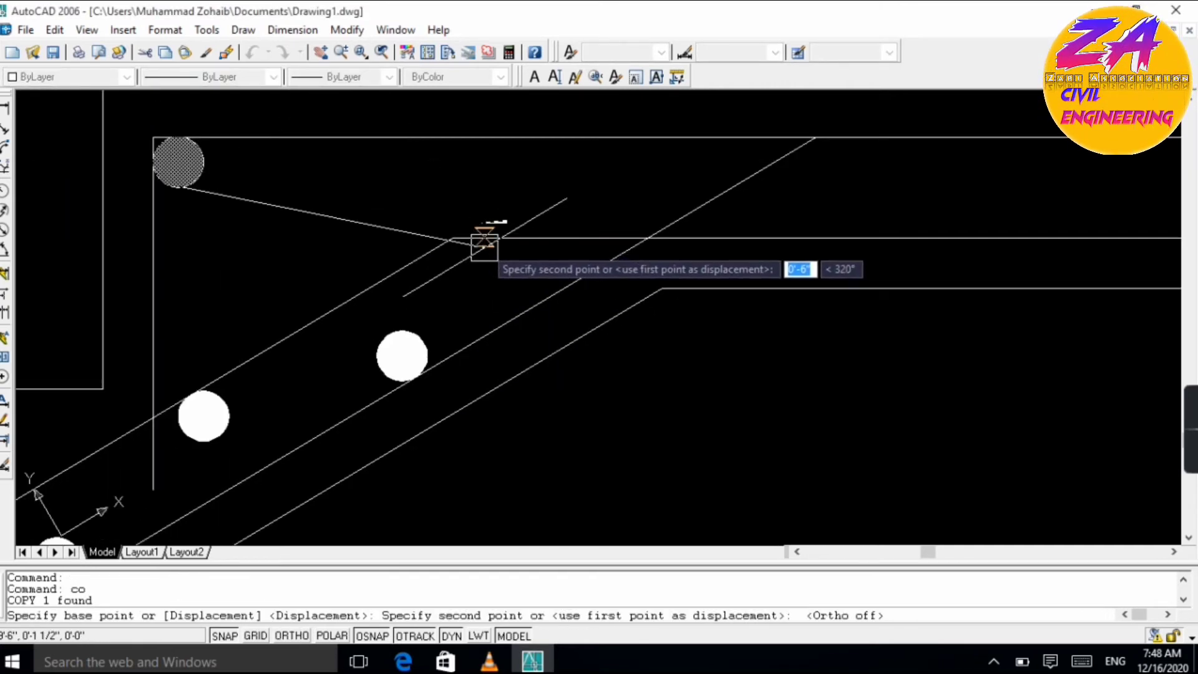
scroll(457, 352, "down", 3)
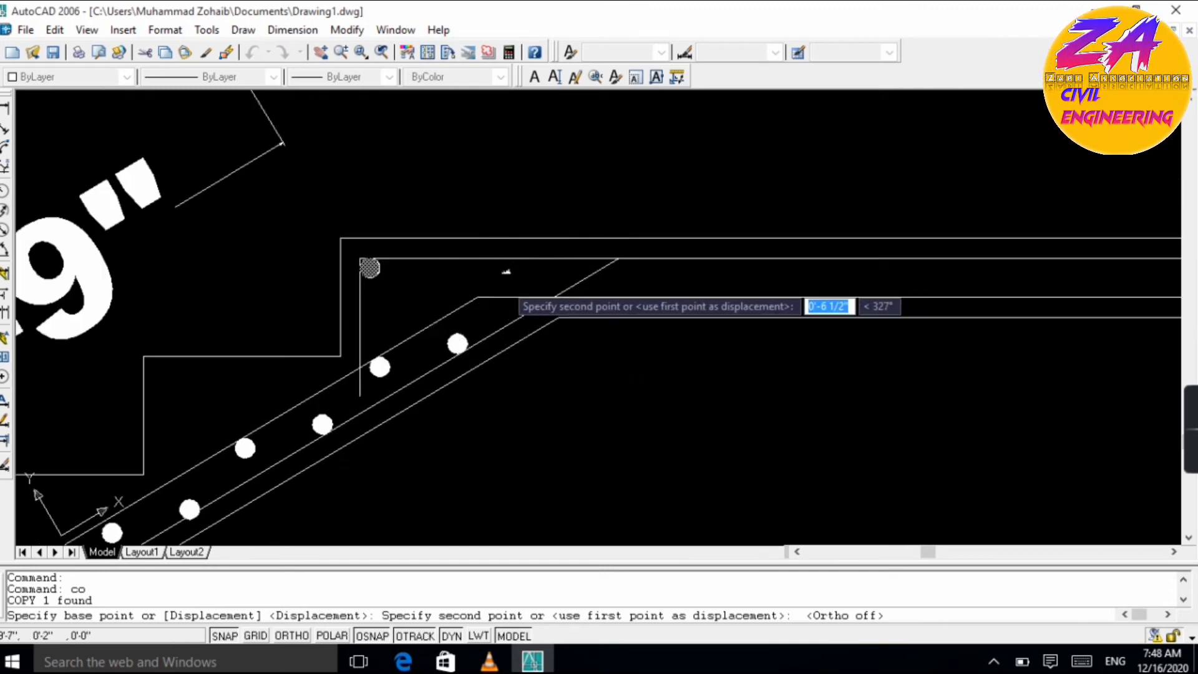
scroll(497, 294, "up", 2)
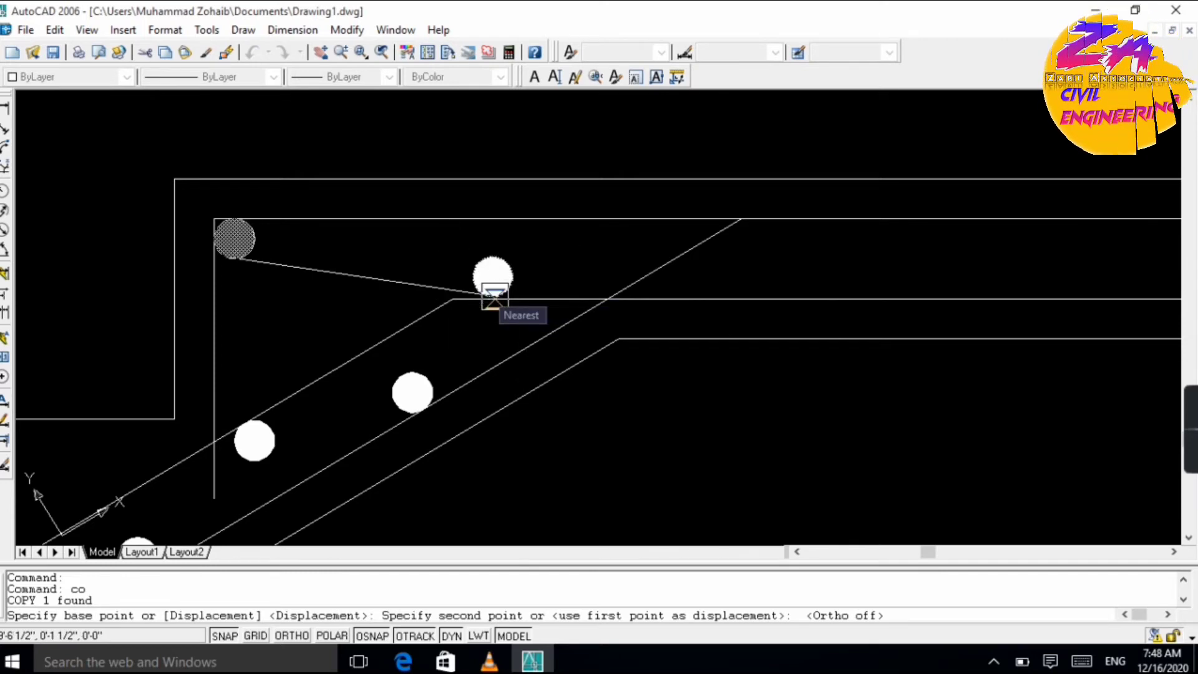
left_click(492, 295)
key("Escape")
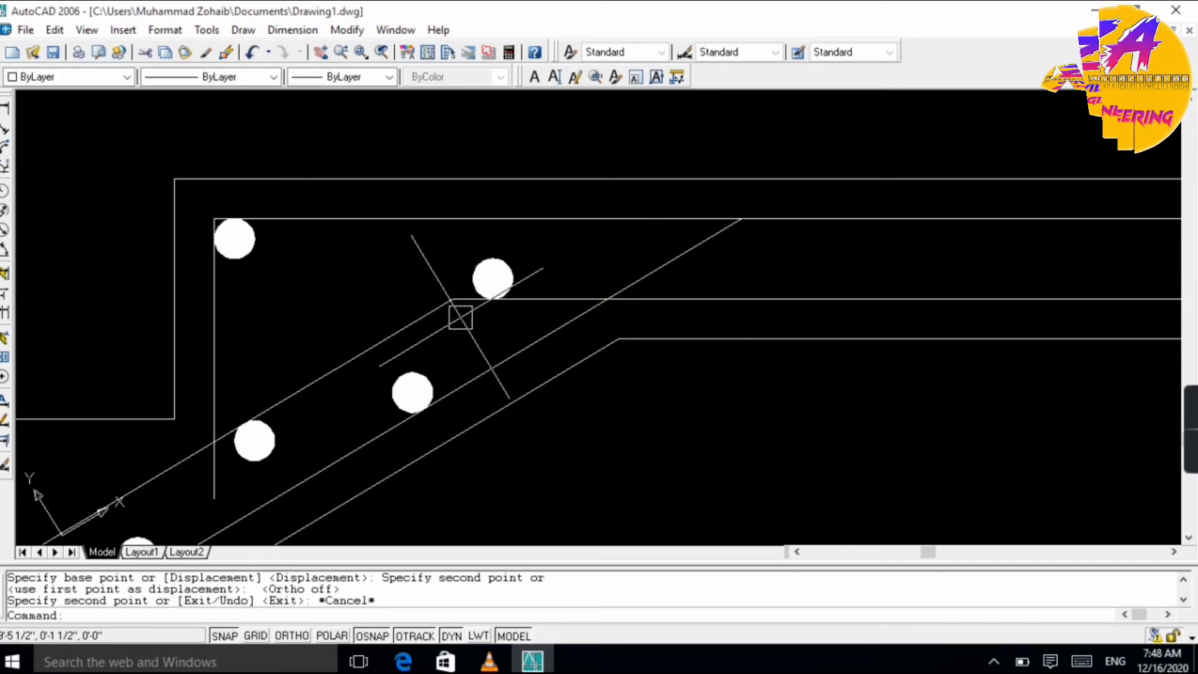
left_click(429, 383)
type("co")
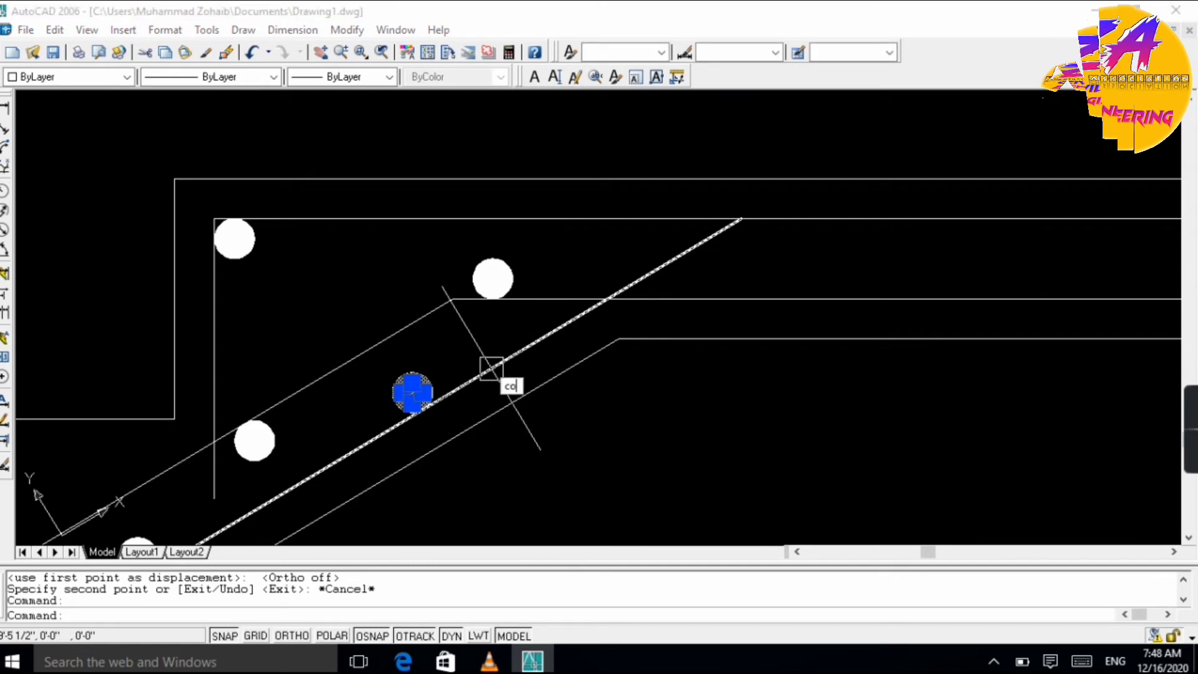
key("Return")
left_click(413, 392)
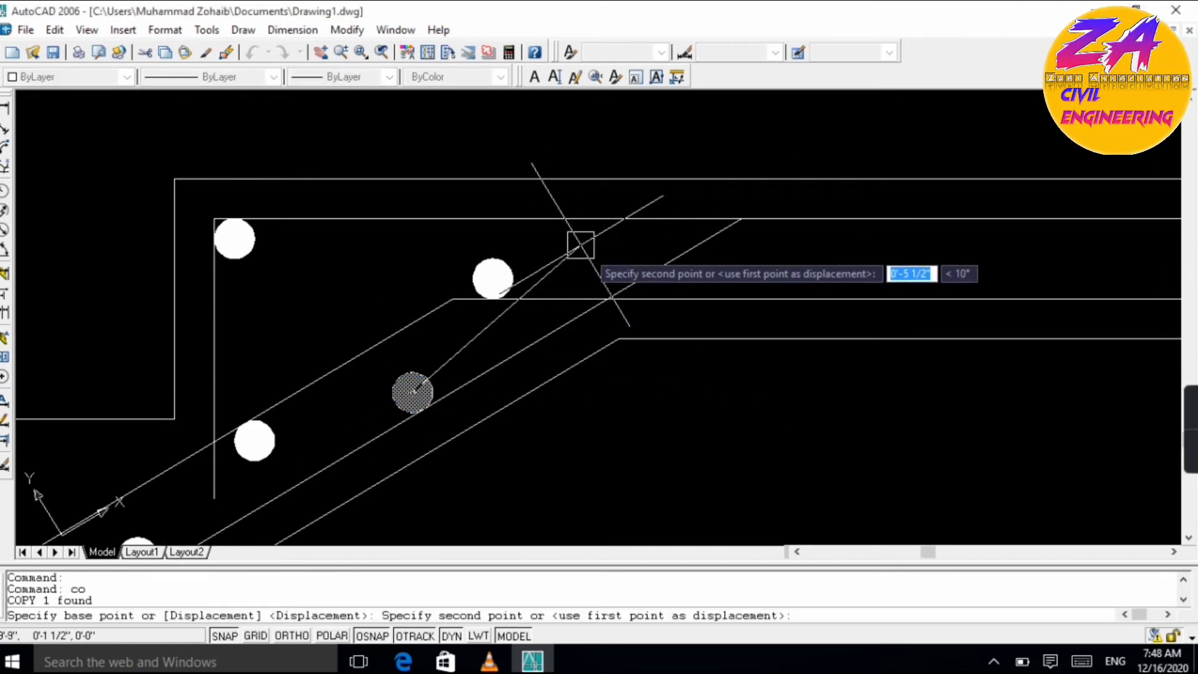
key("Escape")
left_click(429, 382)
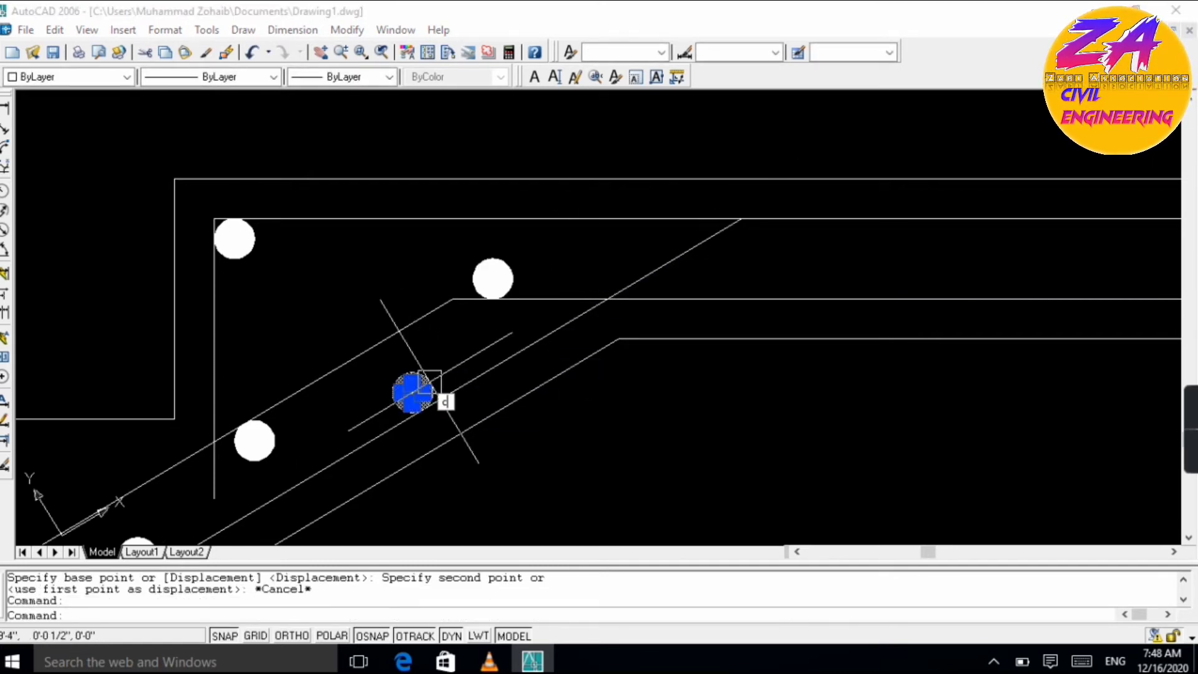
type("co")
key("Return")
key("Escape")
key("Escape")
key("Escape")
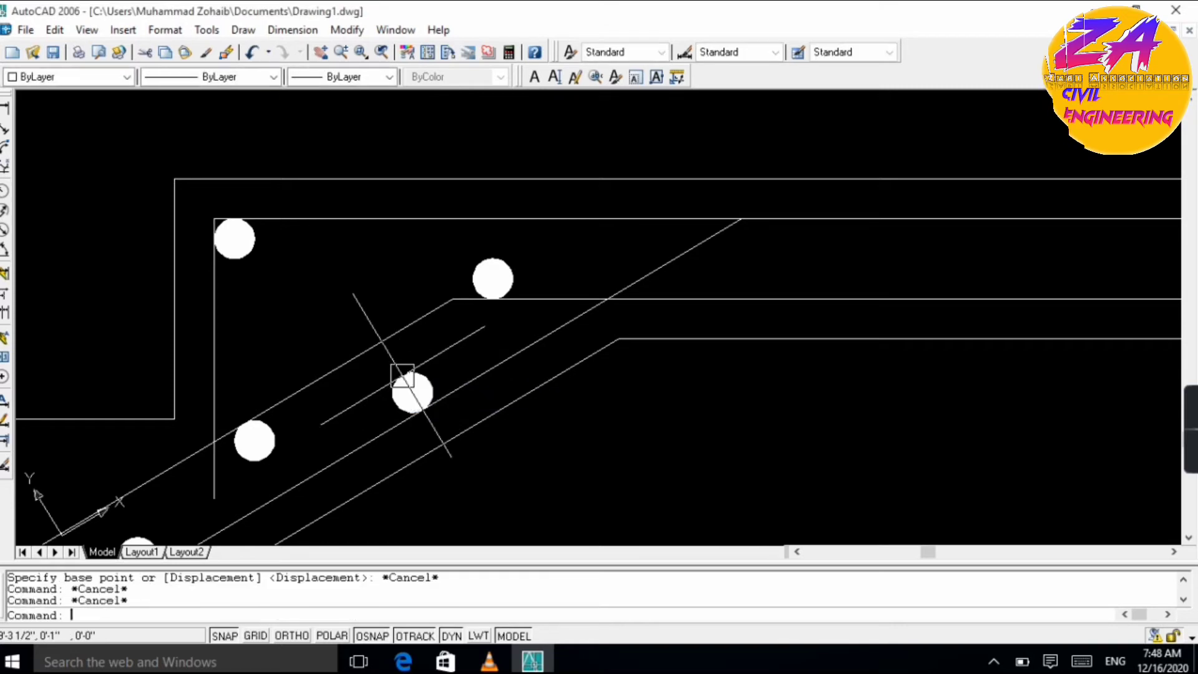
- Copy the flight's uppermost bar dot to just under the landing's top bar line, before the sloping bar's end
type("co")
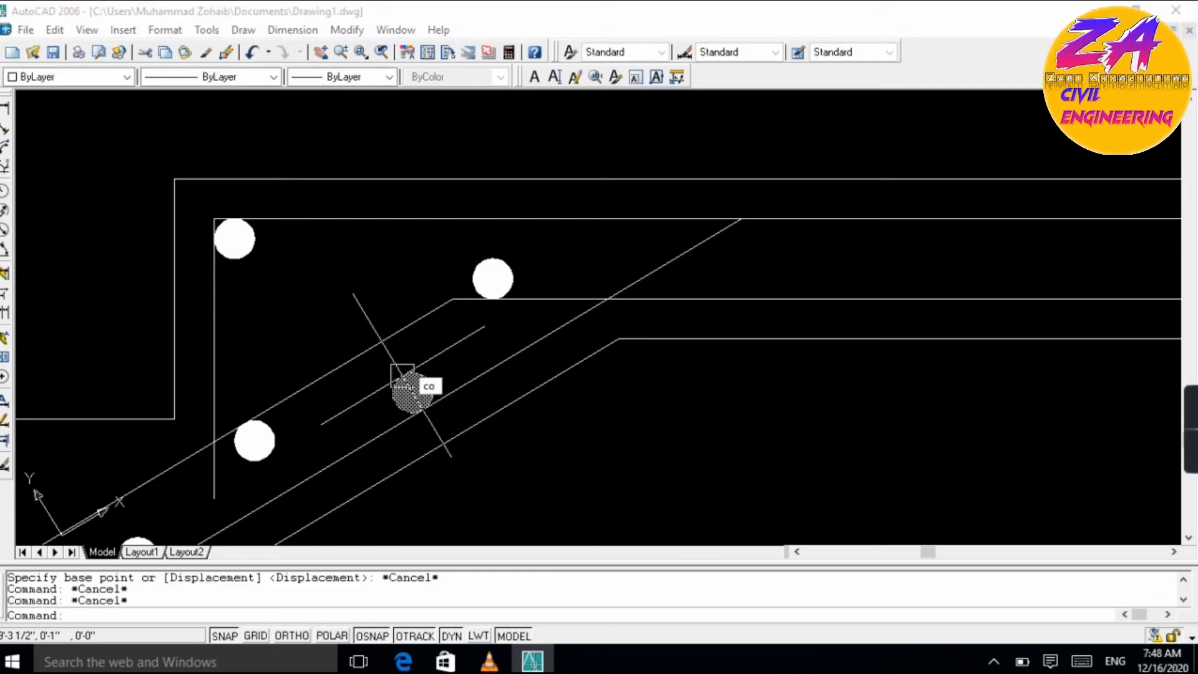
left_click(412, 391)
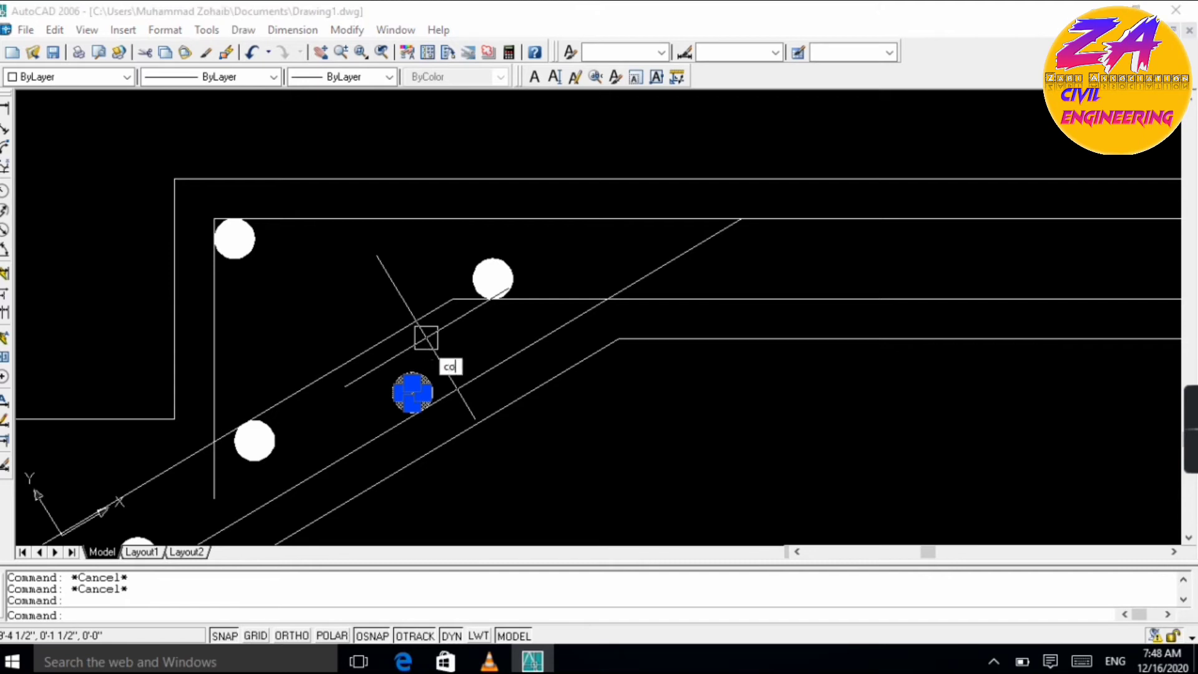
type("o")
key("Return")
left_click(410, 375)
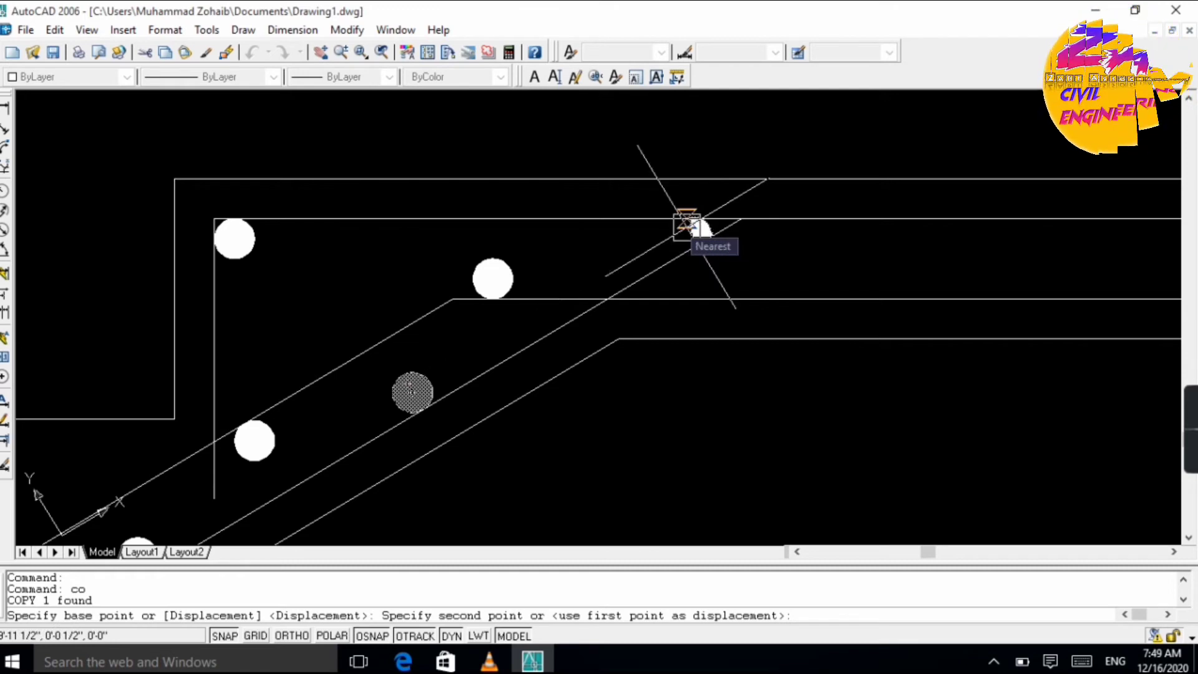
left_click(686, 226)
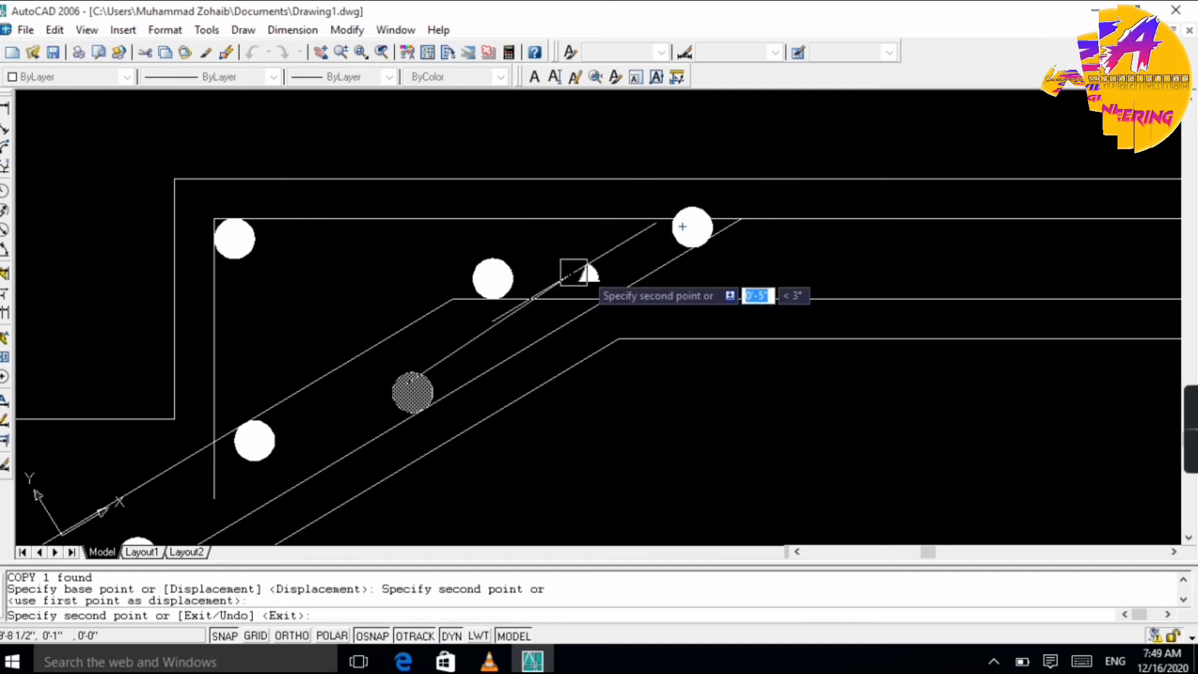
key("ctrl+z")
scroll(658, 219, "up", 3)
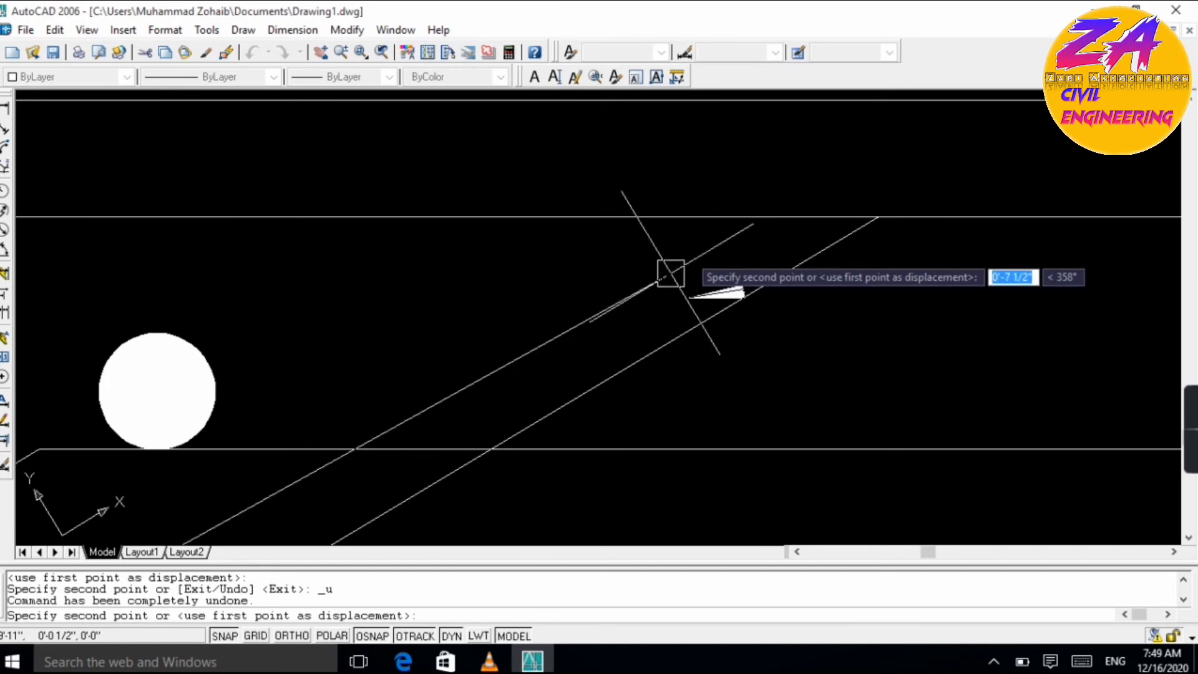
left_click(591, 254)
key("Escape")
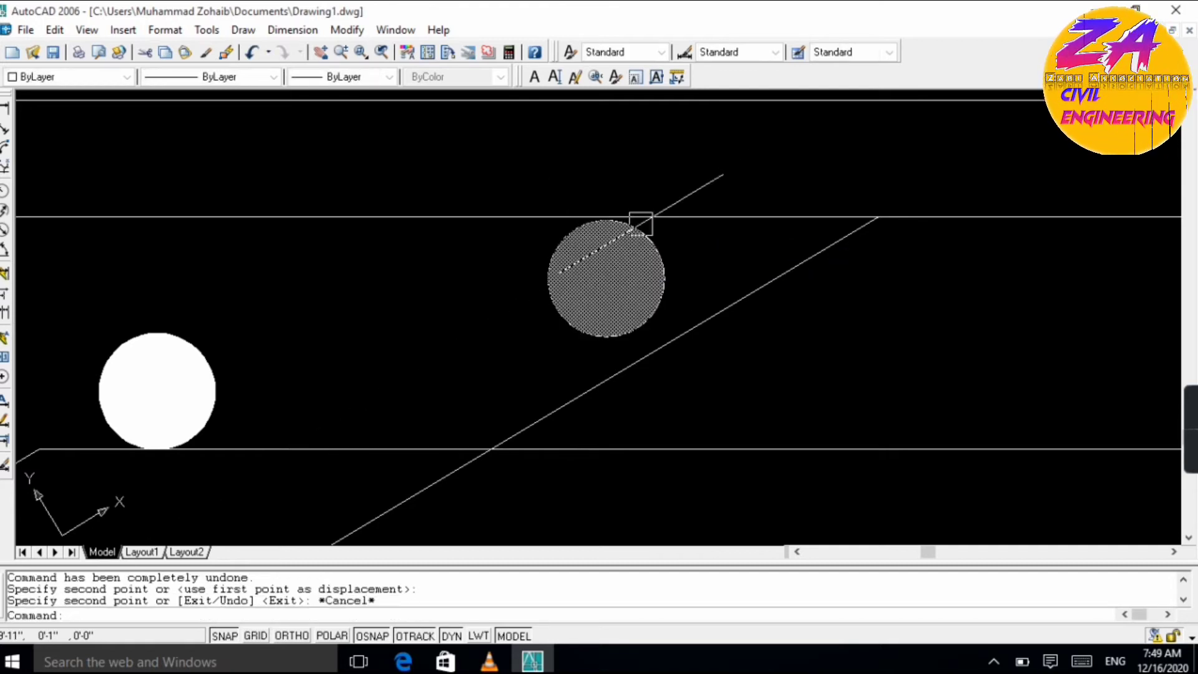
scroll(485, 264, "down", 5)
left_click(485, 264)
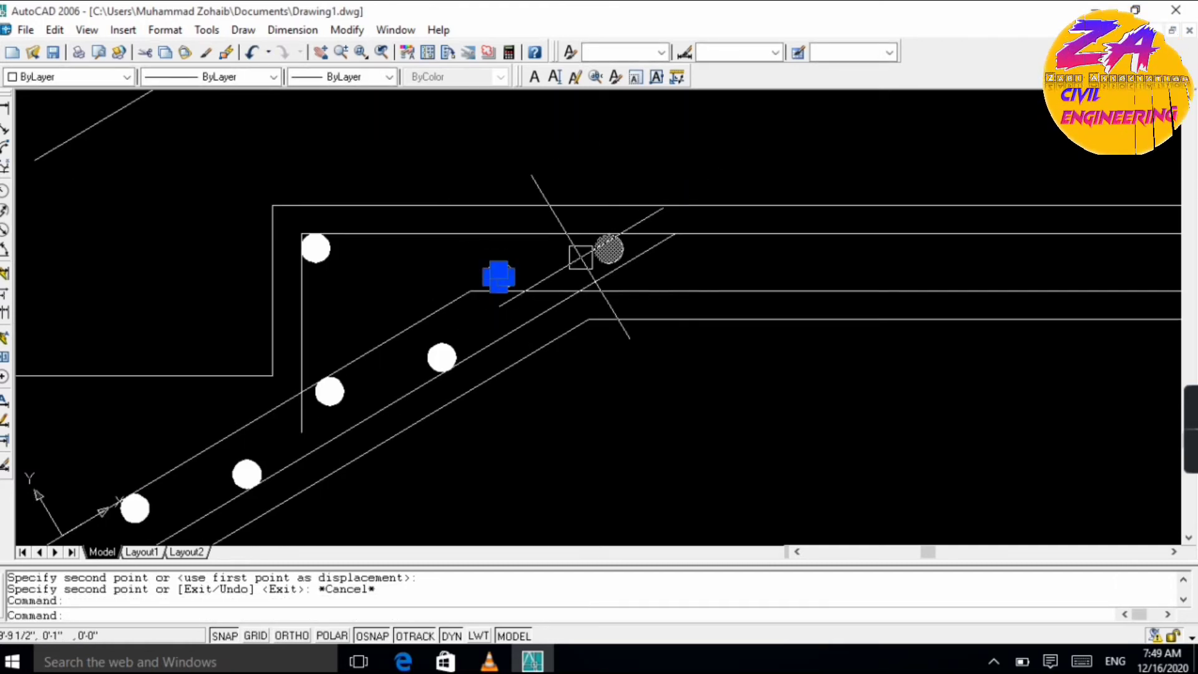
left_click(580, 257)
left_click(593, 249)
left_click(601, 248)
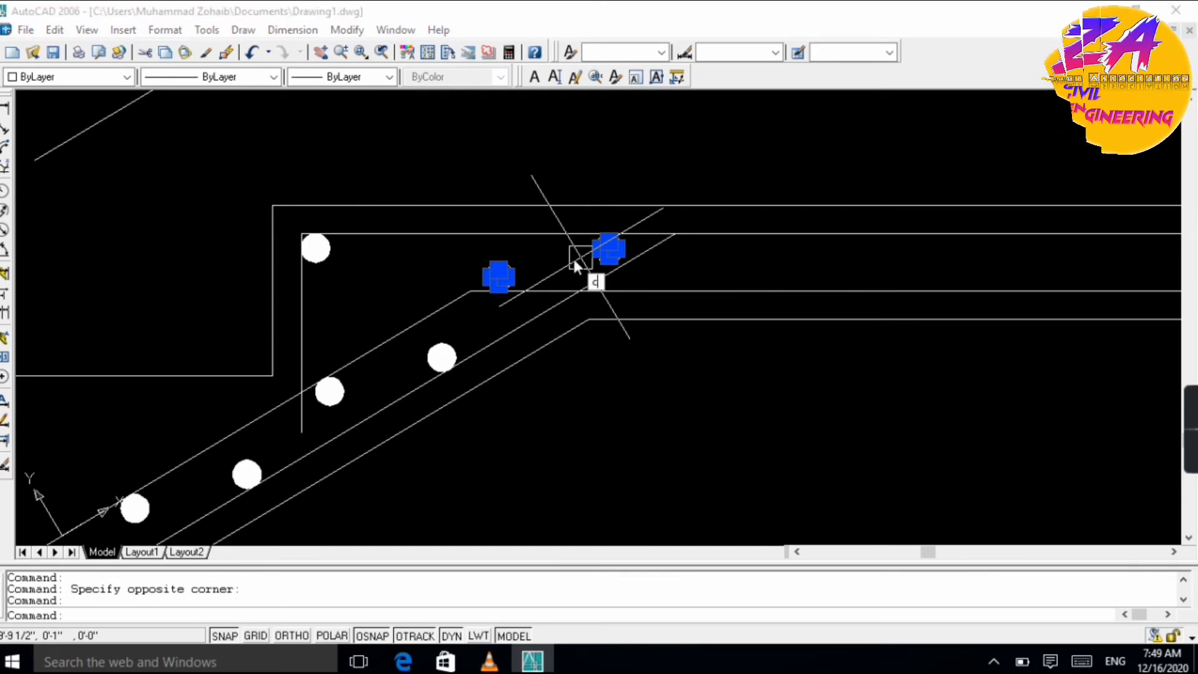
type("co")
key("Return")
left_click(606, 248)
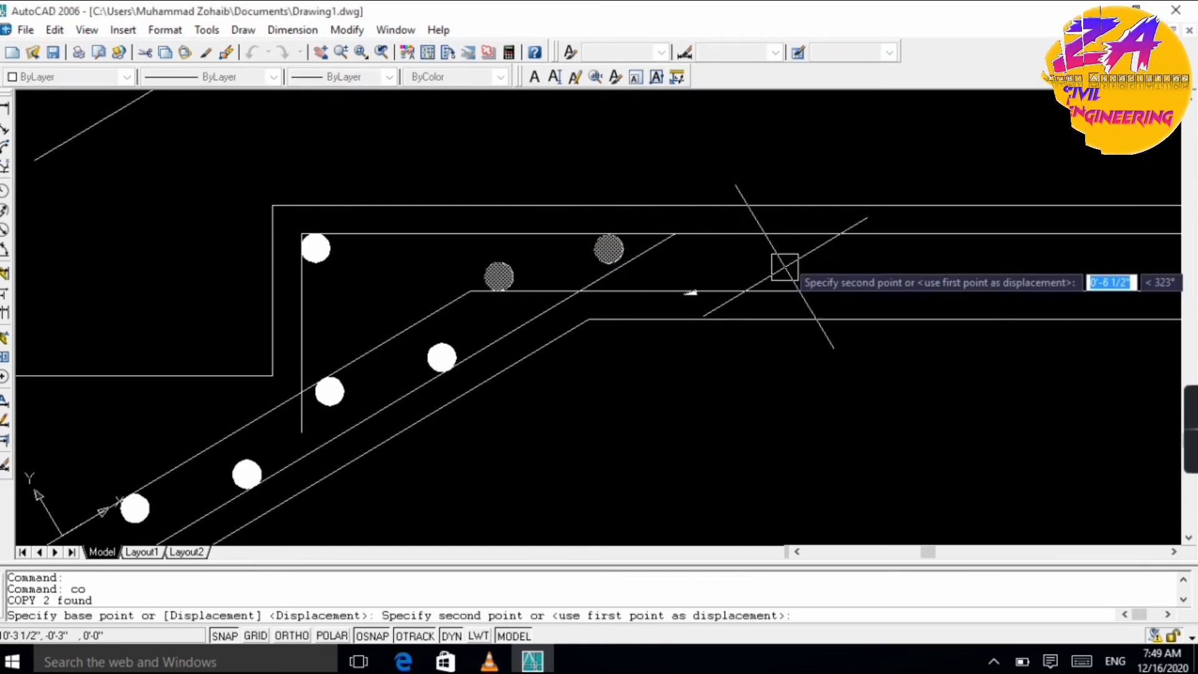
key("Escape")
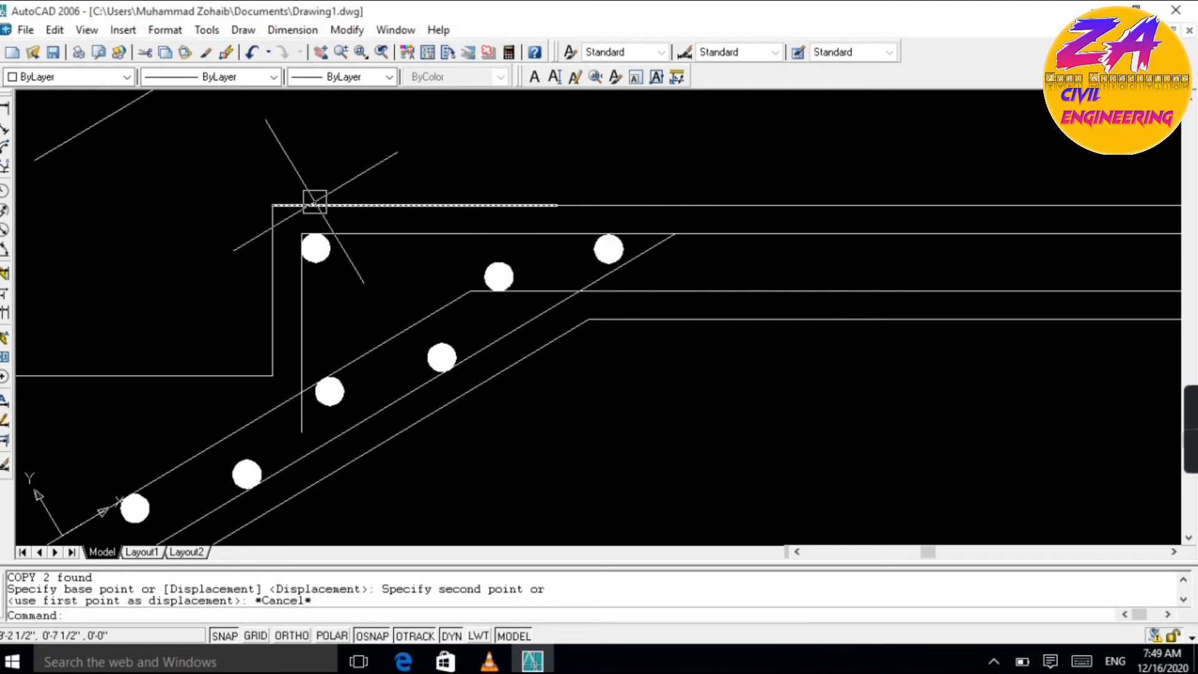
- Restore the previous UCS in place of the one aligned with the stair slope
scroll(413, 228, "up", 2)
type("u")
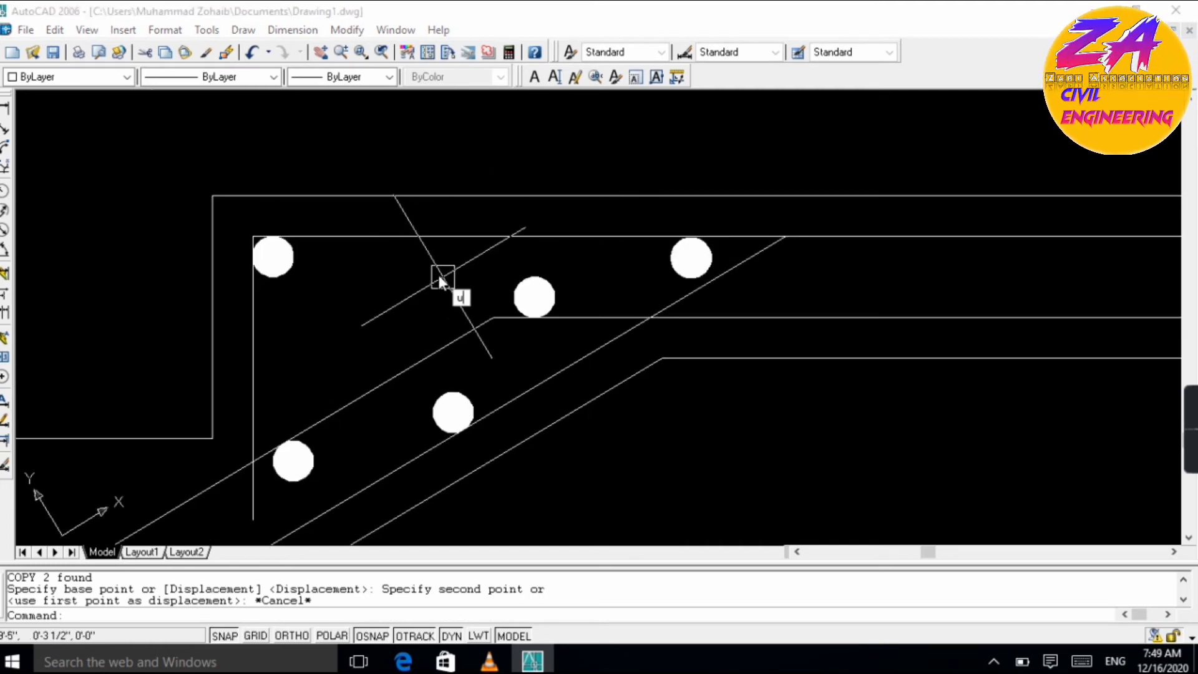
type("cs")
key("Return")
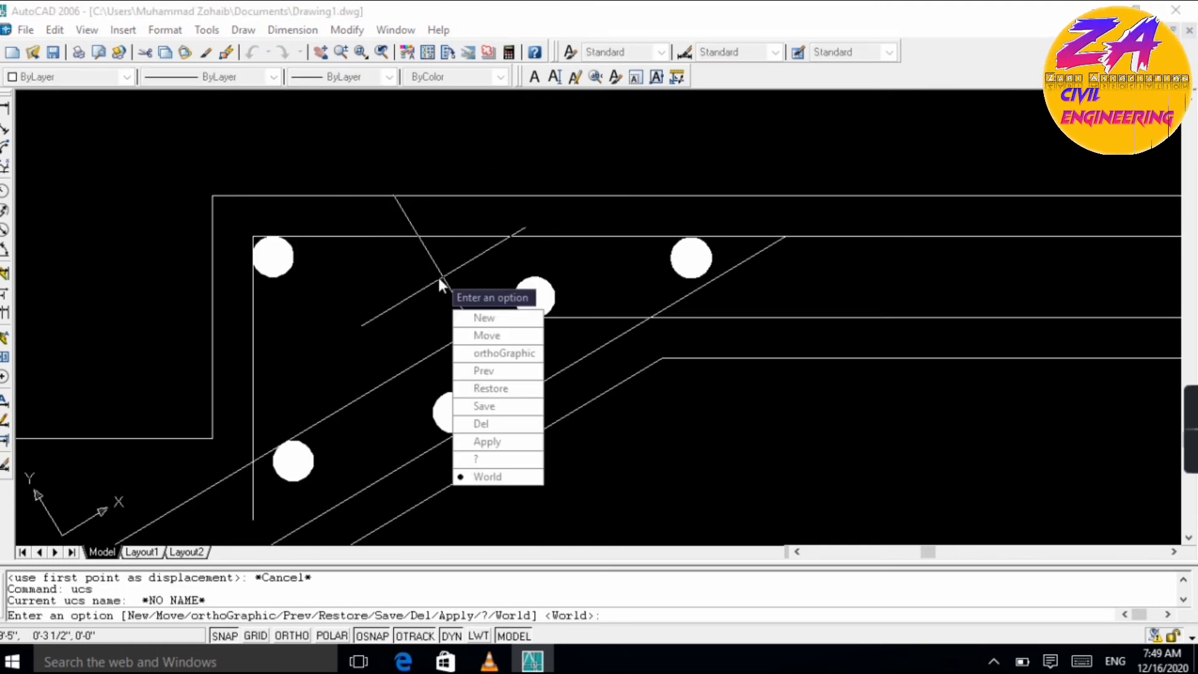
type("p")
key("Return")
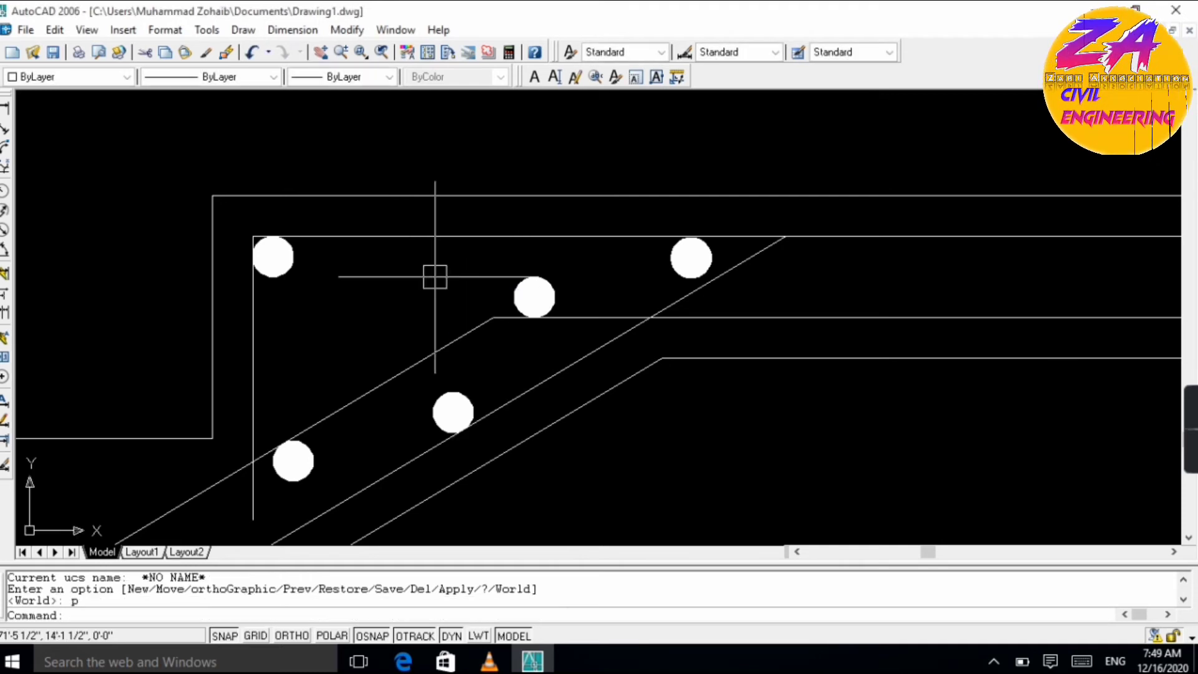
- With ortho on, copy the two bar dots at the landing's bend 8" horizontally along the landing
left_click(690, 256)
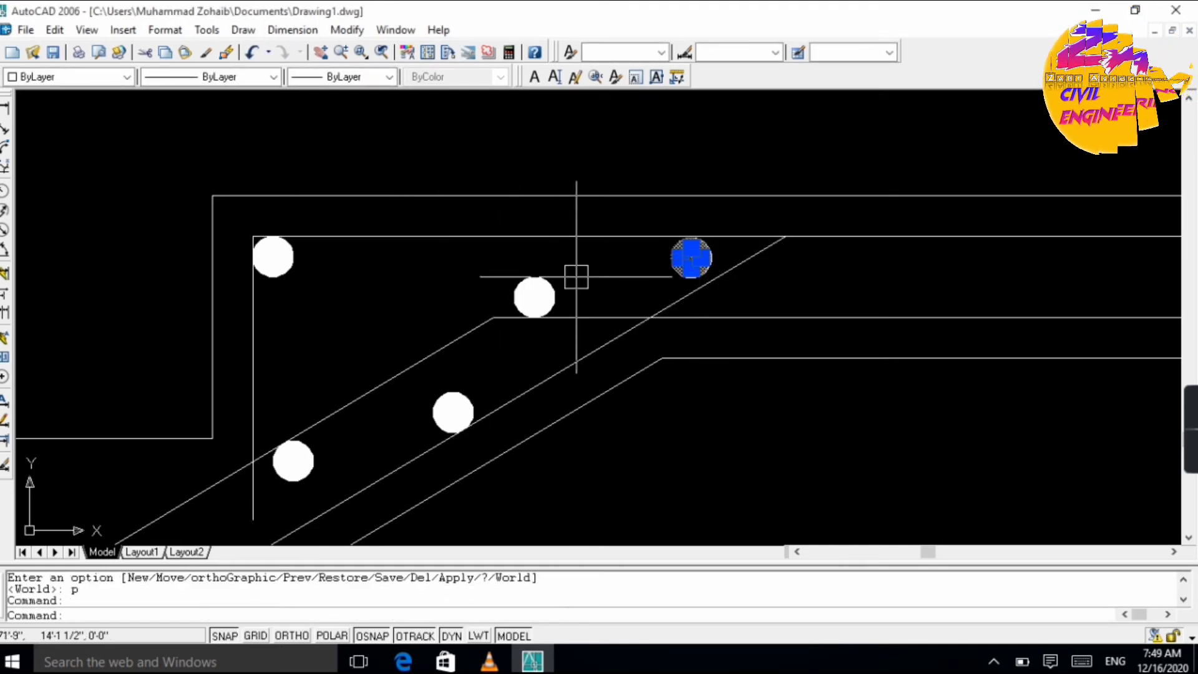
left_click(536, 273)
type("c")
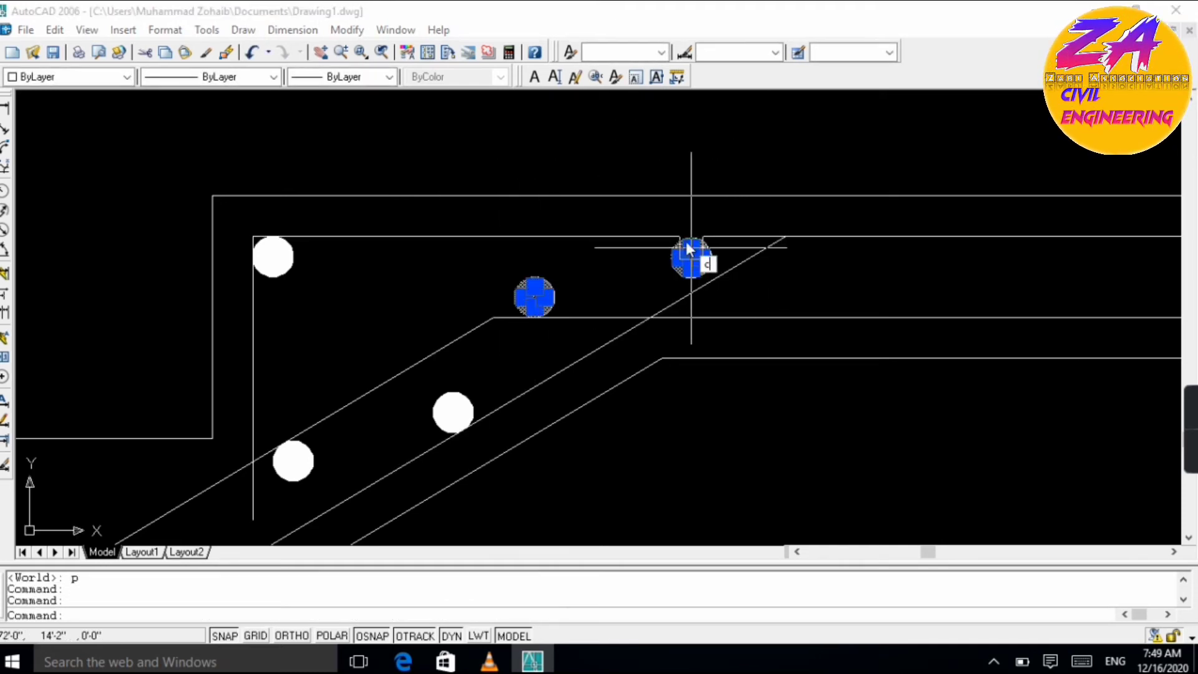
type("o")
key("Return")
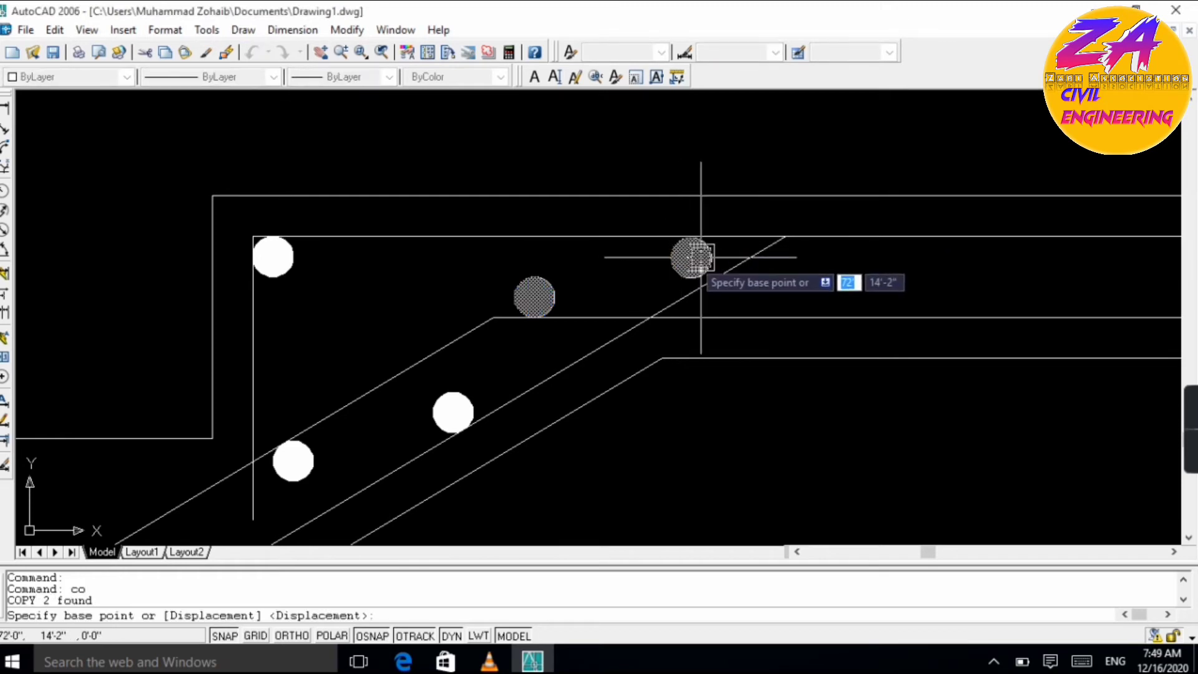
left_click(690, 256)
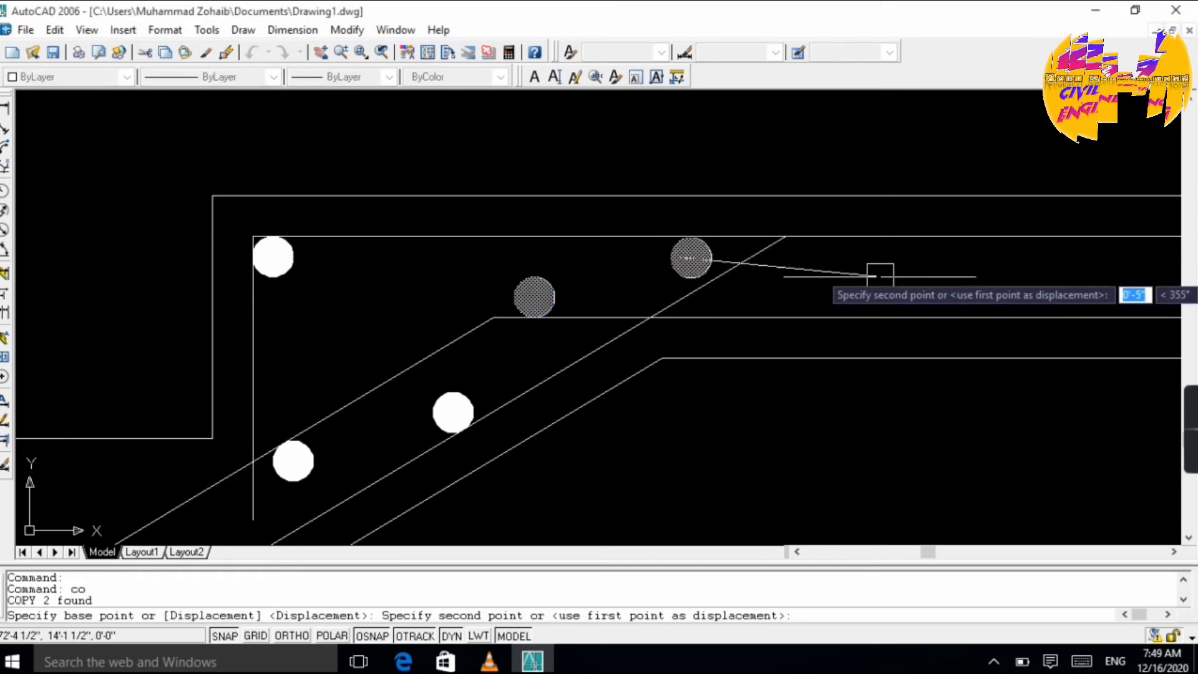
key("F8")
scroll(859, 272, "down", 2)
scroll(858, 268, "down", 1)
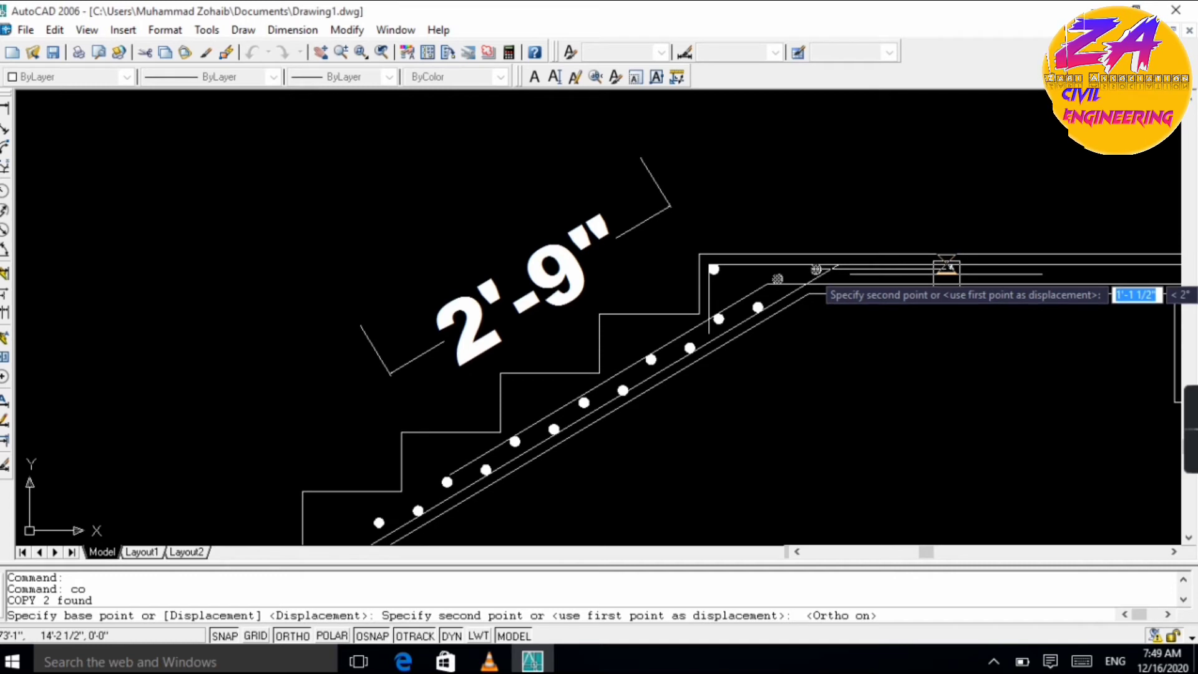
type("8")
key("Return")
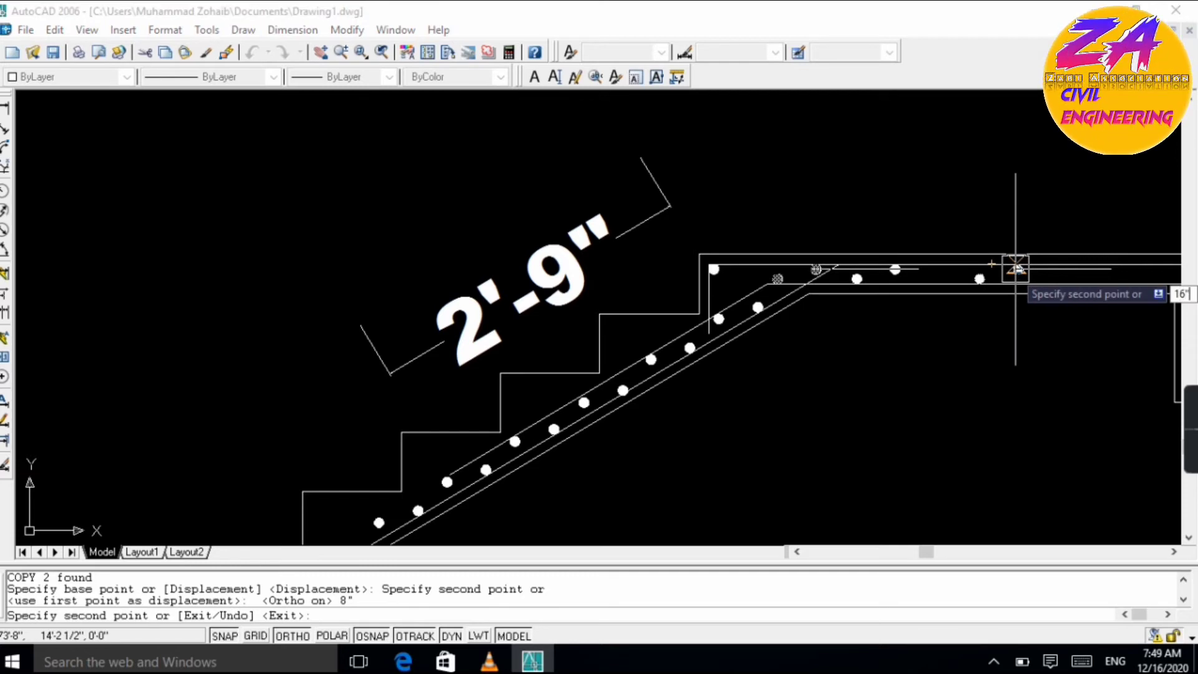
- Undo the misplaced second copy and place the dot pair 16" from the base point along the landing
key("Return")
key("ctrl+z")
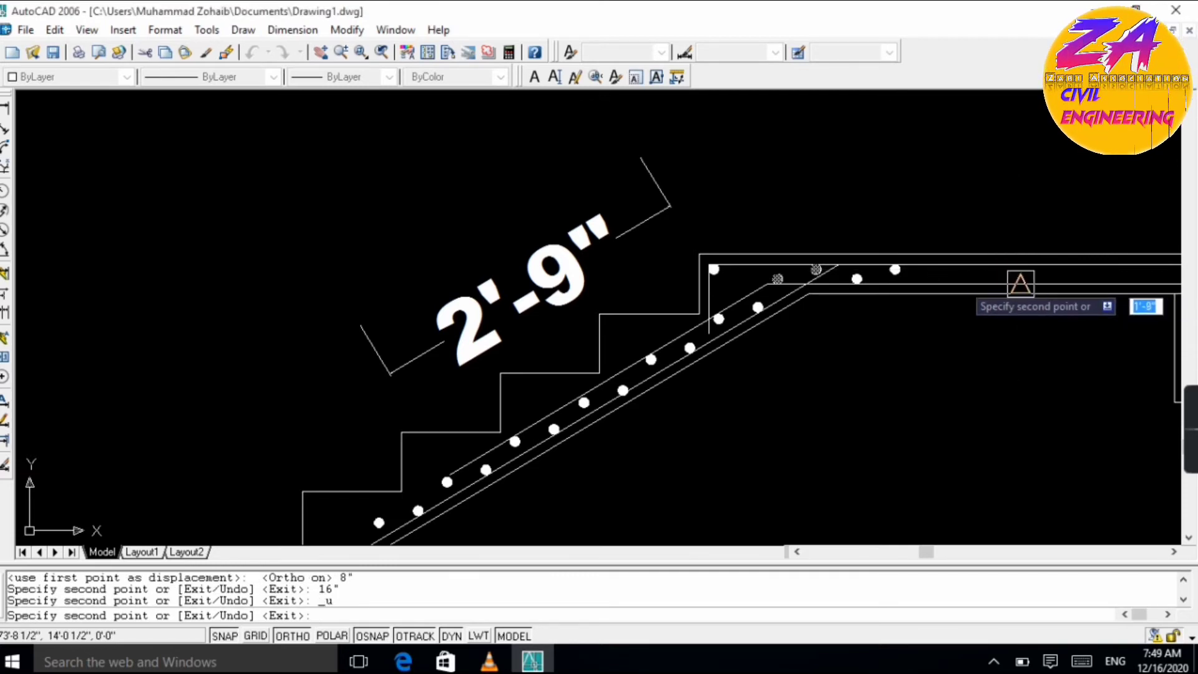
scroll(984, 288, "up", 3)
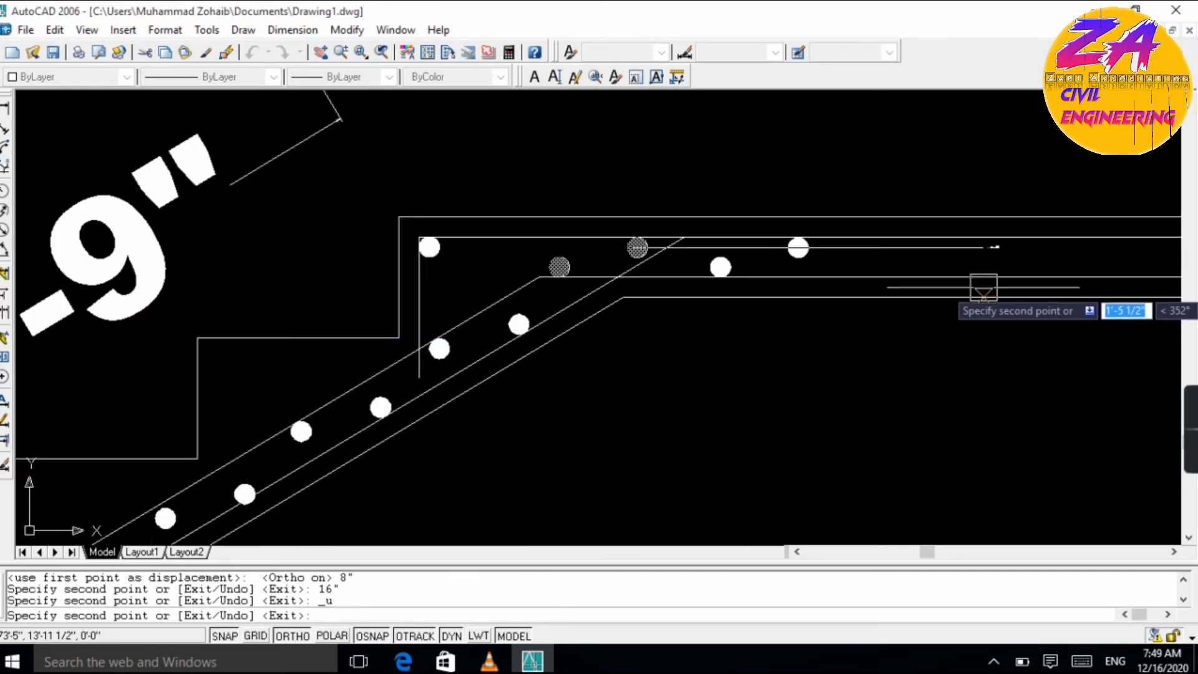
type("16")
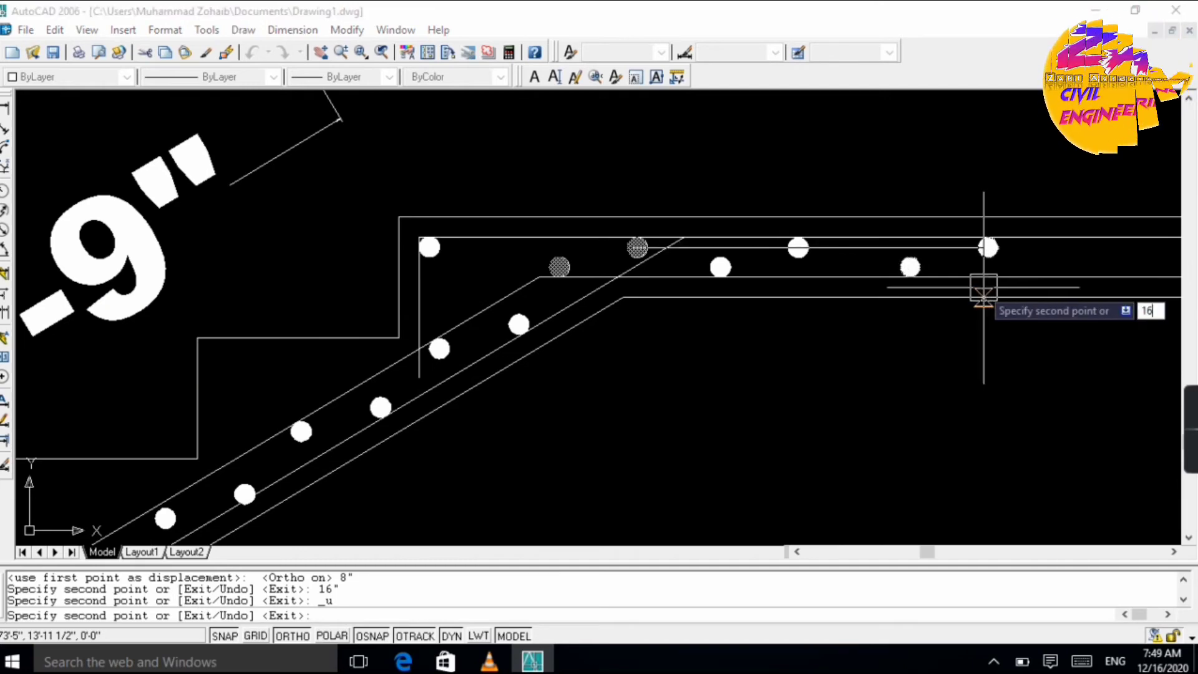
key("Return")
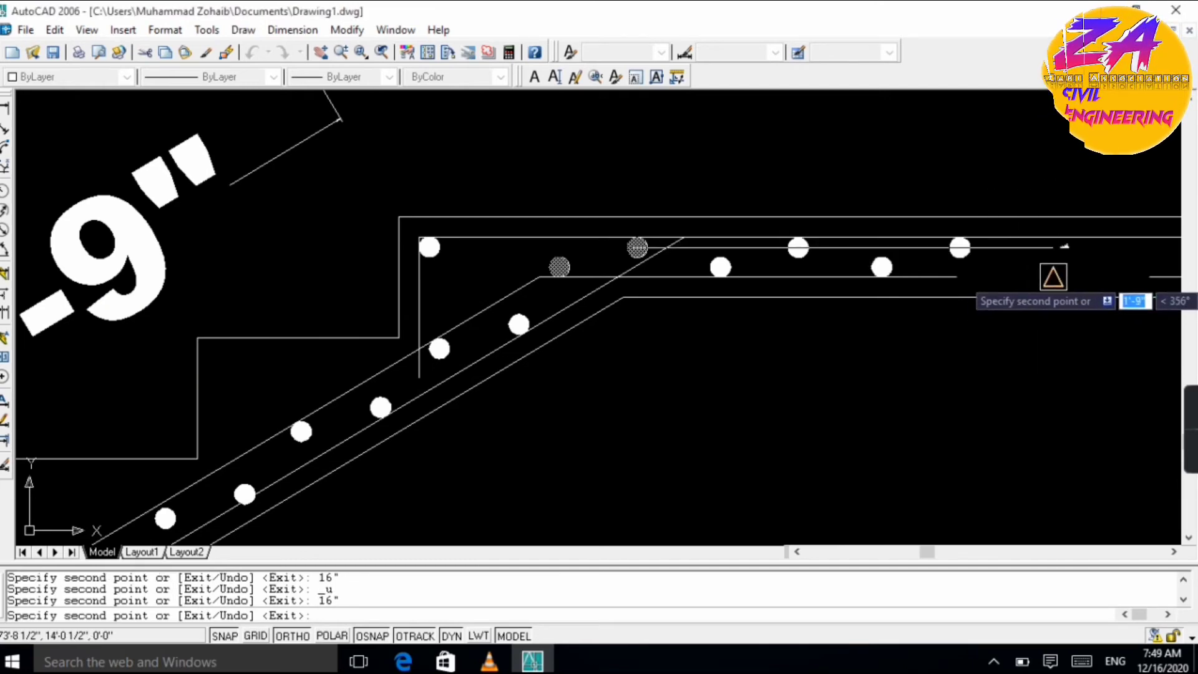
- Place another copy of the dot pair 24" from the base point along the landing bars
scroll(1024, 288, "down", 3)
scroll(1023, 288, "up", 3)
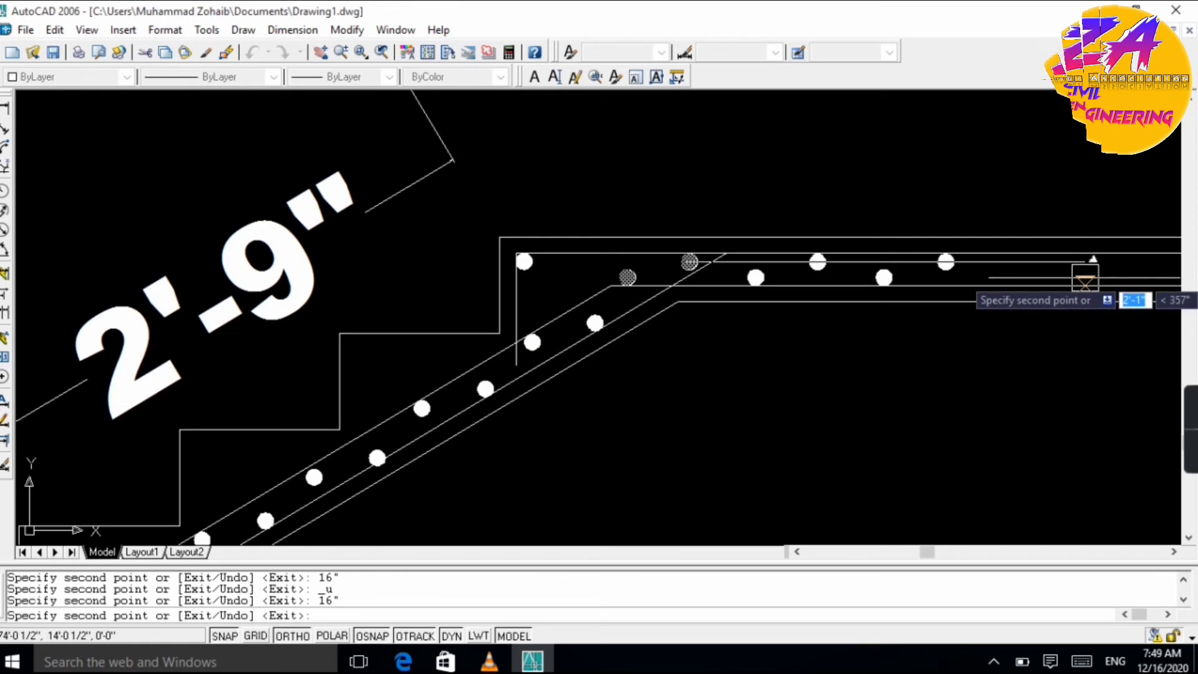
type("24")
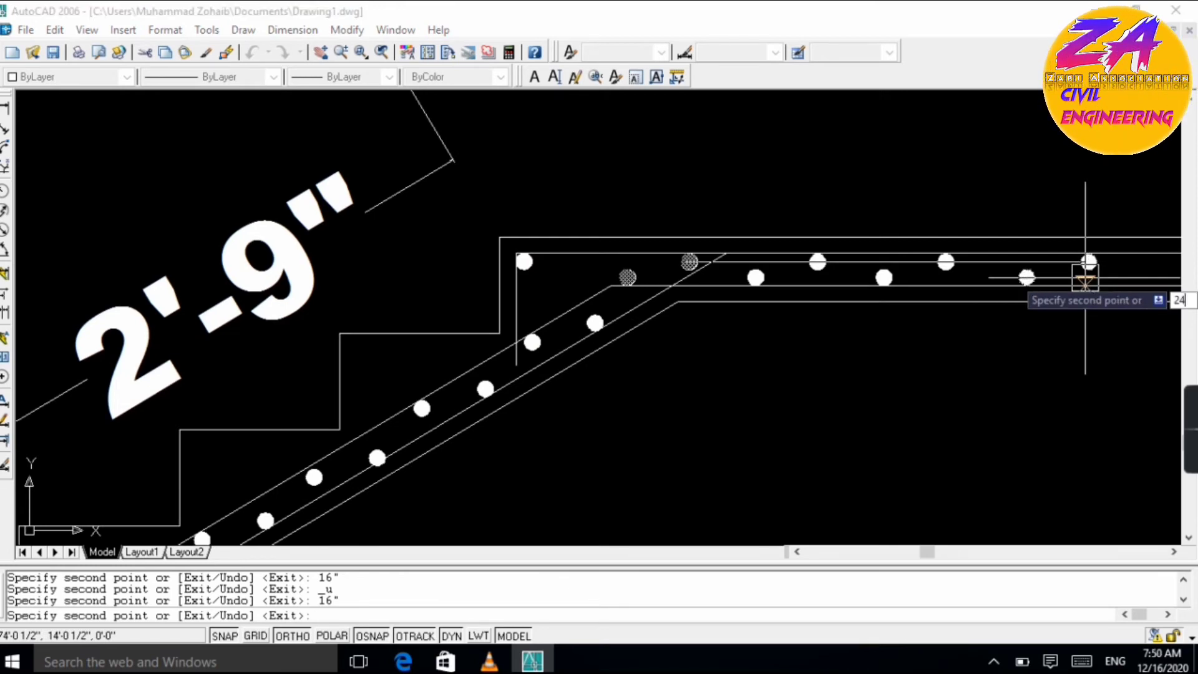
key("Return")
- Try to place a copy of the dot pair 32" from the base point, and undo it
scroll(1086, 281, "down", 4)
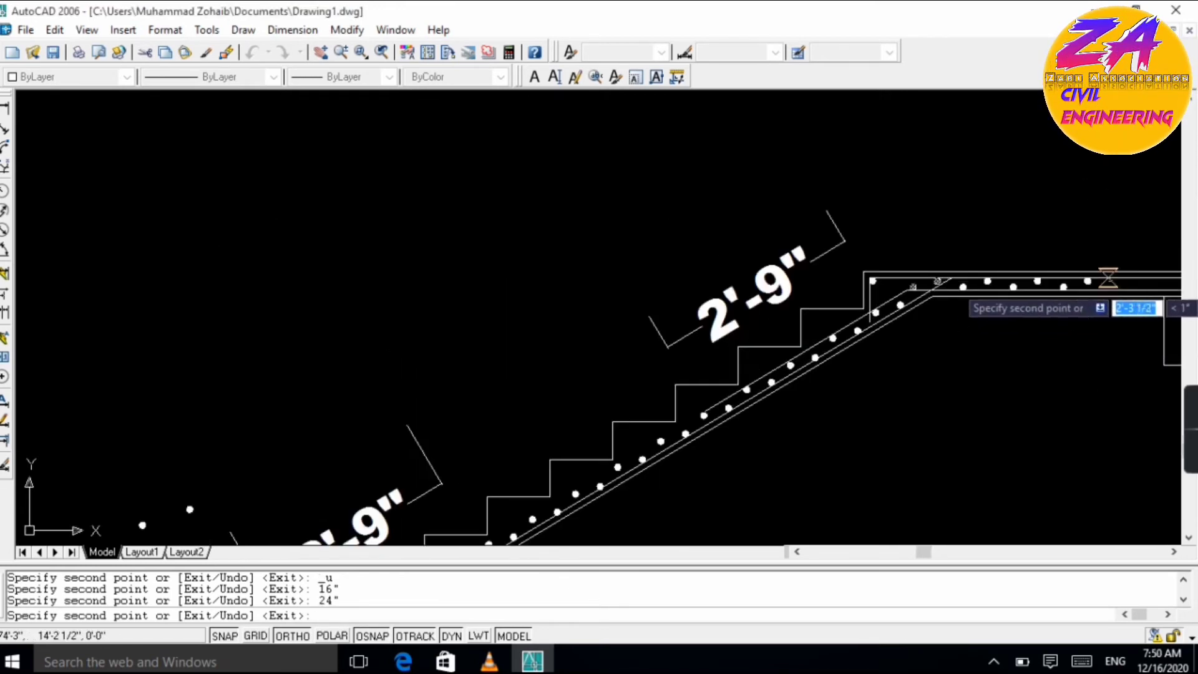
scroll(1086, 309, "down", 2)
scroll(1096, 297, "up", 4)
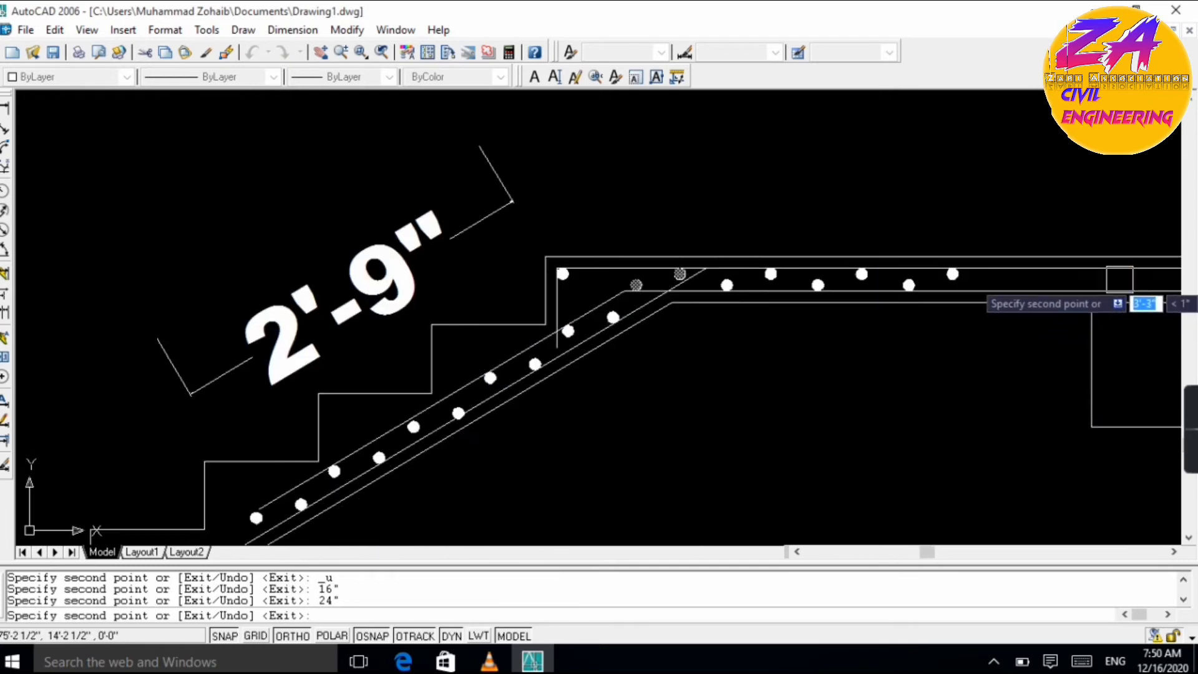
scroll(1120, 280, "up", 3)
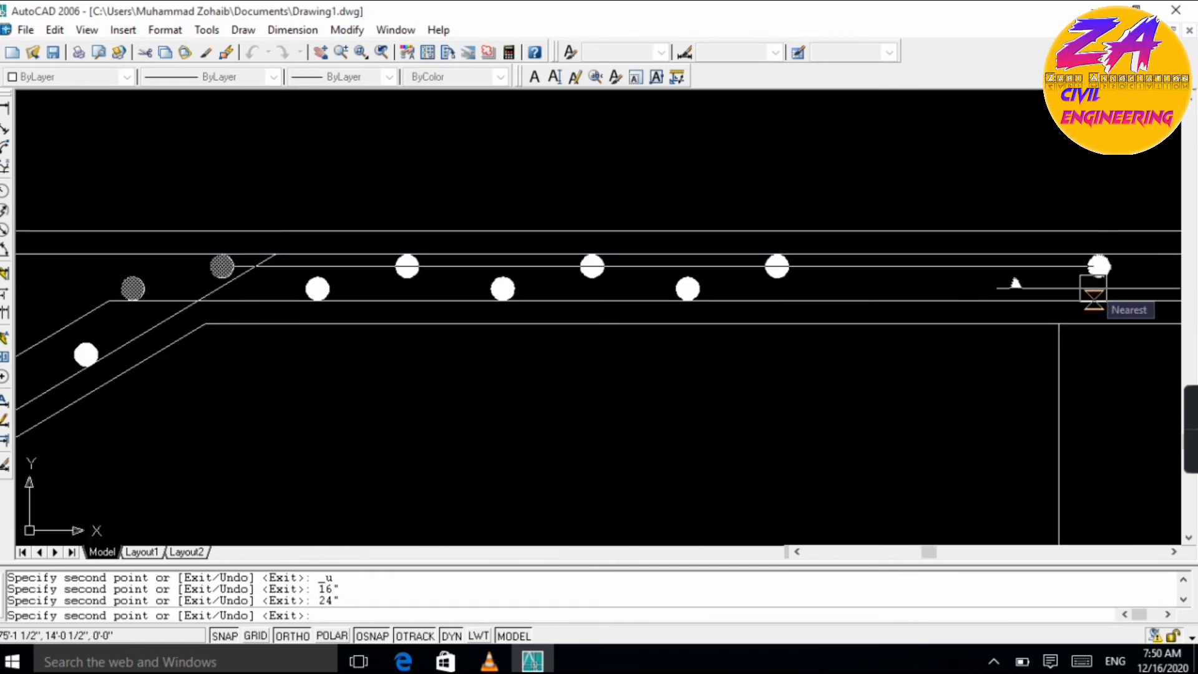
type("32")
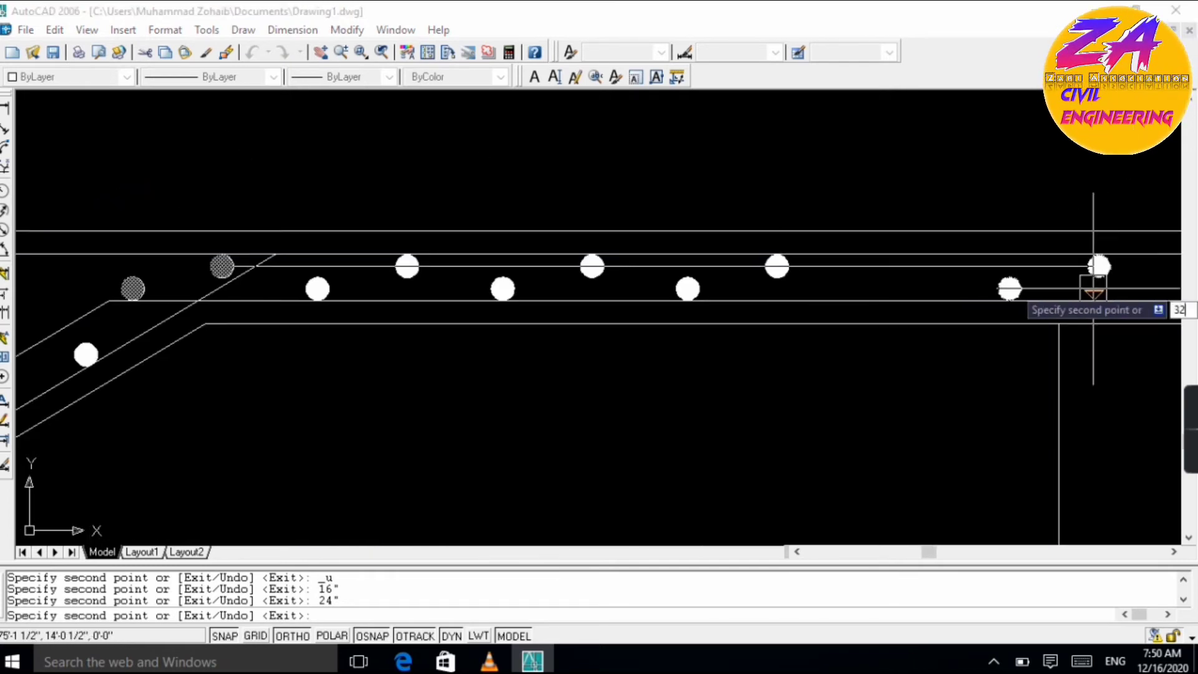
type("\"")
key("Return")
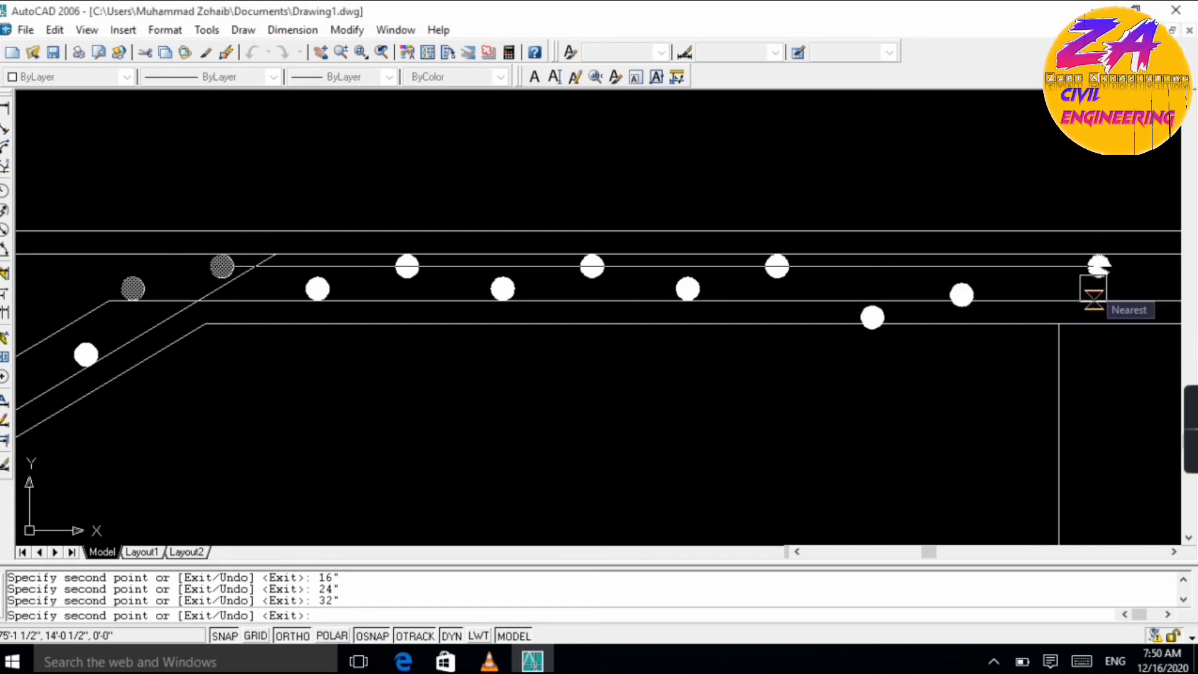
type("u")
key("Return")
- Place copies of the dot pair 32" and 40" from the base point along the landing and end the copying
scroll(1093, 287, "down", 3)
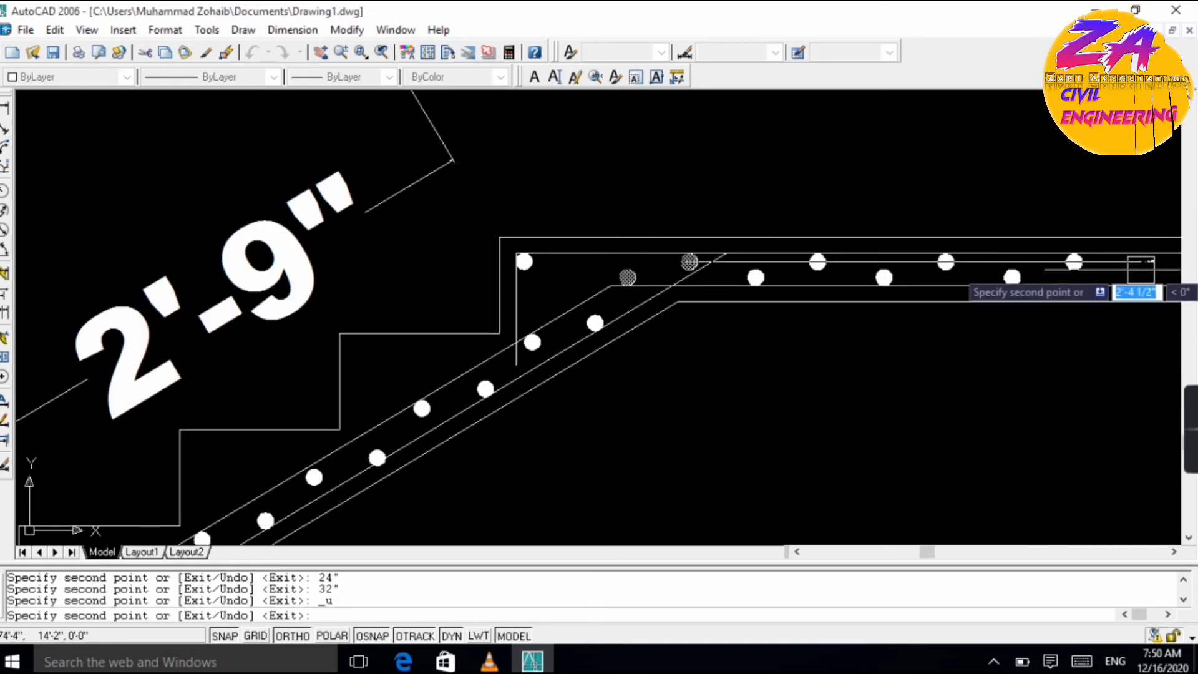
type("32")
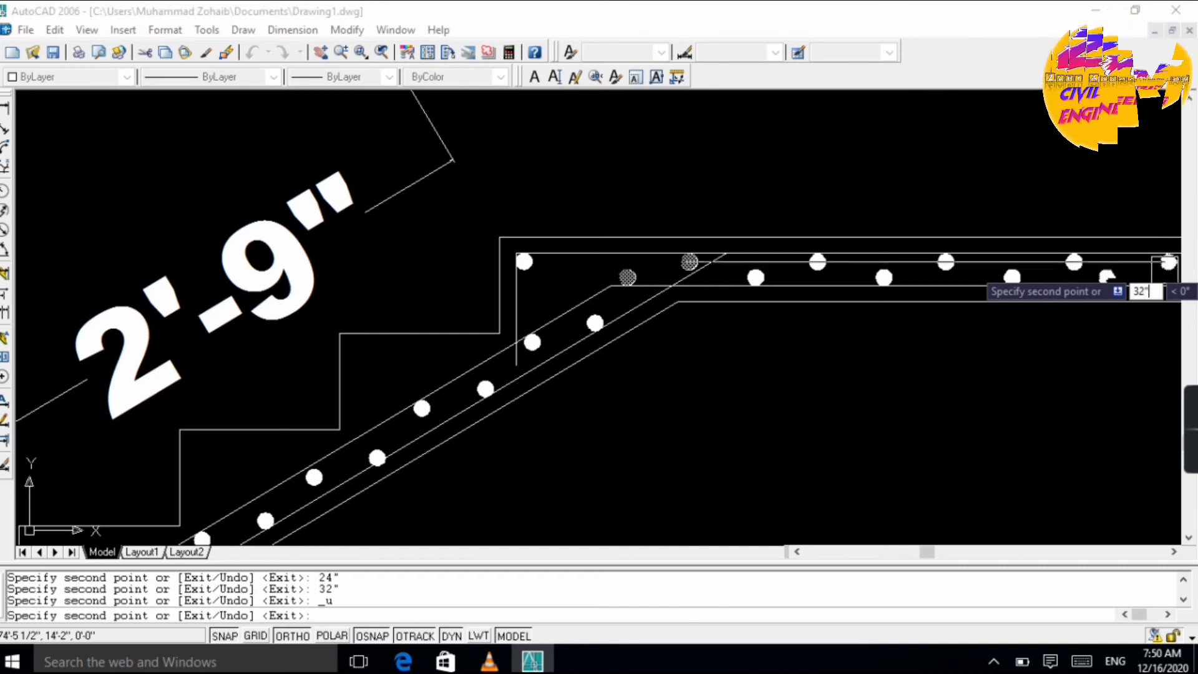
key("Return")
scroll(1164, 262, "down", 3)
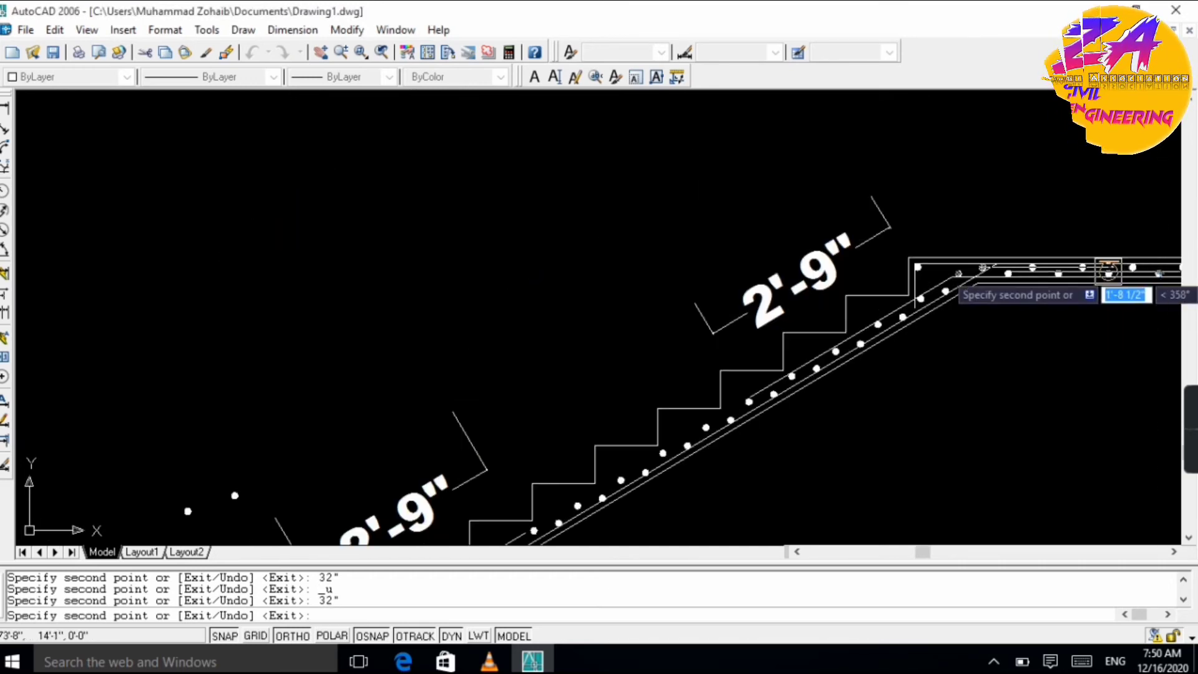
scroll(1128, 275, "down", 4)
scroll(1128, 274, "up", 6)
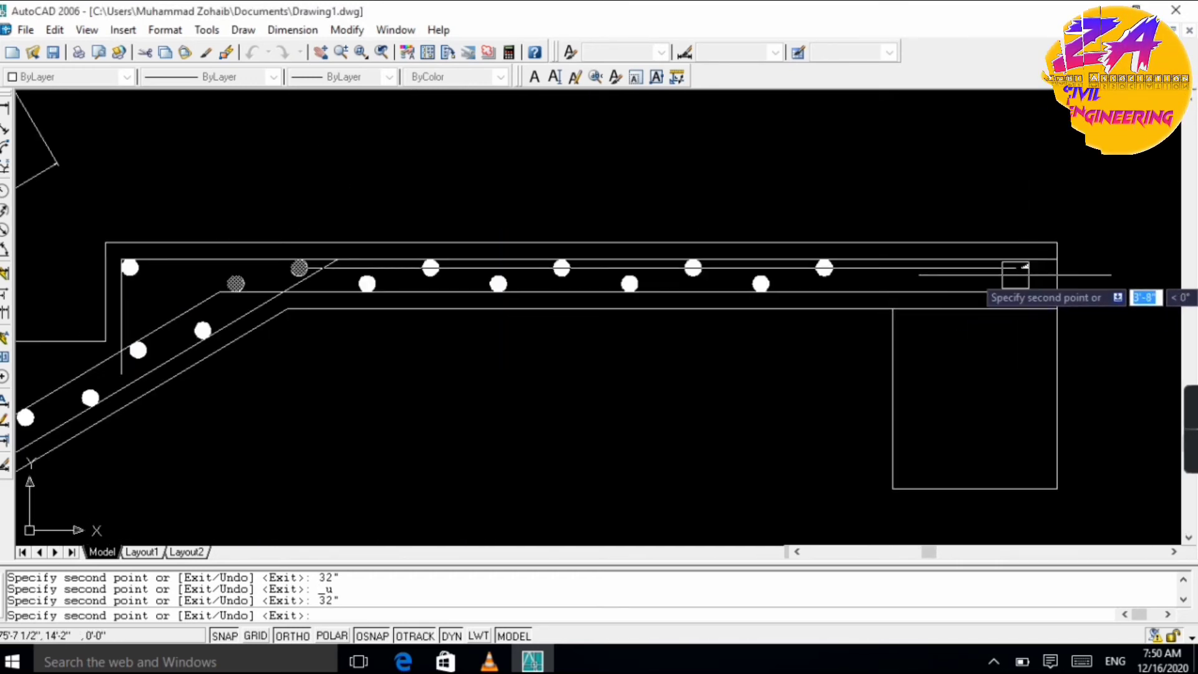
type("40")
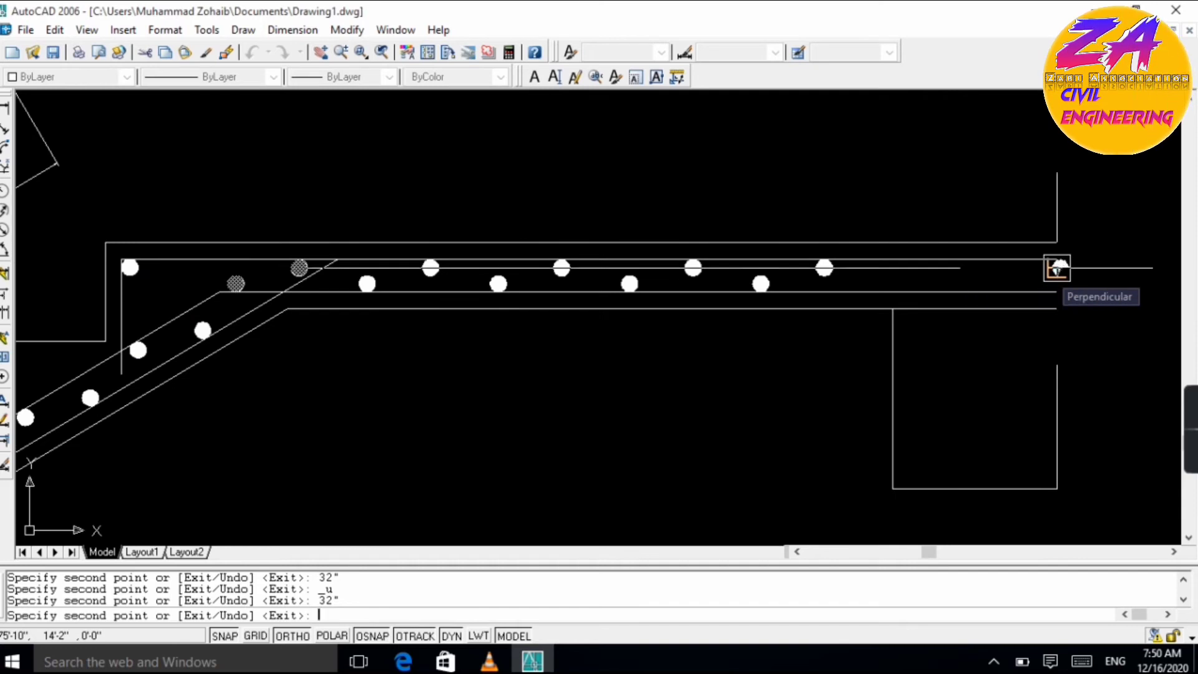
key("Return")
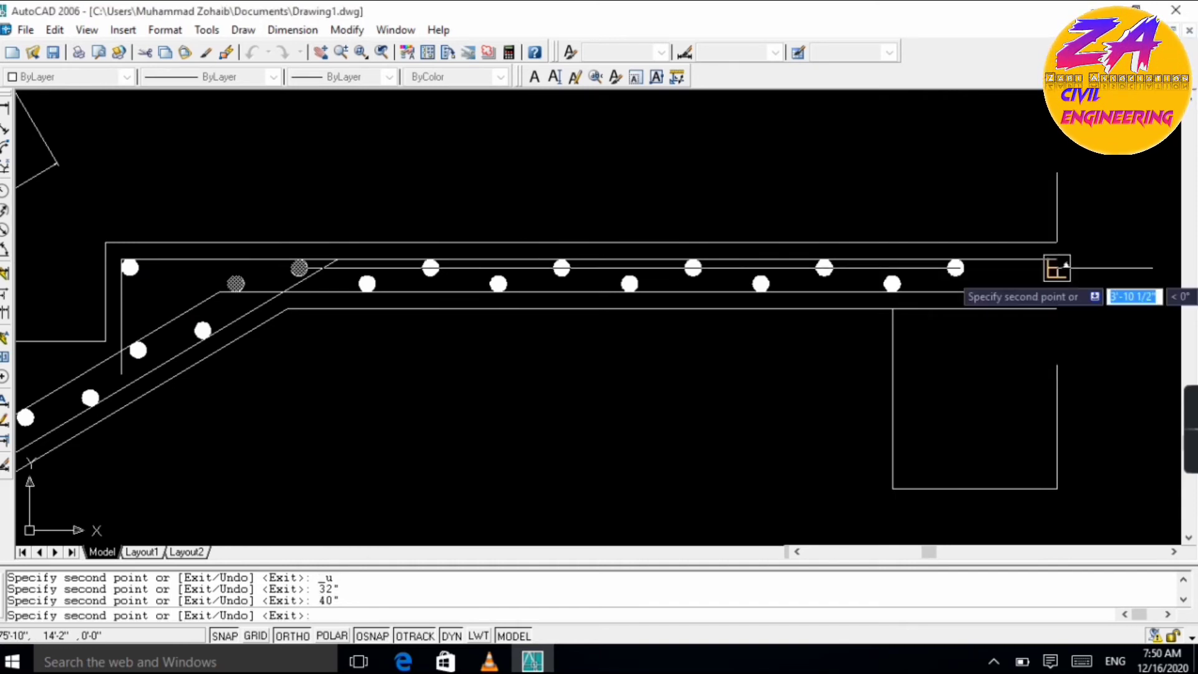
key("Escape")
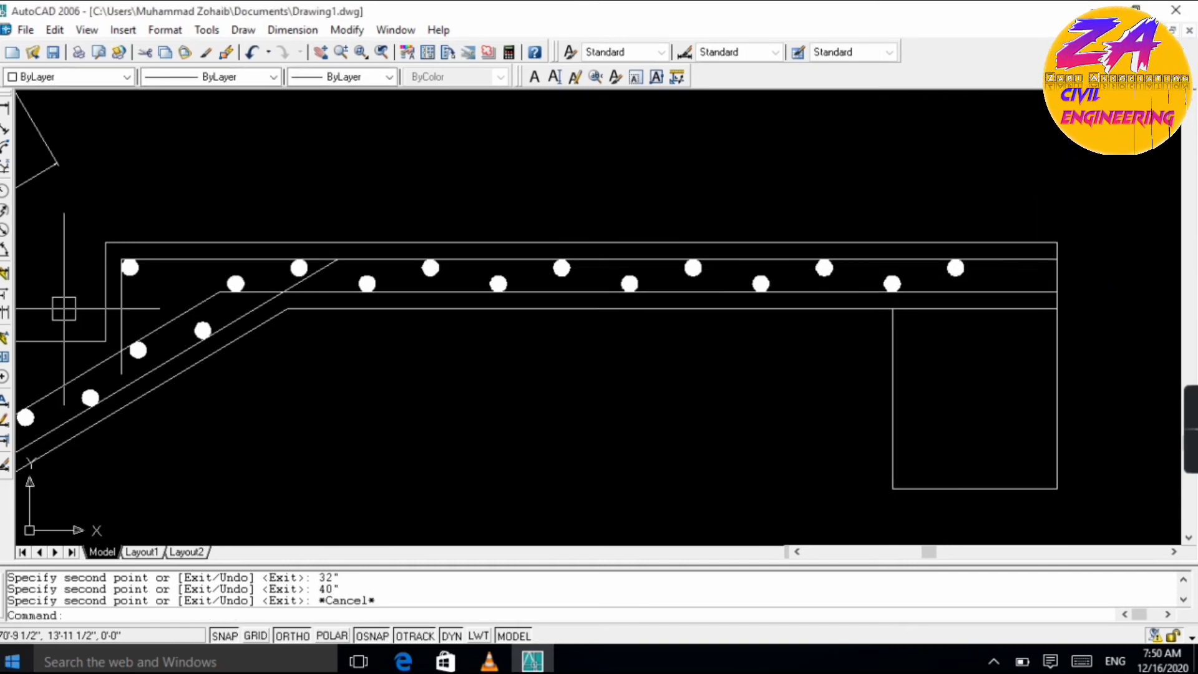
- Offset the outer vertical face line of the landing's end beam 1" inward
scroll(775, 339, "down", 3)
scroll(812, 325, "up", 5)
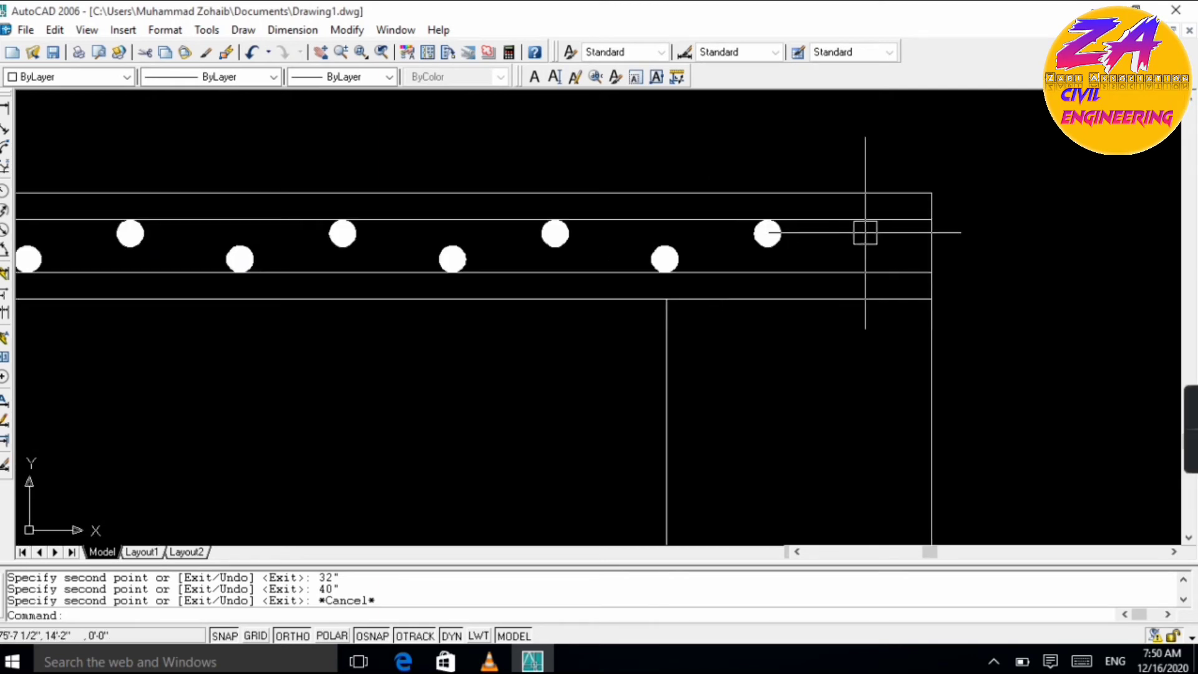
scroll(901, 358, "down", 2)
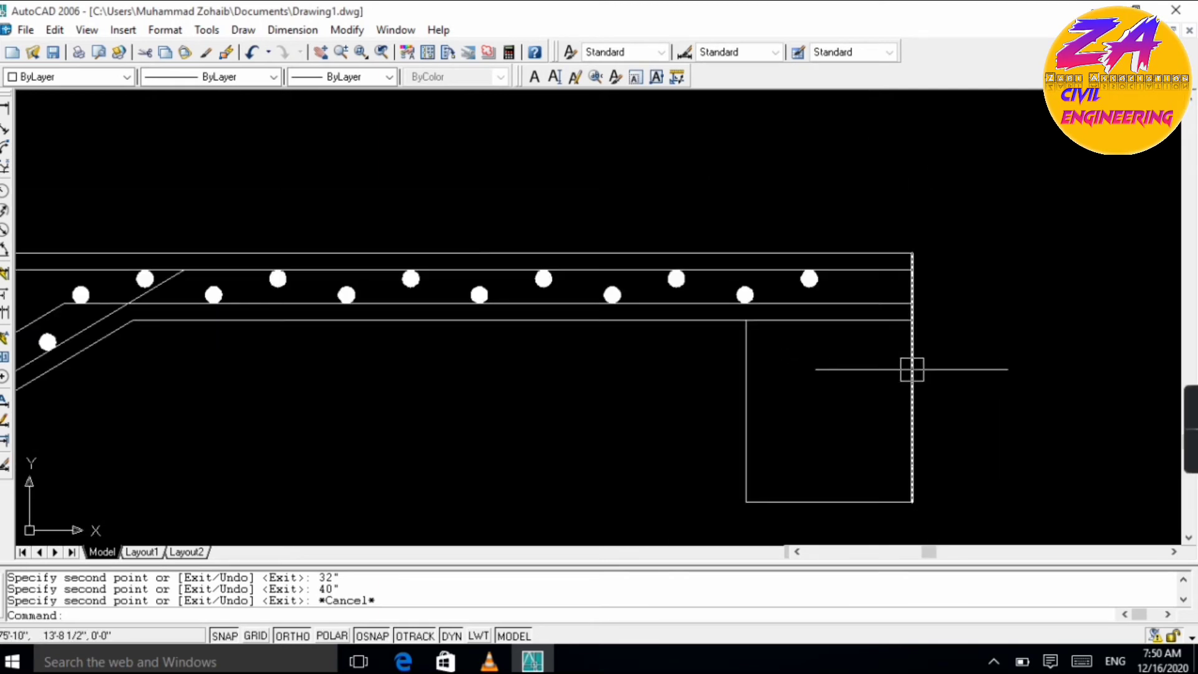
key("Escape")
key("Escape")
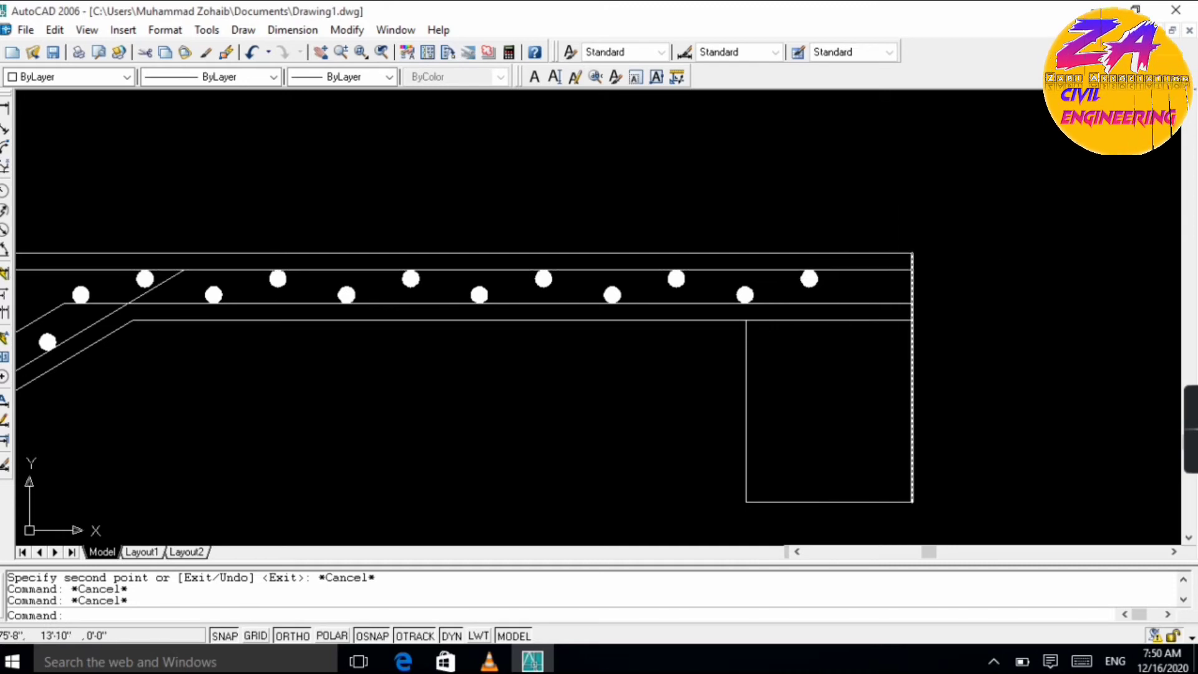
key("Escape")
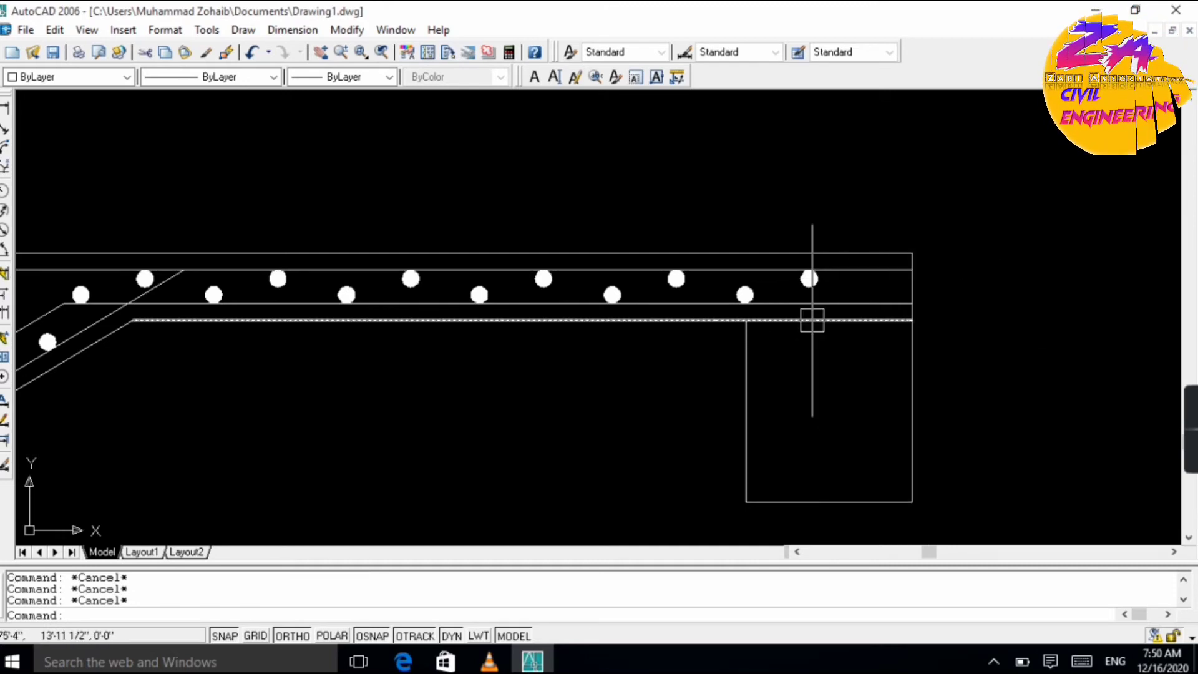
type("o")
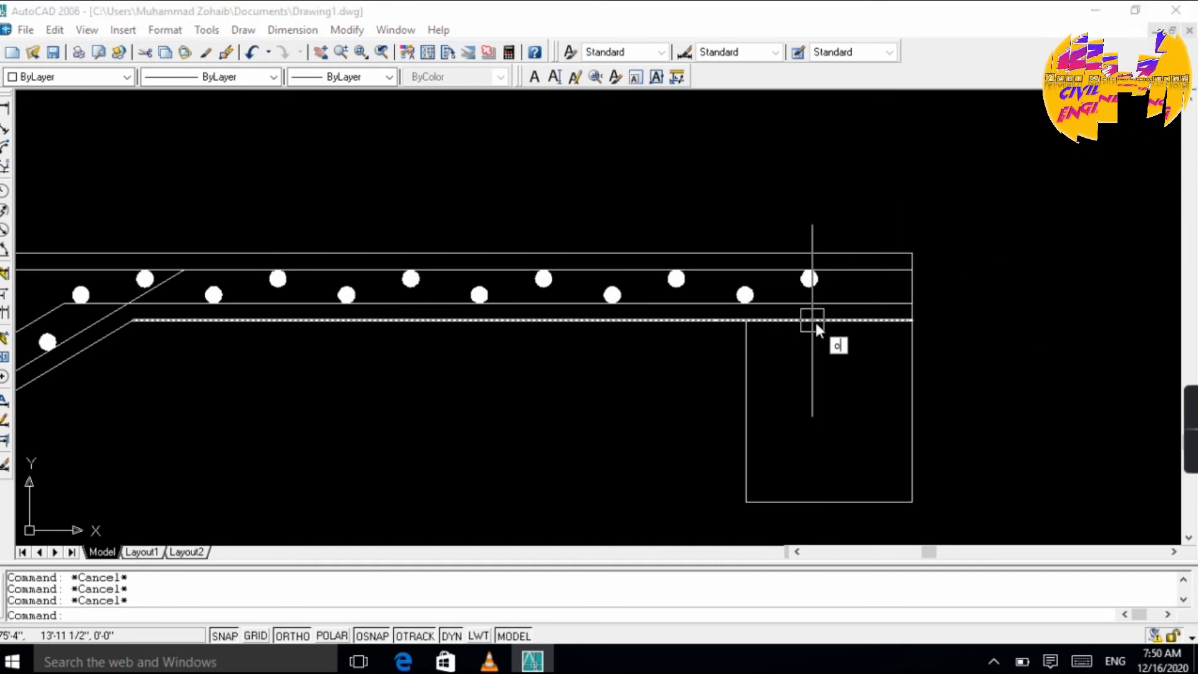
key("Return")
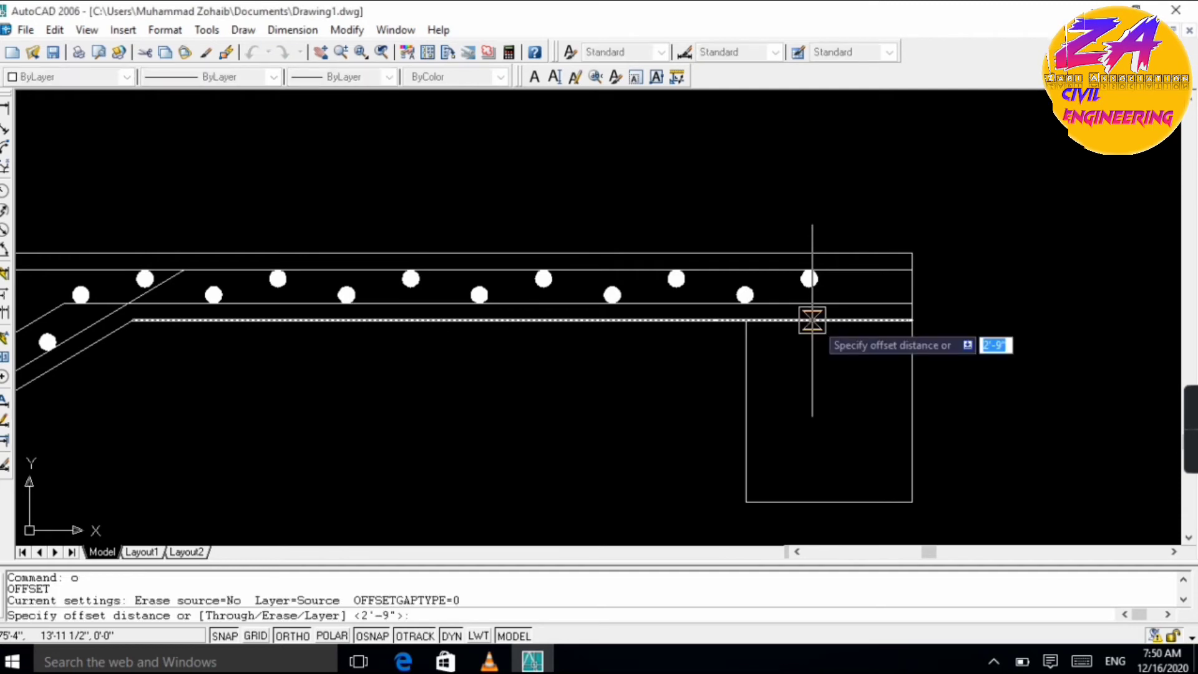
type("1")
key("Return")
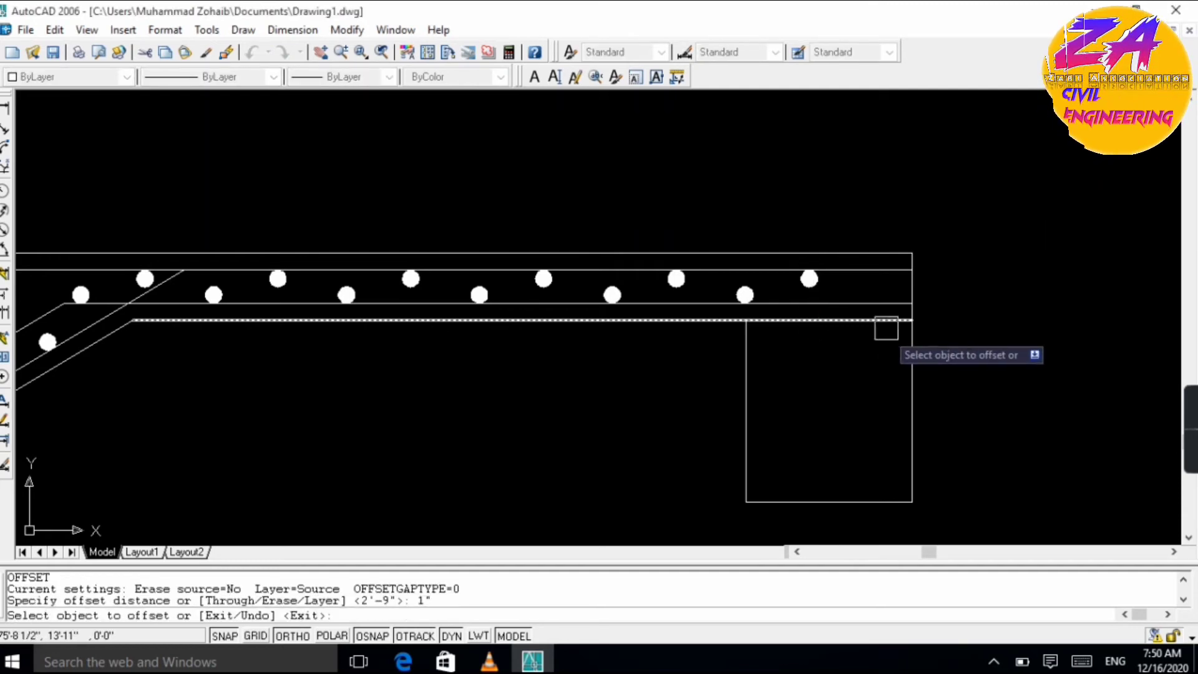
left_click(920, 377)
left_click(886, 387)
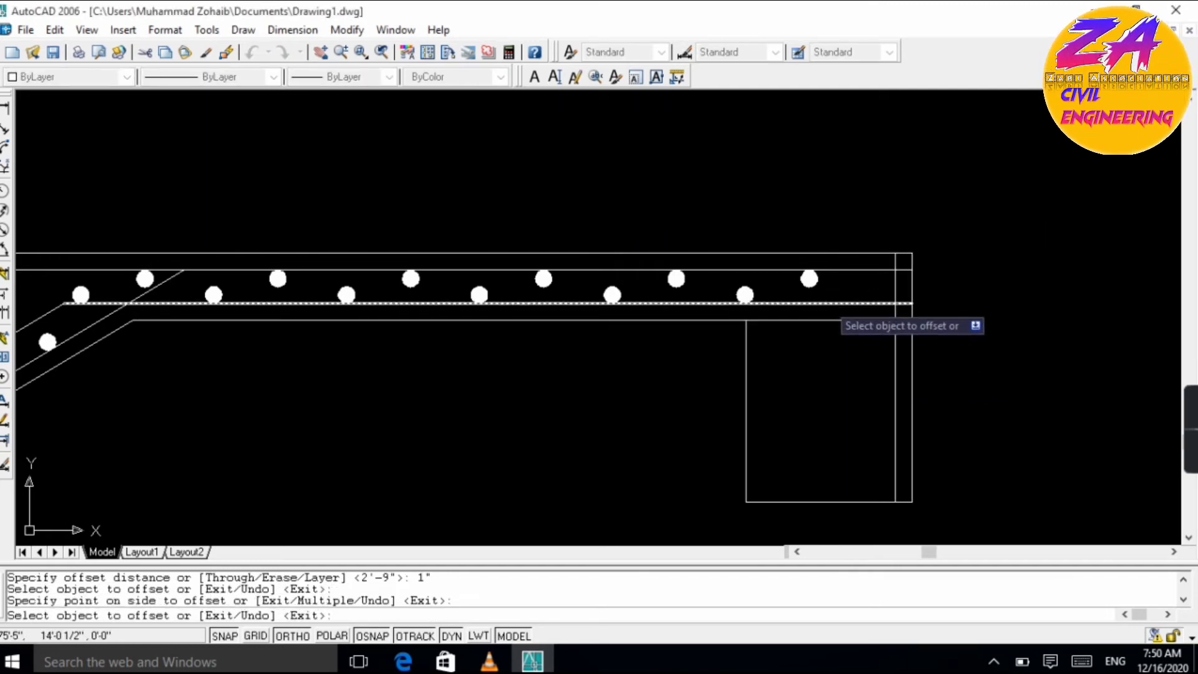
scroll(827, 302, "up", 2)
key("Escape")
key("Escape")
key("Escape")
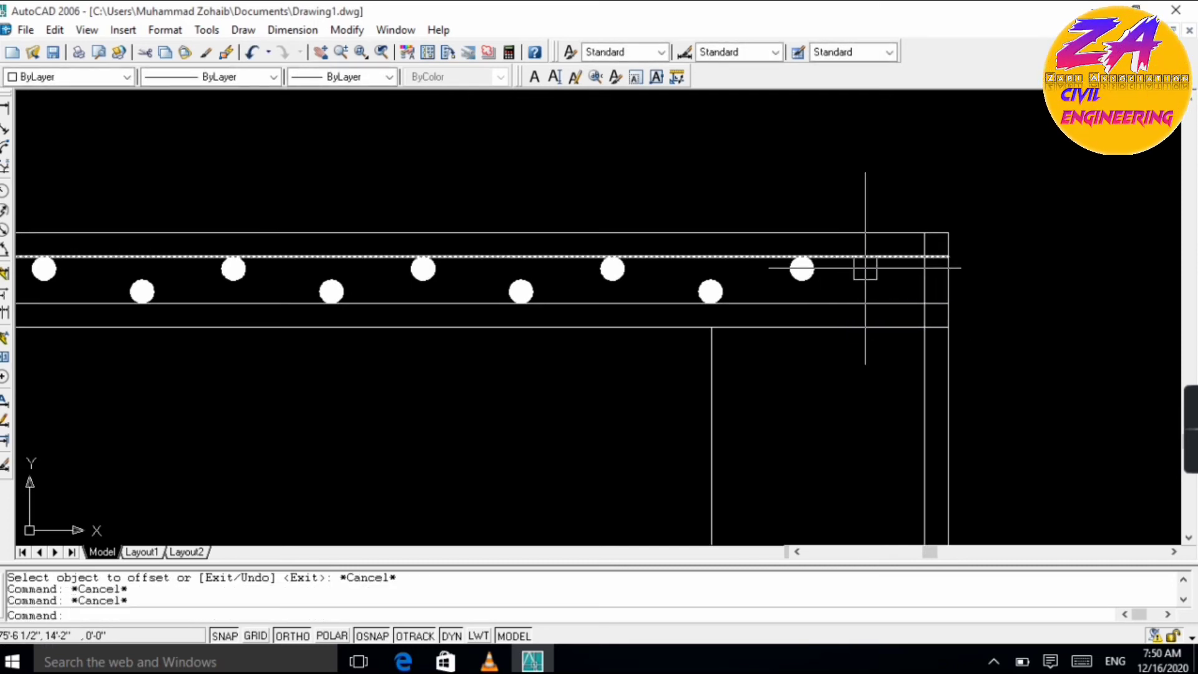
- Fillet the landing's upper bar line with the inner vertical offset line at the end beam, using a 1" radius
type("f")
key("Return")
type("r")
key("Return")
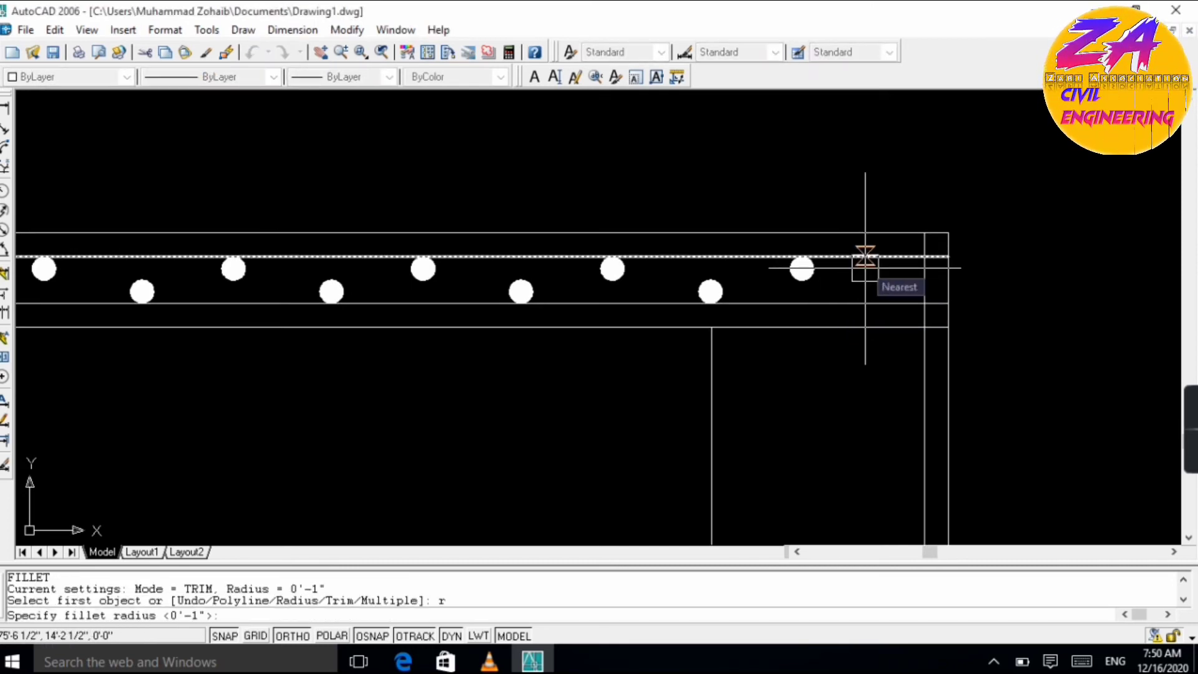
type("1")
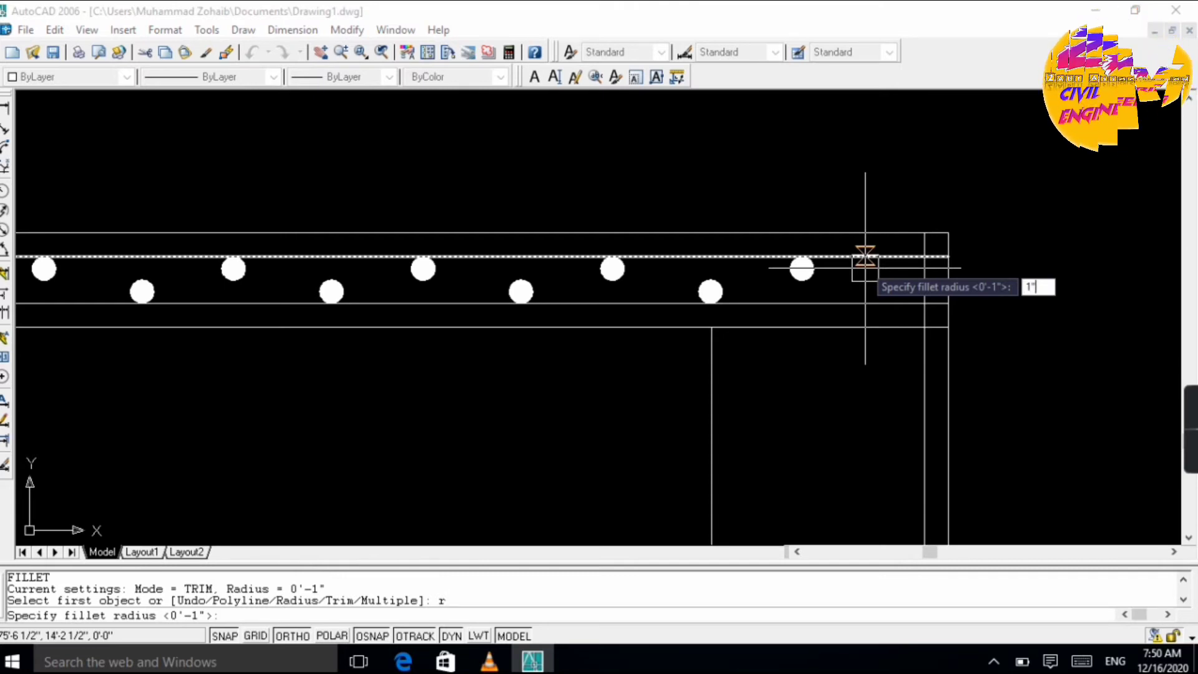
key("Return")
left_click(864, 256)
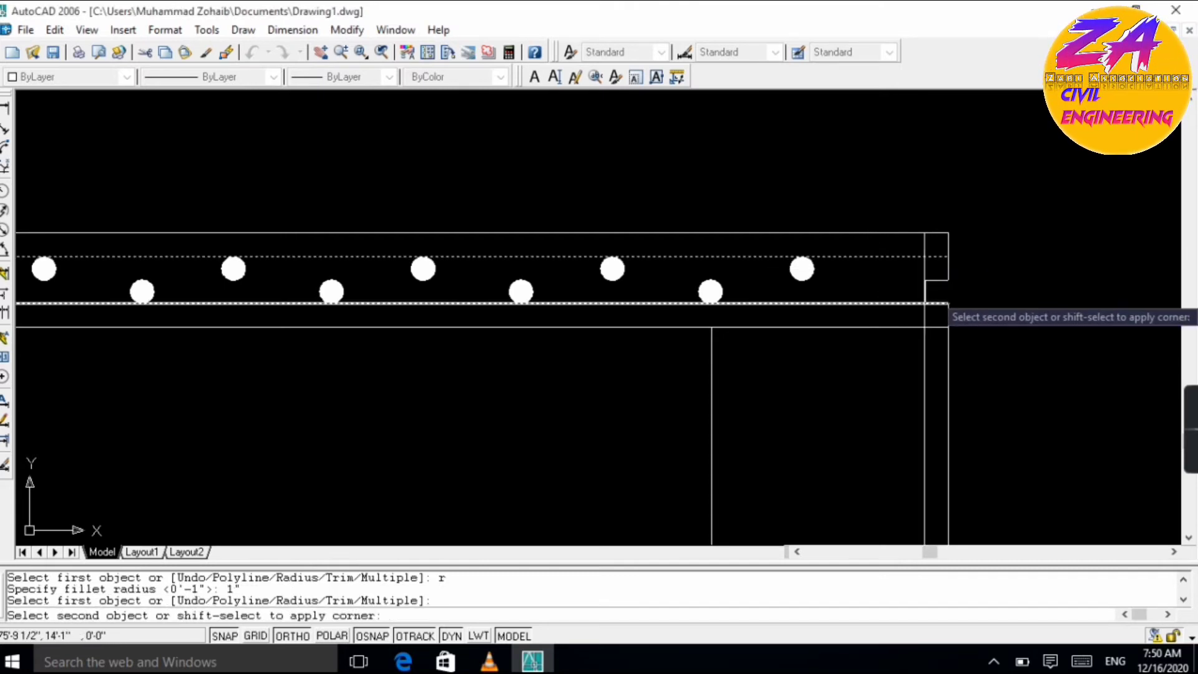
left_click(923, 375)
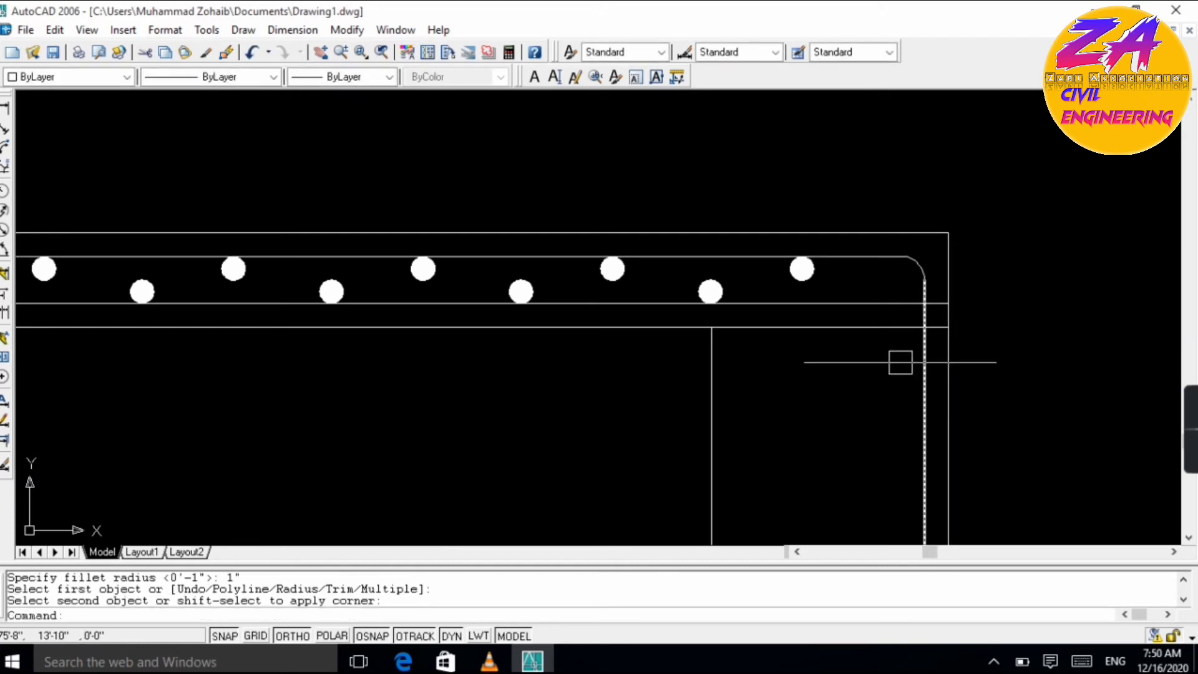
key("Escape")
scroll(900, 300, "down", 1)
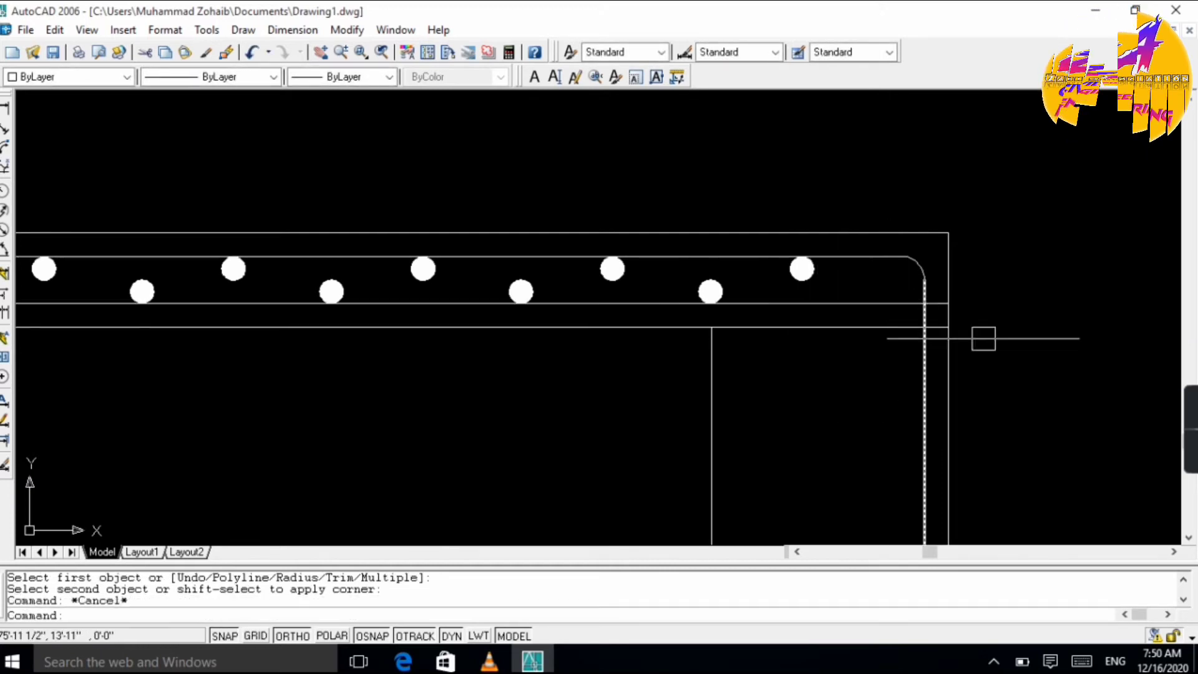
- Draw a vertical line down inside the end beam, starting at the lower bar's level beside the bent upper bar
scroll(899, 353, "up", 2)
scroll(898, 353, "down", 4)
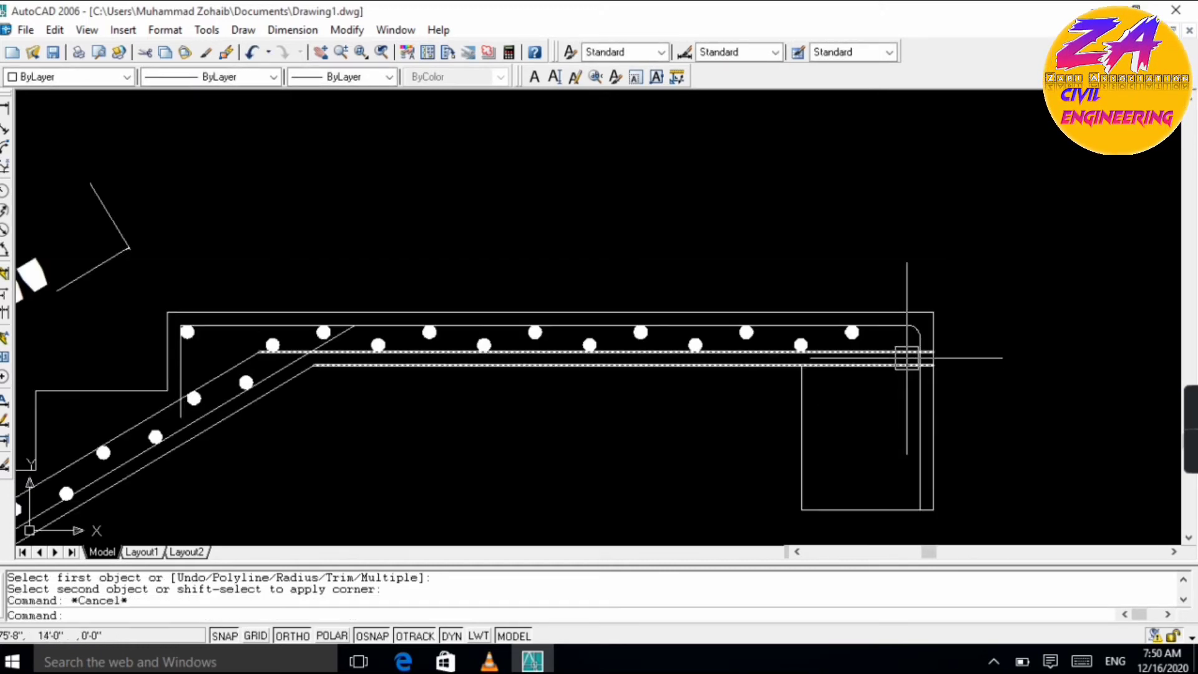
type("l")
key("Return")
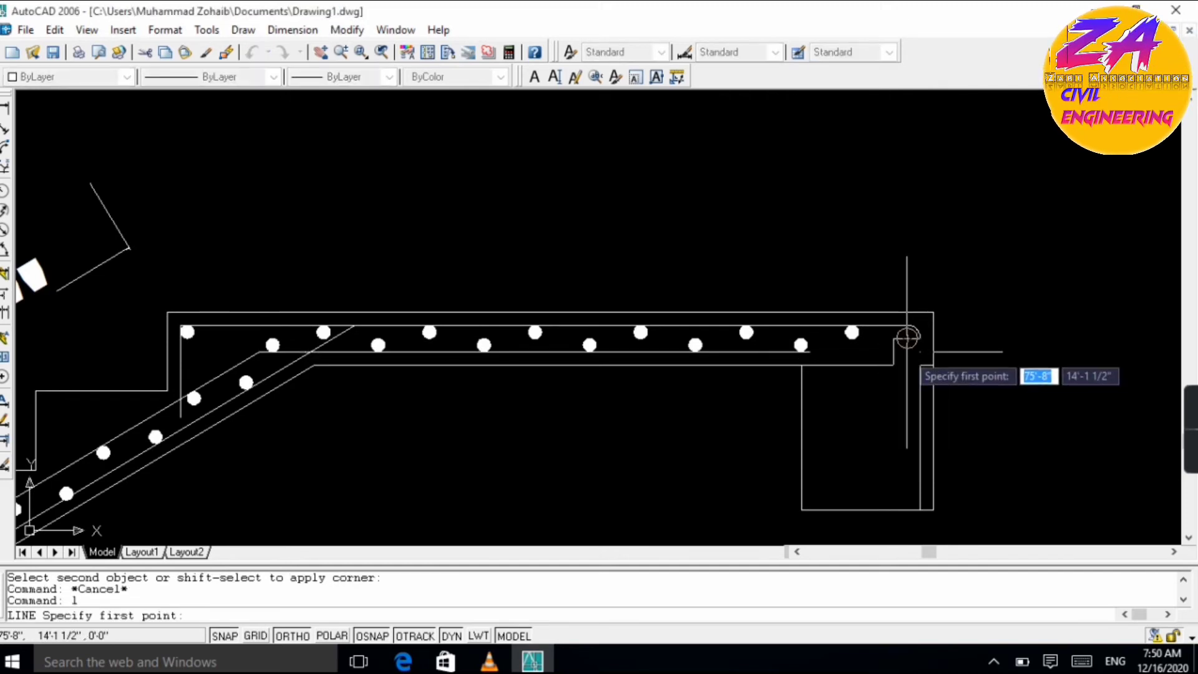
scroll(906, 342, "up", 3)
left_click(919, 315)
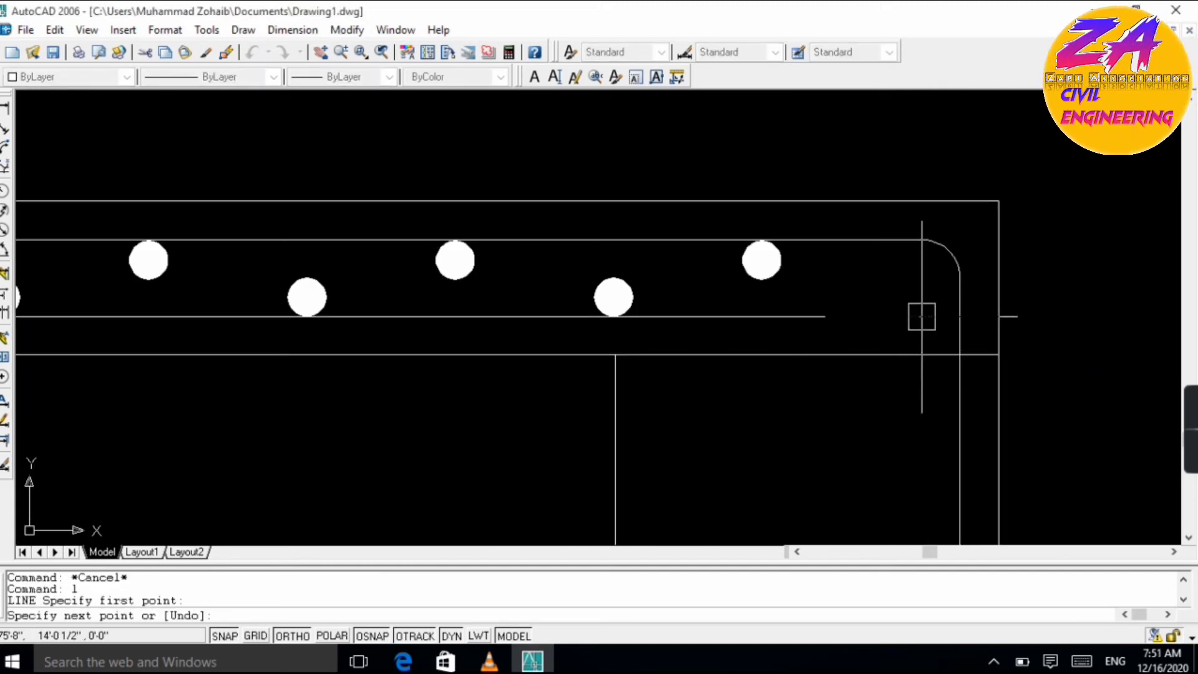
scroll(919, 315, "down", 4)
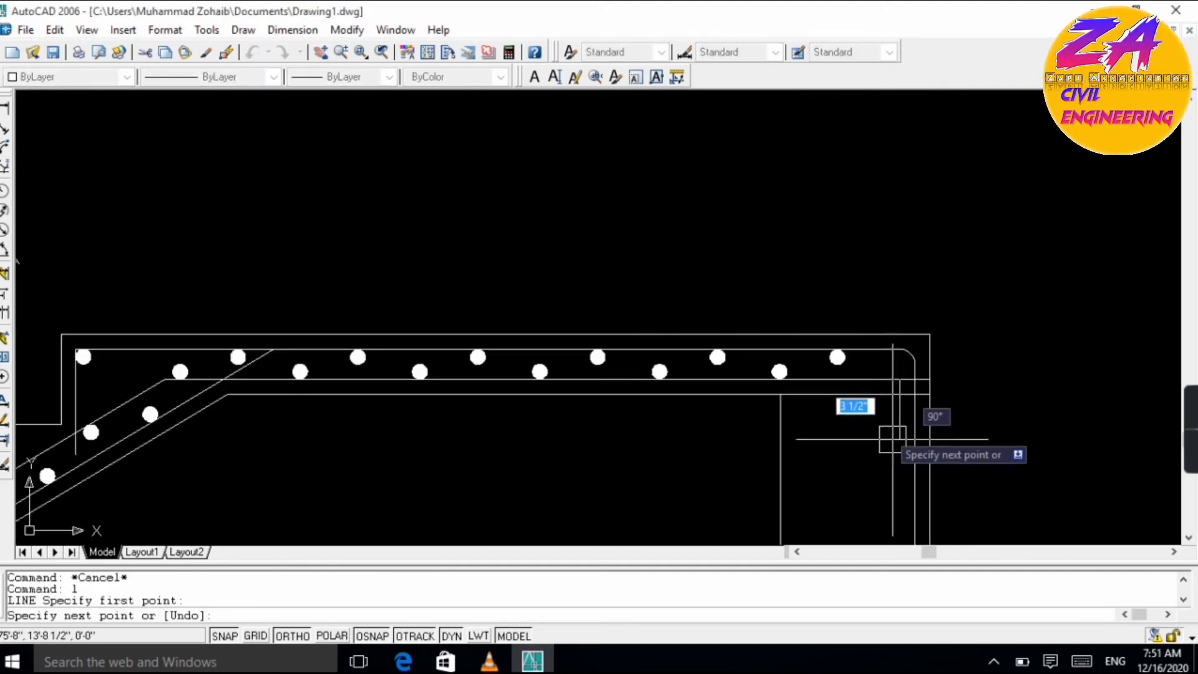
left_click(899, 493)
key("Escape")
- Fillet the landing's lower bar line with the new vertical line in the end beam, using a 1" radius
scroll(895, 371, "up", 3)
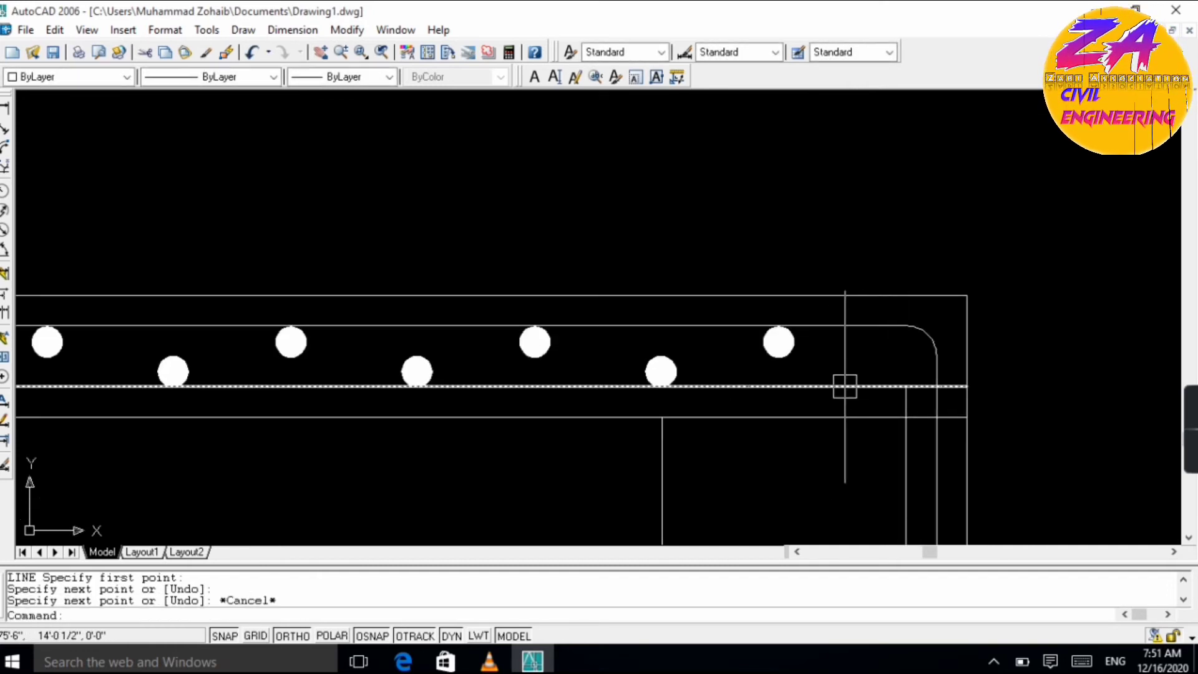
type("f")
key("Return")
type("r")
key("Return")
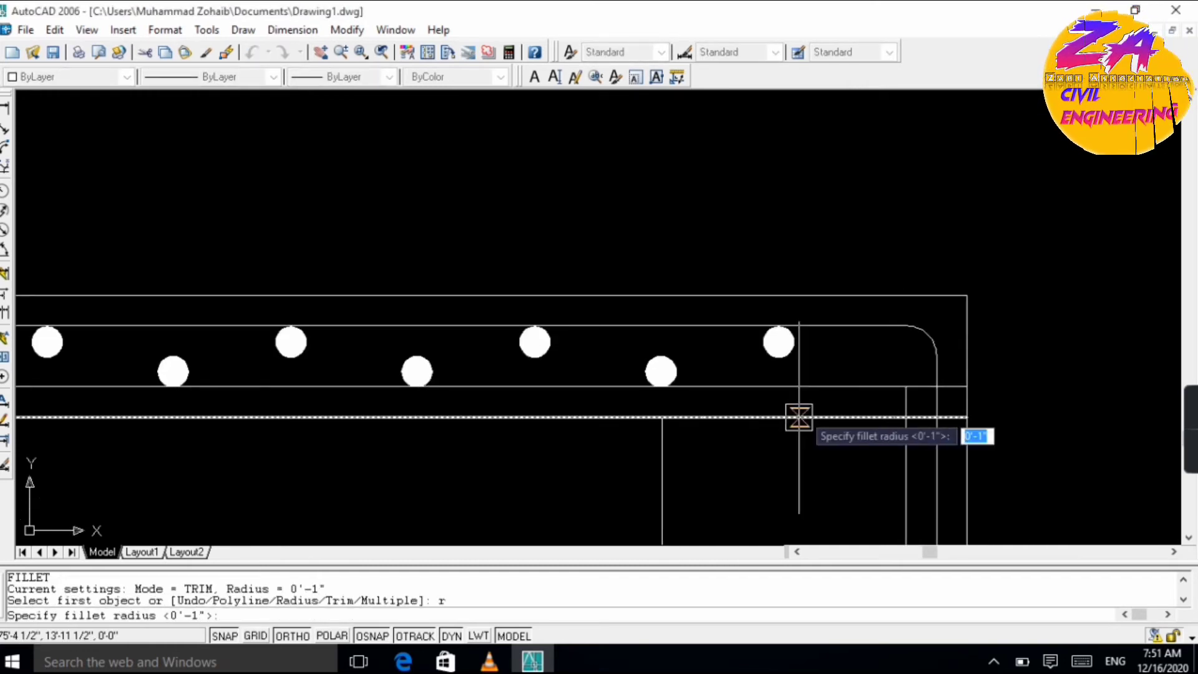
type("1")
key("Return")
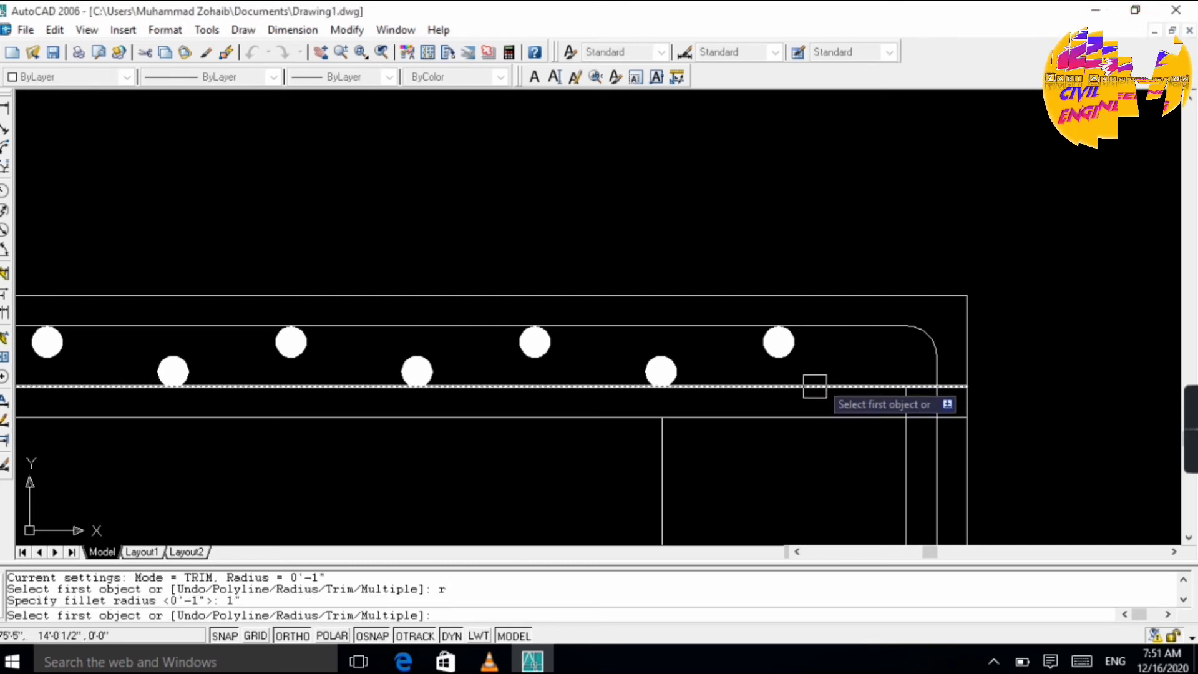
left_click(815, 386)
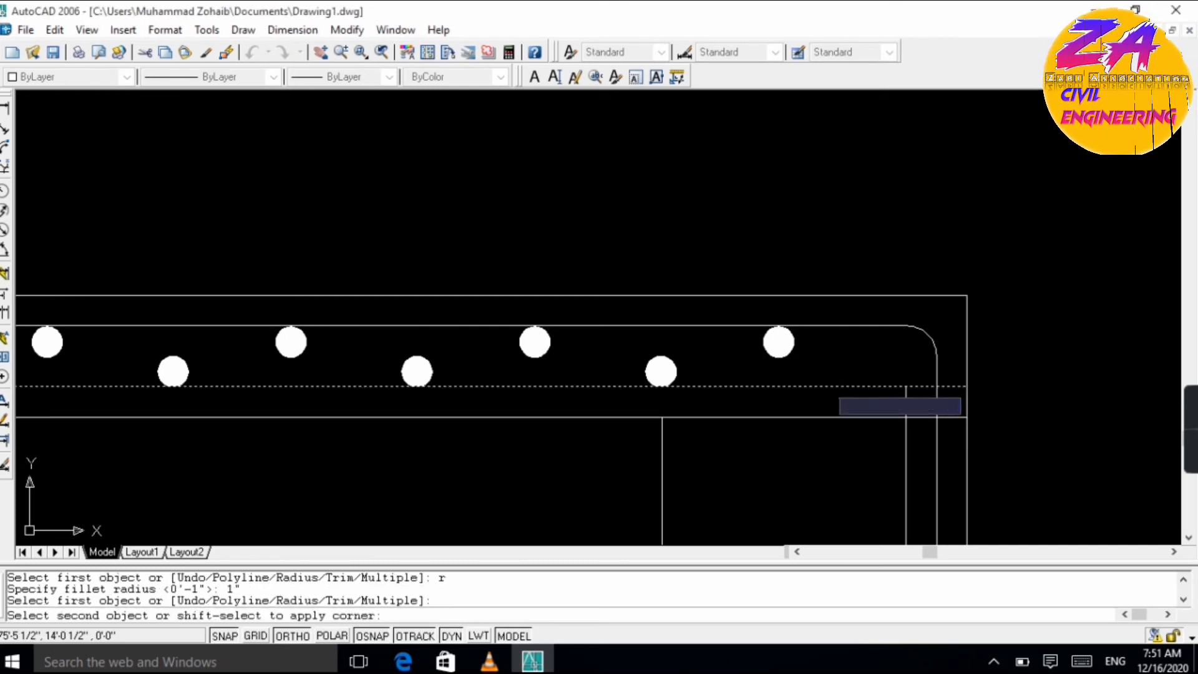
left_click(905, 462)
scroll(798, 497, "down", 2)
scroll(791, 441, "down", 3)
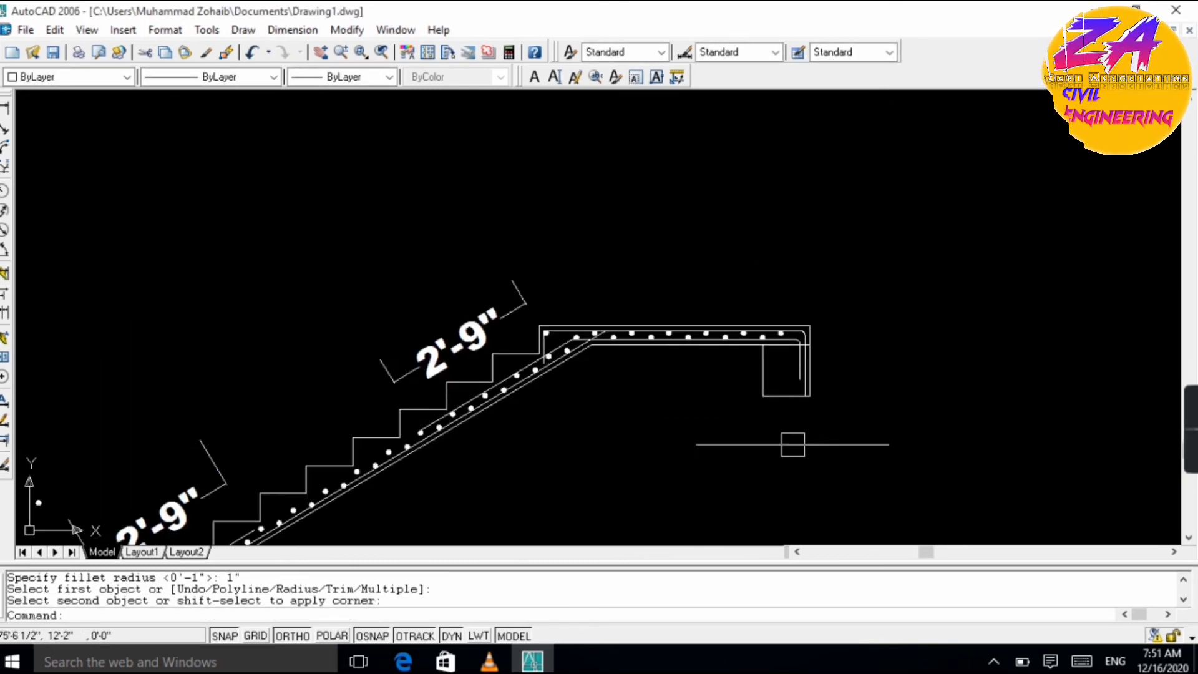
- Shorten the outer vertical bar leg so that its lower end stops above the end beam's bottom edge
scroll(795, 344, "up", 4)
key("Return")
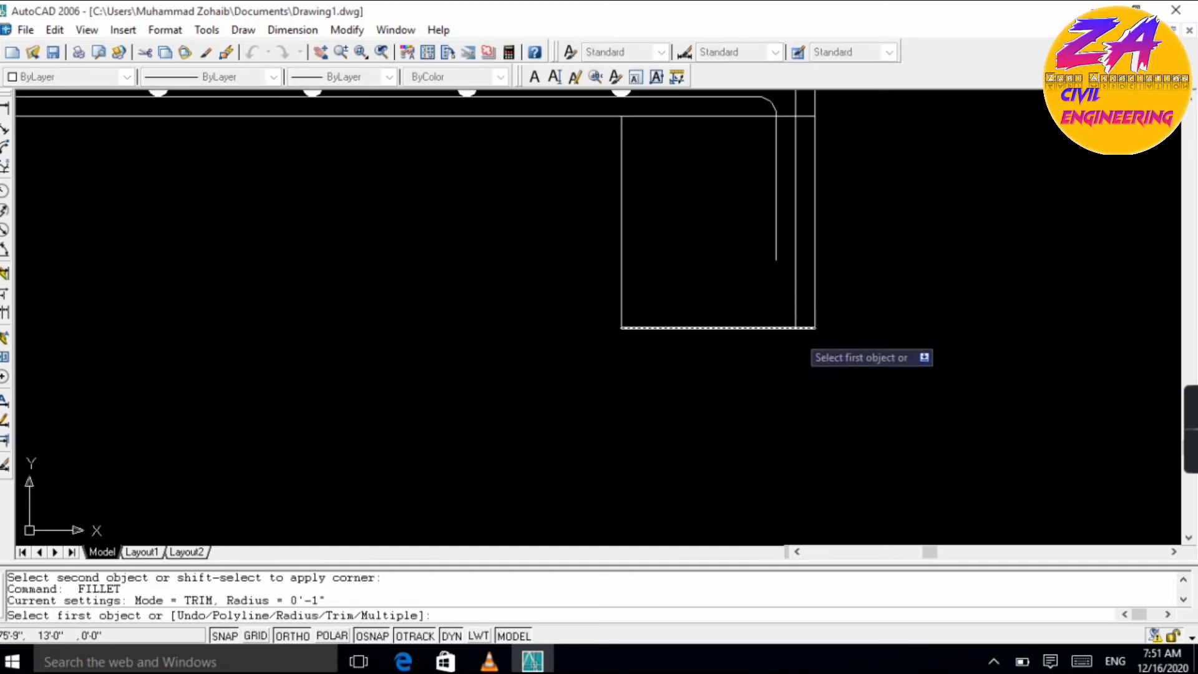
key("Escape")
left_click(795, 312)
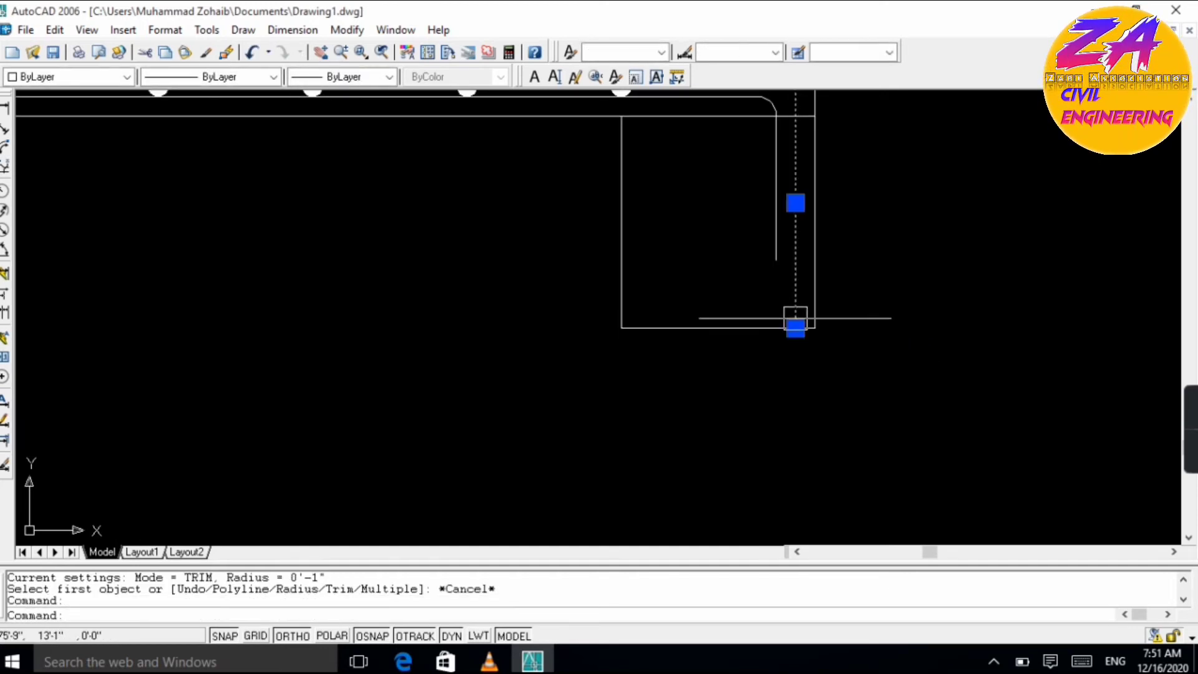
left_click(795, 328)
key("Escape")
key("Escape")
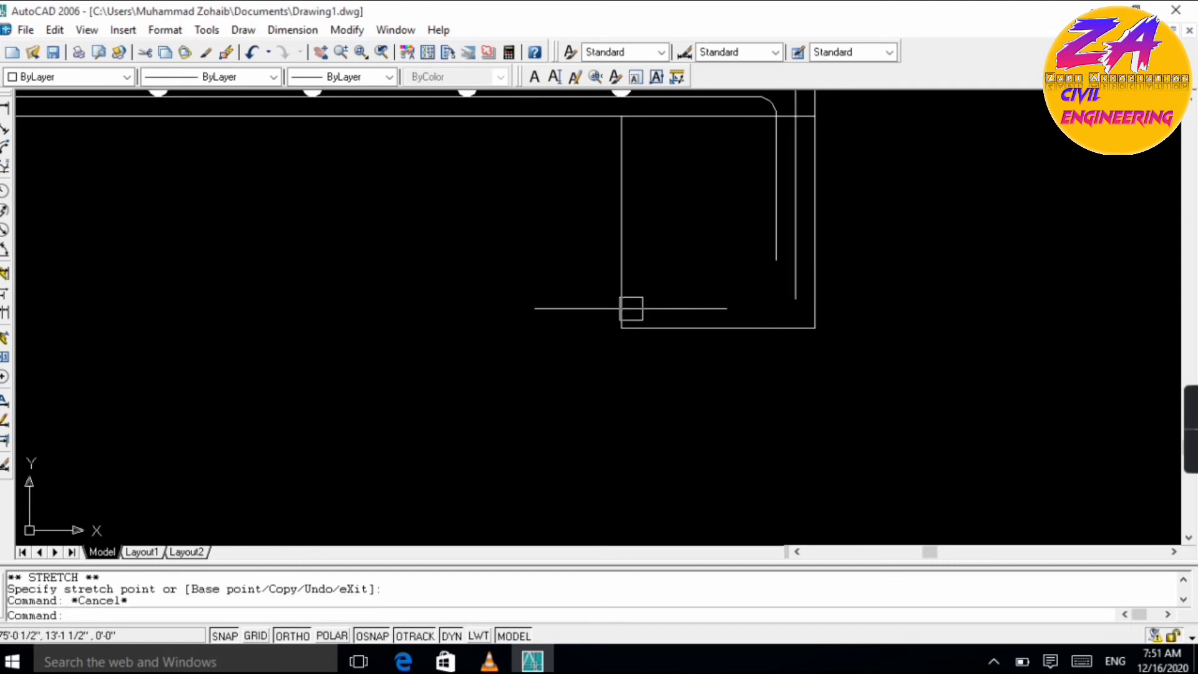
- Draw two crossing diagonal lines between the opposite corners of the upper landing's end beam below the slab
scroll(465, 307, "down", 3)
scroll(411, 327, "down", 3)
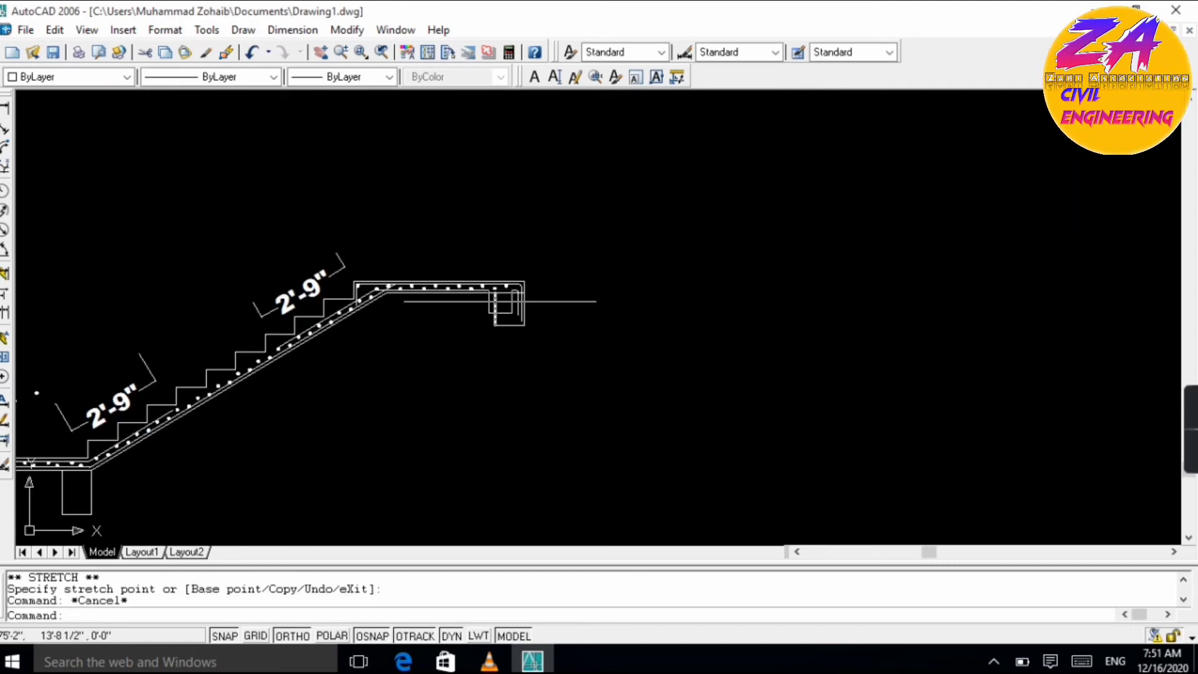
scroll(499, 302, "down", 2)
scroll(160, 401, "up", 5)
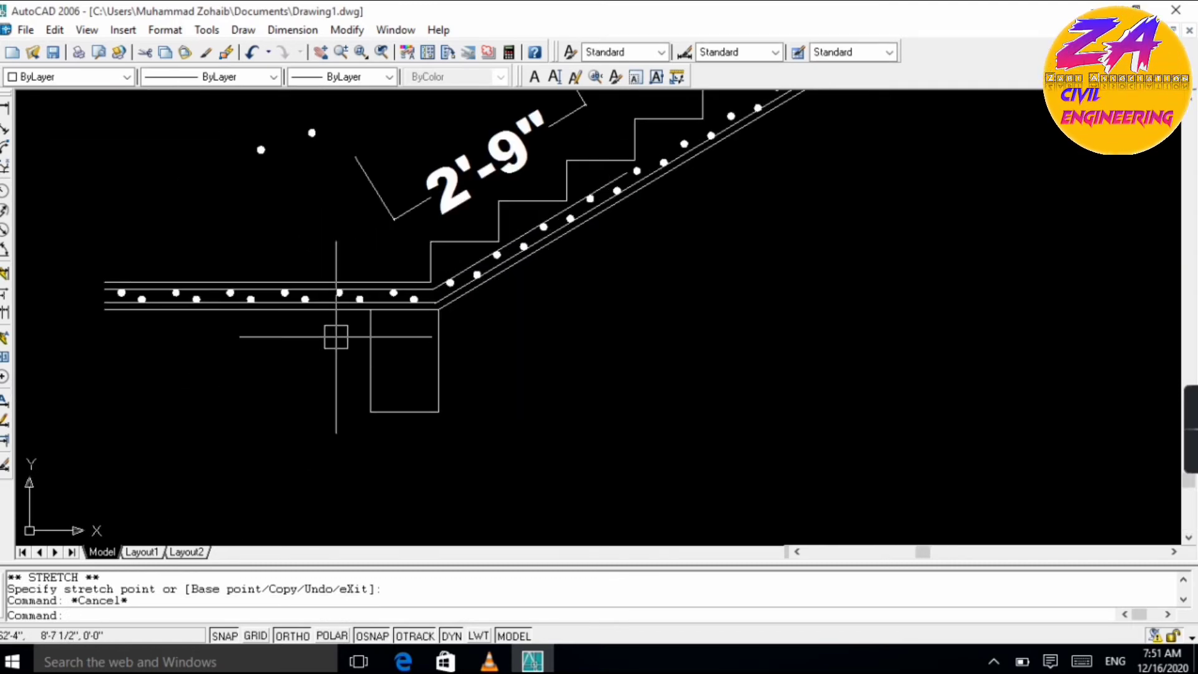
scroll(477, 329, "down", 3)
scroll(590, 205, "up", 5)
key("Escape")
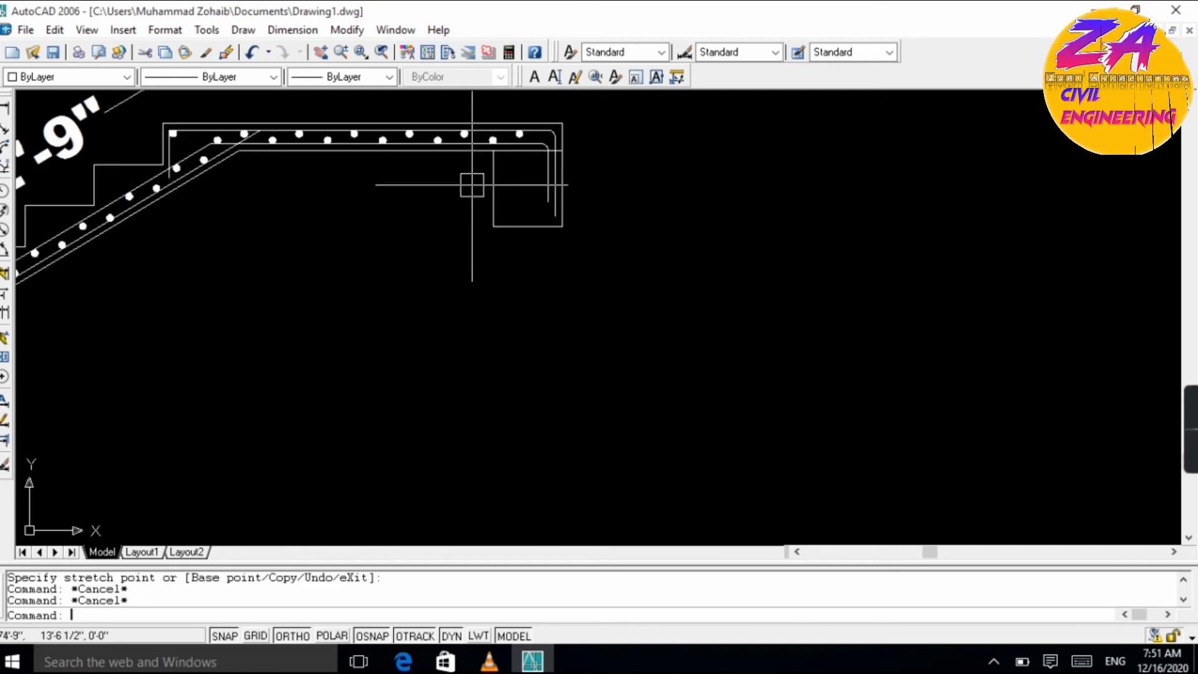
type("l")
key("Return")
left_click(493, 140)
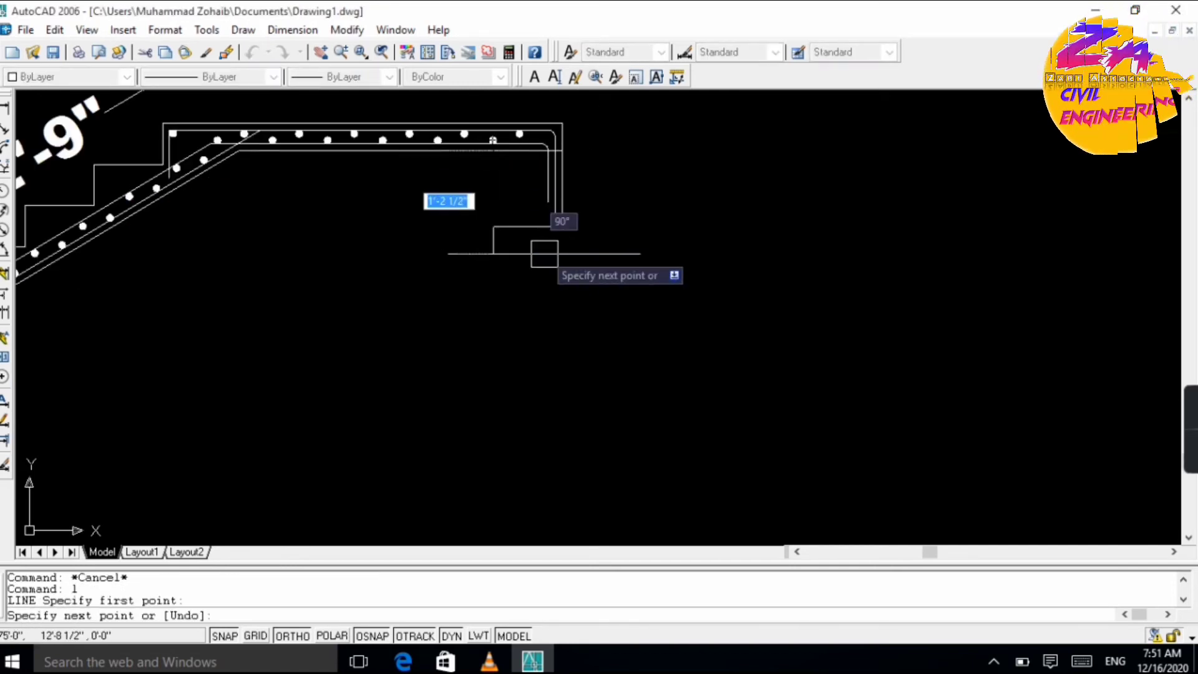
left_click(562, 226)
key("Return")
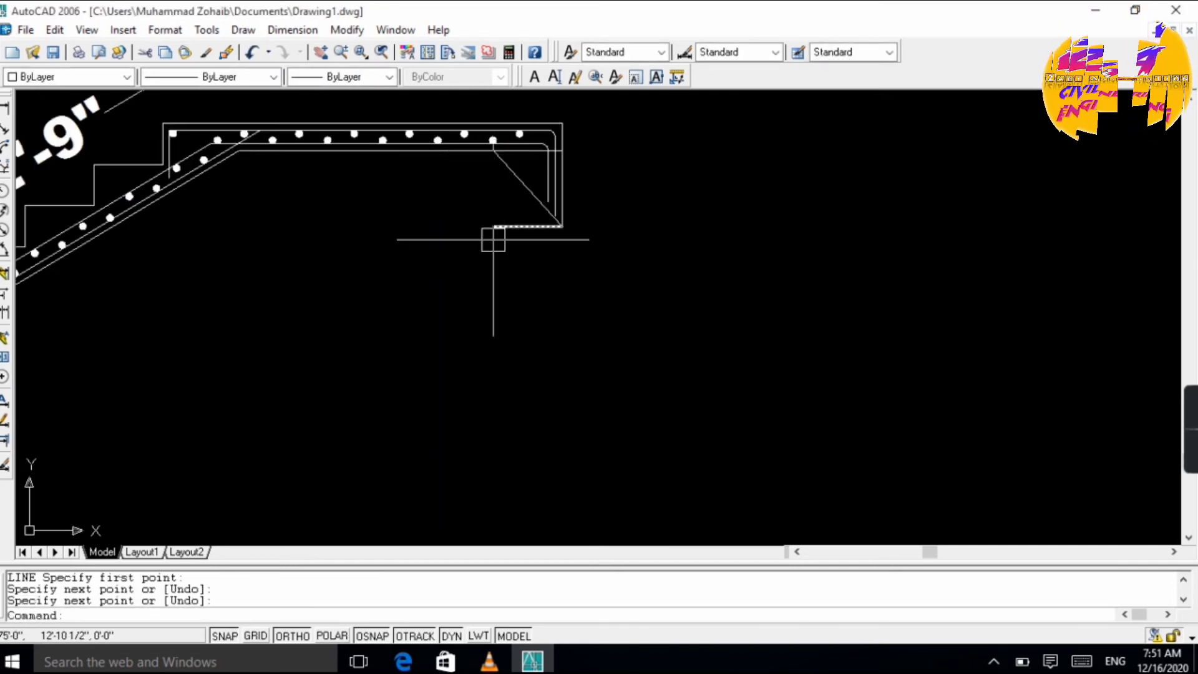
key("Return")
left_click(492, 226)
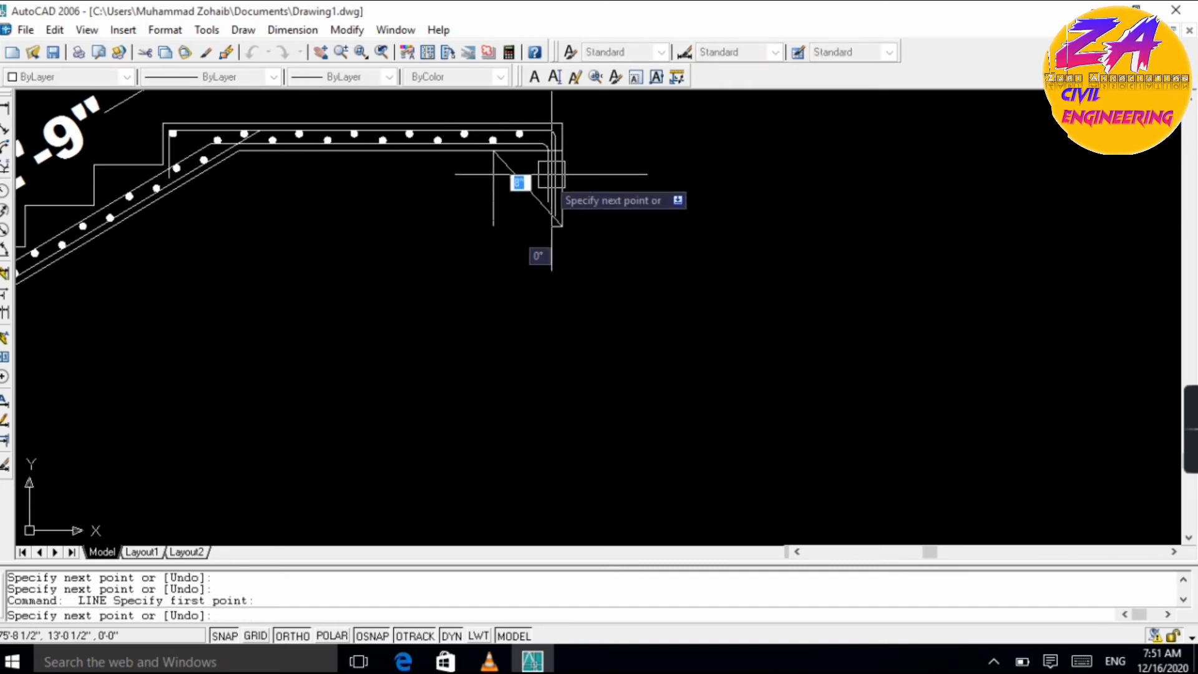
left_click(560, 150)
key("Escape")
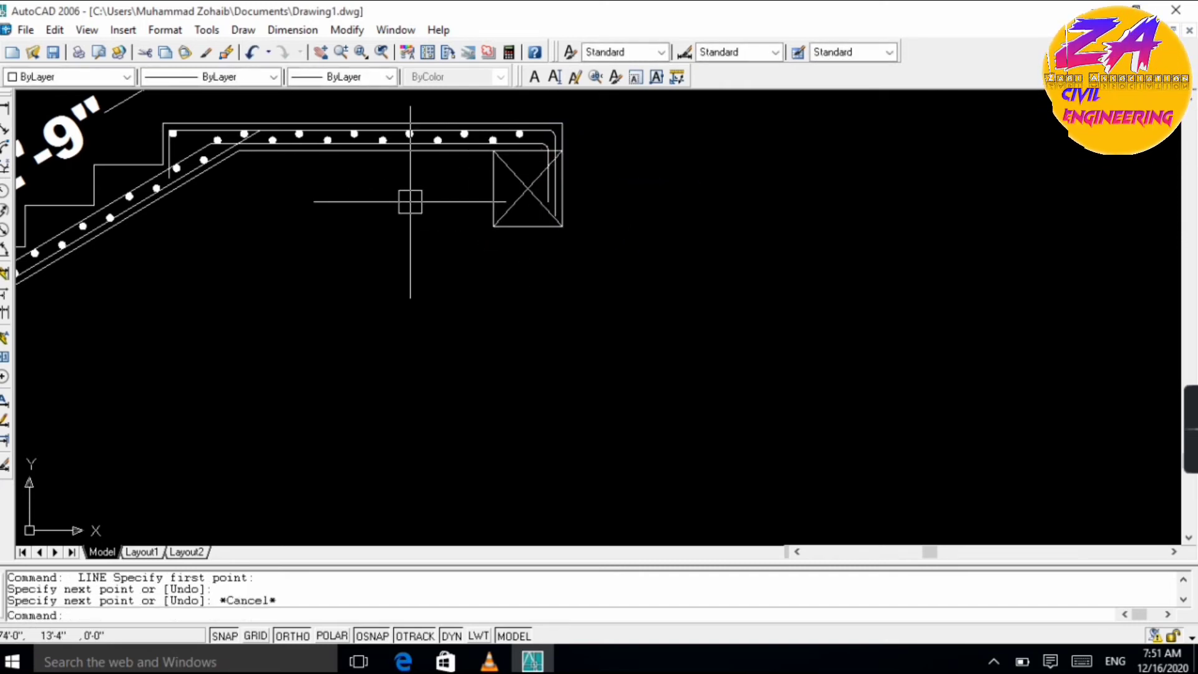
- Set both diagonals of the upper landing's end beam to the HIDDEN linetype
left_click(527, 188)
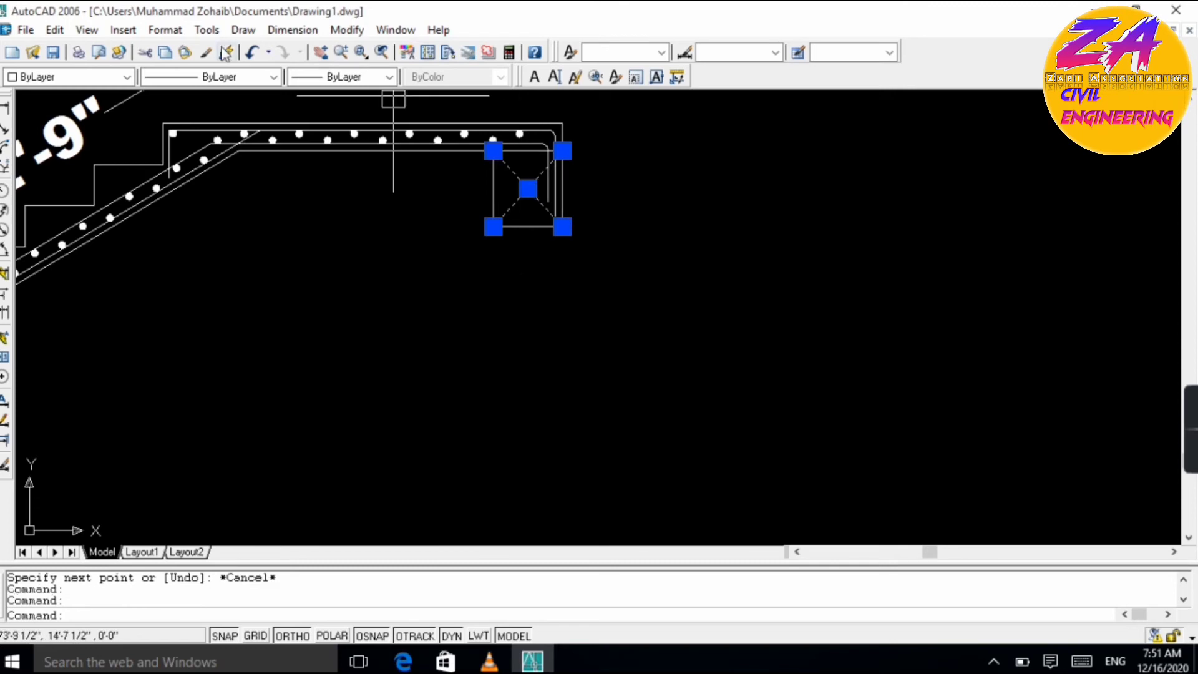
left_click(181, 78)
left_click(209, 138)
- Draw a line along the bottom edge of the lower landing's beam, from its lower-left corner to the right side
scroll(254, 231, "down", 3)
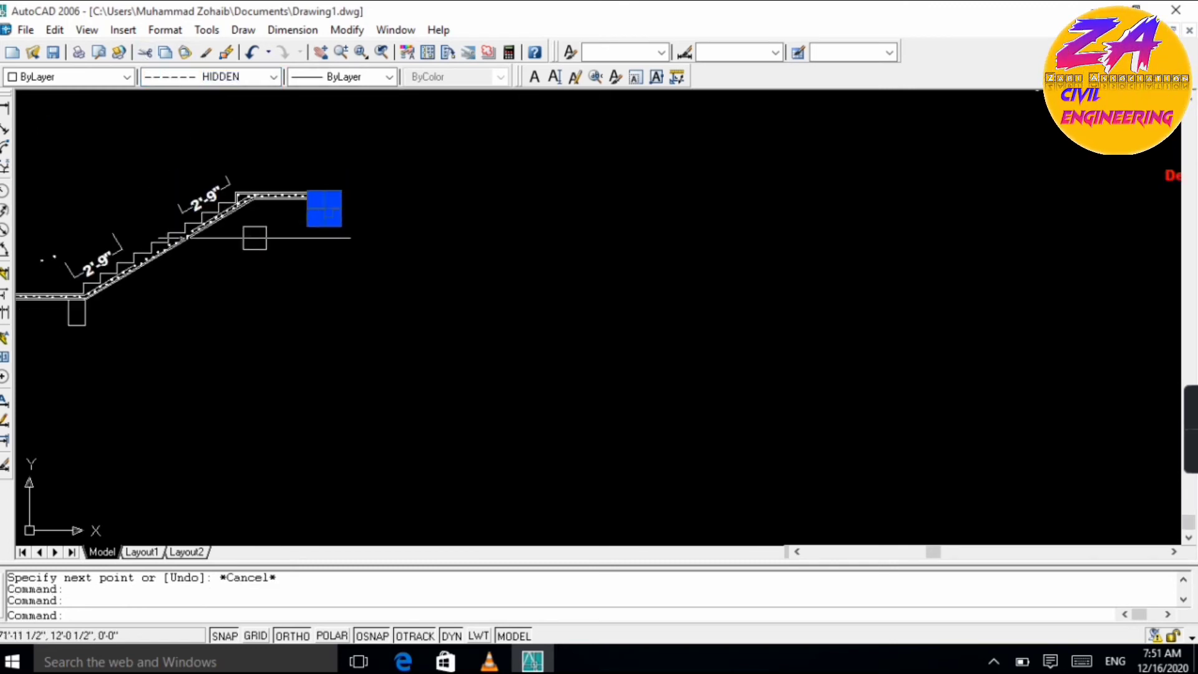
scroll(187, 299, "up", 2)
scroll(141, 322, "down", 2)
scroll(129, 326, "up", 2)
scroll(137, 321, "down", 3)
scroll(46, 350, "up", 2)
scroll(121, 321, "up", 4)
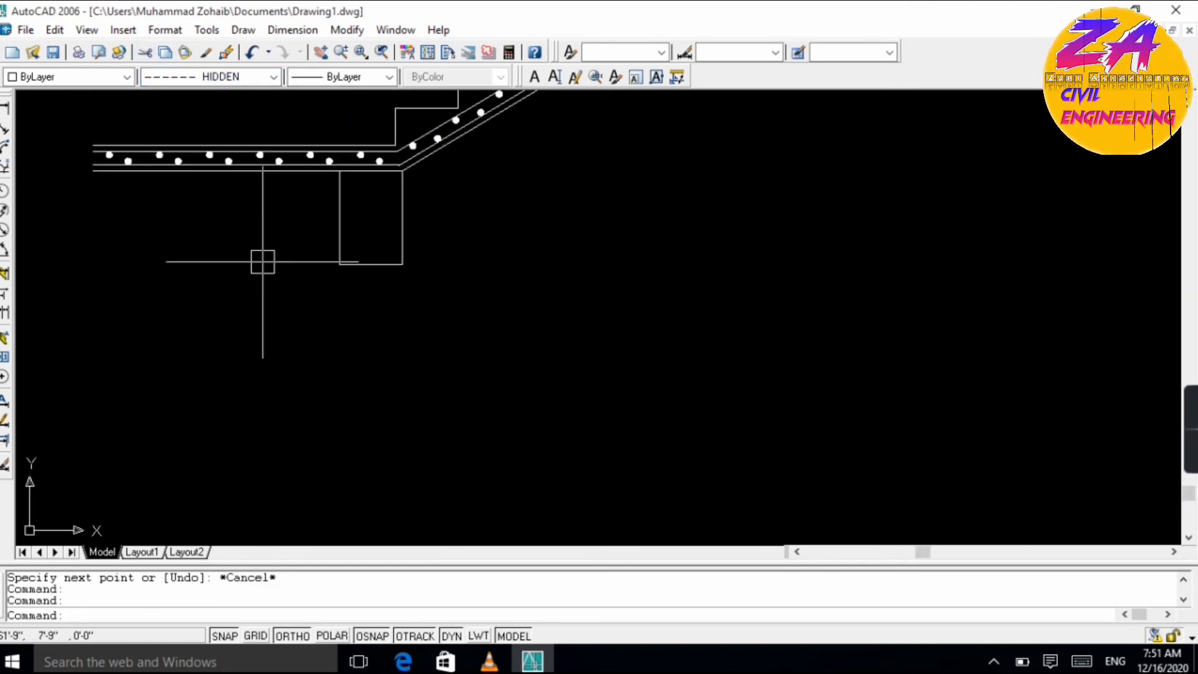
key("Escape")
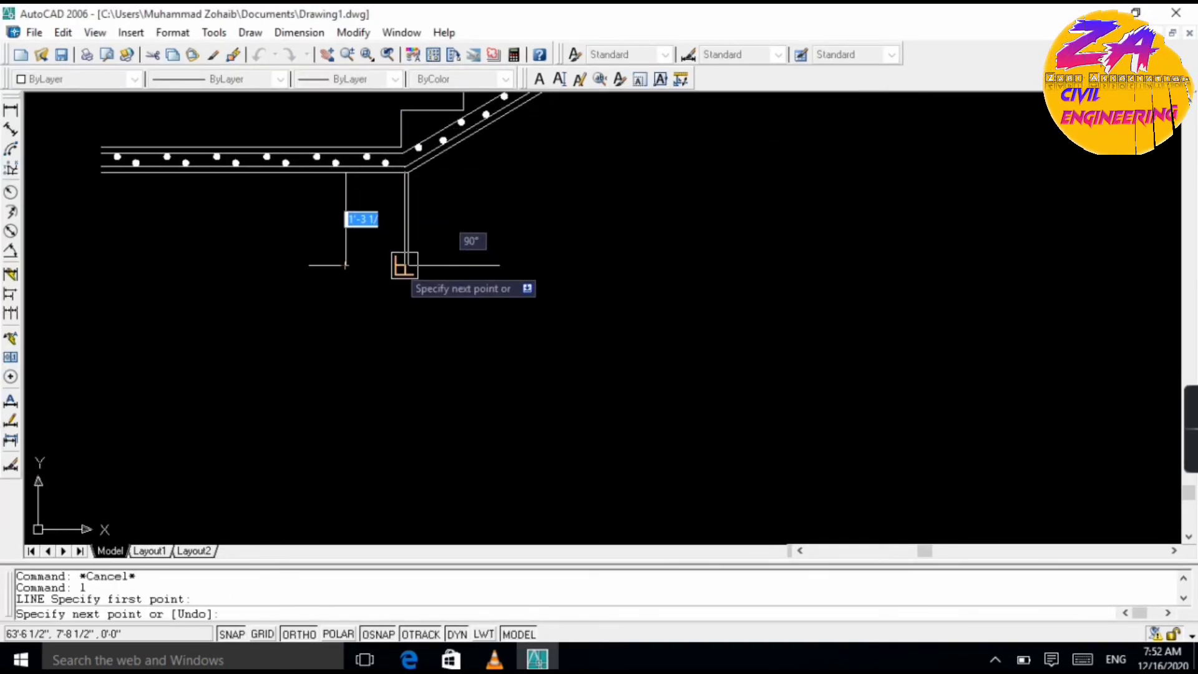
left_click(404, 265)
key("Escape")
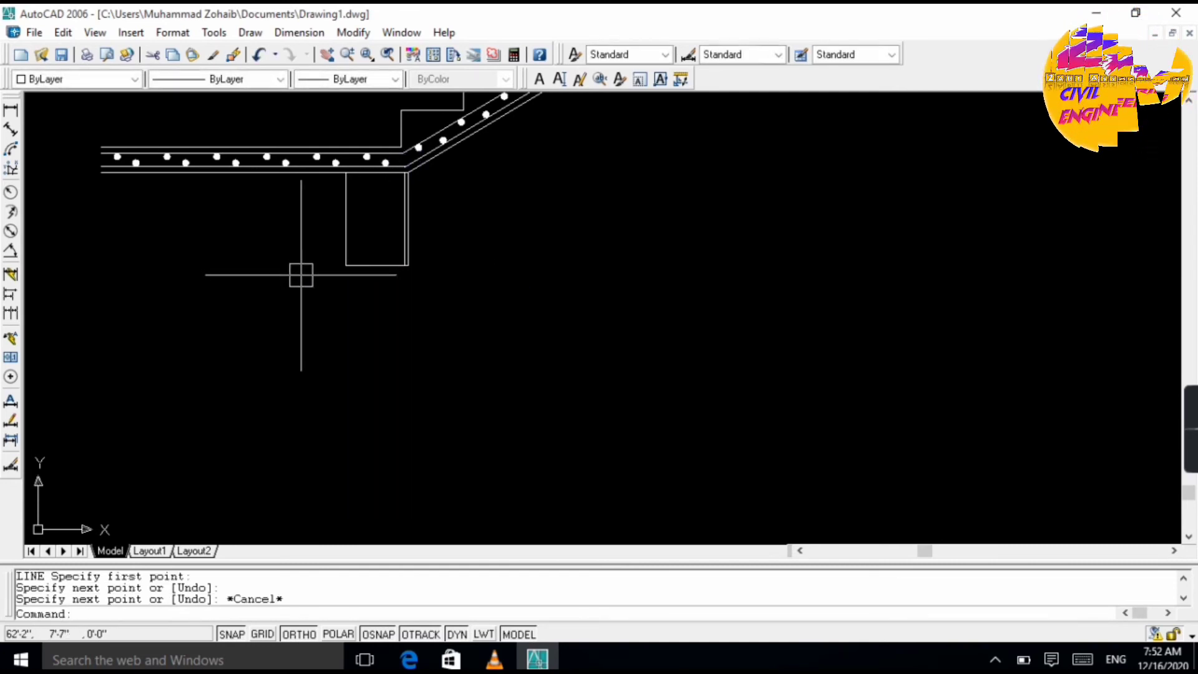
- Draw two crossing diagonal lines between the opposite corners of the lower landing's beam
type("l")
key("Return")
left_click(406, 265)
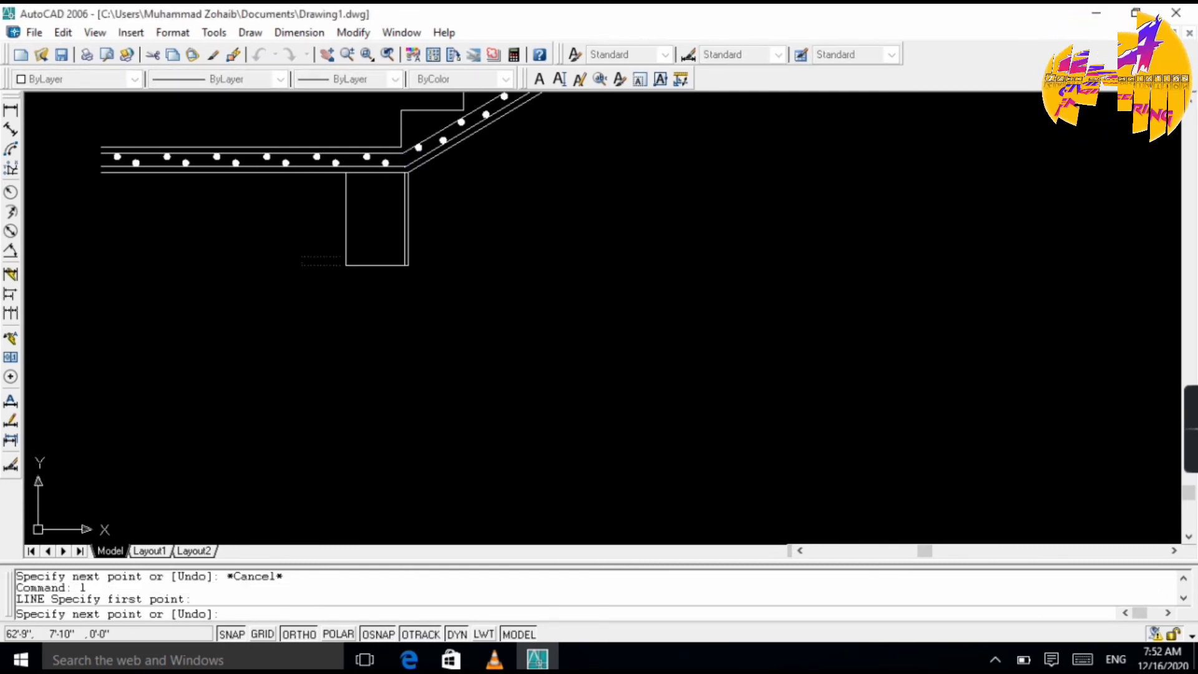
left_click(406, 174)
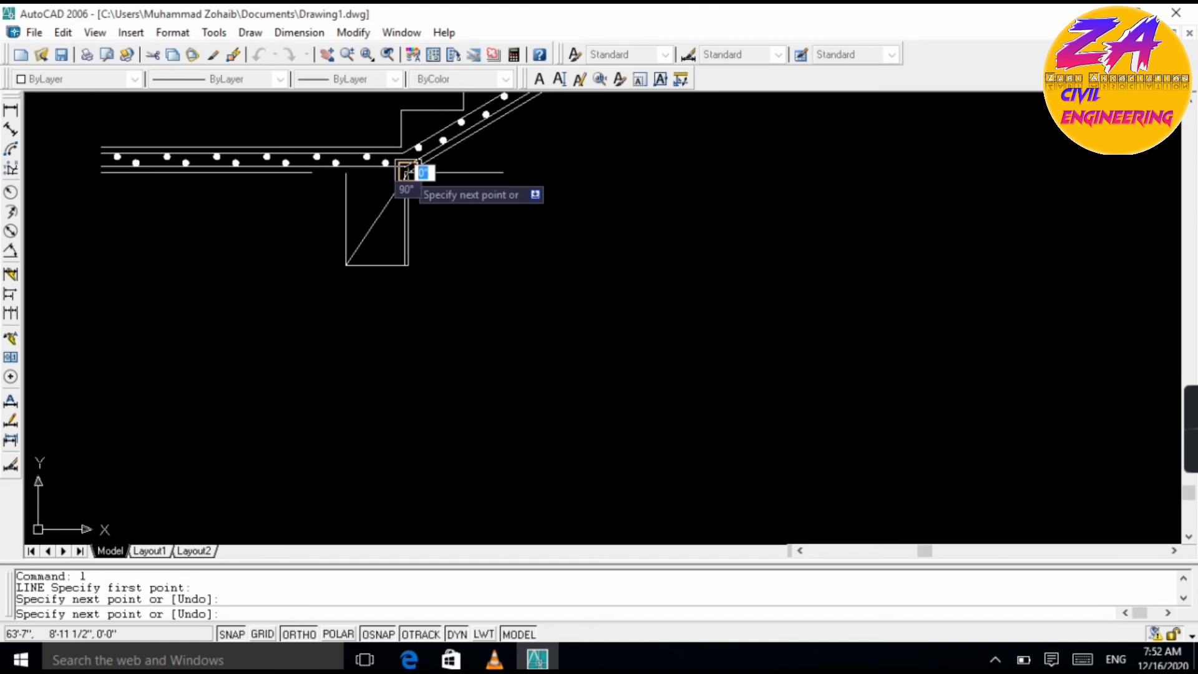
key("Return")
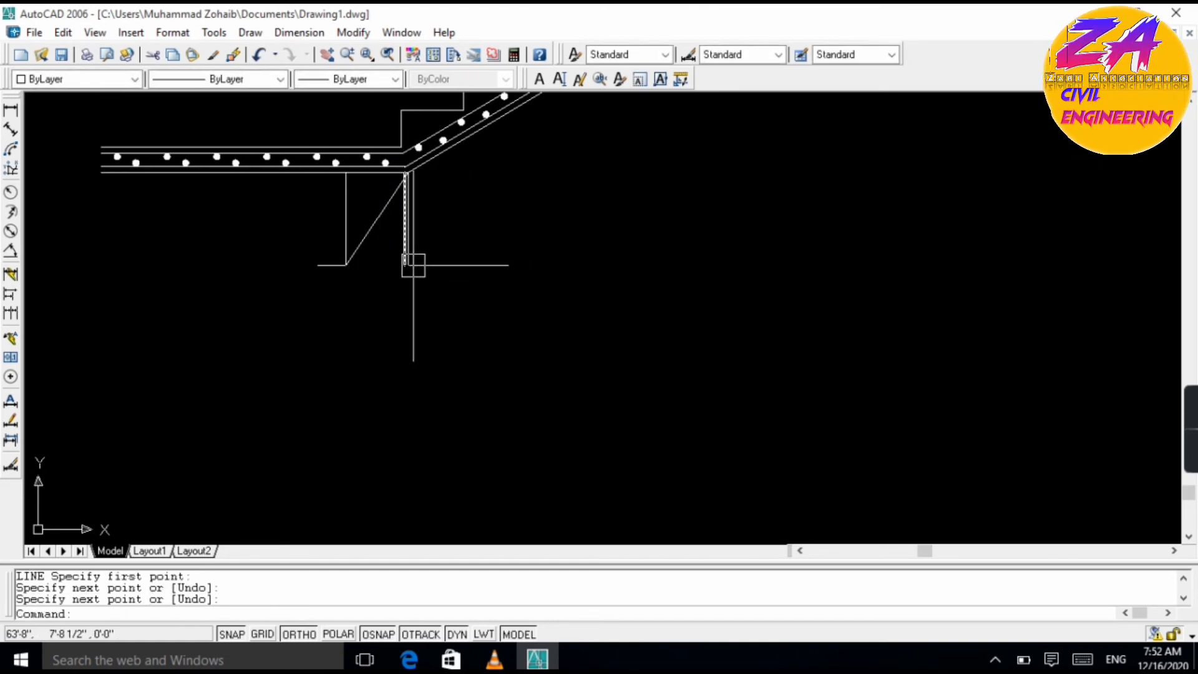
key("Return")
left_click(407, 265)
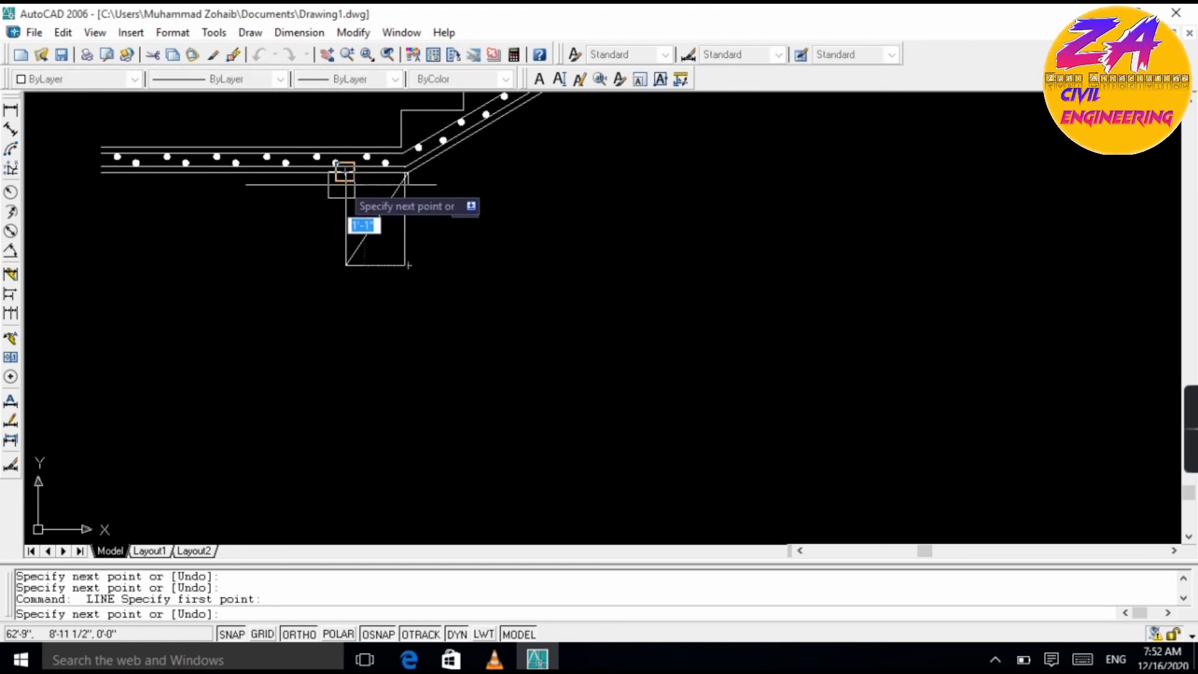
left_click(342, 180)
key("Escape")
- Set both diagonals of the lower landing's beam to the HIDDEN linetype
left_click(362, 197)
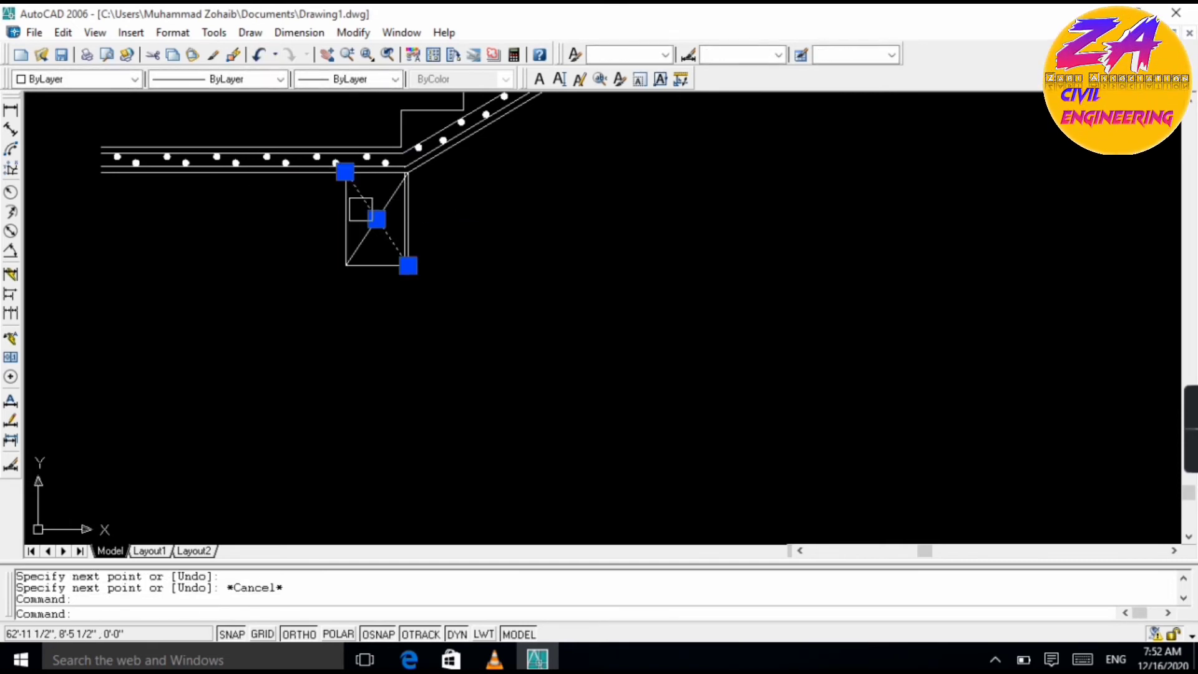
left_click(363, 234)
left_click(280, 79)
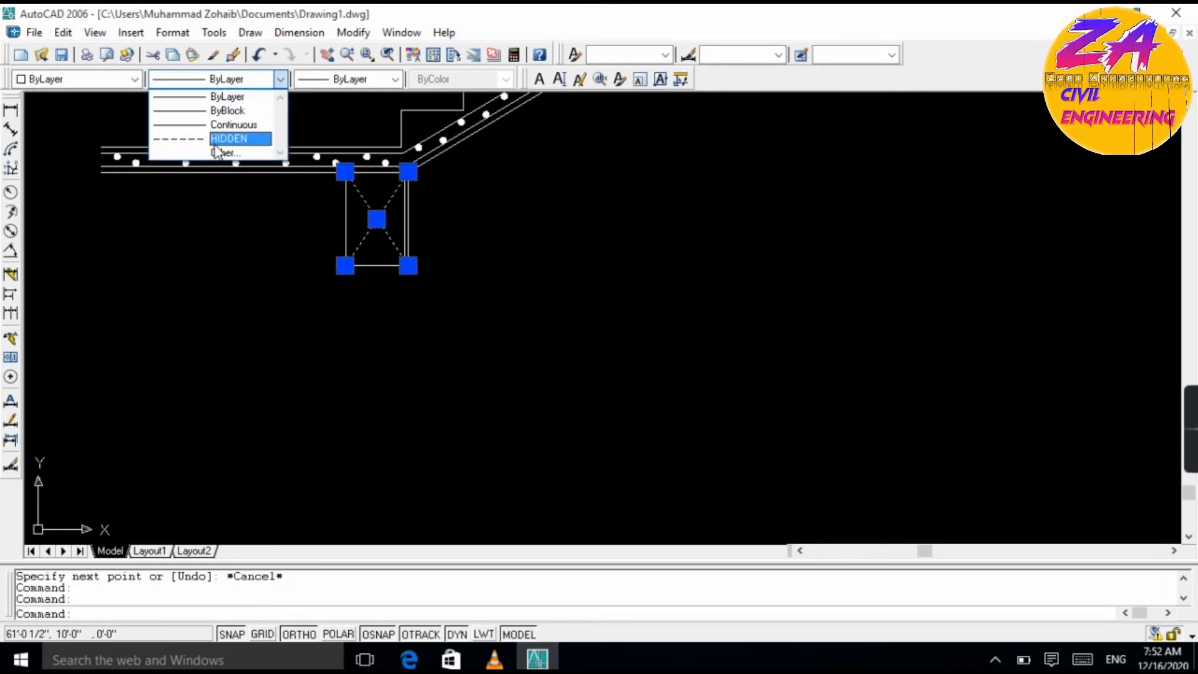
left_click(228, 139)
key("Escape")
- Start a multiline text box below the middle of the stair flight with a text height of 6"
scroll(484, 177, "down", 6)
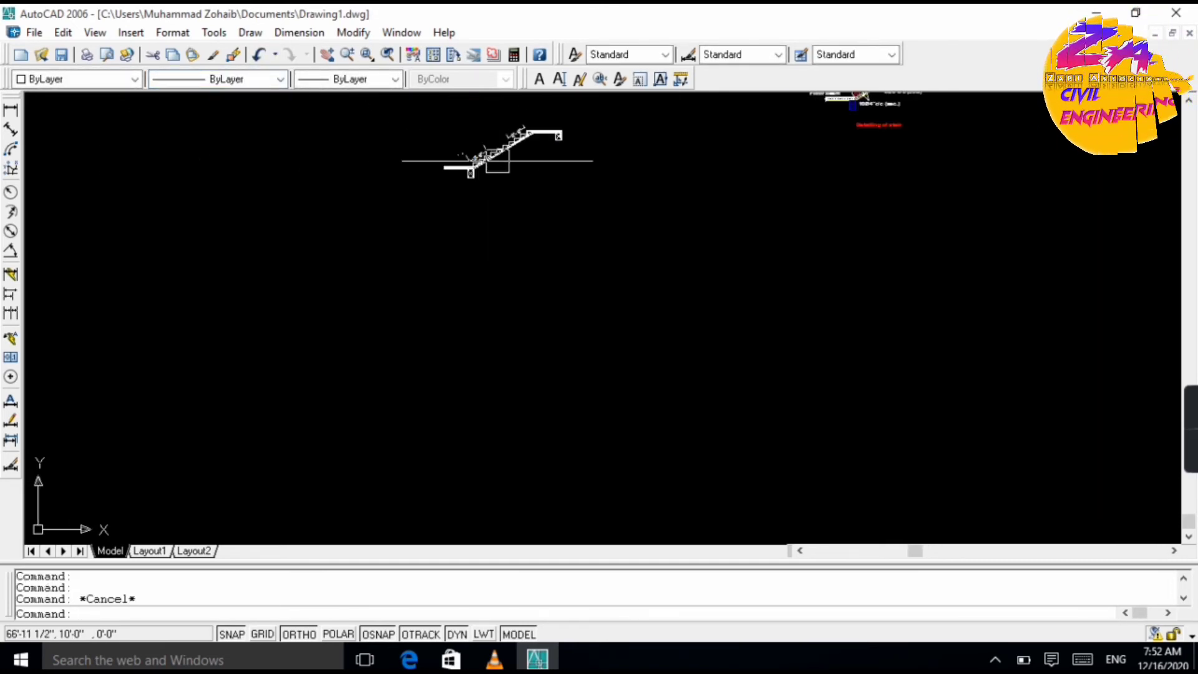
scroll(497, 161, "up", 8)
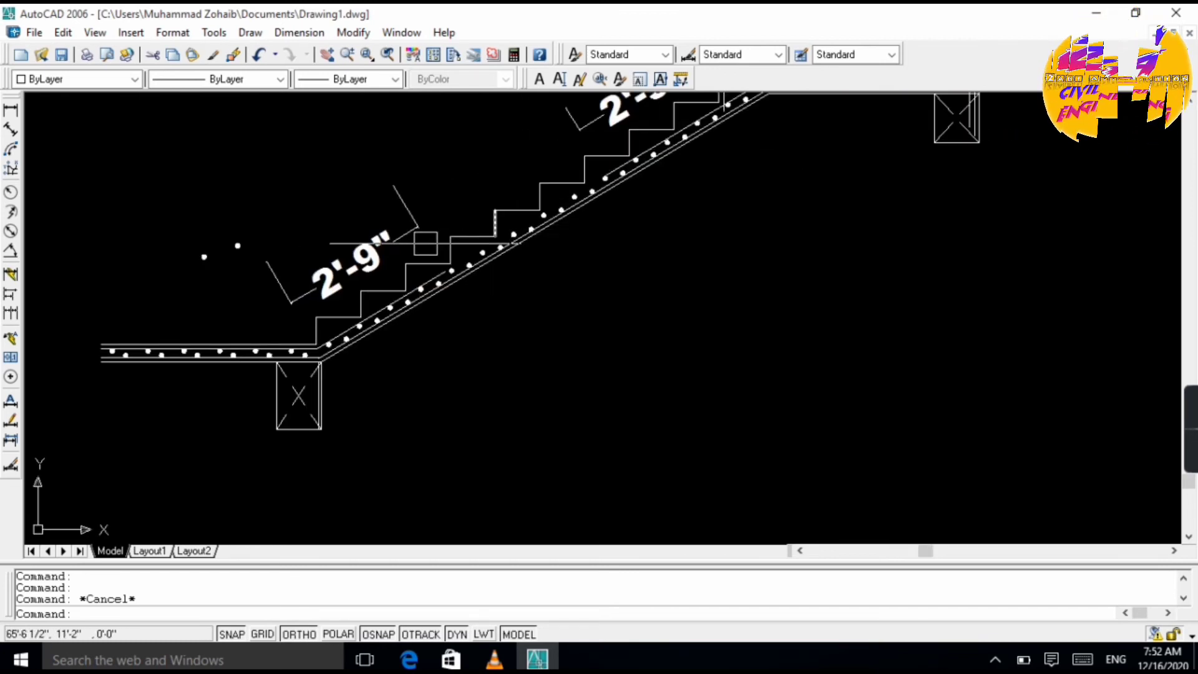
key("Escape")
scroll(518, 295, "down", 4)
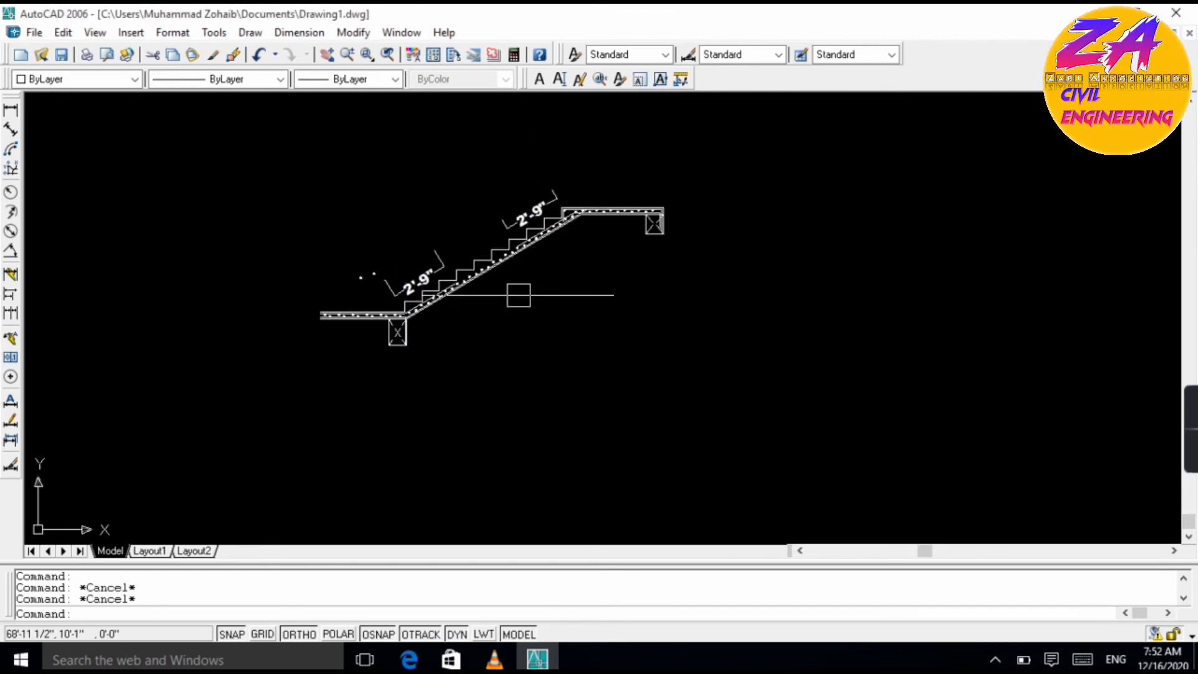
scroll(504, 306, "up", 2)
type("mt")
key("Return")
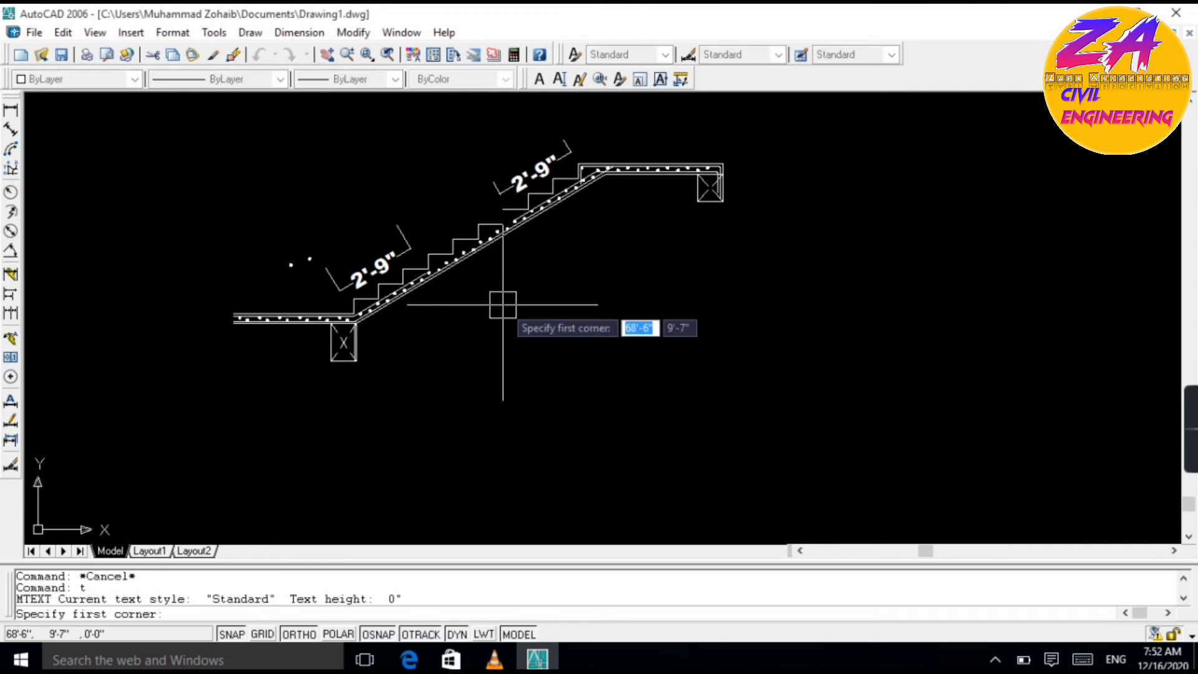
left_click(503, 305)
left_click(608, 366)
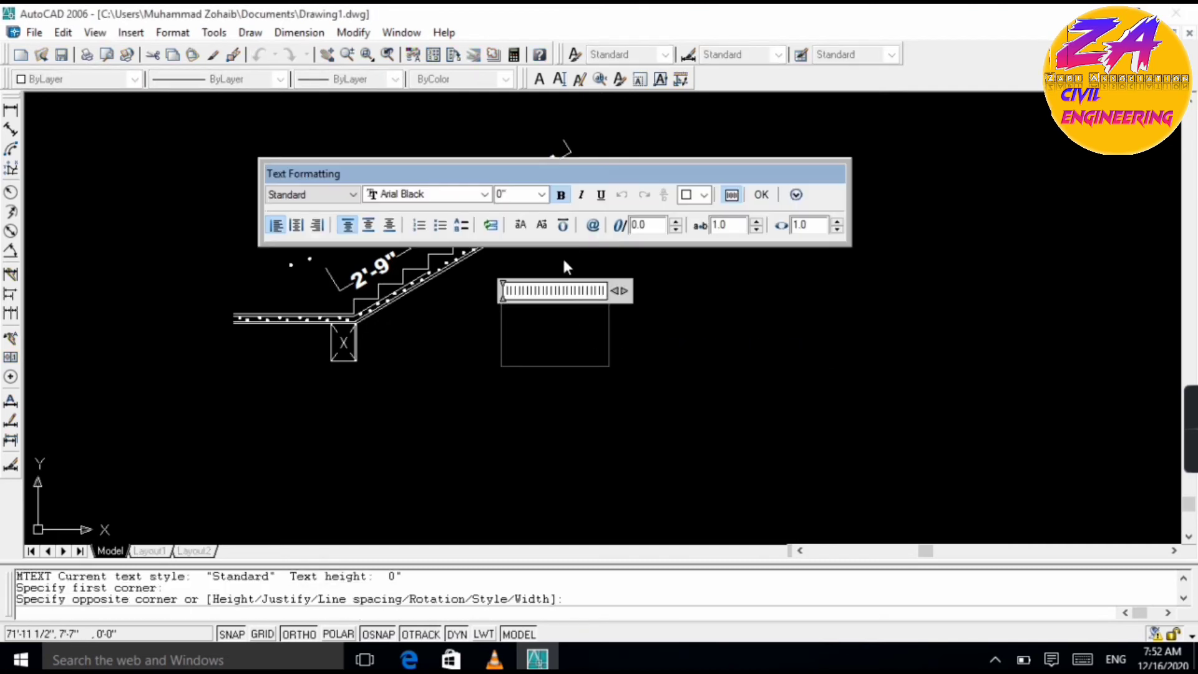
left_click(540, 196)
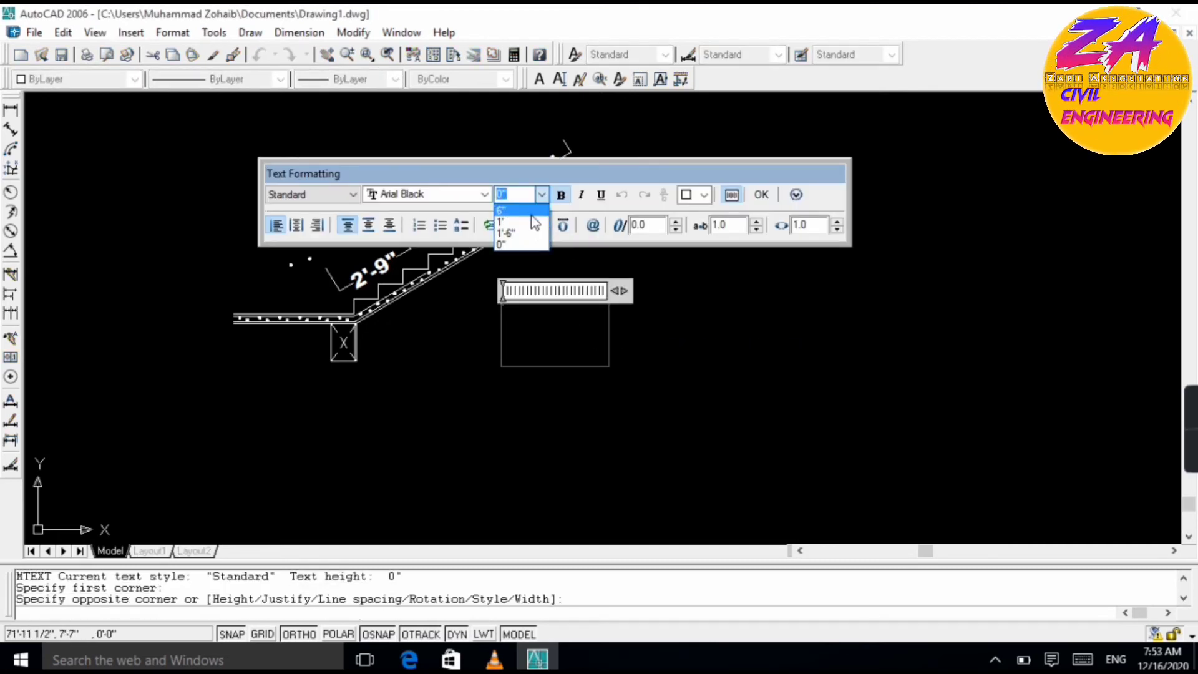
left_click(527, 211)
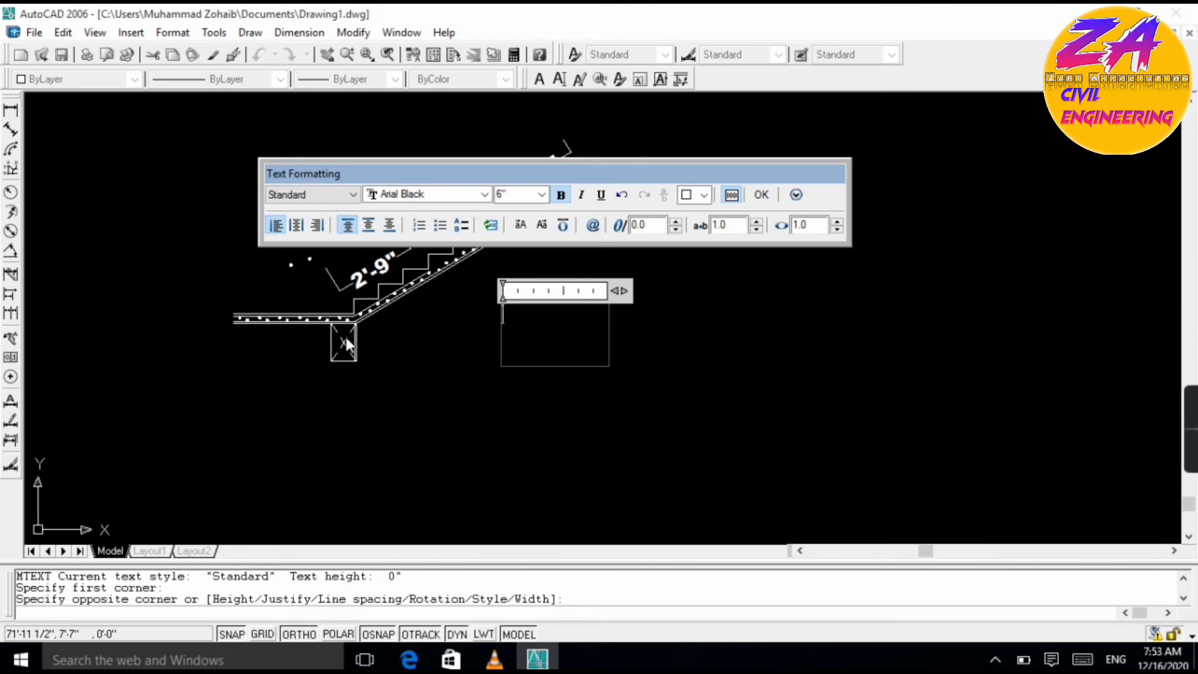
- Enter the label "8Ø8mmc/c (sec.)" after consulting the existing stair detail, and widen its text box to 7'-5" so it fits one line
scroll(262, 350, "down", 5)
scroll(717, 284, "up", 4)
scroll(701, 279, "down", 3)
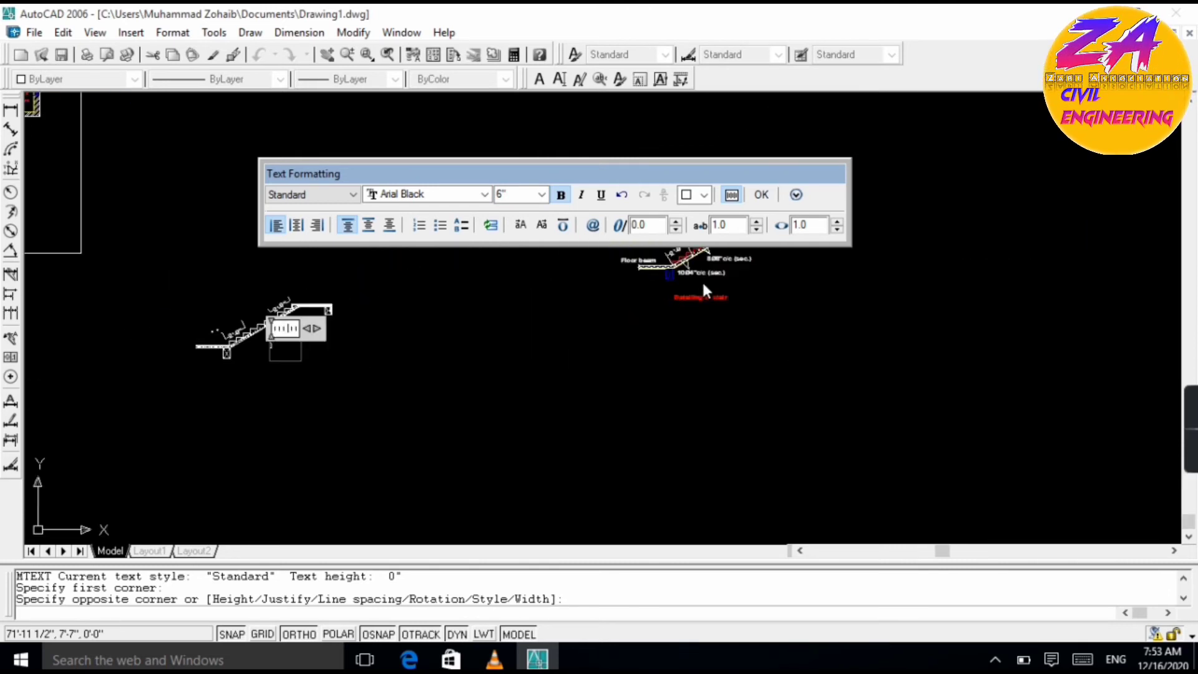
scroll(717, 268, "up", 3)
scroll(735, 251, "down", 2)
scroll(736, 255, "up", 2)
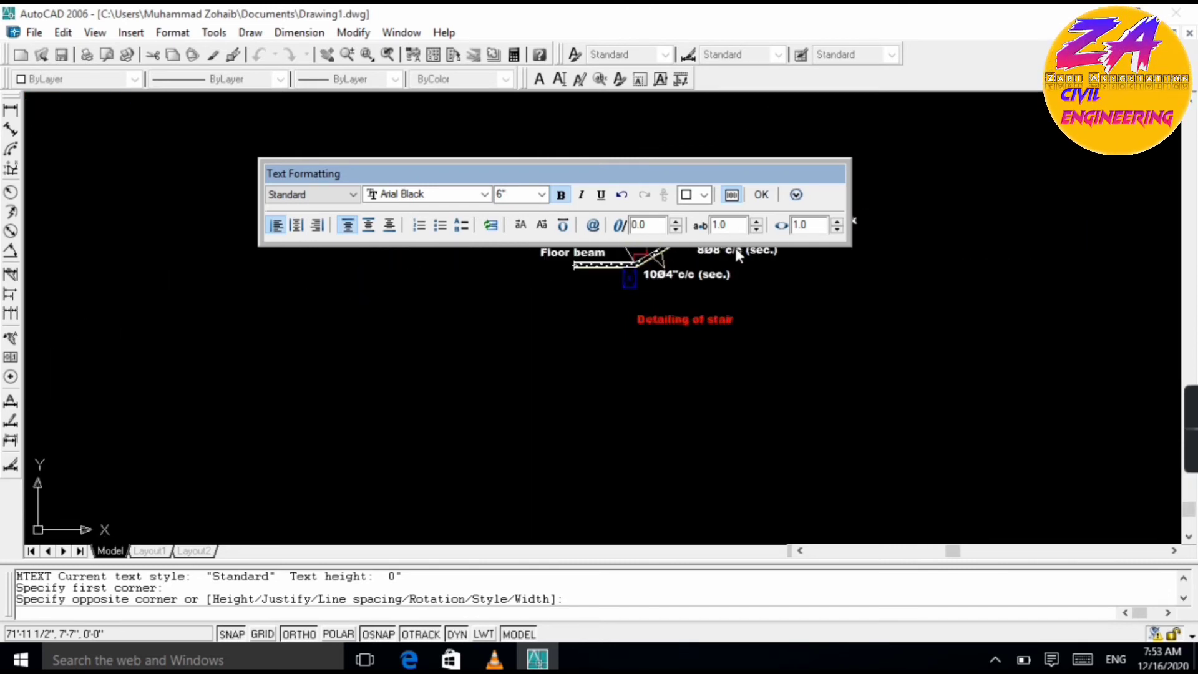
scroll(562, 316, "down", 4)
scroll(548, 290, "up", 3)
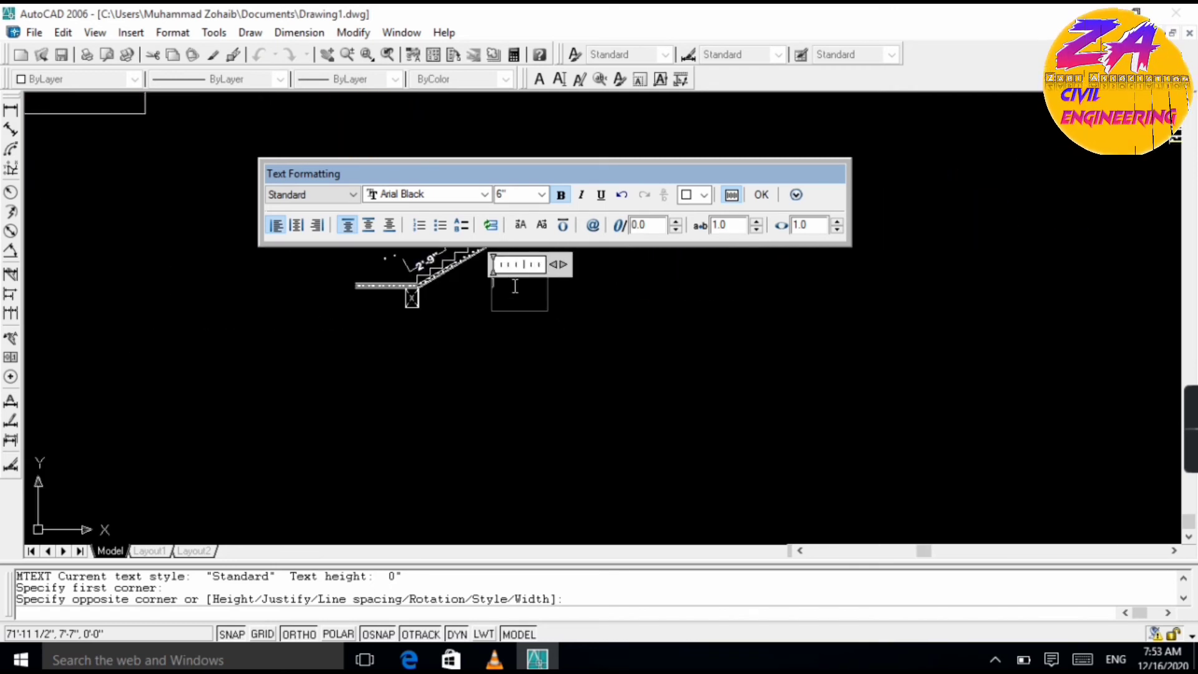
scroll(511, 284, "up", 3)
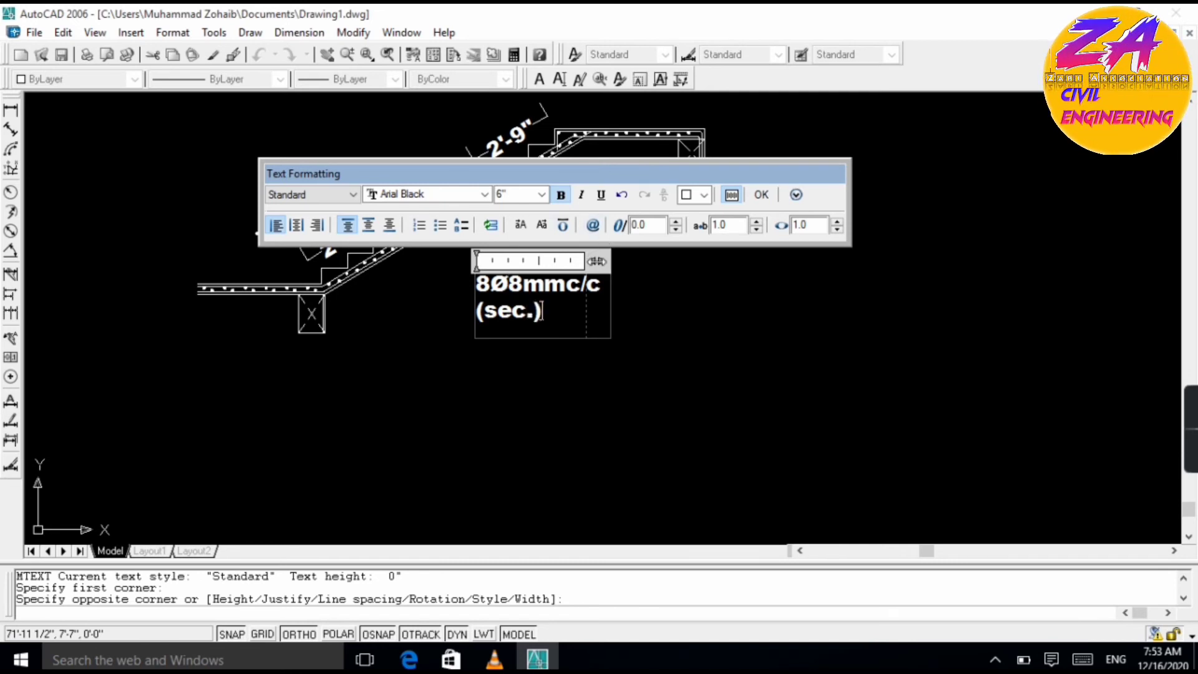
left_click_drag(652, 274, 721, 273)
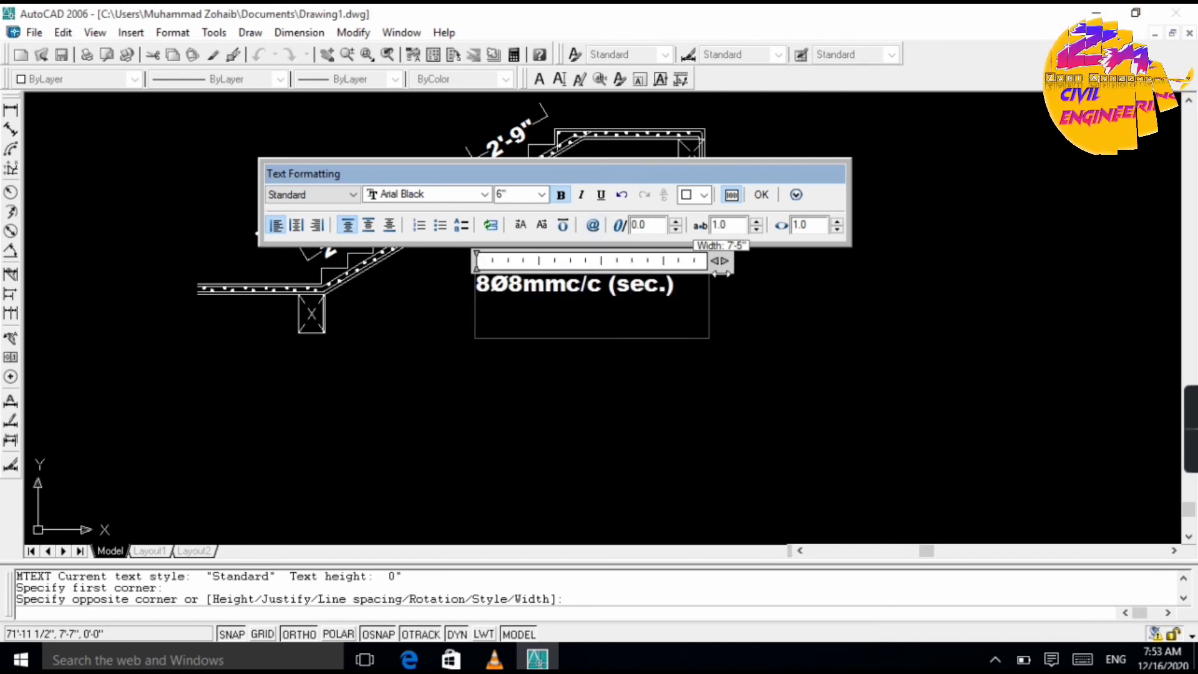
left_click(762, 195)
- With Ortho off, draw two leader lines joining two bar dots at mid-flight to a common point just above the 8Ø8mmc/c label
scroll(495, 215, "up", 3)
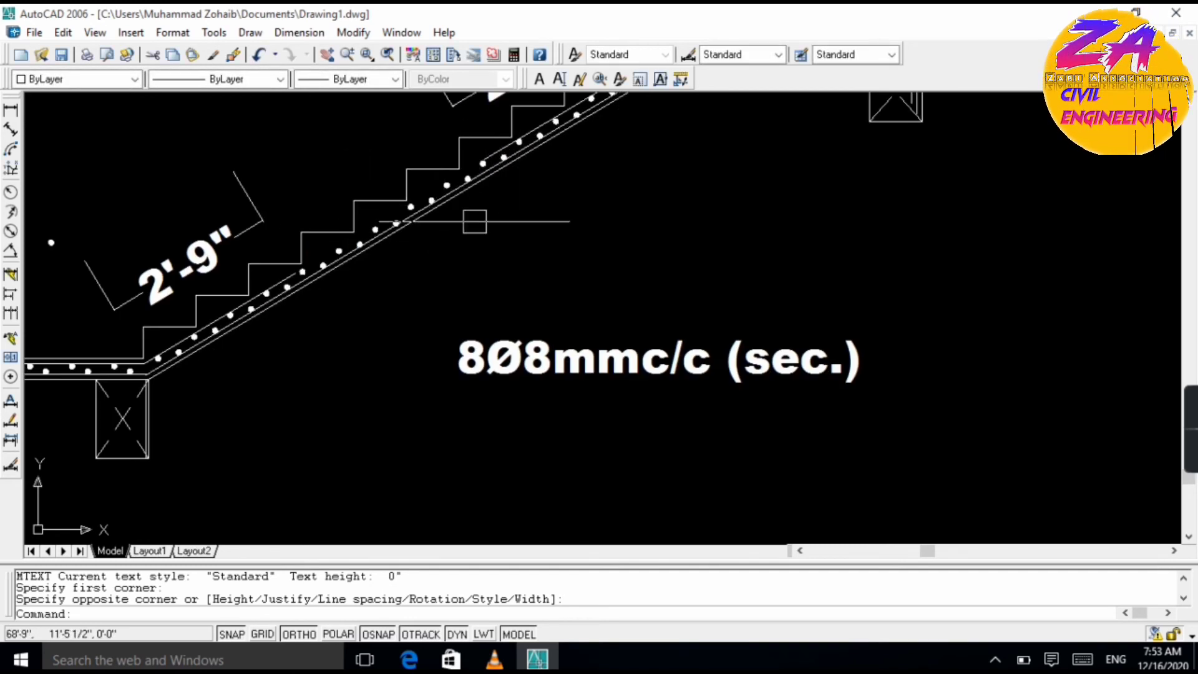
type("l")
key("Return")
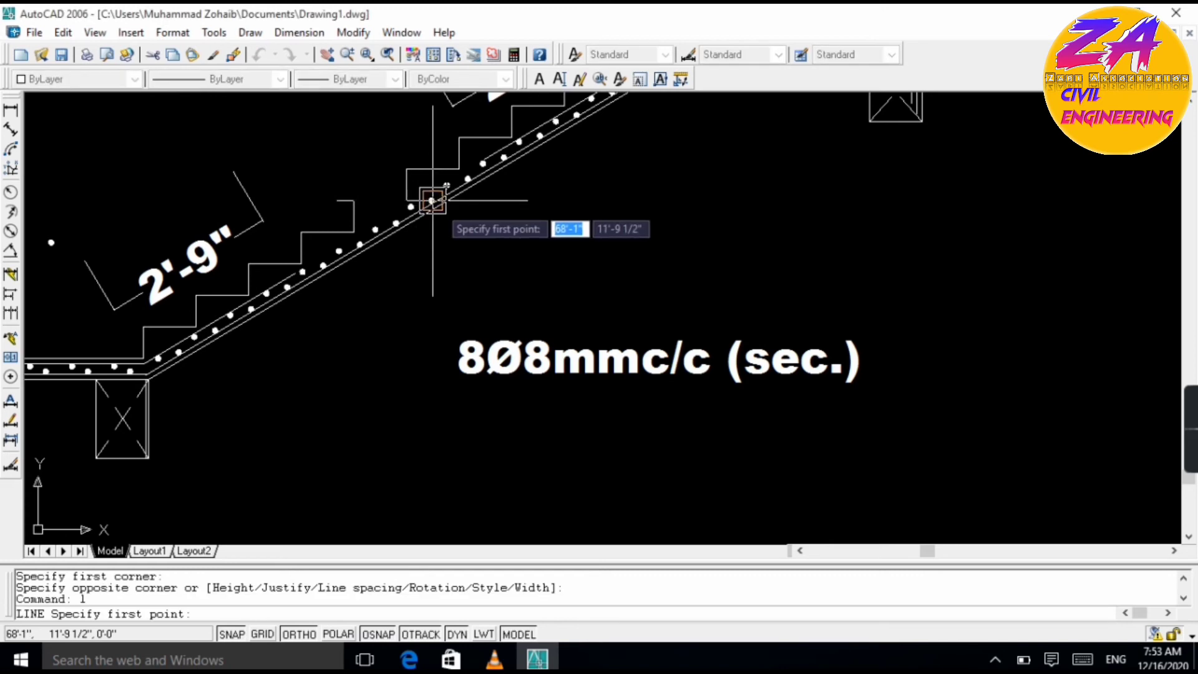
scroll(435, 197, "up", 4)
left_click(412, 152)
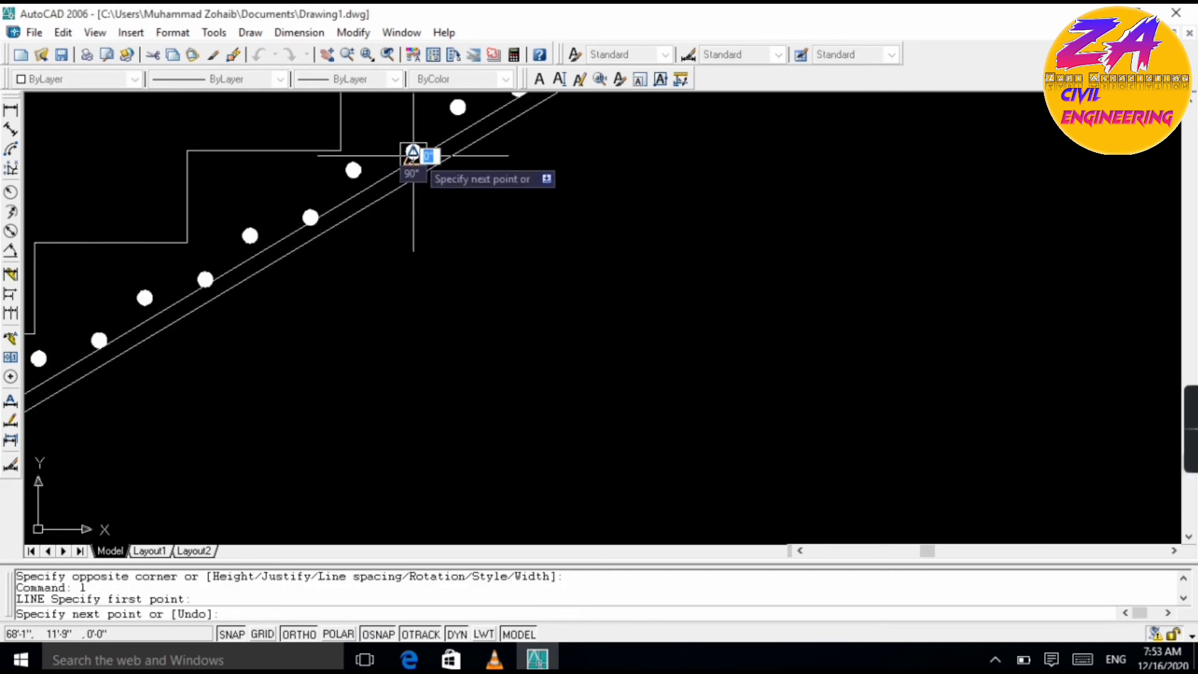
scroll(508, 380, "down", 4)
key("F8")
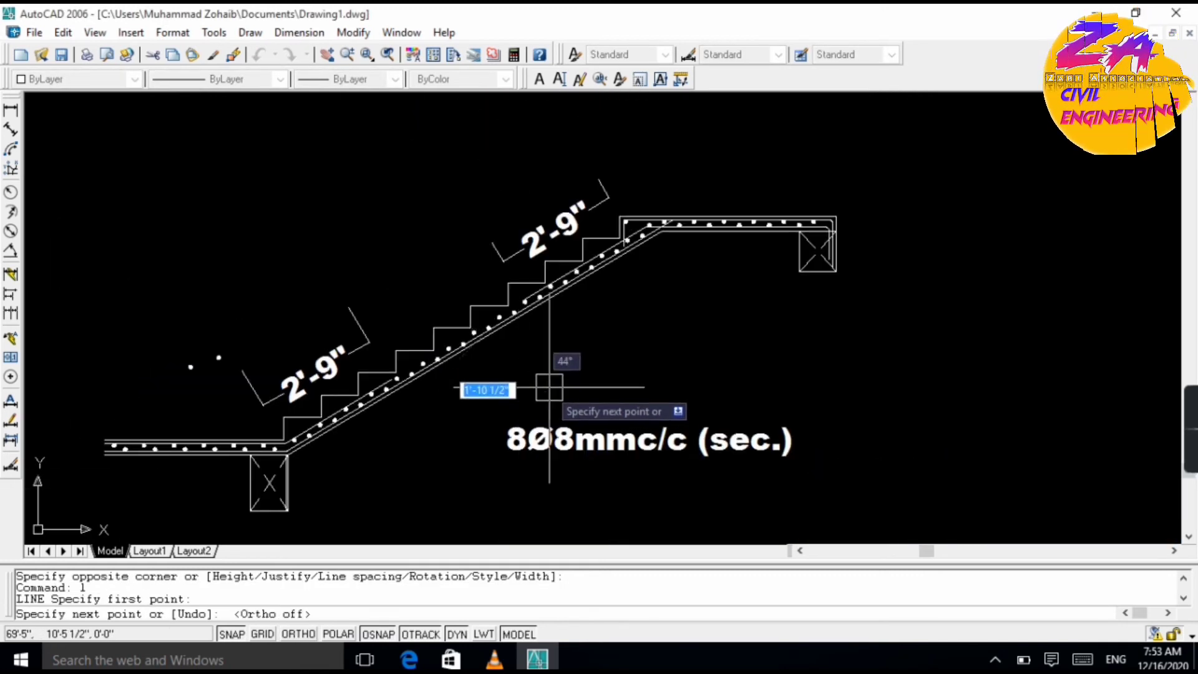
left_click(527, 397)
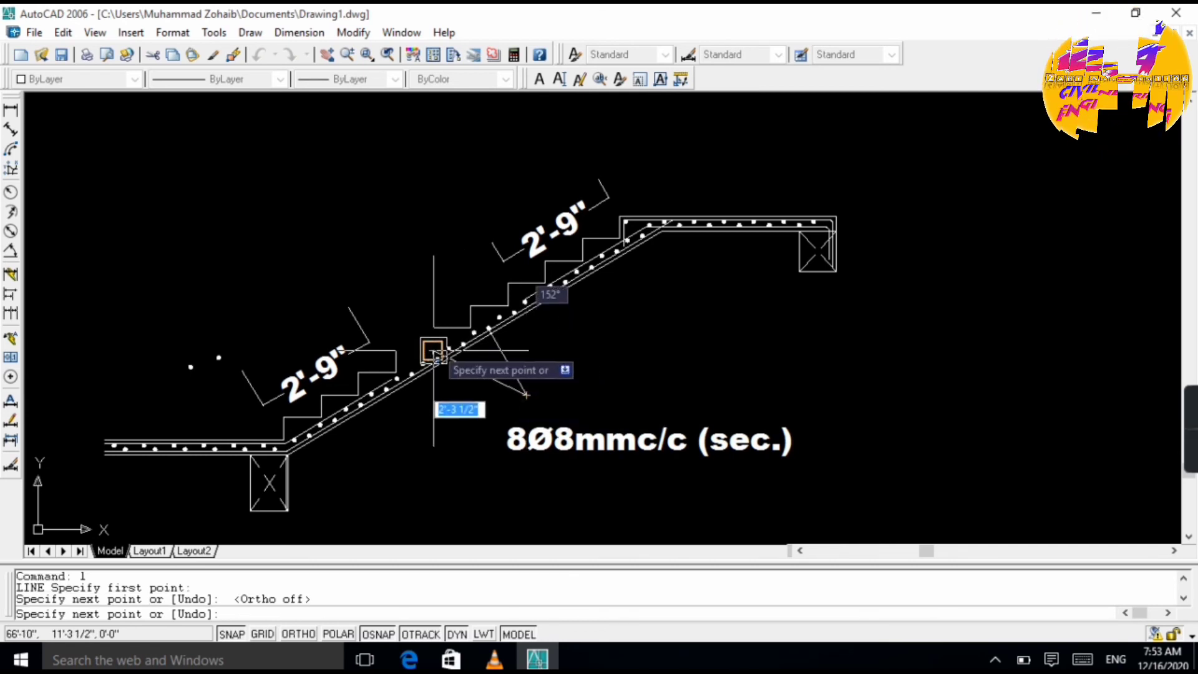
scroll(449, 349, "up", 3)
left_click(461, 353)
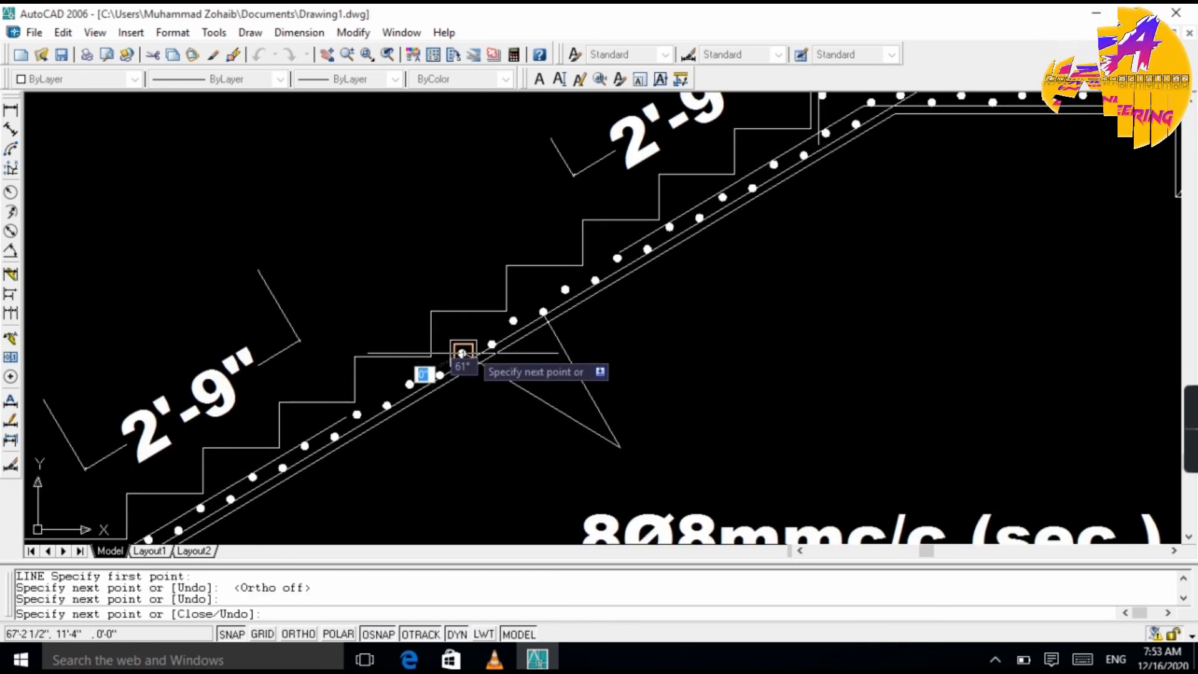
key("Escape")
- Draw a third leader line from the common leader point to the lower-row bar dot between the other two
key("Return")
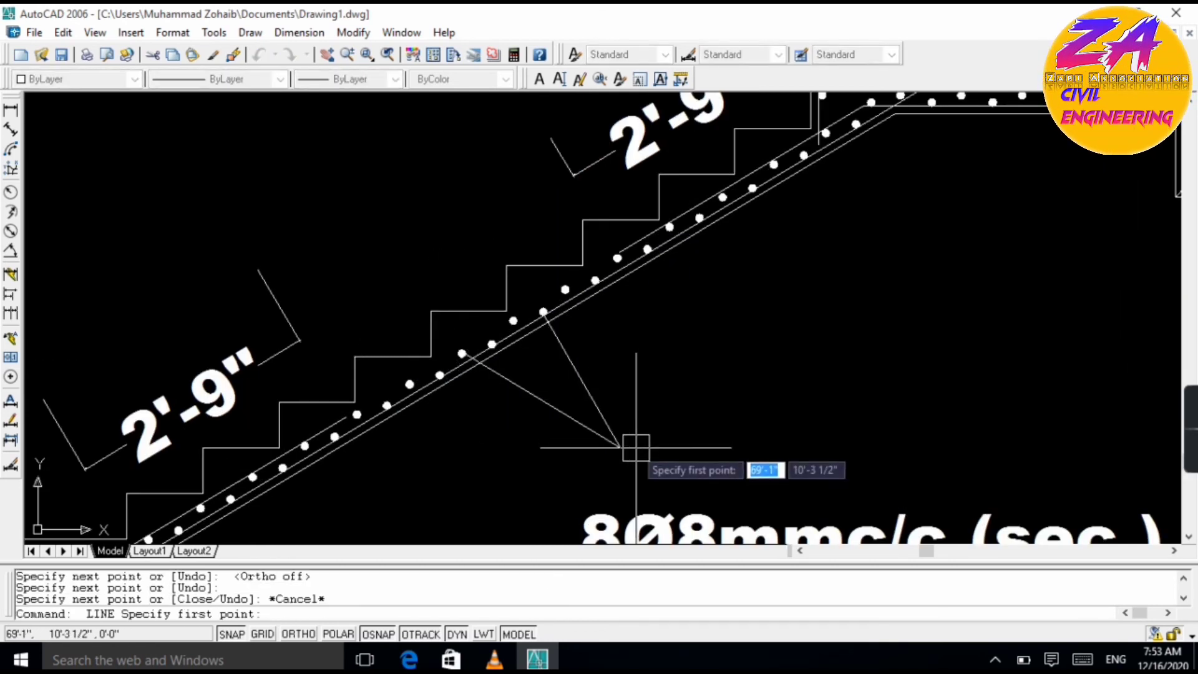
scroll(635, 440, "up", 3)
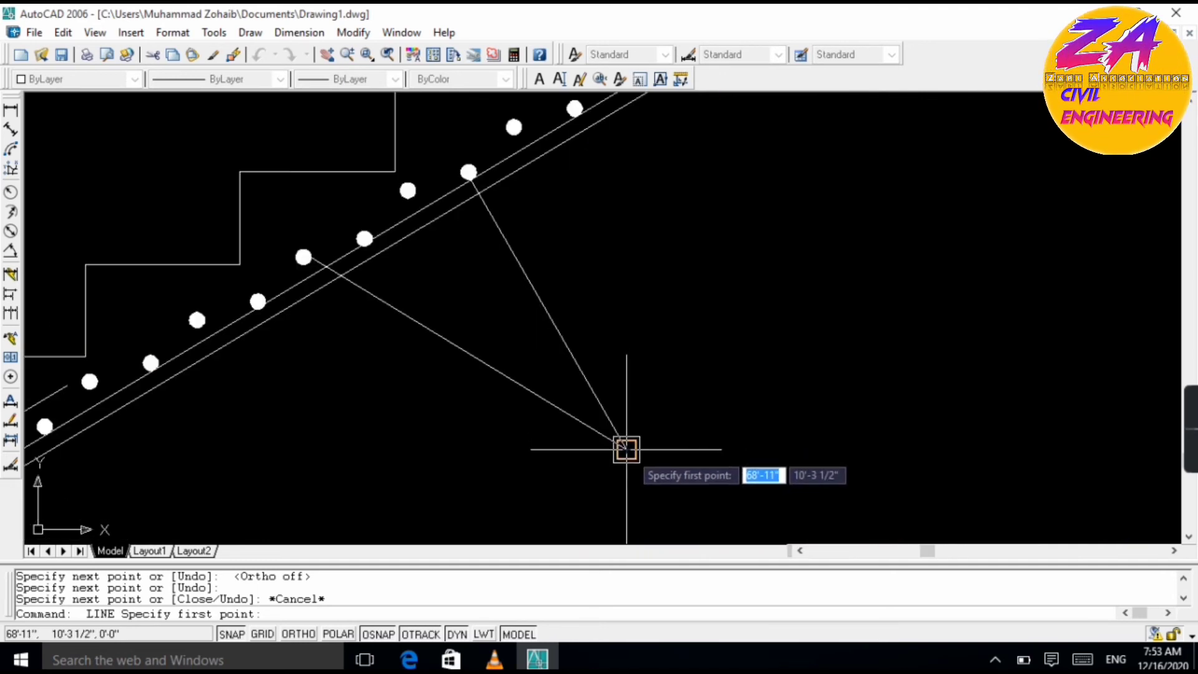
left_click(625, 449)
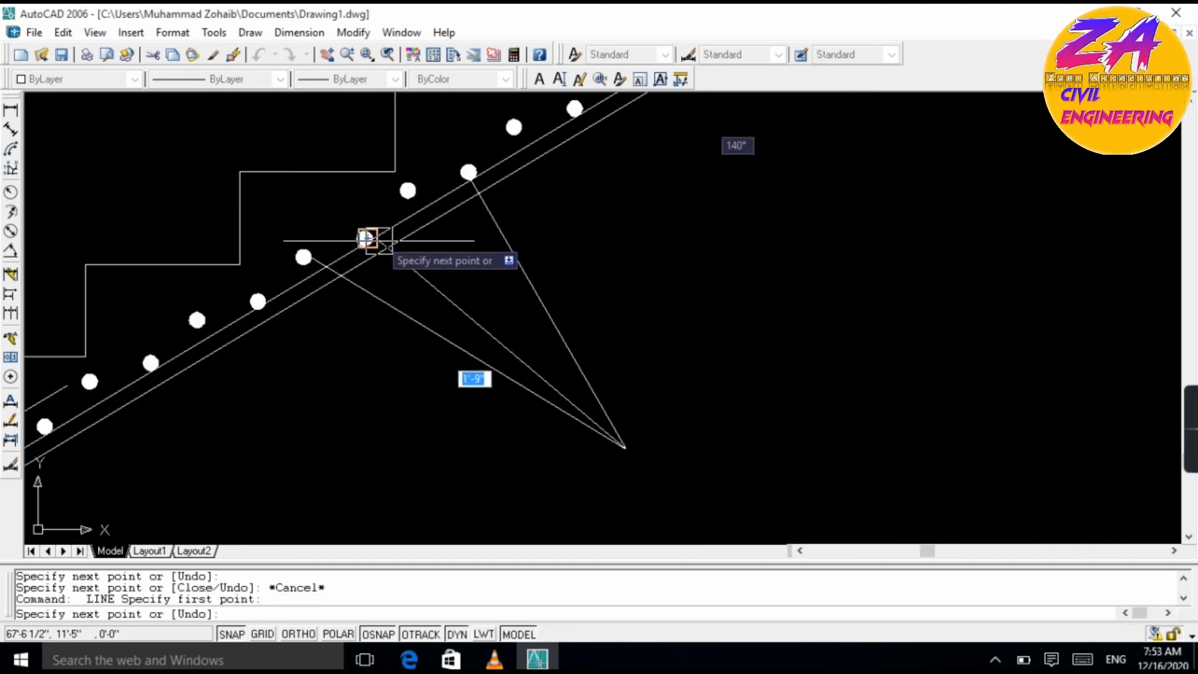
left_click(367, 239)
key("Escape")
- Copy the 8Ø8mmc/c (sec.) label to a spot beside the lower landing's beam
scroll(454, 262, "down", 5)
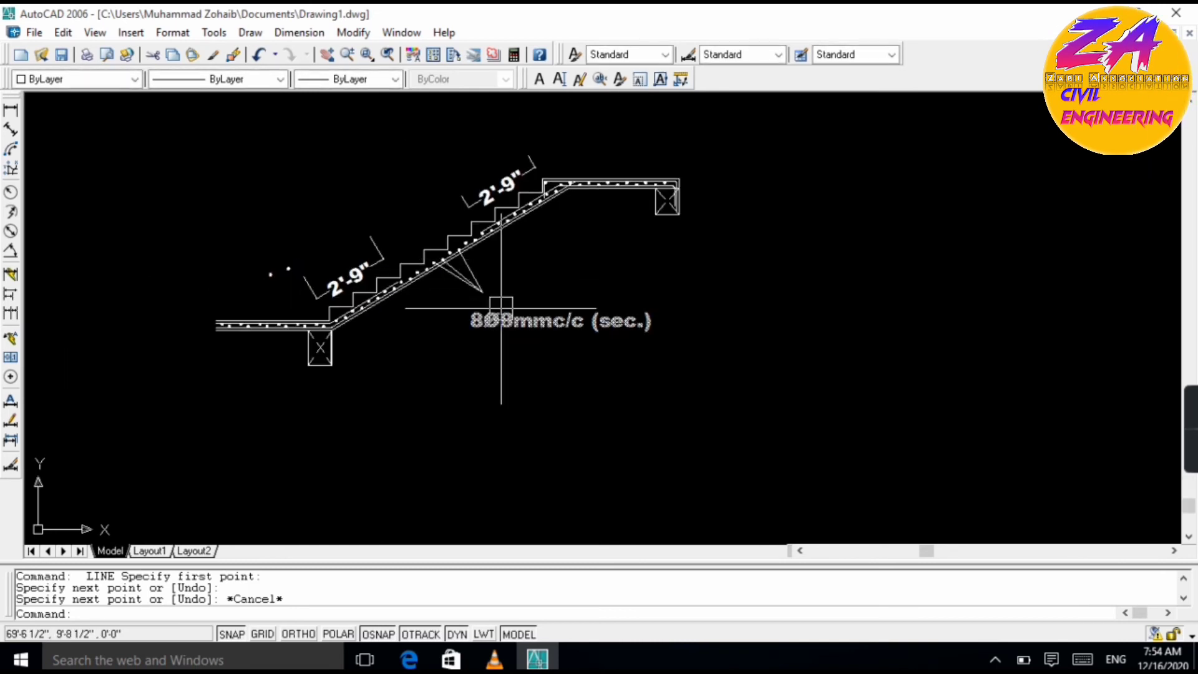
scroll(501, 307, "up", 4)
scroll(660, 351, "down", 5)
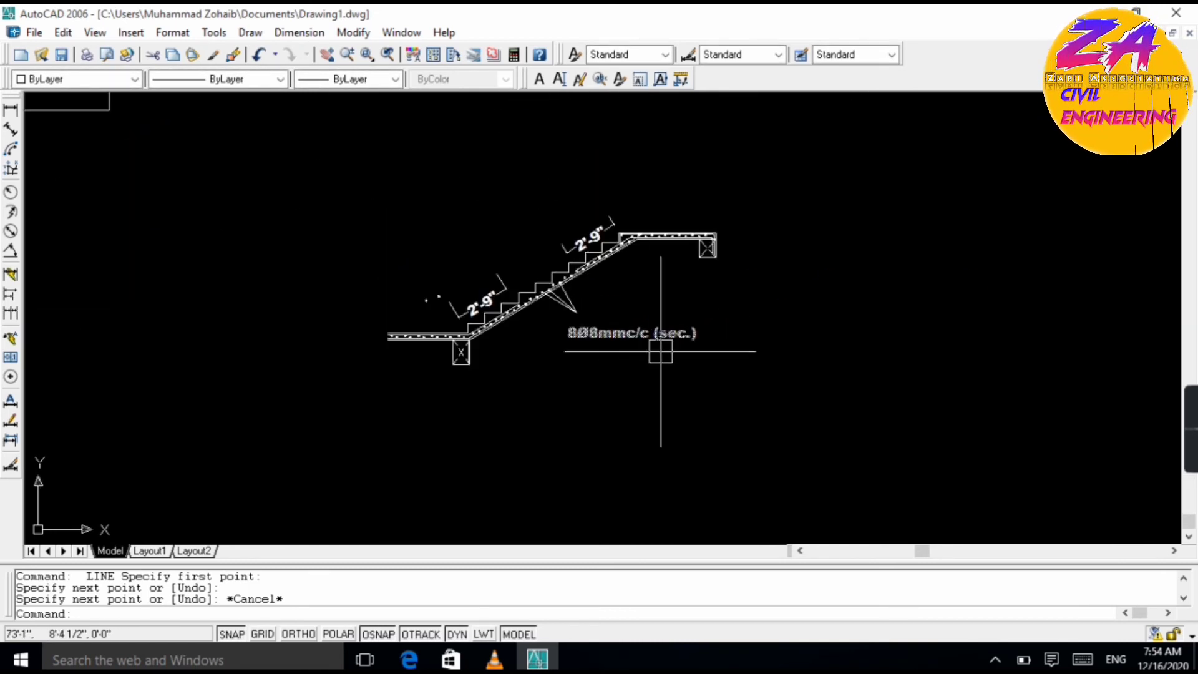
left_click(699, 315)
left_click(553, 375)
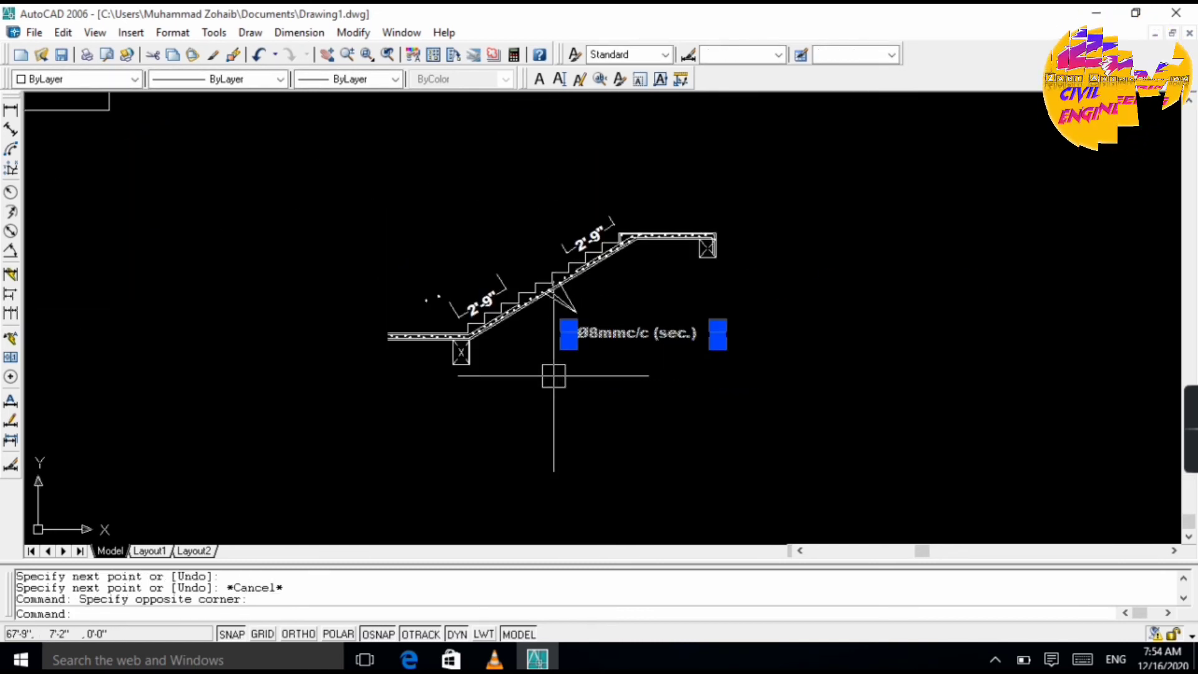
type("co")
key("Return")
left_click(575, 339)
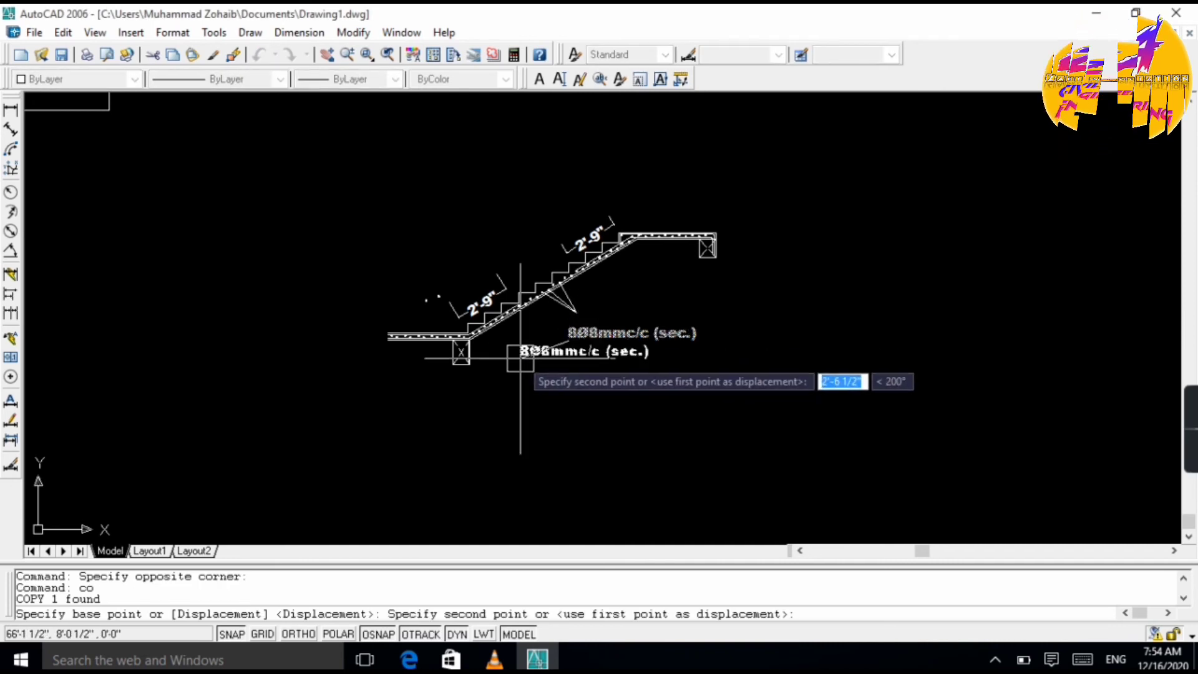
left_click(509, 363)
key("Escape")
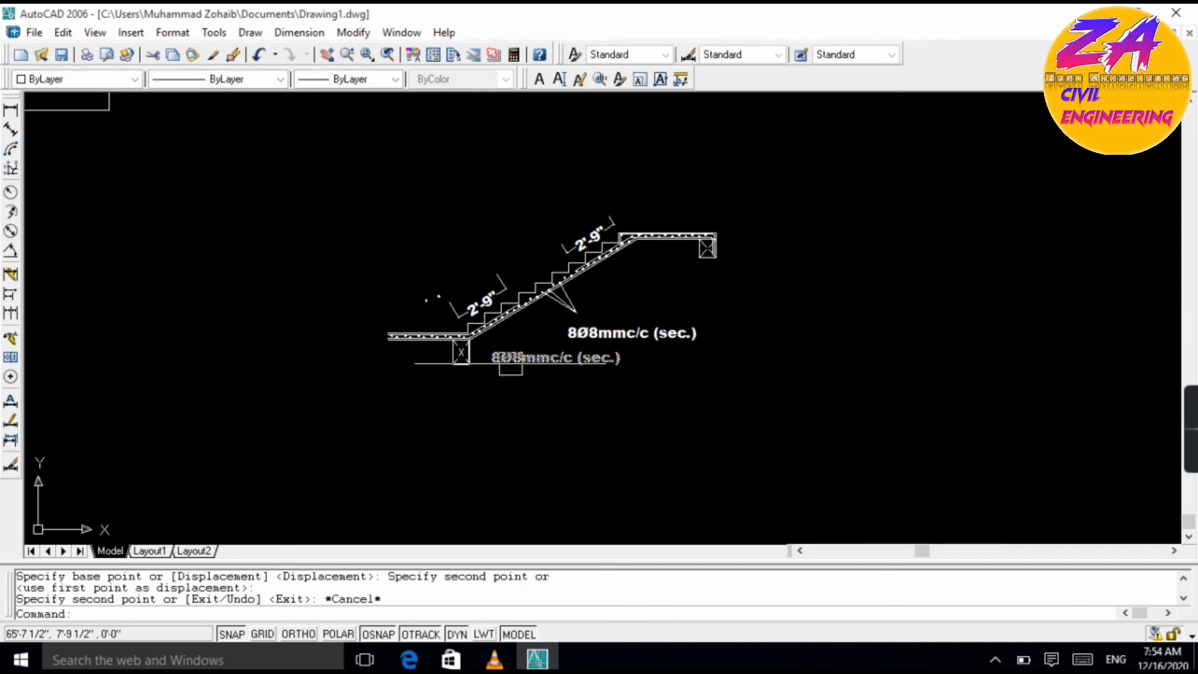
- Remove the leading 8 from the copied label beside the lower landing's beam and check the main-bar callout in the existing stair detail
double_click(506, 358)
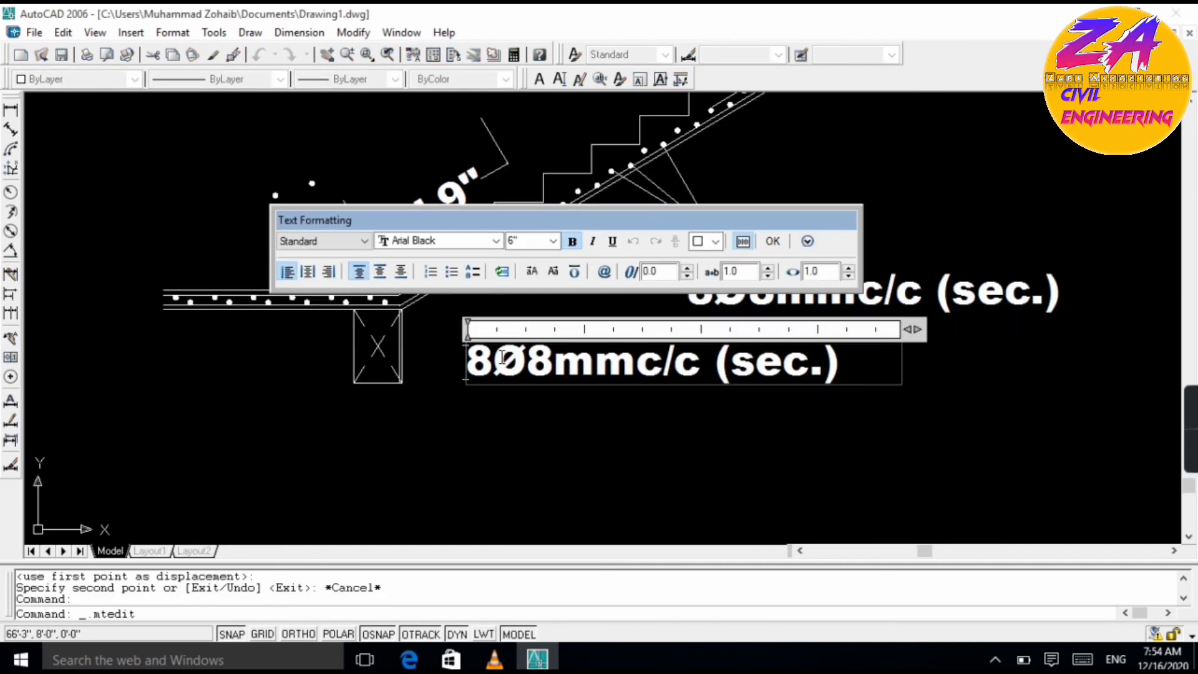
type("8")
key("BackSpace")
type("4")
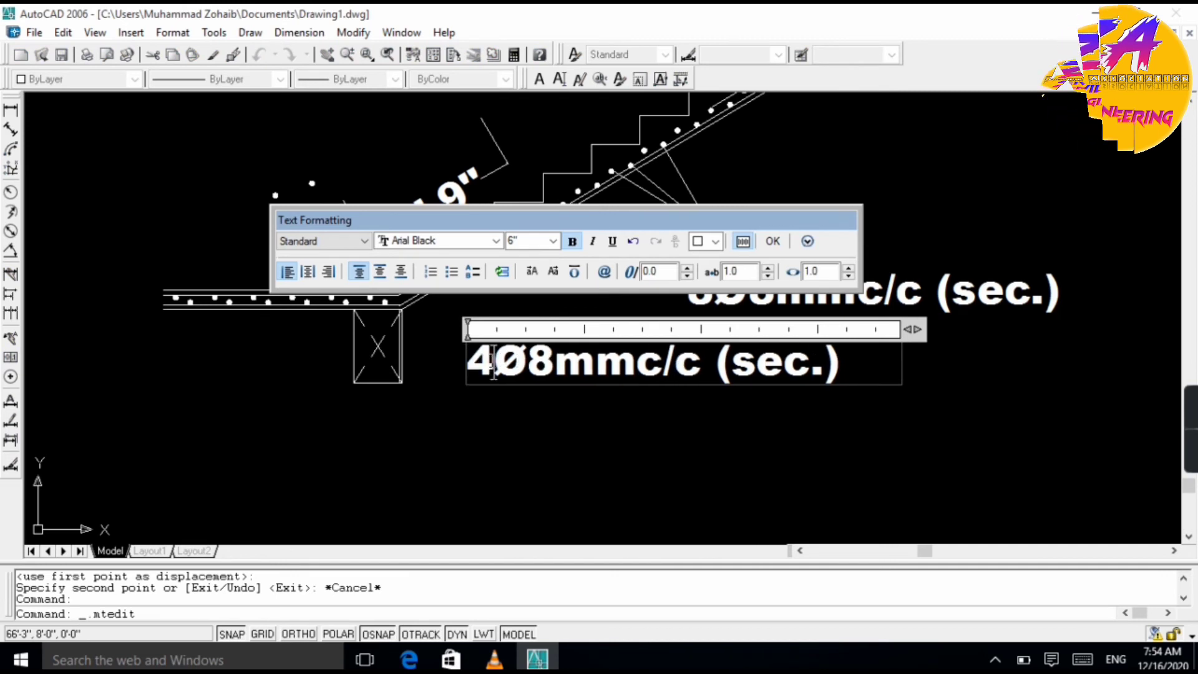
key("BackSpace")
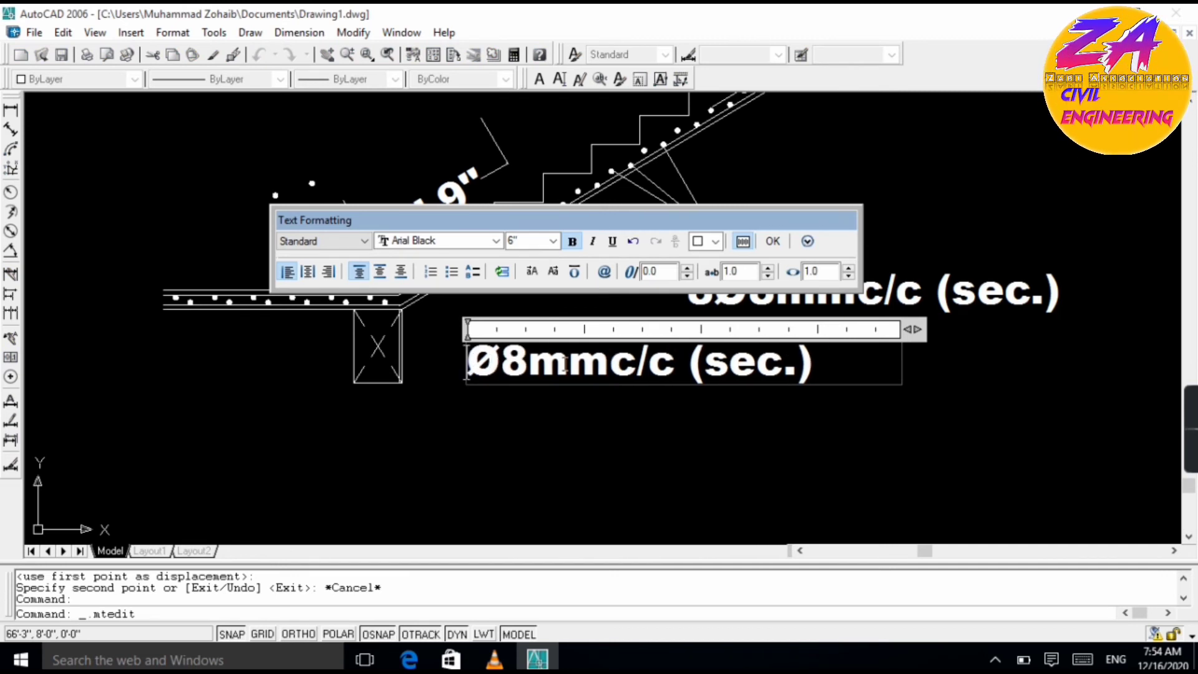
scroll(885, 346, "down", 6)
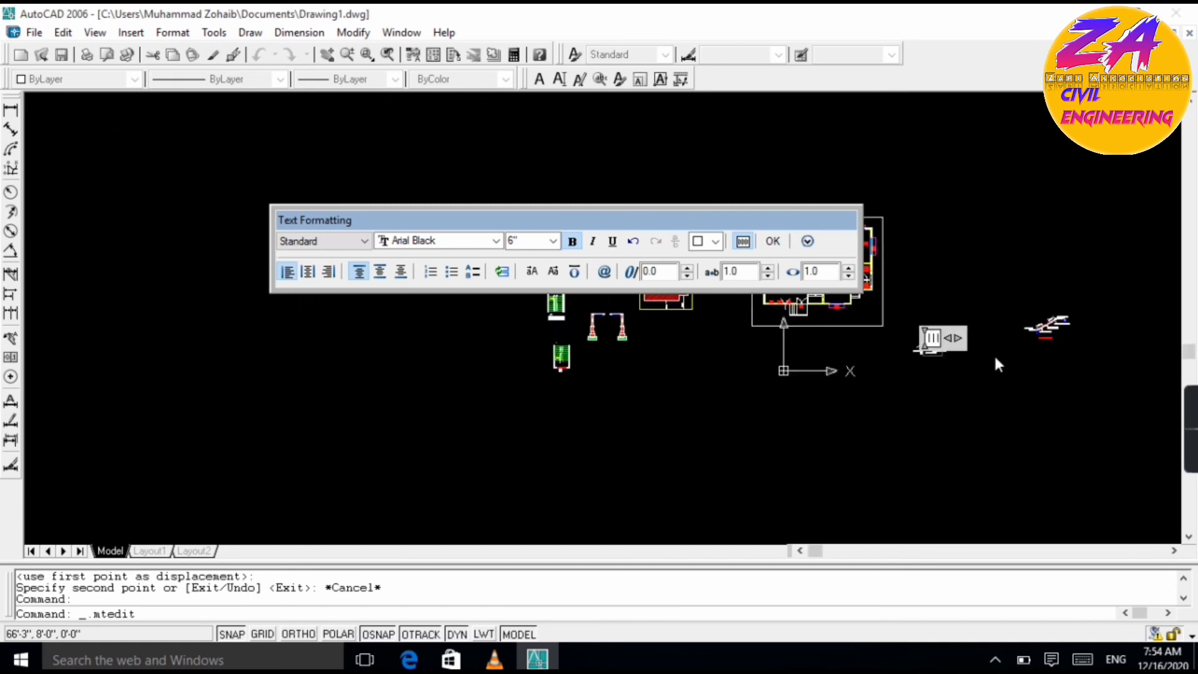
scroll(993, 353, "up", 4)
scroll(861, 475, "down", 5)
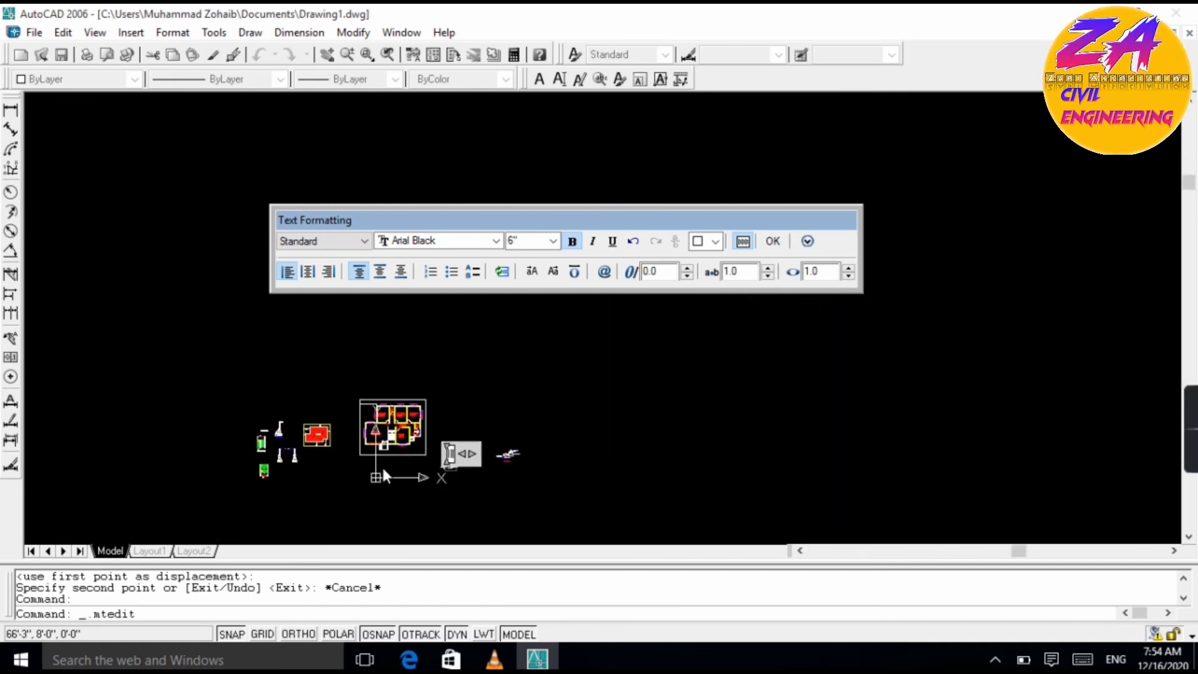
scroll(399, 480, "up", 6)
scroll(819, 404, "up", 4)
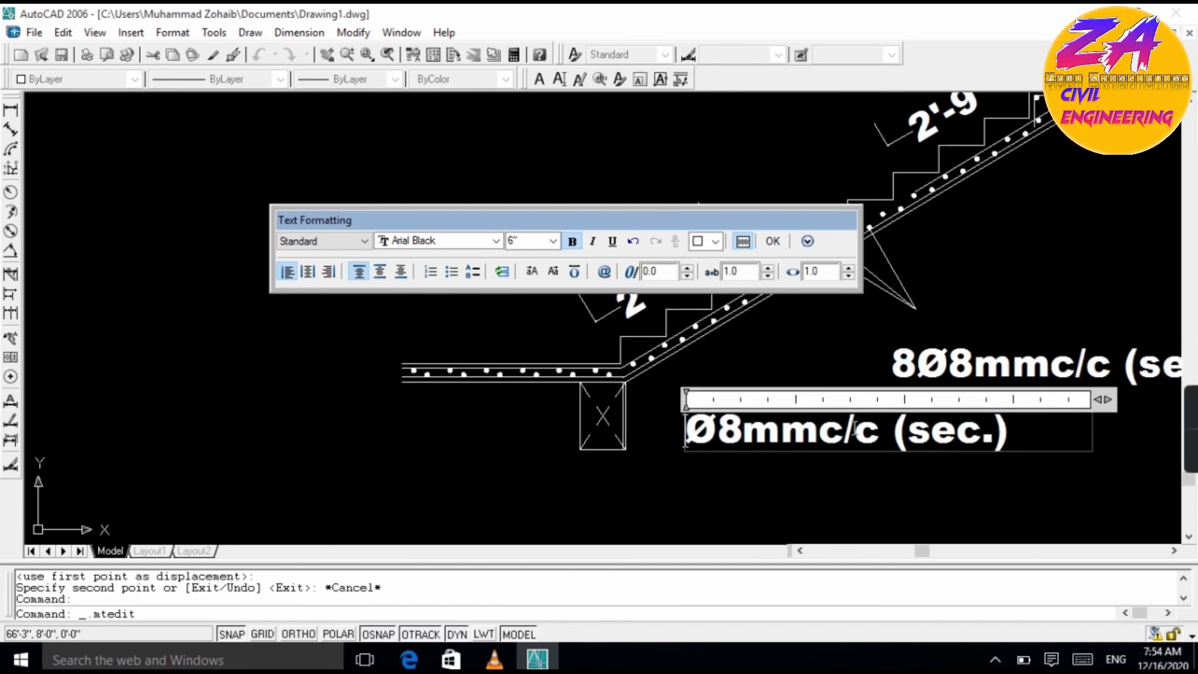
- Change the label beside the lower landing's beam to read 10"Ø4mmc/c (sec.)
type("10")
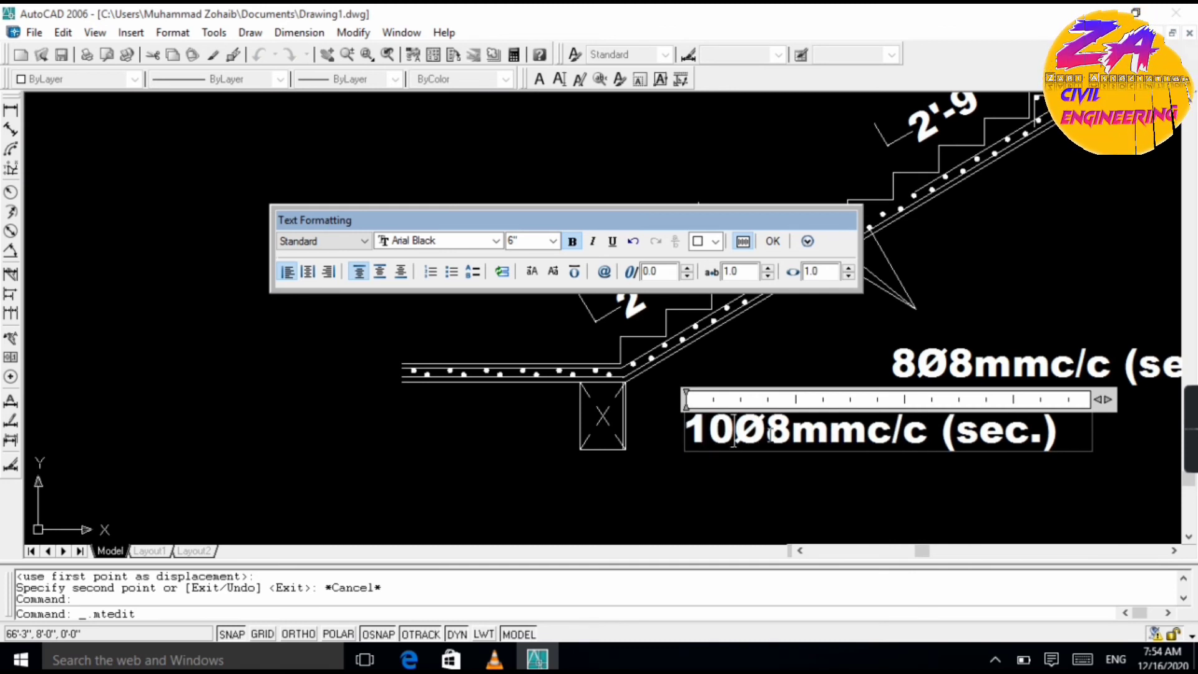
key("BackSpace")
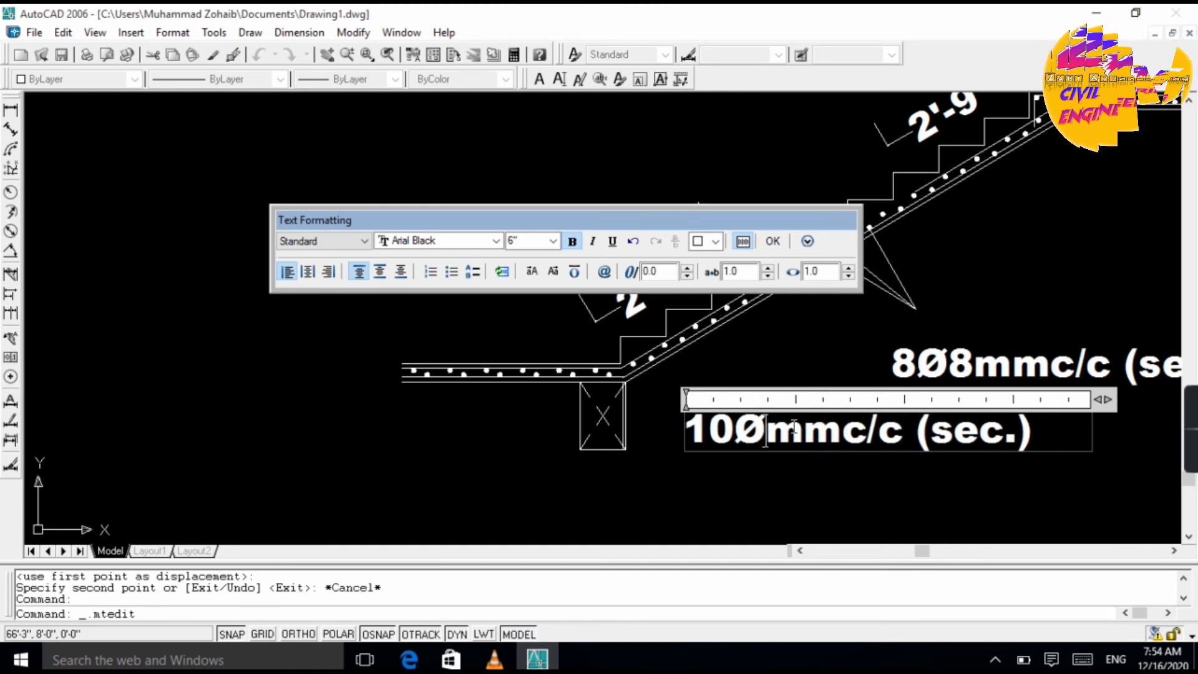
type("4")
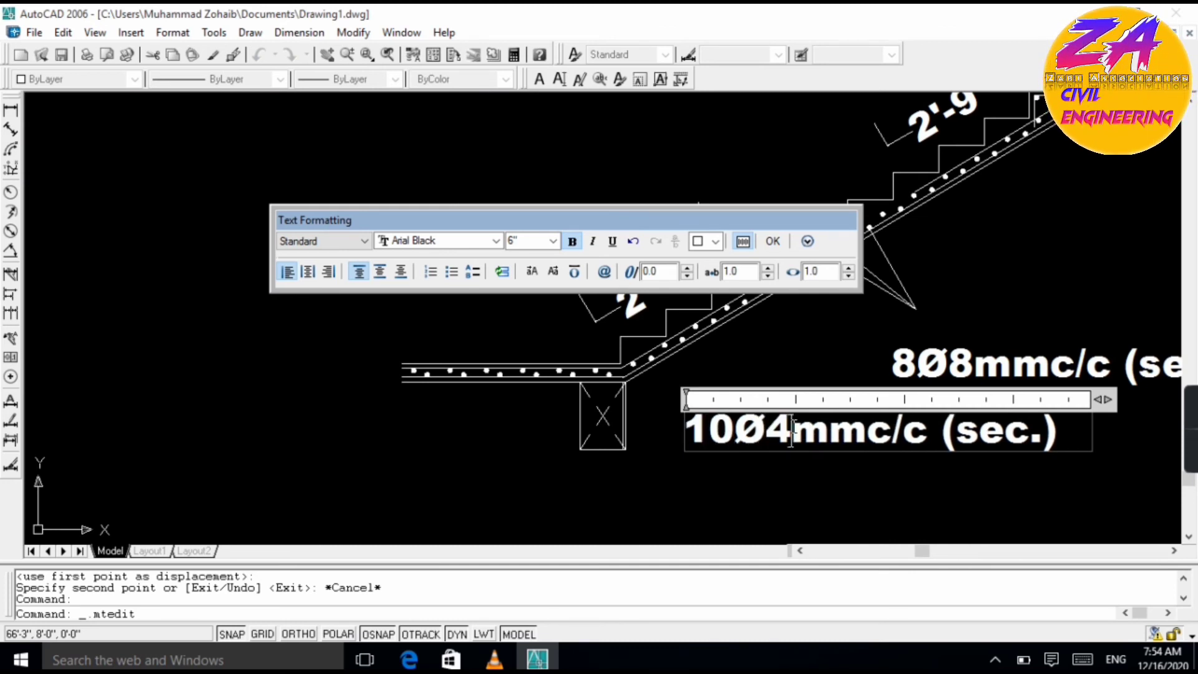
left_click(736, 435)
type("\"")
left_click(927, 358)
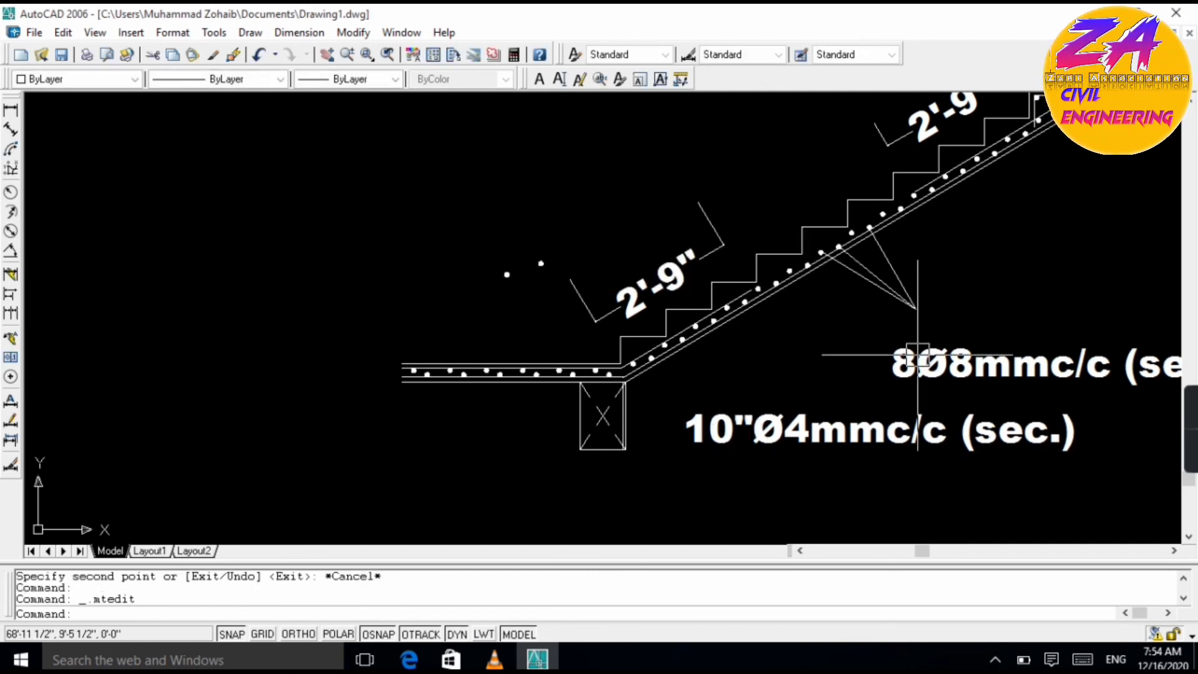
- Add an inch mark to make the mid-flight label 8"Ø8mmc/c (sec.), and change (sec.) to (Main) in the 10"Ø4mmc/c label
double_click(911, 361)
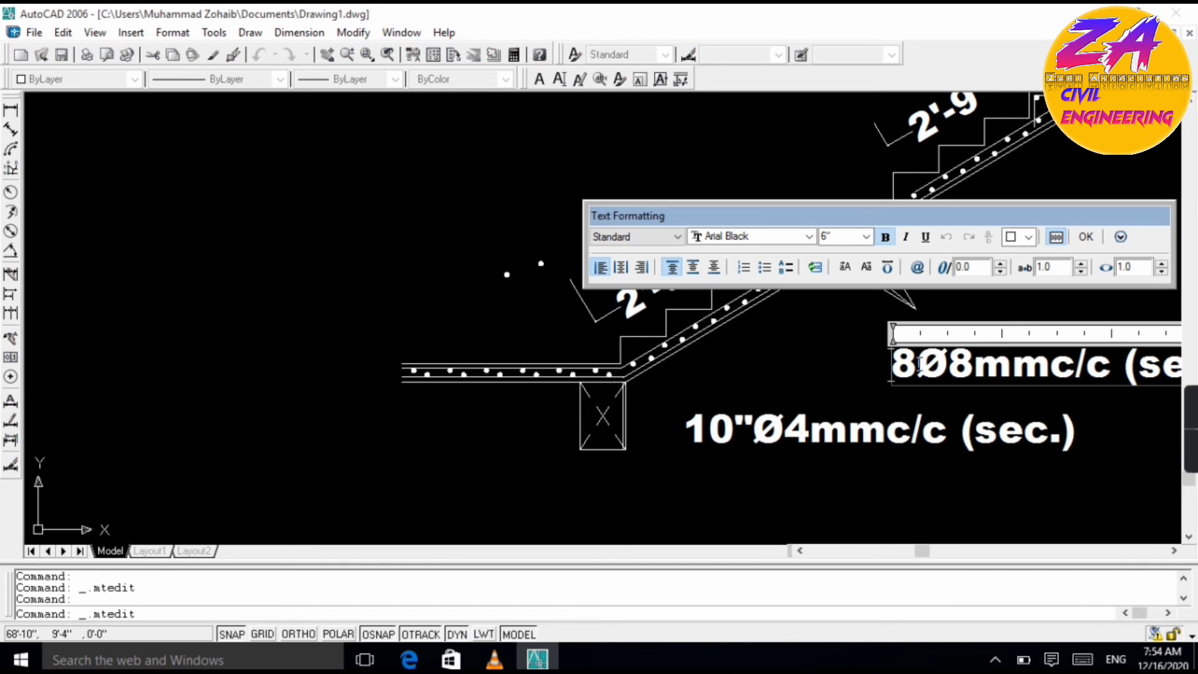
type("\"")
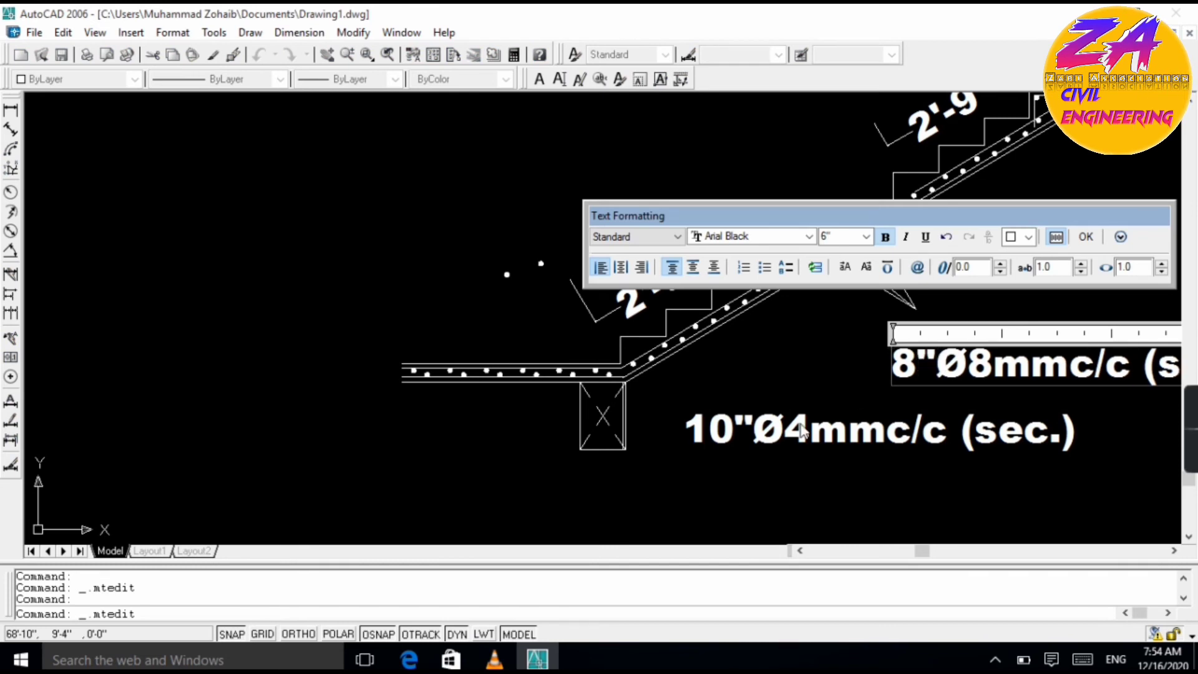
left_click(716, 440)
double_click(883, 431)
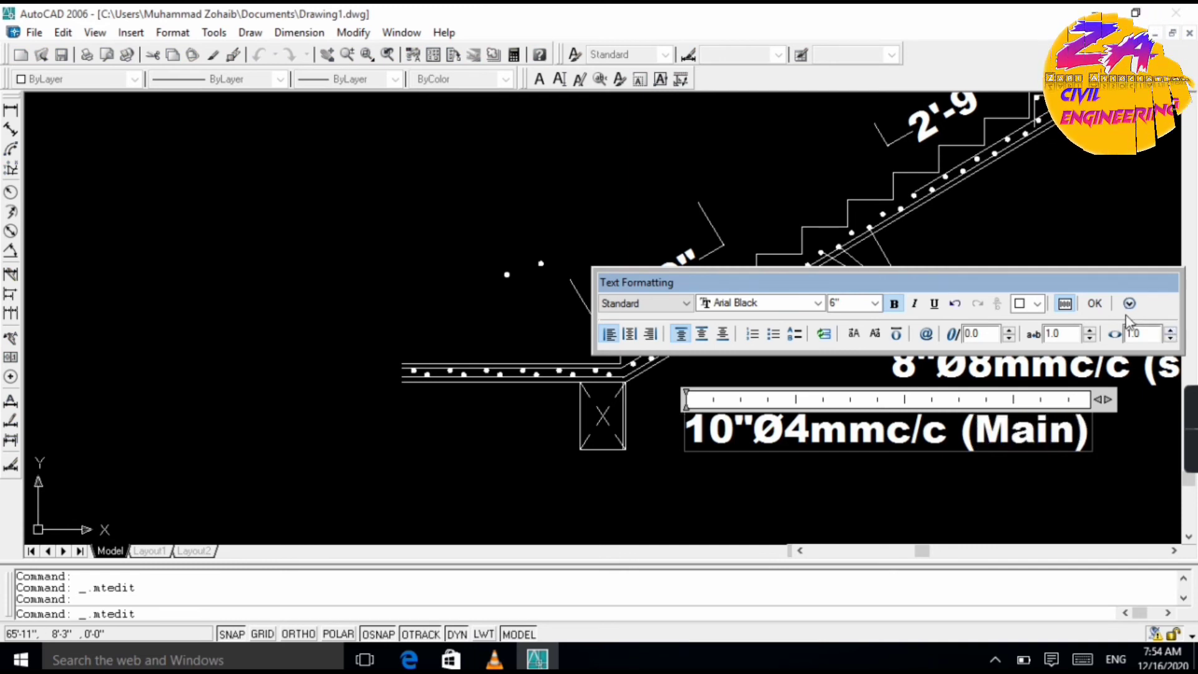
left_click(1089, 306)
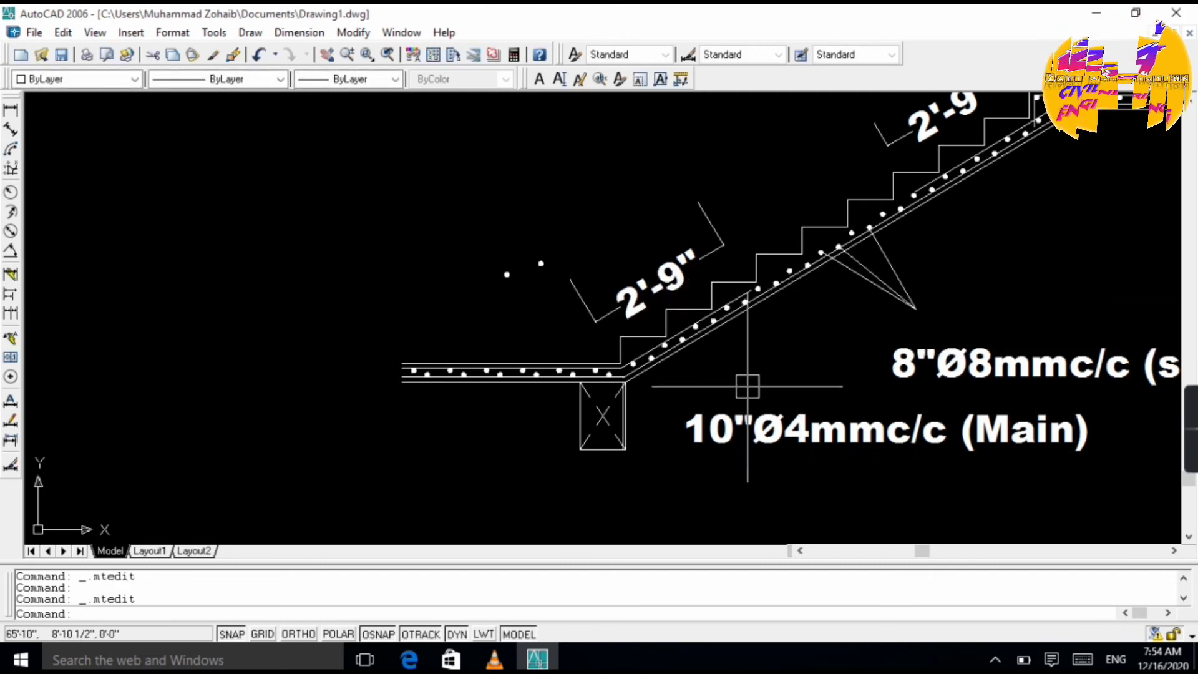
- Draw two connected leader lines from the reinforcement bars at the foot of the flight to a common point above the 10"Ø4mmc/c (Main) label
type("l")
key("Return")
scroll(652, 361, "up", 5)
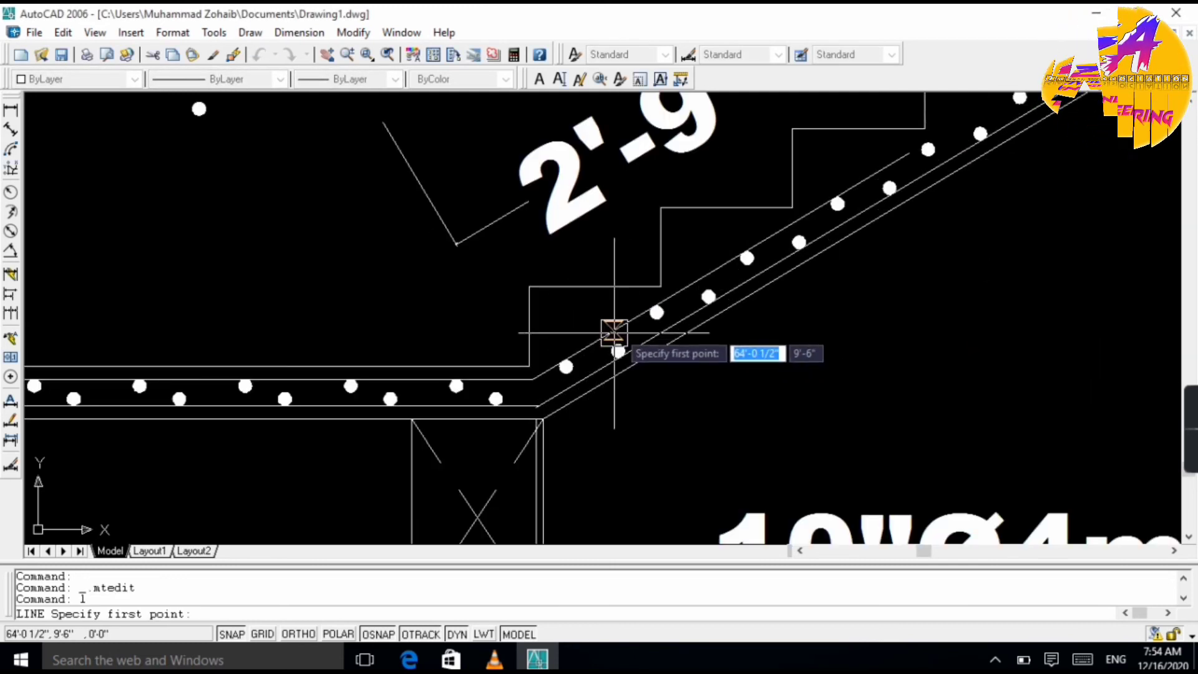
left_click(595, 372)
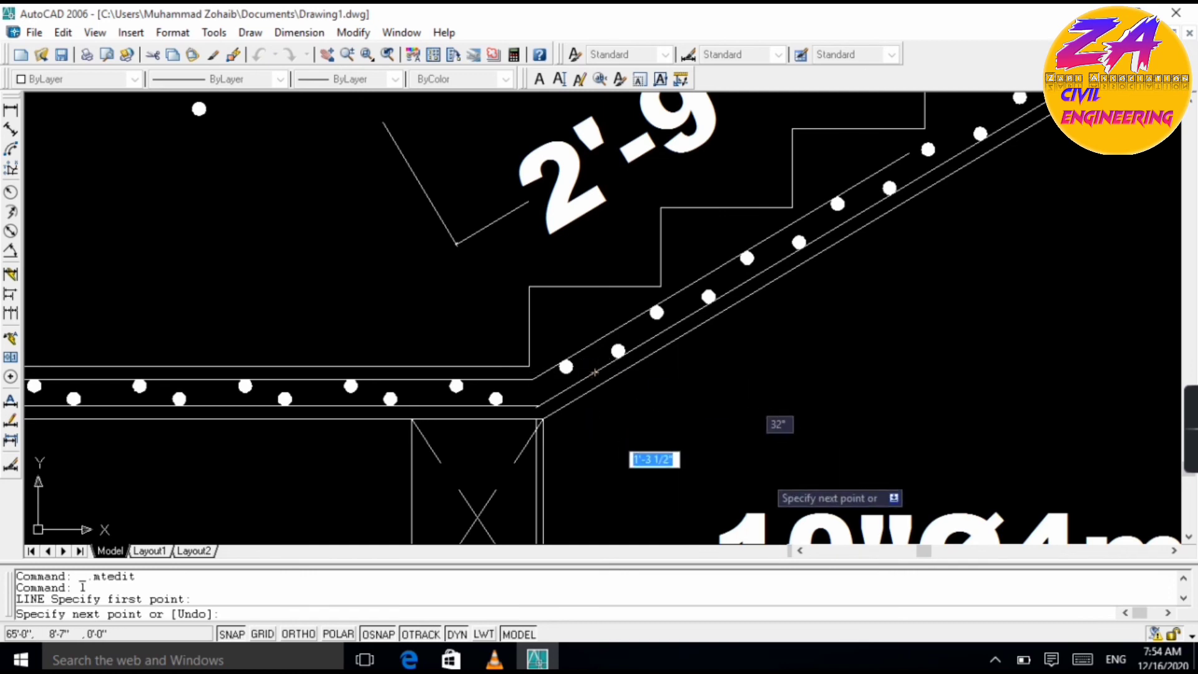
left_click(720, 511)
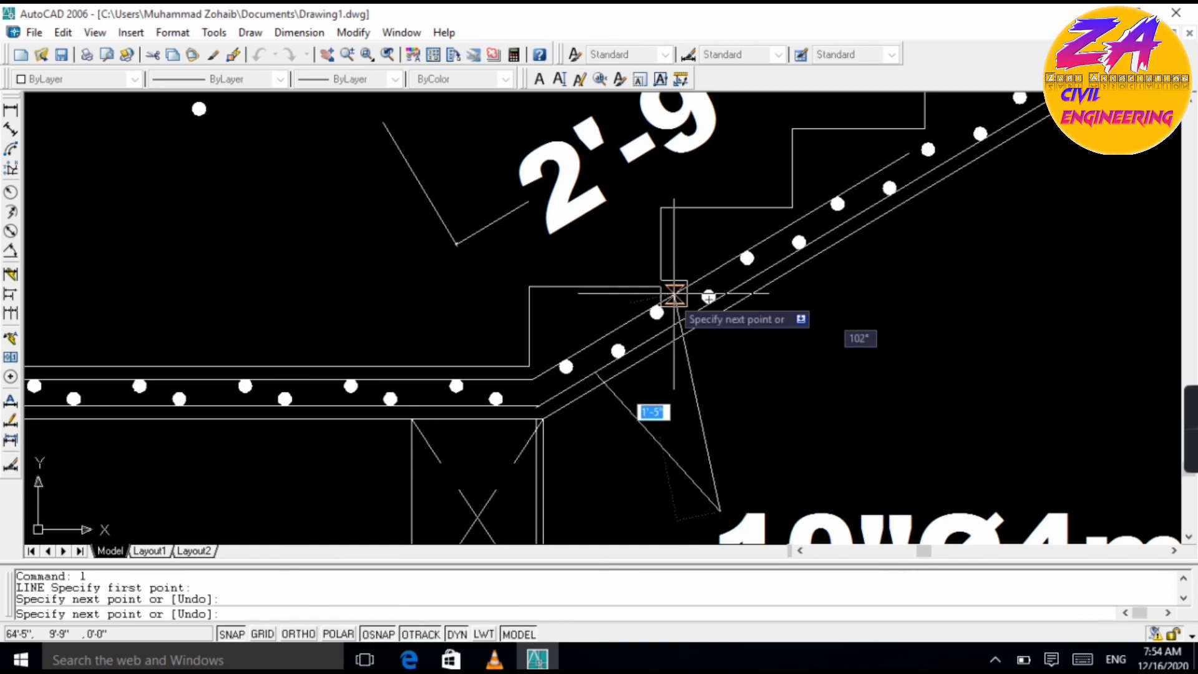
left_click(674, 295)
key("Escape")
scroll(668, 294, "down", 5)
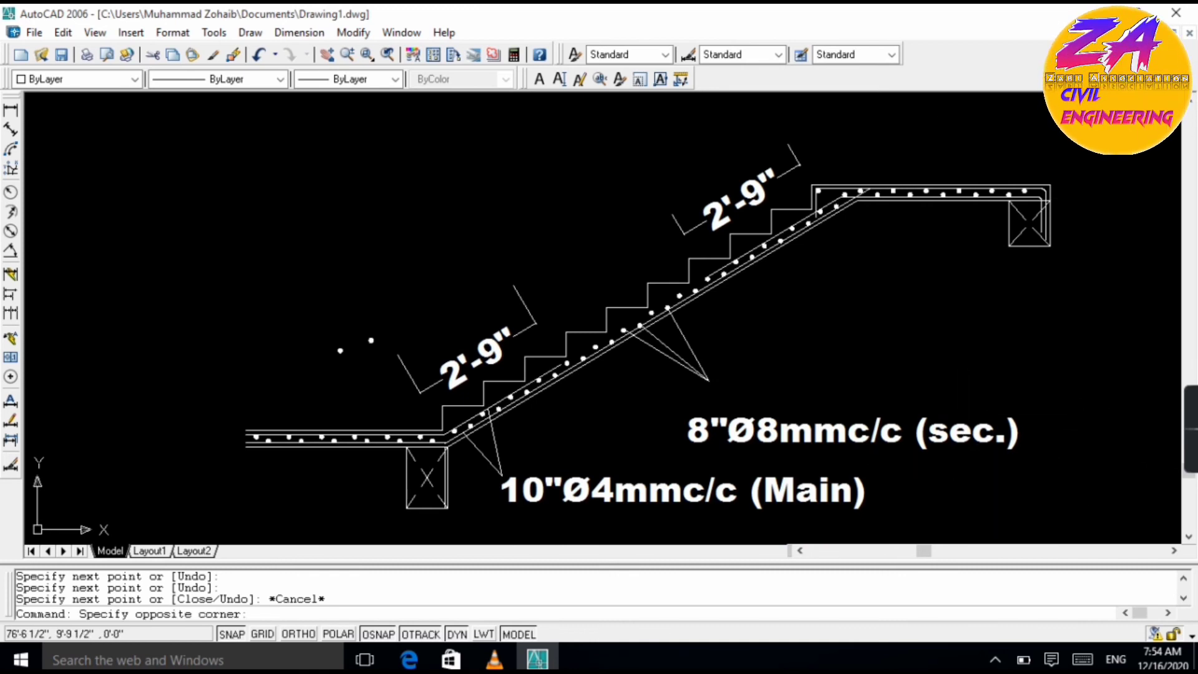
- Copy the 8"Ø8mmc/c (sec.) label to a spot above the upper landing
left_click(683, 467)
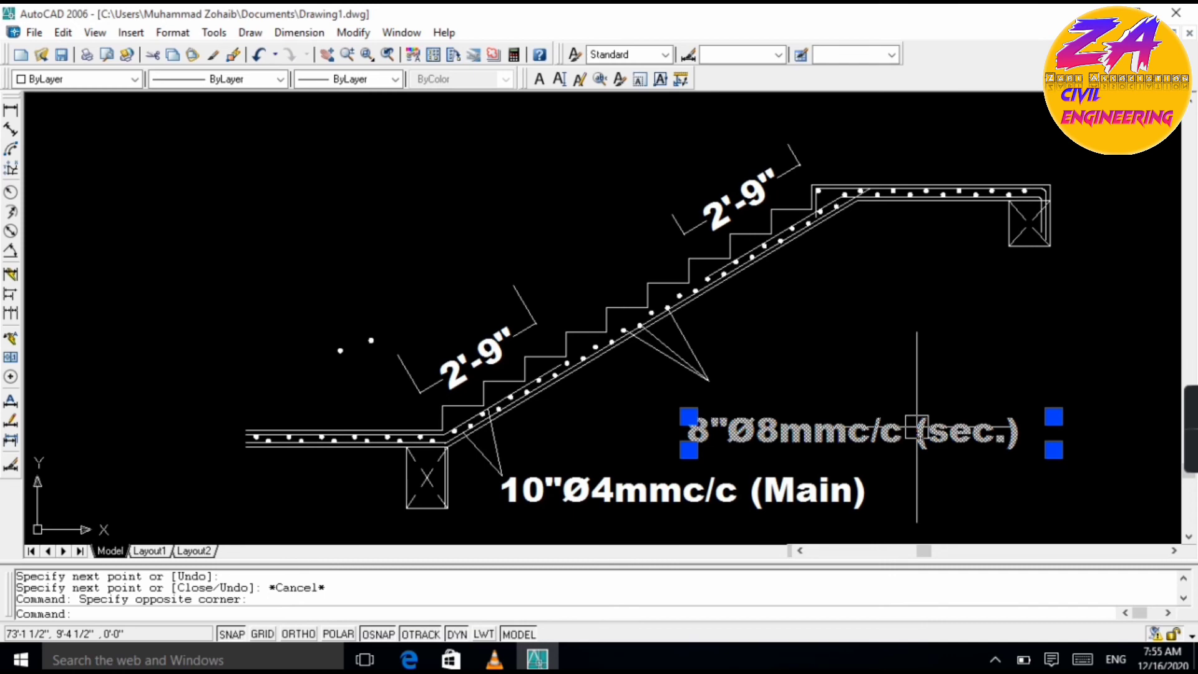
type("co")
key("Return")
left_click(915, 430)
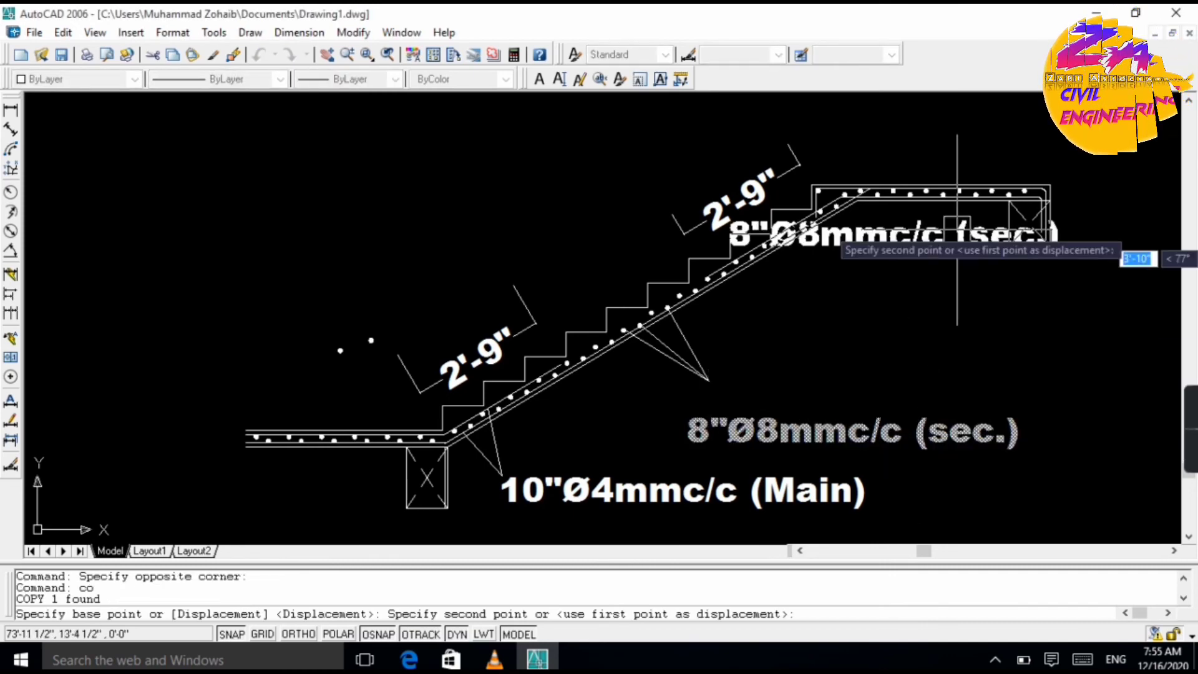
left_click(1068, 127)
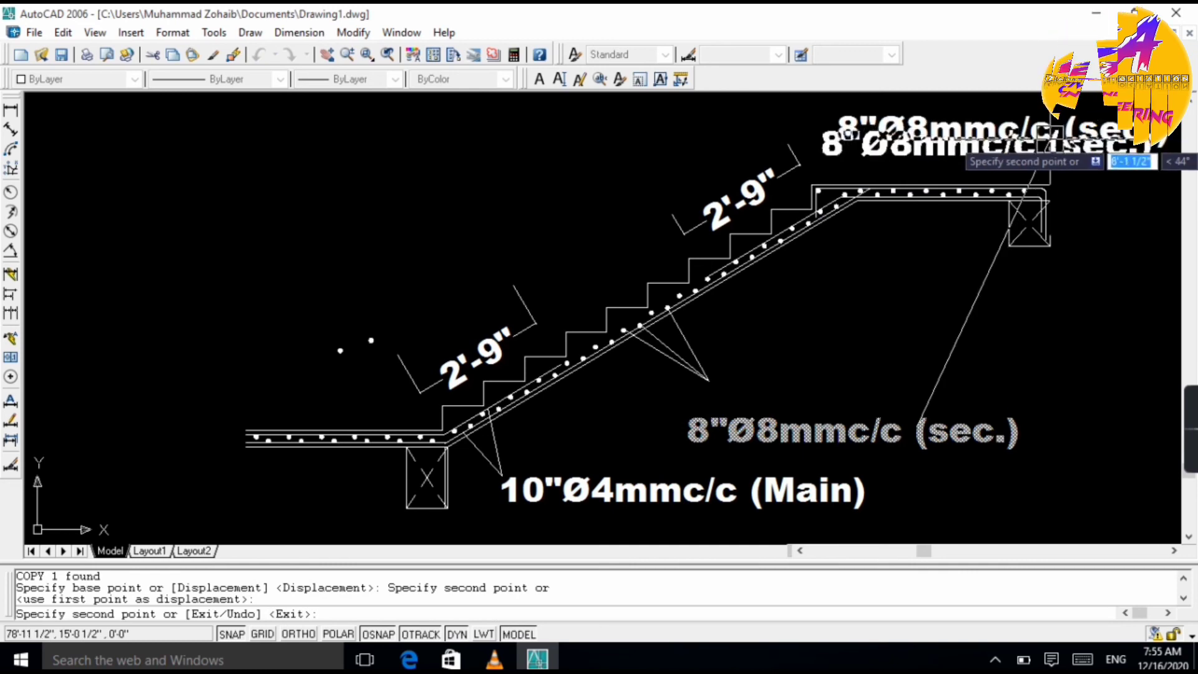
key("Escape")
- Replace the text of the copied label above the upper landing with "Landing beam", consulting the existing stair detail for the wording
double_click(936, 131)
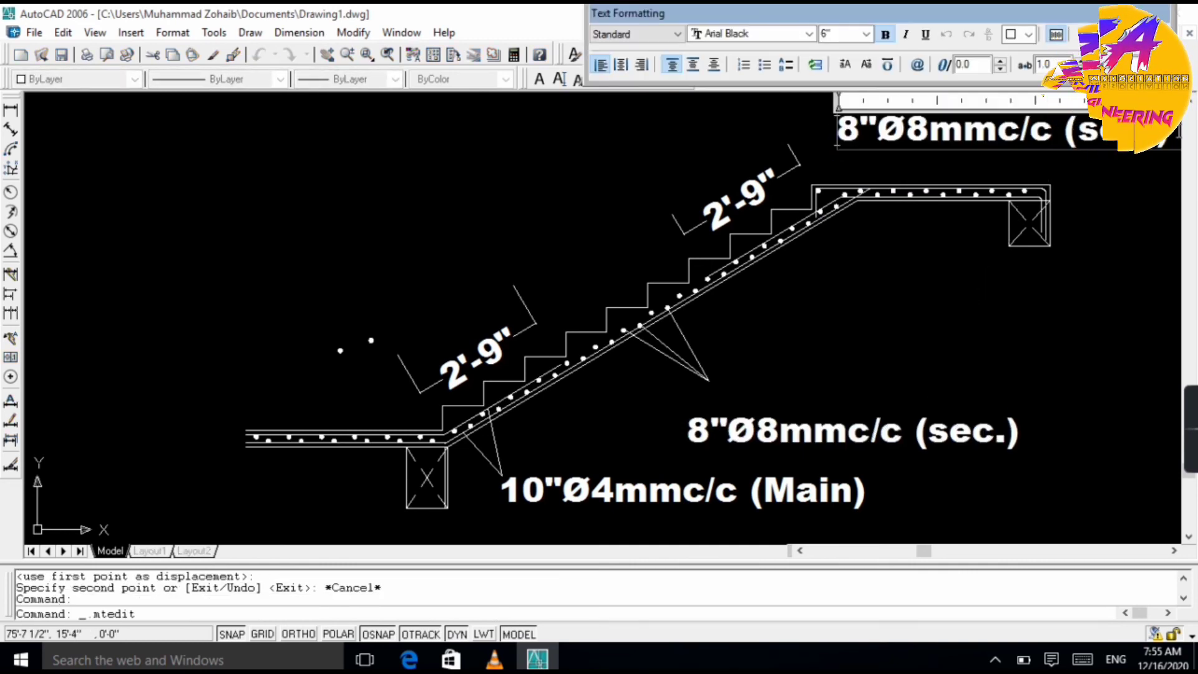
key("ctrl+a")
key("Delete")
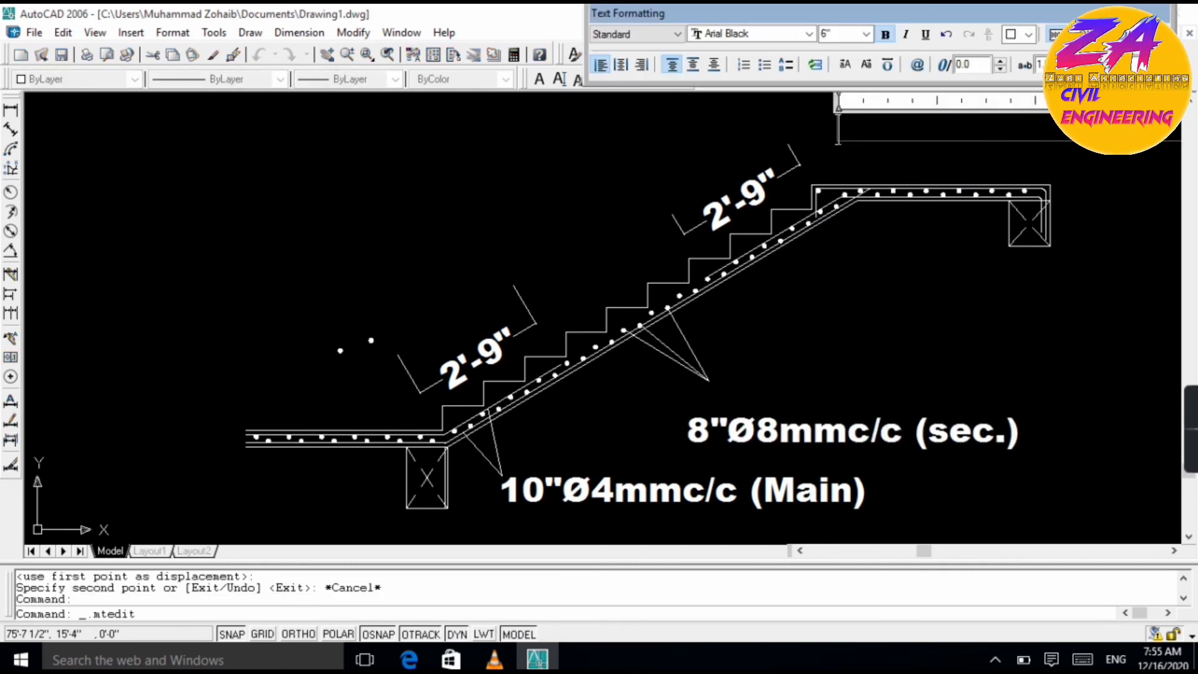
type("La")
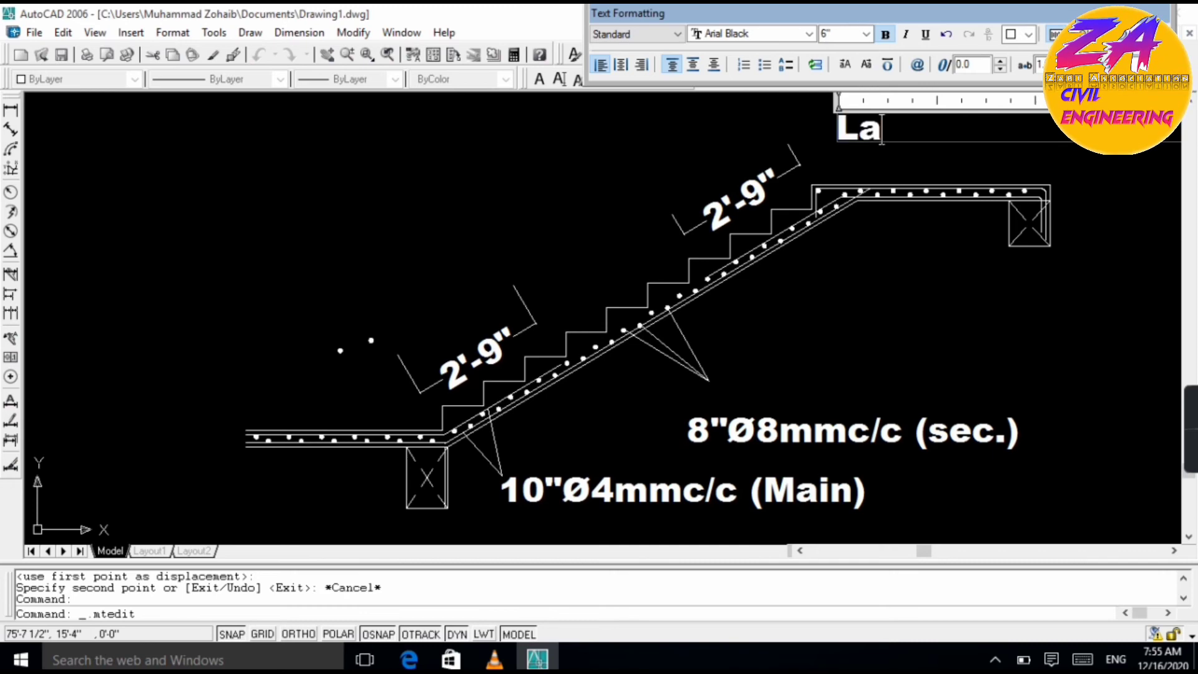
scroll(1105, 196, "down", 10)
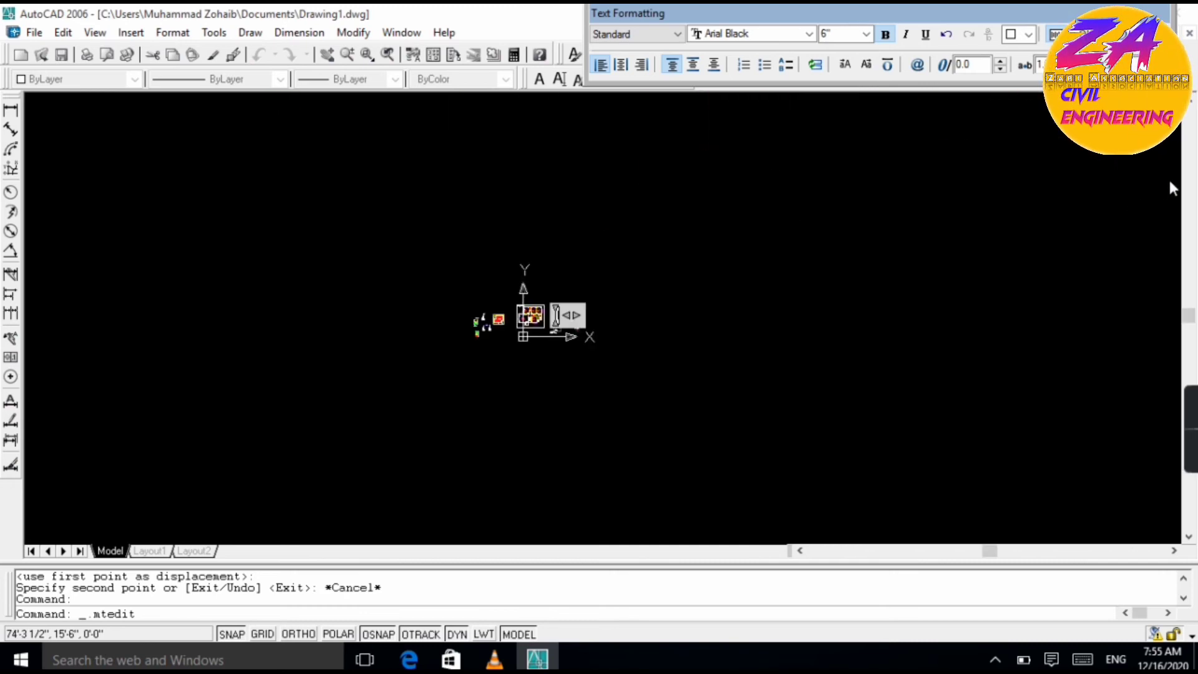
scroll(625, 357, "up", 10)
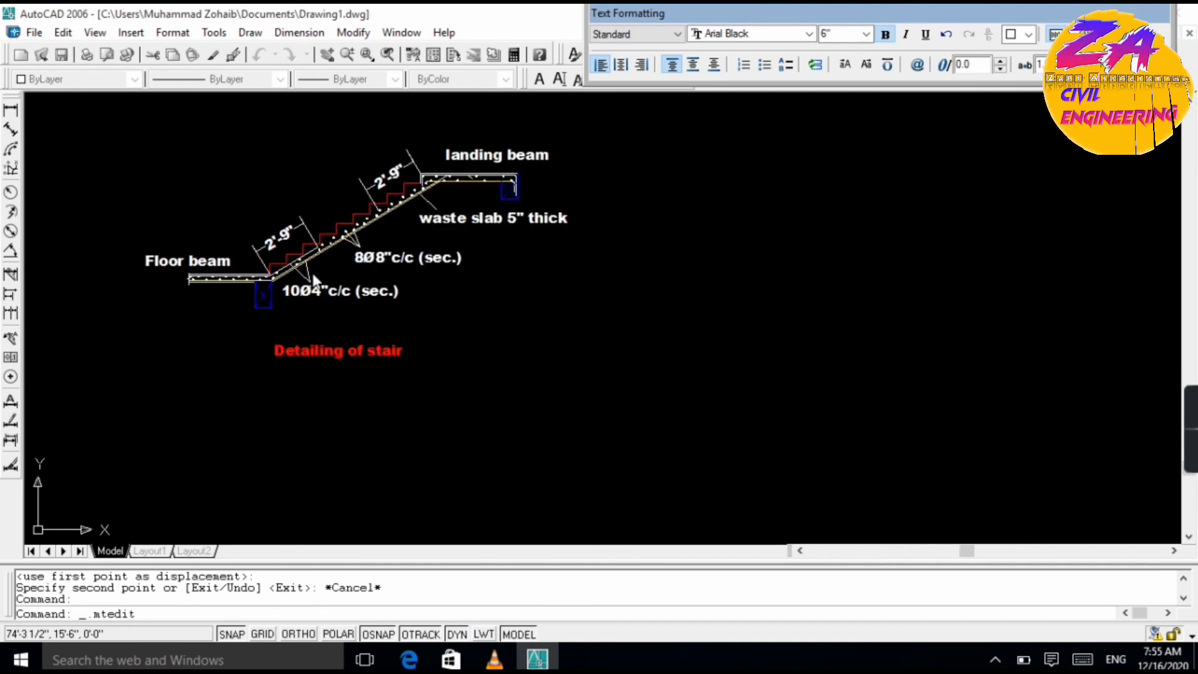
scroll(185, 304, "down", 5)
scroll(141, 340, "up", 5)
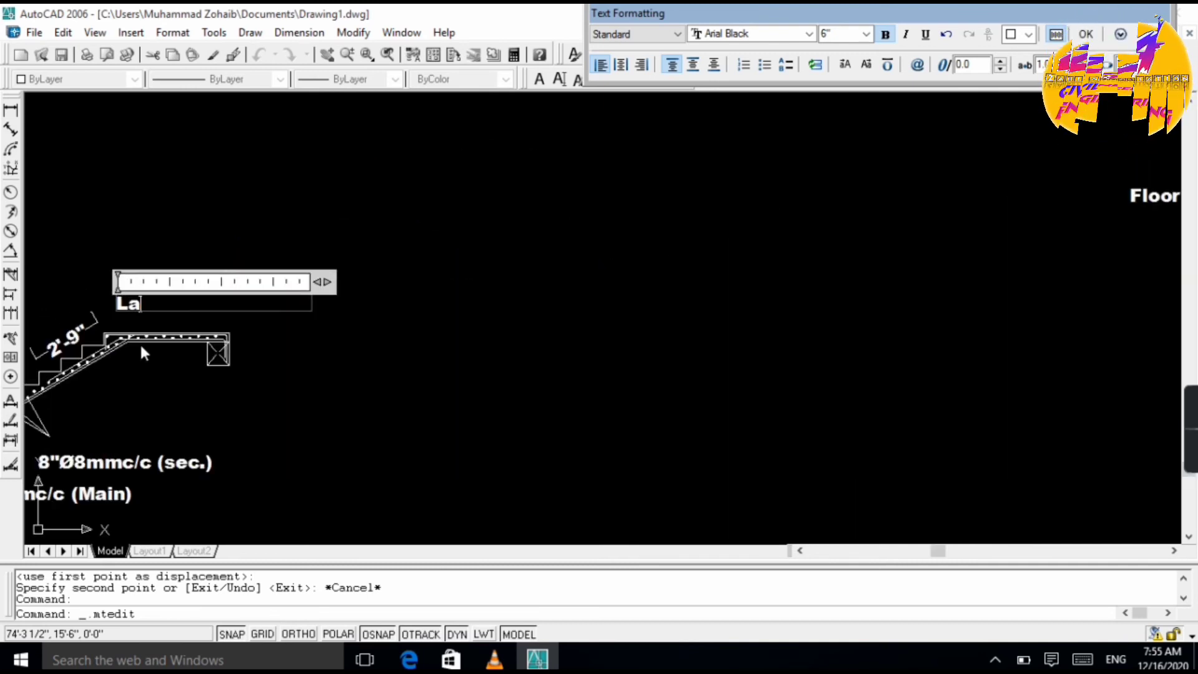
type("ng")
key("BackSpace")
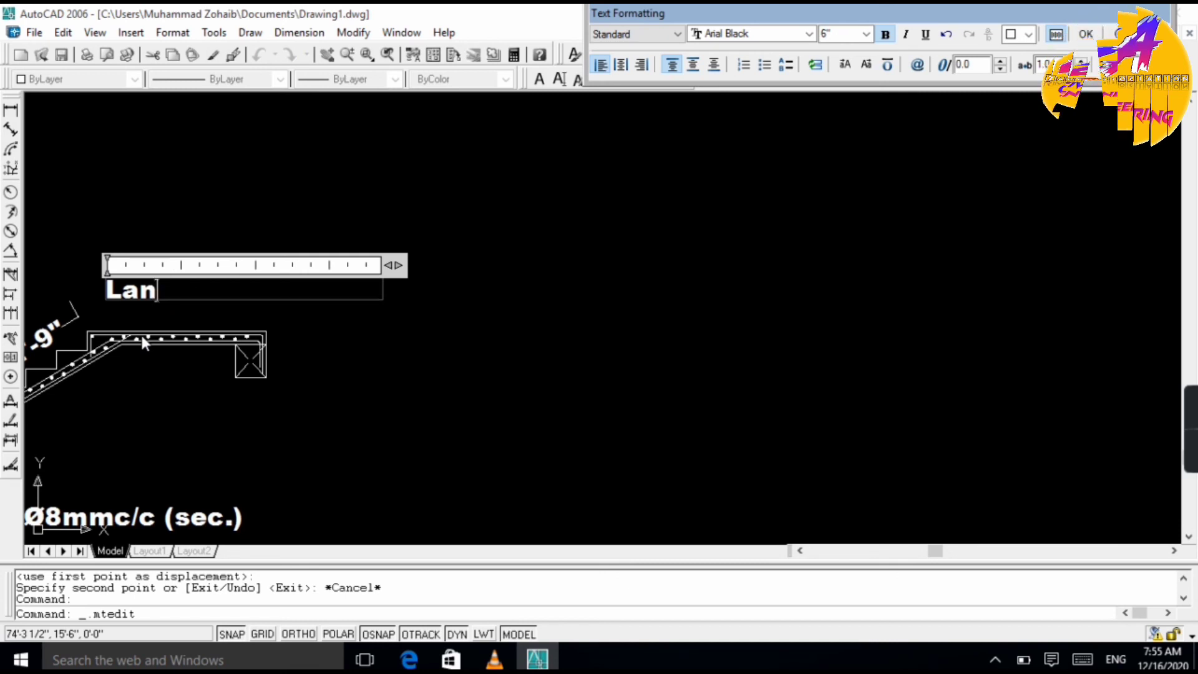
type("ding ")
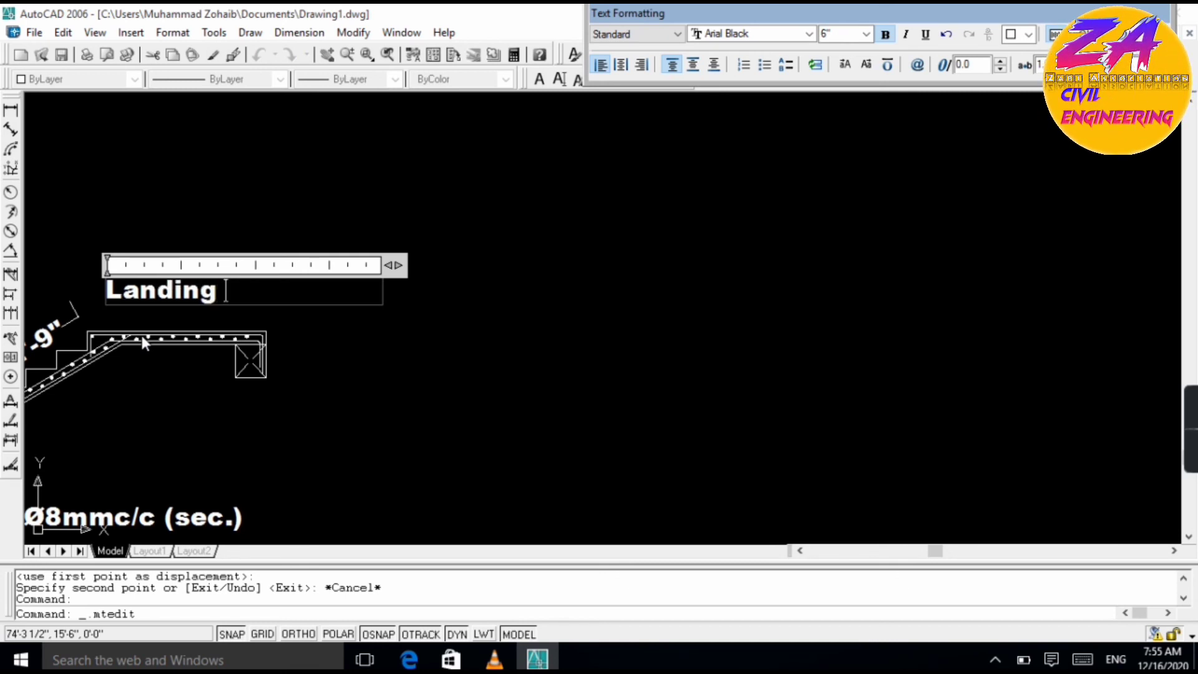
type("beam")
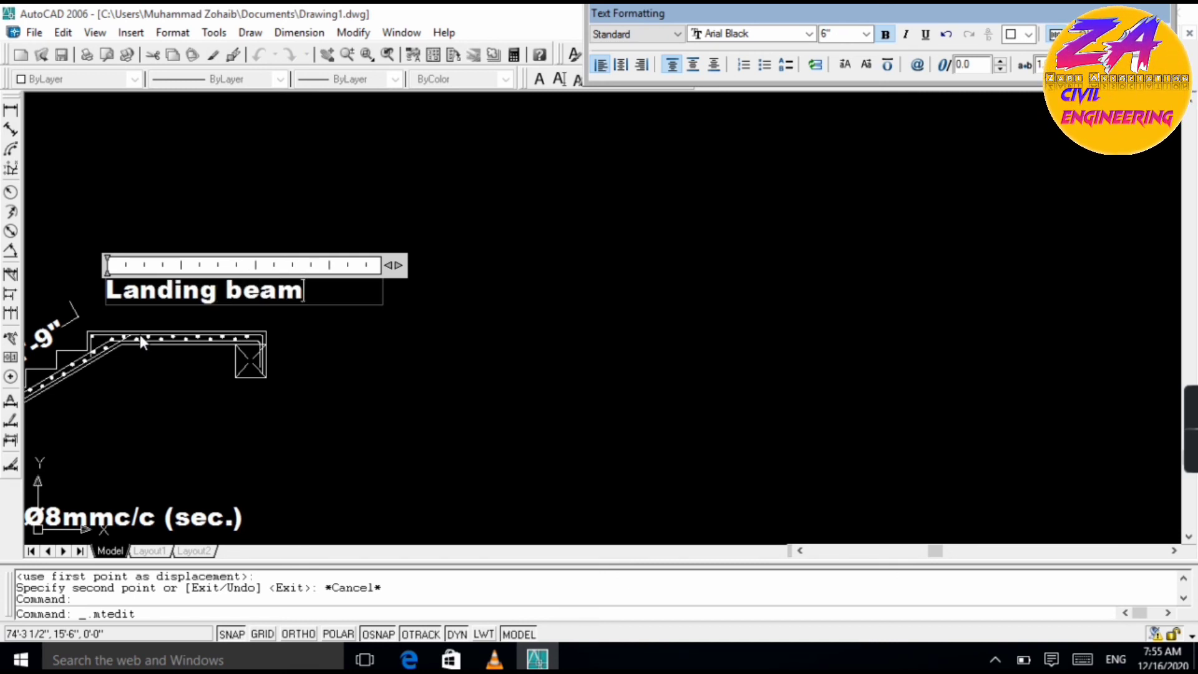
key("Return")
left_click(481, 305)
- Copy the Landing beam label to a spot above the lower landing
scroll(477, 305, "down", 4)
scroll(358, 308, "up", 3)
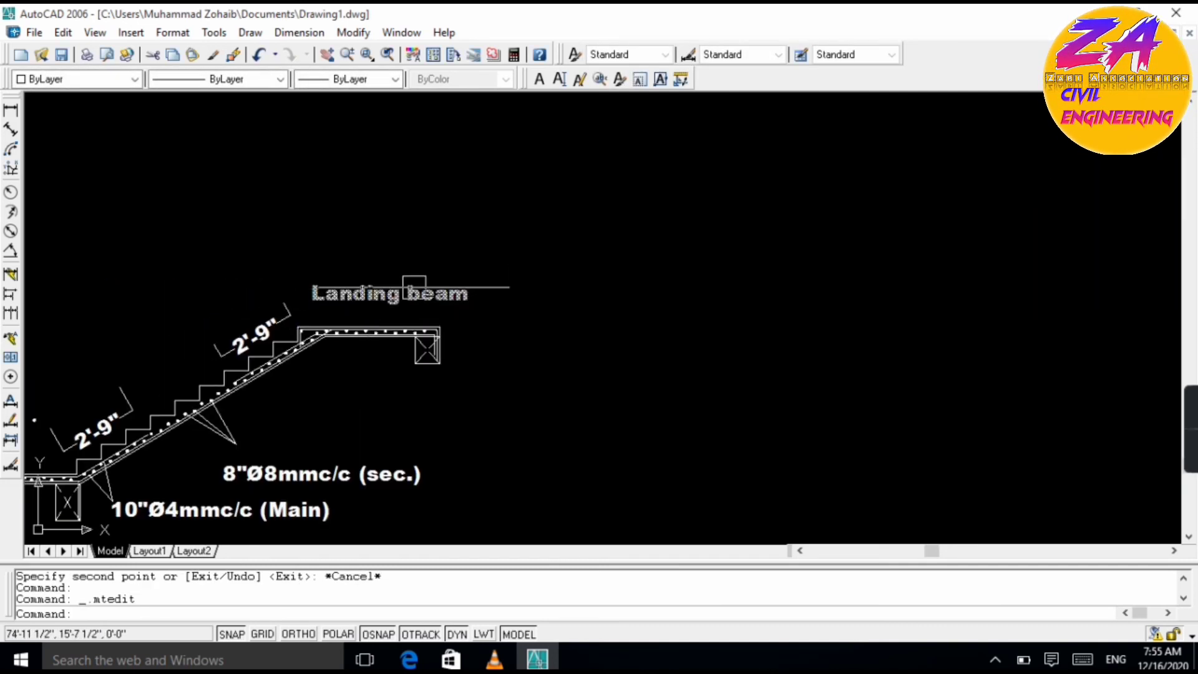
left_click(406, 292)
type("co")
key("Return")
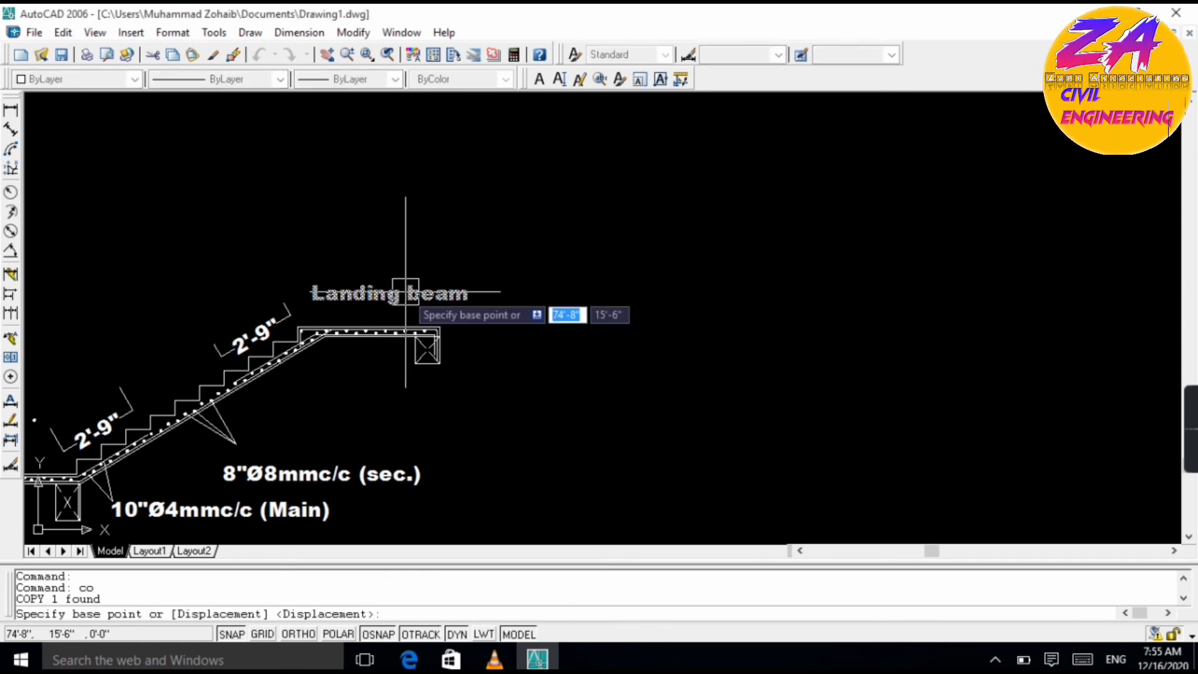
left_click(402, 294)
scroll(152, 389, "down", 5)
scroll(152, 388, "up", 5)
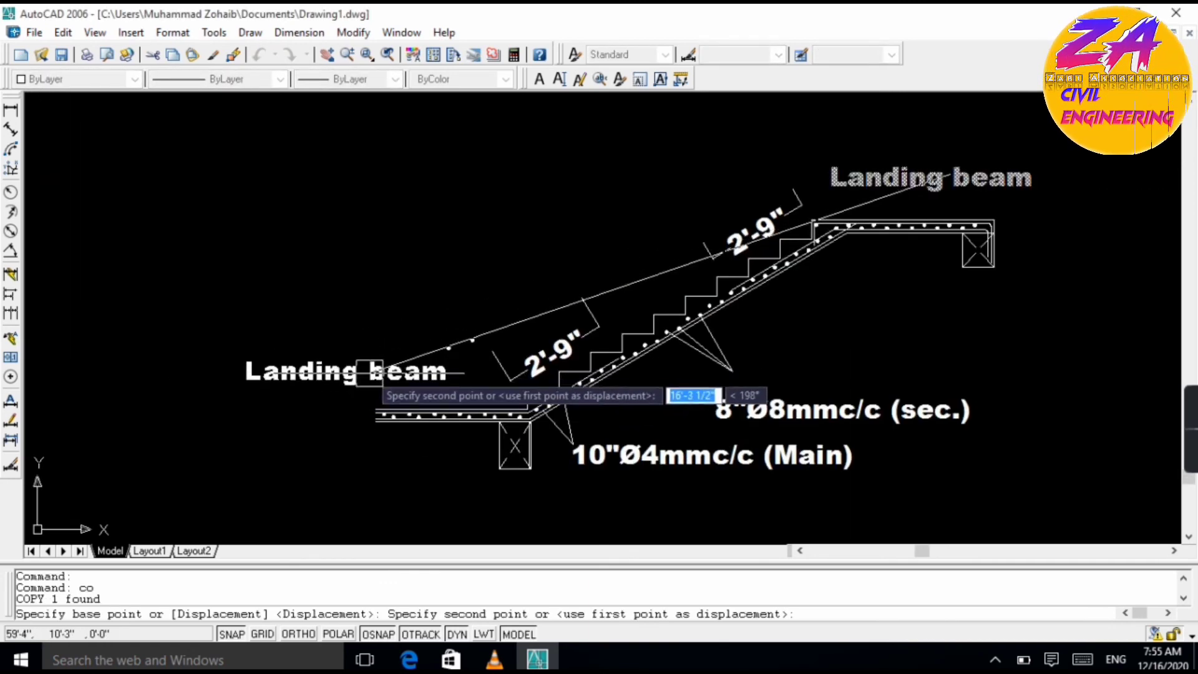
key("Escape")
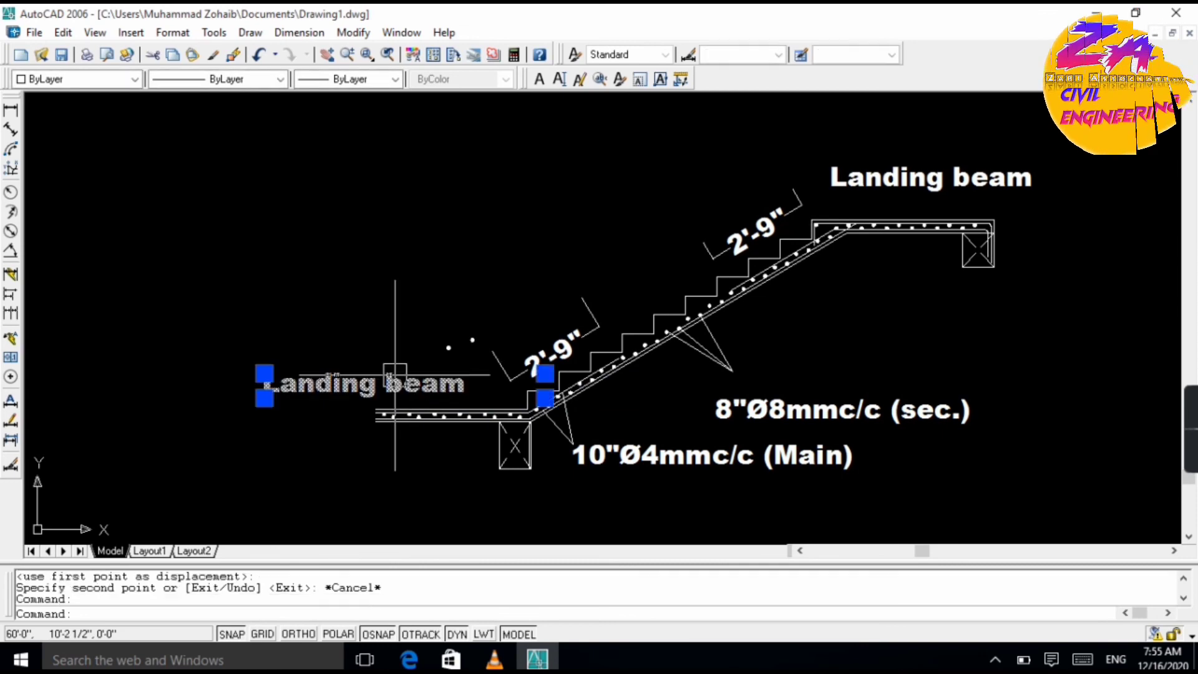
- Change the text of the copied label above the lower landing to "Flooe beam"
double_click(384, 390)
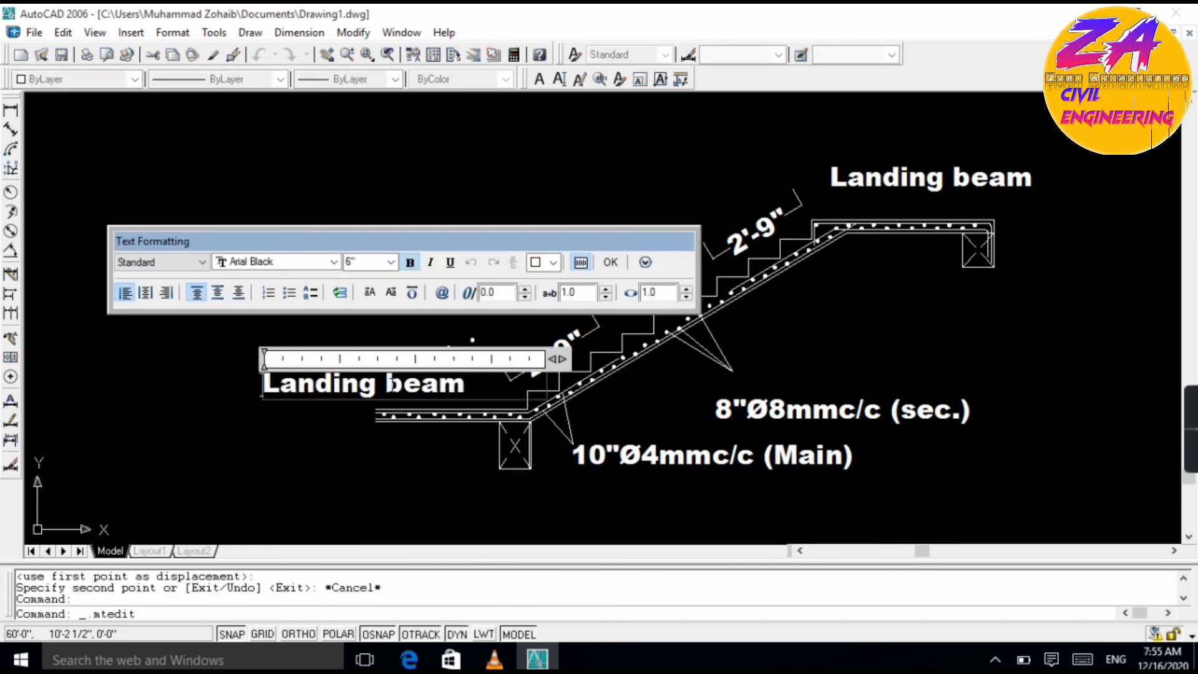
left_click(376, 384)
key("BackSpace")
key("BackSpace")
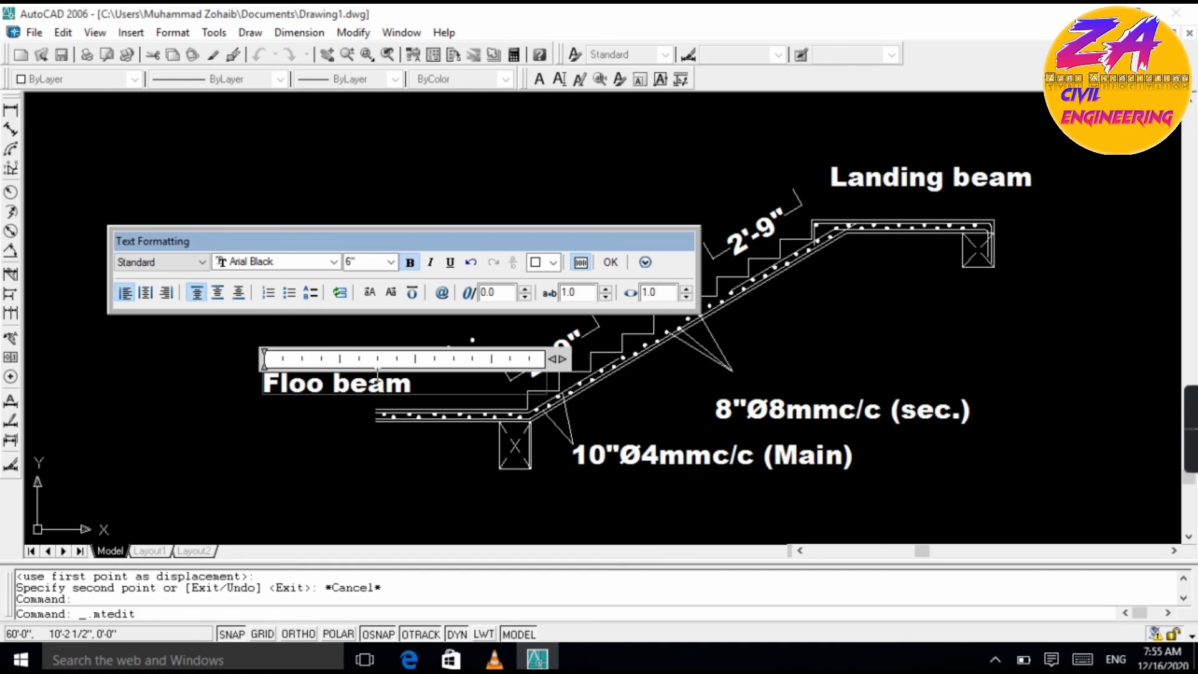
left_click(610, 263)
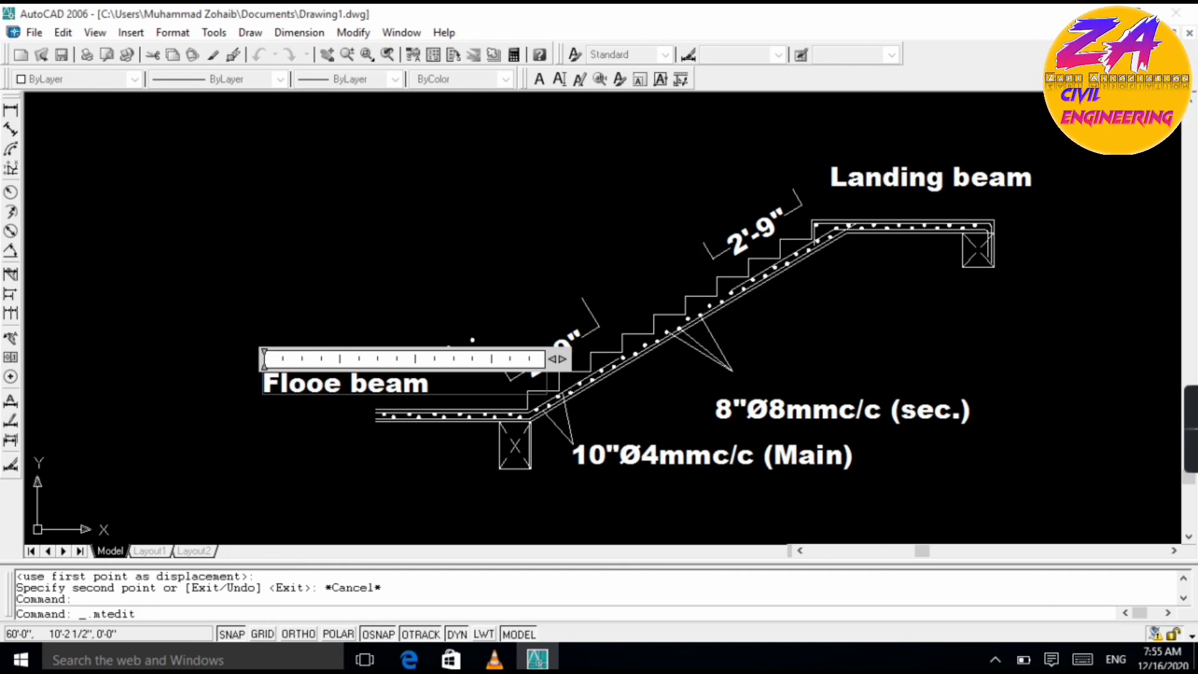
scroll(377, 415, "up", 6)
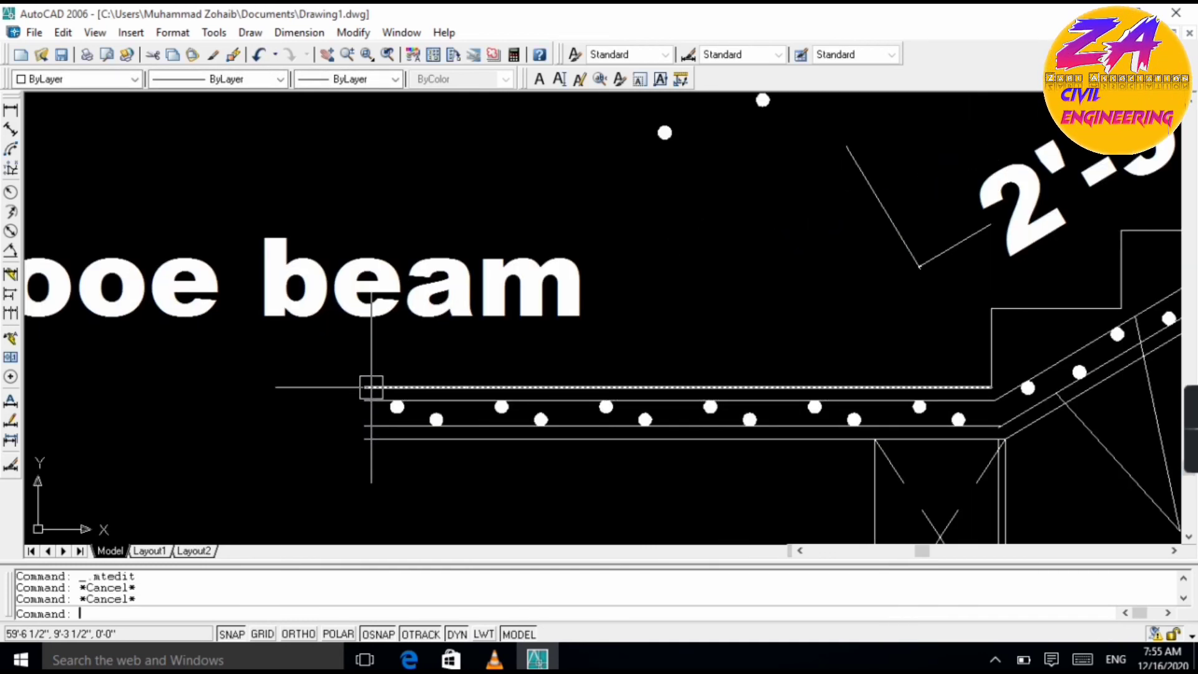
type("l")
key("Return")
left_click(372, 361)
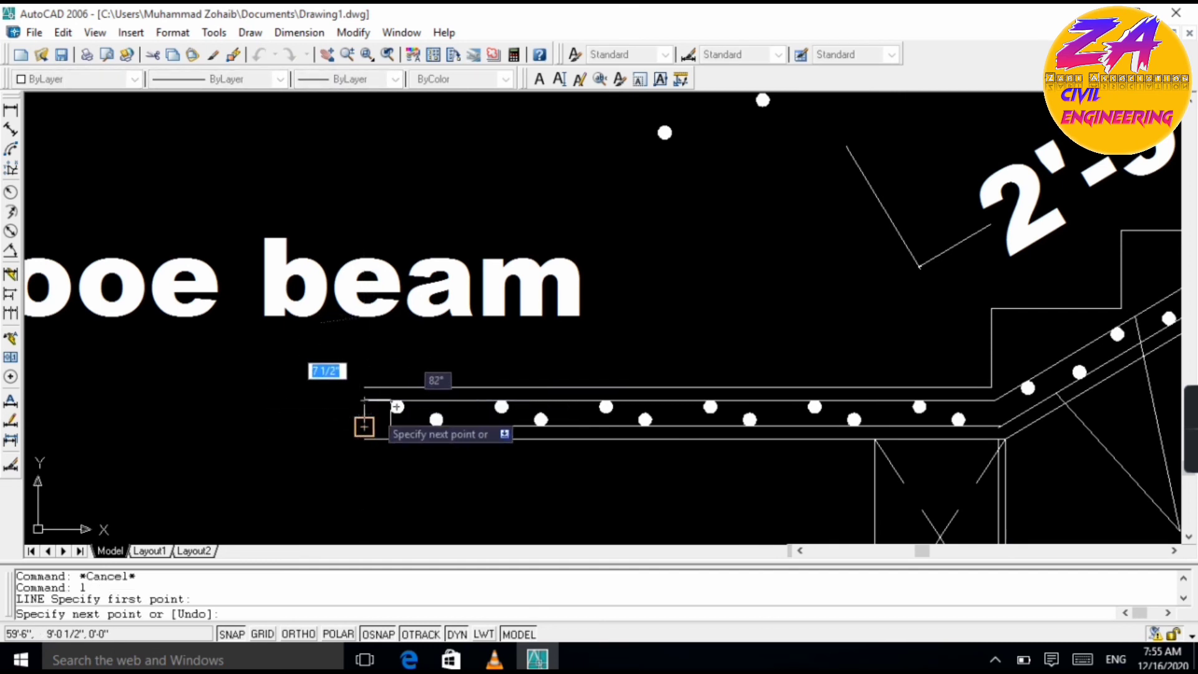
key("Escape")
- Draw a zigzag break line about 7" tall across the open end of the lower landing slab
scroll(368, 410, "up", 2)
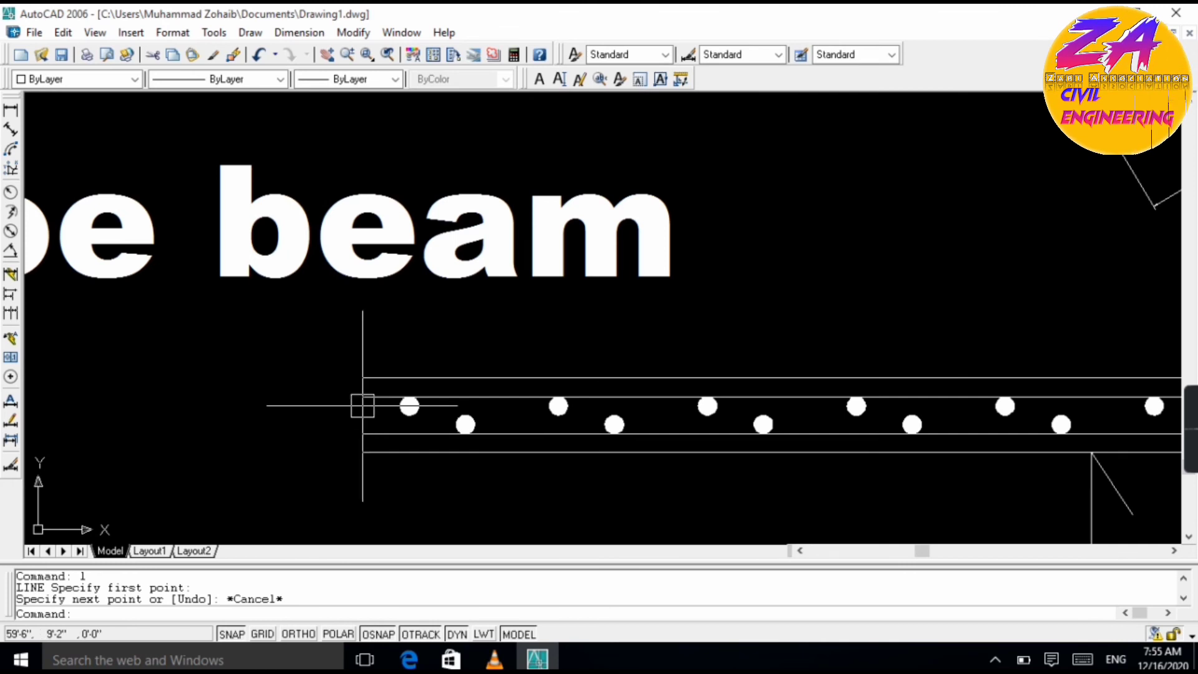
scroll(362, 406, "up", 2)
type("l")
key("Return")
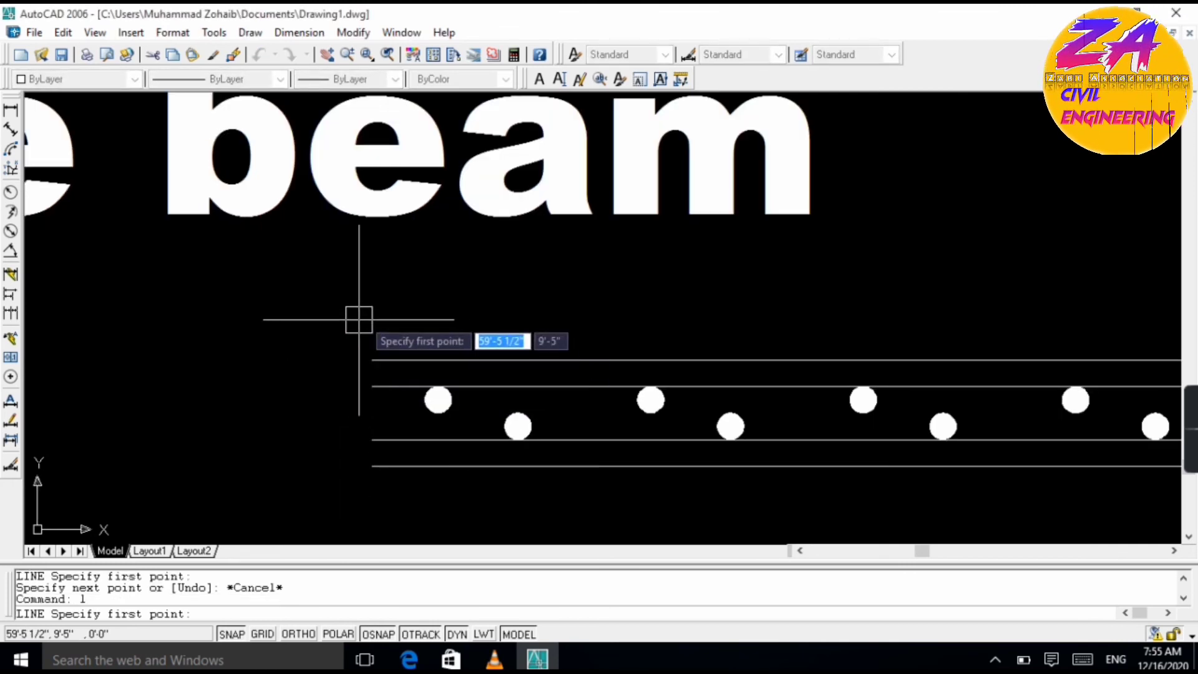
left_click(369, 321)
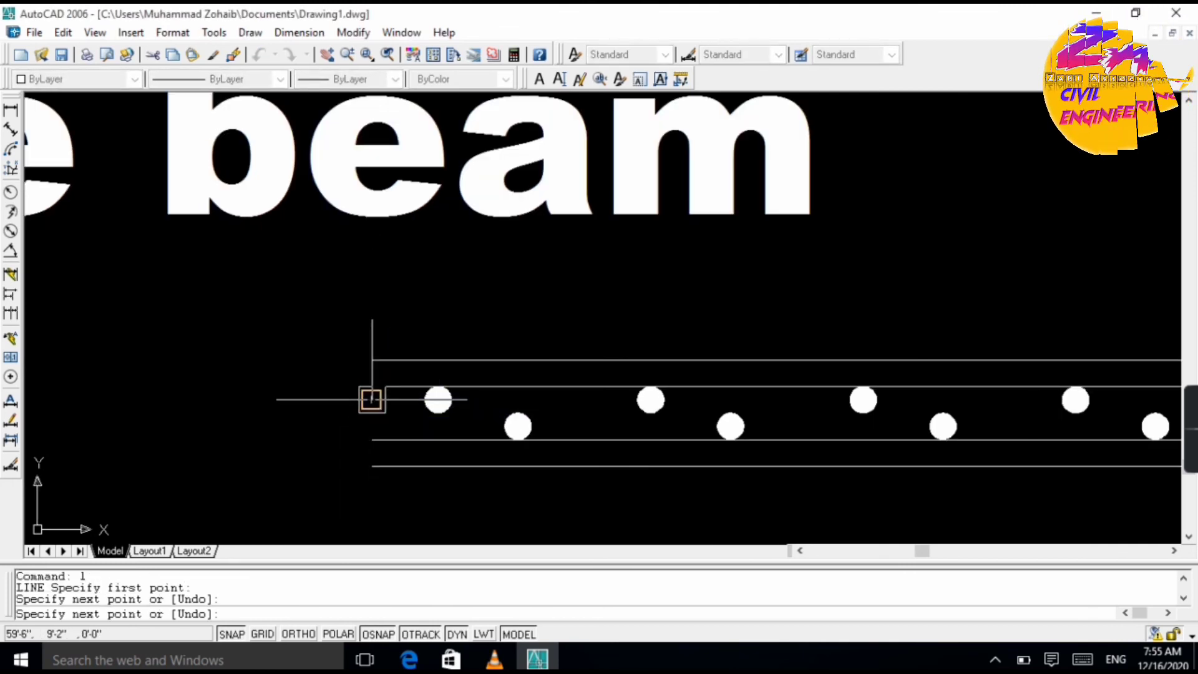
left_click(331, 399)
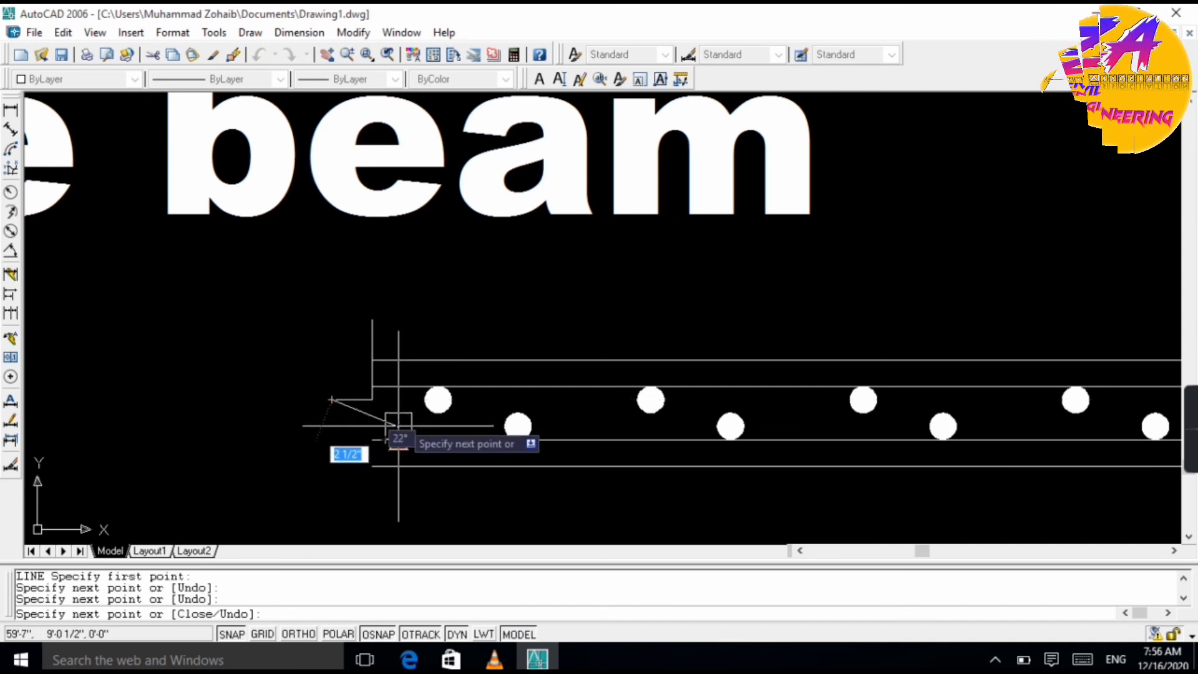
left_click(398, 439)
left_click(365, 418)
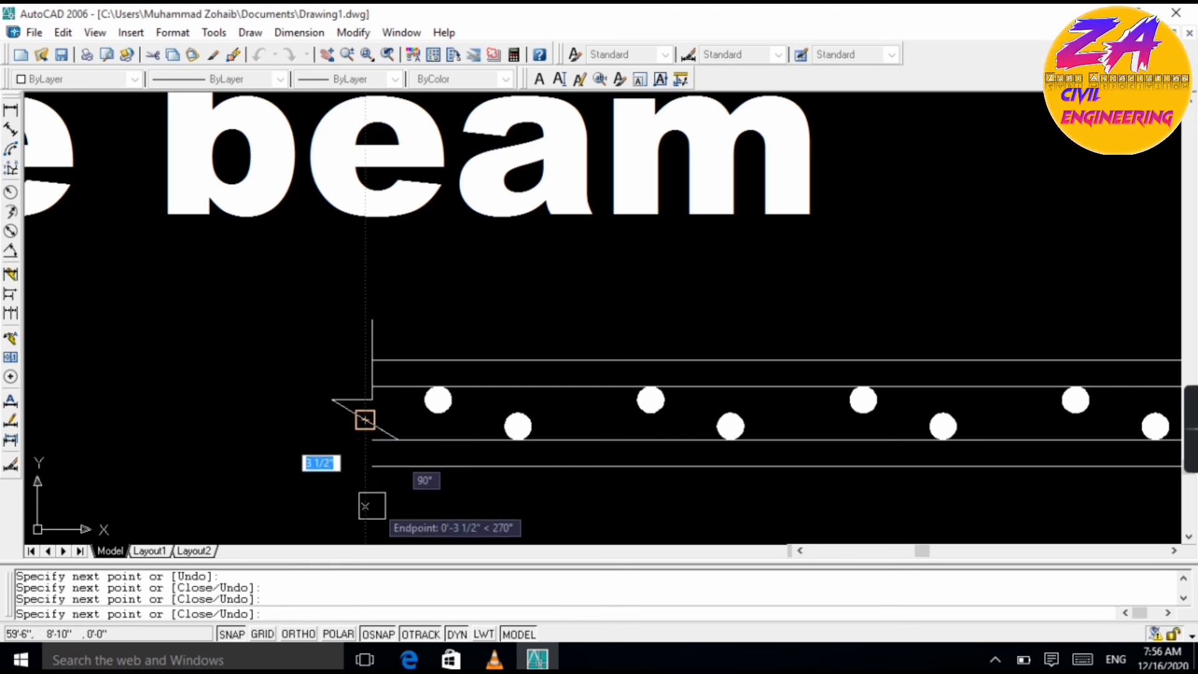
left_click(365, 506)
key("Escape")
scroll(424, 483, "down", 8)
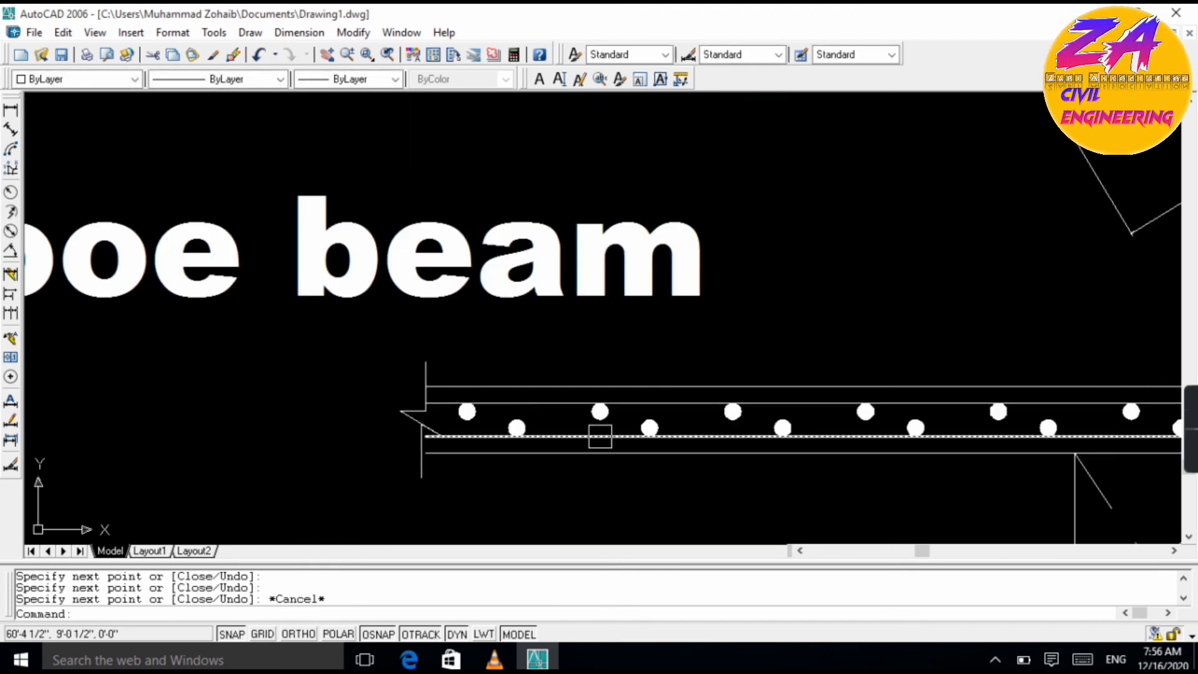
- Set the colour of the beam outline and its cross lines under the lower landing to yellow
scroll(973, 349, "up", 3)
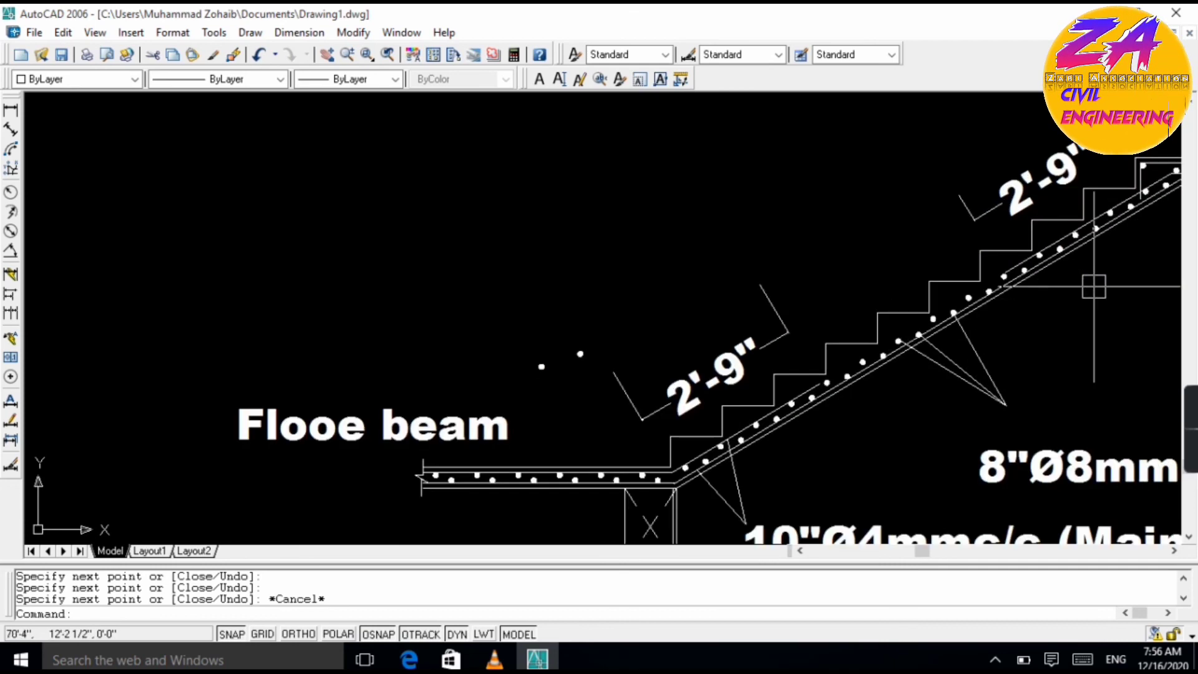
scroll(973, 349, "down", 2)
scroll(785, 375, "up", 2)
key("Escape")
key("Escape")
key("Escape")
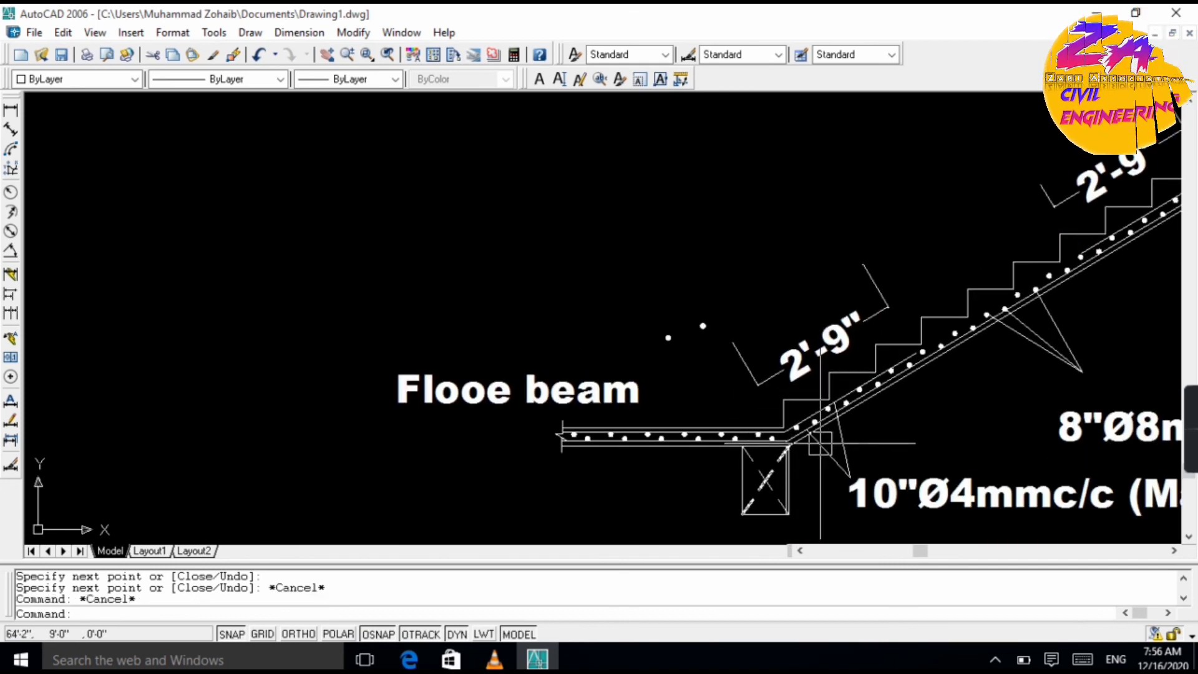
scroll(735, 437, "down", 2)
scroll(682, 394, "up", 4)
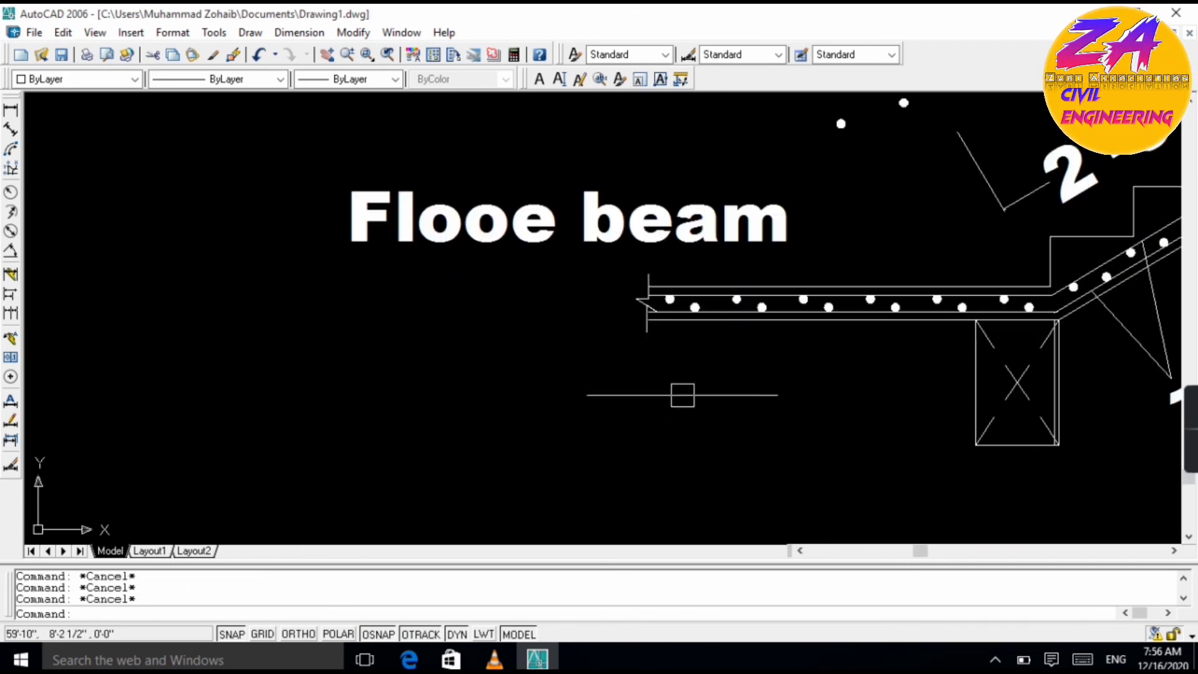
left_click(974, 391)
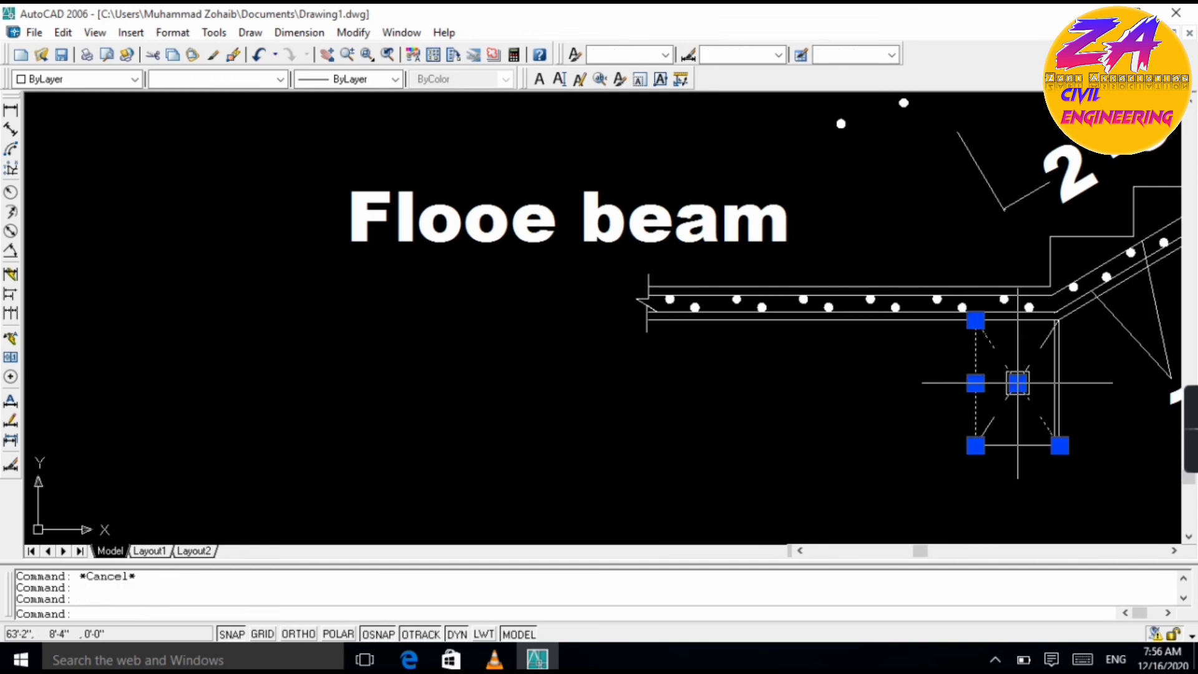
left_click(1011, 353)
left_click(1053, 375)
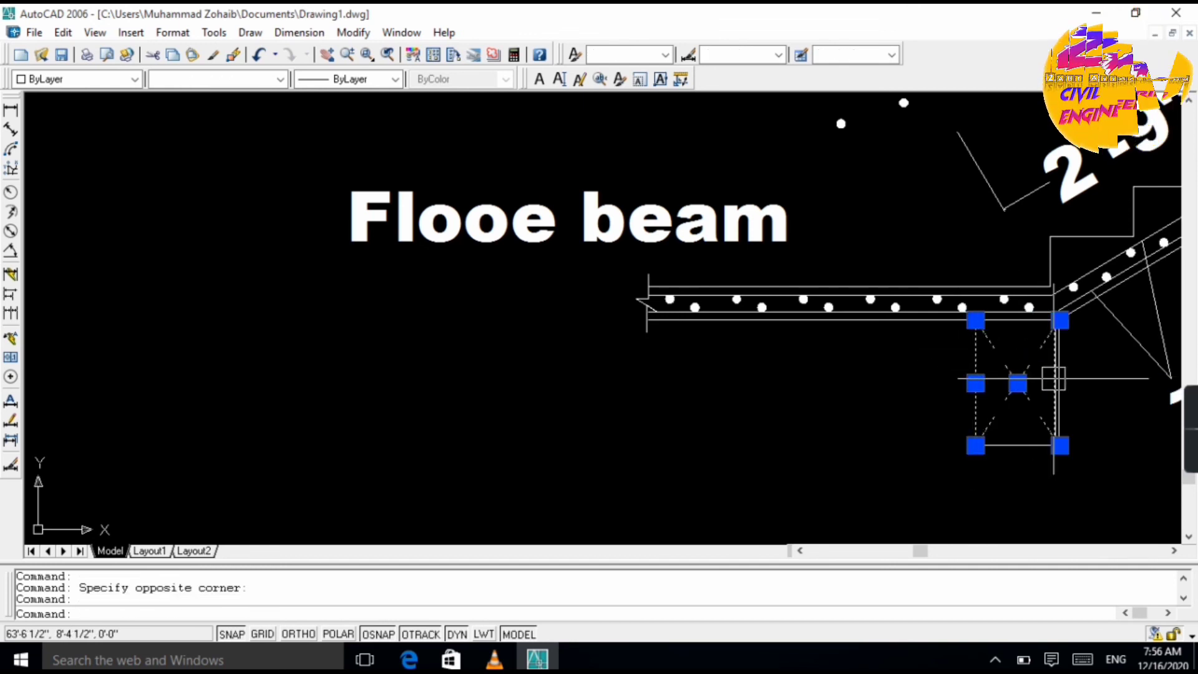
left_click(134, 80)
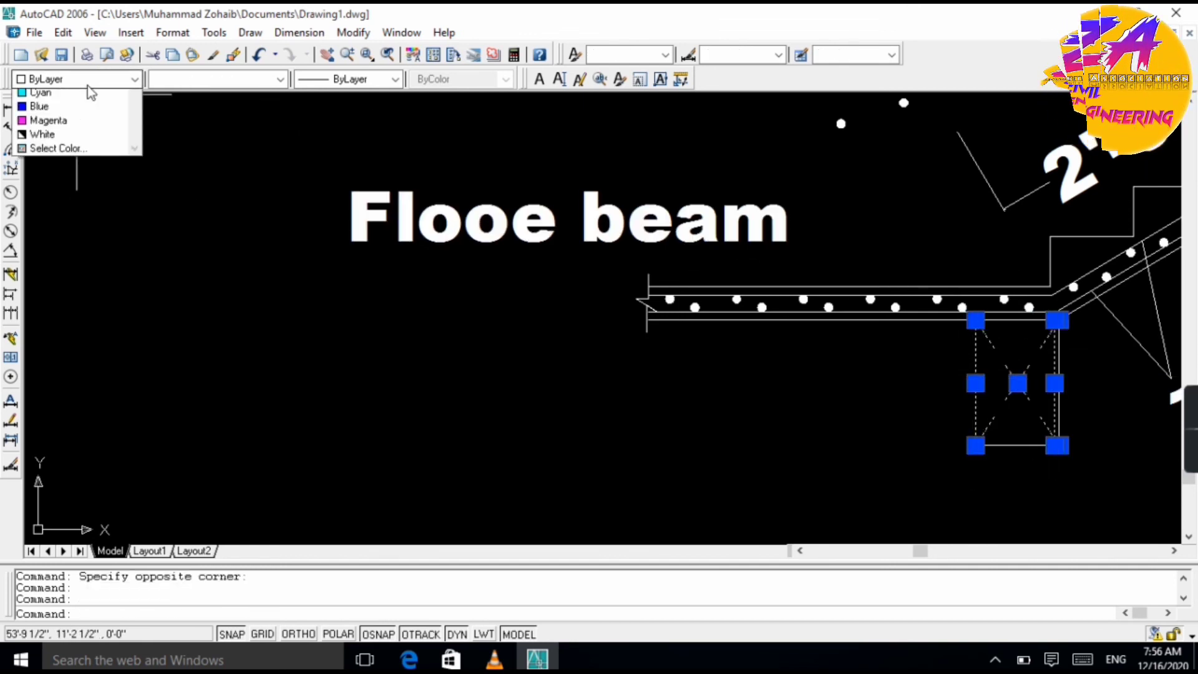
left_click(83, 138)
scroll(955, 196, "down", 5)
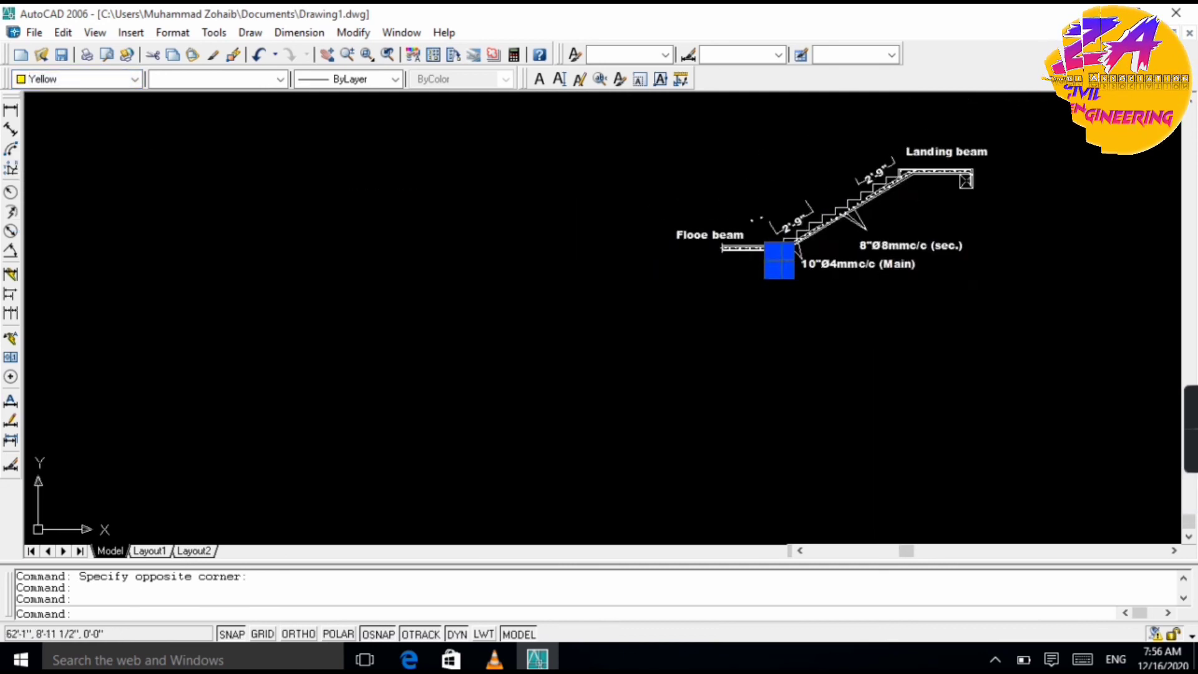
scroll(954, 196, "up", 5)
key("Escape")
- Copy the Flooe beam label to a spot below the stair section, under the 10"Ø4mmc/c (Main) label
scroll(874, 237, "down", 4)
scroll(811, 268, "up", 2)
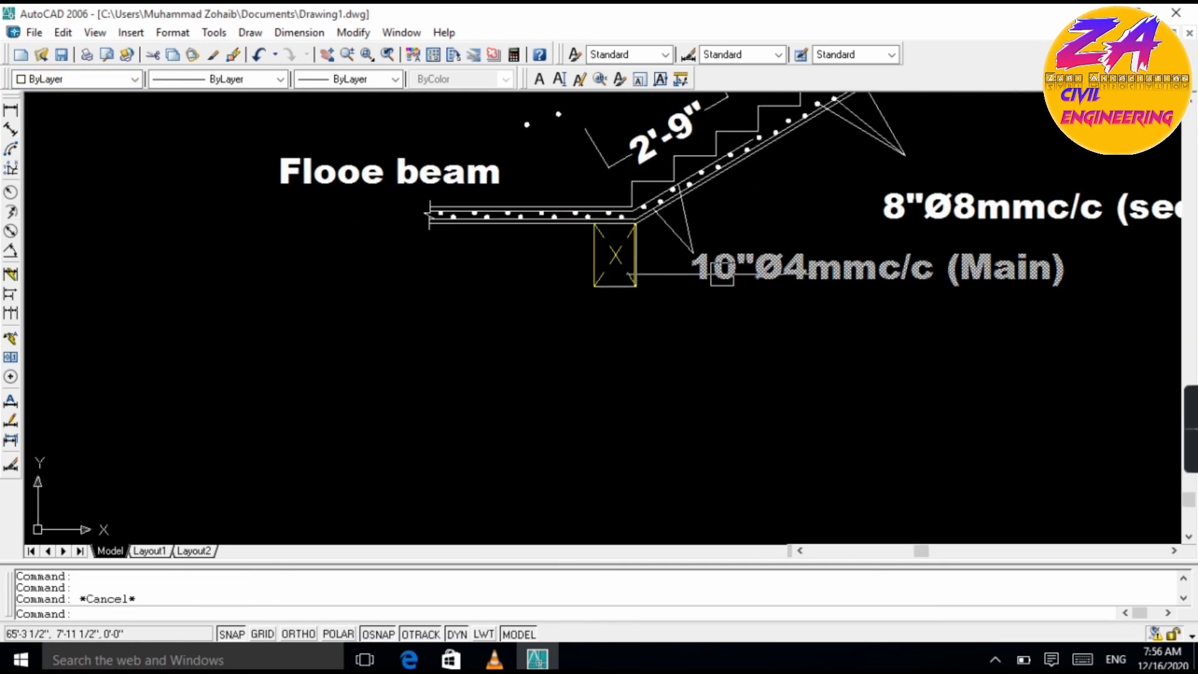
scroll(940, 275, "down", 3)
scroll(842, 254, "down", 3)
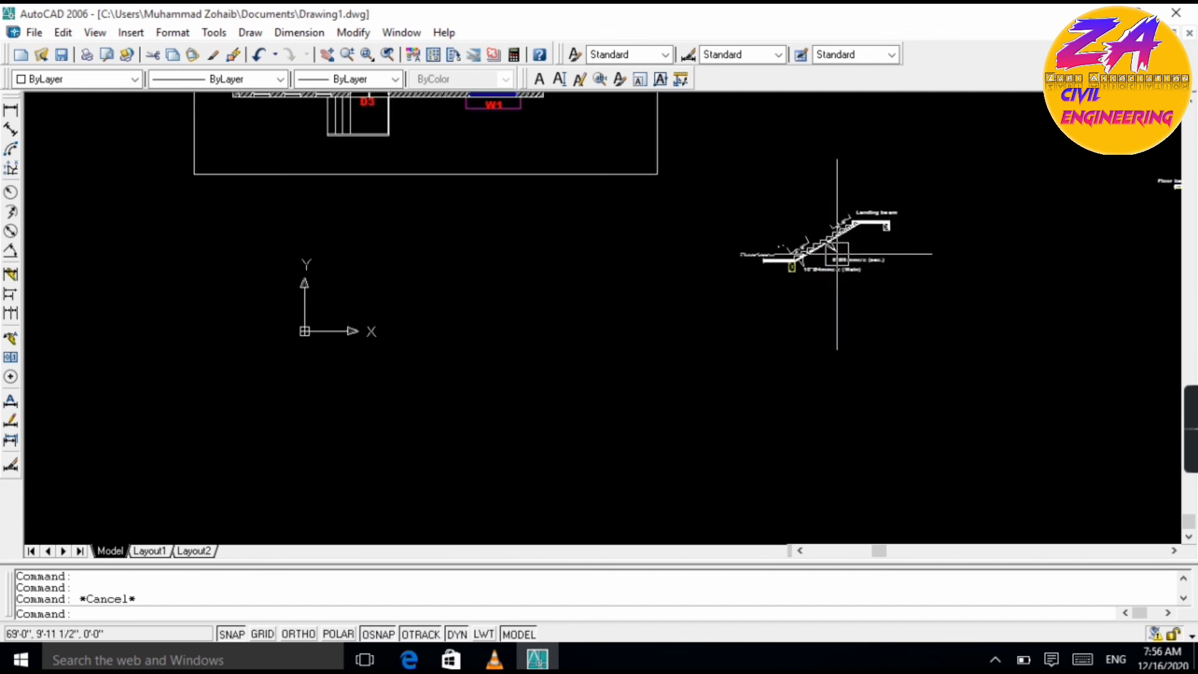
scroll(826, 249, "up", 2)
left_click(715, 181)
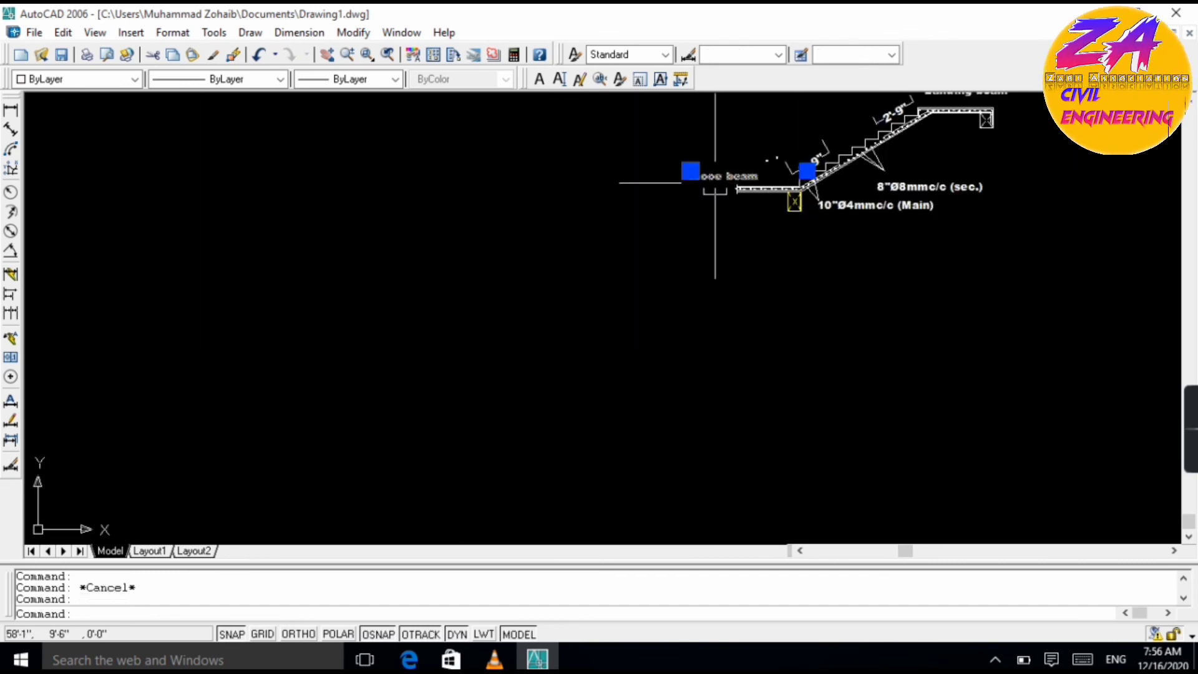
type("co")
key("Return")
left_click(691, 177)
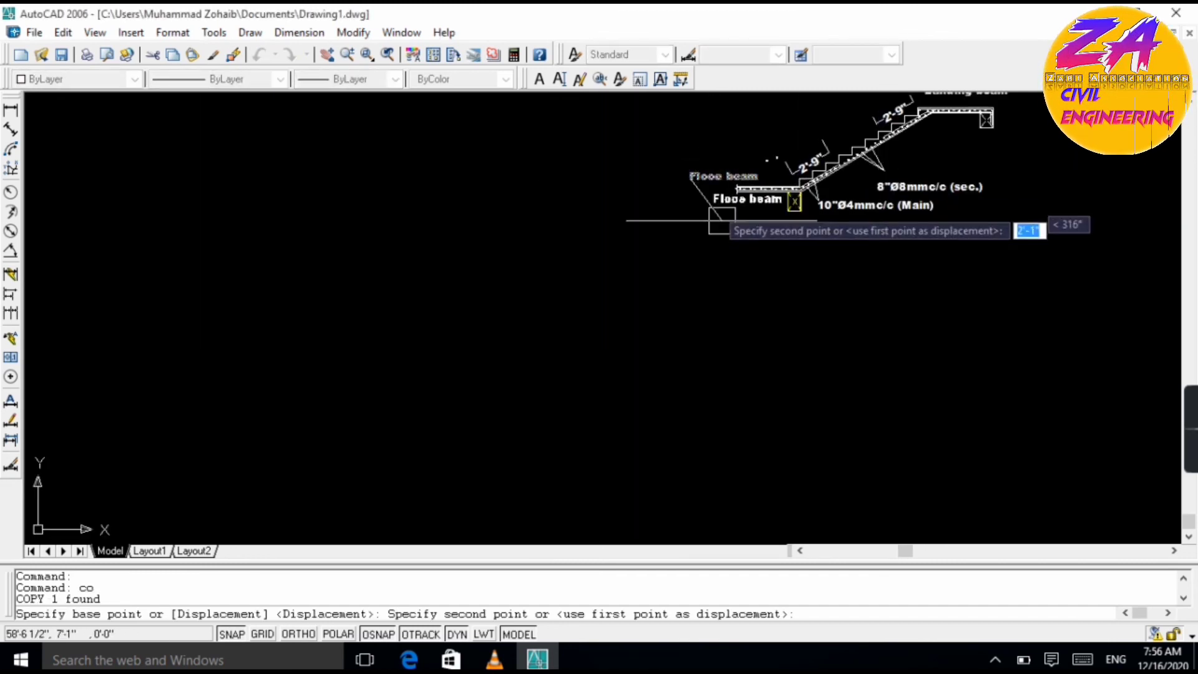
left_click(819, 264)
key("Escape")
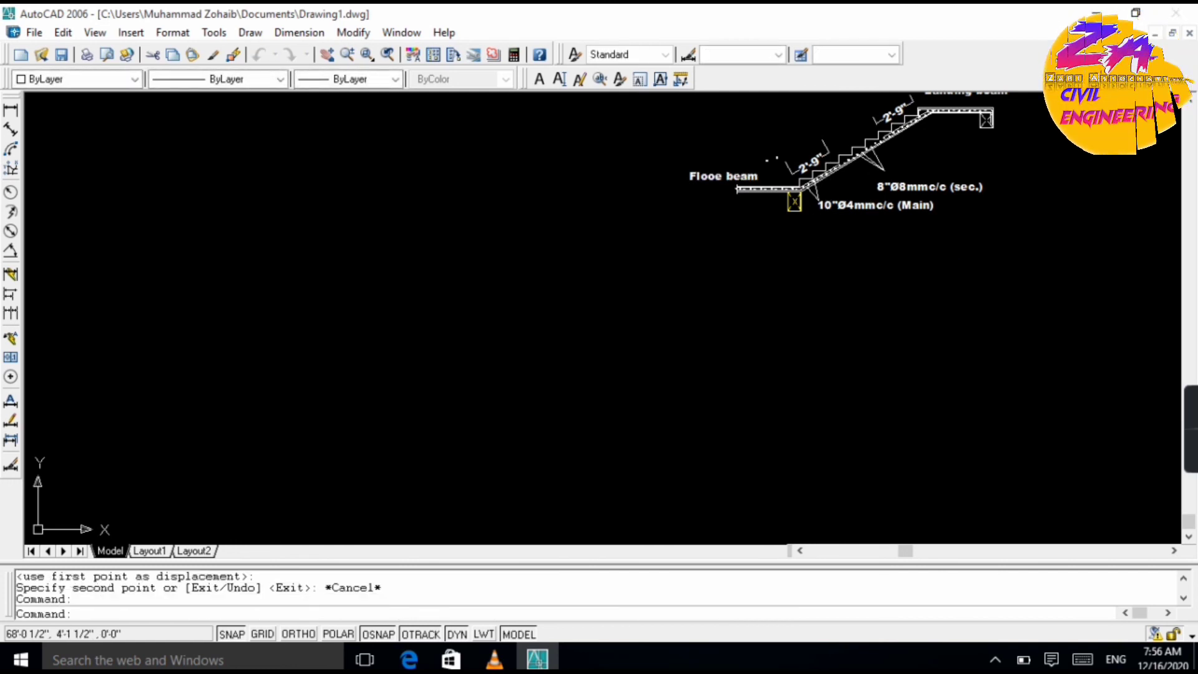
- Replace the text of the copied label below the stair section with "Detailing of stair"
double_click(867, 262)
key("BackSpace")
key("BackSpace")
key("BackSpace")
key("BackSpace")
key("BackSpace")
key("BackSpace")
key("BackSpace")
key("BackSpace")
key("BackSpace")
key("BackSpace")
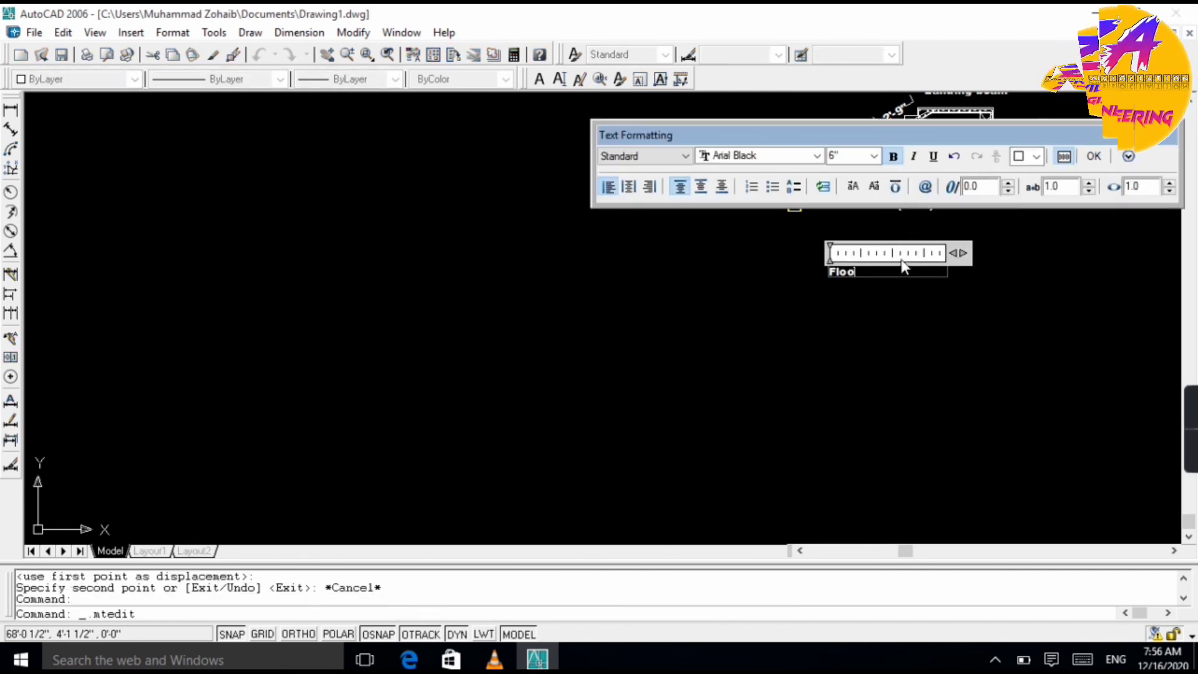
type("Detailing of")
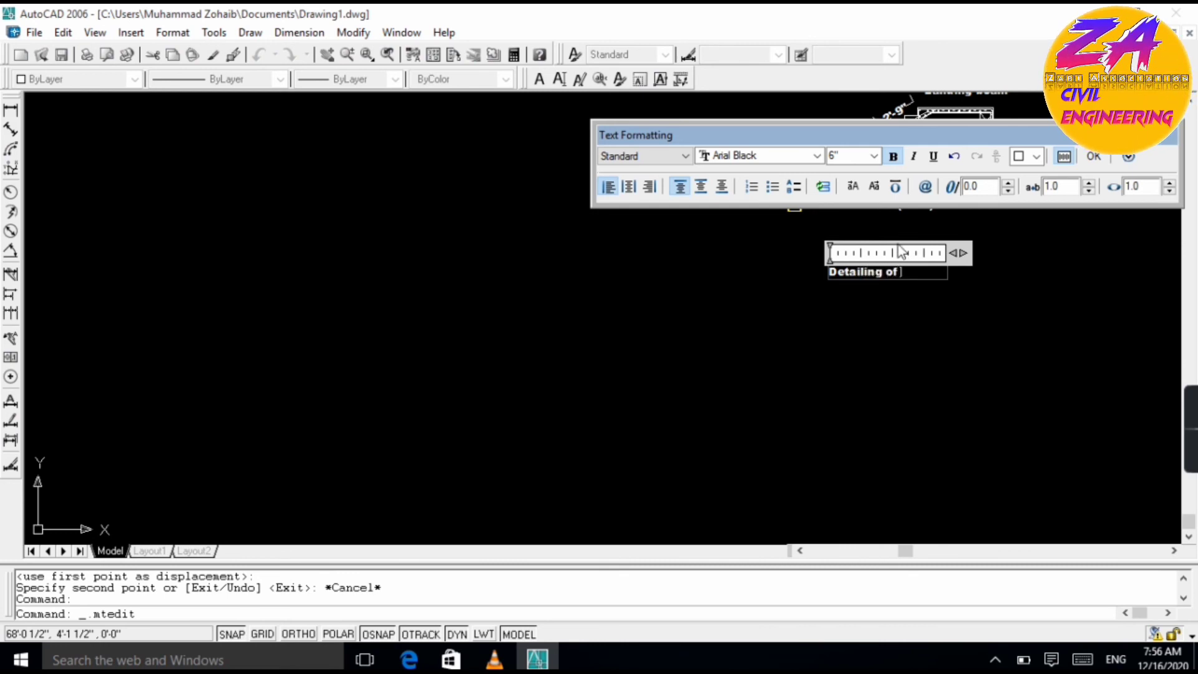
type("sta")
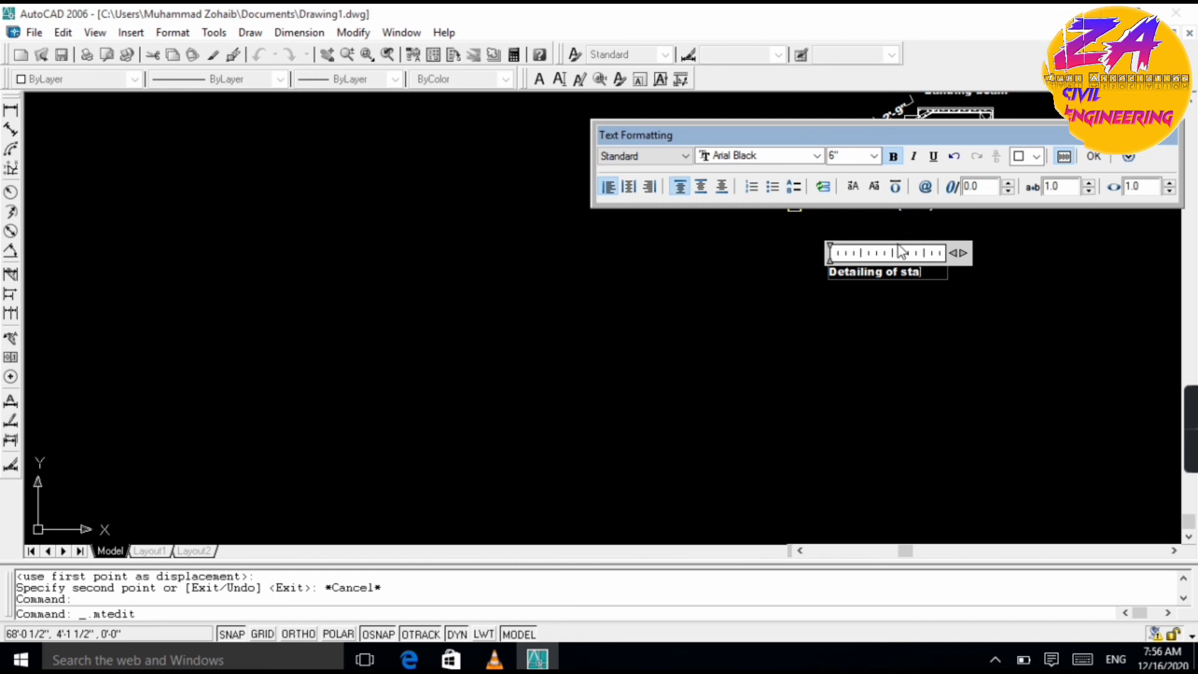
type("ir")
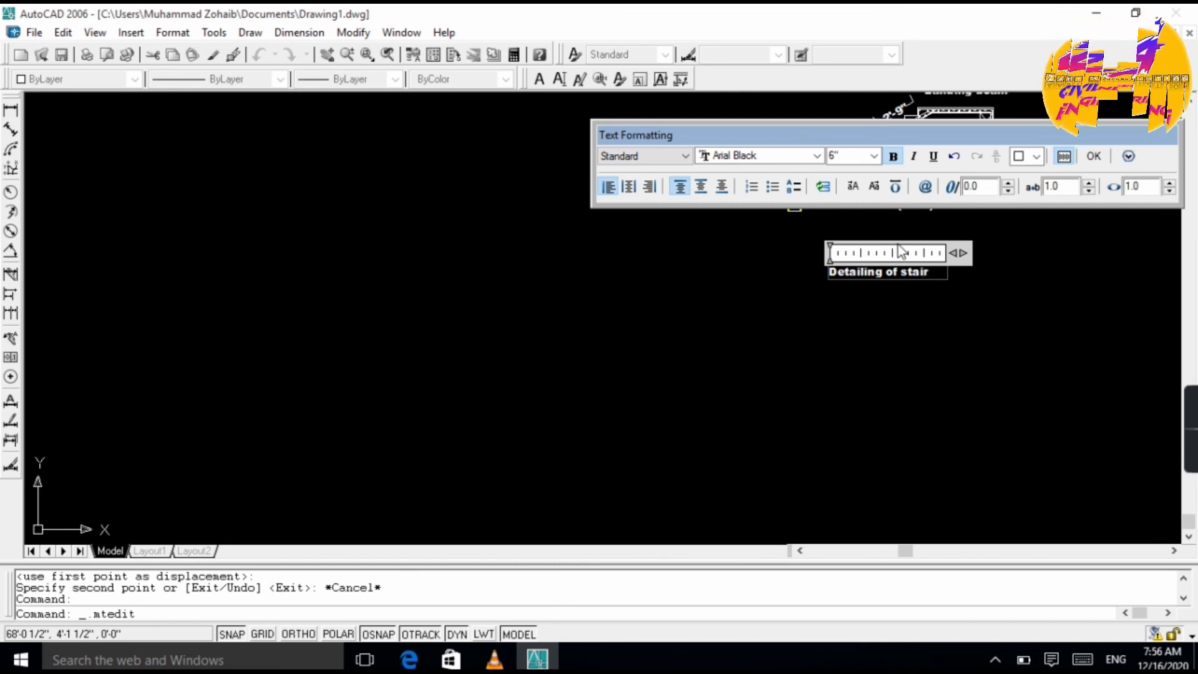
left_click(1095, 158)
scroll(963, 235, "up", 3)
scroll(935, 206, "down", 2)
scroll(903, 131, "up", 2)
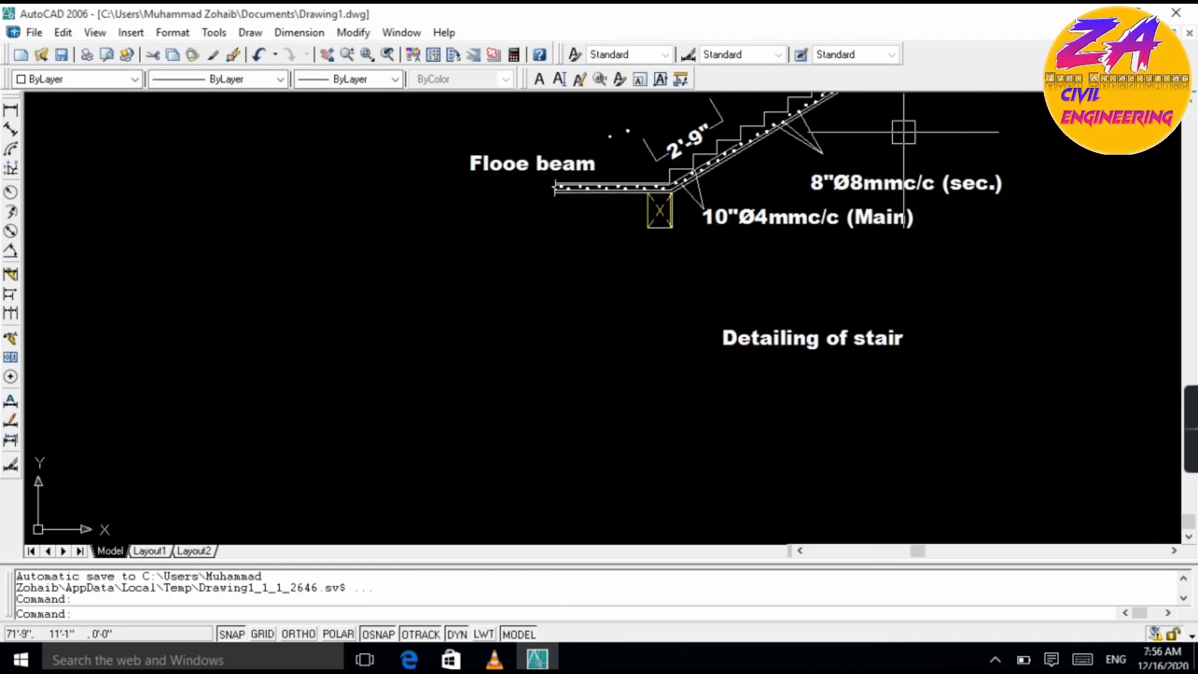
scroll(903, 130, "down", 4)
scroll(945, 91, "up", 4)
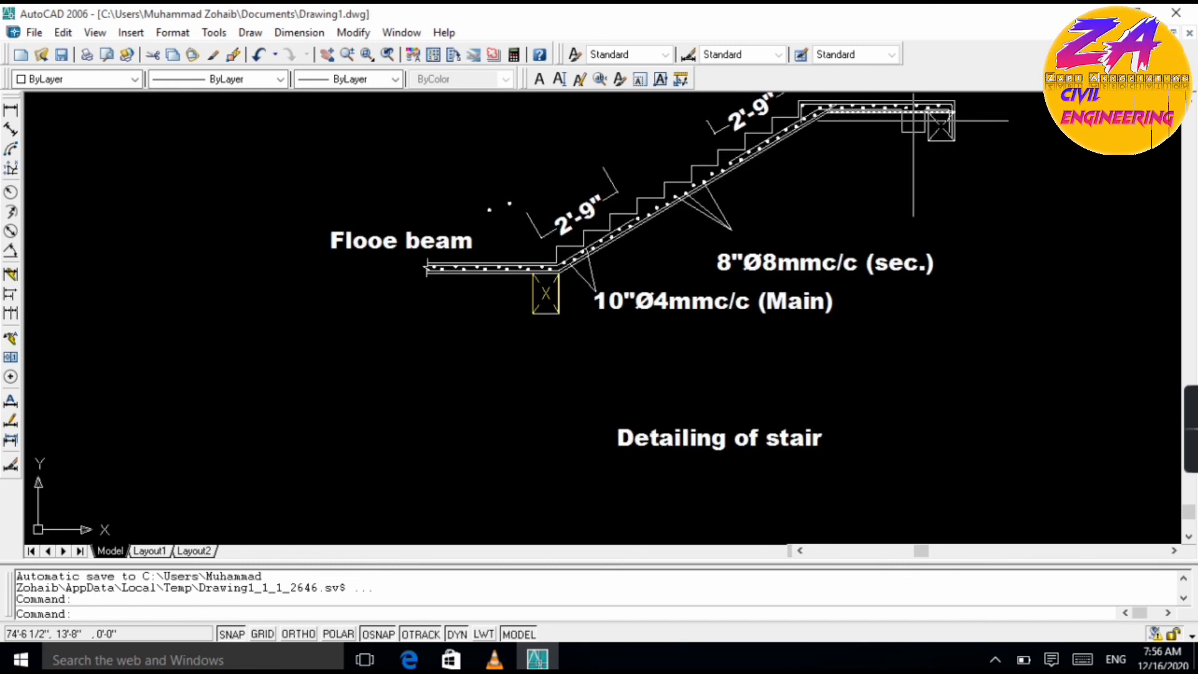